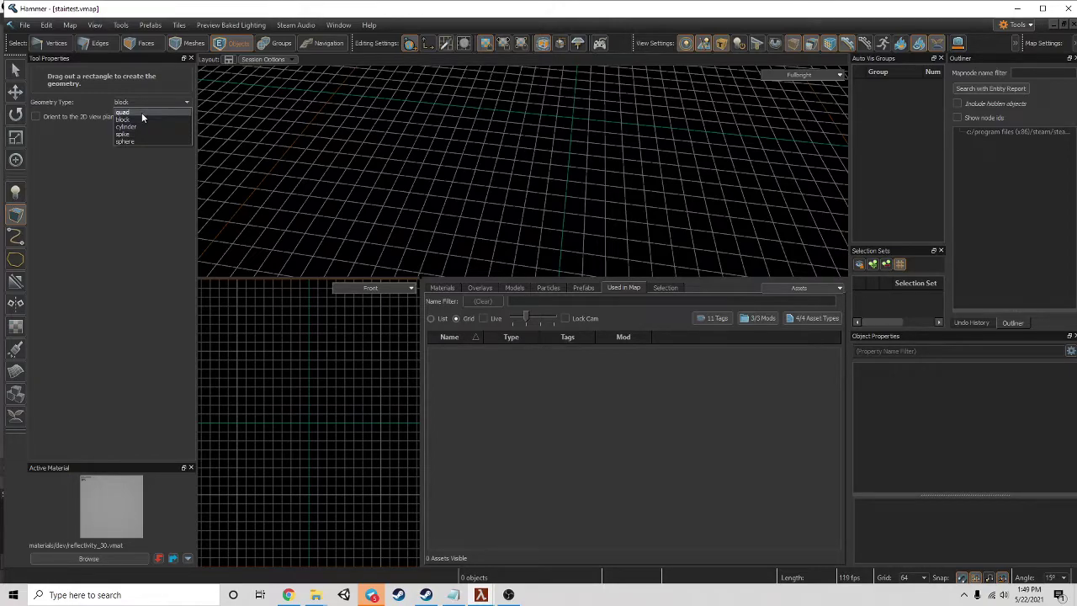
- Set the block tool's geometry type to quad and the grid size to 8
{"action": "left_click", "coordinate": [134, 113]}
{"action": "right_click_drag", "start_coordinate": [457, 214], "coordinate": [465, 184]}
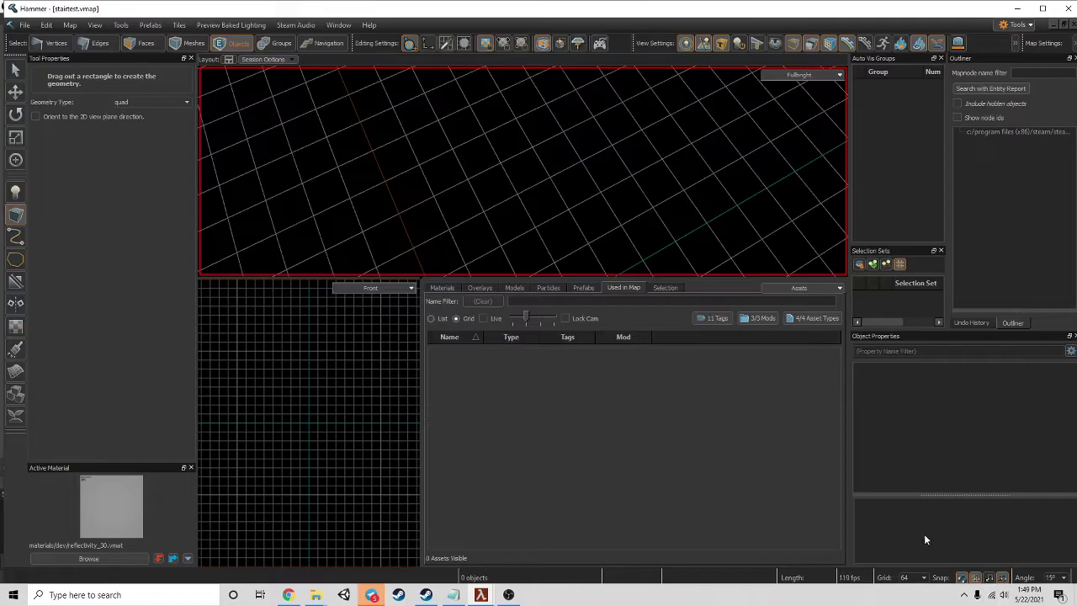
{"action": "left_click", "coordinate": [923, 578]}
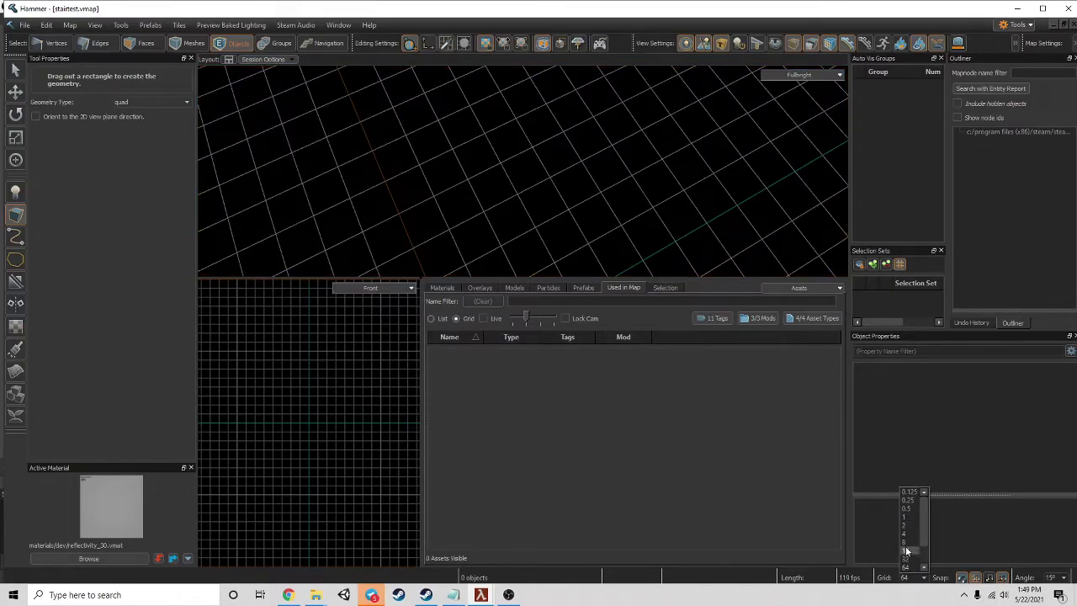
{"action": "left_click", "coordinate": [906, 545]}
- Draw a flat quad about 16 units wide and 8 units long on the grid in the 3D view
{"action": "right_click_drag", "start_coordinate": [484, 185], "coordinate": [523, 171]}
{"action": "key", "text": "w"}
{"action": "scroll", "coordinate": [515, 186], "scroll_direction": "down", "scroll_amount": 3}
{"action": "left_click_drag", "start_coordinate": [511, 200], "coordinate": [553, 239]}
{"action": "key", "text": "a"}
{"action": "right_click_drag", "start_coordinate": [587, 183], "coordinate": [523, 171]}
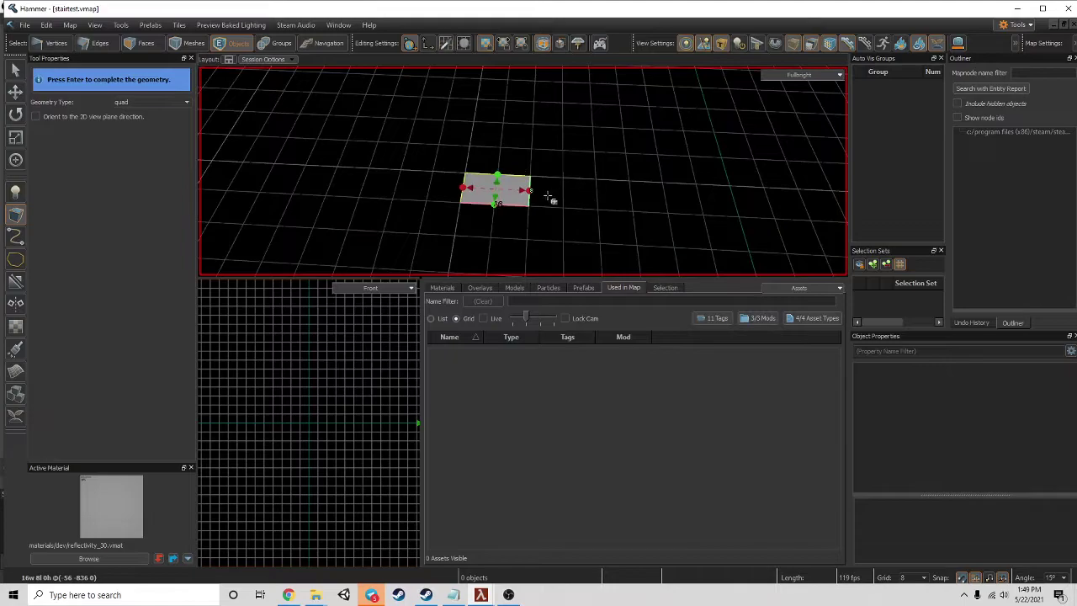
- Stretch the quad to a width of 24 units and complete the geometry
{"action": "left_click_drag", "start_coordinate": [530, 191], "coordinate": [565, 192]}
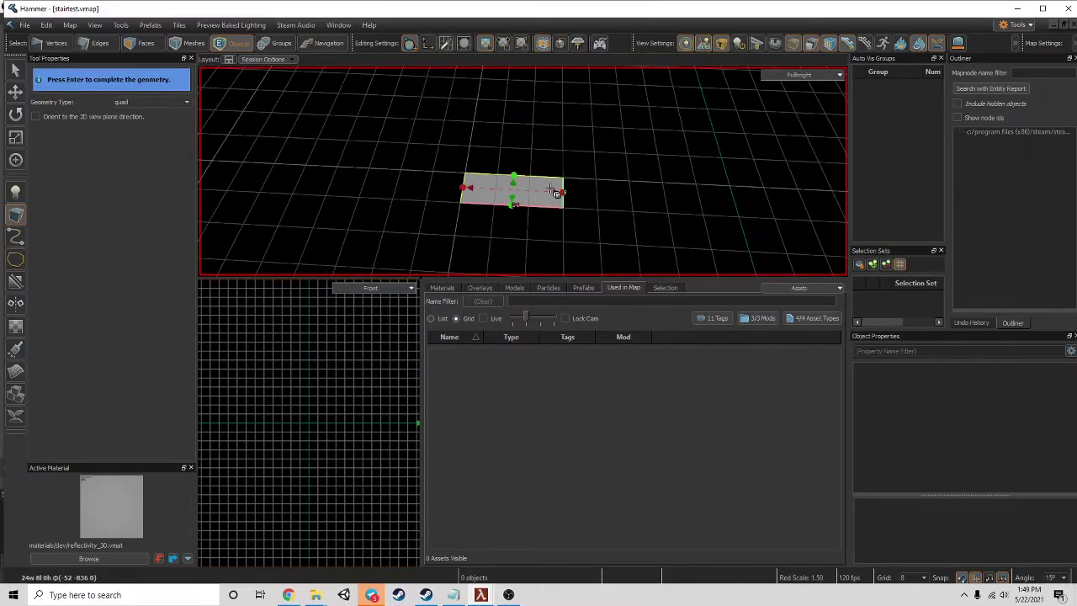
{"action": "key", "text": "d"}
{"action": "mouse_move", "coordinate": [590, 169]}
{"action": "right_mouse_down"}
{"action": "mouse_move", "coordinate": [523, 171]}
{"action": "mouse_move", "coordinate": [580, 173]}
{"action": "right_mouse_up"}
{"action": "key", "text": "w"}
{"action": "key", "text": "s"}
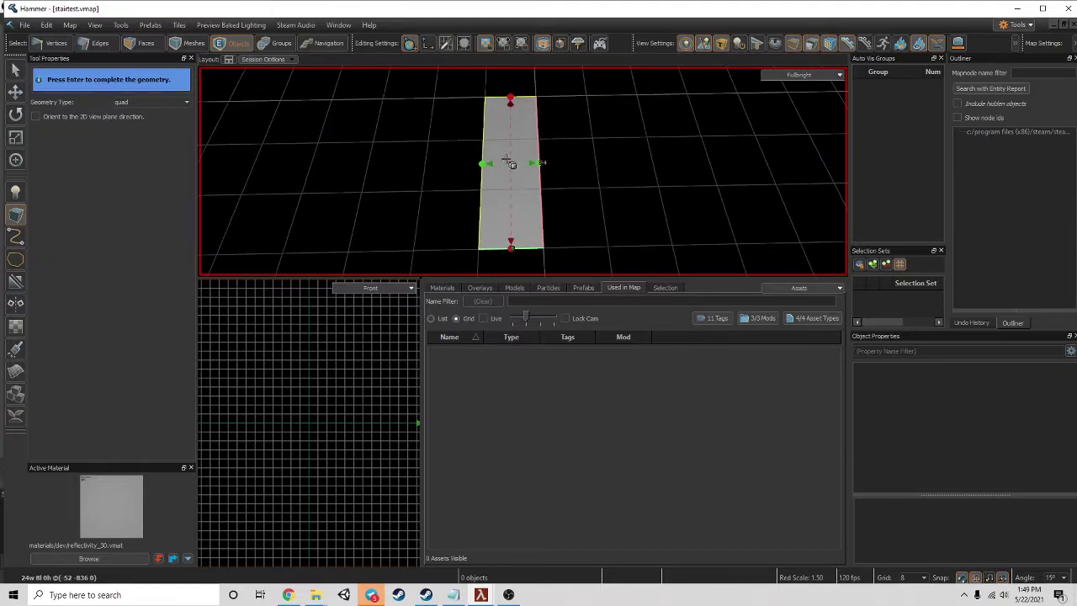
{"action": "key", "text": "Return"}
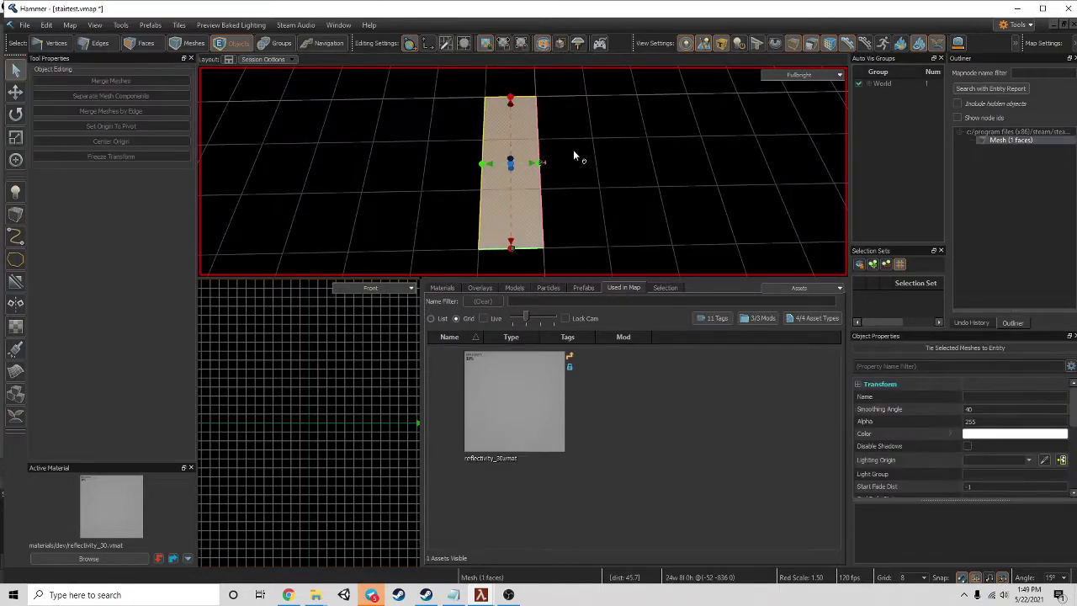
- Stretch the quad mesh to a length of 24 units to form a square floor
{"action": "left_click_drag", "start_coordinate": [542, 165], "coordinate": [643, 161]}
{"action": "left_click", "coordinate": [675, 182]}
{"action": "left_click", "coordinate": [571, 187]}
{"action": "key", "text": "d"}
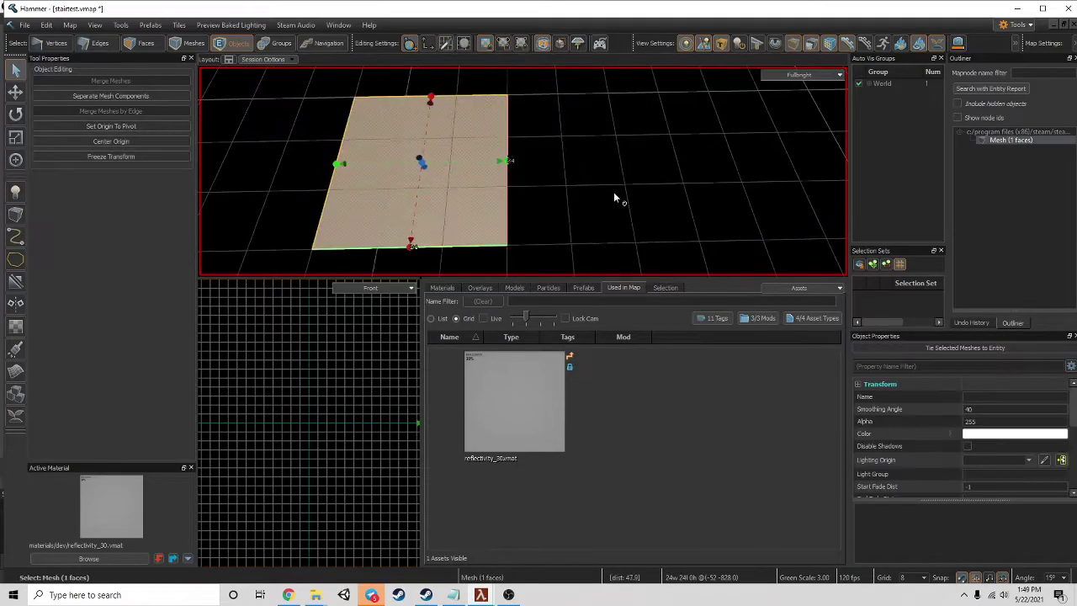
{"action": "key", "text": "a"}
{"action": "key", "text": "d"}
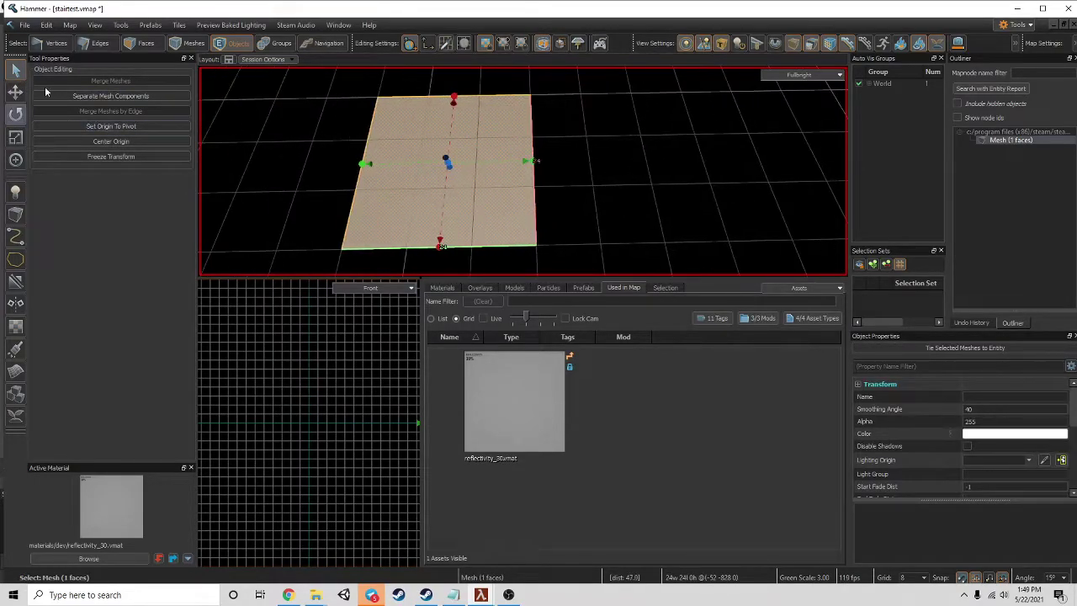
- Extrude one side edge of the floor quad upward 8 units to form the first riser
{"action": "left_click", "coordinate": [97, 45]}
{"action": "left_click", "coordinate": [535, 154]}
{"action": "key", "text": "a"}
{"action": "right_click_drag", "start_coordinate": [535, 154], "coordinate": [525, 171]}
{"action": "left_click", "coordinate": [16, 93]}
{"action": "left_click_drag", "start_coordinate": [554, 106], "coordinate": [556, 71], "text": "shift"}
- Extrude the riser's upper edge 16 units outward to form the first tread, and clear the edge selection
{"action": "key", "text": "d"}
{"action": "right_click_drag", "start_coordinate": [572, 157], "coordinate": [566, 124]}
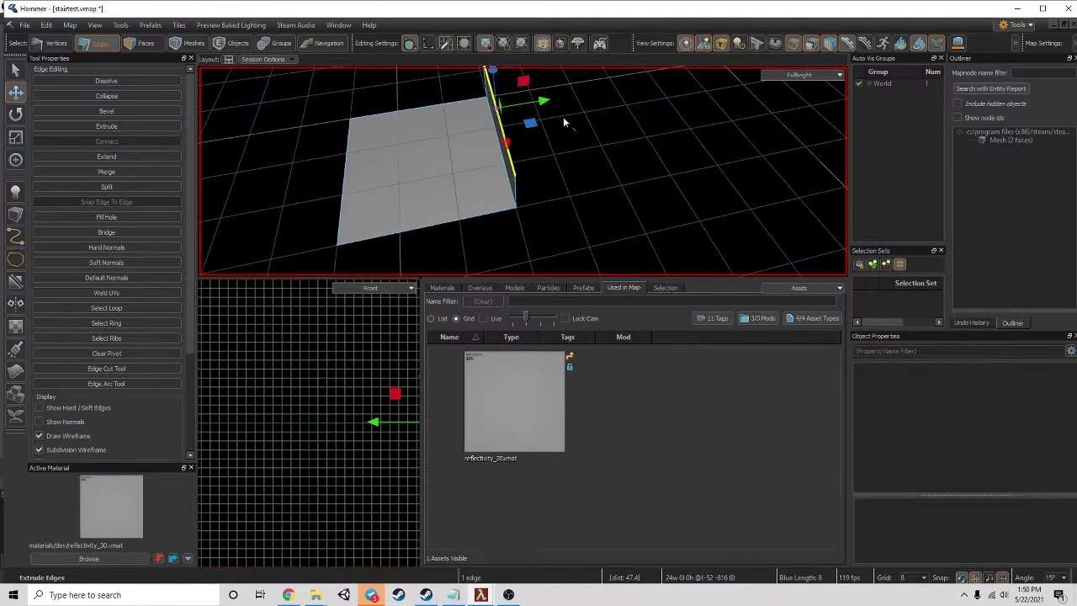
{"action": "left_click_drag", "start_coordinate": [542, 102], "coordinate": [632, 90], "text": "shift"}
{"action": "right_click_drag", "start_coordinate": [609, 150], "coordinate": [595, 204]}
{"action": "right_click_drag", "start_coordinate": [603, 244], "coordinate": [569, 193]}
{"action": "key", "text": "Escape"}
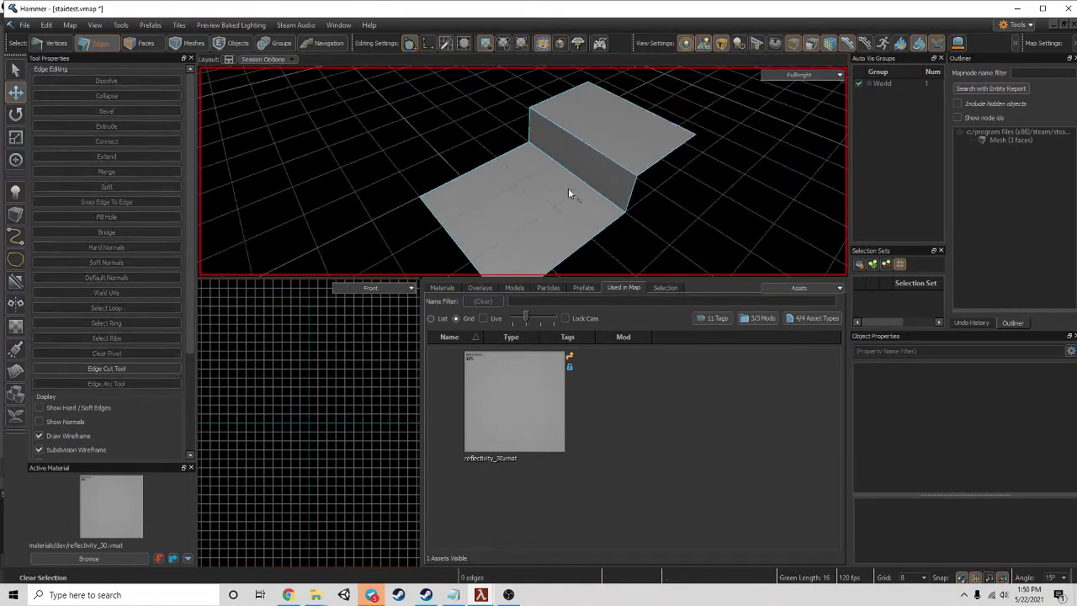
- Place an info_player_start entity on the floor quad as a scale reference
{"action": "left_click", "coordinate": [16, 188]}
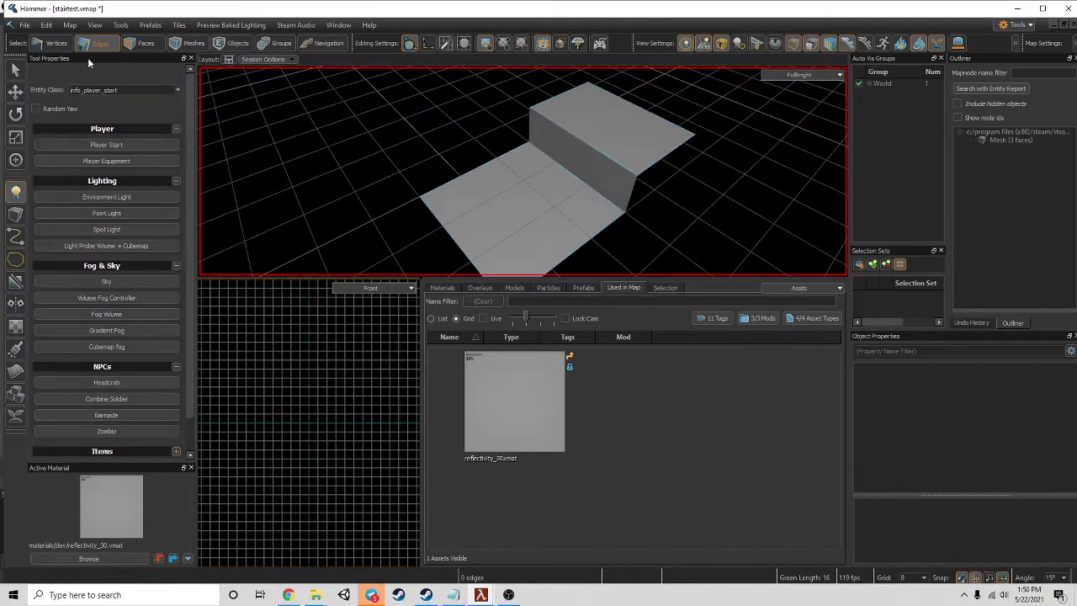
{"action": "left_click", "coordinate": [545, 210]}
{"action": "right_click_drag", "start_coordinate": [566, 212], "coordinate": [453, 192]}
- Widen the stair by moving the floor, riser and tread edges on one side outward 16 units
{"action": "left_click", "coordinate": [131, 43]}
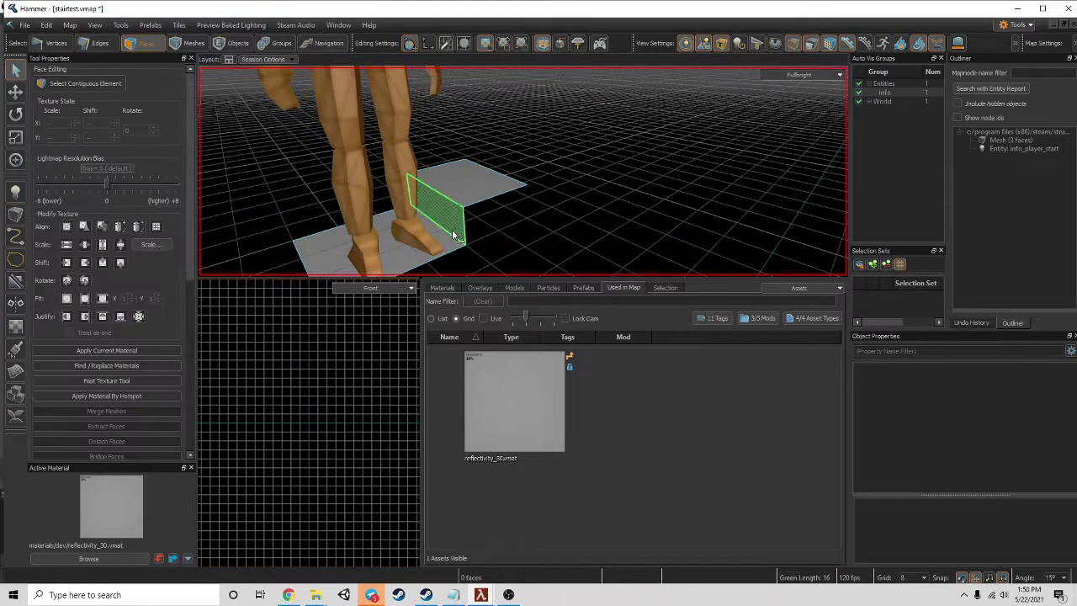
{"action": "left_click", "coordinate": [83, 46]}
{"action": "left_click", "coordinate": [468, 235]}
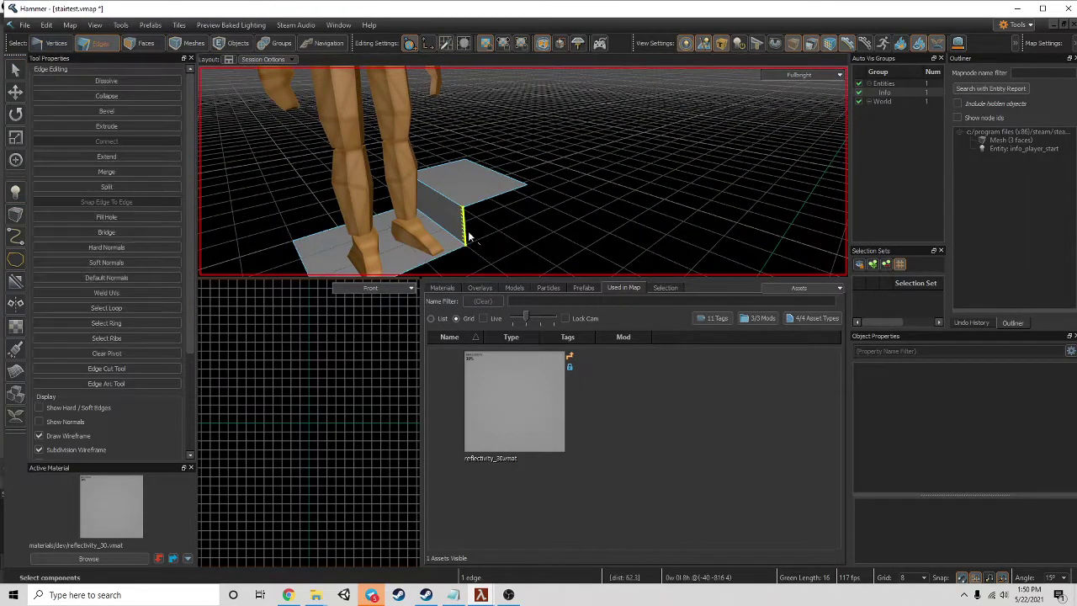
{"action": "left_click", "coordinate": [15, 91]}
{"action": "scroll", "coordinate": [430, 154], "scroll_direction": "down", "scroll_amount": 2}
{"action": "left_click", "coordinate": [455, 121], "text": "ctrl"}
{"action": "left_click", "coordinate": [413, 178], "text": "ctrl"}
{"action": "left_click_drag", "start_coordinate": [434, 169], "coordinate": [486, 178]}
{"action": "key", "text": "Escape"}
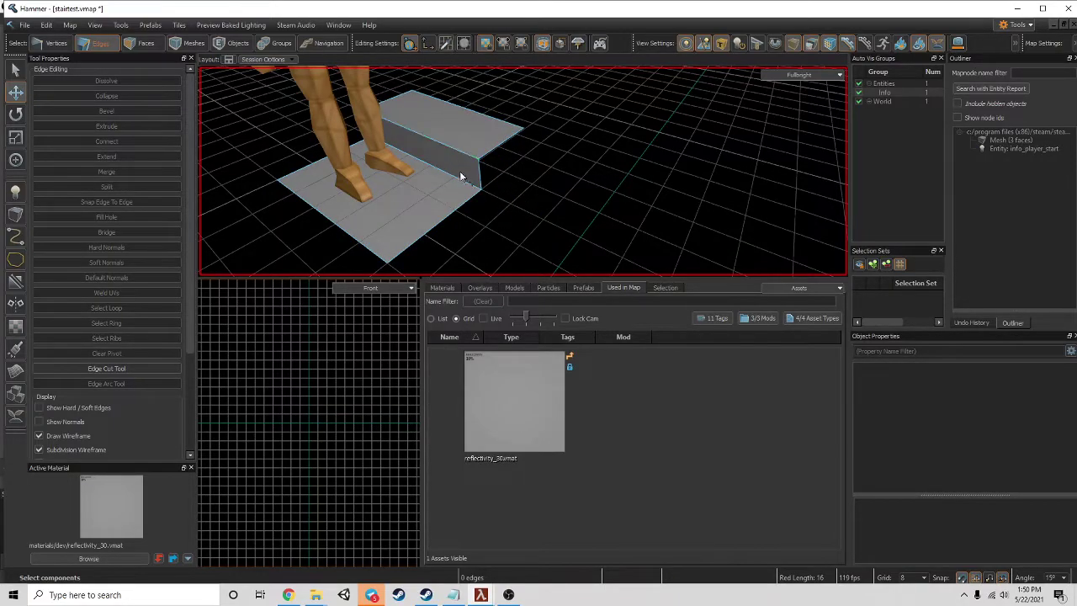
- Extend the floor quad by moving its free edge outward, away from the riser
{"action": "right_click_drag", "start_coordinate": [501, 153], "coordinate": [428, 160]}
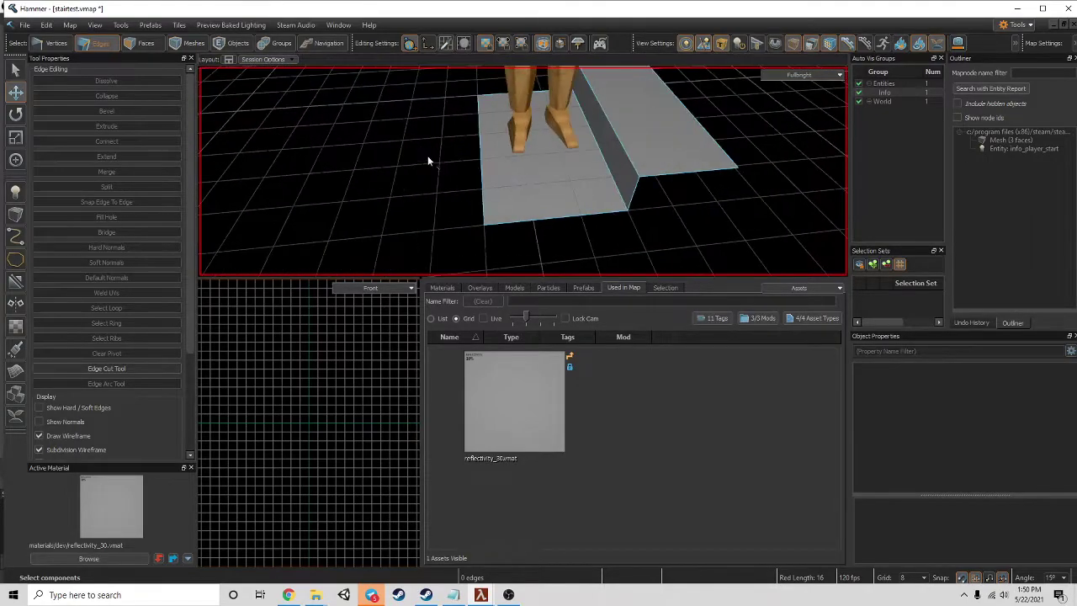
{"action": "left_click", "coordinate": [481, 160]}
{"action": "left_click_drag", "start_coordinate": [488, 154], "coordinate": [436, 152]}
{"action": "key", "text": "Escape"}
- Extrude the tread's end edge 8 units up and 16 units outward to form the second step
{"action": "right_click_drag", "start_coordinate": [436, 151], "coordinate": [573, 135]}
{"action": "left_click", "coordinate": [562, 132]}
{"action": "left_click_drag", "start_coordinate": [554, 215], "coordinate": [554, 200], "text": "shift"}
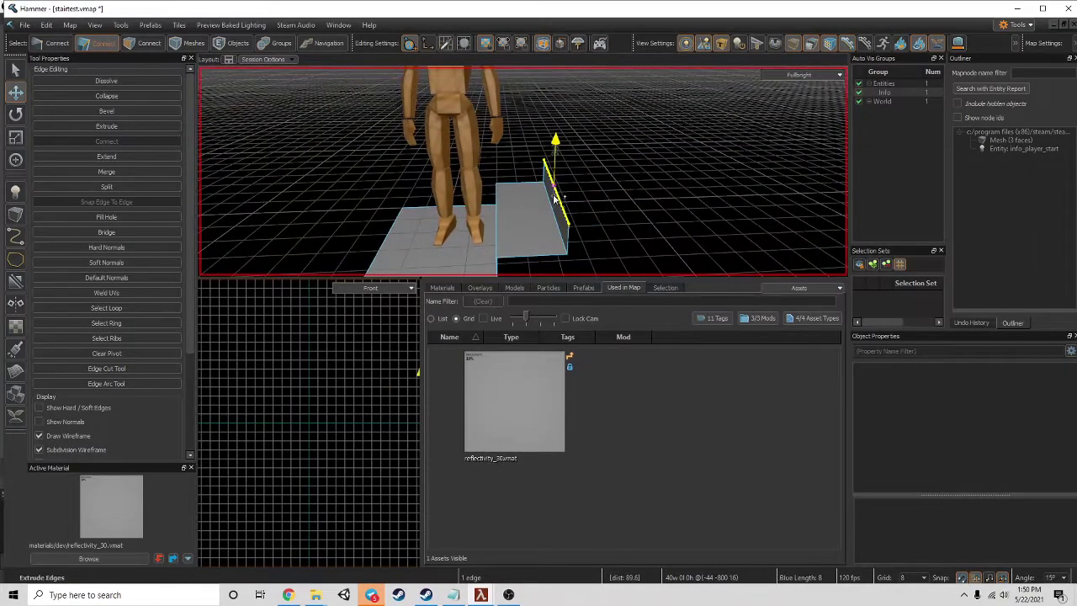
{"action": "key", "text": "d"}
{"action": "left_click_drag", "start_coordinate": [468, 186], "coordinate": [529, 187], "text": "shift"}
- Search the materials for "stairs" and the models for "ramp"
{"action": "left_click", "coordinate": [453, 287]}
{"action": "type", "text": "stairs"}
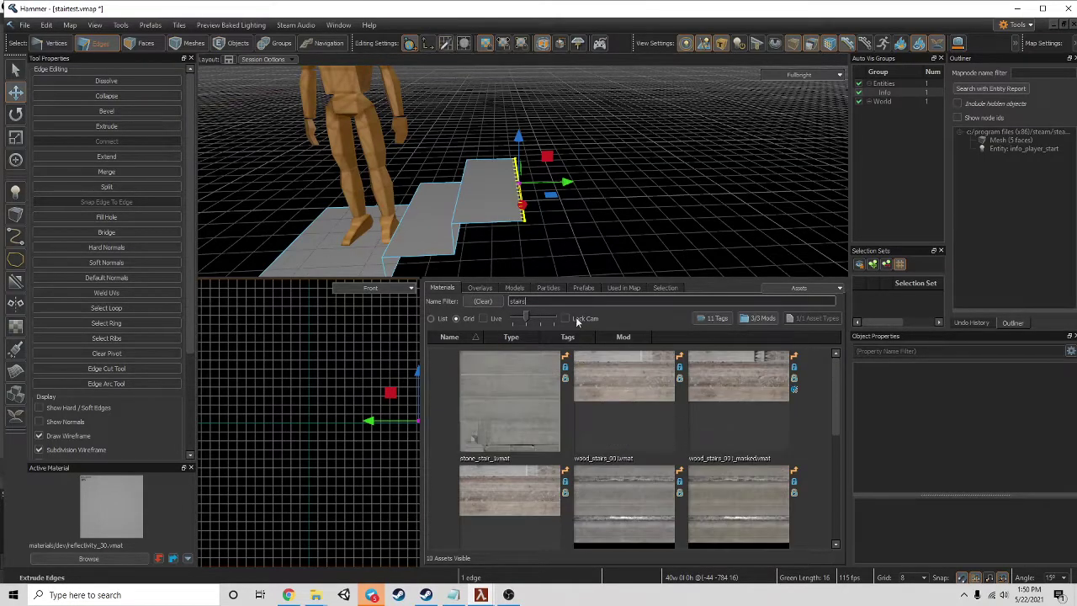
{"action": "left_click", "coordinate": [513, 288]}
{"action": "key", "text": "BackSpace"}
{"action": "key", "text": "BackSpace"}
{"action": "key", "text": "BackSpace"}
{"action": "type", "text": "r"}
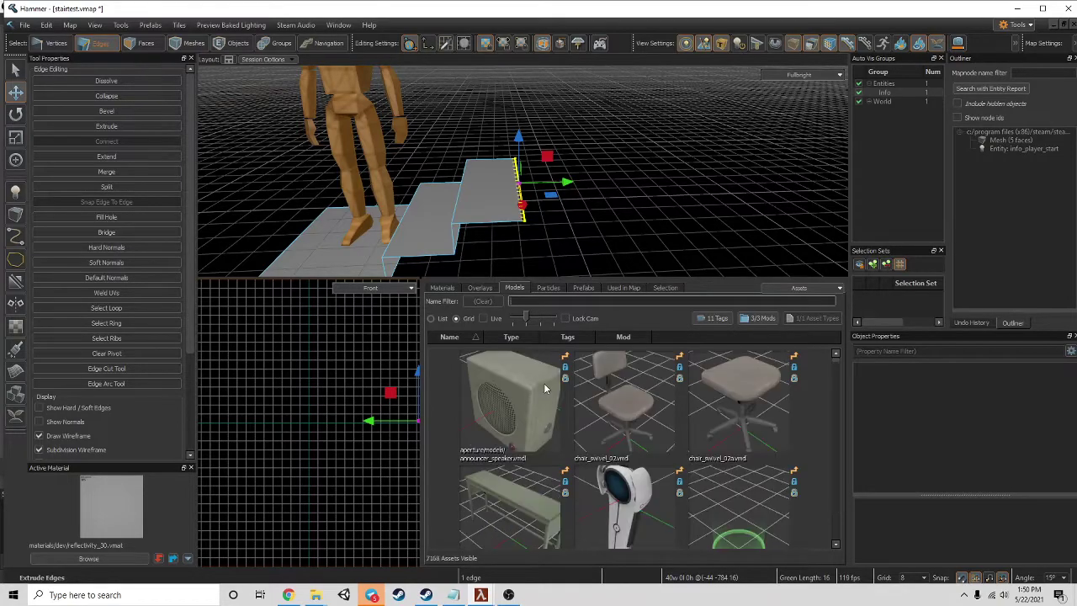
{"action": "type", "text": "ramp"}
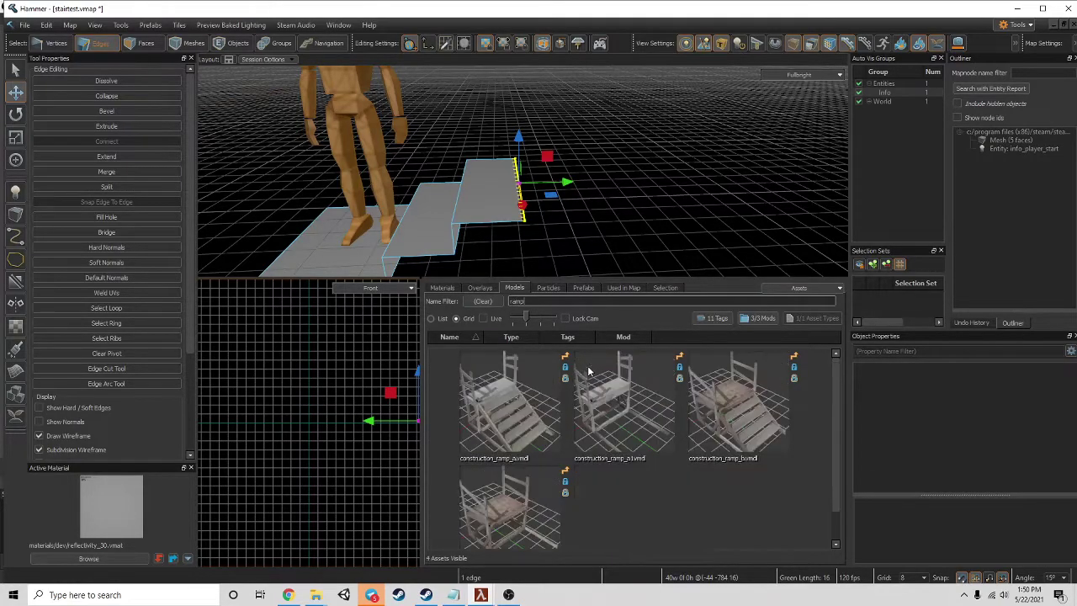
- Place the construction_ramp_a model beside the steps, move it 32 units to compare proportions, and delete it
{"action": "left_click_drag", "start_coordinate": [493, 409], "coordinate": [495, 126]}
{"action": "left_click", "coordinate": [12, 124]}
{"action": "right_click_drag", "start_coordinate": [520, 106], "coordinate": [524, 170]}
{"action": "key", "text": "w"}
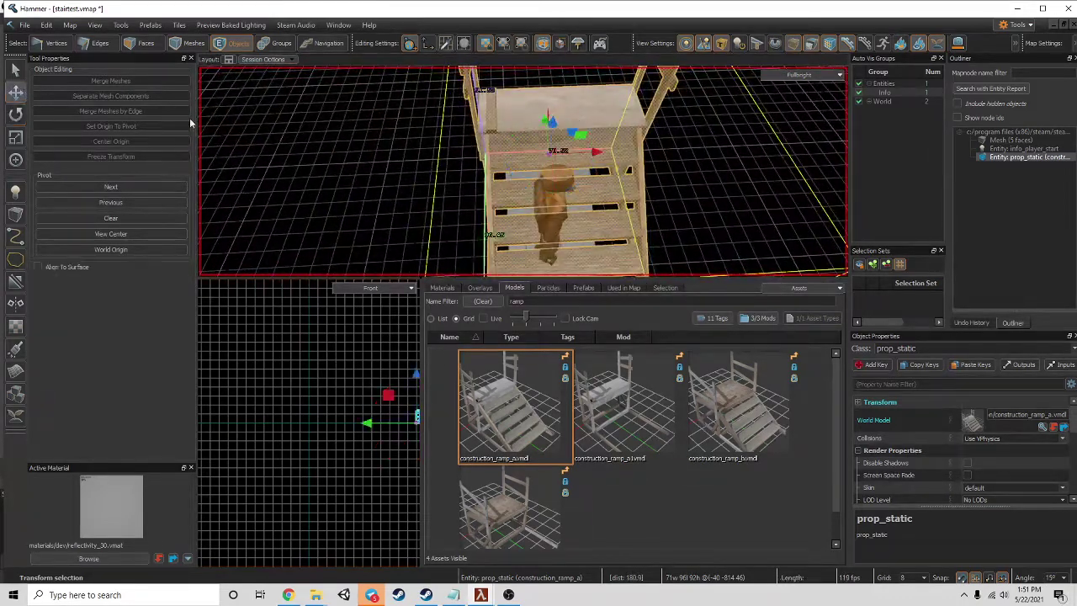
{"action": "right_click_drag", "start_coordinate": [589, 136], "coordinate": [522, 171]}
{"action": "left_click_drag", "start_coordinate": [686, 179], "coordinate": [698, 164]}
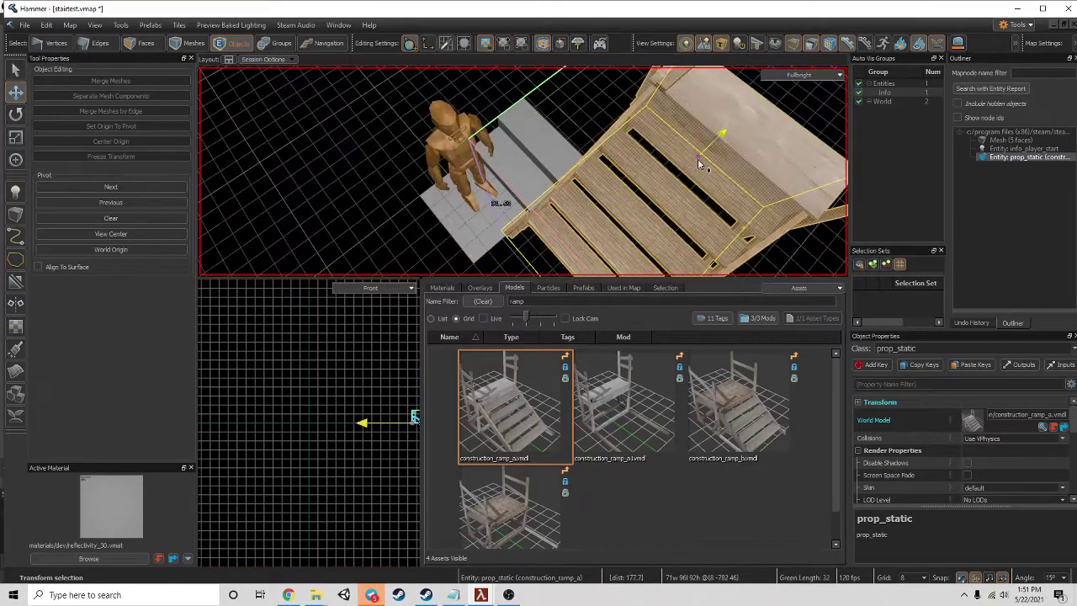
{"action": "mouse_move", "coordinate": [705, 162]}
{"action": "right_mouse_down"}
{"action": "mouse_move", "coordinate": [481, 177]}
{"action": "mouse_move", "coordinate": [522, 170]}
{"action": "right_mouse_up"}
{"action": "key", "text": "Delete"}
{"action": "left_click", "coordinate": [103, 44]}
{"action": "left_click_drag", "start_coordinate": [456, 134], "coordinate": [450, 90], "text": "shift"}
{"action": "right_click_drag", "start_coordinate": [454, 97], "coordinate": [523, 171]}
{"action": "left_click_drag", "start_coordinate": [516, 206], "coordinate": [572, 207], "text": "shift"}
{"action": "key", "text": "ctrl+z"}
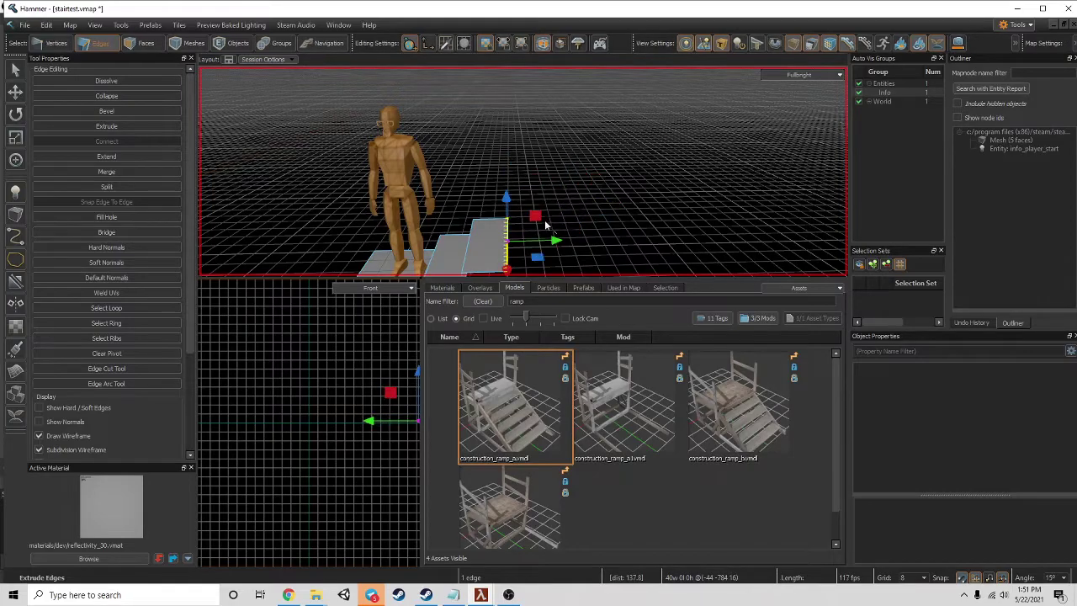
- Extrude the end edge repeatedly into eight more steps with 8-unit risers and 16-unit treads, making the last tread a 24-unit landing
{"action": "right_click_drag", "start_coordinate": [510, 228], "coordinate": [553, 180]}
{"action": "left_click_drag", "start_coordinate": [545, 170], "coordinate": [628, 99], "text": "shift"}
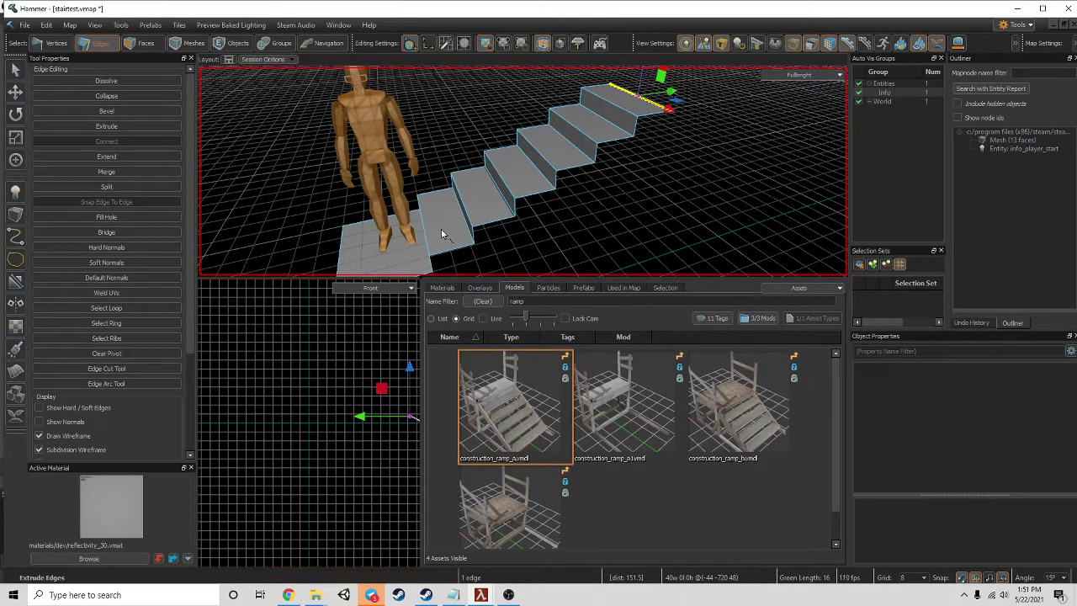
{"action": "right_click_drag", "start_coordinate": [622, 104], "coordinate": [532, 163]}
{"action": "left_click_drag", "start_coordinate": [541, 170], "coordinate": [542, 149], "text": "shift"}
{"action": "left_click_drag", "start_coordinate": [550, 194], "coordinate": [667, 153], "text": "shift"}
{"action": "left_click_drag", "start_coordinate": [654, 115], "coordinate": [742, 141], "text": "shift"}
{"action": "key", "text": "ctrl+z"}
{"action": "key", "text": "z"}
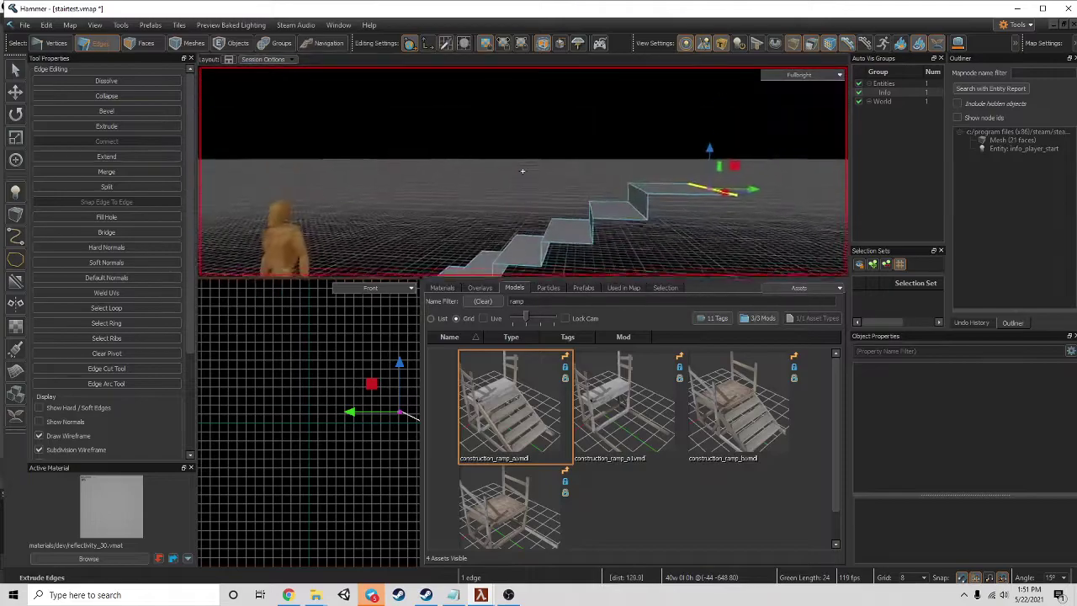
- Lengthen the top landing by moving its outer edge outward 8 units twice
{"action": "right_click_drag", "start_coordinate": [522, 171], "coordinate": [556, 156]}
{"action": "left_click_drag", "start_coordinate": [505, 227], "coordinate": [464, 234]}
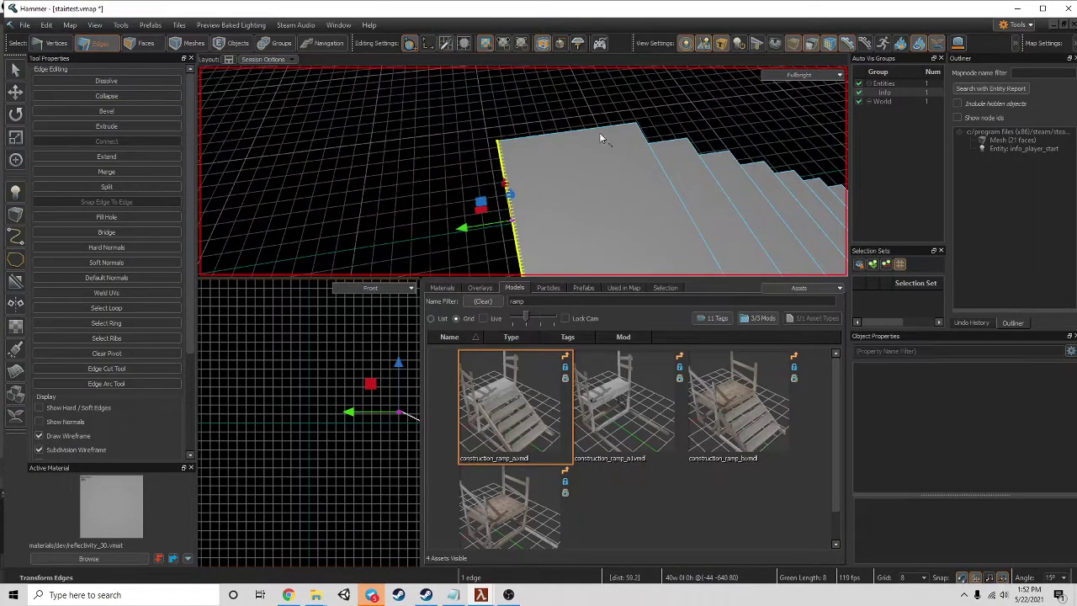
{"action": "right_click_drag", "start_coordinate": [572, 137], "coordinate": [562, 177]}
{"action": "left_click_drag", "start_coordinate": [496, 158], "coordinate": [454, 160]}
{"action": "right_click_drag", "start_coordinate": [505, 165], "coordinate": [521, 171]}
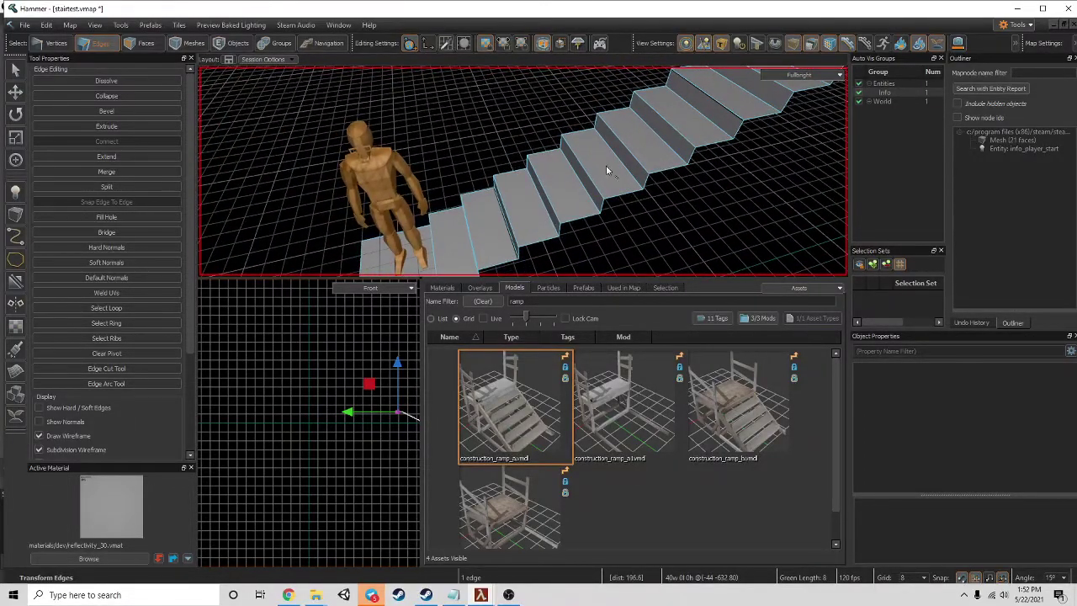
- Delete the info_player_start entity at the foot of the stairs
{"action": "left_click", "coordinate": [144, 43]}
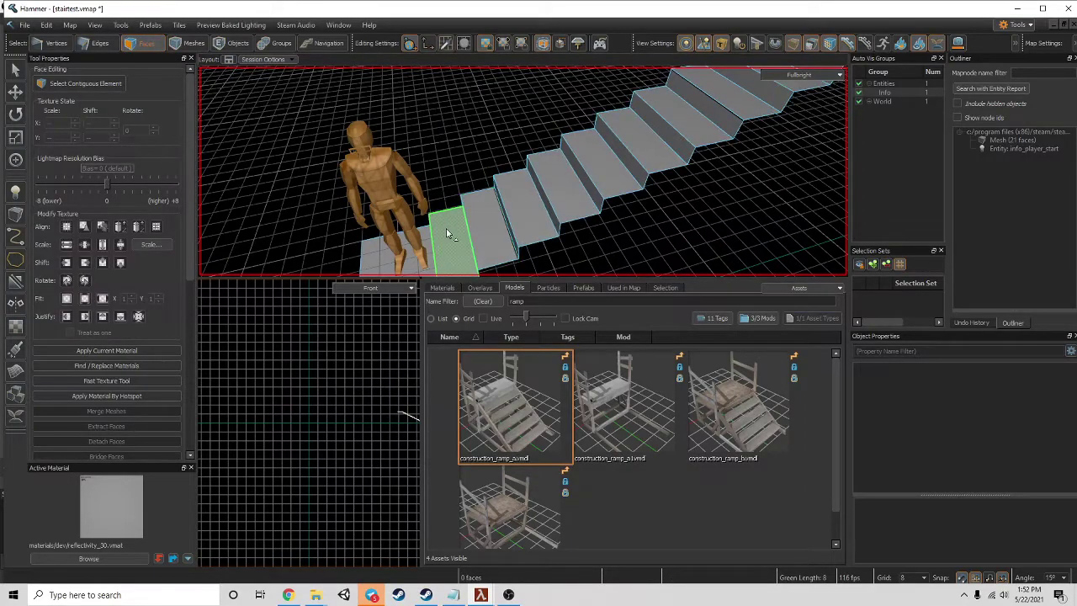
{"action": "key", "text": "w"}
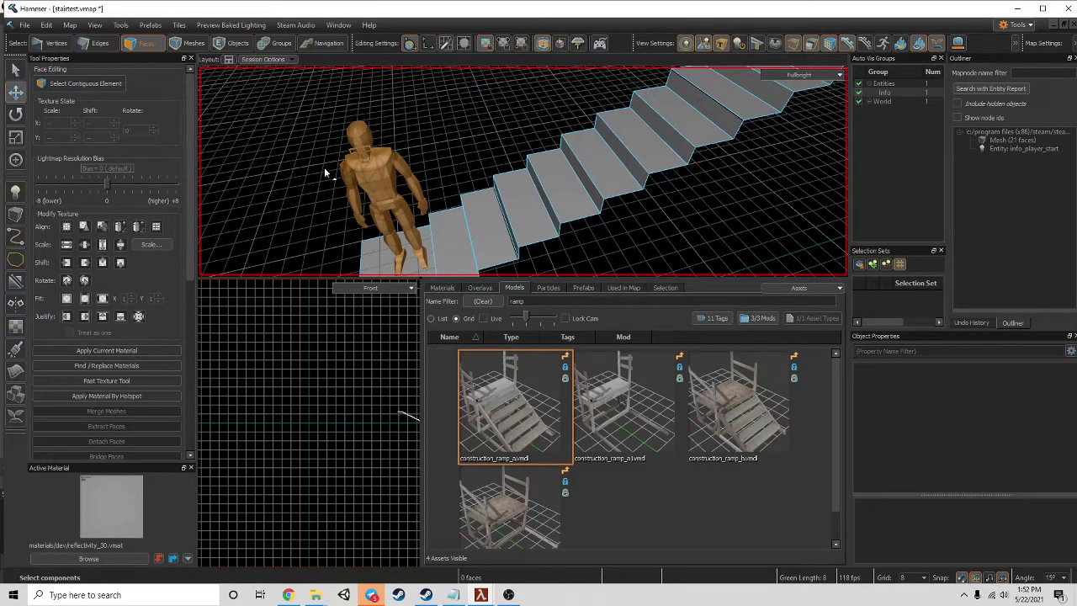
{"action": "left_click", "coordinate": [236, 43]}
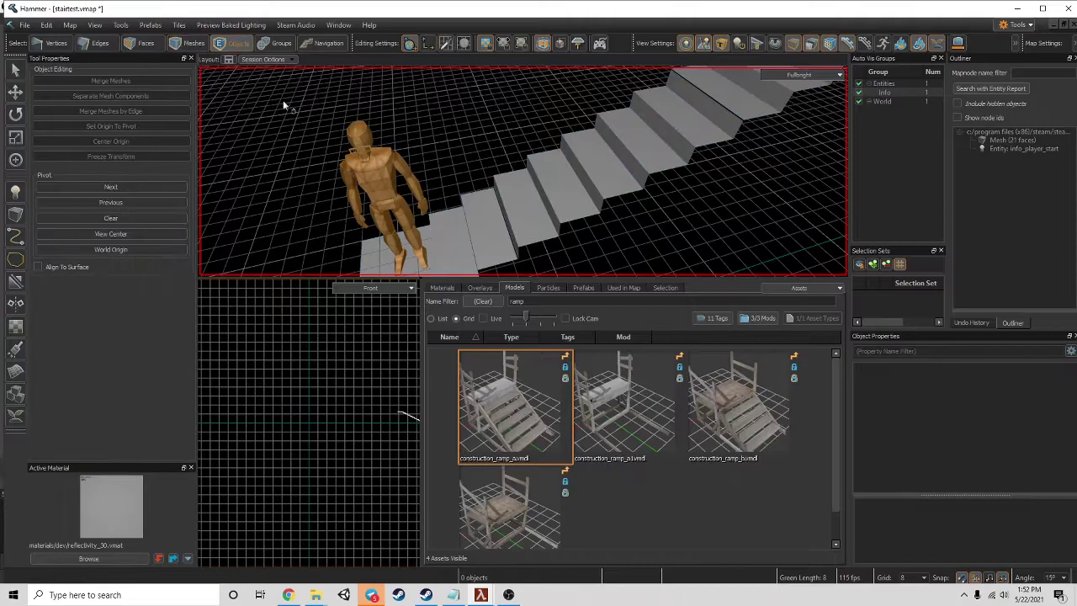
{"action": "left_click", "coordinate": [382, 185]}
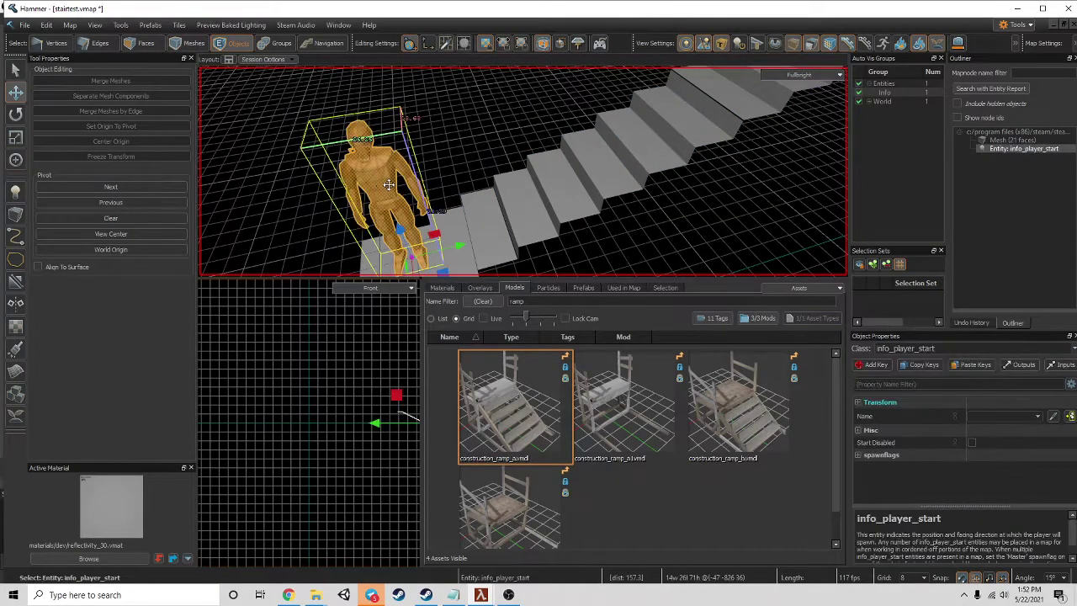
{"action": "key", "text": "Delete"}
- Select the whole stair mesh and paste one copy of it in place with Paste Special
{"action": "left_click", "coordinate": [498, 212]}
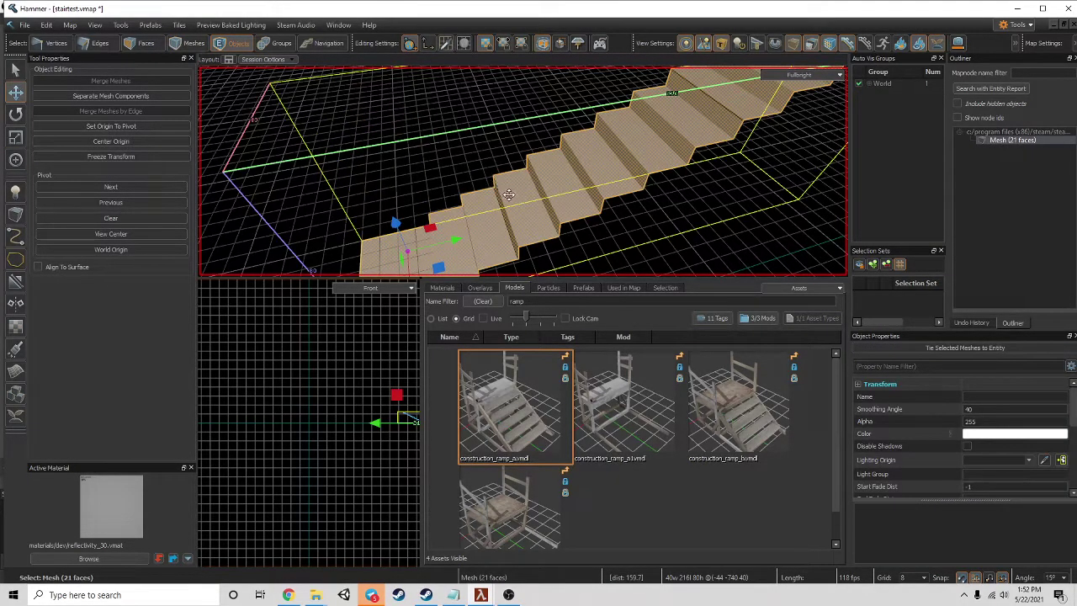
{"action": "key", "text": "z"}
{"action": "middle_click_drag", "start_coordinate": [521, 170], "coordinate": [437, 177]}
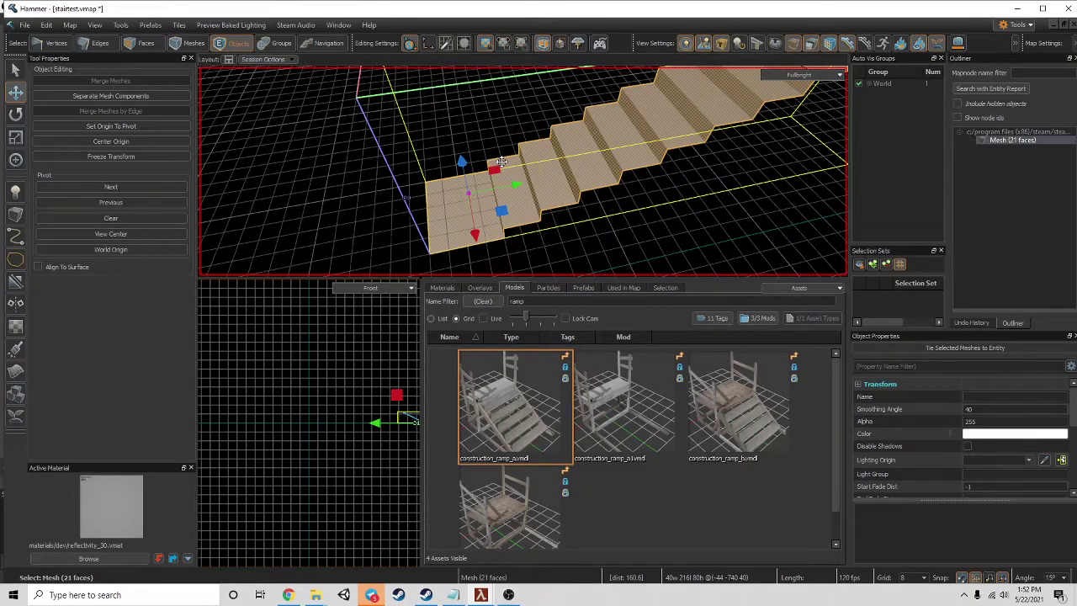
{"action": "key", "text": "alt"}
{"action": "right_click", "coordinate": [544, 163]}
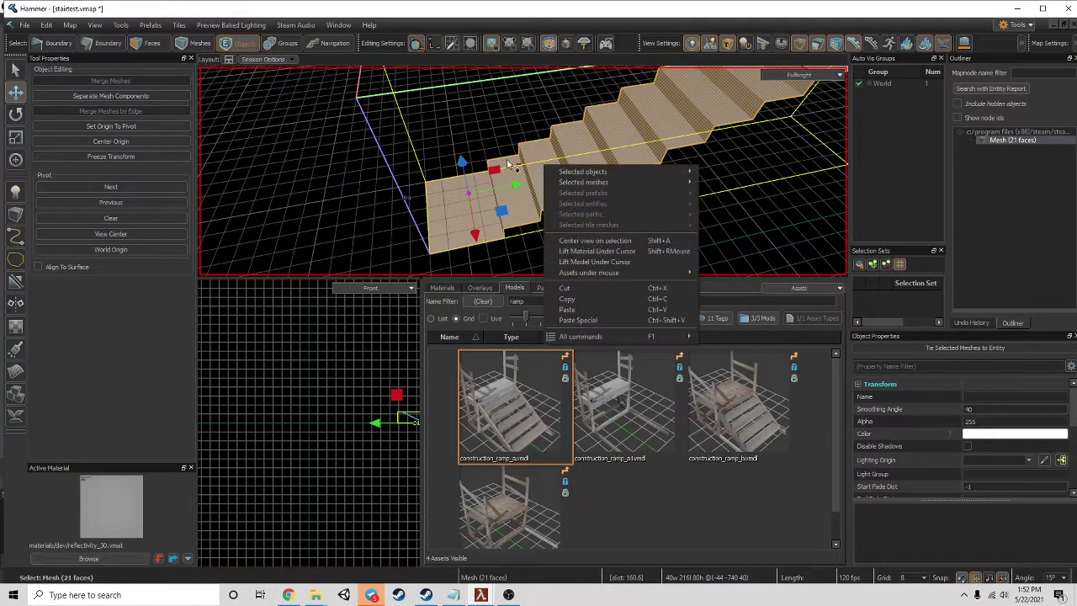
{"action": "left_click", "coordinate": [479, 139]}
{"action": "left_click", "coordinate": [475, 195]}
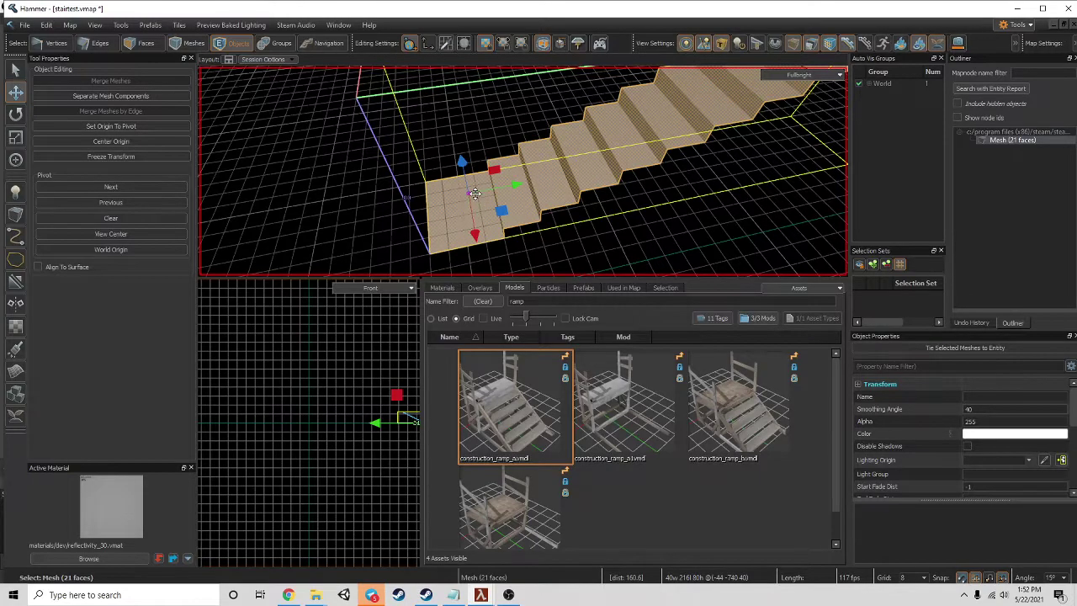
{"action": "key", "text": "ctrl+shift+v"}
{"action": "left_click", "coordinate": [584, 409]}
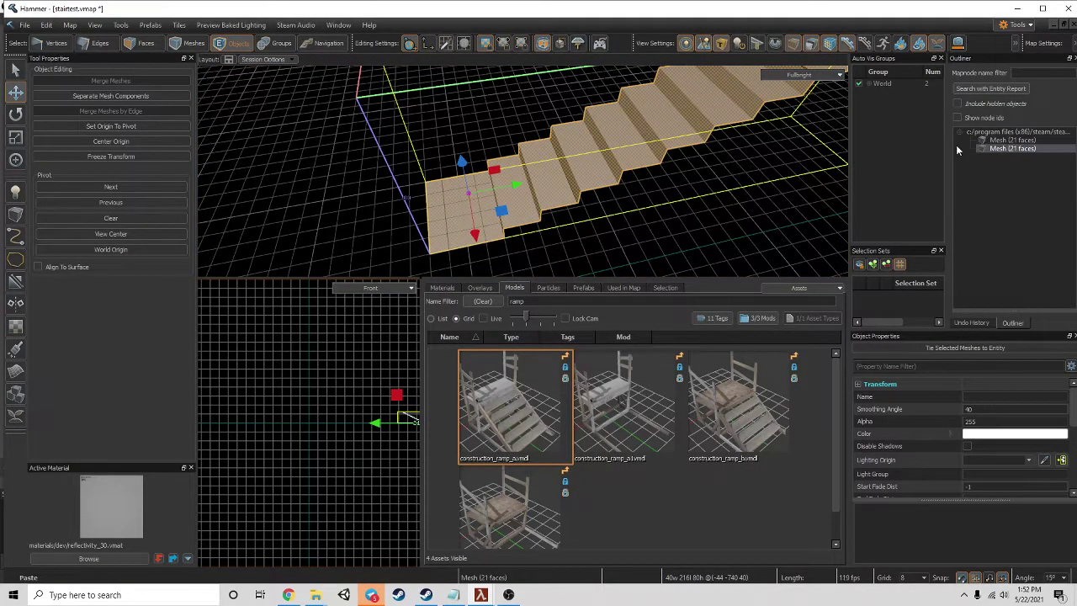
- Move the pasted staircase copy sideways so it stands clear of the original, and clear the selection
{"action": "left_click_drag", "start_coordinate": [477, 218], "coordinate": [523, 376]}
{"action": "left_click", "coordinate": [468, 190]}
{"action": "key", "text": "z"}
{"action": "mouse_move", "coordinate": [522, 170]}
{"action": "right_mouse_down"}
{"action": "mouse_move", "coordinate": [575, 180]}
{"action": "mouse_move", "coordinate": [560, 200]}
{"action": "mouse_move", "coordinate": [583, 271]}
{"action": "mouse_move", "coordinate": [522, 171]}
{"action": "right_mouse_up"}
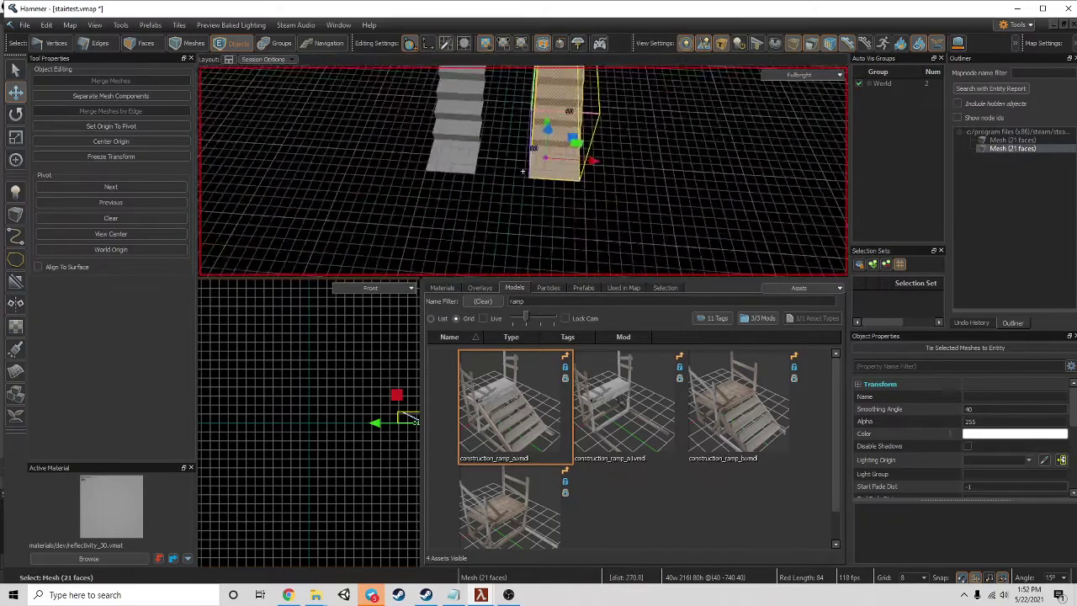
{"action": "left_click_drag", "start_coordinate": [545, 161], "coordinate": [633, 165]}
{"action": "key", "text": "w"}
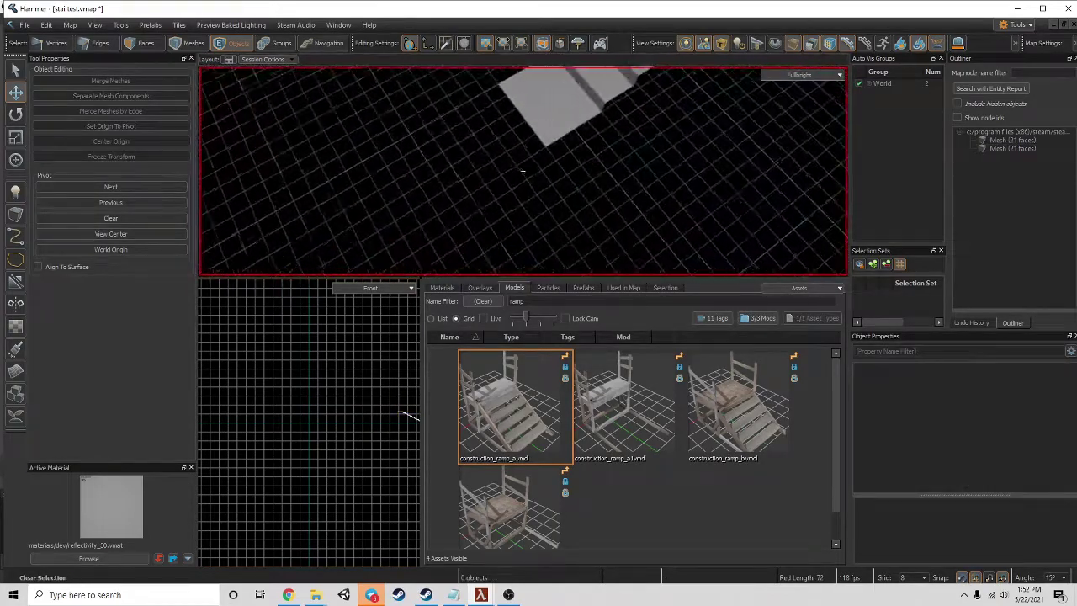
- Select all tread and riser faces of the original staircase up to and including the top landing, leaving out the bottom platform
{"action": "right_click_drag", "start_coordinate": [521, 171], "coordinate": [521, 170]}
{"action": "key", "text": "3"}
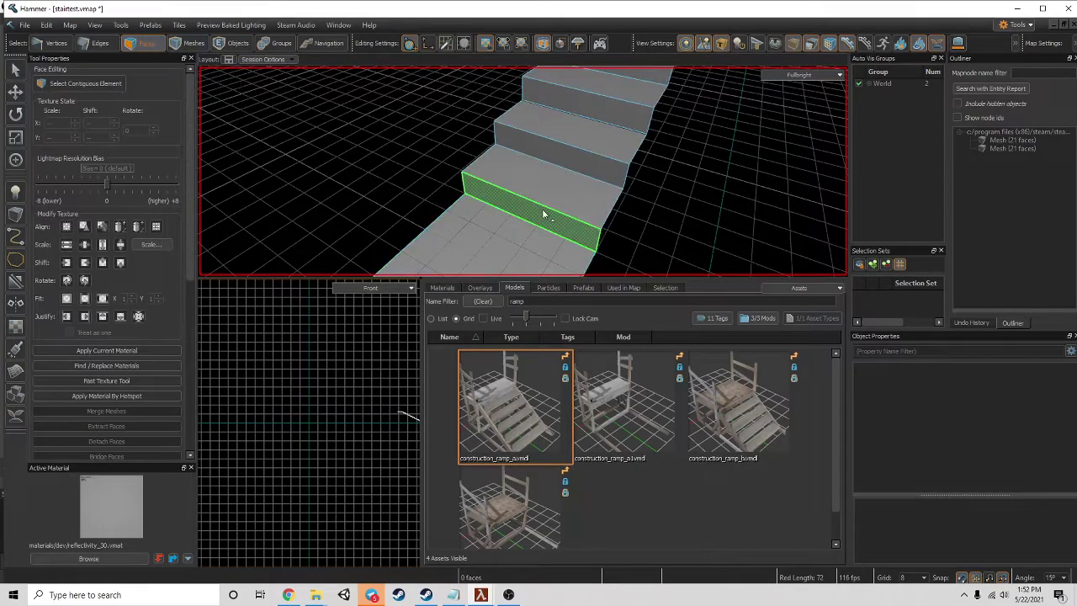
{"action": "mouse_move", "coordinate": [542, 214]}
{"action": "left_mouse_down"}
{"action": "mouse_move", "coordinate": [600, 125]}
{"action": "mouse_move", "coordinate": [664, 122]}
{"action": "left_mouse_up"}
{"action": "right_click_drag", "start_coordinate": [665, 122], "coordinate": [628, 164]}
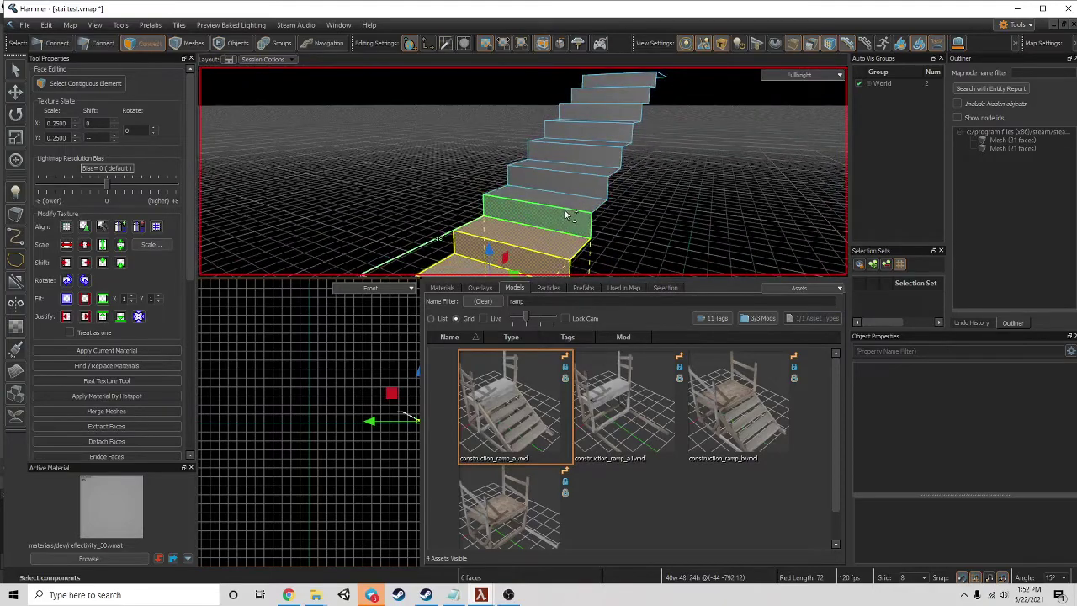
{"action": "mouse_move", "coordinate": [564, 217]}
{"action": "left_mouse_down"}
{"action": "mouse_move", "coordinate": [565, 152]}
{"action": "mouse_move", "coordinate": [610, 128]}
{"action": "mouse_move", "coordinate": [620, 107]}
{"action": "left_mouse_up"}
{"action": "mouse_move", "coordinate": [620, 106]}
{"action": "right_mouse_down"}
{"action": "mouse_move", "coordinate": [522, 171]}
{"action": "mouse_move", "coordinate": [609, 130]}
{"action": "right_mouse_up"}
{"action": "left_click_drag", "start_coordinate": [608, 130], "coordinate": [623, 110], "text": "shift"}
{"action": "mouse_move", "coordinate": [630, 85]}
{"action": "right_mouse_down"}
{"action": "mouse_move", "coordinate": [522, 171]}
{"action": "mouse_move", "coordinate": [535, 174]}
{"action": "right_mouse_up"}
{"action": "mouse_move", "coordinate": [518, 170]}
{"action": "left_mouse_down", "text": "shift"}
{"action": "mouse_move", "coordinate": [507, 124]}
{"action": "mouse_move", "coordinate": [526, 111]}
{"action": "left_mouse_up", "text": "shift"}
- Browse the stair materials, then filter the material list by "wood" and look through the wood materials
{"action": "left_click", "coordinate": [446, 288]}
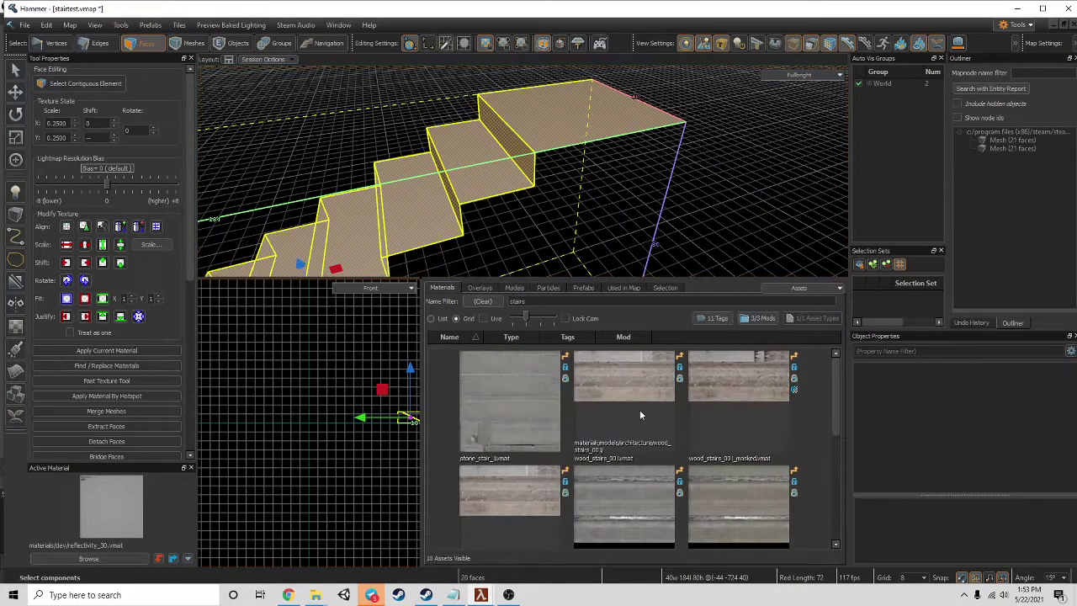
{"action": "scroll", "coordinate": [713, 466], "scroll_direction": "down", "scroll_amount": 1}
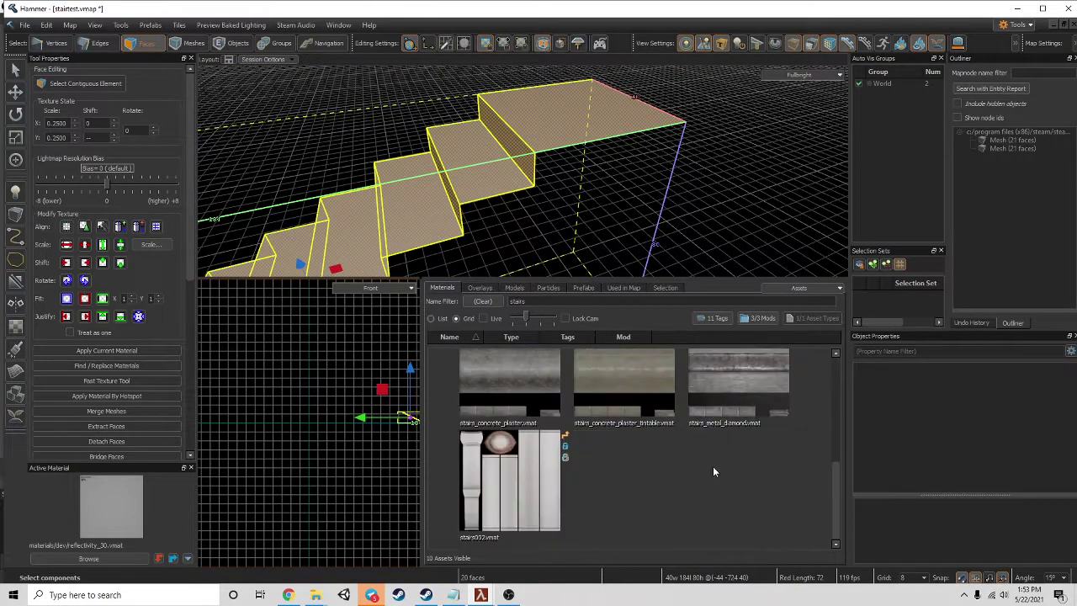
{"action": "scroll", "coordinate": [712, 466], "scroll_direction": "up", "scroll_amount": 1}
{"action": "left_click_drag", "start_coordinate": [553, 300], "coordinate": [509, 315]}
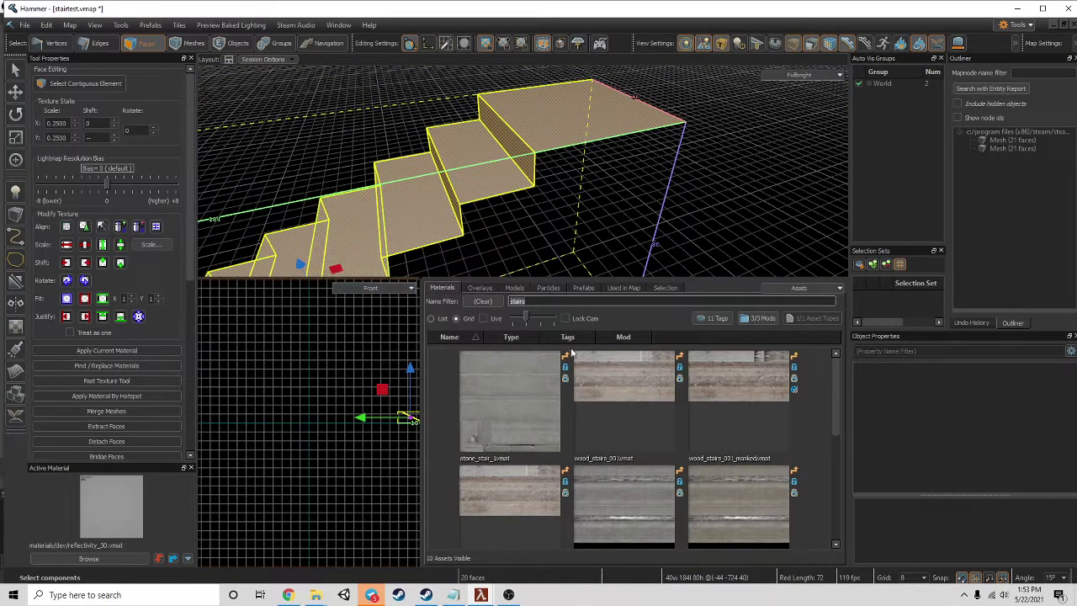
{"action": "type", "text": "wood"}
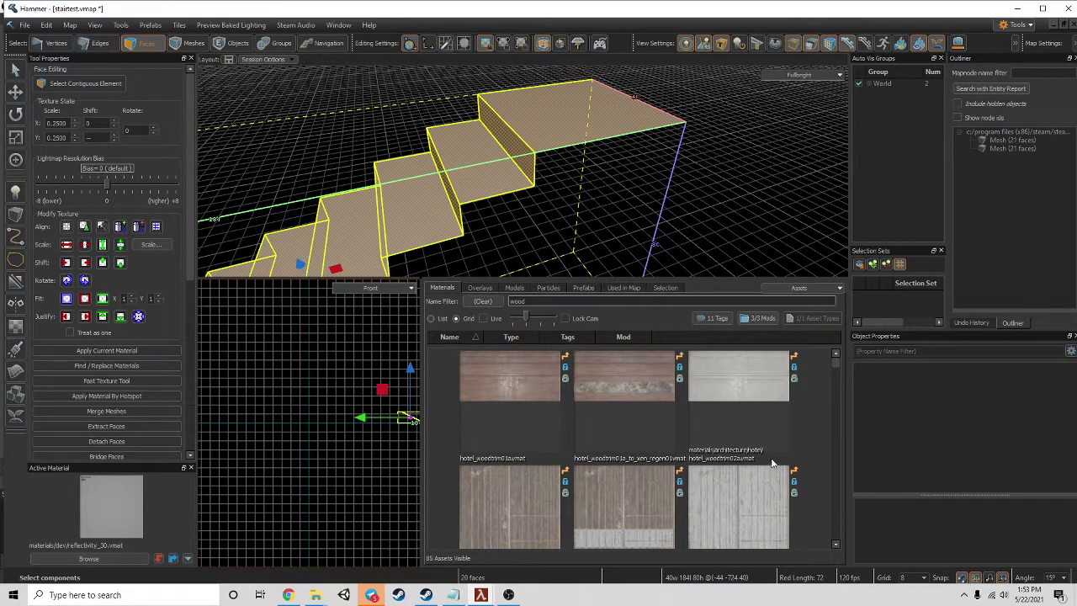
{"action": "scroll", "coordinate": [636, 462], "scroll_direction": "down", "scroll_amount": 3}
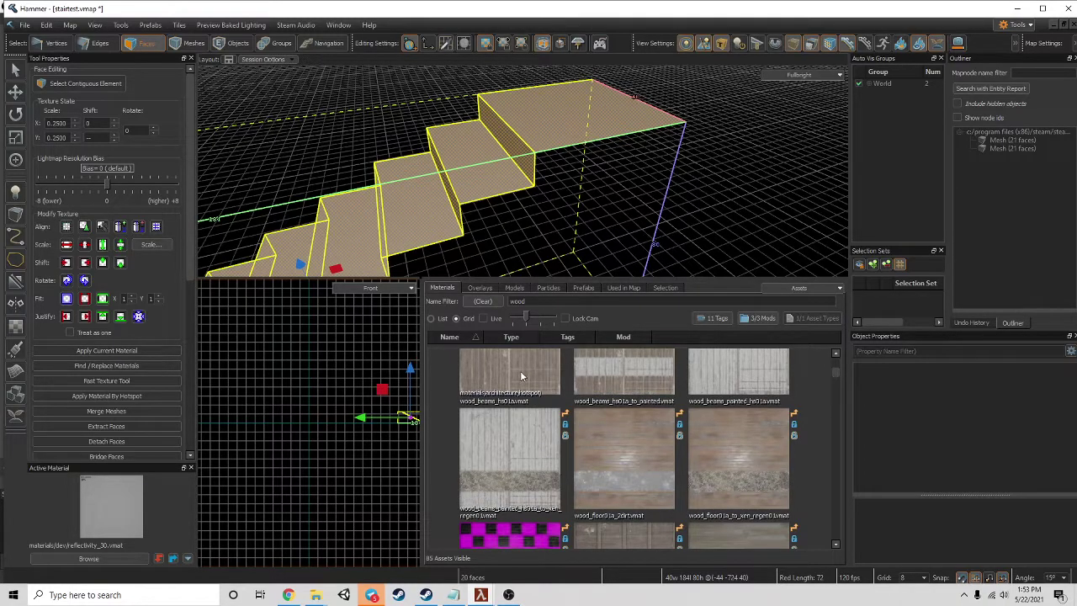
{"action": "scroll", "coordinate": [611, 431], "scroll_direction": "up", "scroll_amount": 3}
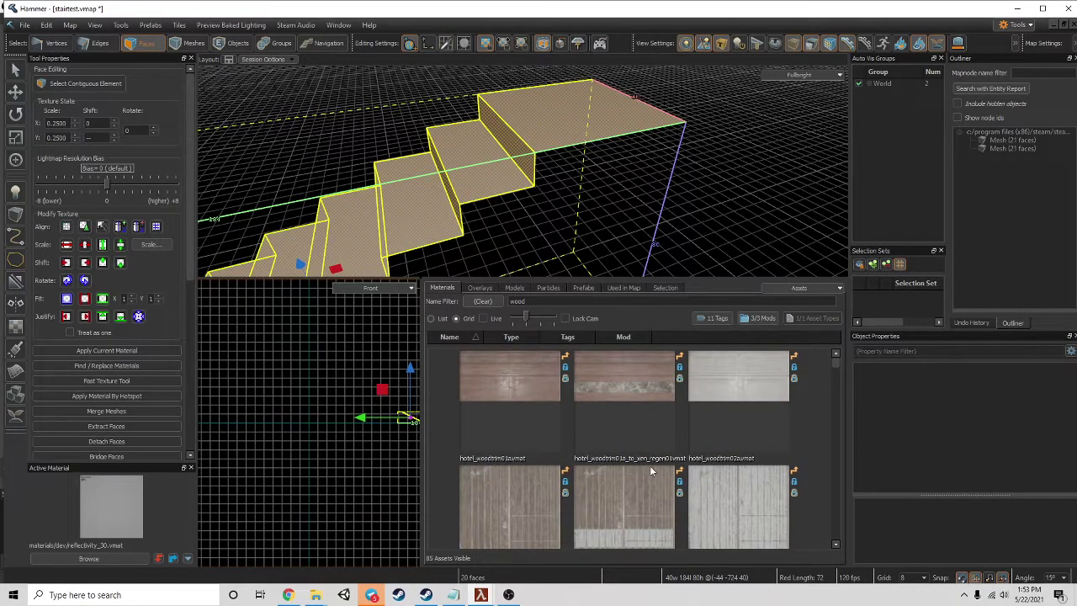
- Apply wood_beams_hs01a_to_painted.vmat to the selected stair faces by hotspot and inspect the planks up close
{"action": "key", "text": "a"}
{"action": "right_click_drag", "start_coordinate": [486, 164], "coordinate": [599, 184]}
{"action": "left_click", "coordinate": [624, 509]}
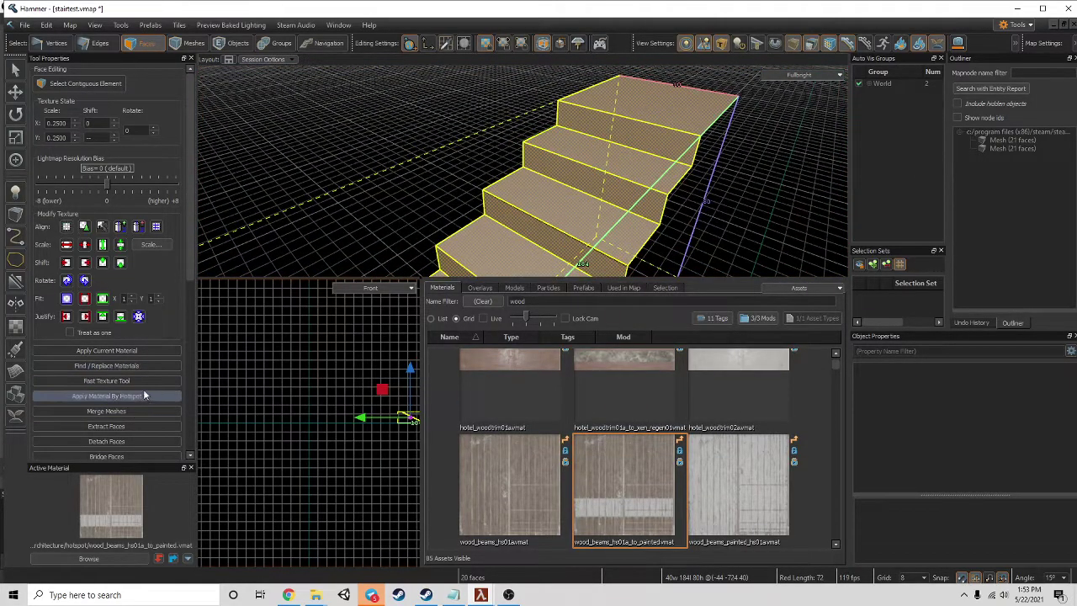
{"action": "left_click", "coordinate": [107, 395]}
{"action": "right_click_drag", "start_coordinate": [608, 160], "coordinate": [358, 178]}
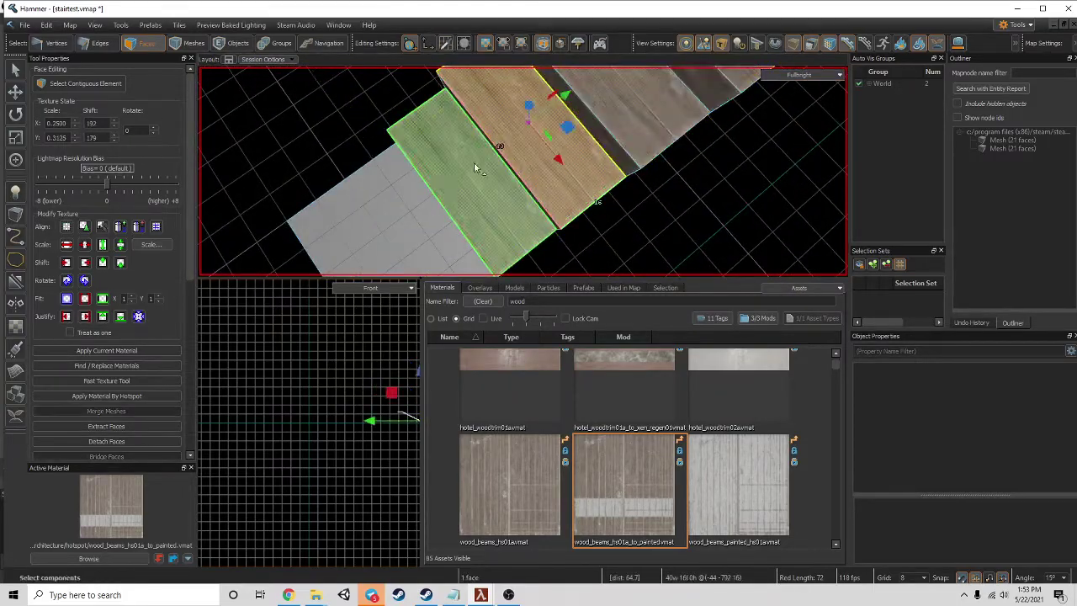
{"action": "left_click", "coordinate": [350, 182]}
{"action": "key", "text": "z"}
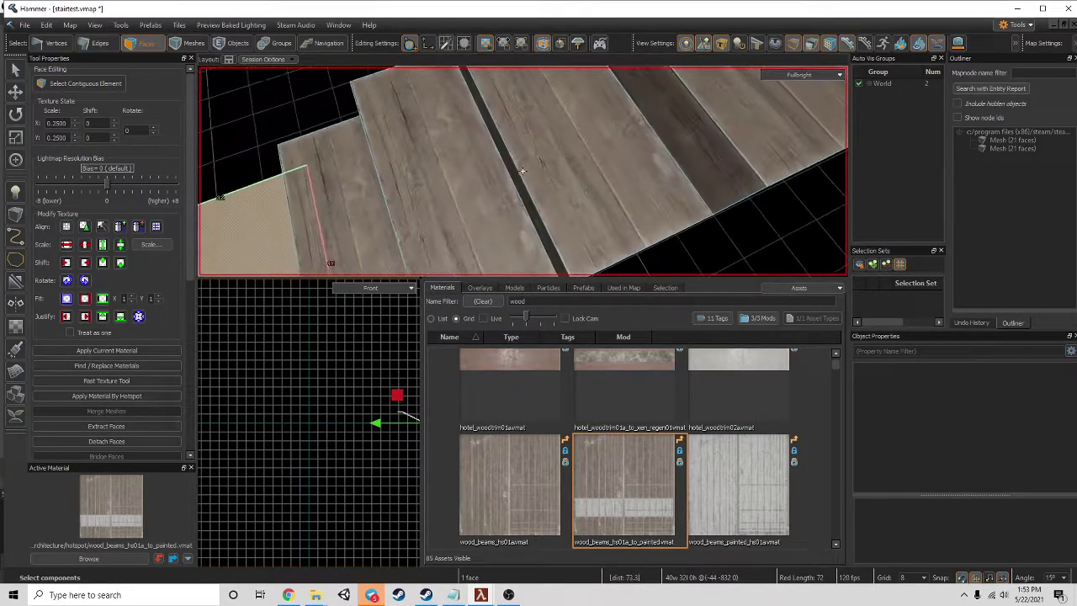
{"action": "key", "text": "z"}
{"action": "key", "text": "z"}
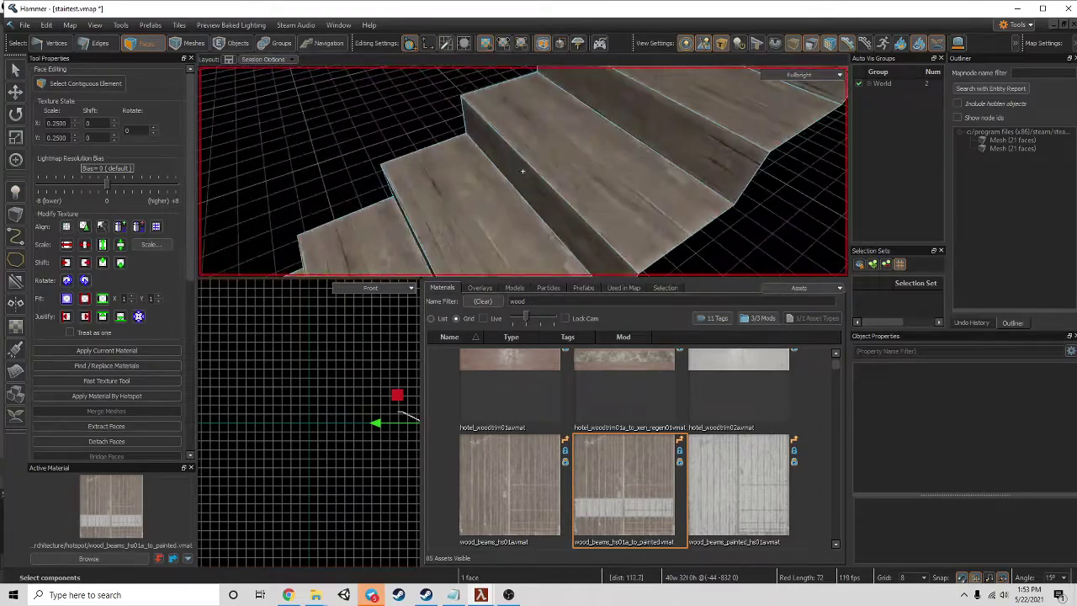
{"action": "right_click_drag", "start_coordinate": [521, 170], "coordinate": [489, 144]}
- Map the top landing face with the Fast Texture Tool to a seven-by-seven-square plank area, aligned to the V axis
{"action": "left_click", "coordinate": [553, 150]}
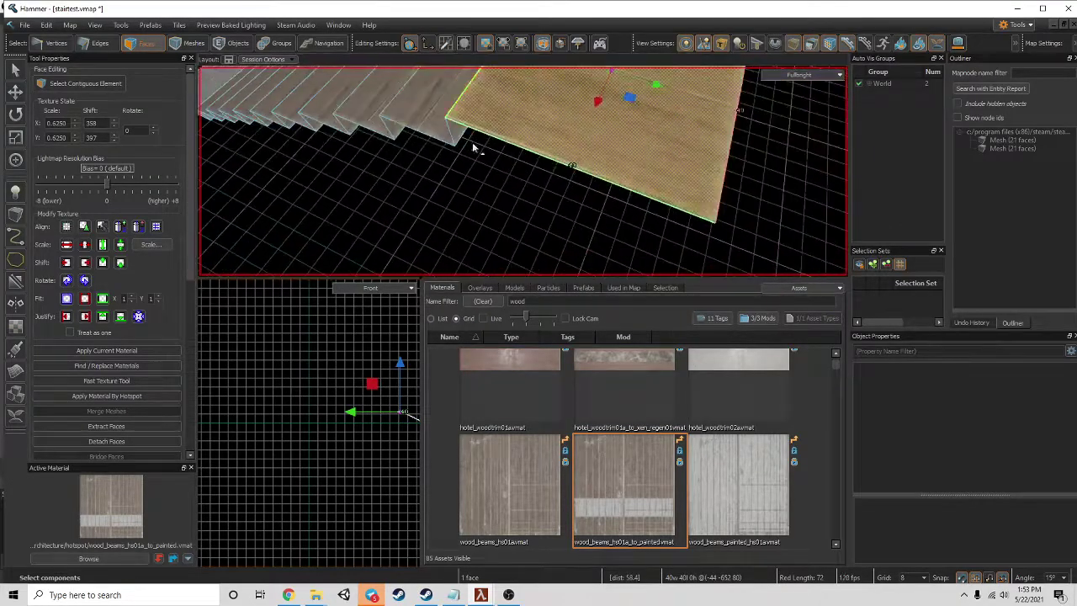
{"action": "left_click", "coordinate": [126, 380]}
{"action": "left_click_drag", "start_coordinate": [151, 310], "coordinate": [389, 403]}
{"action": "left_click_drag", "start_coordinate": [42, 267], "coordinate": [172, 404]}
{"action": "right_click_drag", "start_coordinate": [570, 212], "coordinate": [522, 172]}
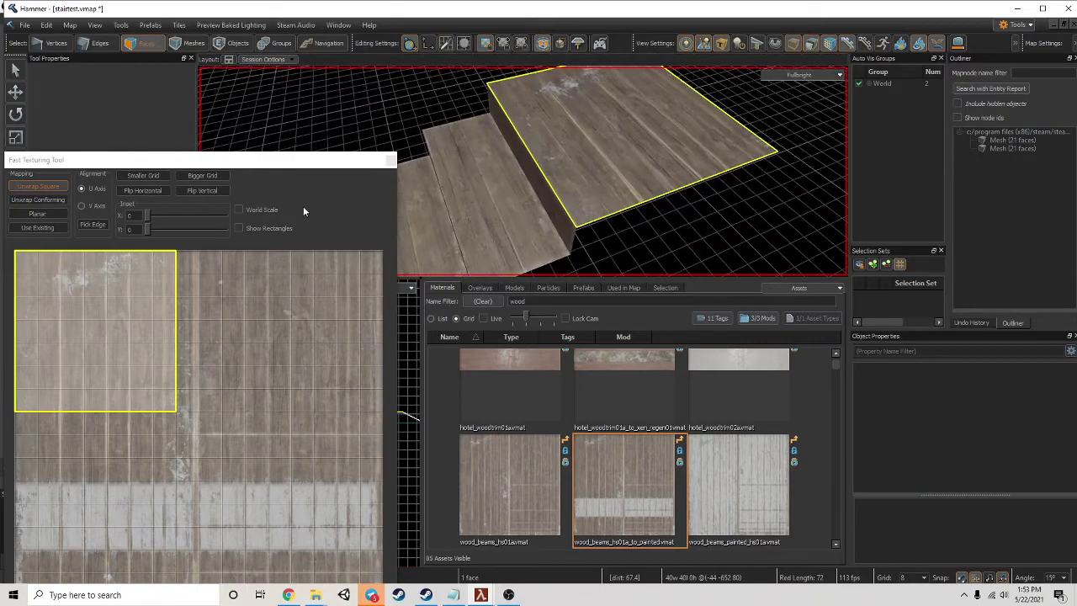
{"action": "left_click", "coordinate": [99, 208]}
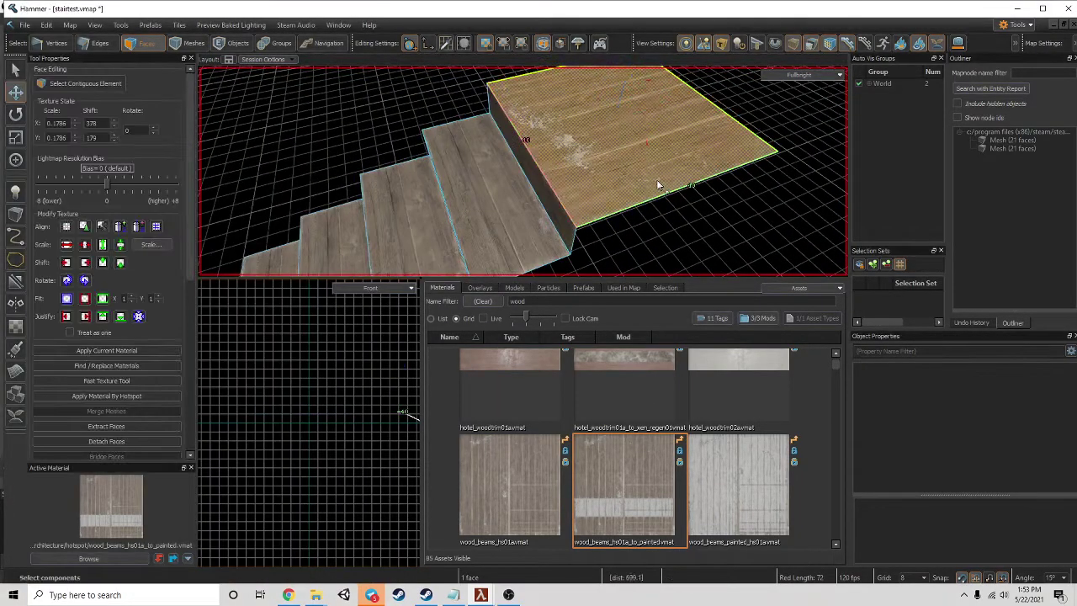
{"action": "left_click", "coordinate": [686, 210]}
{"action": "right_click_drag", "start_coordinate": [686, 211], "coordinate": [653, 226]}
- Map the bottom platform face to the same seven-by-seven-square plank area with the Fast Texture Tool
{"action": "left_click", "coordinate": [488, 217]}
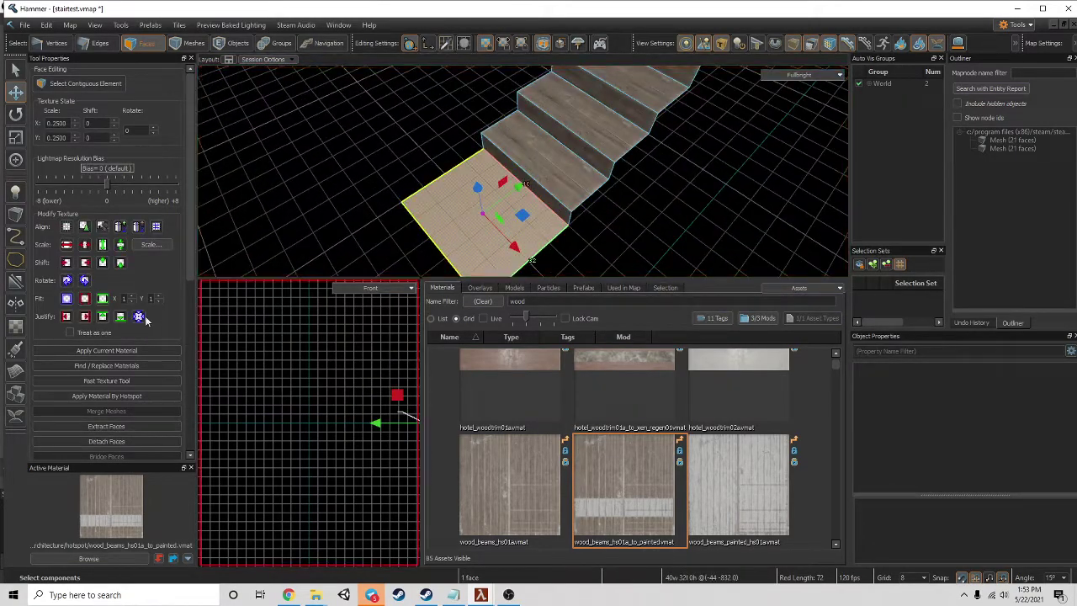
{"action": "left_click", "coordinate": [106, 381]}
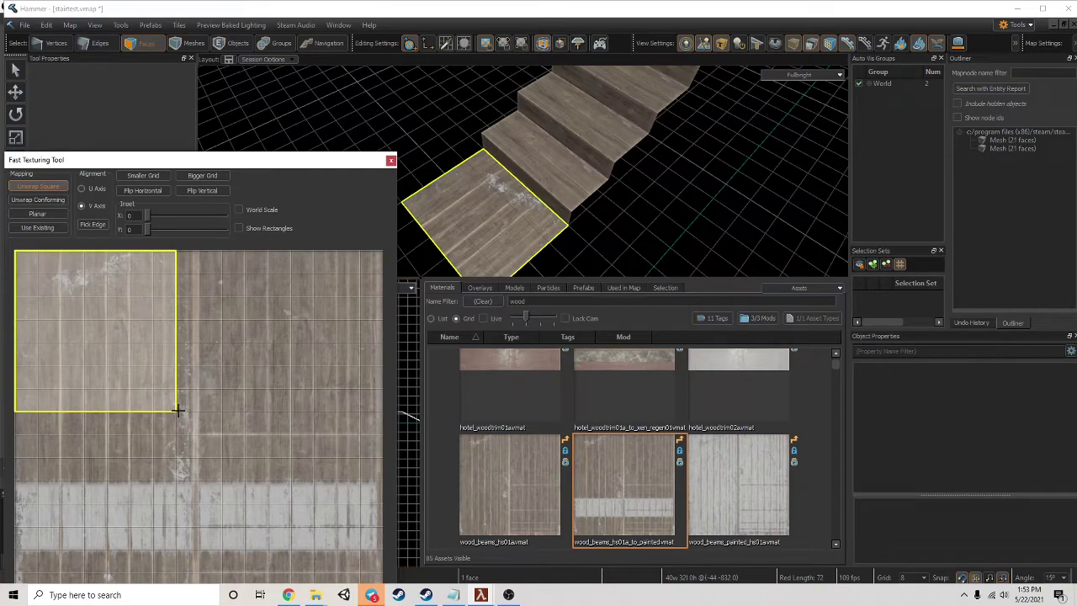
{"action": "left_click", "coordinate": [564, 232]}
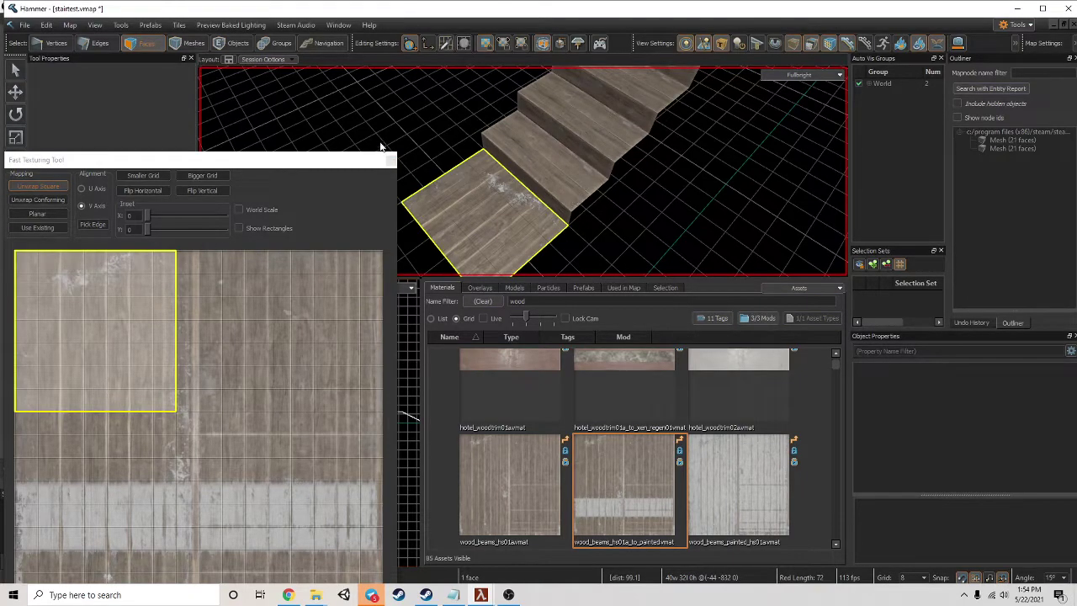
{"action": "left_click", "coordinate": [391, 161]}
{"action": "right_click_drag", "start_coordinate": [401, 233], "coordinate": [394, 254]}
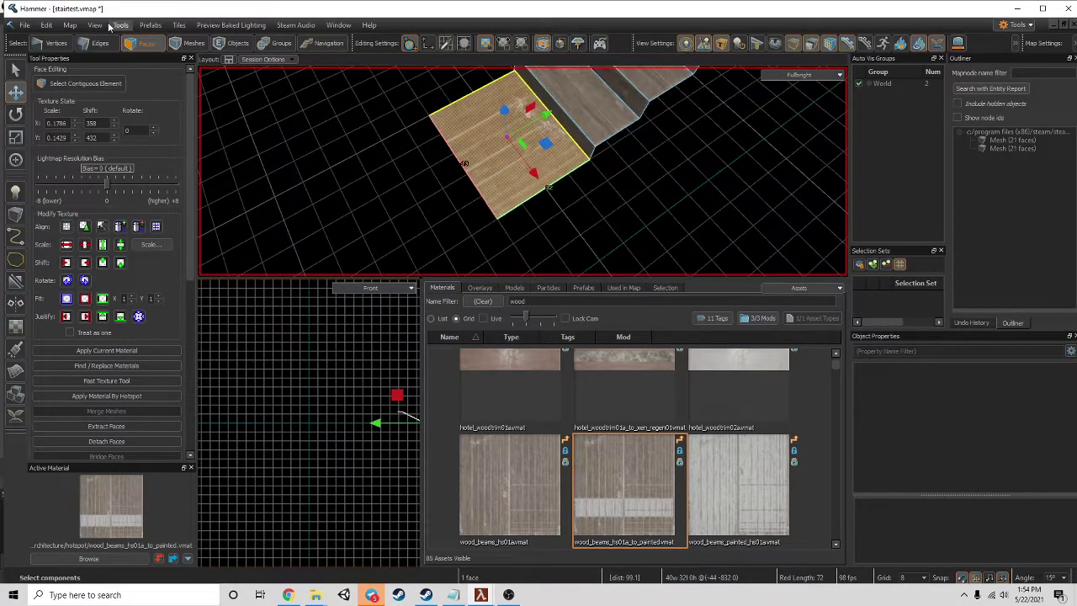
- Lengthen the bottom platform by moving its outer edge outward 8 units
{"action": "left_click", "coordinate": [96, 43]}
{"action": "left_click", "coordinate": [465, 161]}
{"action": "left_click_drag", "start_coordinate": [495, 157], "coordinate": [472, 169]}
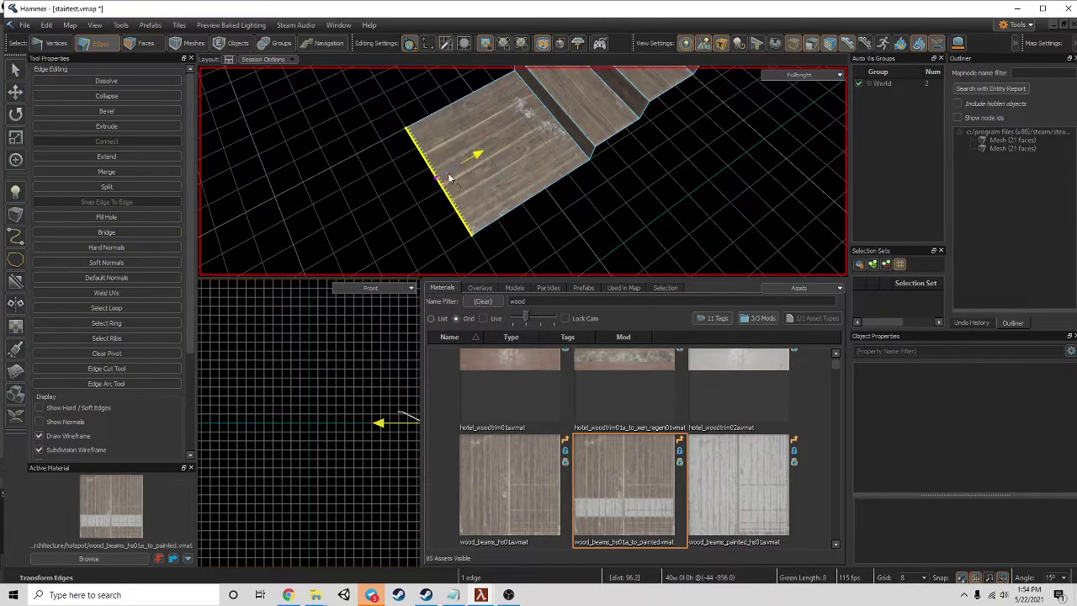
- Remap the lengthened bottom platform to a six-by-six-square plank area along the V axis and turn on World Scale
{"action": "left_click", "coordinate": [139, 43]}
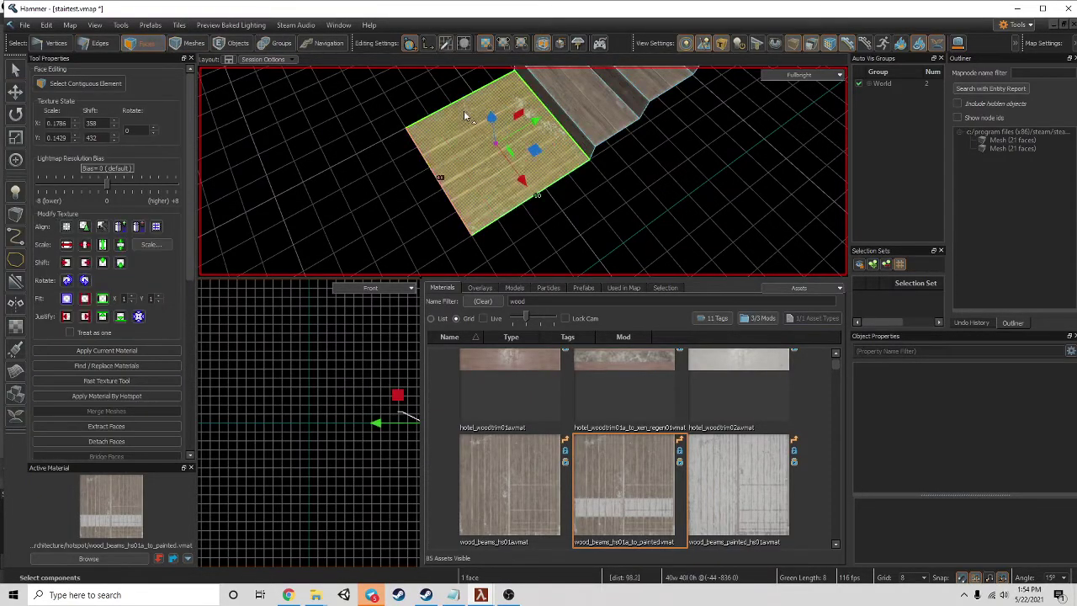
{"action": "scroll", "coordinate": [145, 342], "scroll_direction": "down", "scroll_amount": 1}
{"action": "left_click", "coordinate": [134, 347]}
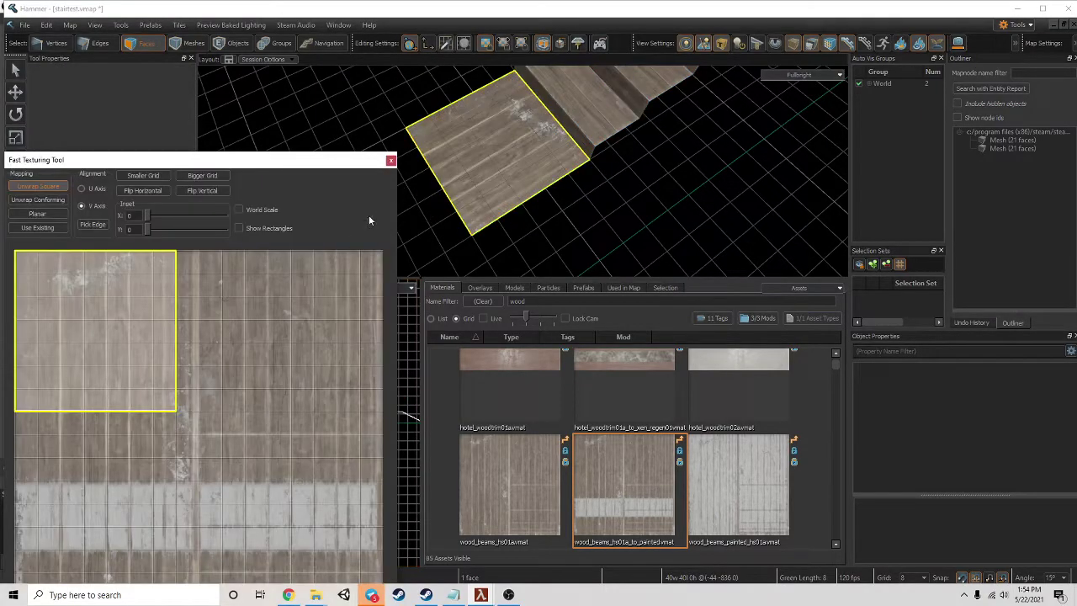
{"action": "left_click_drag", "start_coordinate": [132, 310], "coordinate": [132, 315]}
{"action": "left_click", "coordinate": [90, 190]}
{"action": "left_click", "coordinate": [88, 209]}
{"action": "left_click_drag", "start_coordinate": [163, 409], "coordinate": [149, 391]}
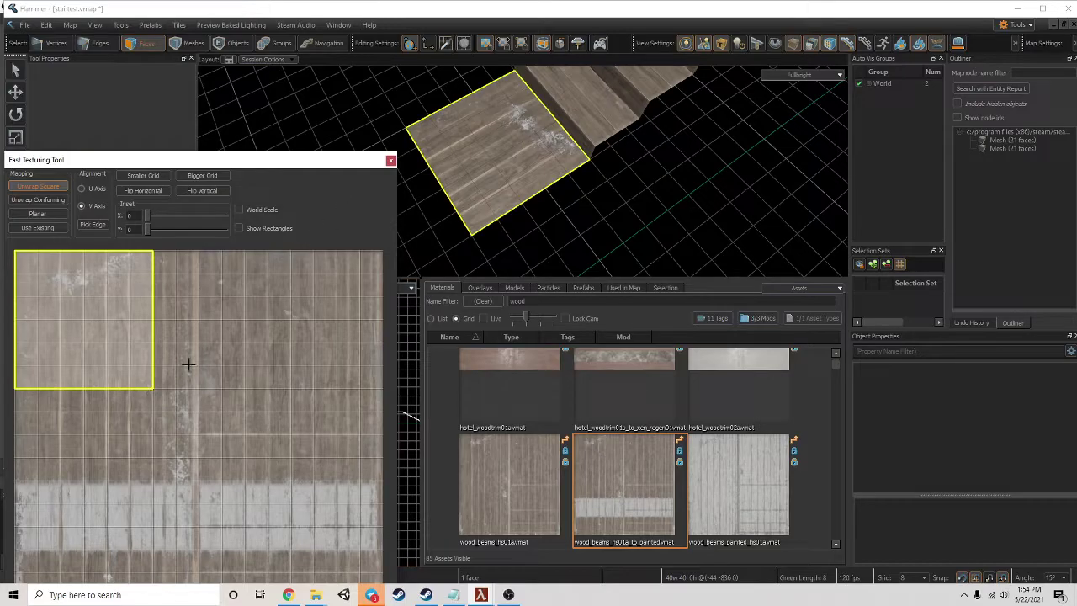
{"action": "left_click", "coordinate": [269, 210]}
{"action": "key", "text": "Escape"}
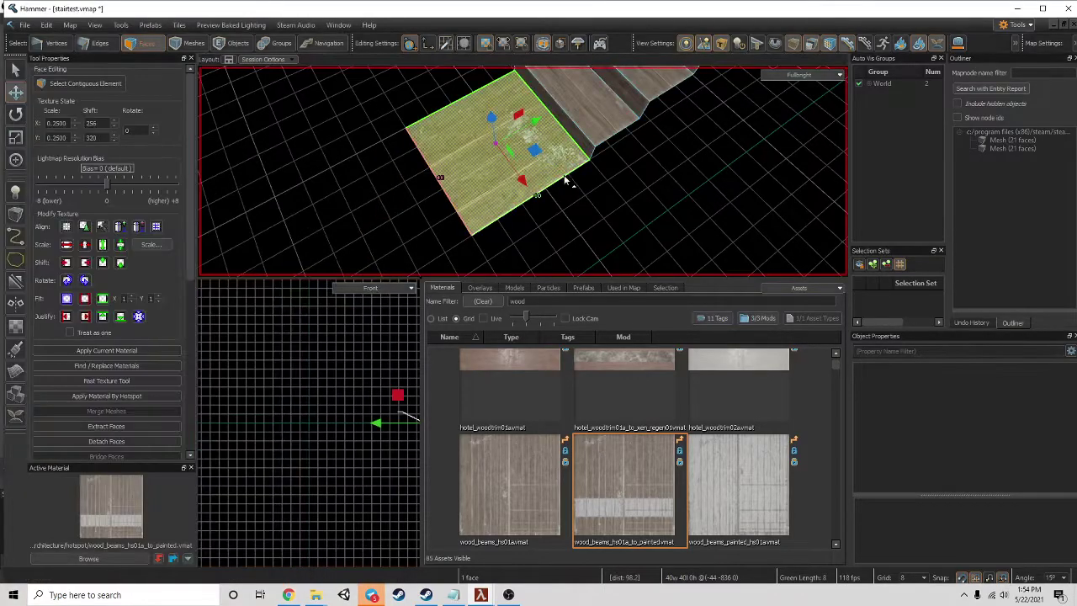
{"action": "key", "text": "Escape"}
- Cut the first tread above the bottom platform into two planks between the midpoints of its side edges
{"action": "key", "text": "z"}
{"action": "mouse_move", "coordinate": [522, 171]}
{"action": "right_mouse_down"}
{"action": "mouse_move", "coordinate": [558, 179]}
{"action": "mouse_move", "coordinate": [522, 171]}
{"action": "right_mouse_up"}
{"action": "scroll", "coordinate": [558, 178], "scroll_direction": "up", "scroll_amount": 4}
{"action": "right_click_drag", "start_coordinate": [449, 233], "coordinate": [486, 171]}
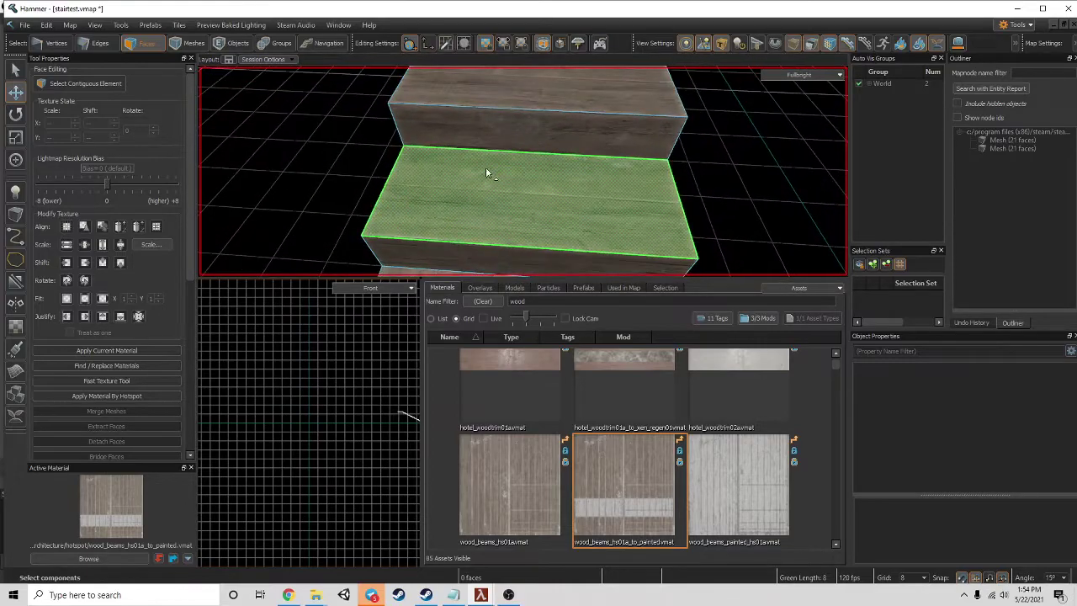
{"action": "left_click", "coordinate": [444, 160]}
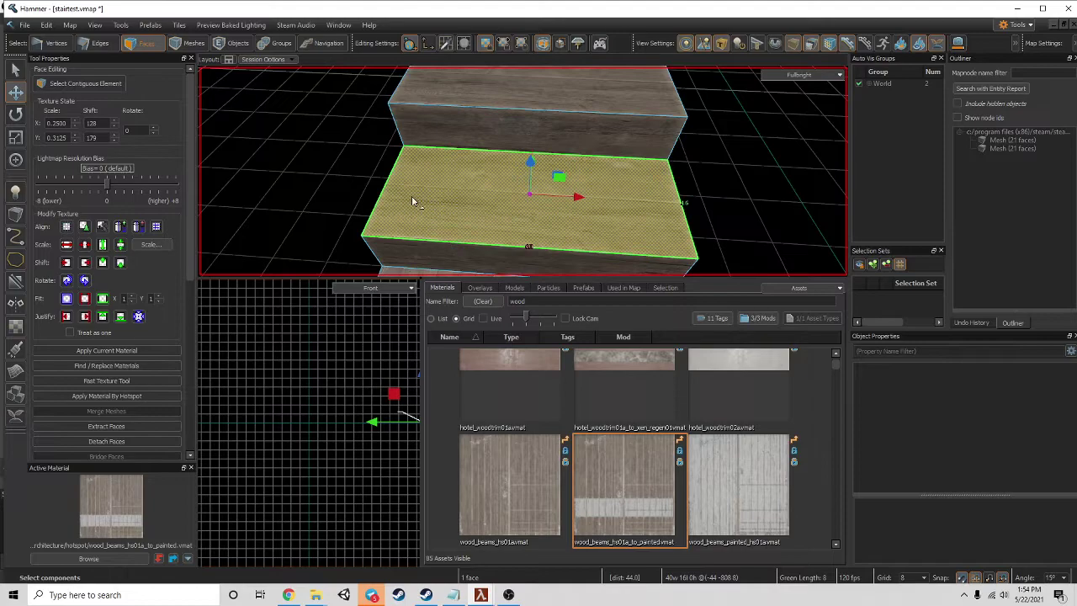
{"action": "key", "text": "c"}
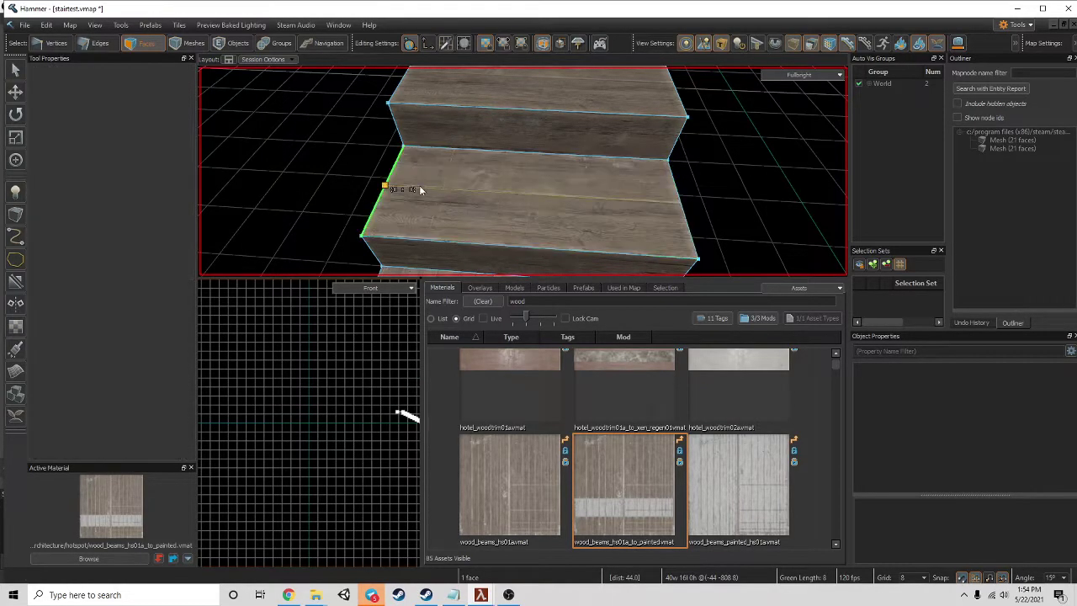
{"action": "key", "text": "Return"}
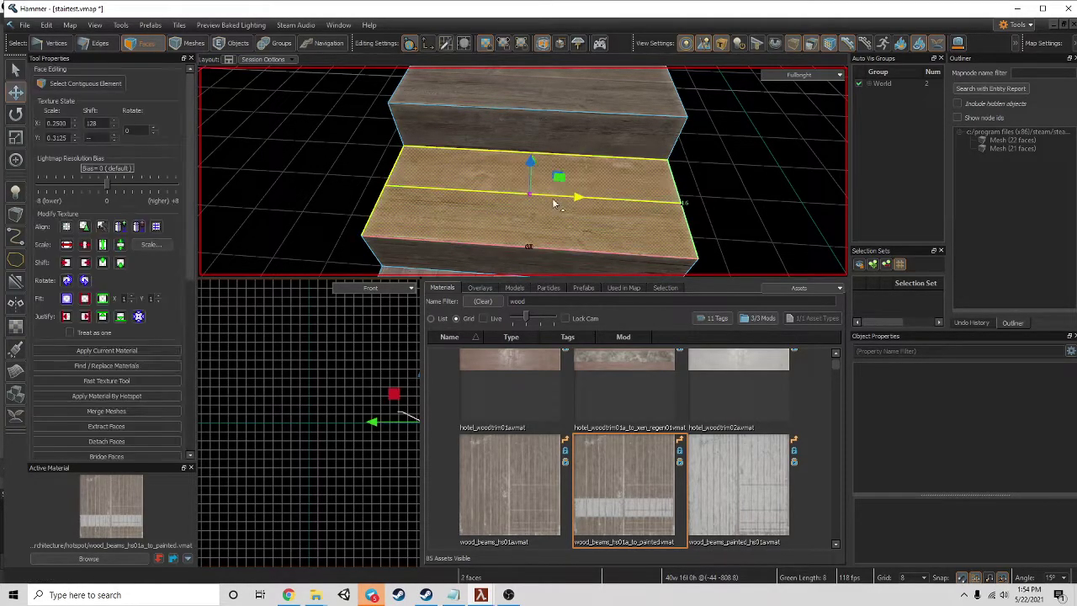
- Cut the second tread in two across the stair width, between the midpoints of its side edges
{"action": "key", "text": "z"}
{"action": "key", "text": "z"}
{"action": "left_click", "coordinate": [630, 171]}
{"action": "key", "text": "z"}
{"action": "key", "text": "z"}
{"action": "key", "text": "c"}
{"action": "left_click", "coordinate": [334, 185]}
{"action": "left_click", "coordinate": [557, 191]}
{"action": "key", "text": "Return"}
{"action": "key", "text": "ctrl+shift+f"}
- Split the third tread along its centre line with a cut from one side edge to the other
{"action": "key", "text": "z"}
{"action": "left_click", "coordinate": [499, 221]}
{"action": "key", "text": "c"}
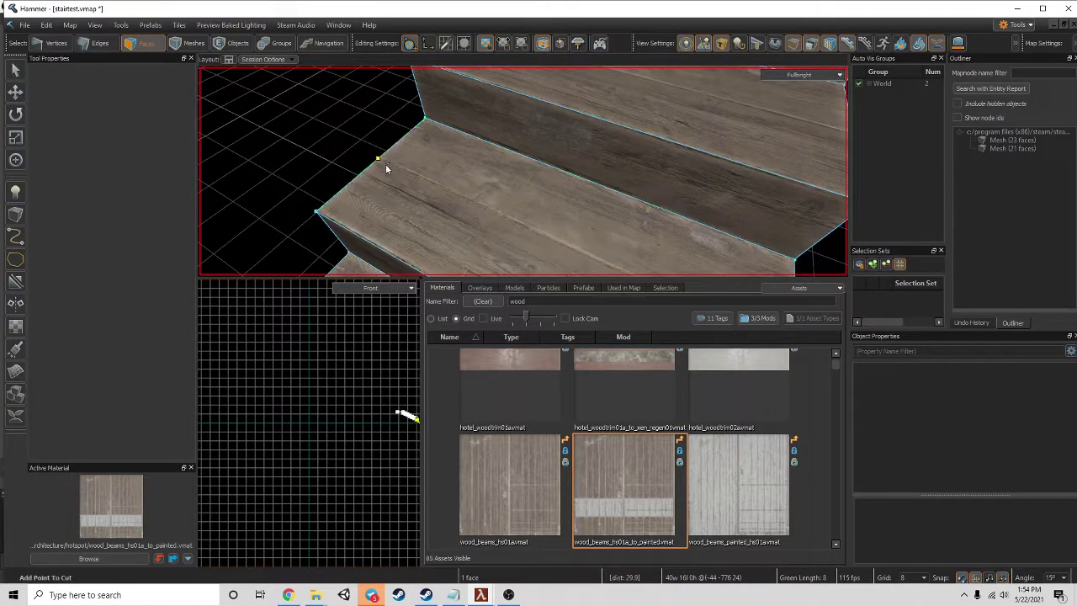
{"action": "left_click", "coordinate": [386, 164]}
{"action": "key", "text": "z"}
{"action": "key", "text": "z"}
{"action": "left_click", "coordinate": [594, 187]}
{"action": "key", "text": "Return"}
- Split the fourth tread into two equal planks with a cut between its side edge midpoints
{"action": "key", "text": "z"}
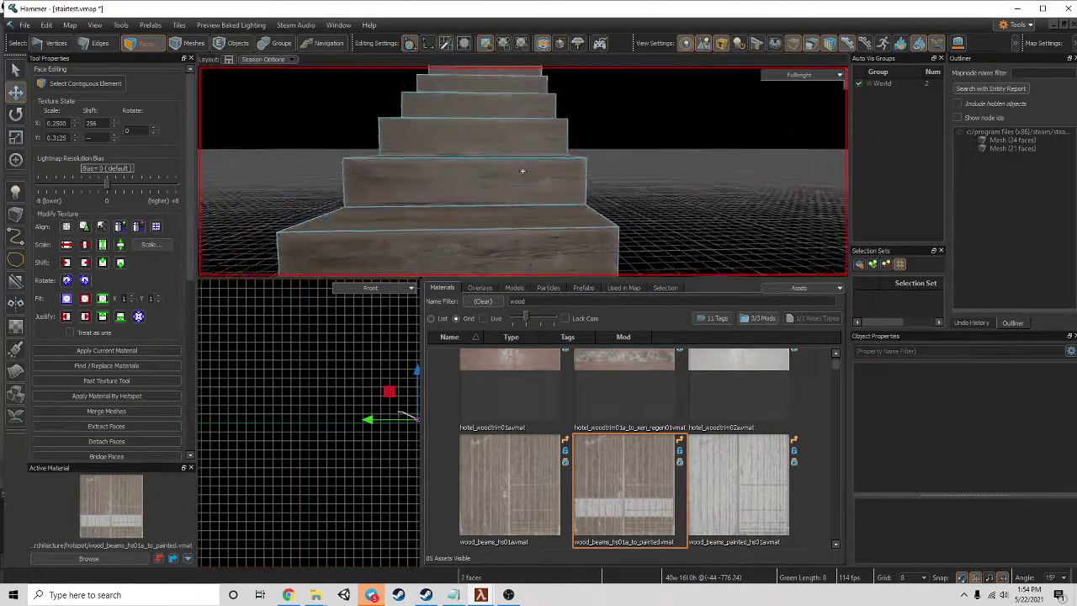
{"action": "key", "text": "z"}
{"action": "left_click", "coordinate": [592, 174]}
{"action": "right_click", "coordinate": [483, 93]}
{"action": "left_click", "coordinate": [479, 94]}
{"action": "left_click", "coordinate": [491, 101]}
{"action": "key", "text": "c"}
{"action": "left_click", "coordinate": [478, 98]}
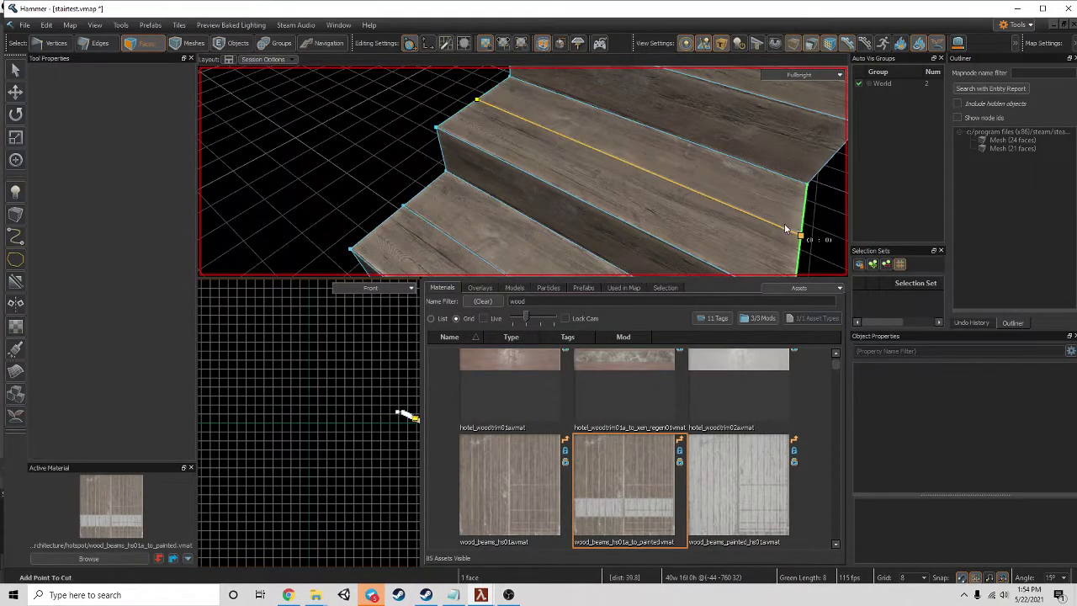
{"action": "left_click", "coordinate": [772, 228]}
{"action": "key", "text": "Return"}
- Cut the fifth tread into two planks across the stair width, between the midpoints of its side edges
{"action": "key", "text": "z"}
{"action": "key", "text": "shift+s"}
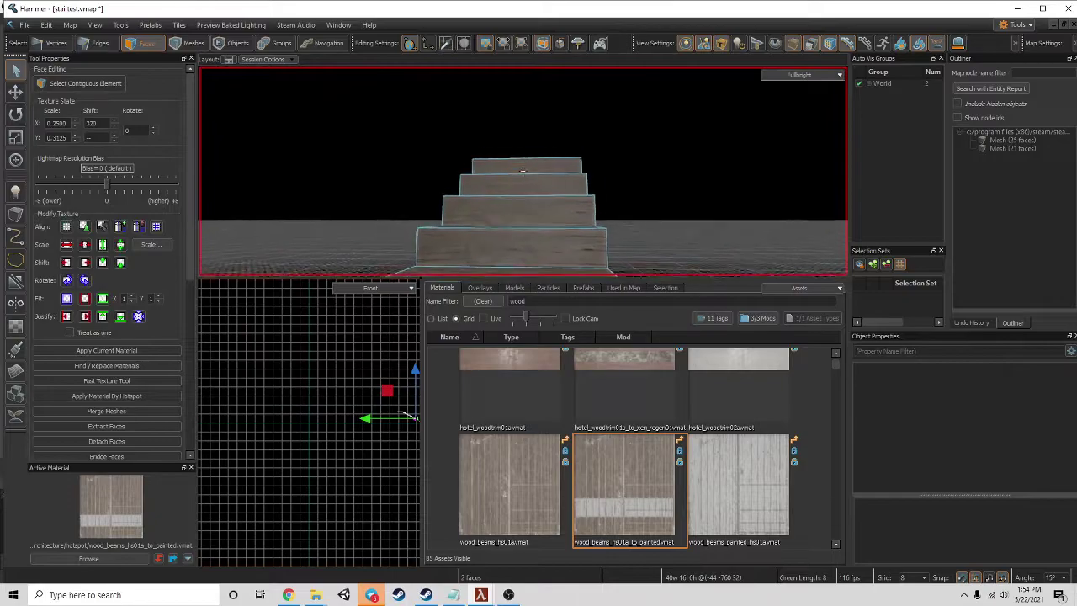
{"action": "key", "text": "w"}
{"action": "key", "text": "z"}
{"action": "left_click", "coordinate": [478, 201]}
{"action": "key", "text": "c"}
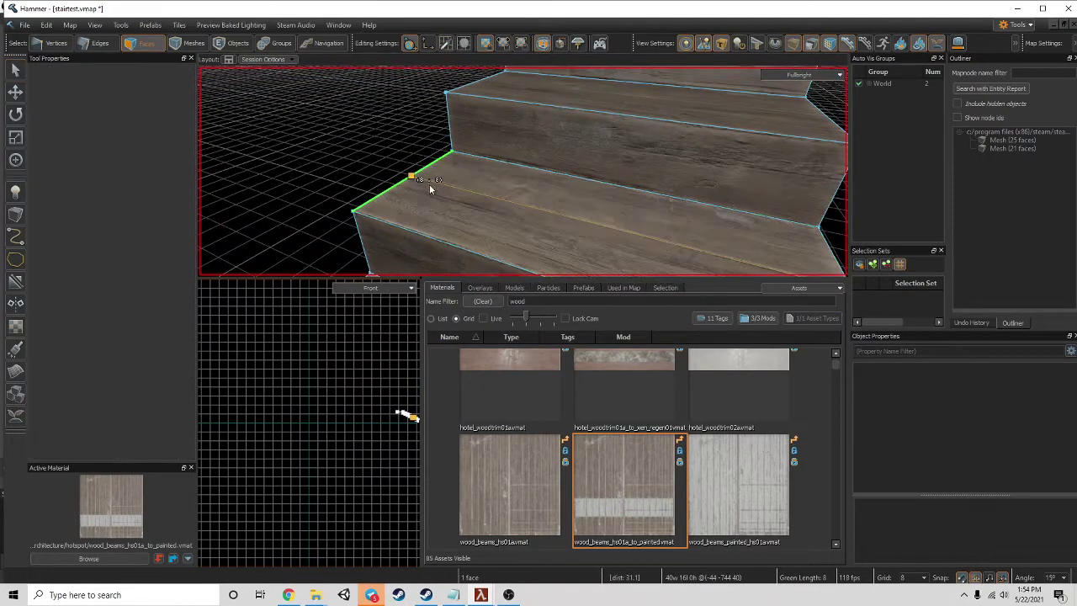
{"action": "left_click", "coordinate": [428, 182]}
{"action": "key", "text": "z"}
{"action": "key", "text": "z"}
{"action": "left_click", "coordinate": [667, 195]}
{"action": "key", "text": "Return"}
{"action": "key", "text": "z"}
{"action": "key", "text": "s"}
{"action": "key", "text": "z"}
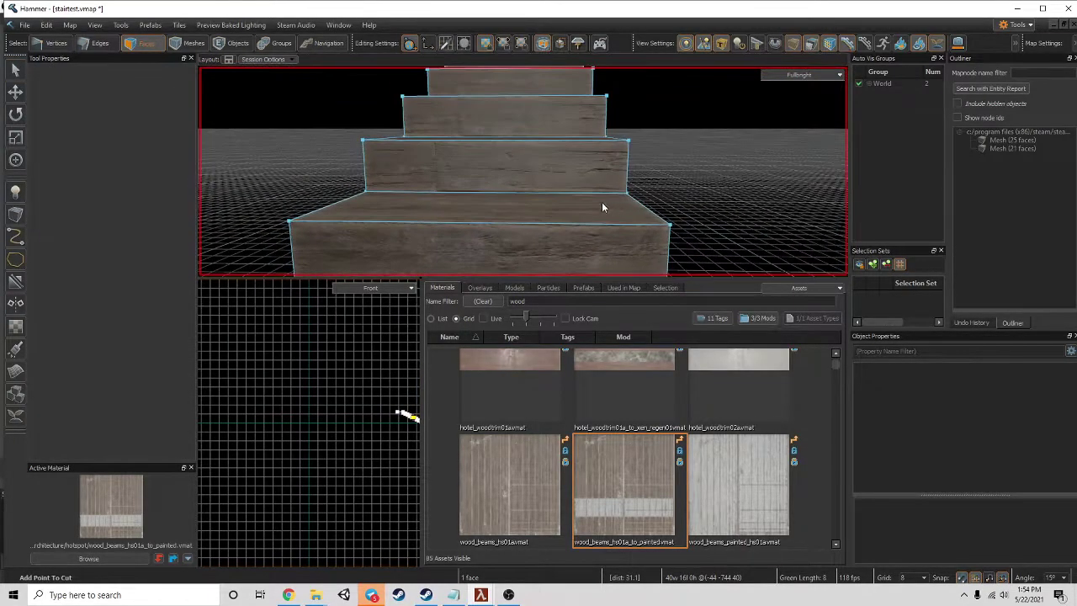
- Split the sixth tread along its centre line with a cut between its side edge midpoints
{"action": "key", "text": "shift+s"}
{"action": "key", "text": "z"}
{"action": "key", "text": "z"}
{"action": "left_click", "coordinate": [503, 196]}
{"action": "key", "text": "z"}
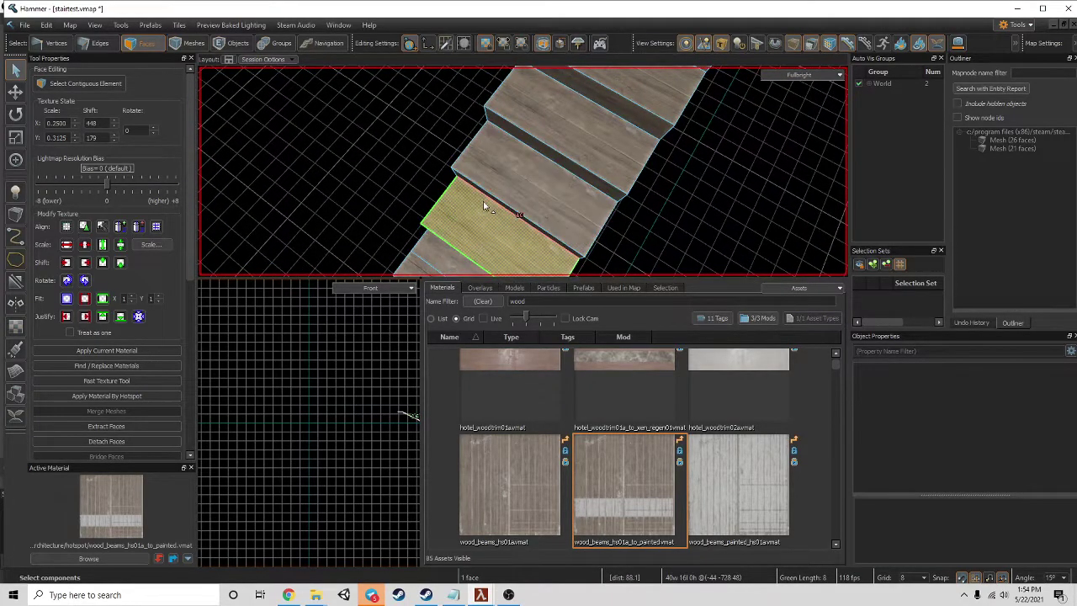
{"action": "key", "text": "c"}
{"action": "left_click", "coordinate": [438, 205]}
{"action": "right_click_drag", "start_coordinate": [438, 206], "coordinate": [546, 223]}
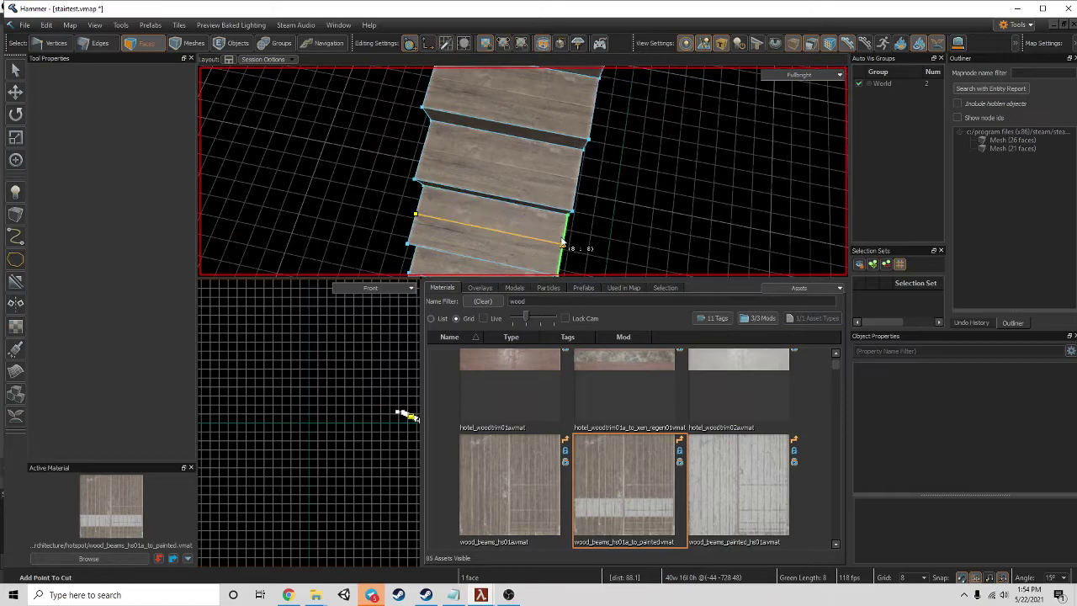
{"action": "left_click", "coordinate": [562, 241]}
{"action": "key", "text": "Return"}
- Divide the seventh tread into two equal planks with a cut from one side edge midpoint to the other
{"action": "left_click", "coordinate": [481, 173]}
{"action": "key", "text": "c"}
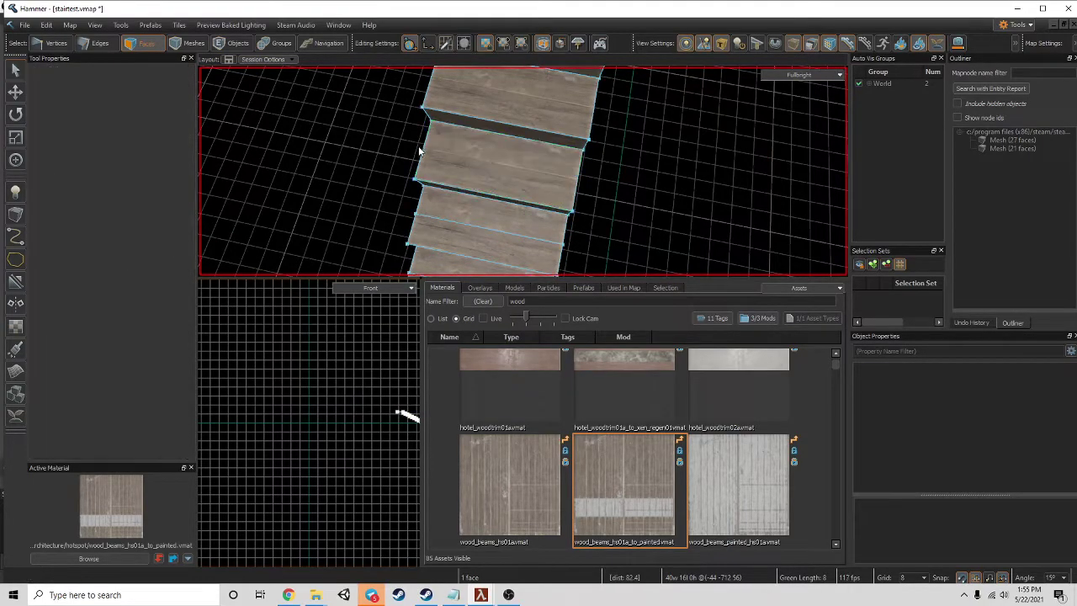
{"action": "left_click", "coordinate": [577, 181]}
{"action": "key", "text": "Return"}
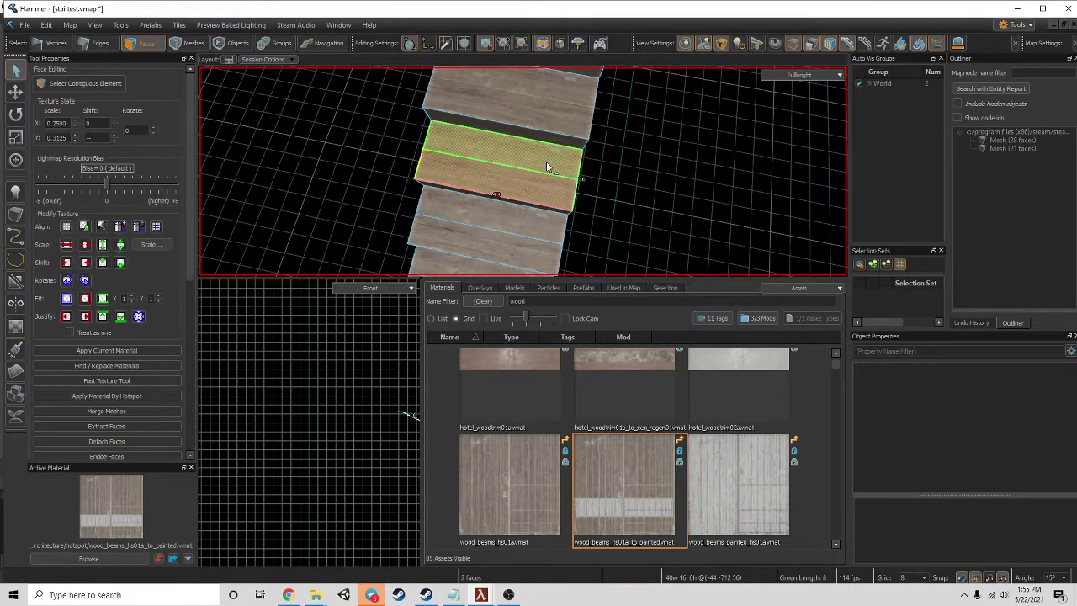
- Cut the eighth tread in two lengthwise planks, joining the midpoints of its side edges
{"action": "right_click_drag", "start_coordinate": [545, 168], "coordinate": [493, 144]}
{"action": "left_click", "coordinate": [485, 147]}
{"action": "key", "text": "c"}
{"action": "left_click", "coordinate": [441, 144]}
{"action": "left_click", "coordinate": [592, 169]}
{"action": "key", "text": "Return"}
- Split the ninth tread, just below the top platform, into two planks with a cut between its side edge midpoints
{"action": "right_click_drag", "start_coordinate": [609, 162], "coordinate": [468, 149]}
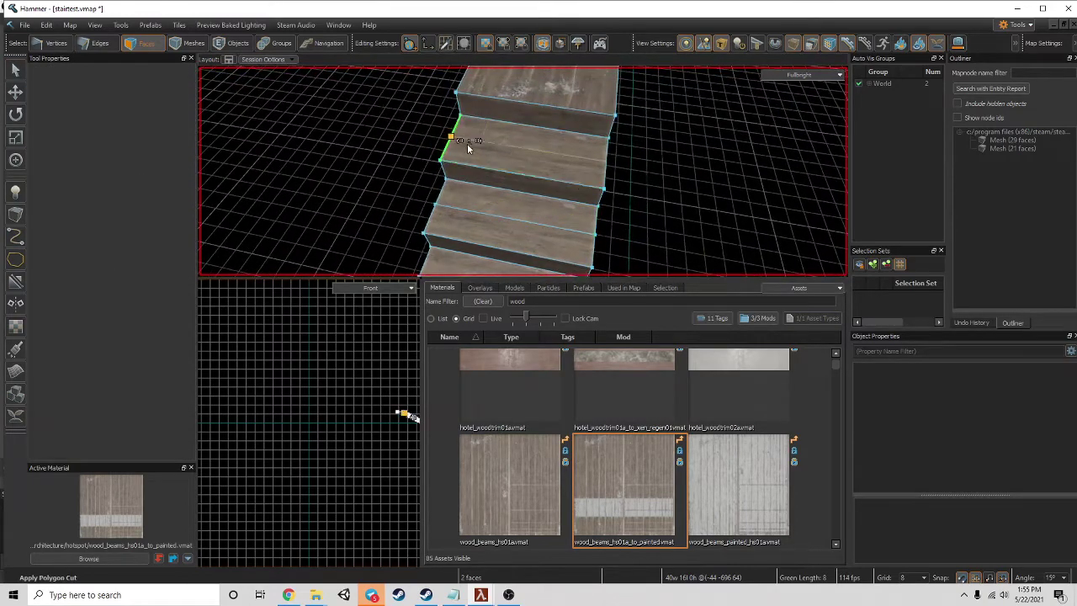
{"action": "left_click", "coordinate": [607, 162]}
{"action": "key", "text": "Return"}
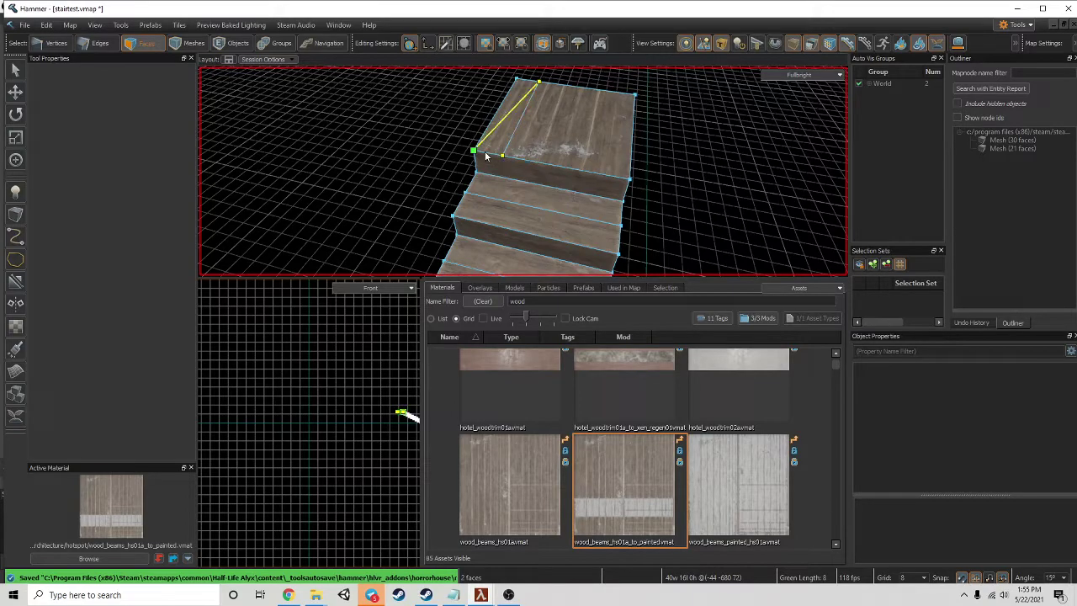
{"action": "left_click", "coordinate": [563, 85]}
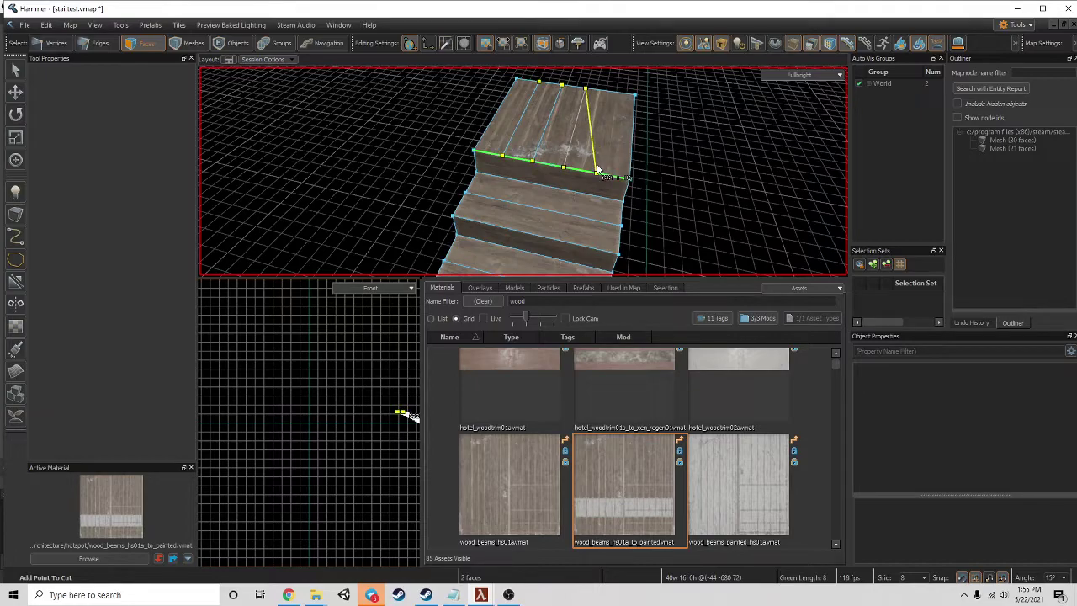
{"action": "key", "text": "ctrl"}
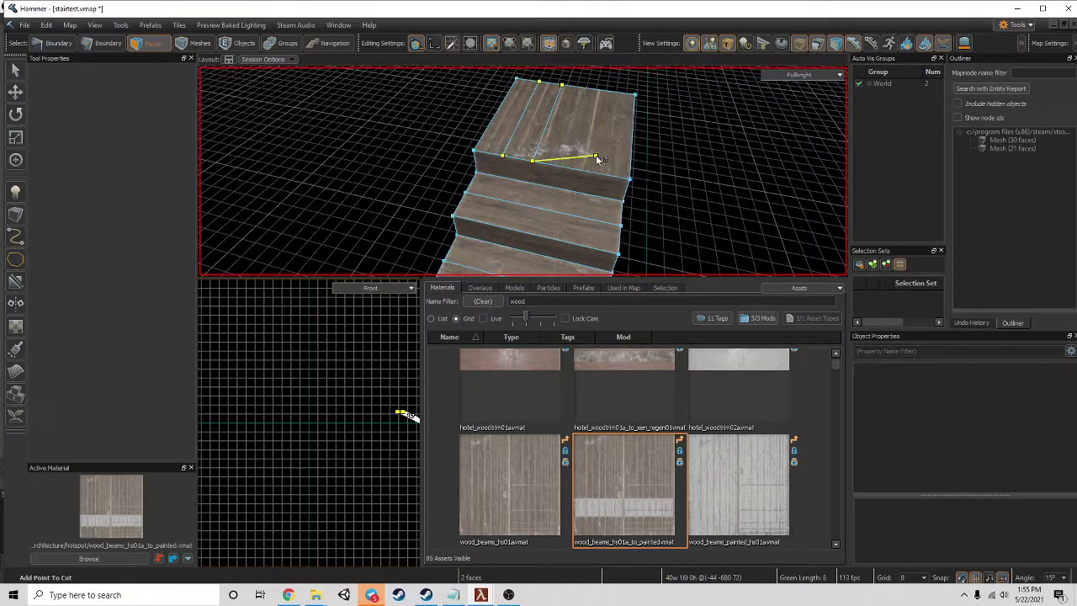
{"action": "key", "text": "Escape"}
- Use Quad Slice on the top platform face with X set to 4 and no Y slices, making five lengthwise planks
{"action": "left_click", "coordinate": [496, 142]}
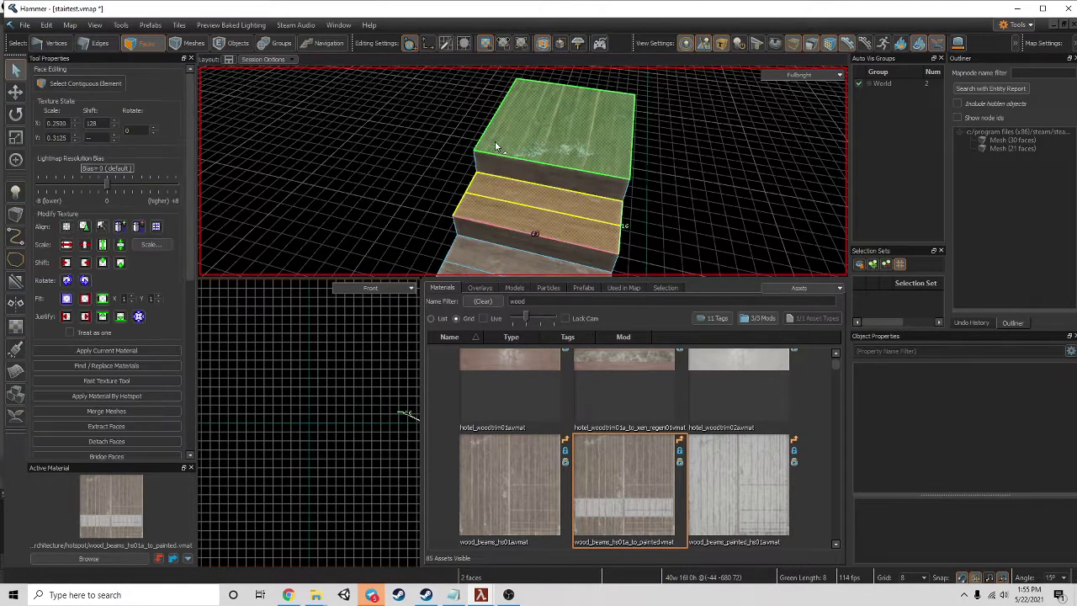
{"action": "right_click_drag", "start_coordinate": [541, 129], "coordinate": [538, 159]}
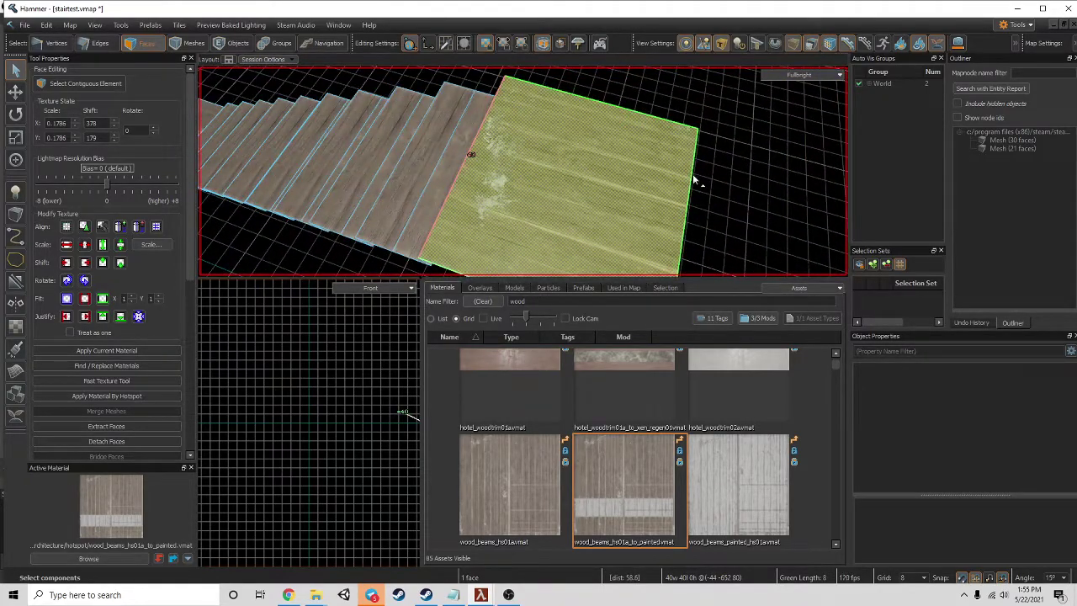
{"action": "scroll", "coordinate": [127, 337], "scroll_direction": "down", "scroll_amount": 6}
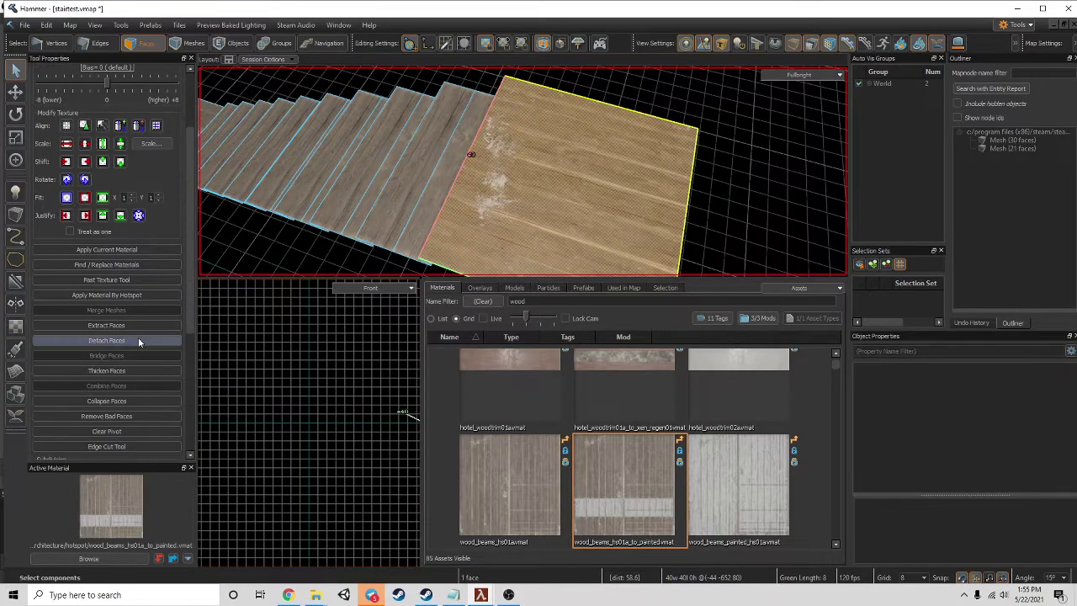
{"action": "left_click", "coordinate": [89, 385]}
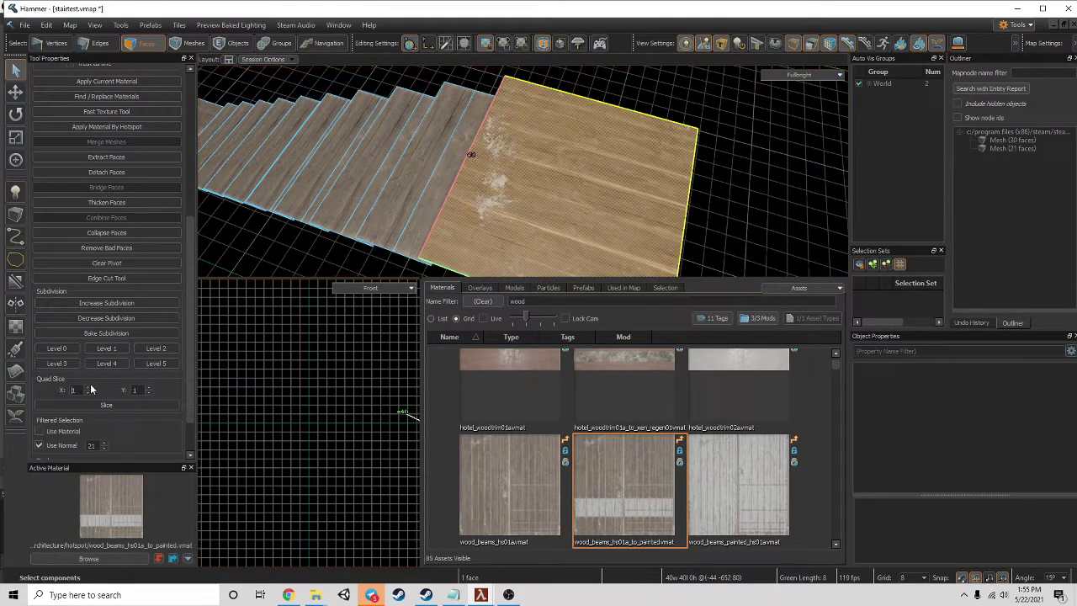
{"action": "left_click", "coordinate": [87, 386]}
{"action": "left_click", "coordinate": [88, 386]}
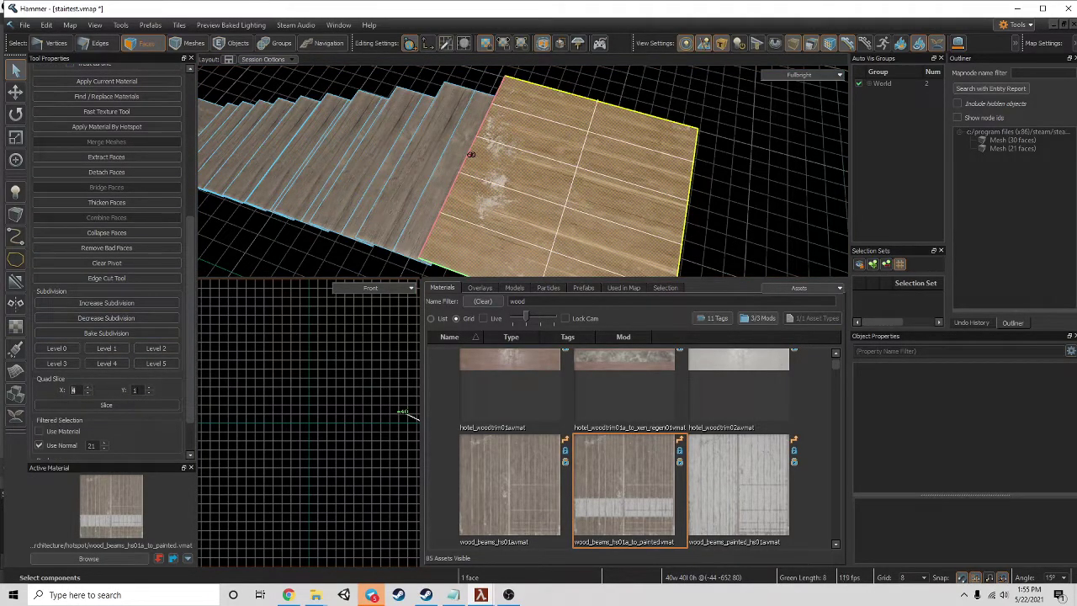
{"action": "left_click", "coordinate": [126, 405]}
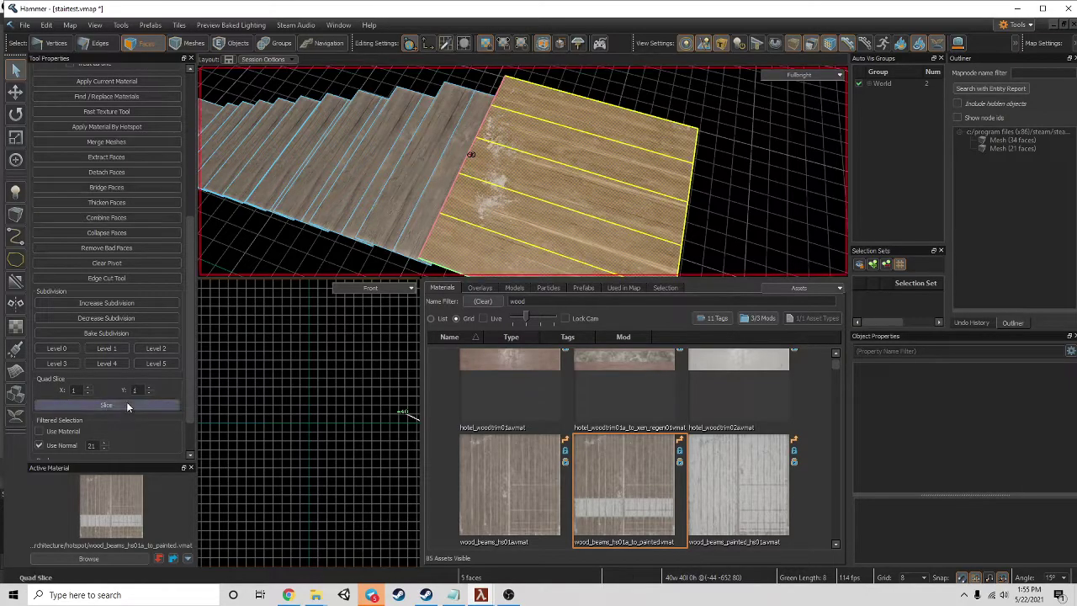
{"action": "left_click", "coordinate": [670, 177]}
{"action": "left_click", "coordinate": [756, 182]}
- Extract each plank face of the first and second treads above the bottom platform as its own mesh
{"action": "left_click_drag", "start_coordinate": [753, 173], "coordinate": [799, 173], "text": "alt"}
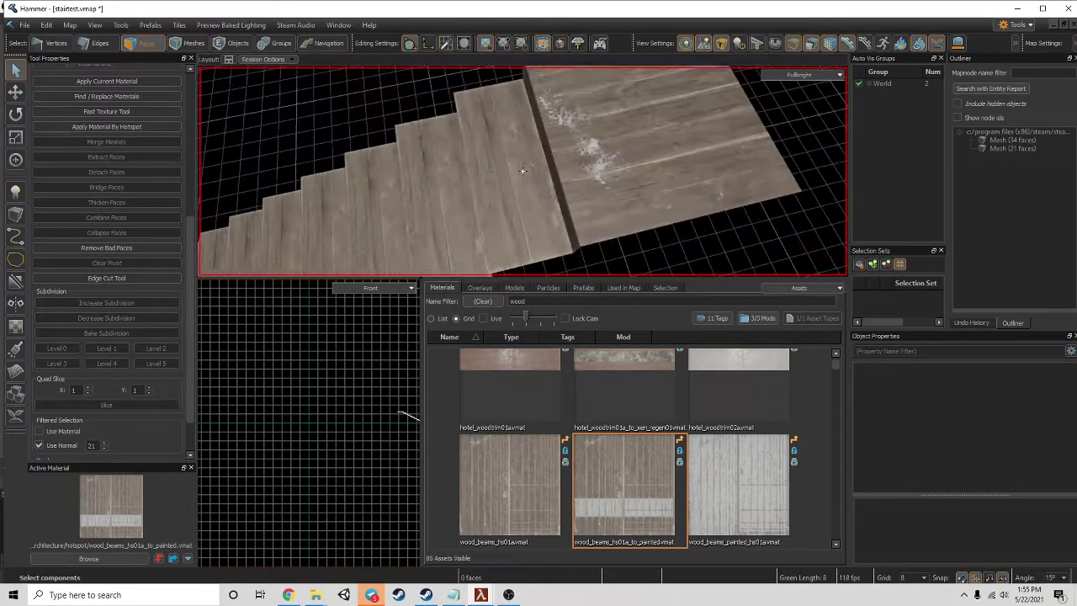
{"action": "right_click_drag", "start_coordinate": [541, 204], "coordinate": [511, 229]}
{"action": "left_click", "coordinate": [511, 227]}
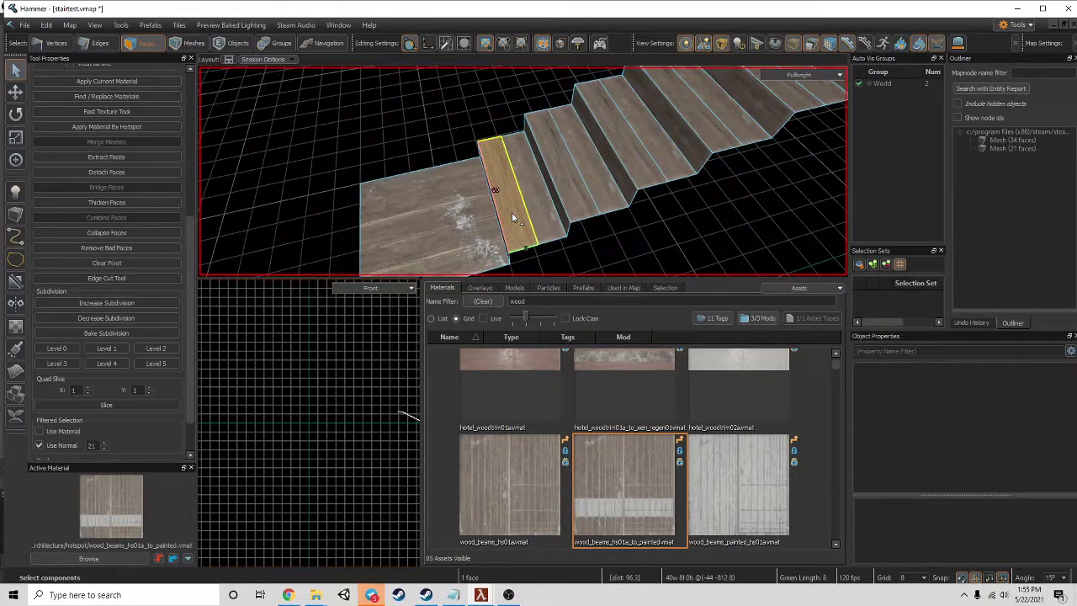
{"action": "key", "text": "alt+n"}
{"action": "left_click", "coordinate": [541, 212]}
{"action": "key", "text": "alt+n"}
{"action": "left_click", "coordinate": [572, 183]}
{"action": "key", "text": "alt+n"}
{"action": "left_click", "coordinate": [594, 175]}
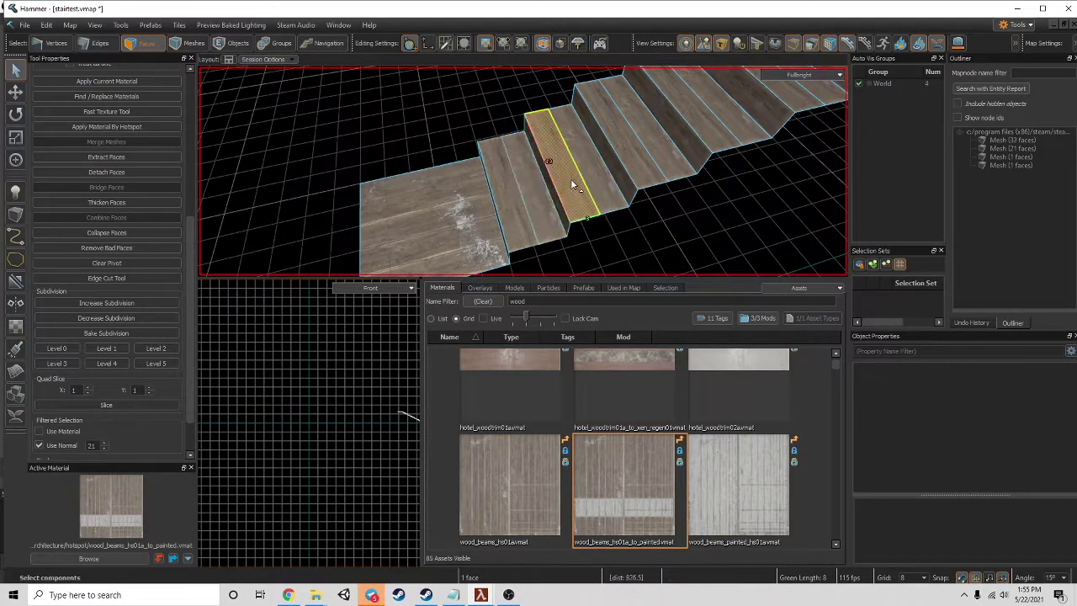
{"action": "key", "text": "alt+n"}
- Extract the two plank faces of the third tread and of the fourth tread as separate meshes
{"action": "left_click", "coordinate": [631, 152]}
{"action": "key", "text": "alt+n"}
{"action": "left_click", "coordinate": [652, 144]}
{"action": "key", "text": "alt+n"}
{"action": "right_click_drag", "start_coordinate": [665, 145], "coordinate": [668, 120]}
{"action": "left_click", "coordinate": [685, 163]}
{"action": "key", "text": "alt+n"}
{"action": "left_click", "coordinate": [704, 156]}
{"action": "right_click_drag", "start_coordinate": [704, 156], "coordinate": [522, 172]}
{"action": "key", "text": "alt+n"}
- Extract the plank faces of the fifth and sixth treads, one by one, into individual meshes
{"action": "left_click", "coordinate": [695, 173]}
{"action": "key", "text": "alt+n"}
{"action": "left_click", "coordinate": [701, 167]}
{"action": "key", "text": "alt+n"}
{"action": "left_click", "coordinate": [626, 194]}
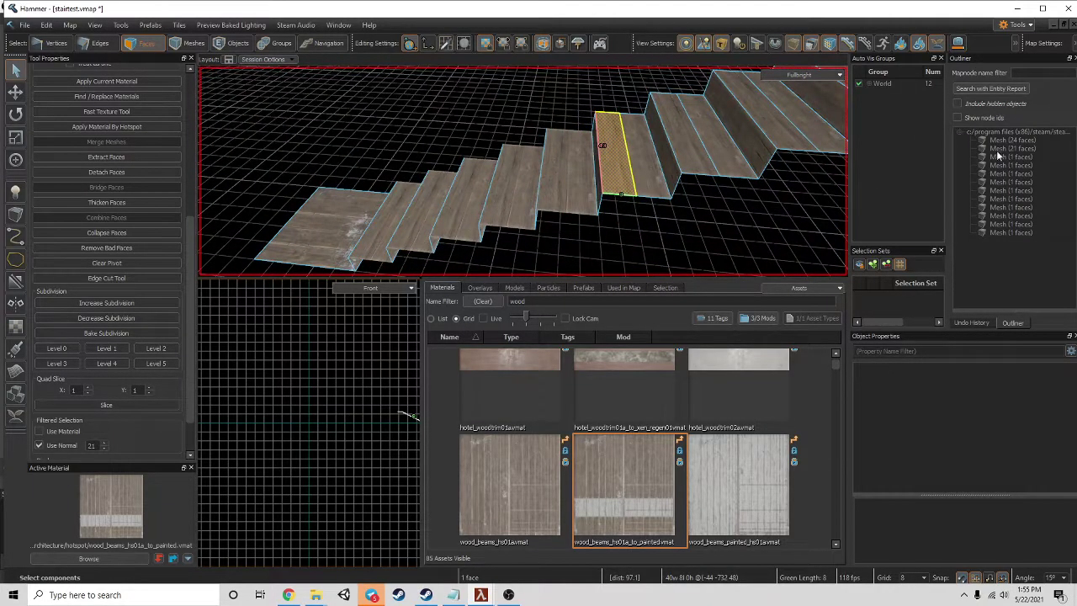
{"action": "key", "text": "alt+n"}
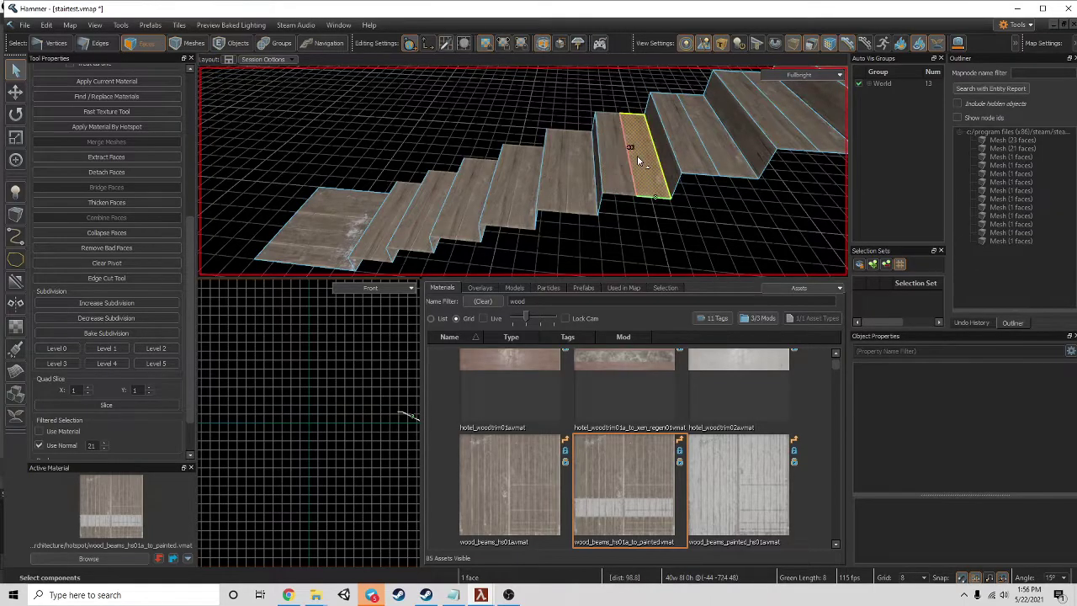
- Extract every plank face of the seventh, eighth and ninth treads into its own mesh
{"action": "left_click", "coordinate": [722, 135]}
{"action": "key", "text": "alt+n"}
{"action": "right_click_drag", "start_coordinate": [722, 134], "coordinate": [523, 171]}
{"action": "right_click_drag", "start_coordinate": [523, 171], "coordinate": [659, 201]}
{"action": "left_click", "coordinate": [530, 223]}
{"action": "key", "text": "alt+n"}
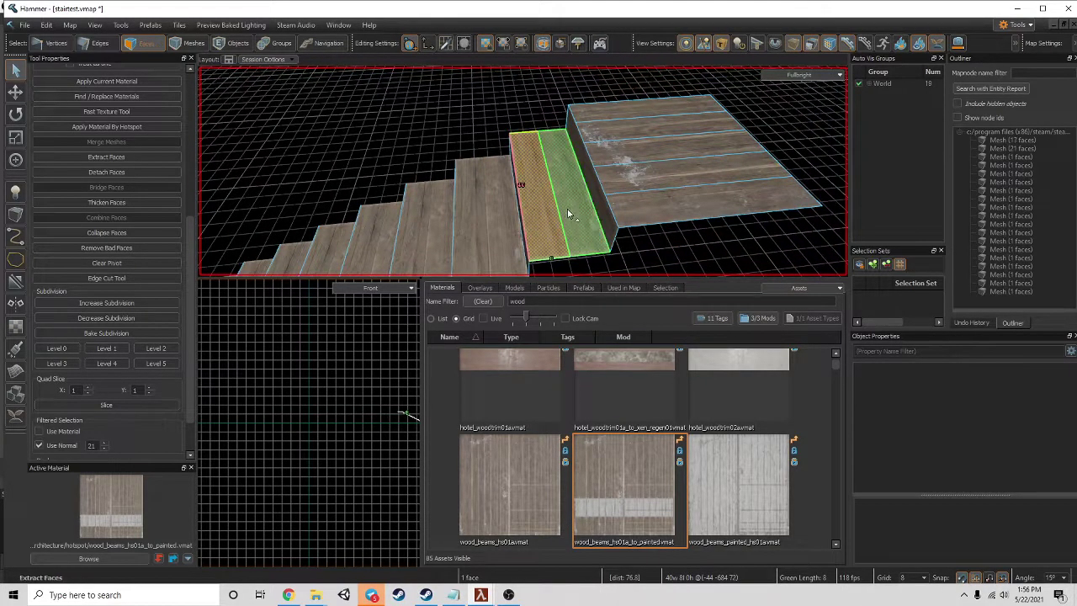
{"action": "left_click", "coordinate": [571, 210]}
{"action": "key", "text": "alt+n"}
- Extract the top platform's five plank faces as individual meshes
{"action": "left_click", "coordinate": [654, 195]}
{"action": "key", "text": "alt+n"}
{"action": "left_click", "coordinate": [655, 175]}
{"action": "key", "text": "alt+n"}
{"action": "left_click", "coordinate": [647, 152]}
{"action": "key", "text": "alt+n"}
{"action": "left_click", "coordinate": [624, 124]}
{"action": "key", "text": "alt+n"}
{"action": "left_click", "coordinate": [620, 110]}
{"action": "key", "text": "alt+n"}
{"action": "left_click", "coordinate": [522, 169]}
{"action": "key", "text": "z"}
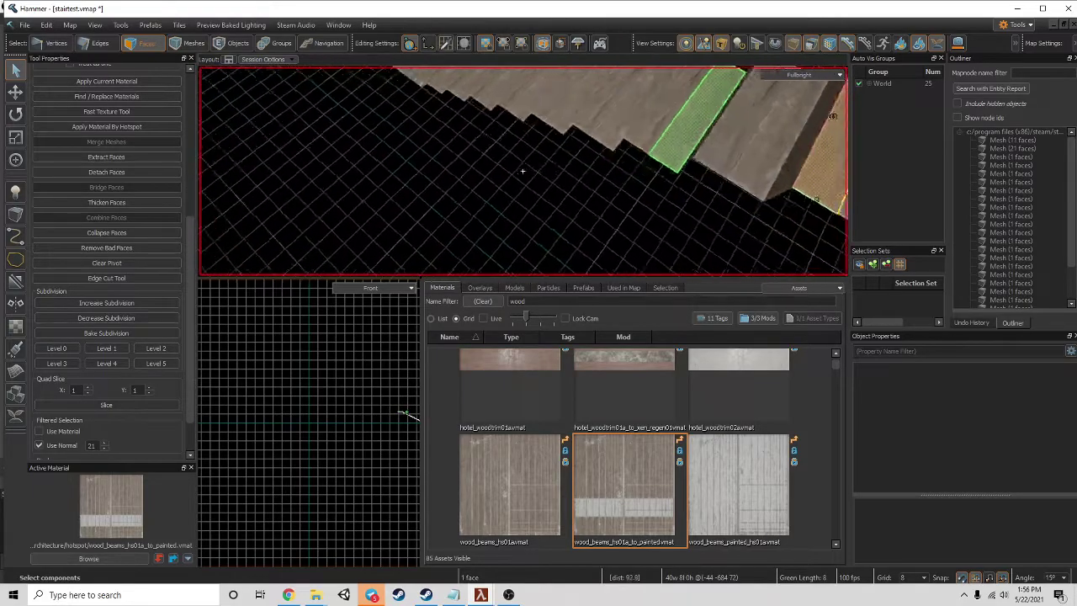
{"action": "key", "text": "z"}
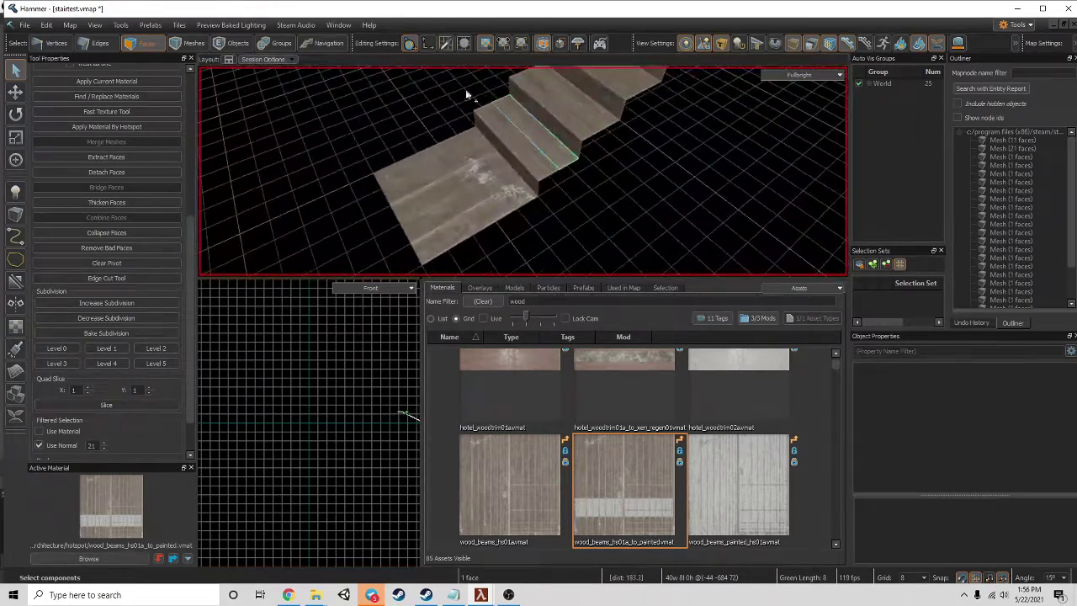
- Select the remaining staircase mesh and extract its bottom platform face as a separate mesh
{"action": "left_click", "coordinate": [188, 46]}
{"action": "left_click", "coordinate": [518, 192]}
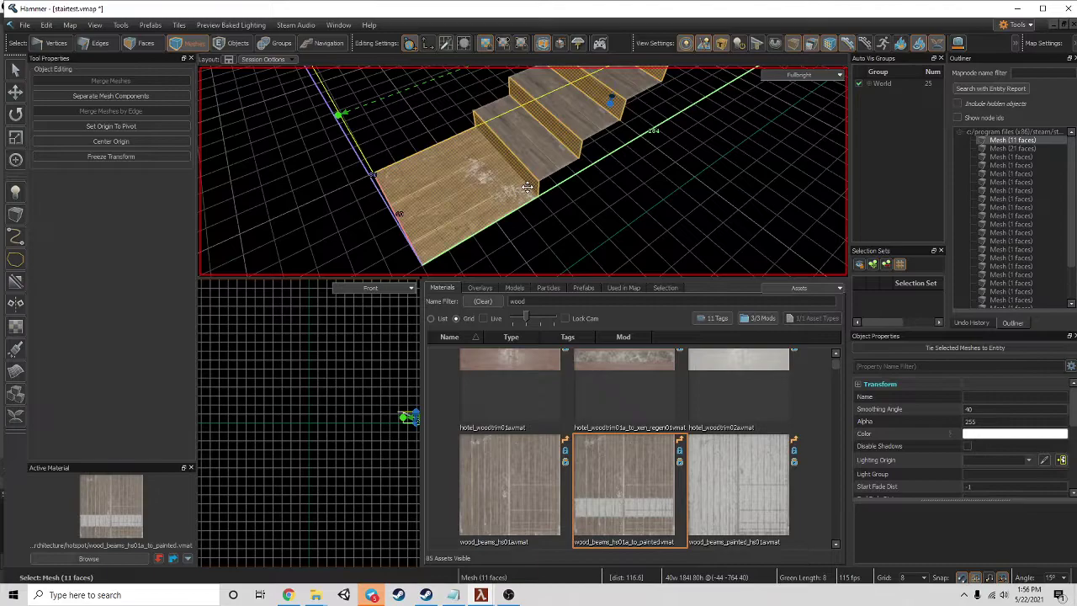
{"action": "key", "text": "3"}
{"action": "left_click", "coordinate": [471, 202]}
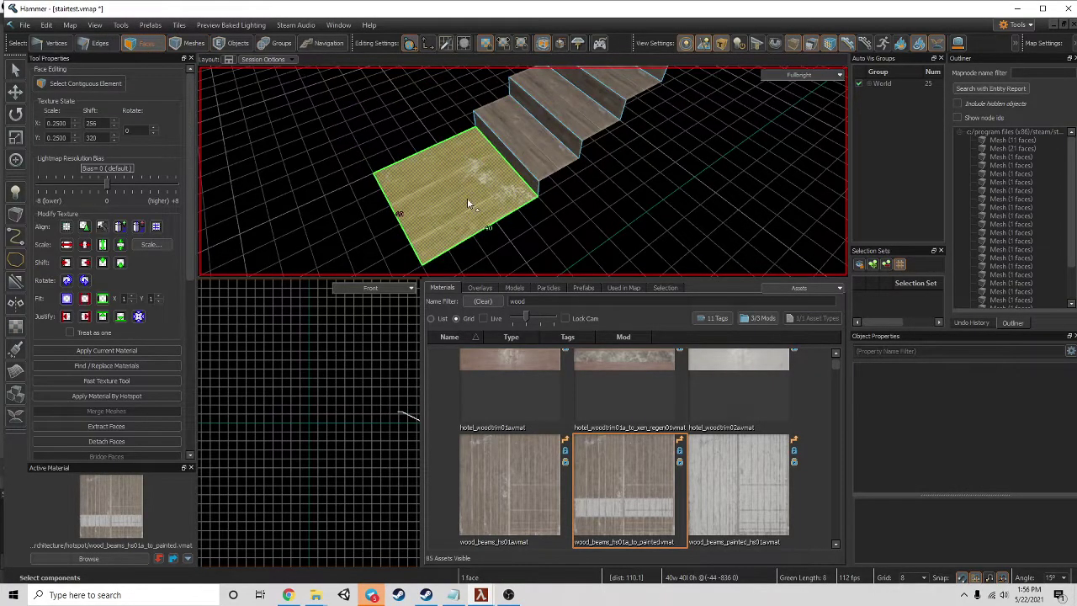
{"action": "key", "text": "alt+n"}
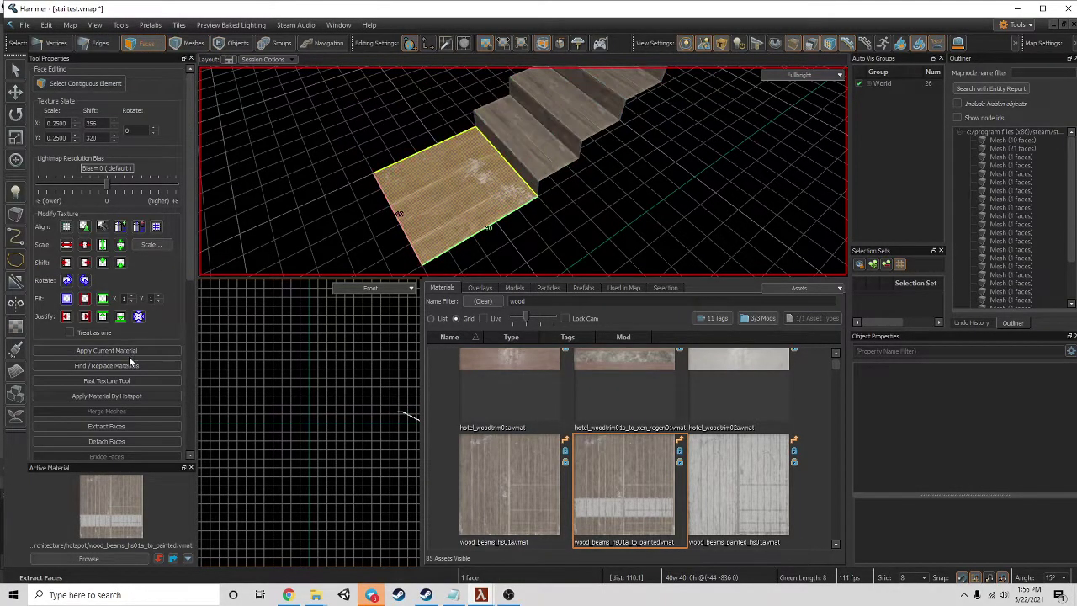
- Quad Slice the bottom platform face with X 4 and Y 0 to make five lengthwise planks
{"action": "scroll", "coordinate": [125, 397], "scroll_direction": "down", "scroll_amount": 5}
{"action": "scroll", "coordinate": [87, 423], "scroll_direction": "up", "scroll_amount": 3}
{"action": "scroll", "coordinate": [85, 424], "scroll_direction": "down", "scroll_amount": 1}
{"action": "left_click", "coordinate": [147, 425]}
{"action": "right_click_drag", "start_coordinate": [515, 160], "coordinate": [580, 166]}
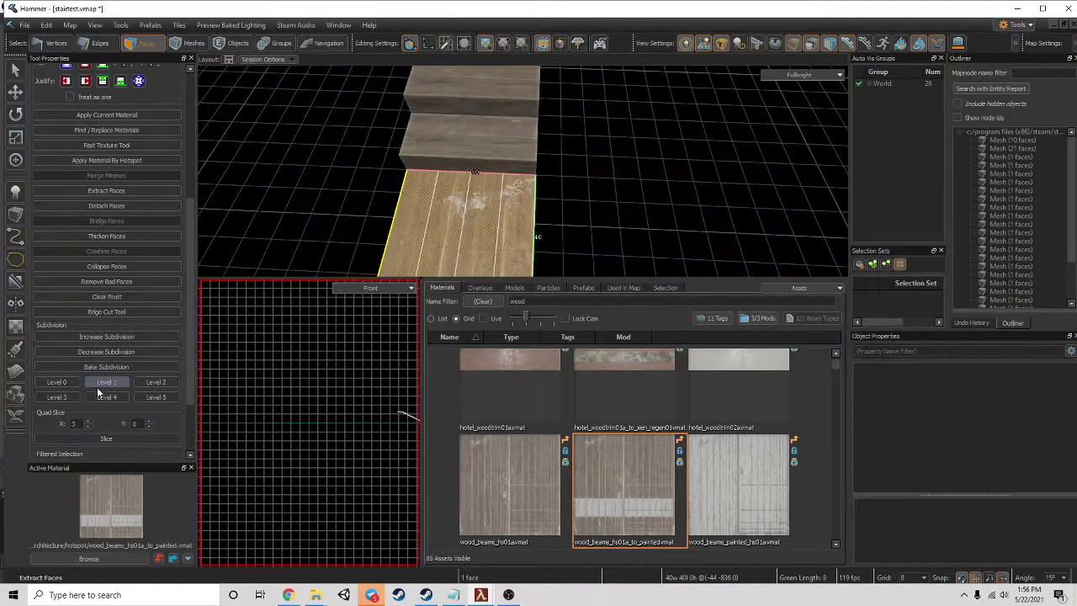
{"action": "scroll", "coordinate": [88, 423], "scroll_direction": "up", "scroll_amount": 1}
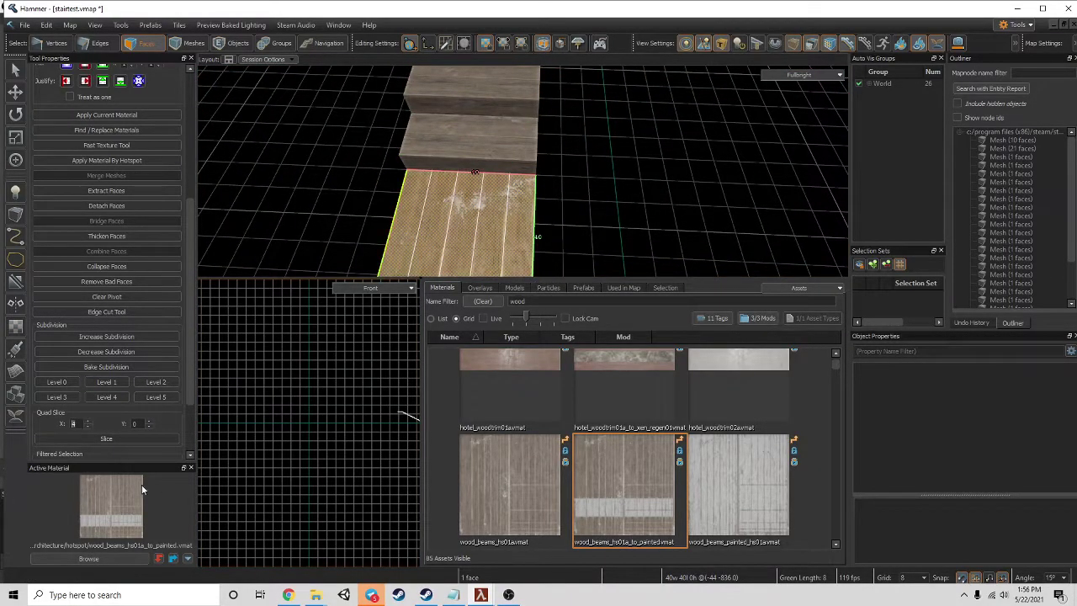
{"action": "left_click", "coordinate": [104, 439]}
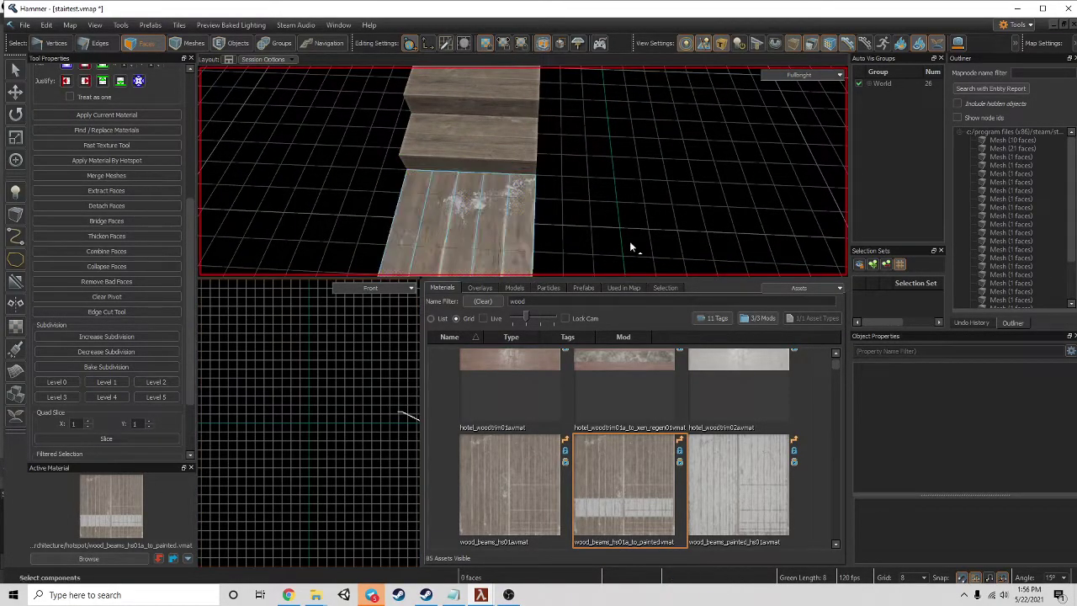
- Extract the bottom platform's plank faces one by one so each of the five planks is its own mesh
{"action": "left_click", "coordinate": [412, 223]}
{"action": "left_click", "coordinate": [433, 224]}
{"action": "left_click", "coordinate": [476, 225]}
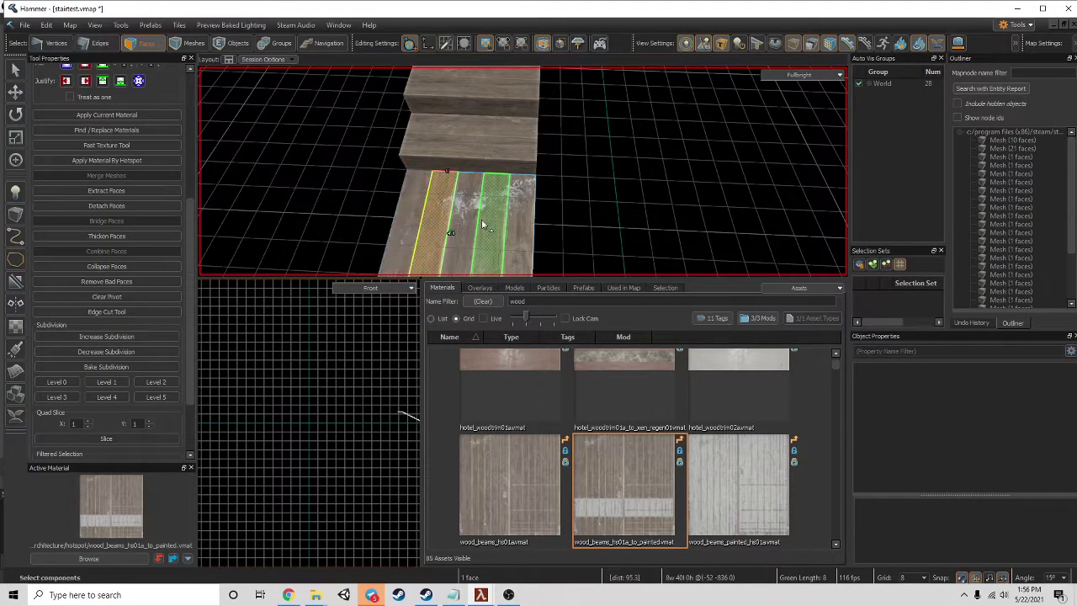
{"action": "key", "text": "alt+n"}
{"action": "left_click", "coordinate": [498, 223]}
{"action": "key", "text": "alt+n"}
{"action": "left_click", "coordinate": [518, 221]}
{"action": "left_click", "coordinate": [589, 209]}
{"action": "key", "text": "z"}
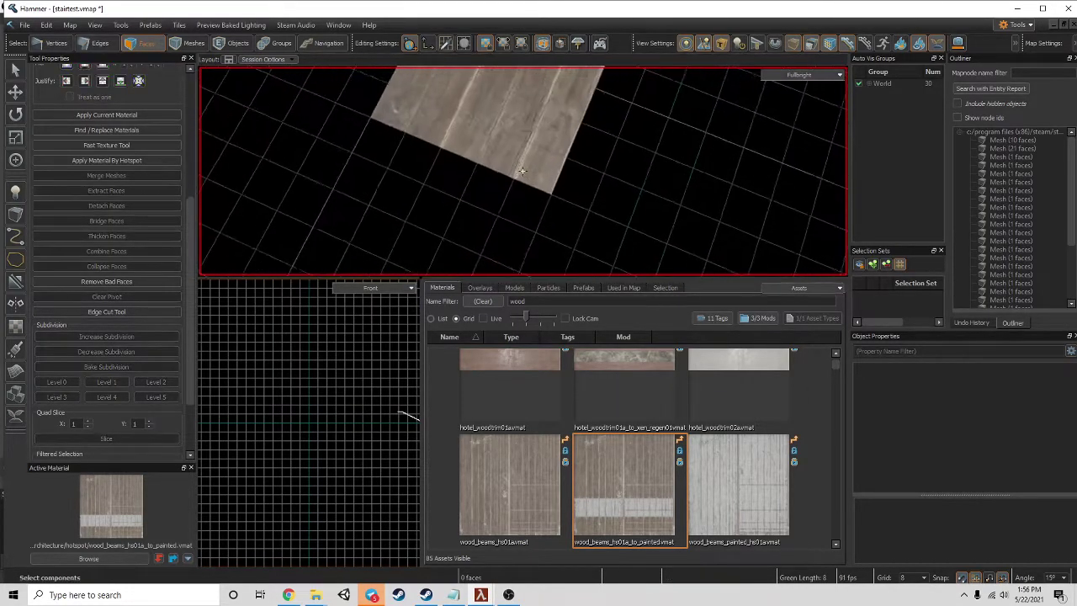
{"action": "key", "text": "z"}
{"action": "left_click", "coordinate": [577, 188]}
{"action": "key", "text": "z"}
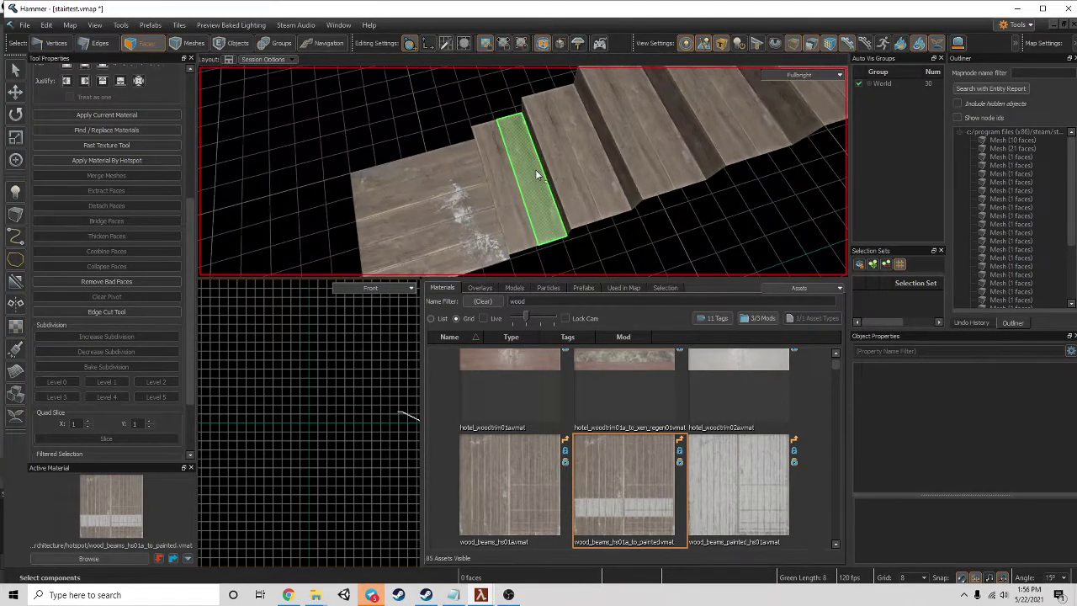
{"action": "key", "text": "z"}
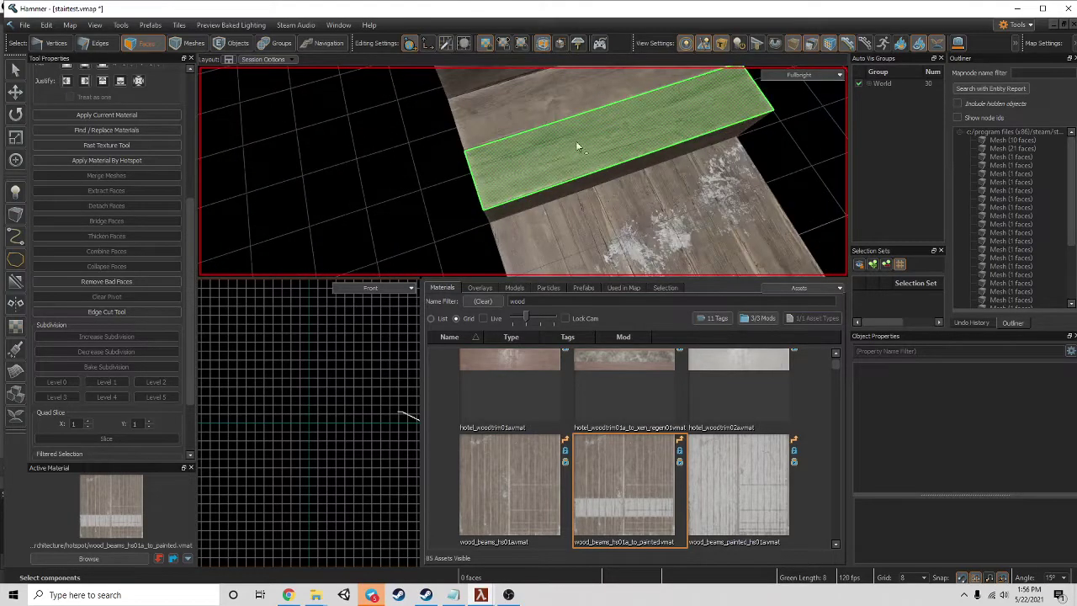
- Set the grid size to 2 and cut the lowest tread's front plank crosswise about 14 units from its left end
{"action": "key", "text": "z"}
{"action": "key", "text": "z"}
{"action": "key", "text": "z"}
{"action": "key", "text": "z"}
{"action": "left_click", "coordinate": [521, 199]}
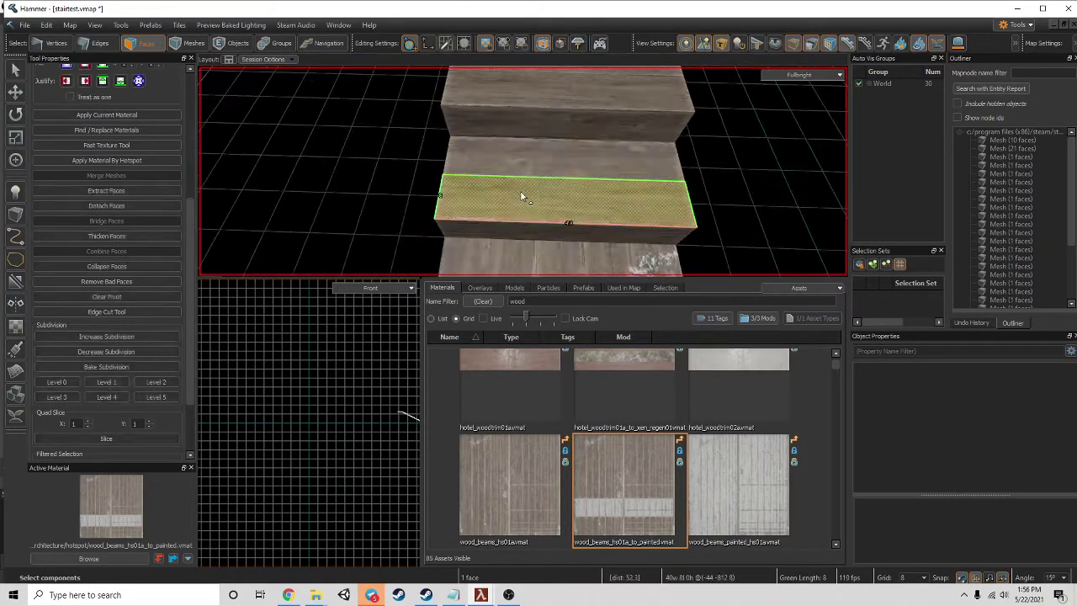
{"action": "key", "text": "c"}
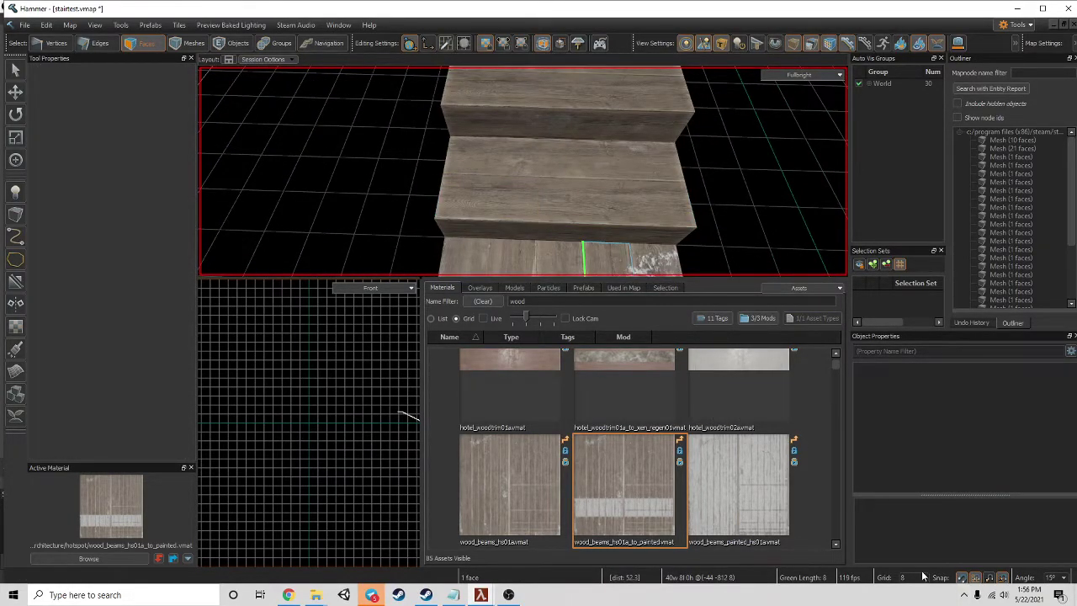
{"action": "left_click", "coordinate": [923, 577]}
{"action": "left_click", "coordinate": [912, 526]}
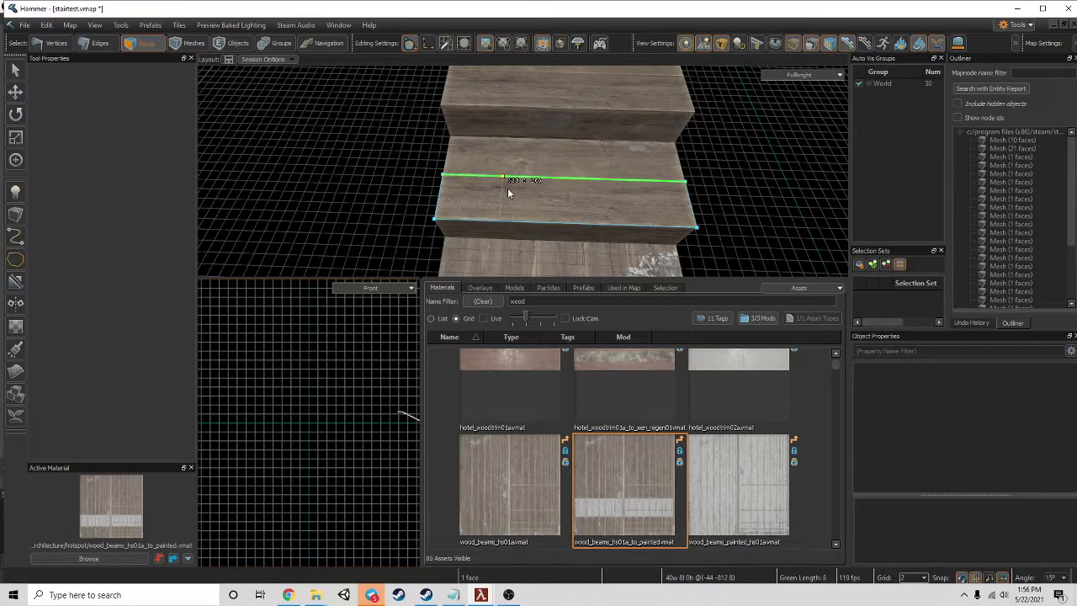
{"action": "left_click", "coordinate": [526, 221]}
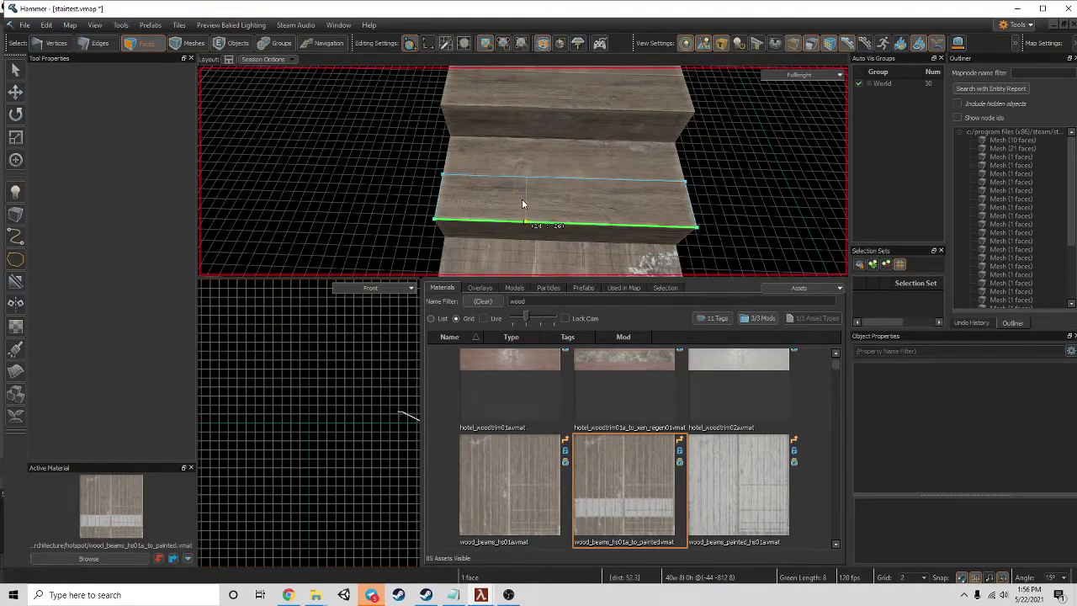
{"action": "left_click", "coordinate": [525, 178]}
{"action": "key", "text": "Return"}
- Cut the longer part of the lowest tread's front plank crosswise near its right end
{"action": "left_click", "coordinate": [616, 185]}
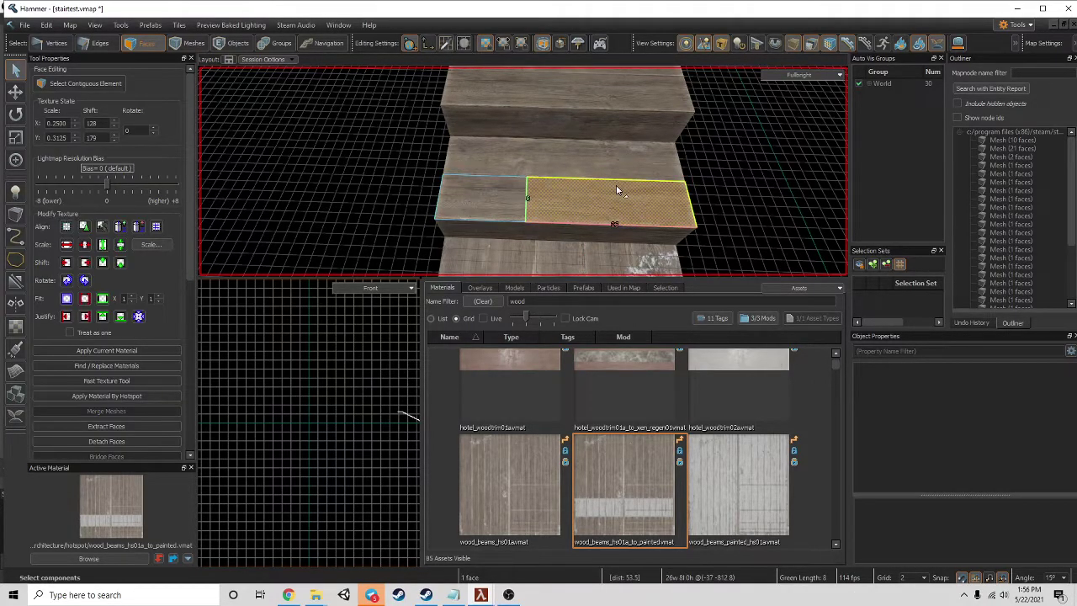
{"action": "key", "text": "Escape"}
{"action": "key", "text": "c"}
{"action": "left_click", "coordinate": [653, 183]}
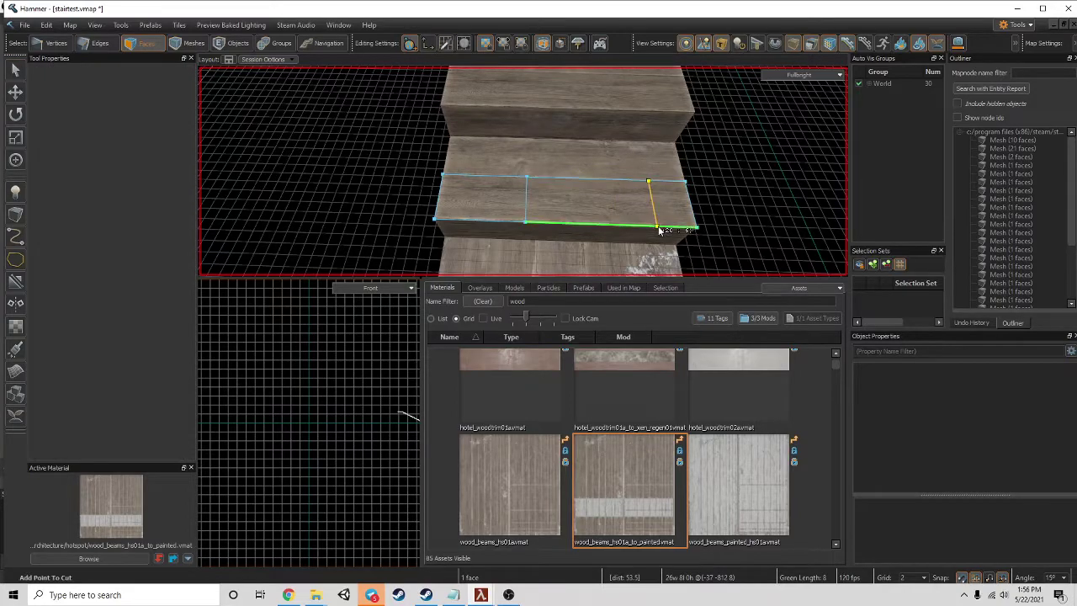
{"action": "left_click", "coordinate": [658, 227]}
{"action": "key", "text": "Return"}
- Cut the lowest tread's rear plank crosswise about 18 units from its left end
{"action": "left_click", "coordinate": [585, 190]}
{"action": "left_click", "coordinate": [543, 162]}
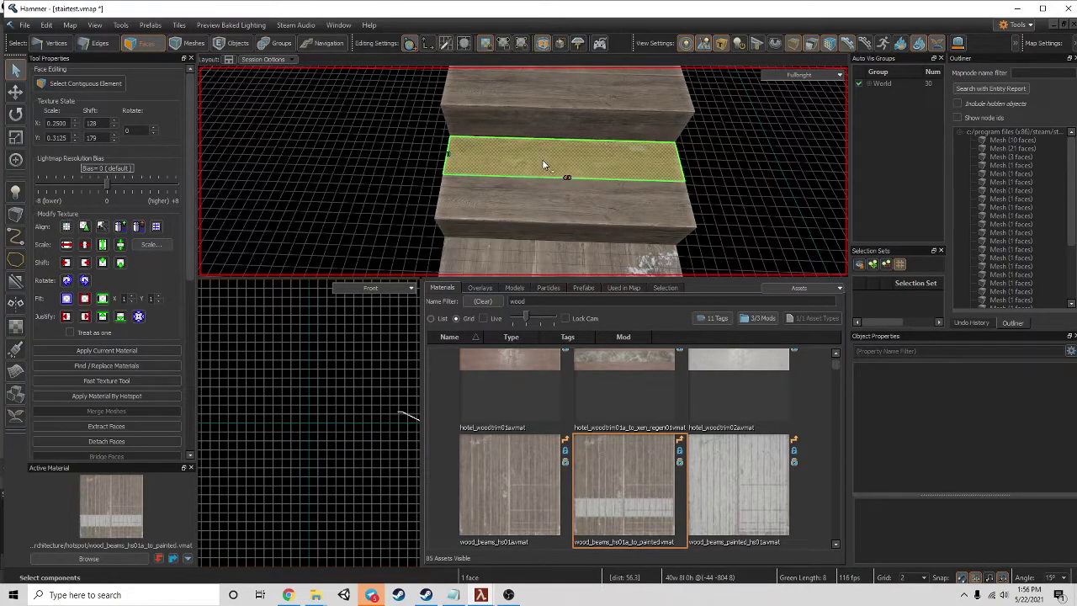
{"action": "key", "text": "c"}
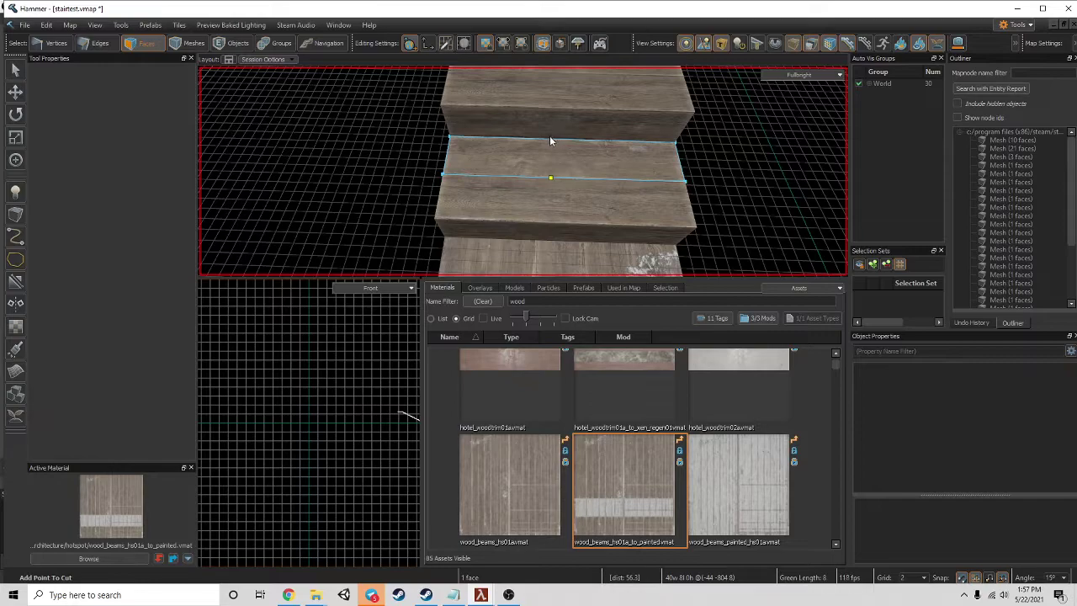
{"action": "left_click", "coordinate": [550, 147]}
{"action": "key", "text": "Return"}
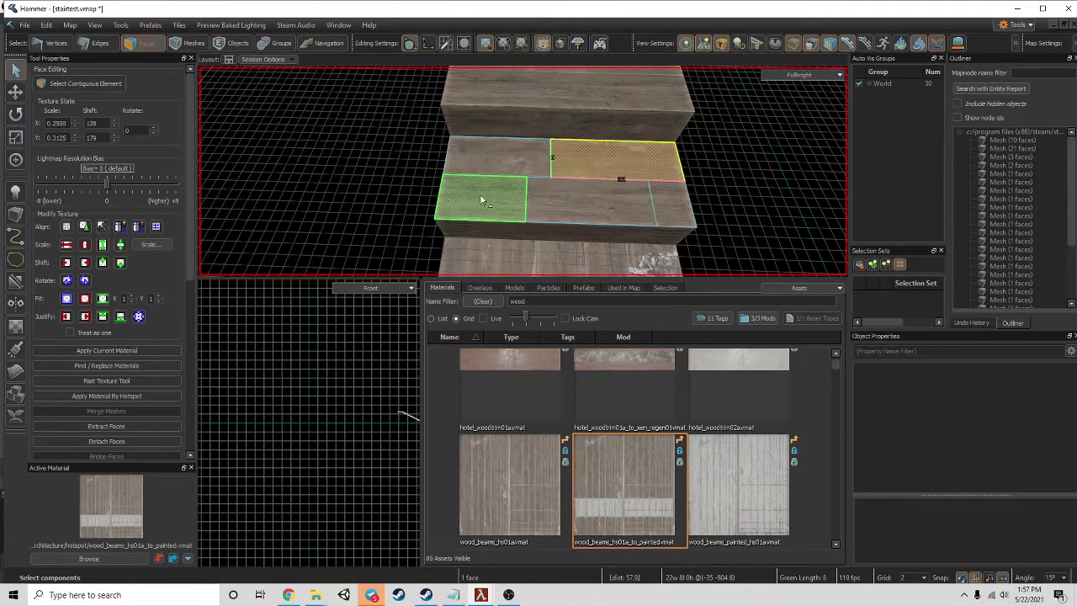
- Cut the second tread's front plank crosswise about three quarters of the way along from its left end
{"action": "mouse_move", "coordinate": [534, 186]}
{"action": "right_mouse_down"}
{"action": "mouse_move", "coordinate": [522, 170]}
{"action": "mouse_move", "coordinate": [537, 188]}
{"action": "right_mouse_up"}
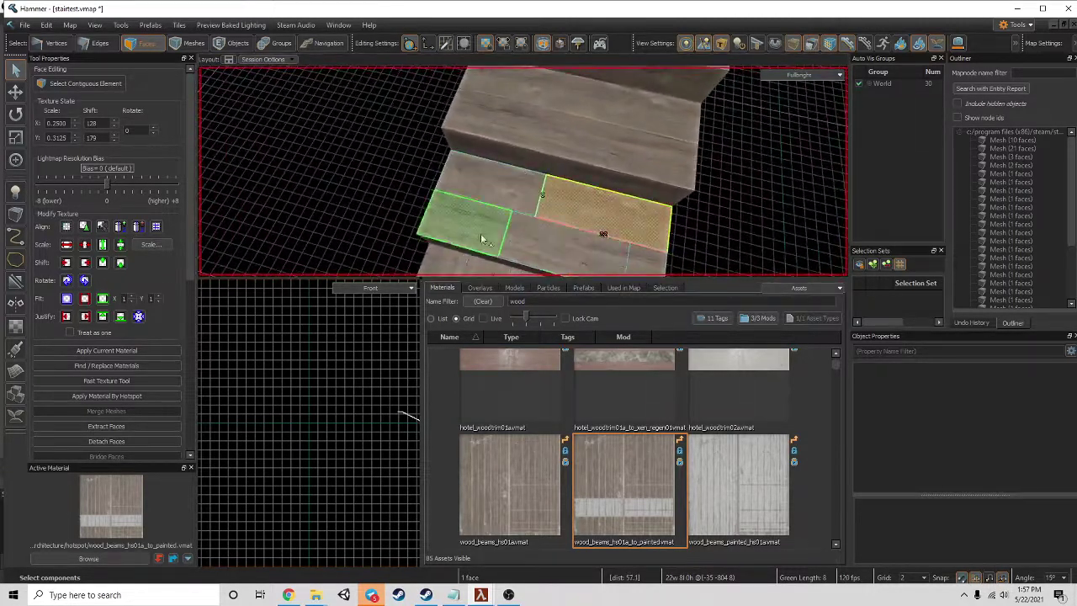
{"action": "right_click_drag", "start_coordinate": [503, 227], "coordinate": [539, 194]}
{"action": "right_click_drag", "start_coordinate": [560, 239], "coordinate": [471, 204]}
{"action": "key", "text": "c"}
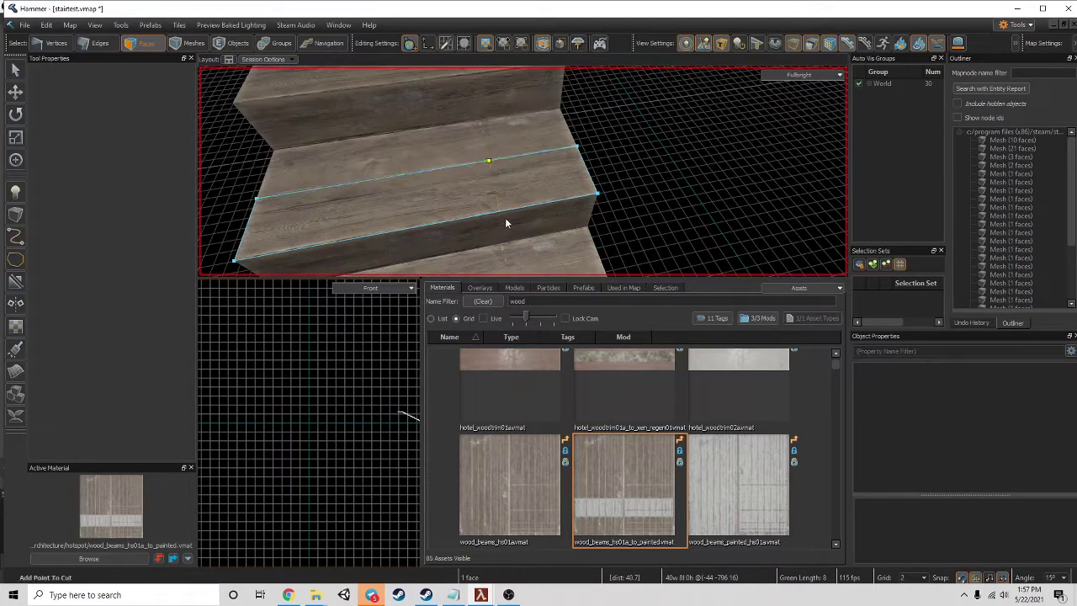
{"action": "key", "text": "Escape"}
{"action": "left_click", "coordinate": [502, 216]}
{"action": "left_click", "coordinate": [497, 190]}
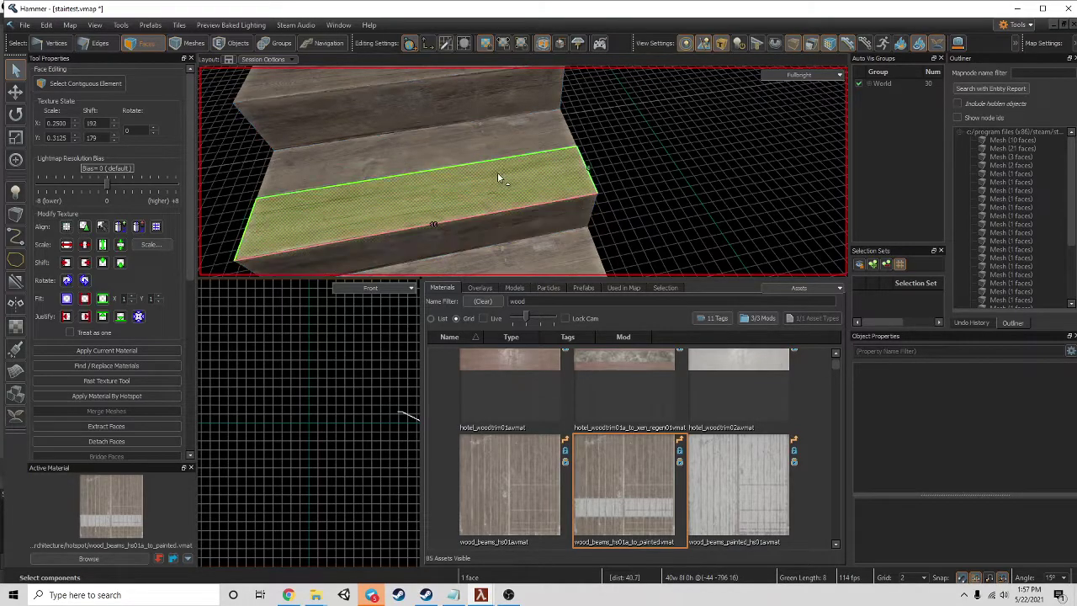
{"action": "key", "text": "c"}
{"action": "left_click", "coordinate": [498, 210]}
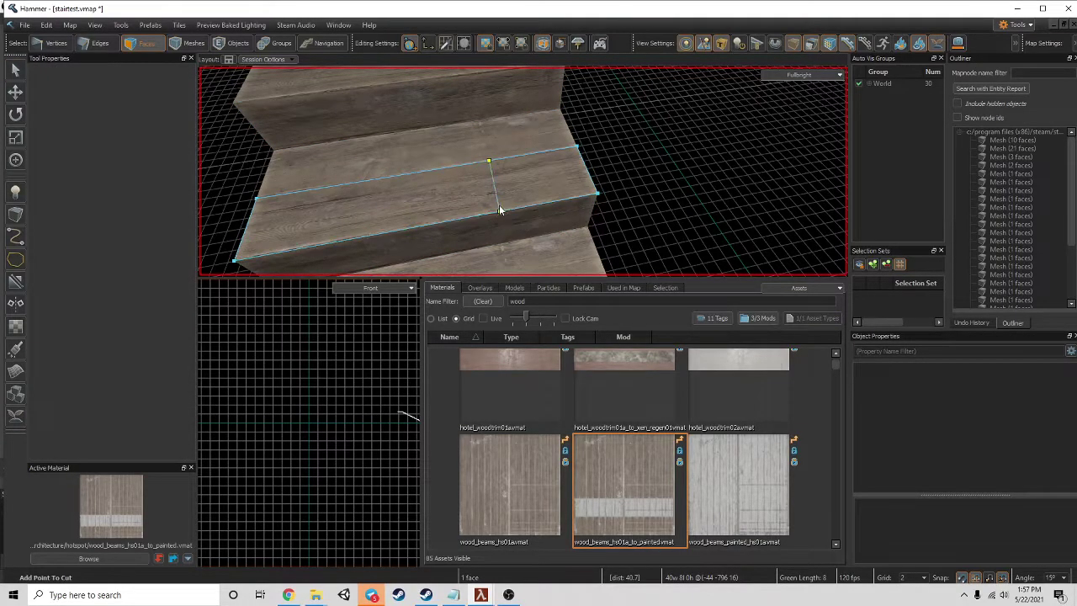
{"action": "key", "text": "Return"}
- Cut the longer left part of the second tread's front plank crosswise, splitting the plank into three boards
{"action": "left_click", "coordinate": [430, 188]}
{"action": "key", "text": "c"}
{"action": "left_click", "coordinate": [345, 184]}
{"action": "left_click", "coordinate": [341, 242]}
{"action": "key", "text": "Return"}
- Cut the second tread's rear plank crosswise slightly left of its middle
{"action": "left_click", "coordinate": [392, 163]}
{"action": "key", "text": "c"}
{"action": "left_click", "coordinate": [398, 139]}
{"action": "left_click", "coordinate": [393, 176]}
{"action": "key", "text": "Return"}
- Cut the third tread's front plank crosswise into shorter boards
{"action": "right_click_drag", "start_coordinate": [406, 165], "coordinate": [523, 170]}
{"action": "left_click", "coordinate": [502, 163]}
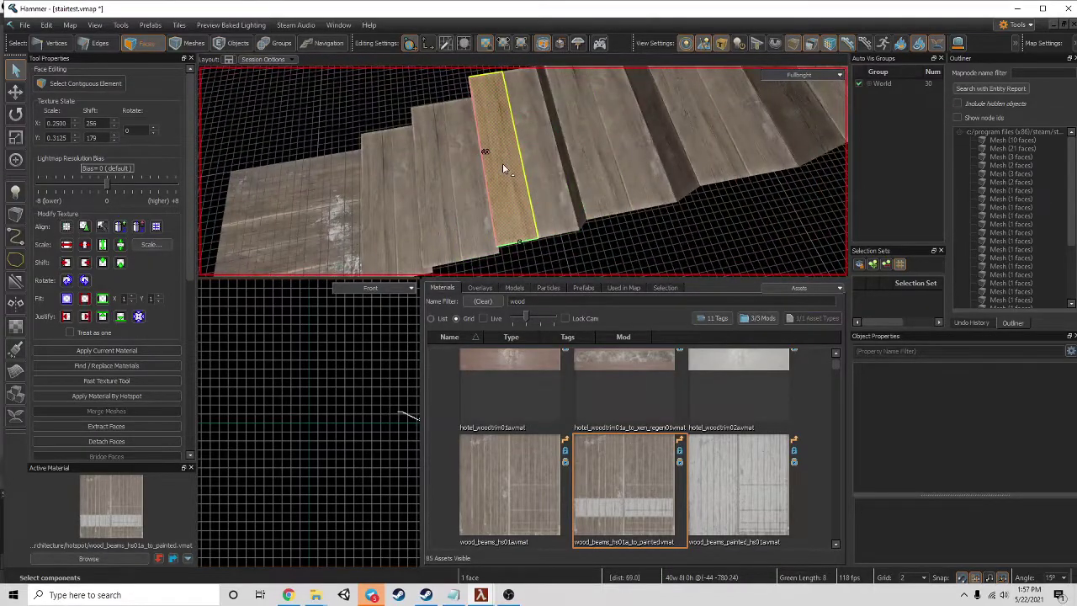
{"action": "key", "text": "c"}
{"action": "left_click", "coordinate": [486, 179]}
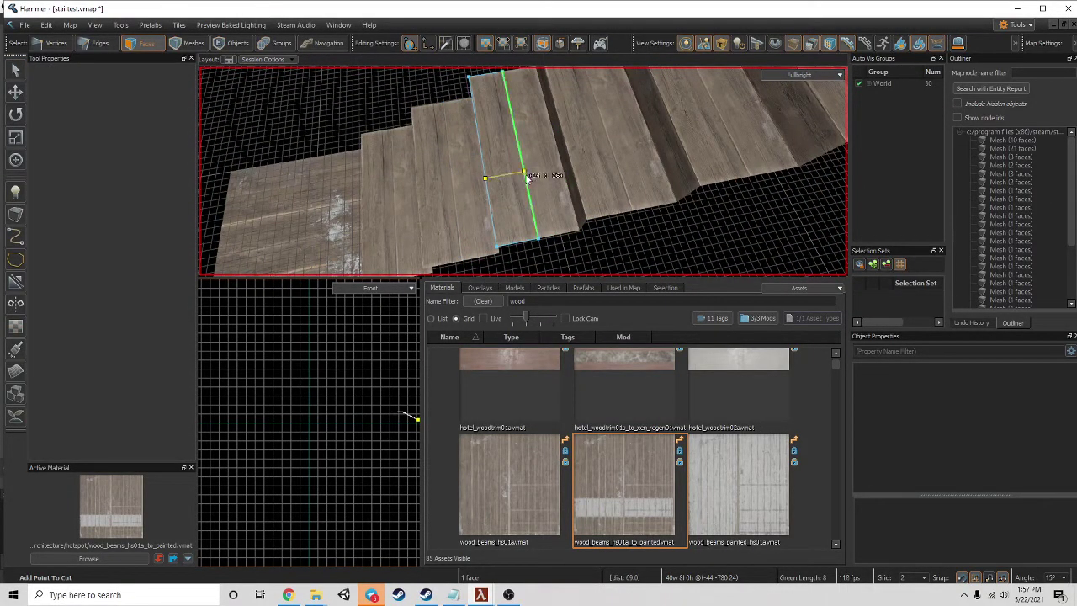
{"action": "left_click", "coordinate": [526, 175]}
{"action": "key", "text": "Return"}
{"action": "left_click", "coordinate": [495, 120]}
{"action": "key", "text": "c"}
{"action": "left_click", "coordinate": [505, 99]}
{"action": "left_click", "coordinate": [526, 97]}
{"action": "right_click", "coordinate": [526, 95]}
- Cut the third tread's rear plank crosswise with the Edge Cut tool
{"action": "left_click", "coordinate": [523, 109]}
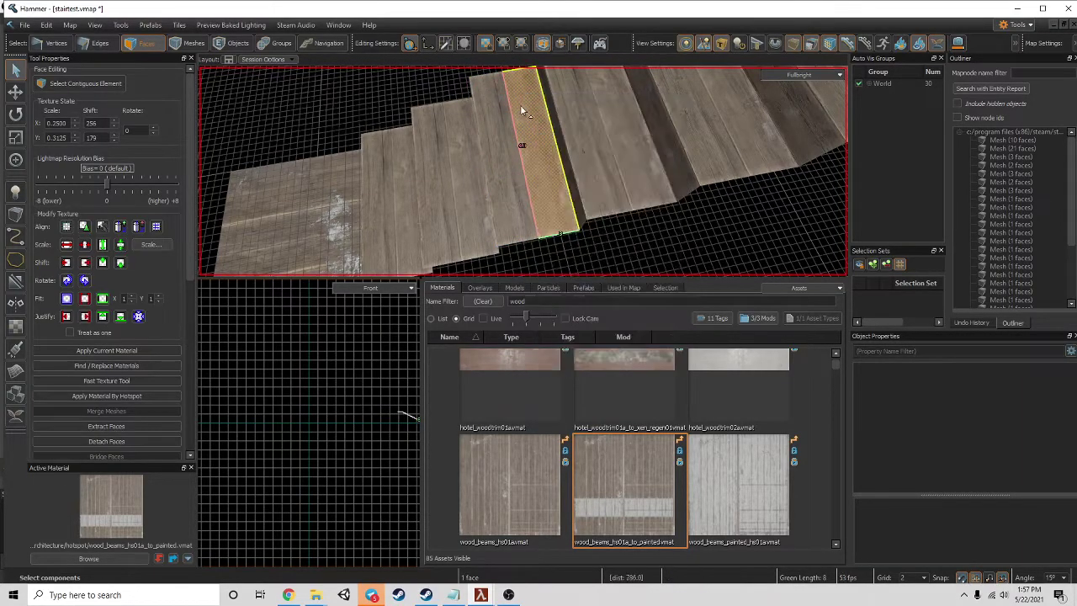
{"action": "key", "text": "c"}
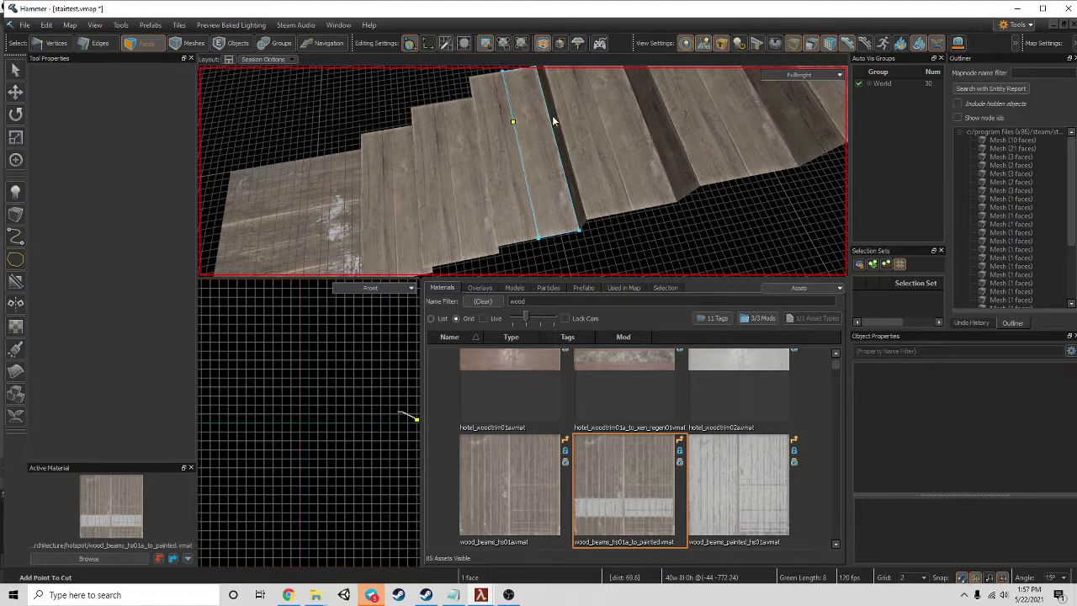
{"action": "right_click_drag", "start_coordinate": [551, 121], "coordinate": [572, 143]}
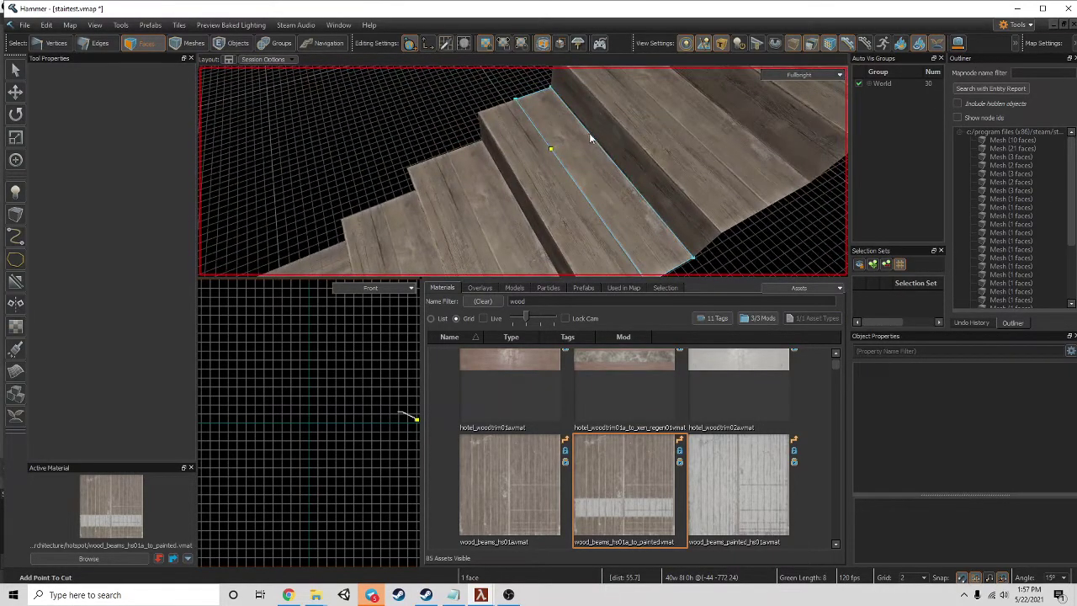
{"action": "left_click", "coordinate": [587, 137]}
- Select the staircase riser mesh as a whole and hide it so only the plank meshes are shown
{"action": "left_click", "coordinate": [193, 43]}
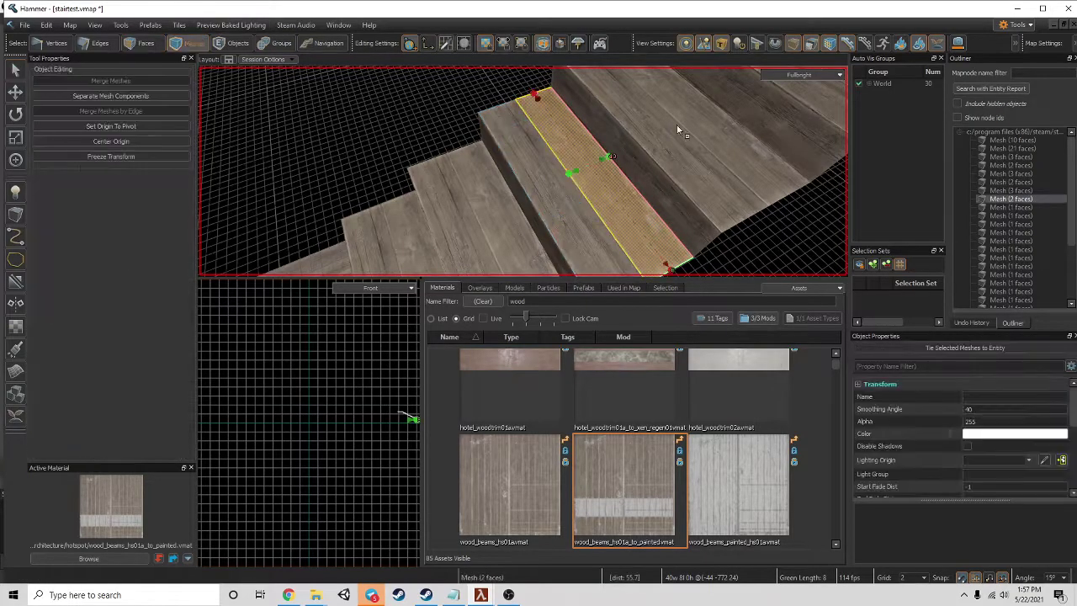
{"action": "right_click_drag", "start_coordinate": [648, 117], "coordinate": [653, 171]}
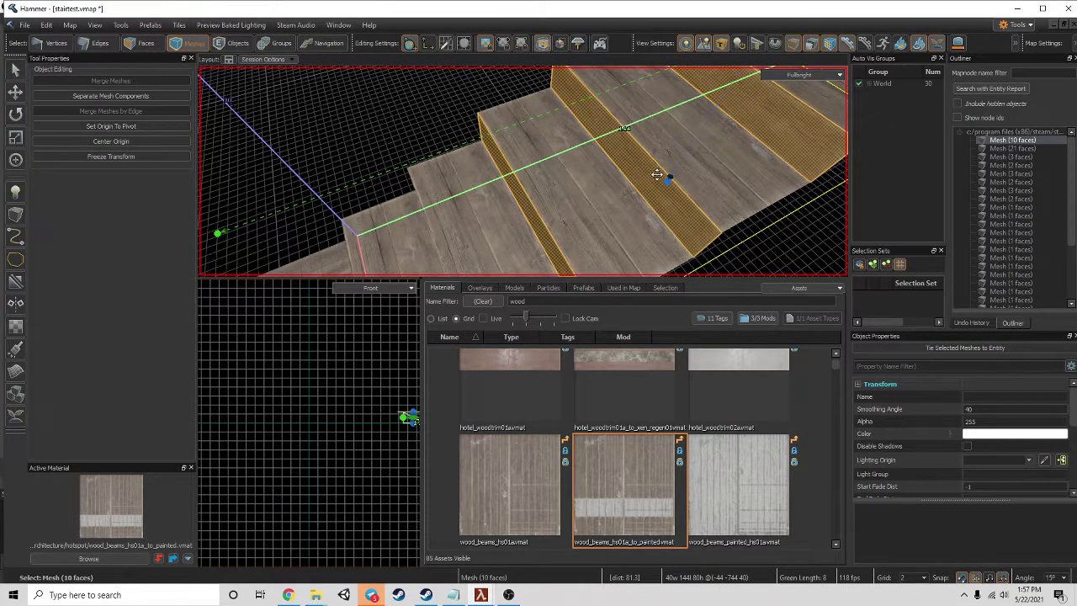
{"action": "key", "text": "h"}
{"action": "key", "text": "z"}
- Return to face selection and cut the fourth tread's front plank crosswise, leaving a shorter board at one end
{"action": "right_click_drag", "start_coordinate": [522, 171], "coordinate": [612, 173]}
{"action": "right_click_drag", "start_coordinate": [526, 184], "coordinate": [467, 167]}
{"action": "left_click", "coordinate": [137, 44]}
{"action": "left_click", "coordinate": [427, 135]}
{"action": "key", "text": "c"}
{"action": "left_click", "coordinate": [468, 166]}
{"action": "left_click", "coordinate": [442, 186]}
{"action": "key", "text": "Return"}
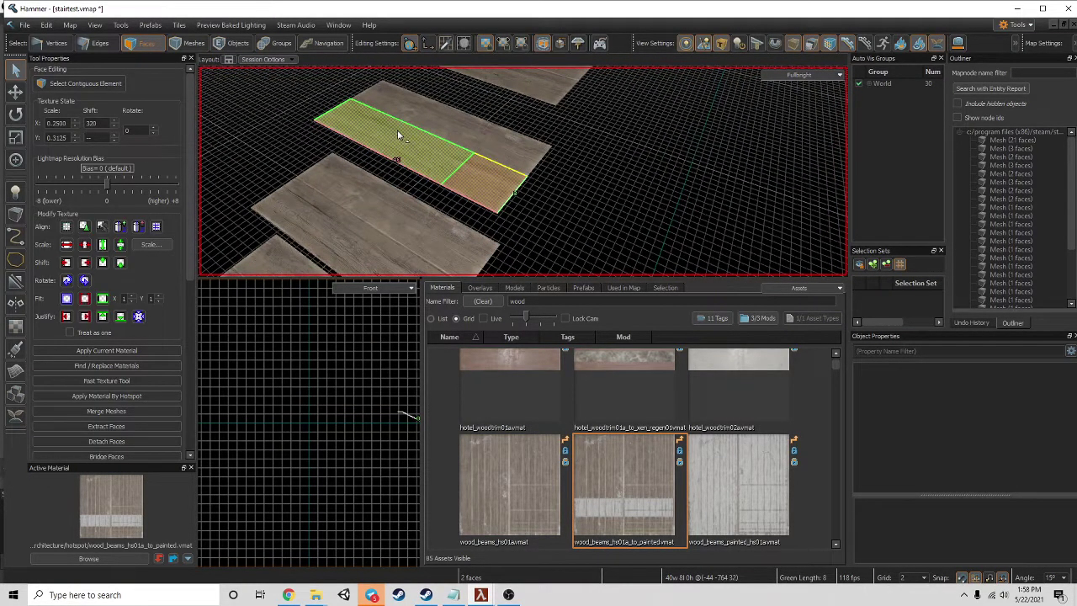
- Cut the fourth tread's rear plank crosswise about 12 units from its far end
{"action": "left_click", "coordinate": [398, 126]}
{"action": "key", "text": "c"}
{"action": "left_click", "coordinate": [423, 98]}
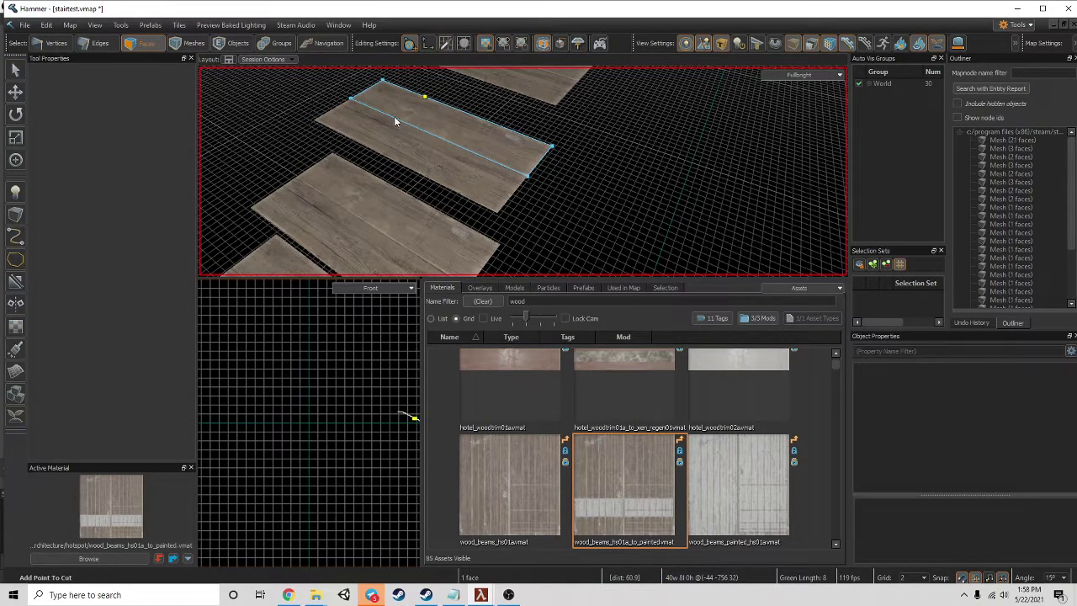
{"action": "key", "text": "alt"}
{"action": "right_click_drag", "start_coordinate": [397, 117], "coordinate": [347, 120]}
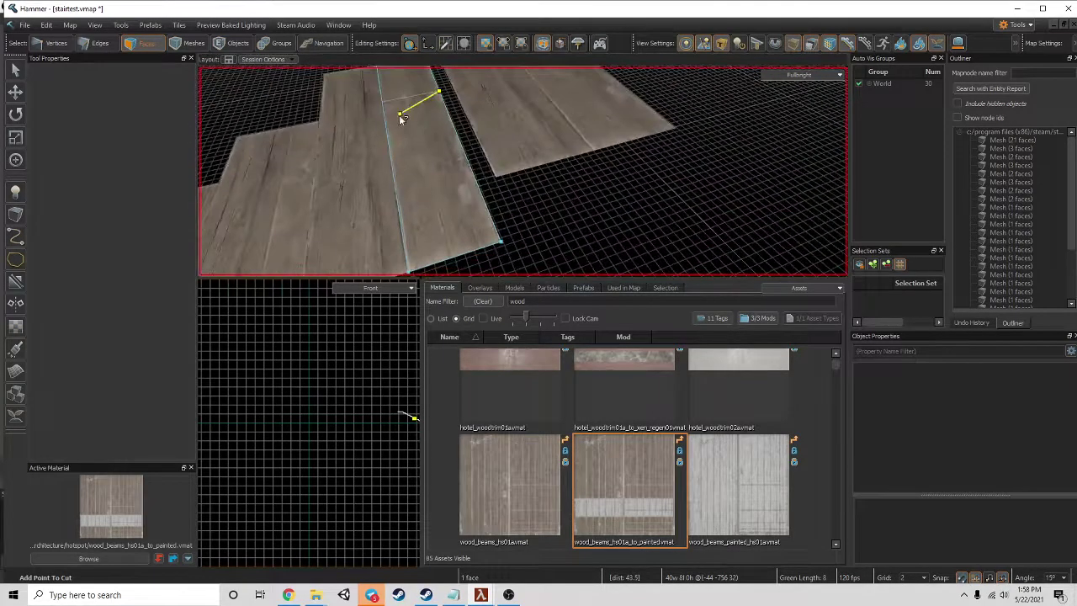
{"action": "left_click", "coordinate": [385, 104]}
{"action": "key", "text": "Return"}
- Cut the longer part of the fourth tread's rear plank crosswise again near its middle
{"action": "left_click", "coordinate": [446, 125]}
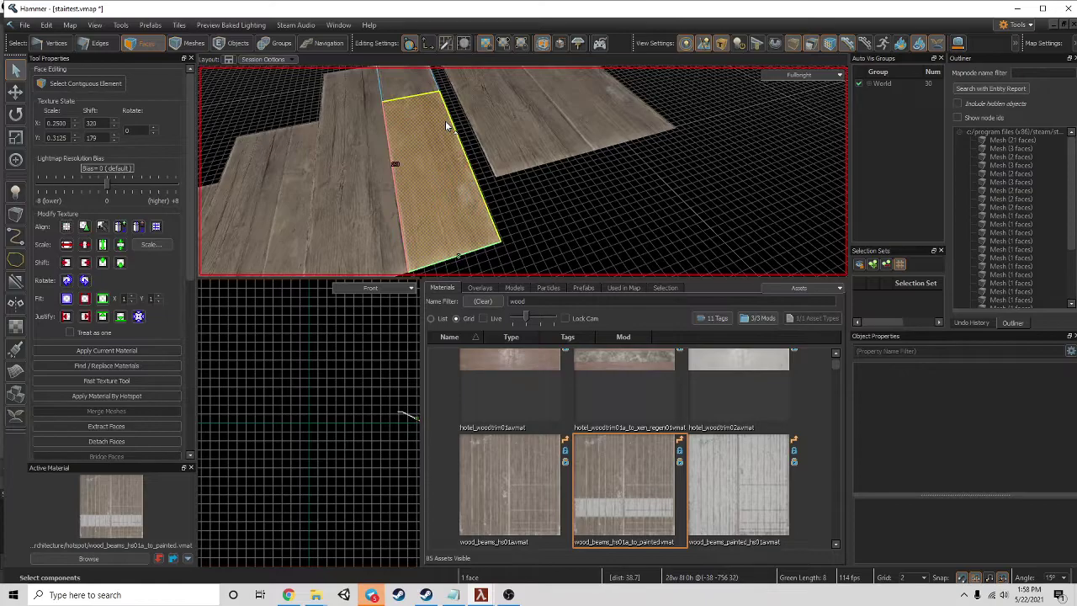
{"action": "key", "text": "c"}
{"action": "left_click", "coordinate": [459, 163]}
{"action": "right_click", "coordinate": [459, 164]}
{"action": "left_click", "coordinate": [413, 176]}
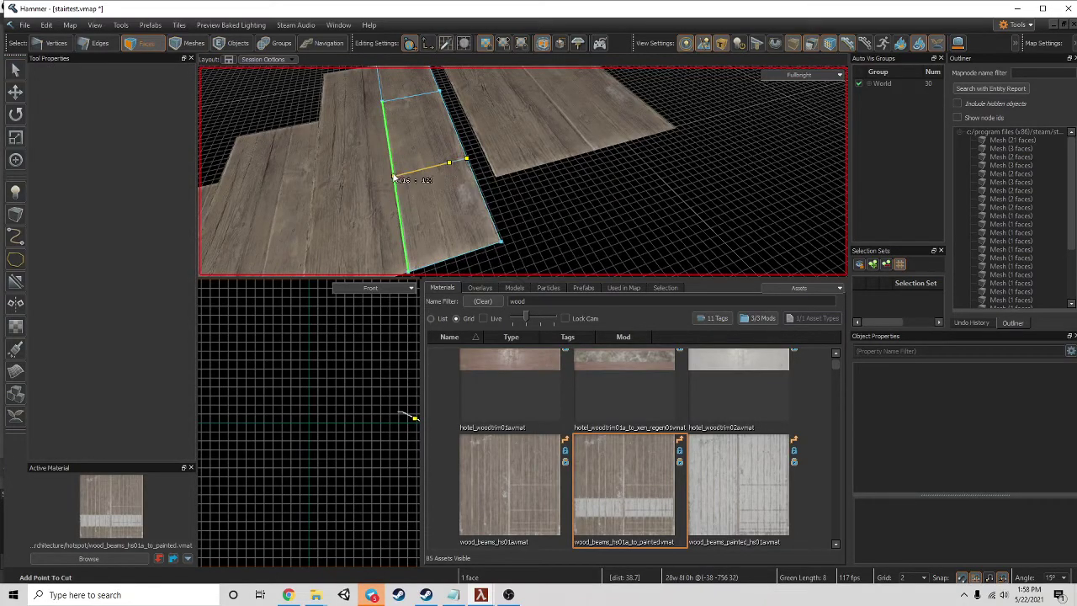
{"action": "left_click", "coordinate": [393, 175]}
{"action": "key", "text": "Return"}
- Cut the fifth tread's front plank crosswise about 8 units from its near end and again near its far end
{"action": "right_click_drag", "start_coordinate": [397, 174], "coordinate": [421, 159]}
{"action": "right_click_drag", "start_coordinate": [429, 201], "coordinate": [454, 187]}
{"action": "left_click", "coordinate": [458, 183]}
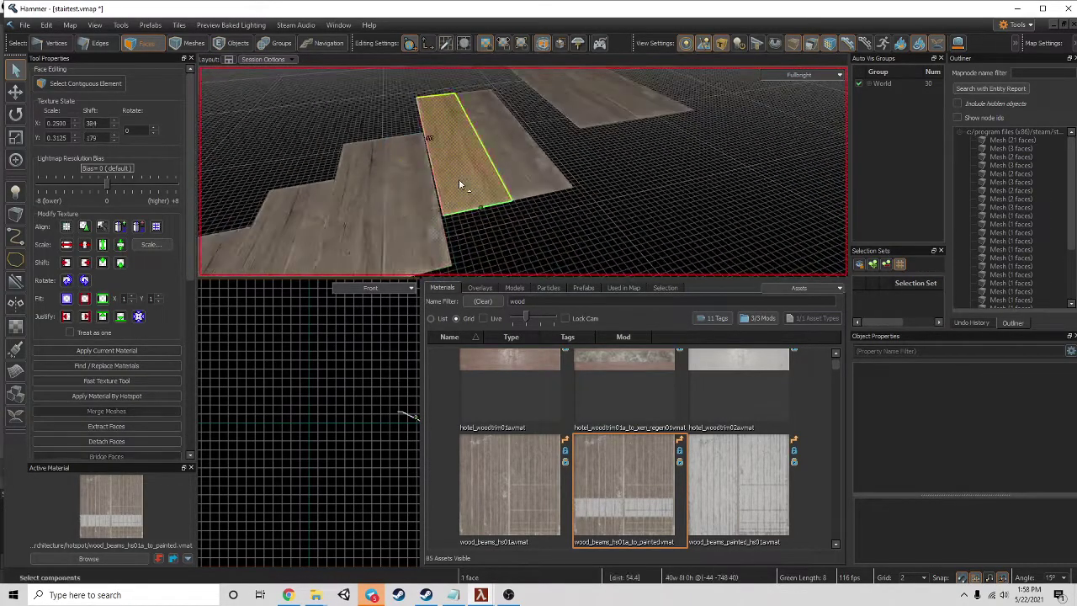
{"action": "key", "text": "c"}
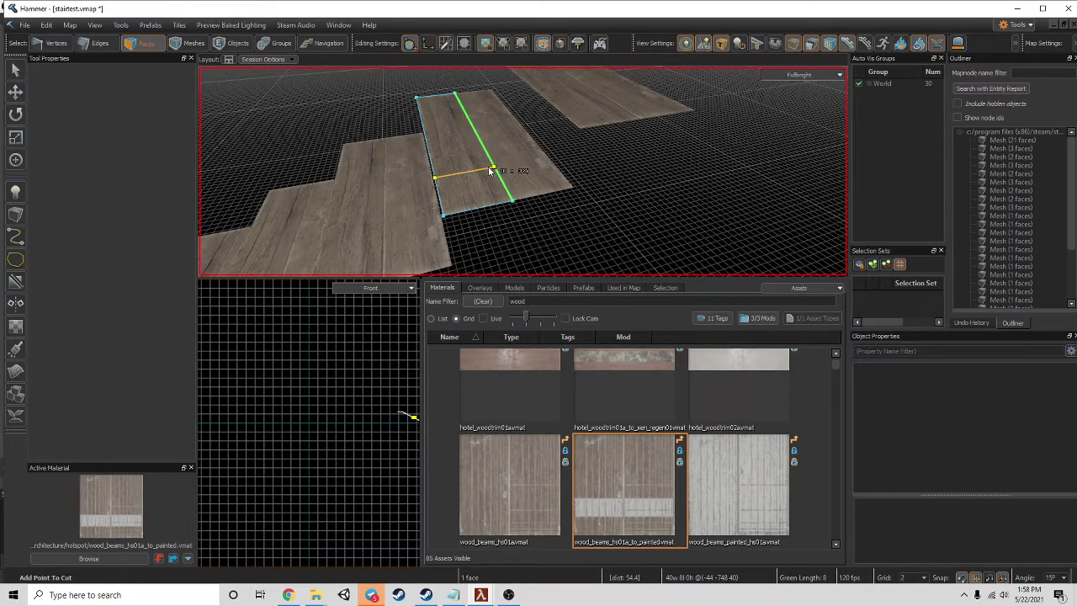
{"action": "left_click", "coordinate": [491, 171]}
{"action": "key", "text": "Return"}
{"action": "right_click_drag", "start_coordinate": [491, 171], "coordinate": [465, 124]}
{"action": "key", "text": "c"}
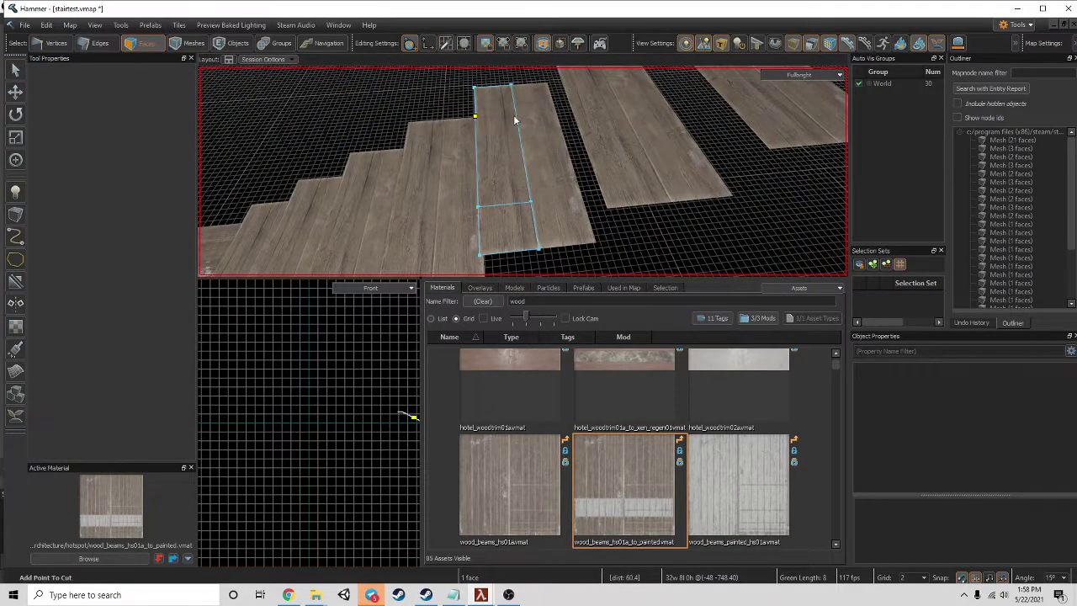
{"action": "left_click", "coordinate": [515, 116]}
{"action": "key", "text": "Return"}
- Cut the fifth tread's rear plank crosswise into two boards
{"action": "key", "text": "c"}
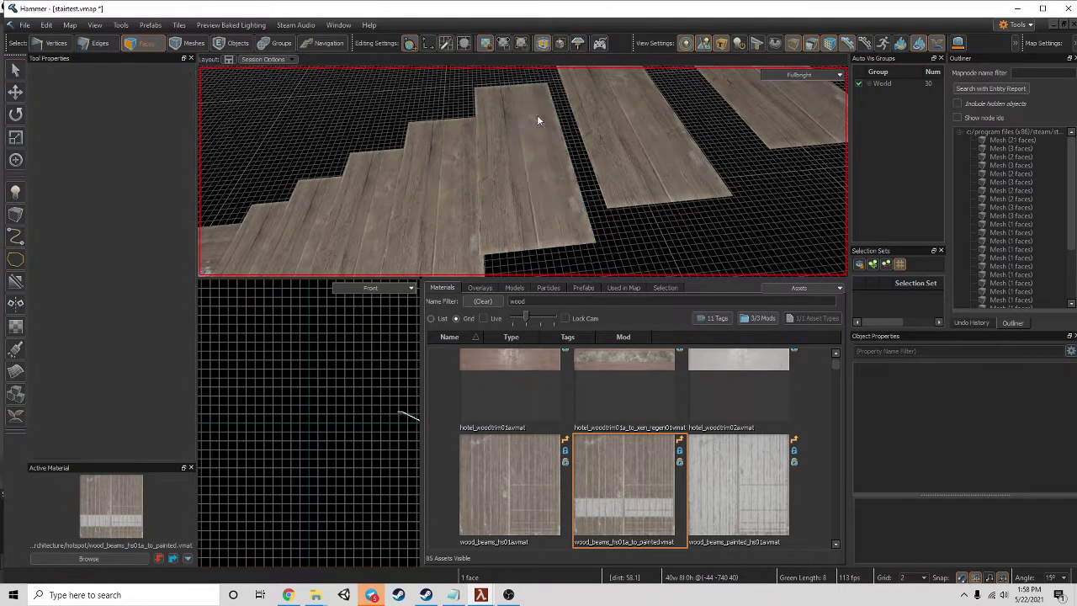
{"action": "left_click", "coordinate": [525, 141]}
{"action": "left_click", "coordinate": [570, 139]}
{"action": "key", "text": "Return"}
- Cut the sixth tread's front plank crosswise at two points along its length
{"action": "left_click", "coordinate": [596, 138]}
{"action": "mouse_move", "coordinate": [596, 138]}
{"action": "right_mouse_down"}
{"action": "mouse_move", "coordinate": [522, 171]}
{"action": "mouse_move", "coordinate": [605, 137]}
{"action": "right_mouse_up"}
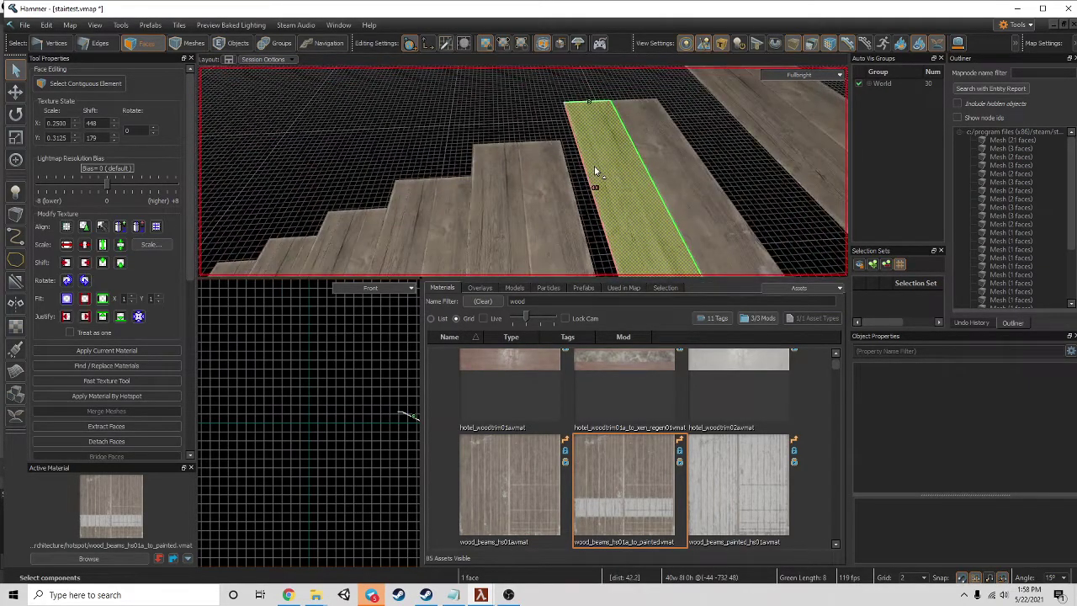
{"action": "key", "text": "c"}
{"action": "left_click", "coordinate": [641, 169]}
{"action": "key", "text": "Return"}
{"action": "right_click_drag", "start_coordinate": [641, 171], "coordinate": [628, 189]}
{"action": "left_click", "coordinate": [628, 190]}
{"action": "key", "text": "c"}
{"action": "key", "text": "c"}
{"action": "left_click", "coordinate": [616, 199]}
{"action": "left_click", "coordinate": [693, 196]}
{"action": "key", "text": "Return"}
- Cut the sixth tread's rear plank crosswise into shorter boards
{"action": "left_click", "coordinate": [743, 150]}
{"action": "right_click_drag", "start_coordinate": [744, 151], "coordinate": [492, 168]}
{"action": "left_click", "coordinate": [492, 168]}
{"action": "key", "text": "Escape"}
{"action": "key", "text": "c"}
{"action": "left_click", "coordinate": [454, 172]}
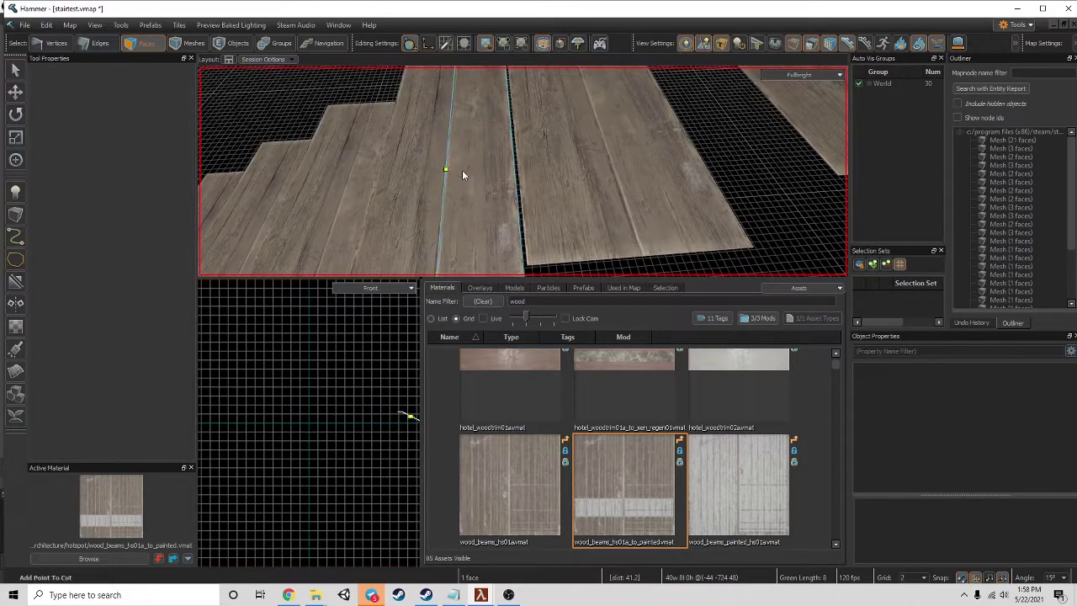
{"action": "left_click", "coordinate": [512, 172]}
{"action": "key", "text": "Return"}
{"action": "right_click_drag", "start_coordinate": [480, 151], "coordinate": [549, 143]}
{"action": "left_click", "coordinate": [473, 157]}
{"action": "key", "text": "c"}
{"action": "left_click", "coordinate": [500, 150]}
{"action": "key", "text": "Return"}
- Cut the seventh tread's front plank crosswise about 10 units from its near end and again toward its far end
{"action": "key", "text": "c"}
{"action": "left_click", "coordinate": [529, 133]}
{"action": "left_click", "coordinate": [570, 135]}
{"action": "key", "text": "Return"}
{"action": "left_click", "coordinate": [547, 130]}
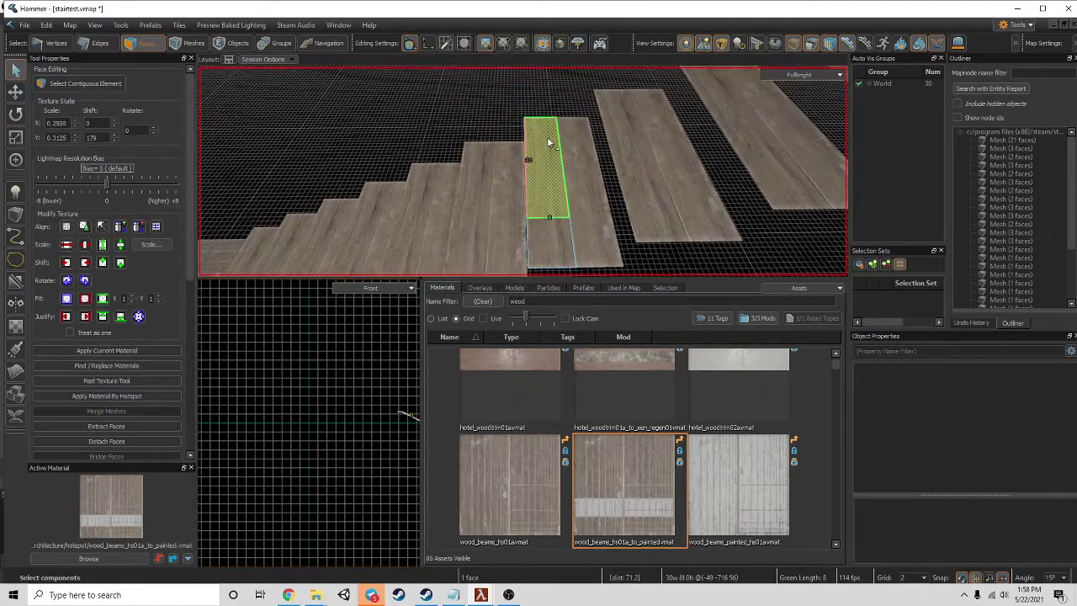
{"action": "key", "text": "Escape"}
{"action": "key", "text": "c"}
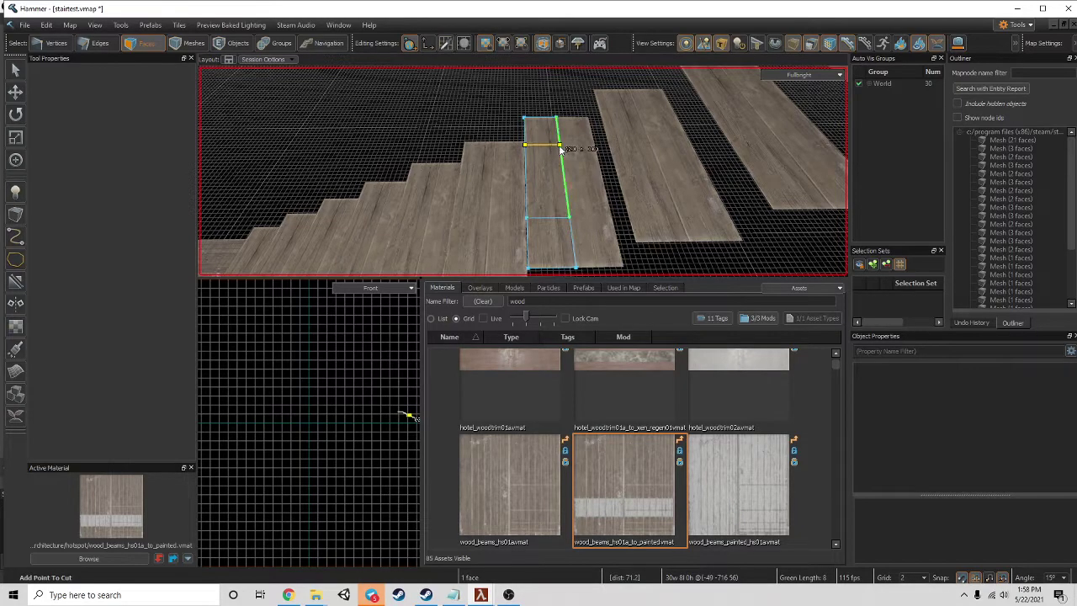
{"action": "left_click", "coordinate": [559, 148]}
{"action": "key", "text": "Return"}
- Cut the seventh tread's rear plank crosswise into two boards
{"action": "key", "text": "Escape"}
{"action": "key", "text": "c"}
{"action": "left_click", "coordinate": [572, 171]}
{"action": "left_click", "coordinate": [610, 171]}
{"action": "key", "text": "Return"}
- Cut the eighth tread's rear plank crosswise near the middle of its length
{"action": "left_click", "coordinate": [632, 163]}
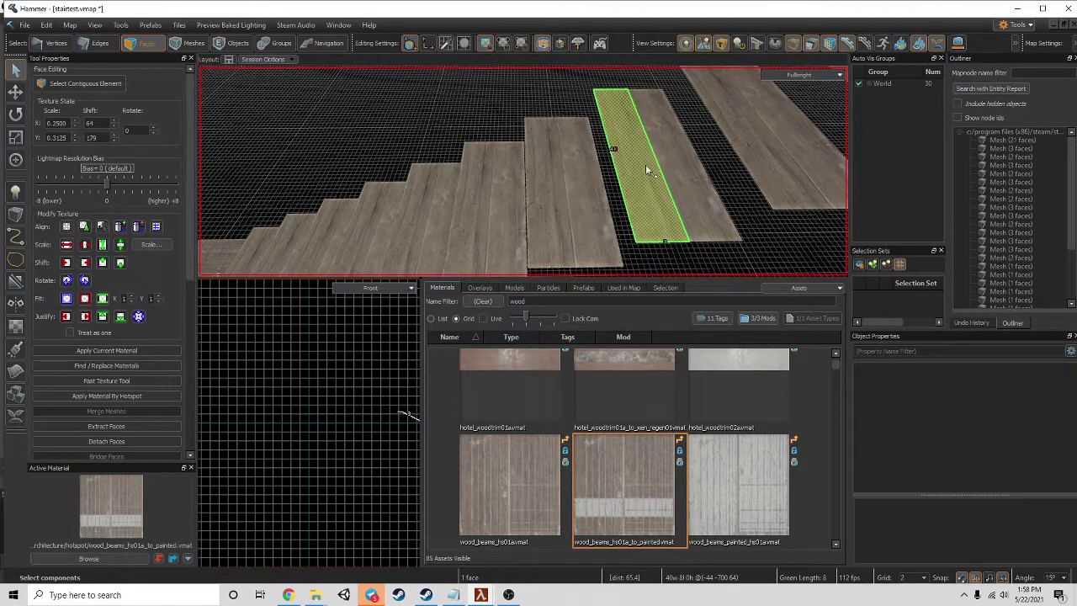
{"action": "key", "text": "Escape"}
{"action": "key", "text": "c"}
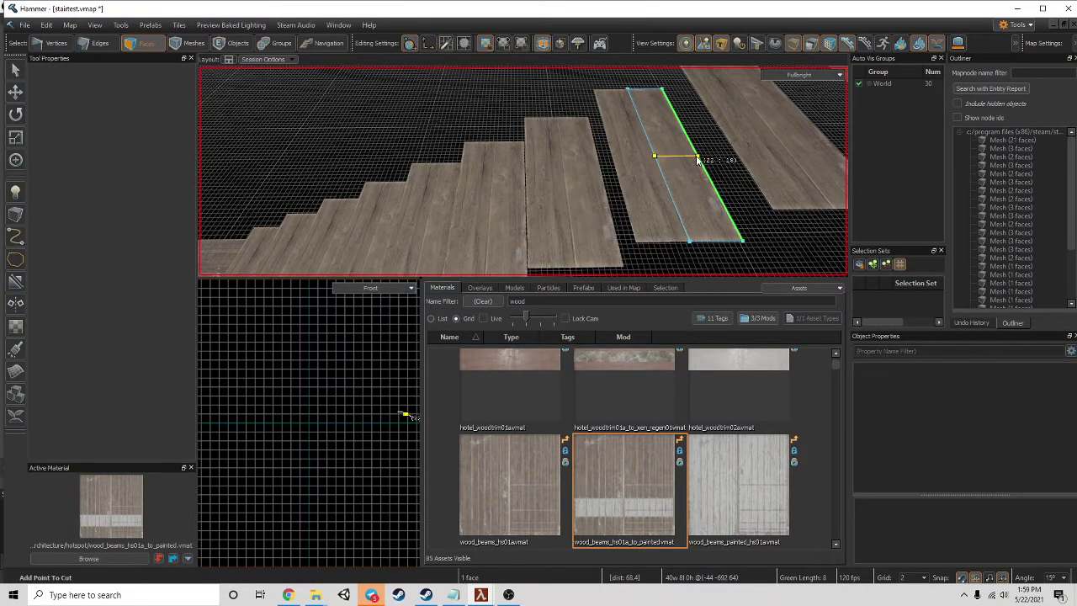
{"action": "key", "text": "Escape"}
- Cut the eighth tread's front plank crosswise toward its near end, and cut the remaining far board again
{"action": "left_click", "coordinate": [637, 165]}
{"action": "key", "text": "Escape"}
{"action": "key", "text": "c"}
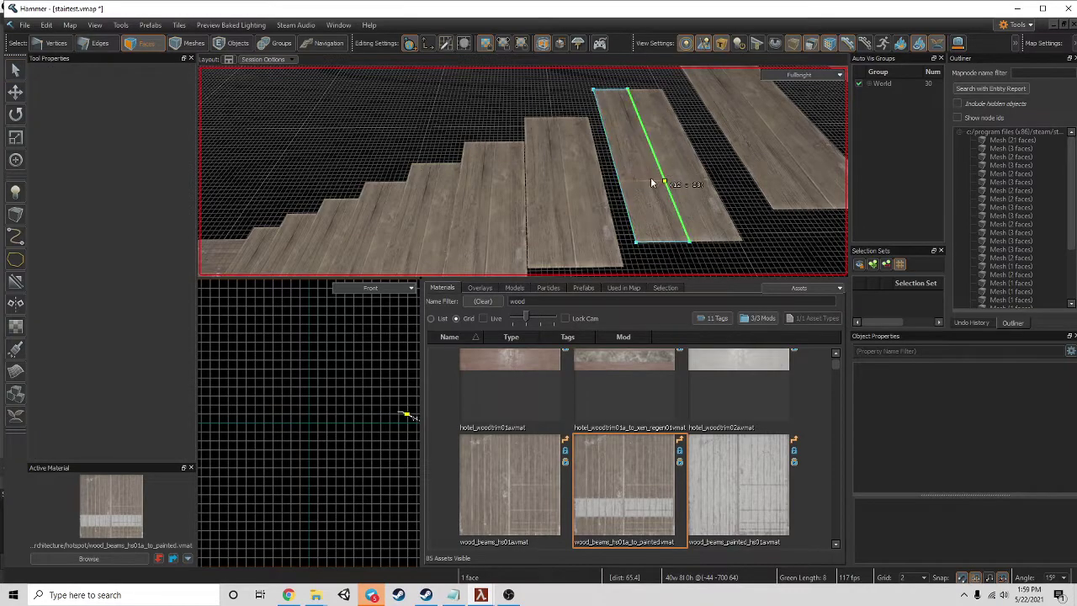
{"action": "key", "text": "Return"}
{"action": "key", "text": "Escape"}
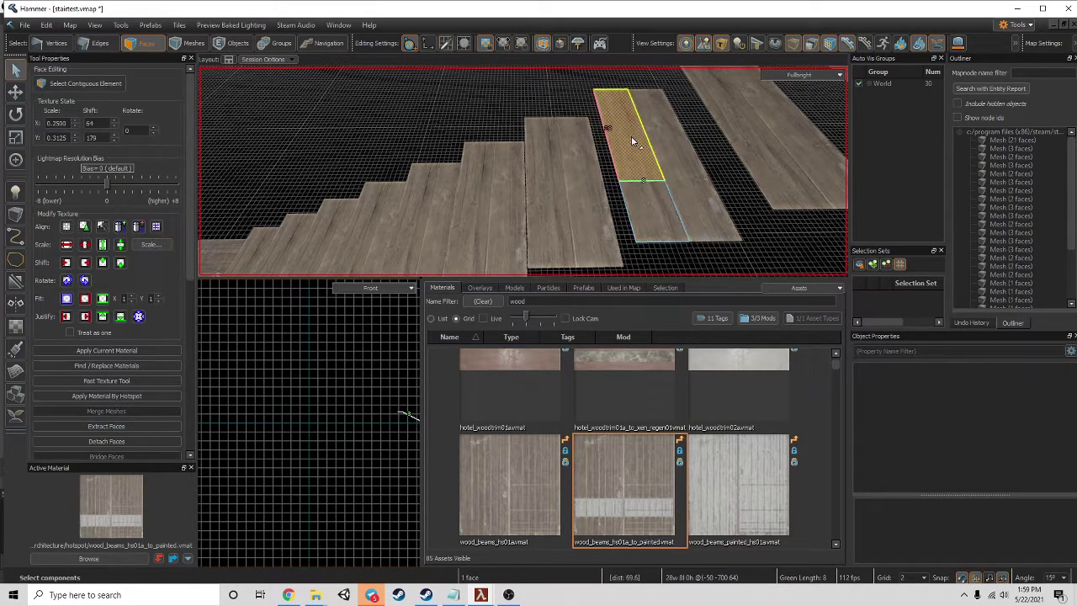
{"action": "left_click", "coordinate": [632, 140]}
{"action": "key", "text": "c"}
{"action": "left_click", "coordinate": [639, 125]}
{"action": "key", "text": "Return"}
{"action": "right_click_drag", "start_coordinate": [639, 127], "coordinate": [641, 130]}
- Cut the ninth tread's front plank crosswise partway along its length
{"action": "left_click", "coordinate": [603, 175]}
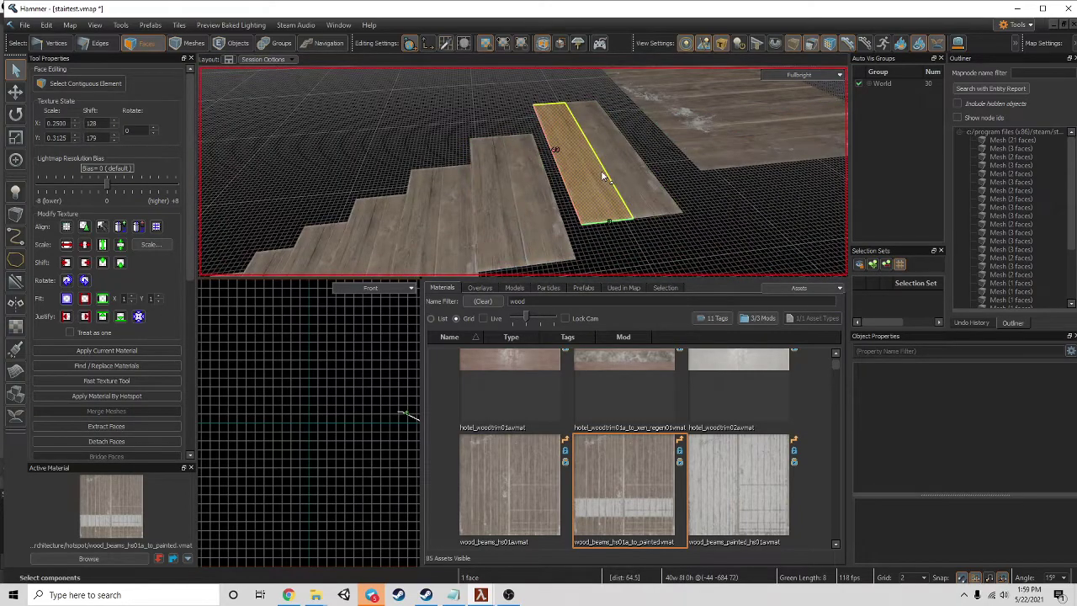
{"action": "key", "text": "c"}
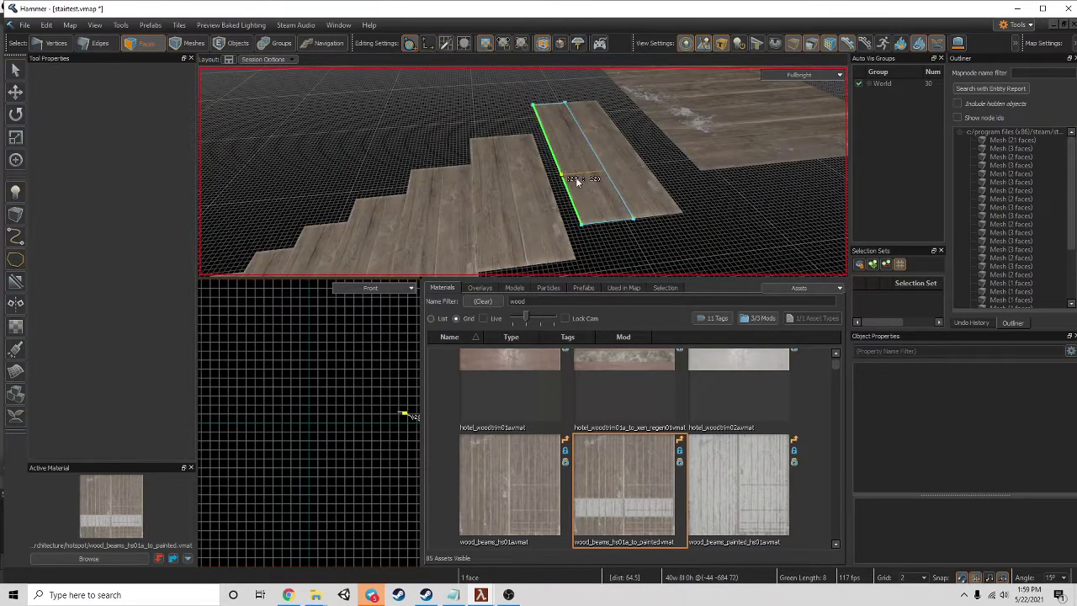
{"action": "key", "text": "Escape"}
- Cut the ninth tread's rear plank crosswise at two points, one toward its far end and one toward its near end
{"action": "left_click", "coordinate": [625, 169]}
{"action": "key", "text": "c"}
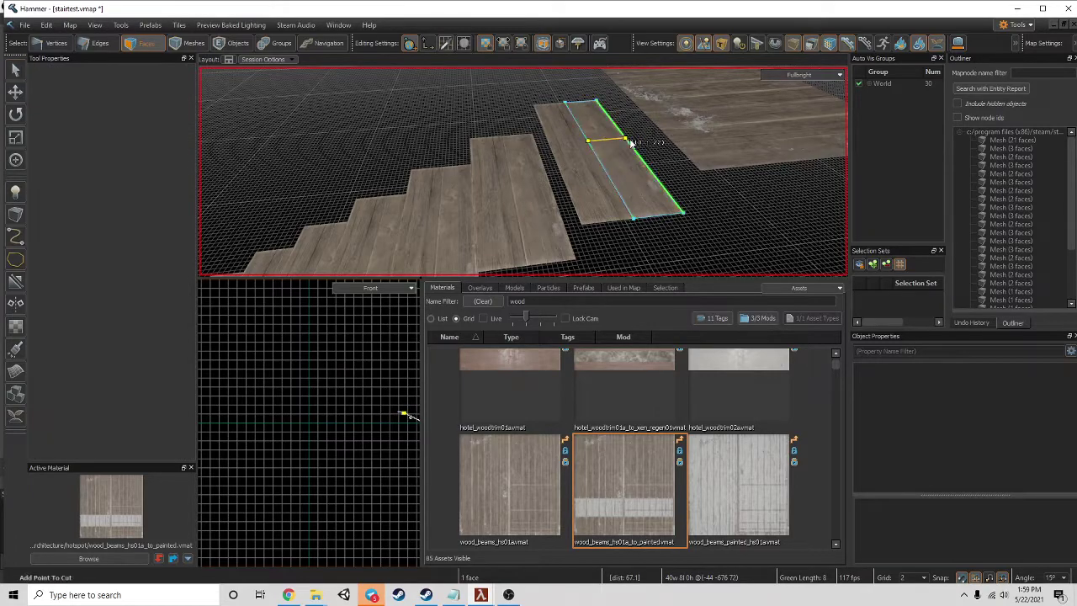
{"action": "left_click", "coordinate": [624, 139]}
{"action": "key", "text": "Return"}
{"action": "left_click", "coordinate": [629, 169]}
{"action": "right_click", "coordinate": [630, 170]}
{"action": "left_click", "coordinate": [606, 172]}
{"action": "left_click", "coordinate": [631, 176]}
{"action": "key", "text": "c"}
{"action": "left_click", "coordinate": [623, 184]}
{"action": "left_click", "coordinate": [660, 180]}
{"action": "key", "text": "Return"}
- Cut the edge plank of the upper platform crosswise into two boards
{"action": "right_click_drag", "start_coordinate": [658, 180], "coordinate": [594, 168]}
{"action": "left_click", "coordinate": [670, 177]}
{"action": "left_click", "coordinate": [577, 187]}
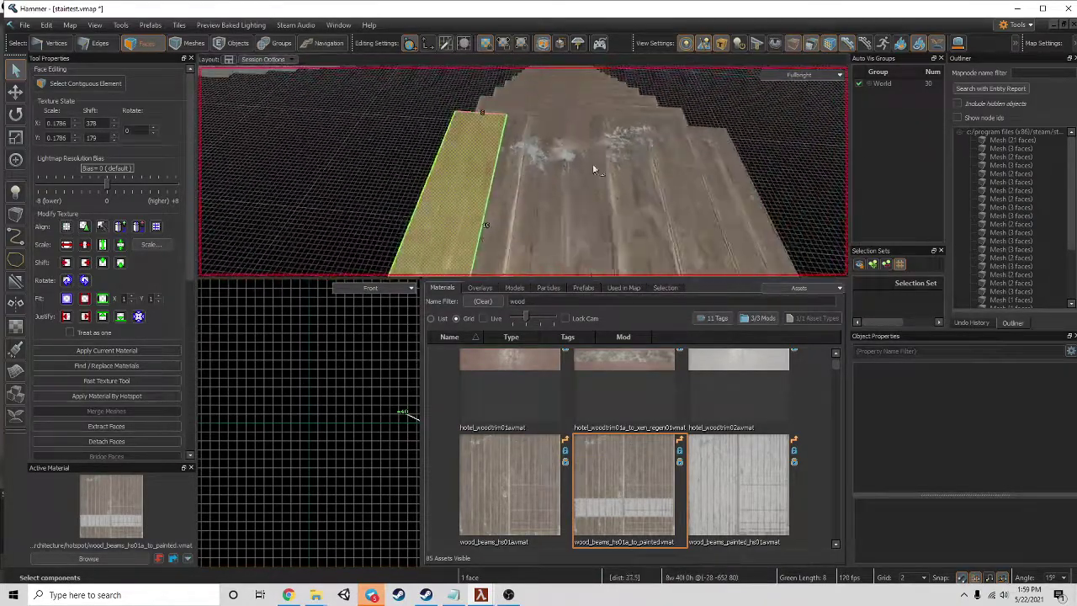
{"action": "key", "text": "c"}
{"action": "left_click", "coordinate": [428, 180]}
{"action": "left_click", "coordinate": [487, 186]}
{"action": "key", "text": "Return"}
- Cut the upper platform's second and third planks crosswise at staggered points
{"action": "right_click_drag", "start_coordinate": [487, 186], "coordinate": [523, 170]}
{"action": "left_click", "coordinate": [525, 165]}
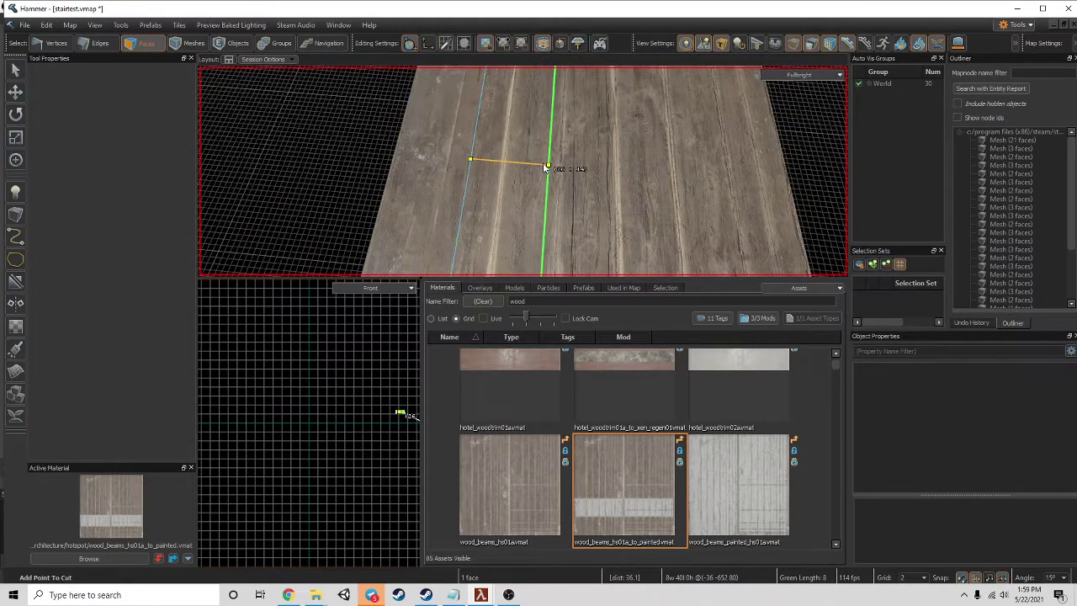
{"action": "key", "text": "Return"}
{"action": "left_click", "coordinate": [579, 163]}
{"action": "key", "text": "c"}
{"action": "left_click", "coordinate": [559, 119]}
{"action": "left_click", "coordinate": [623, 120]}
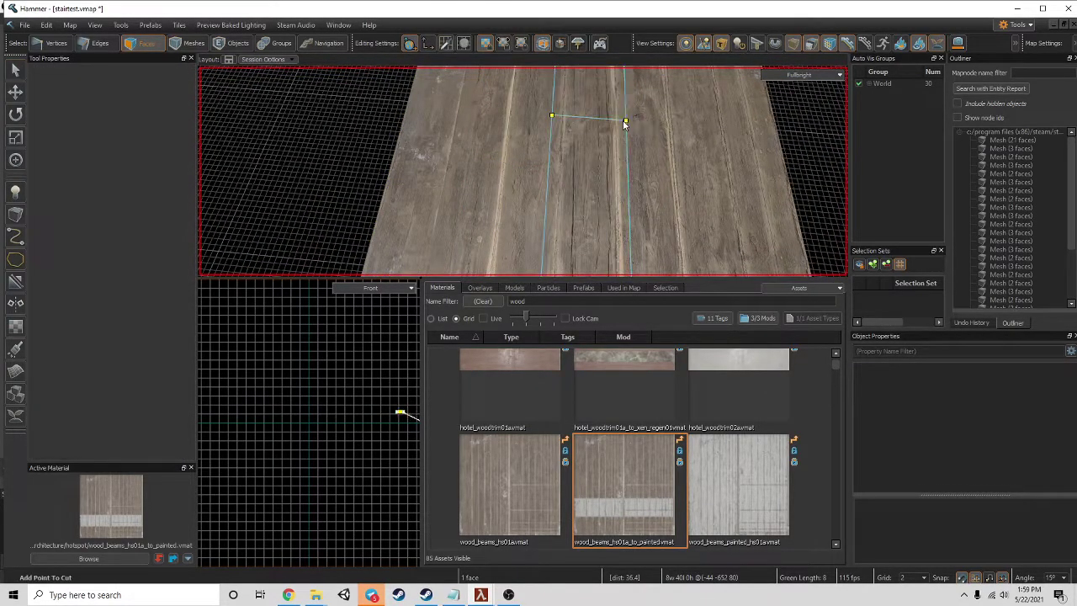
{"action": "key", "text": "Return"}
- Cut the upper platform's fourth and fifth planks crosswise, offsetting each cut from the neighbouring one
{"action": "left_click", "coordinate": [670, 128]}
{"action": "key", "text": "c"}
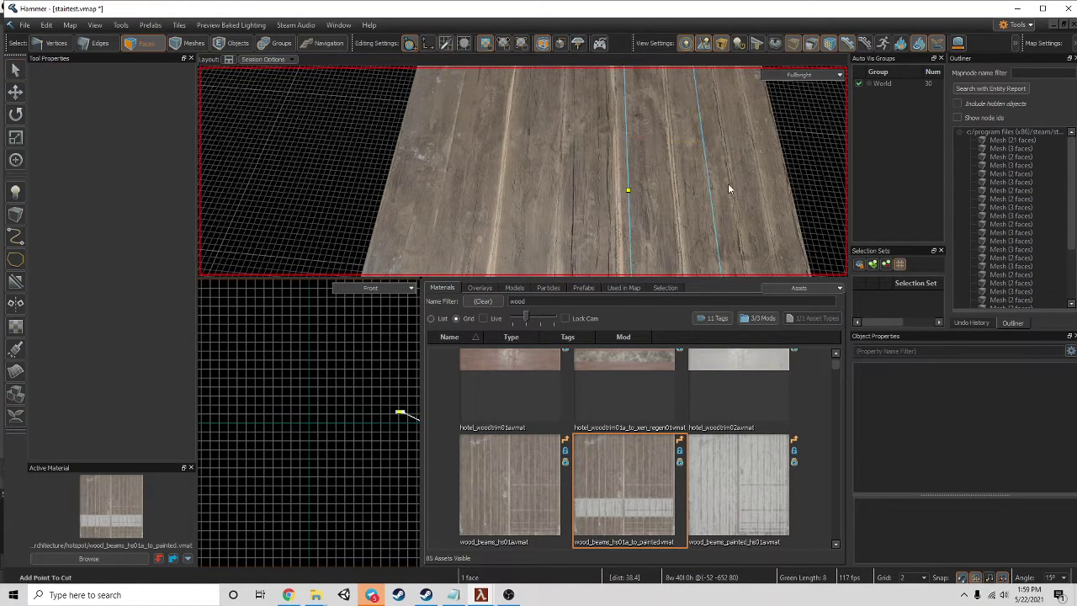
{"action": "key", "text": "Return"}
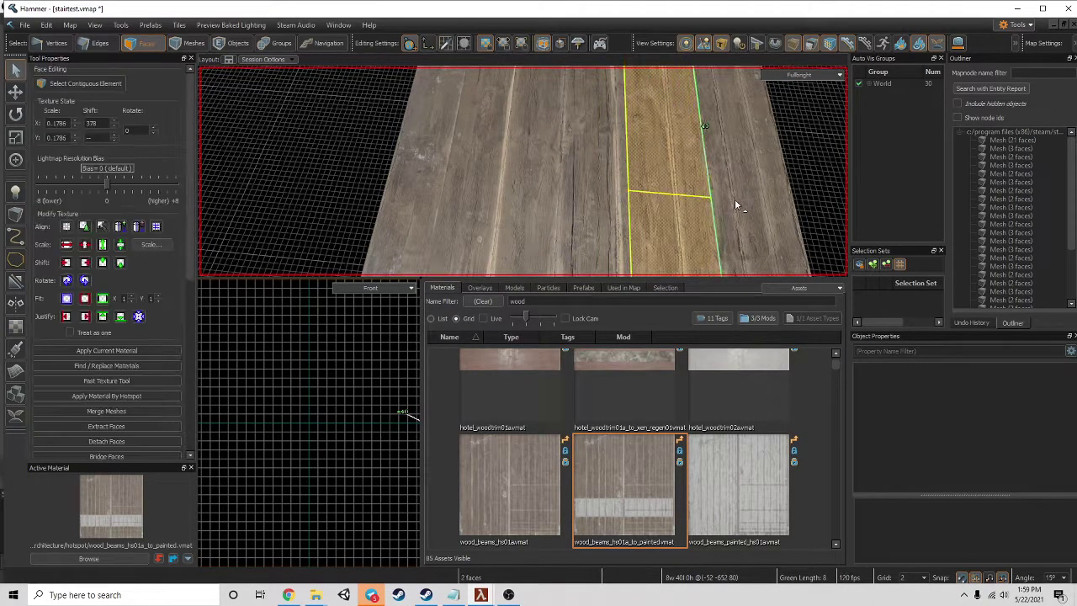
{"action": "left_click", "coordinate": [734, 199]}
{"action": "right_click_drag", "start_coordinate": [734, 200], "coordinate": [743, 193]}
{"action": "key", "text": "c"}
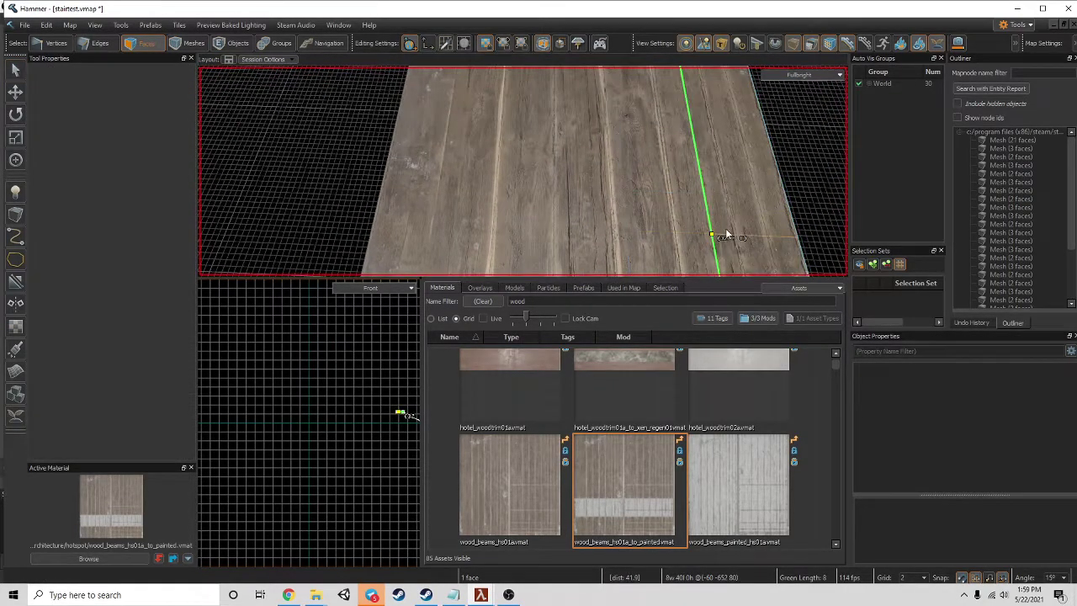
{"action": "left_click", "coordinate": [799, 234]}
{"action": "key", "text": "Return"}
{"action": "right_click_drag", "start_coordinate": [798, 233], "coordinate": [669, 221]}
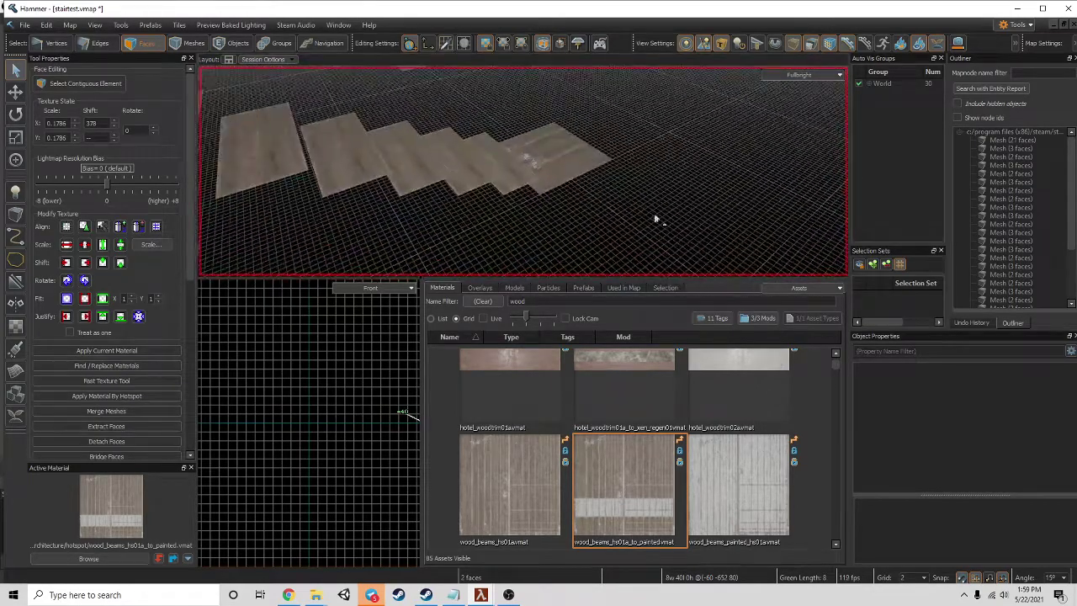
- Cut the bottom platform's first and second planks crosswise at different points along their length
{"action": "mouse_move", "coordinate": [548, 160]}
{"action": "right_mouse_down"}
{"action": "mouse_move", "coordinate": [524, 171]}
{"action": "mouse_move", "coordinate": [549, 158]}
{"action": "right_mouse_up"}
{"action": "left_click", "coordinate": [518, 177]}
{"action": "key", "text": "c"}
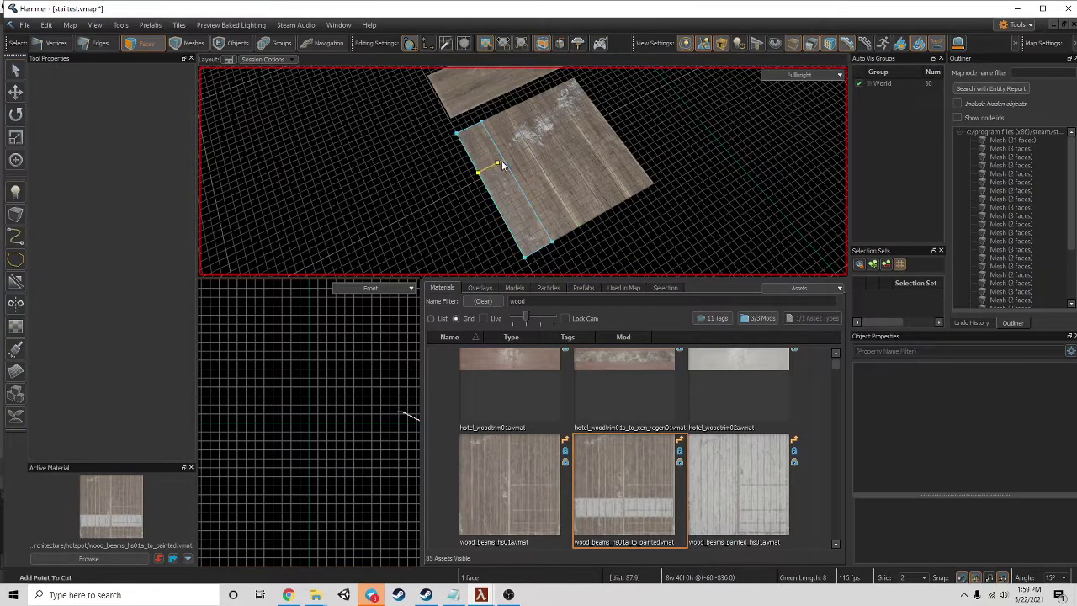
{"action": "right_click_drag", "start_coordinate": [502, 164], "coordinate": [573, 209]}
{"action": "key", "text": "Return"}
{"action": "left_click", "coordinate": [557, 199]}
{"action": "key", "text": "c"}
{"action": "left_click", "coordinate": [569, 205]}
{"action": "left_click", "coordinate": [627, 174]}
{"action": "key", "text": "Return"}
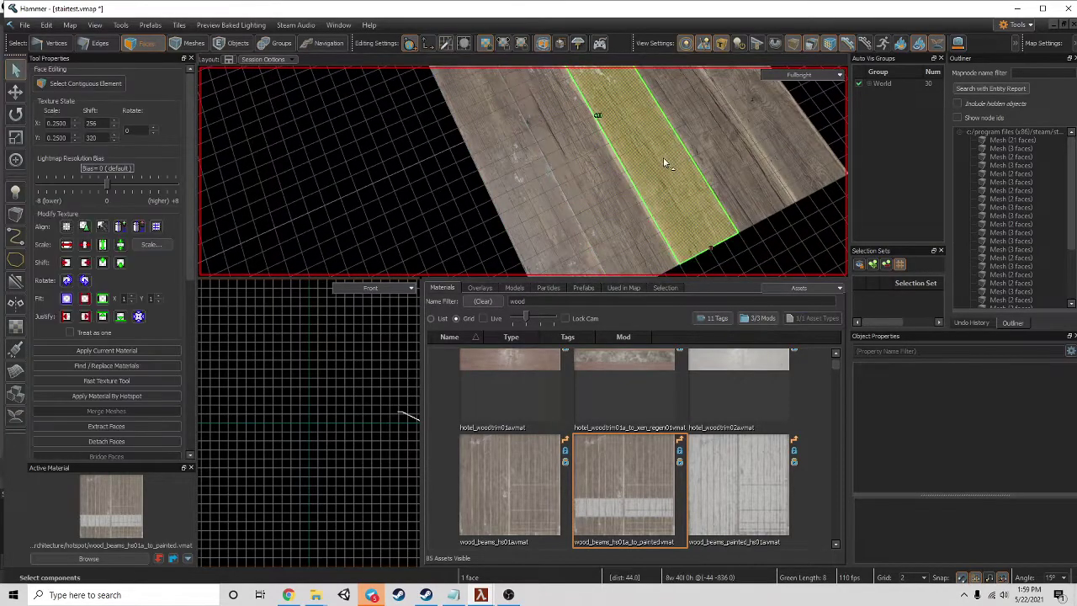
- Cut the bottom platform's third and fourth planks crosswise at staggered points
{"action": "key", "text": "c"}
{"action": "left_click", "coordinate": [594, 115]}
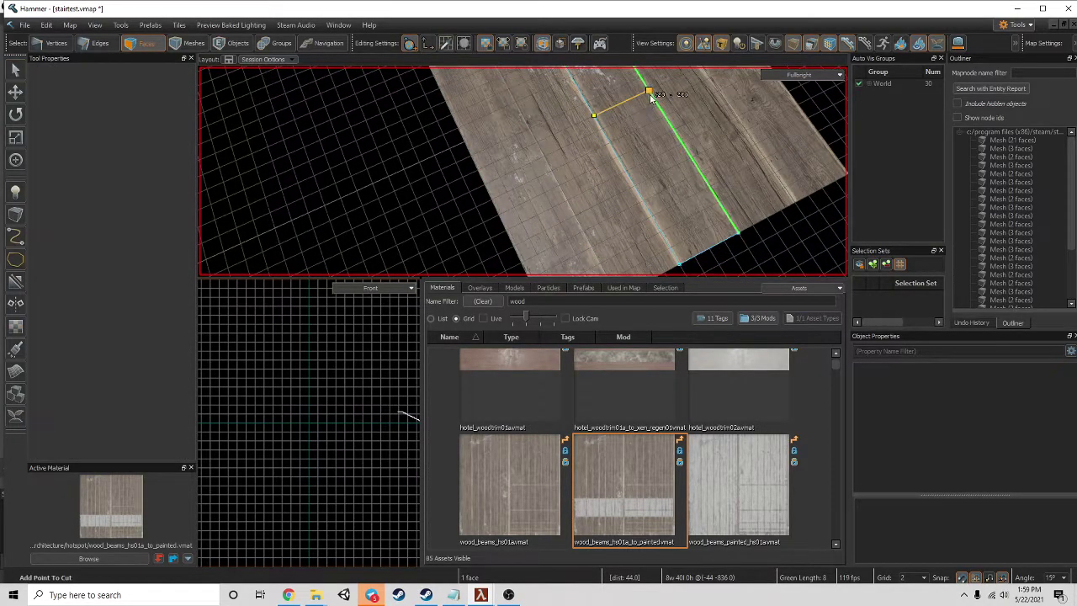
{"action": "left_click", "coordinate": [649, 94]}
{"action": "key", "text": "Return"}
{"action": "right_click_drag", "start_coordinate": [651, 99], "coordinate": [696, 113]}
{"action": "left_click", "coordinate": [696, 112]}
{"action": "key", "text": "c"}
{"action": "left_click", "coordinate": [637, 177]}
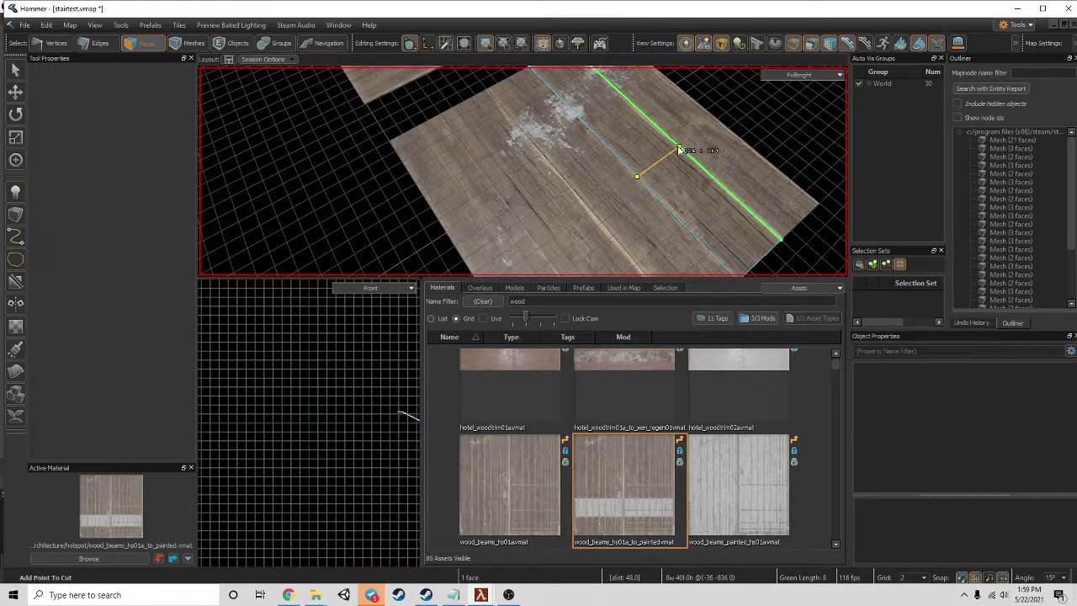
{"action": "left_click", "coordinate": [680, 150]}
{"action": "key", "text": "Return"}
- Cut the last plank at the bottom platform's opposite edge crosswise toward its far end
{"action": "key", "text": "c"}
{"action": "left_click", "coordinate": [618, 91]}
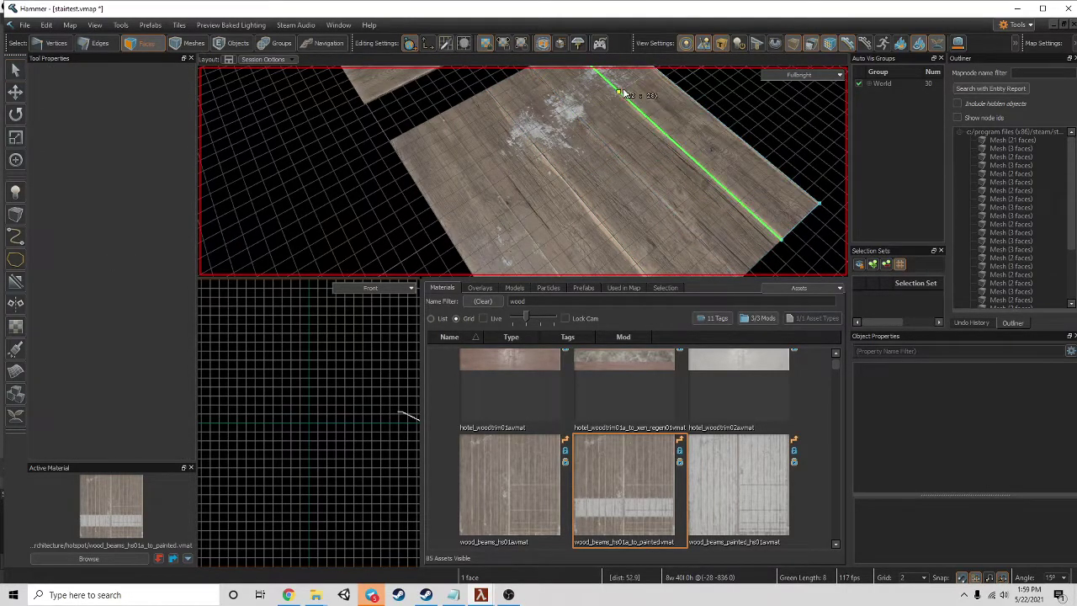
{"action": "left_click", "coordinate": [656, 70]}
{"action": "key", "text": "Return"}
{"action": "left_click", "coordinate": [625, 128]}
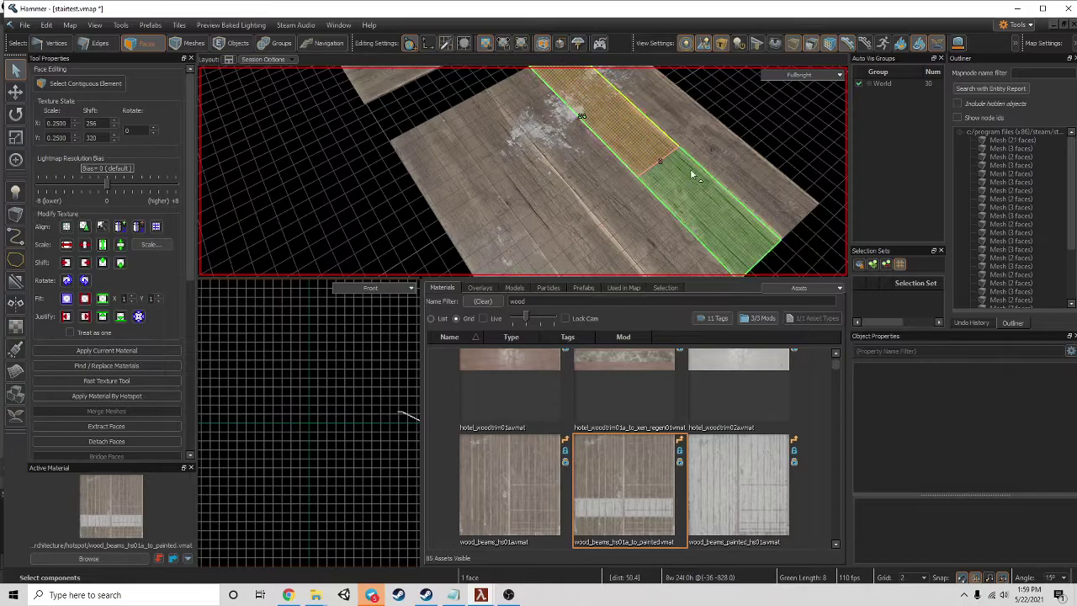
{"action": "left_click", "coordinate": [686, 171]}
{"action": "left_click", "coordinate": [633, 208]}
{"action": "left_click", "coordinate": [535, 183]}
{"action": "right_click_drag", "start_coordinate": [572, 227], "coordinate": [573, 161]}
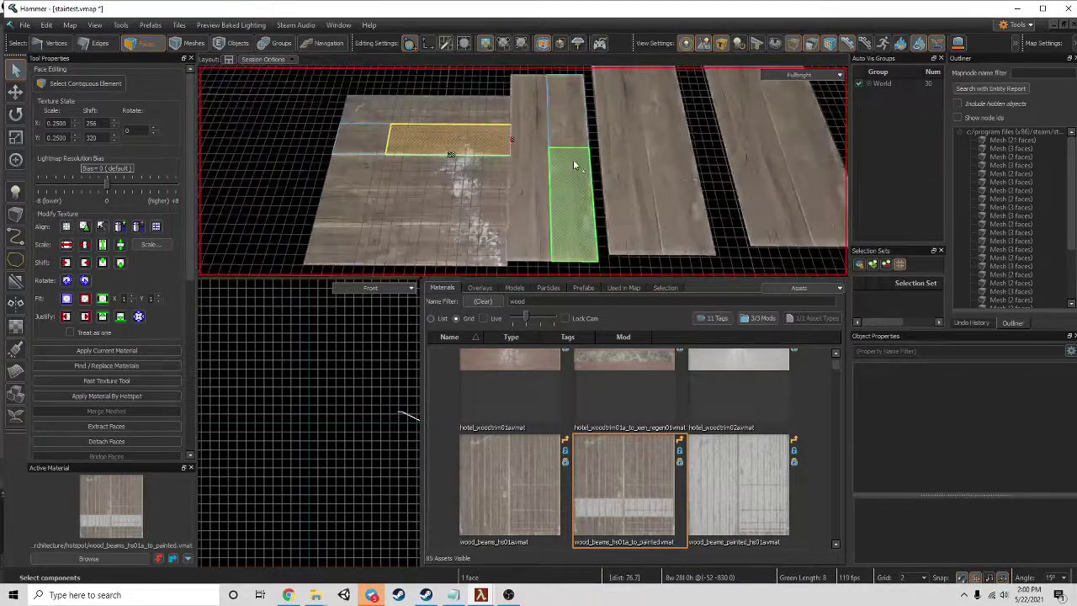
{"action": "left_click", "coordinate": [565, 110]}
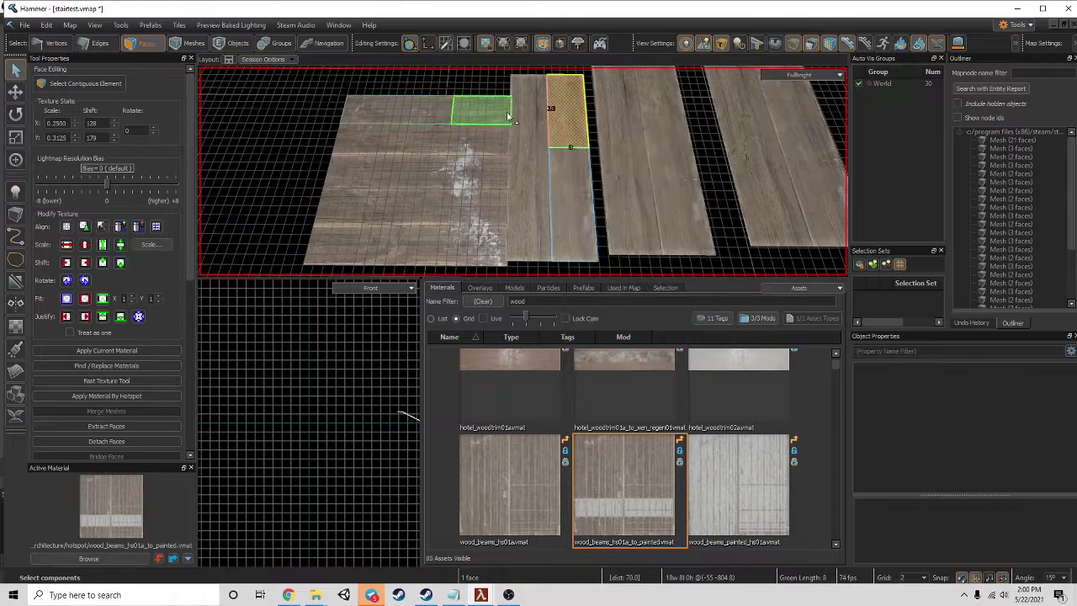
- Remap the far board of the first tread's front plank in the Fast Texturing Tool with Use Existing, moving it just above the painted strip
{"action": "left_click", "coordinate": [528, 100]}
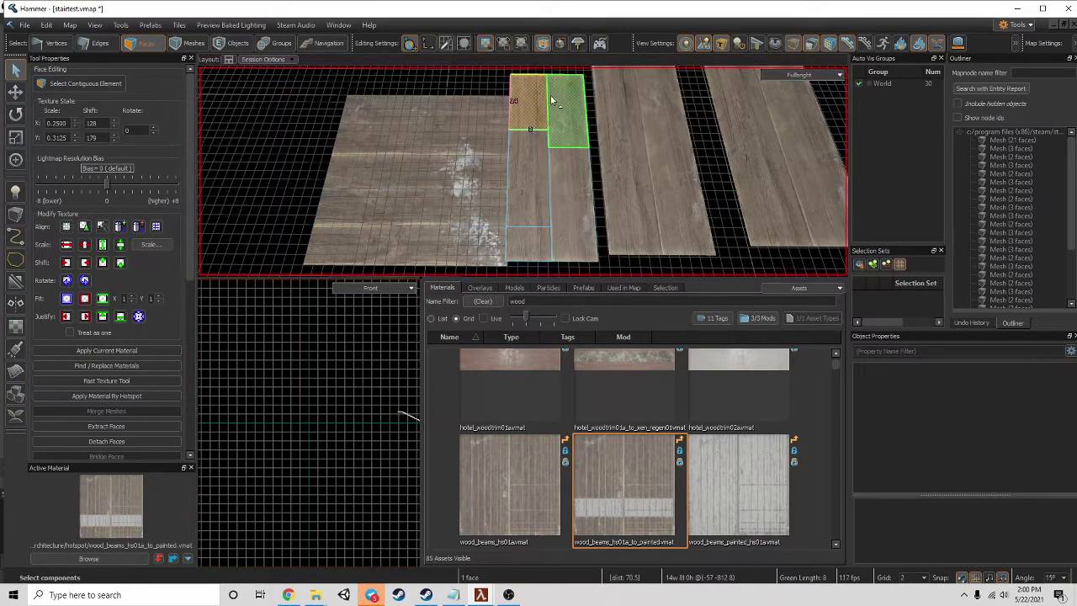
{"action": "right_click", "coordinate": [607, 470]}
{"action": "left_click", "coordinate": [585, 467]}
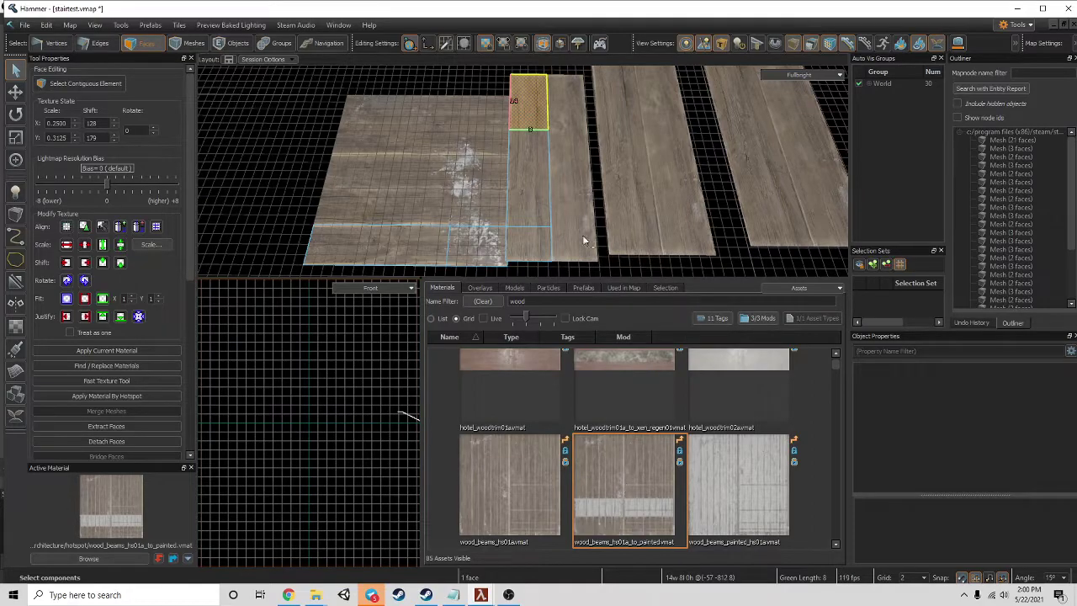
{"action": "left_click", "coordinate": [134, 381]}
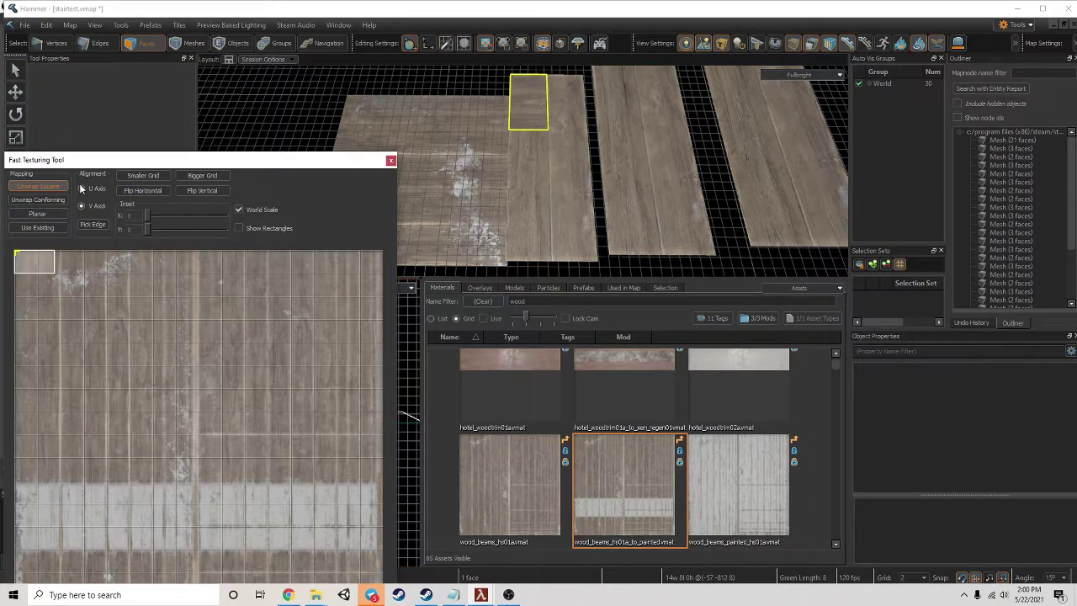
{"action": "left_click", "coordinate": [56, 229]}
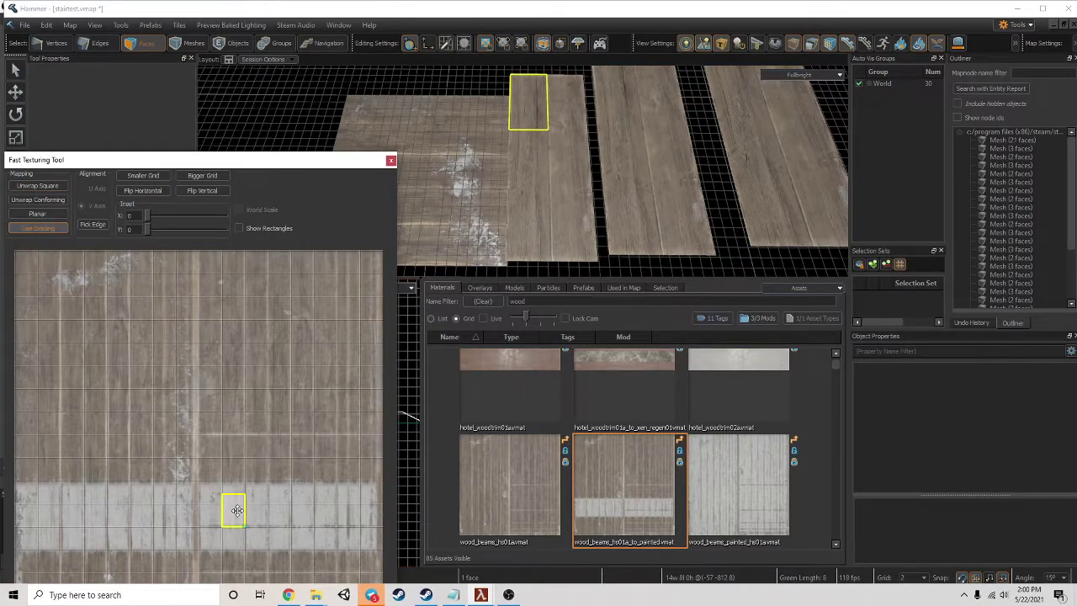
{"action": "left_click_drag", "start_coordinate": [237, 510], "coordinate": [235, 462]}
{"action": "key", "text": "Escape"}
- Shift the existing texture mapping of the front plank's middle board on the first tread to a different unpainted beam area
{"action": "left_click", "coordinate": [539, 189]}
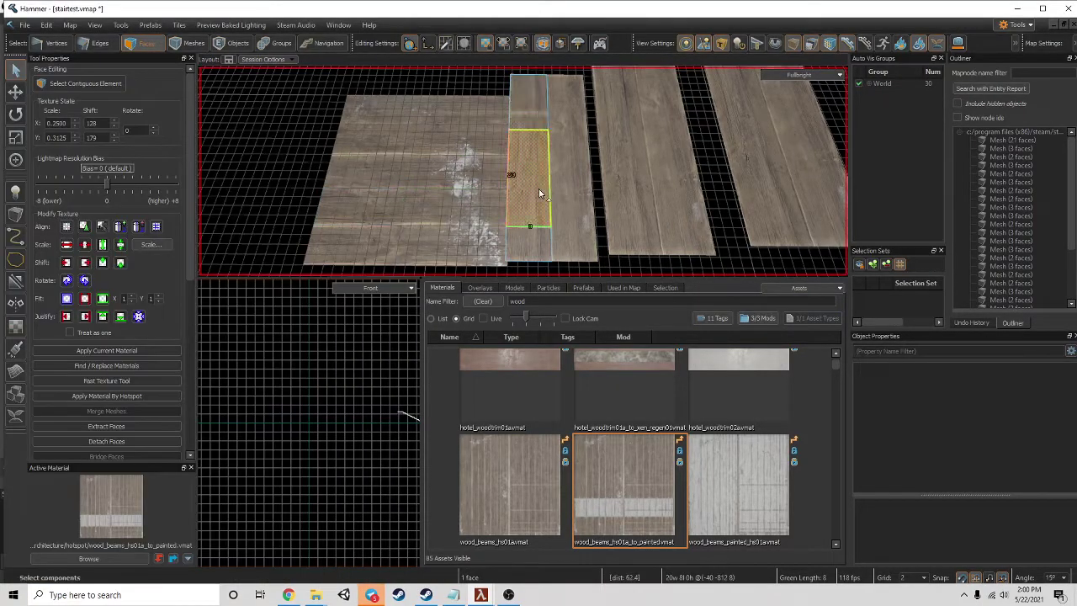
{"action": "left_click", "coordinate": [123, 384]}
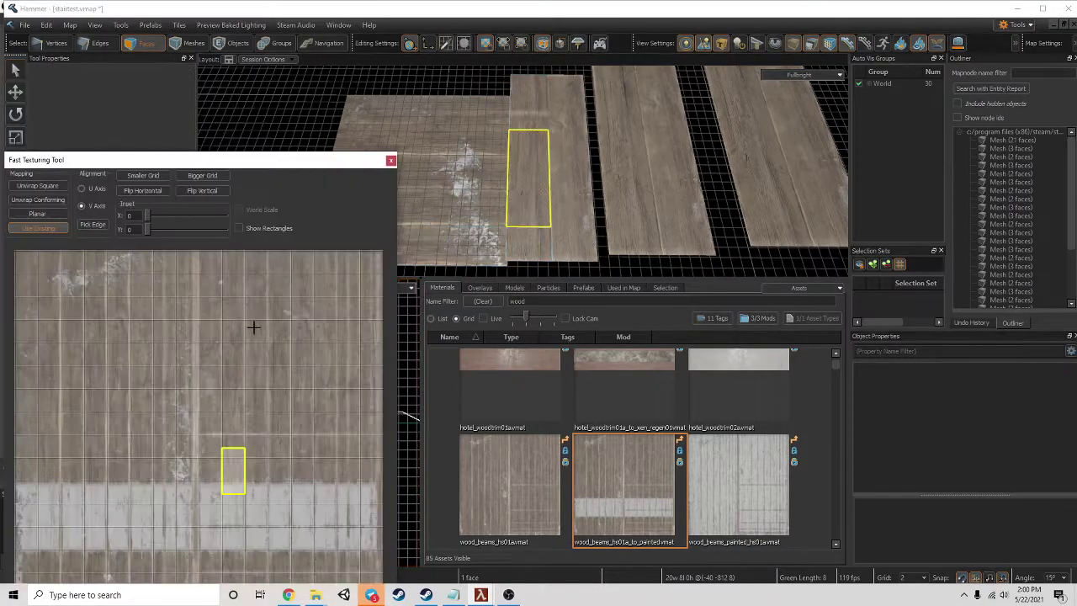
{"action": "left_click_drag", "start_coordinate": [229, 454], "coordinate": [113, 392]}
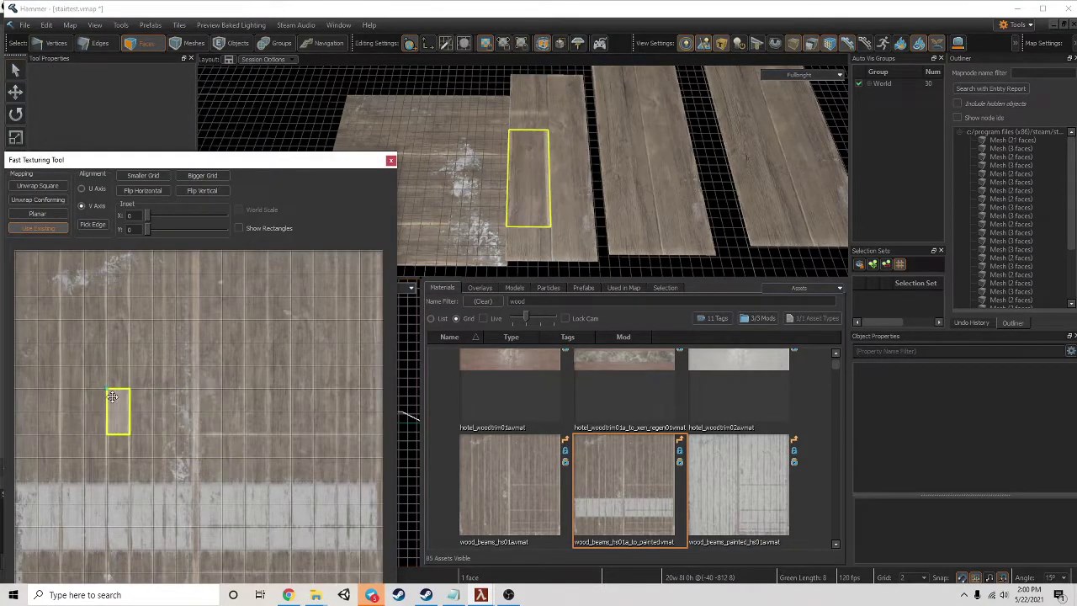
{"action": "key", "text": "Return"}
- Shift the near board of the first tread's front plank to another unpainted beam area, keeping the Use Existing mapping
{"action": "left_click", "coordinate": [516, 240]}
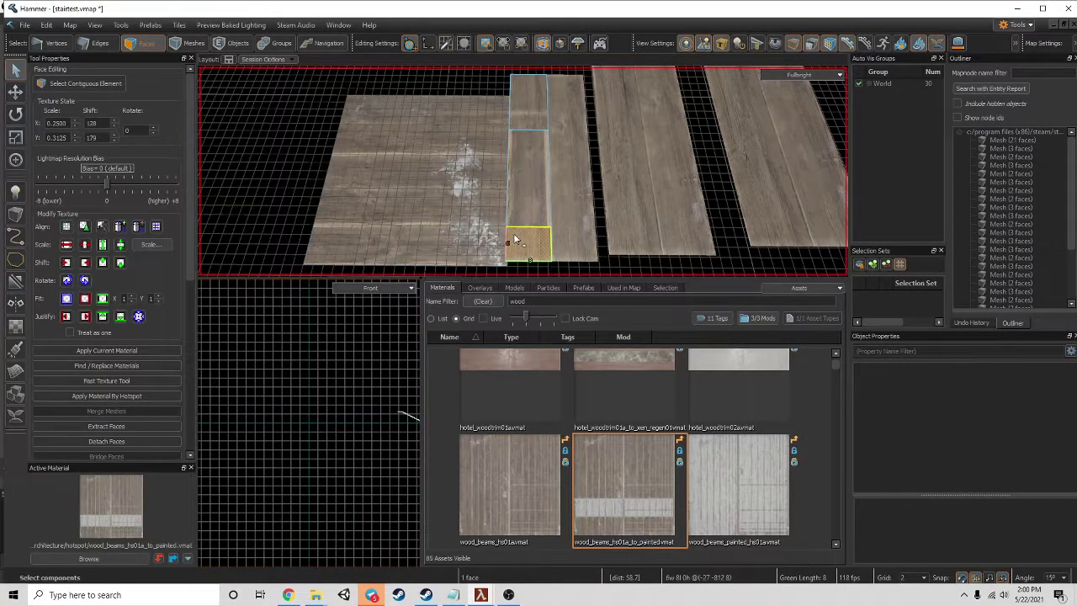
{"action": "left_click", "coordinate": [130, 379]}
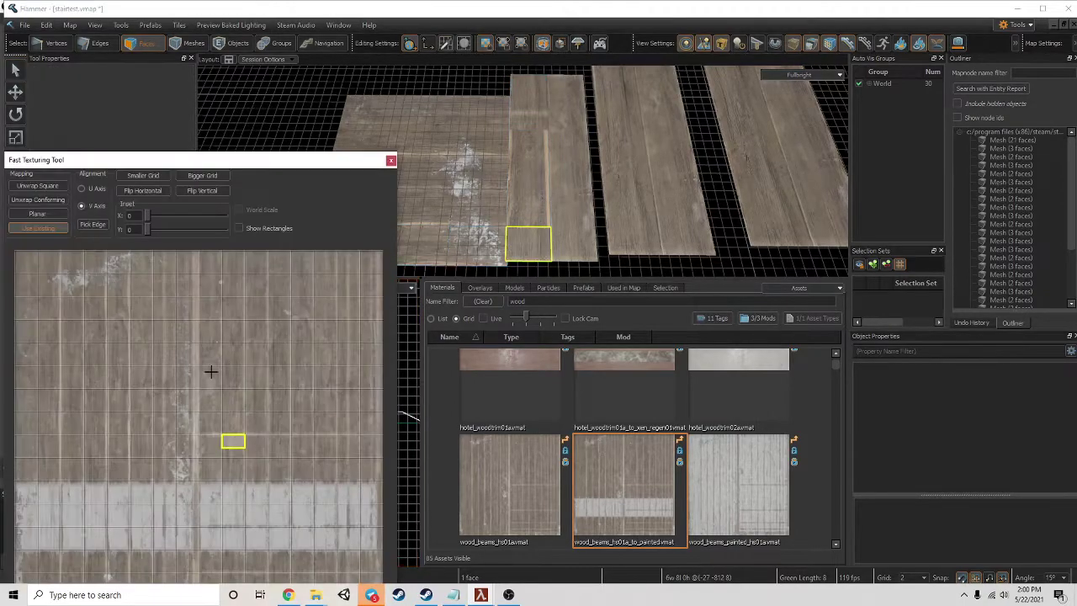
{"action": "left_click_drag", "start_coordinate": [226, 433], "coordinate": [151, 341]}
{"action": "left_click", "coordinate": [37, 214]}
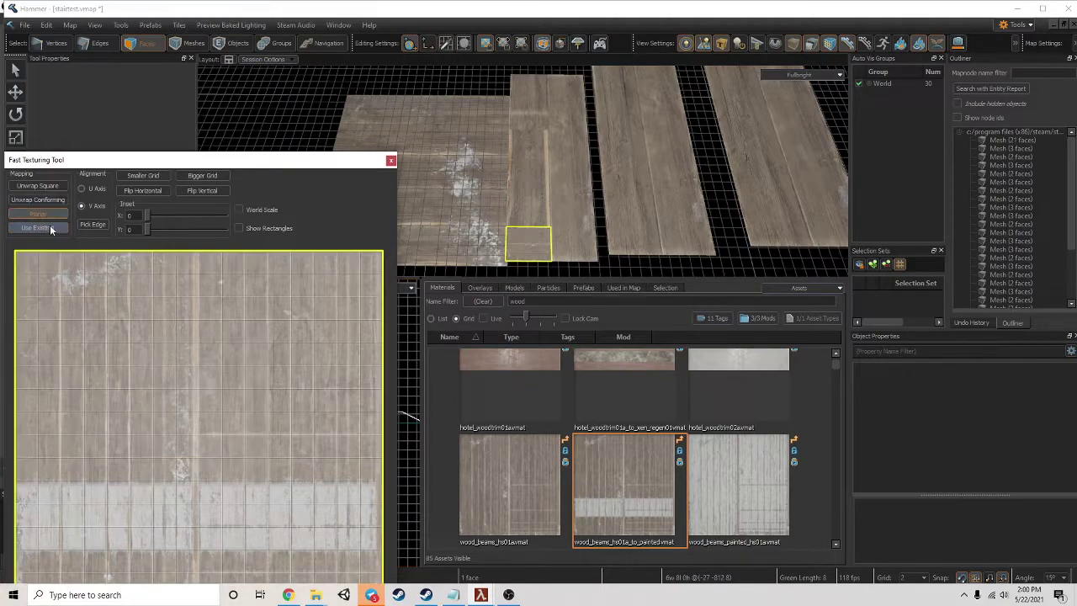
{"action": "left_click", "coordinate": [50, 227]}
{"action": "left_click_drag", "start_coordinate": [236, 441], "coordinate": [100, 358]}
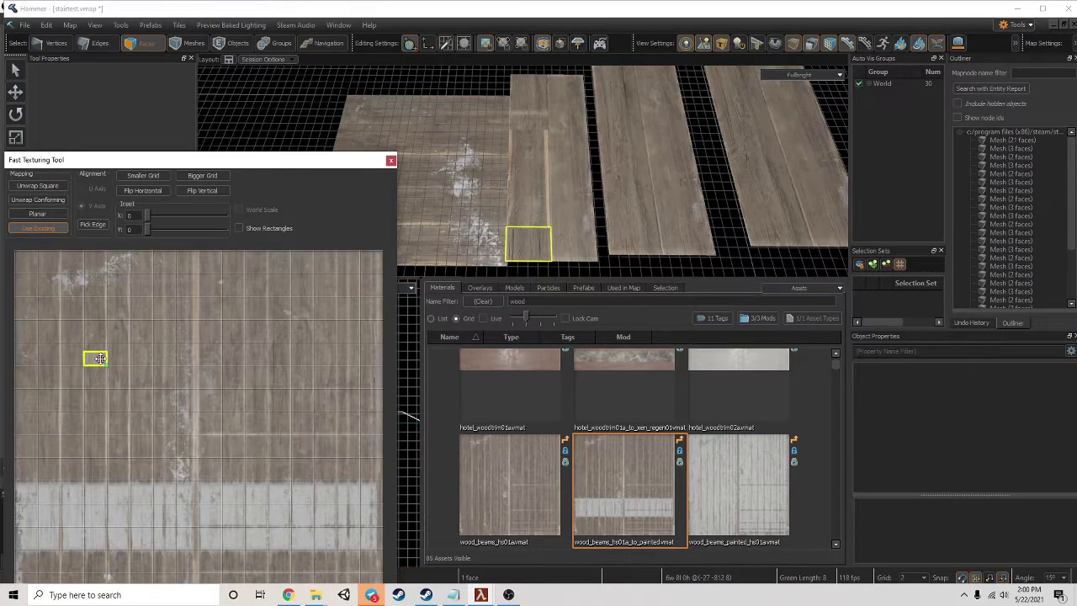
{"action": "left_click", "coordinate": [392, 159]}
- Shift the existing texture mapping of the near board of the first tread's back plank to a different unpainted beam area
{"action": "left_click", "coordinate": [553, 199]}
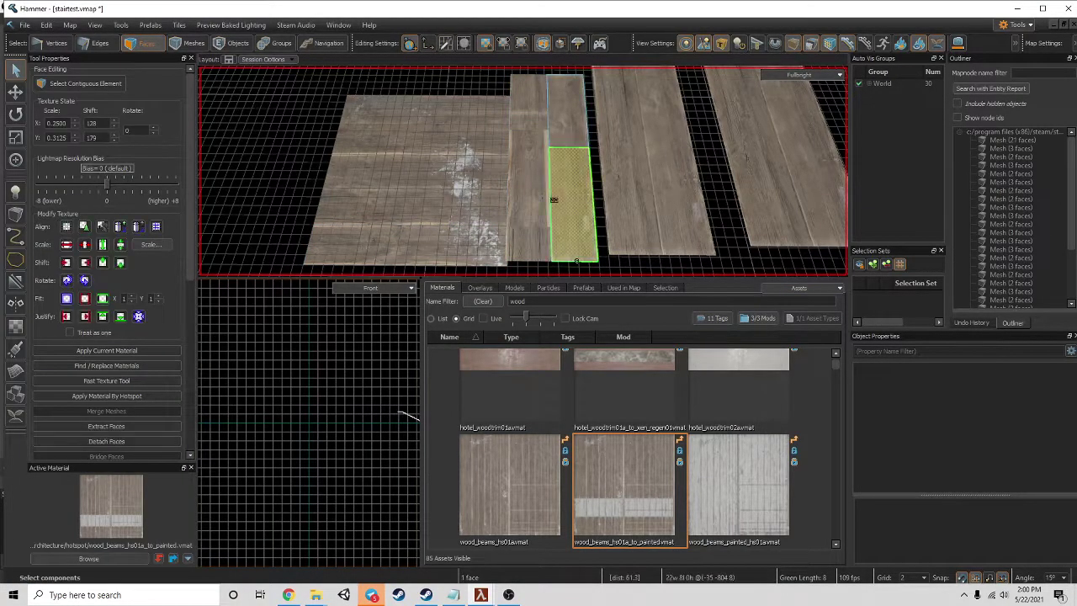
{"action": "right_click_drag", "start_coordinate": [553, 200], "coordinate": [569, 199]}
{"action": "scroll", "coordinate": [569, 199], "scroll_direction": "down", "scroll_amount": 3}
{"action": "right_click_drag", "start_coordinate": [454, 194], "coordinate": [522, 171]}
{"action": "scroll", "coordinate": [125, 407], "scroll_direction": "down", "scroll_amount": 1}
{"action": "right_click_drag", "start_coordinate": [629, 177], "coordinate": [629, 177]}
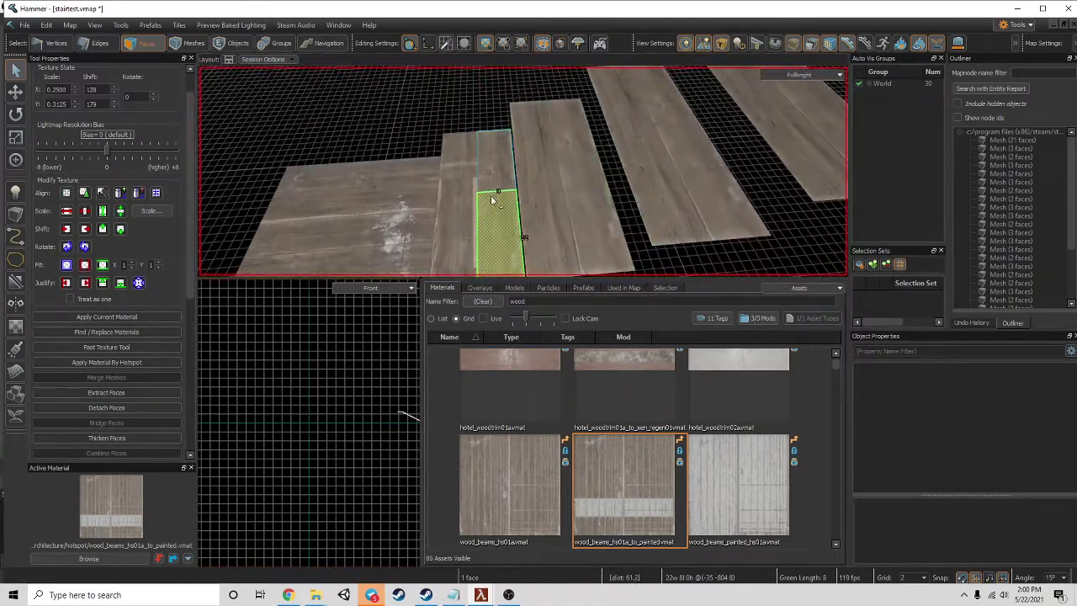
{"action": "scroll", "coordinate": [123, 379], "scroll_direction": "down", "scroll_amount": 2}
{"action": "scroll", "coordinate": [123, 406], "scroll_direction": "down", "scroll_amount": 3}
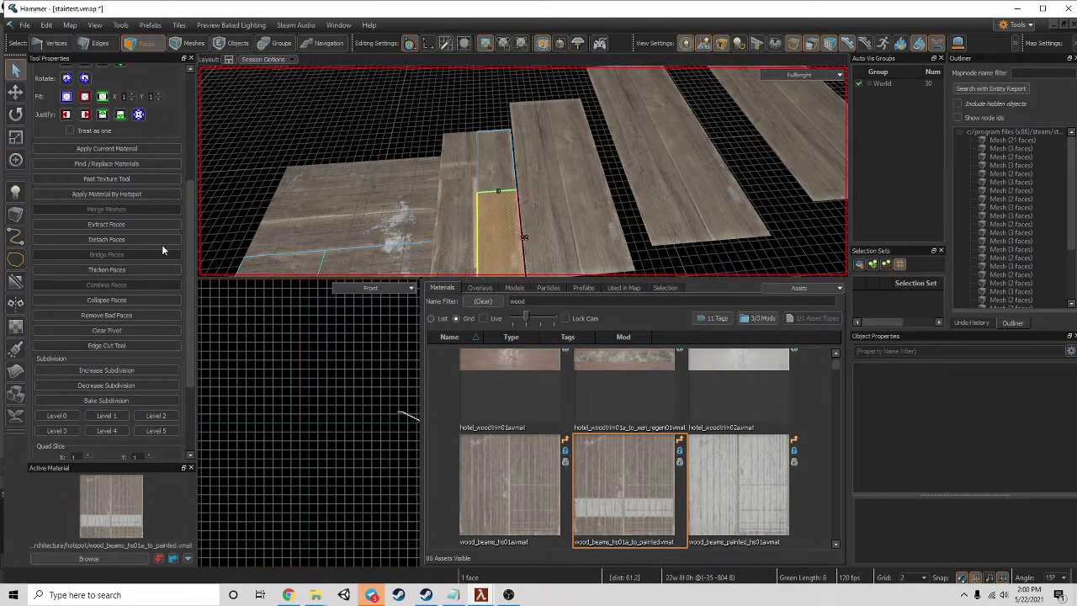
{"action": "scroll", "coordinate": [113, 354], "scroll_direction": "down", "scroll_amount": 3}
{"action": "scroll", "coordinate": [108, 409], "scroll_direction": "up", "scroll_amount": 5}
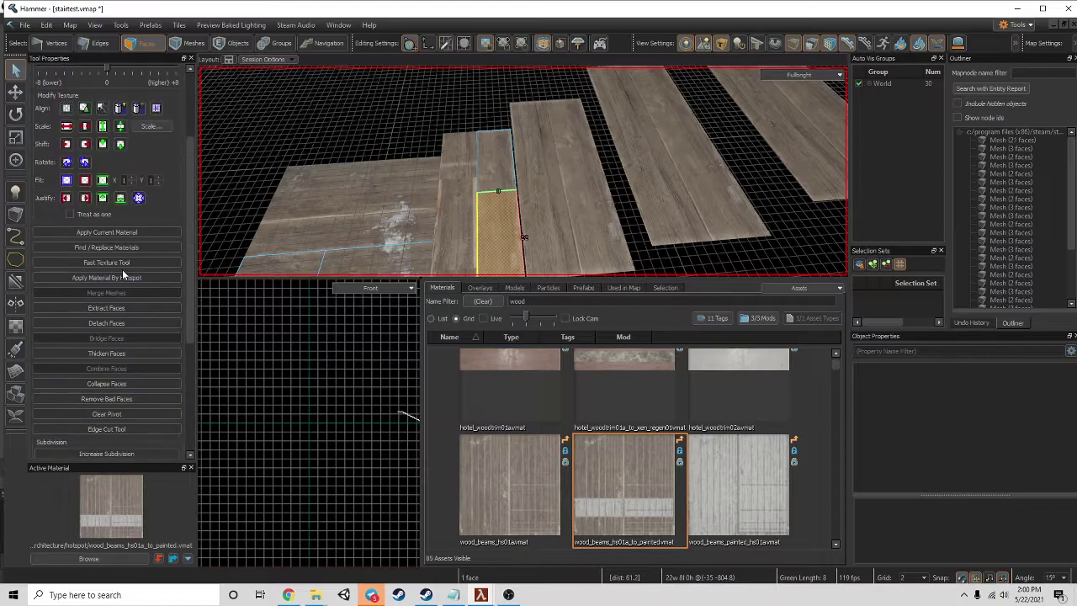
{"action": "left_click", "coordinate": [106, 263]}
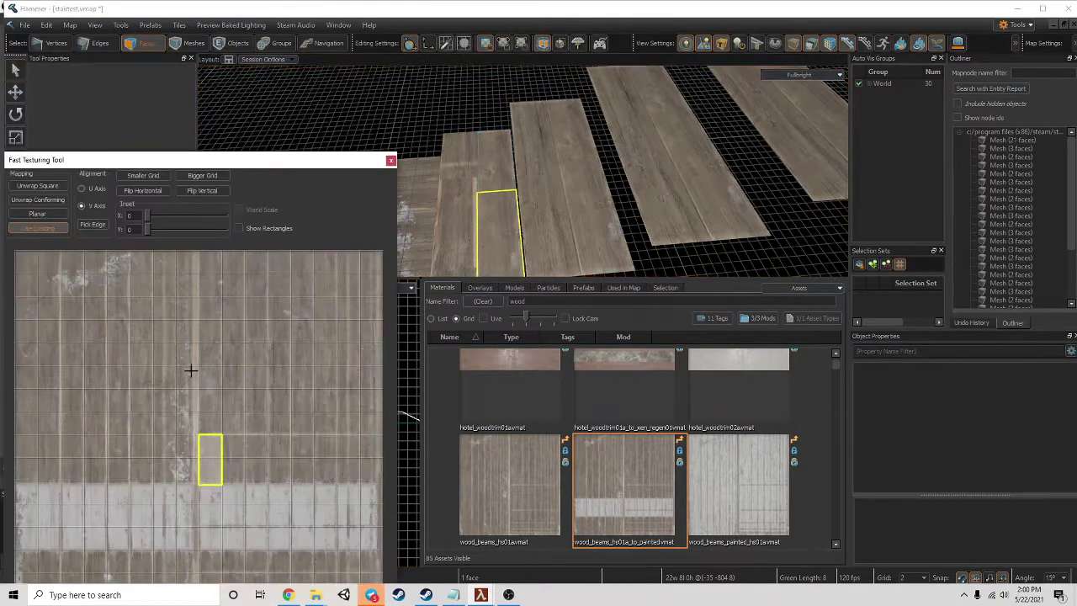
{"action": "left_click_drag", "start_coordinate": [207, 446], "coordinate": [138, 388]}
{"action": "key", "text": "Escape"}
- Remap the middle board of the first tread's front plank to the beam area just below the white scuffed patch
{"action": "left_click", "coordinate": [498, 157]}
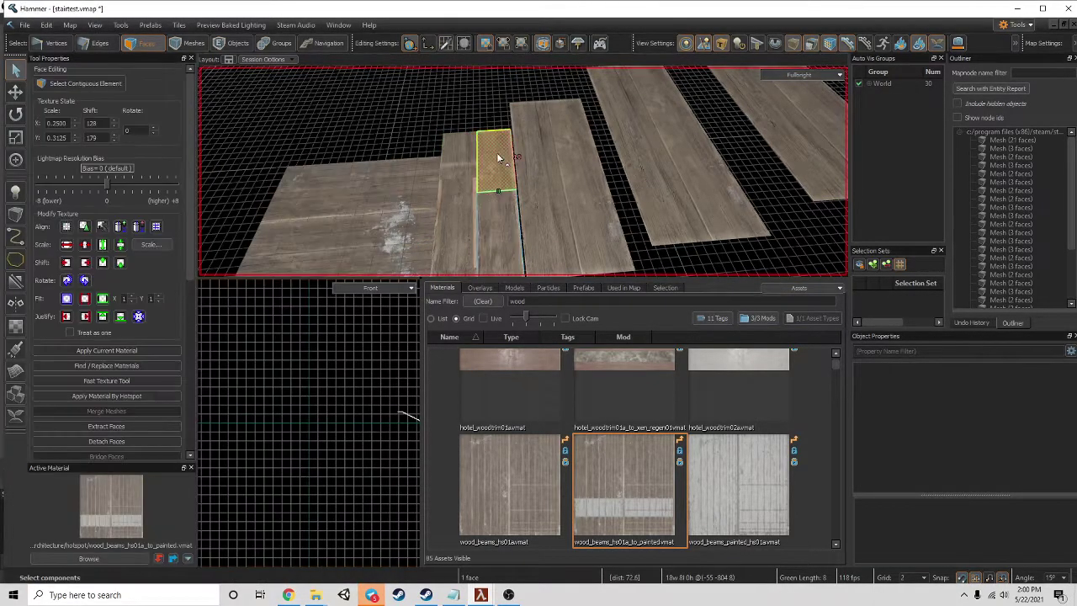
{"action": "left_click", "coordinate": [552, 177]}
{"action": "right_click_drag", "start_coordinate": [497, 202], "coordinate": [522, 171]}
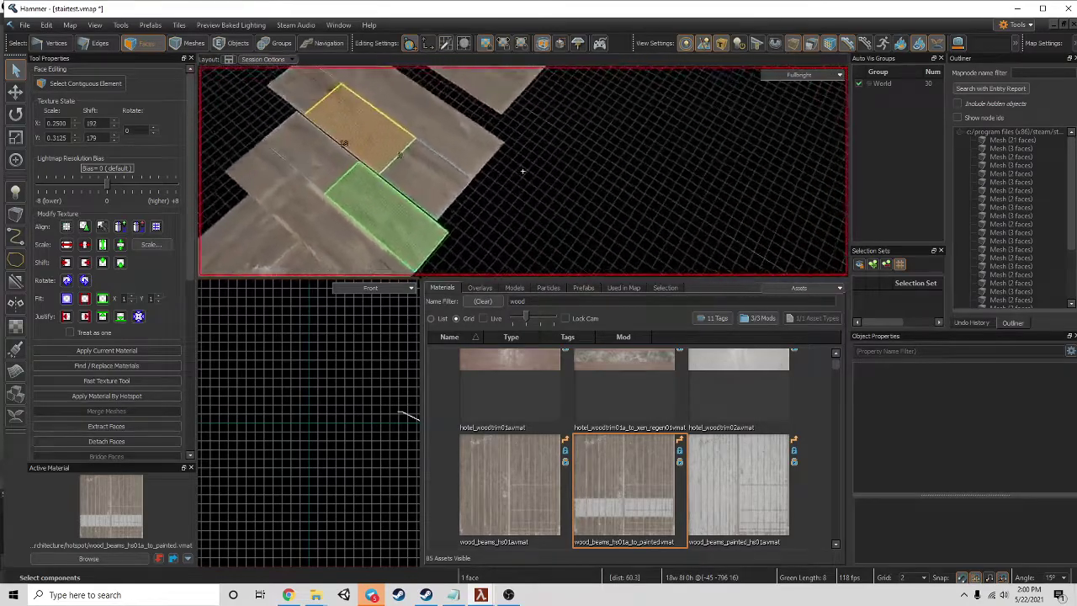
{"action": "key", "text": "w"}
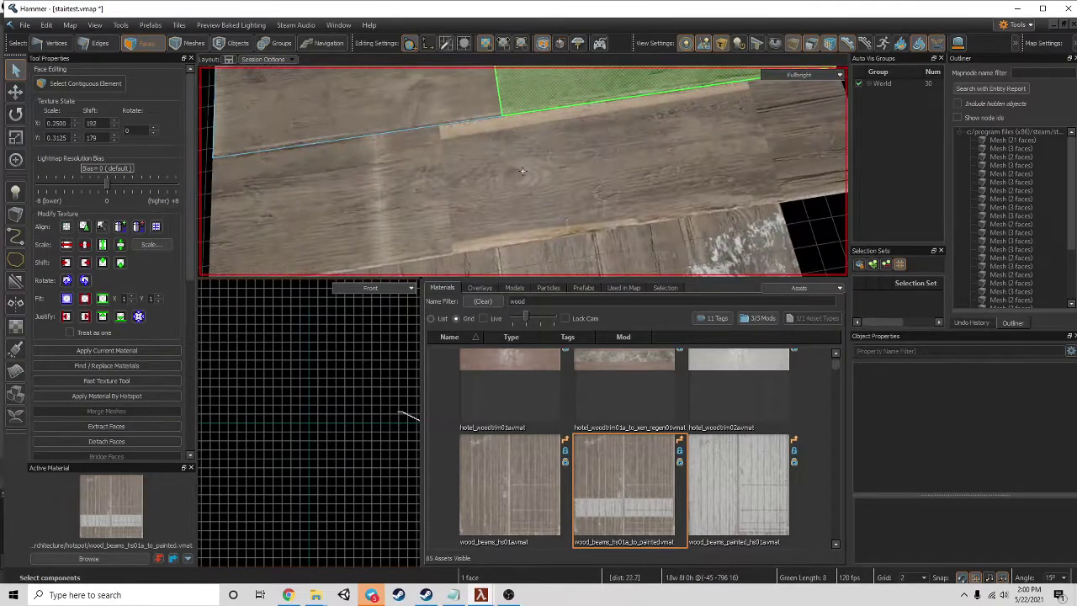
{"action": "key", "text": "z"}
{"action": "left_click", "coordinate": [528, 205]}
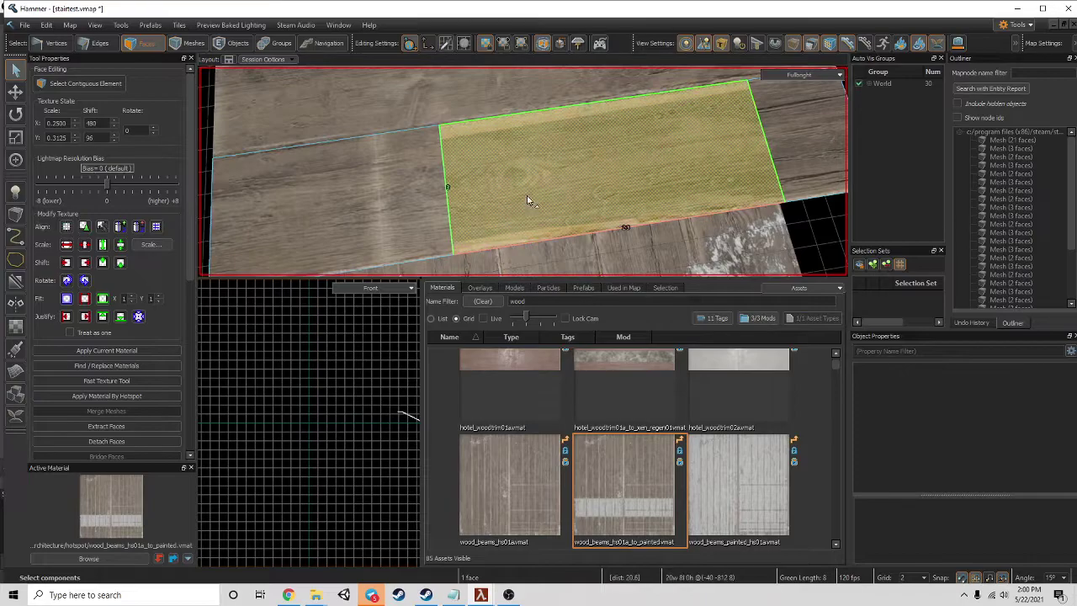
{"action": "key", "text": "s"}
{"action": "left_click", "coordinate": [452, 108]}
{"action": "right_click", "coordinate": [451, 109]}
{"action": "left_click", "coordinate": [553, 160]}
{"action": "left_click", "coordinate": [502, 166]}
{"action": "scroll", "coordinate": [507, 166], "scroll_direction": "up", "scroll_amount": 5}
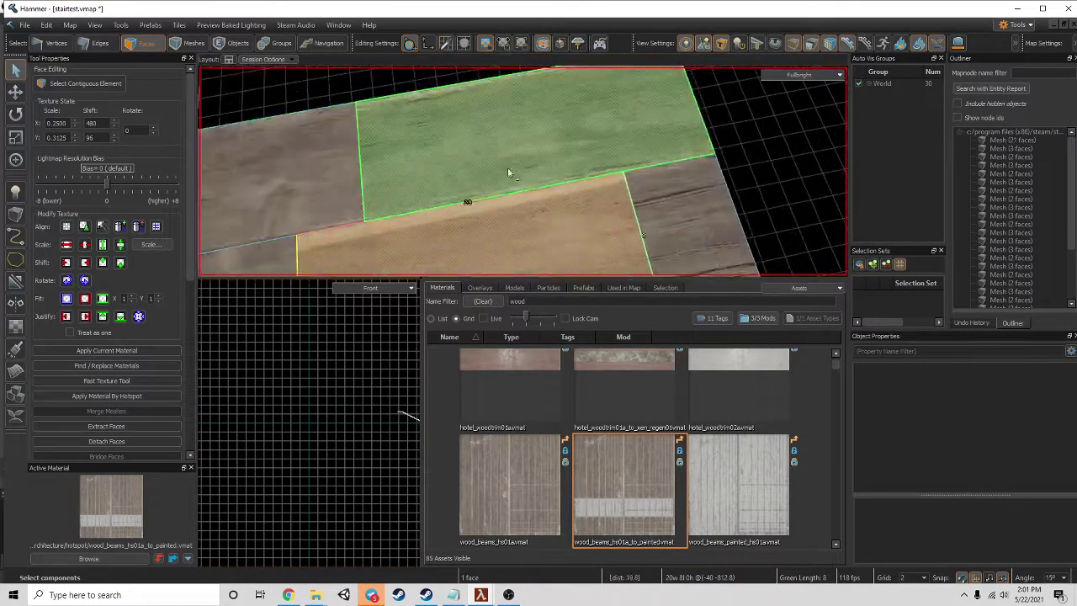
{"action": "scroll", "coordinate": [519, 166], "scroll_direction": "down", "scroll_amount": 3}
{"action": "left_click", "coordinate": [136, 380]}
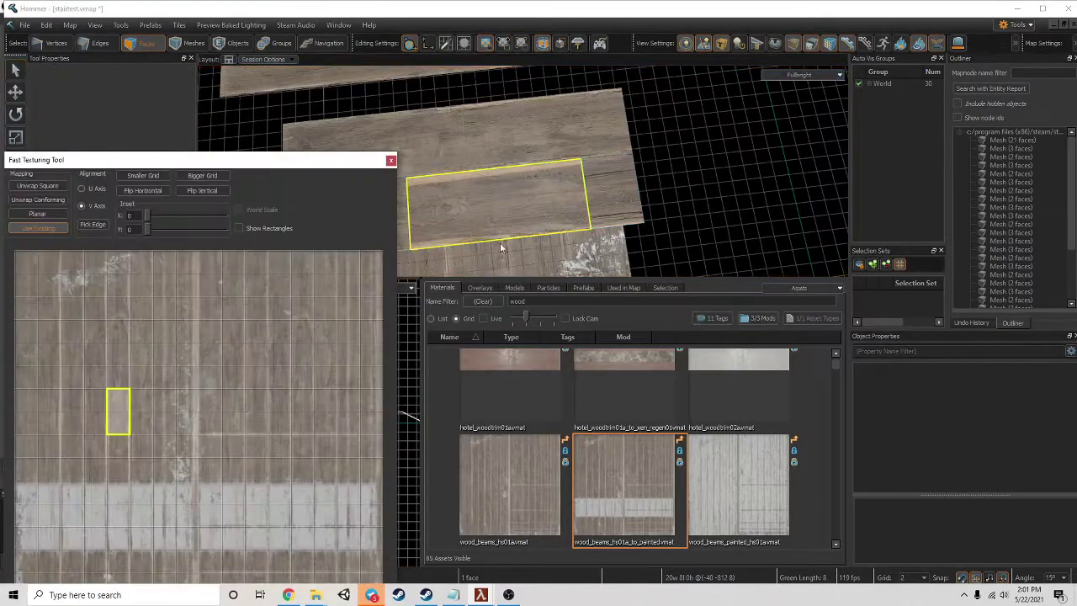
{"action": "left_click_drag", "start_coordinate": [123, 414], "coordinate": [82, 329]}
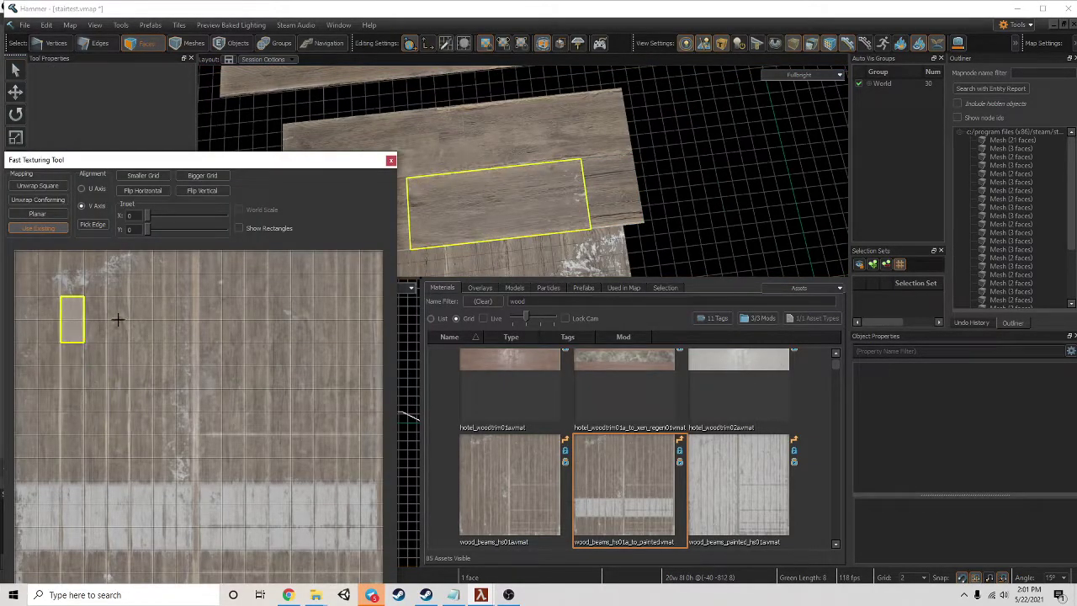
{"action": "left_click", "coordinate": [391, 159]}
- Shift the near board of the second tread's front plank higher along the unpainted beams, keeping the Use Existing mapping
{"action": "mouse_move", "coordinate": [523, 170]}
{"action": "right_mouse_down"}
{"action": "mouse_move", "coordinate": [531, 160]}
{"action": "mouse_move", "coordinate": [518, 169]}
{"action": "right_mouse_up"}
{"action": "left_click", "coordinate": [465, 178]}
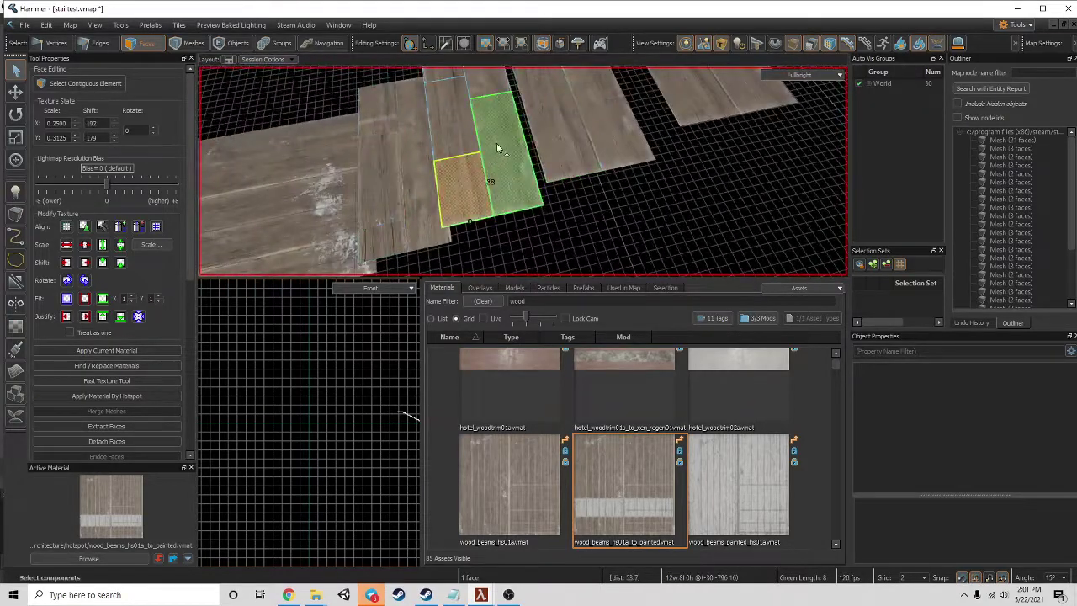
{"action": "scroll", "coordinate": [400, 155], "scroll_direction": "up", "scroll_amount": 3}
{"action": "left_click", "coordinate": [392, 199]}
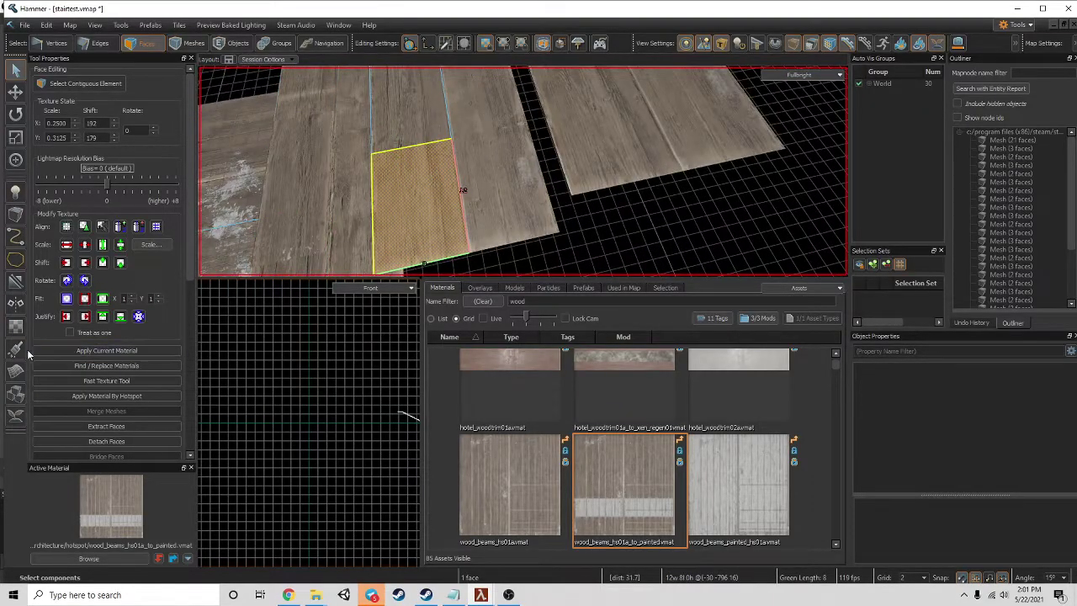
{"action": "left_click", "coordinate": [117, 377]}
{"action": "left_click_drag", "start_coordinate": [235, 450], "coordinate": [236, 374]}
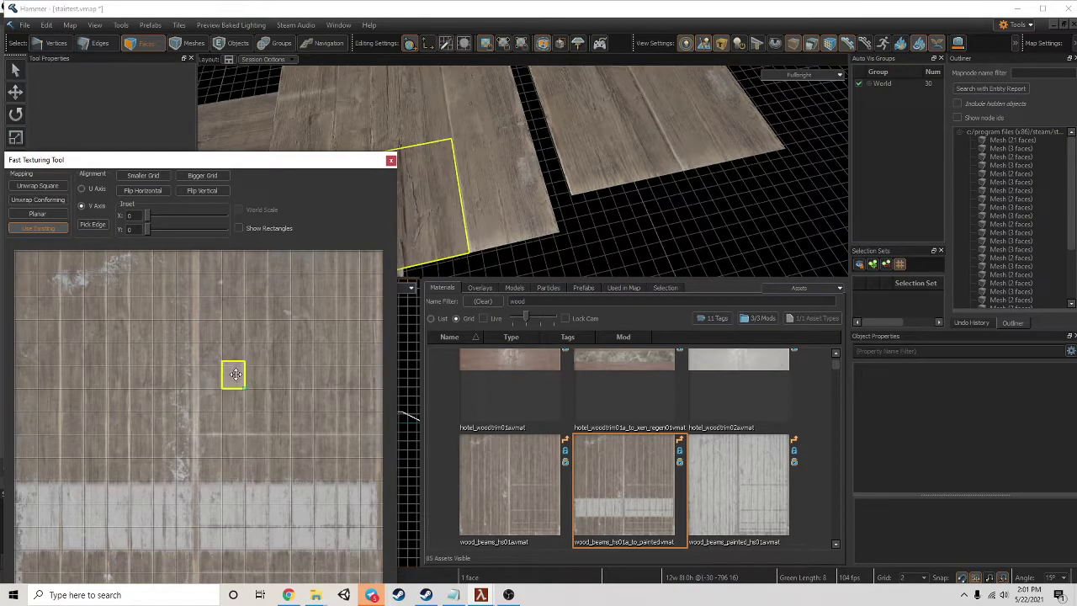
{"action": "left_click", "coordinate": [390, 160]}
- Move the existing mapping of the second tread's front-plank middle board to an unpainted beam area
{"action": "left_click", "coordinate": [497, 120]}
{"action": "right_click_drag", "start_coordinate": [453, 134], "coordinate": [498, 148]}
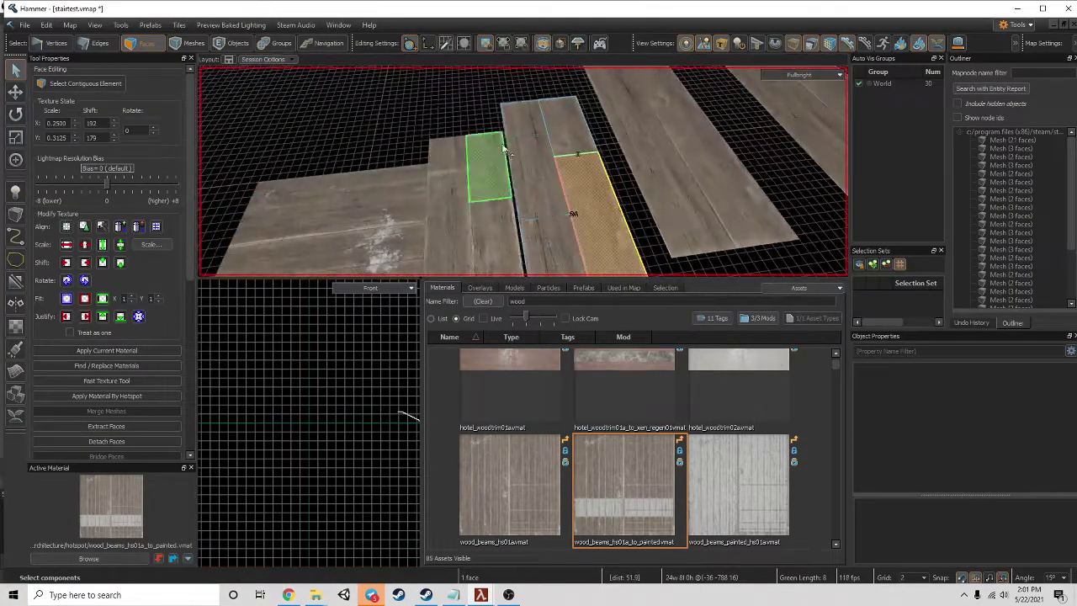
{"action": "left_click", "coordinate": [499, 148]}
{"action": "scroll", "coordinate": [125, 432], "scroll_direction": "down", "scroll_amount": 2}
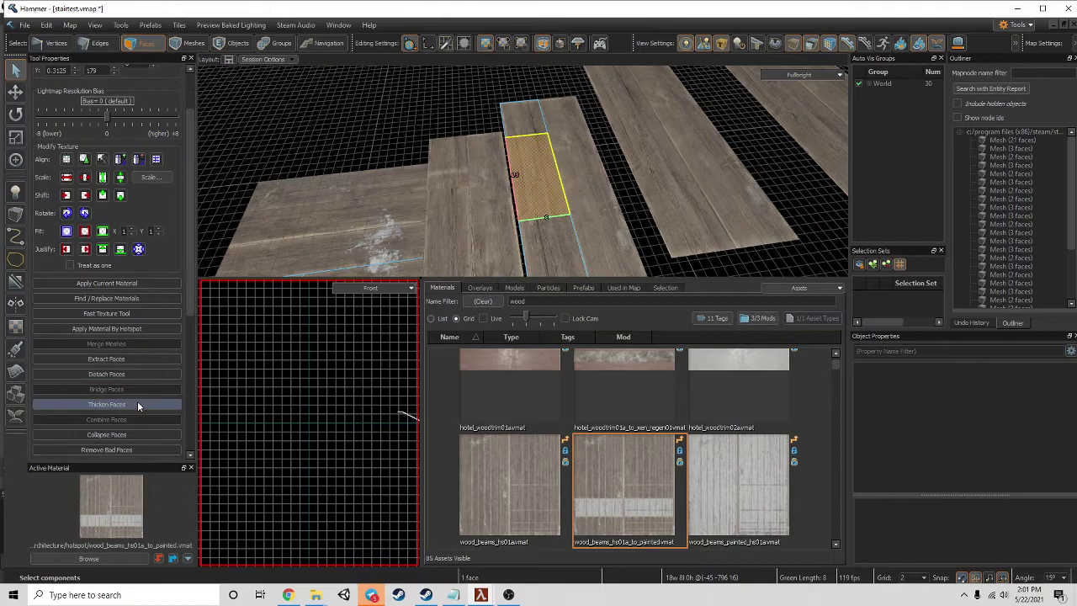
{"action": "scroll", "coordinate": [128, 427], "scroll_direction": "down", "scroll_amount": 1}
{"action": "left_click", "coordinate": [152, 279]}
{"action": "left_click_drag", "start_coordinate": [232, 486], "coordinate": [123, 380]}
{"action": "left_click", "coordinate": [391, 160]}
- Remap the near board of the second tread's back plank to the beam area just below the white scuffed patch
{"action": "left_click", "coordinate": [598, 193]}
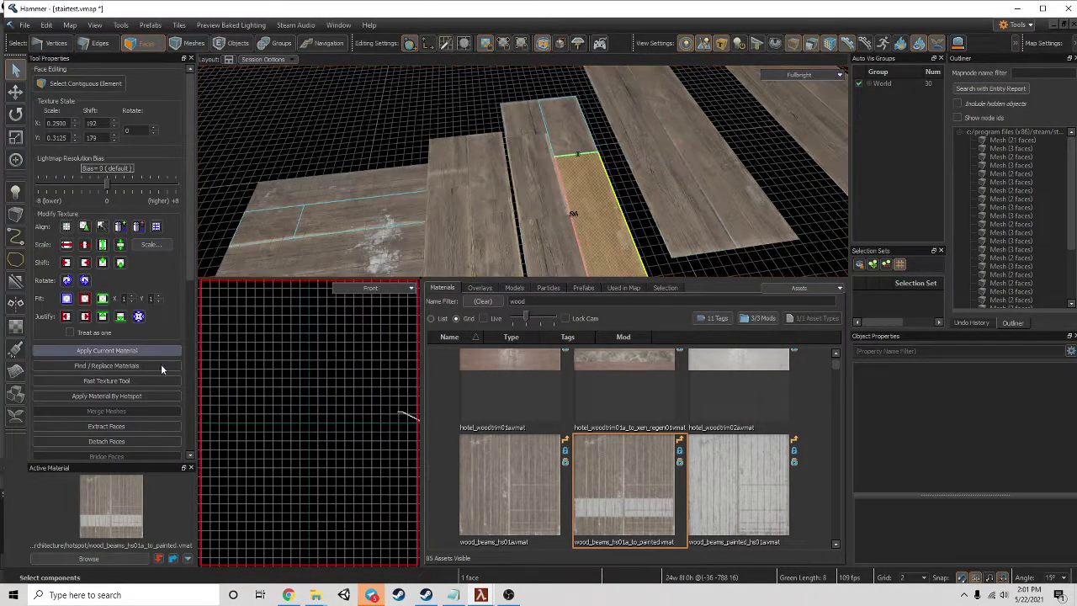
{"action": "scroll", "coordinate": [160, 370], "scroll_direction": "down", "scroll_amount": 2}
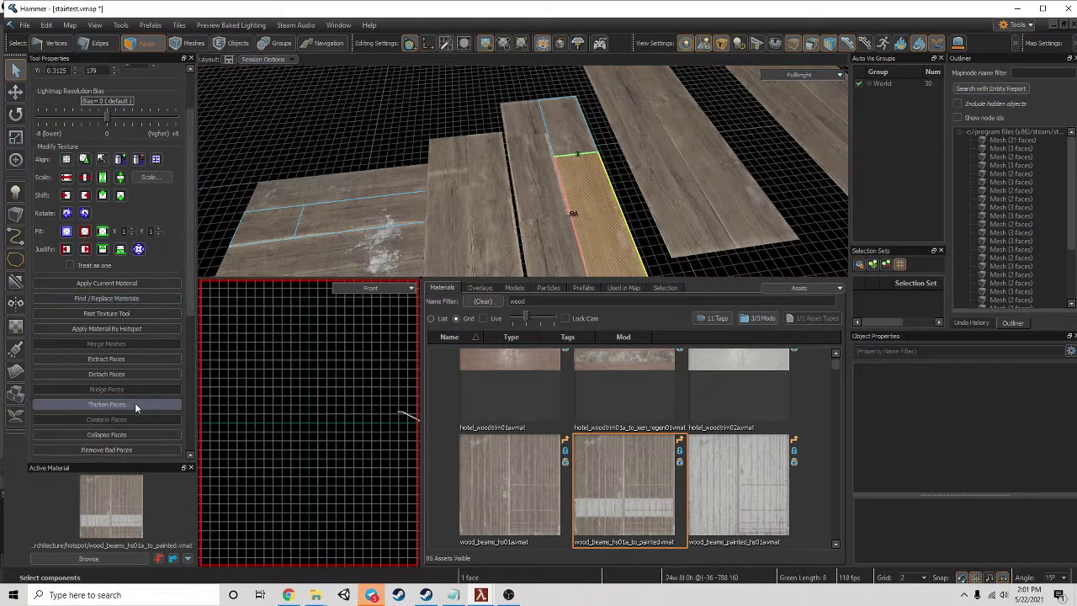
{"action": "left_click", "coordinate": [117, 314]}
{"action": "left_click_drag", "start_coordinate": [206, 455], "coordinate": [66, 313]}
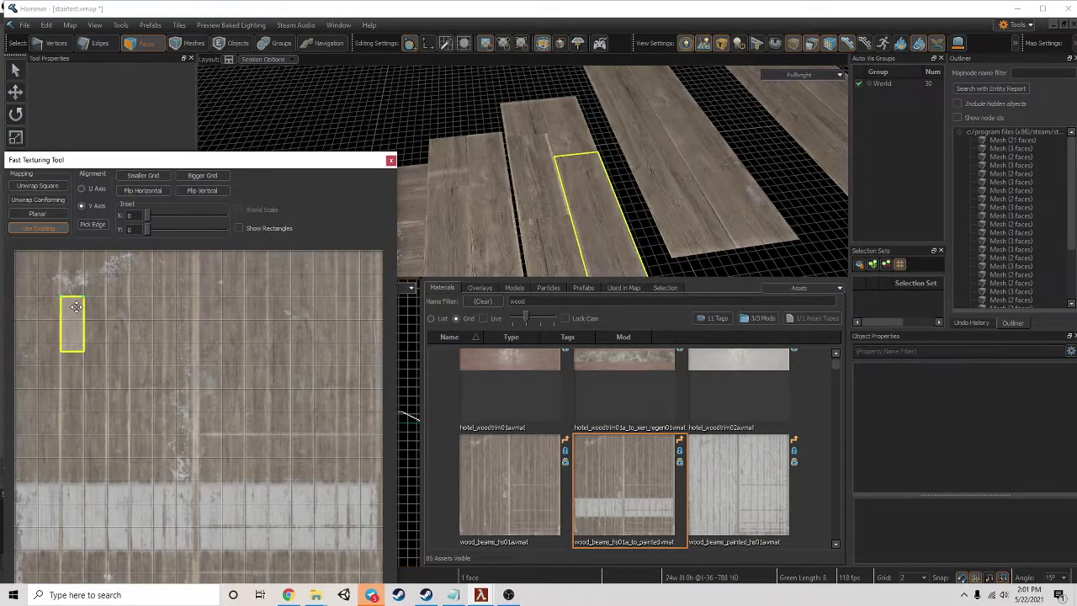
{"action": "left_click", "coordinate": [391, 159]}
- Try painting the white Channel 1 blend onto the second tread's front-plank middle board, limiting the paint to Selected Faces
{"action": "left_click", "coordinate": [569, 137]}
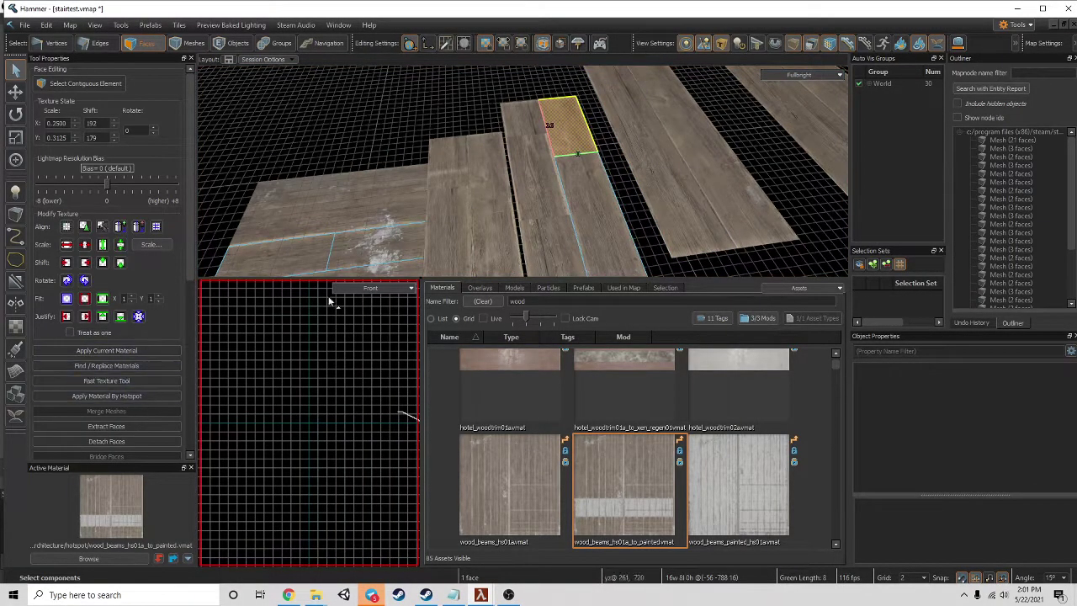
{"action": "left_click", "coordinate": [547, 240]}
{"action": "right_click_drag", "start_coordinate": [611, 160], "coordinate": [472, 212]}
{"action": "left_click", "coordinate": [543, 155]}
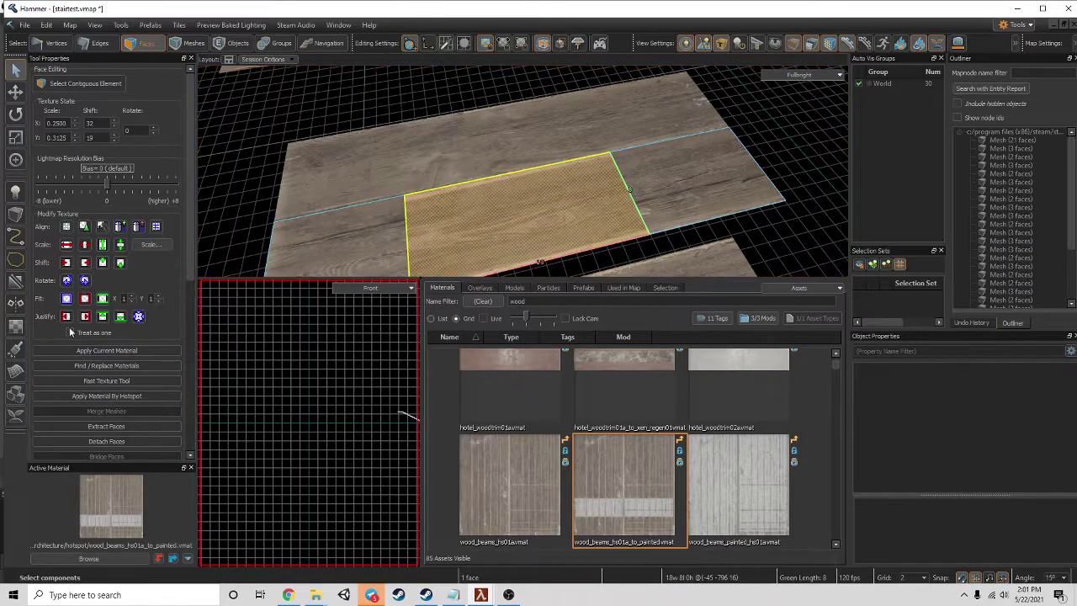
{"action": "left_click", "coordinate": [14, 352]}
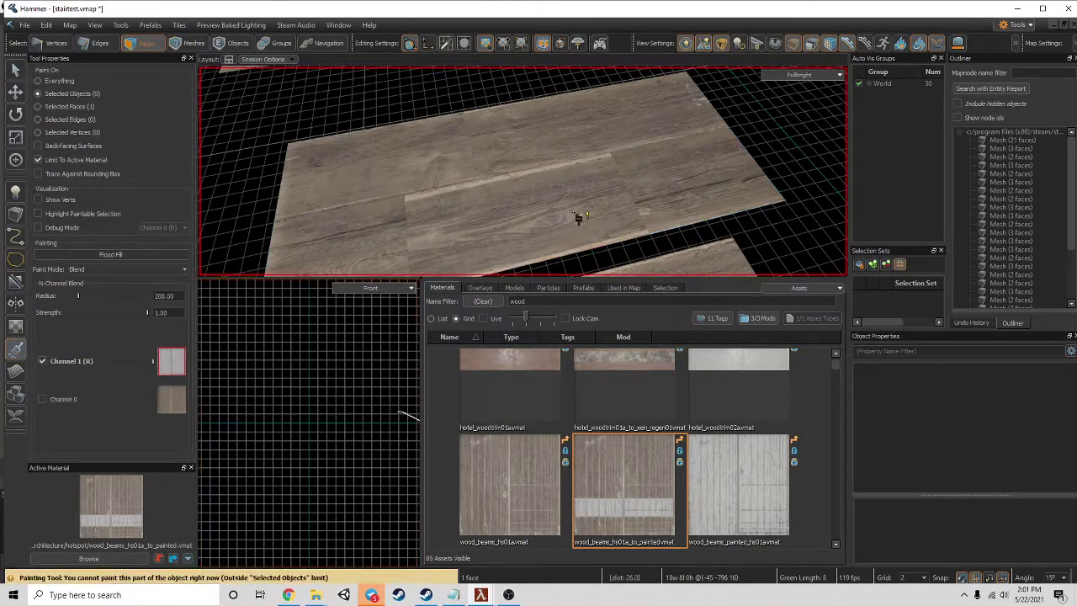
{"action": "left_click", "coordinate": [74, 106]}
{"action": "left_click", "coordinate": [484, 207]}
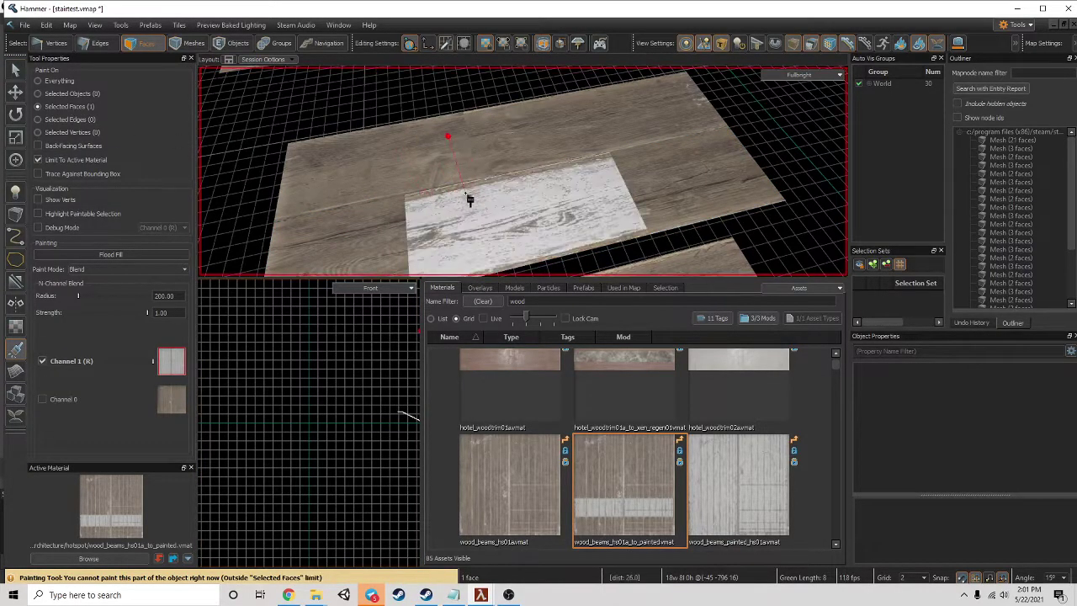
- Try a partial white blend on the same board with radius 10.00 and strength 0.41, and undo the painting
{"action": "left_click_drag", "start_coordinate": [78, 295], "coordinate": [73, 295]}
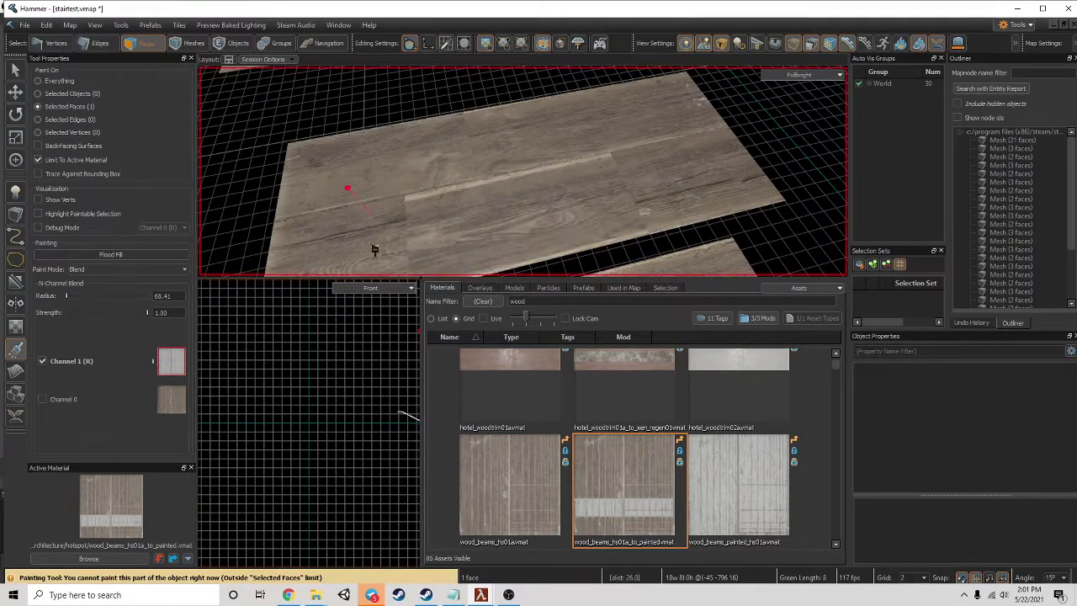
{"action": "left_click_drag", "start_coordinate": [143, 312], "coordinate": [100, 314]}
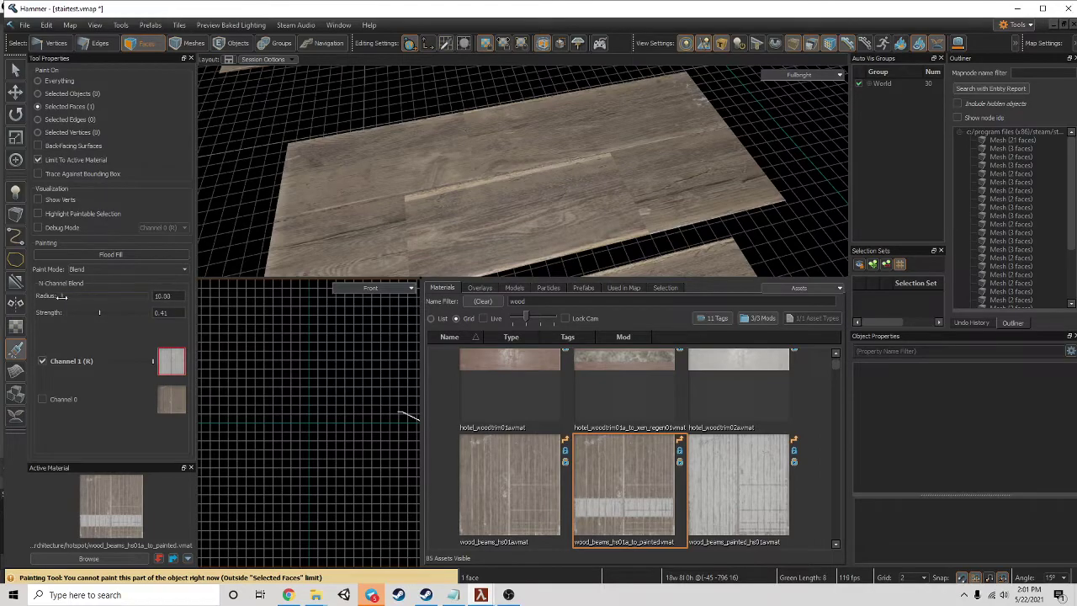
{"action": "left_click", "coordinate": [457, 224]}
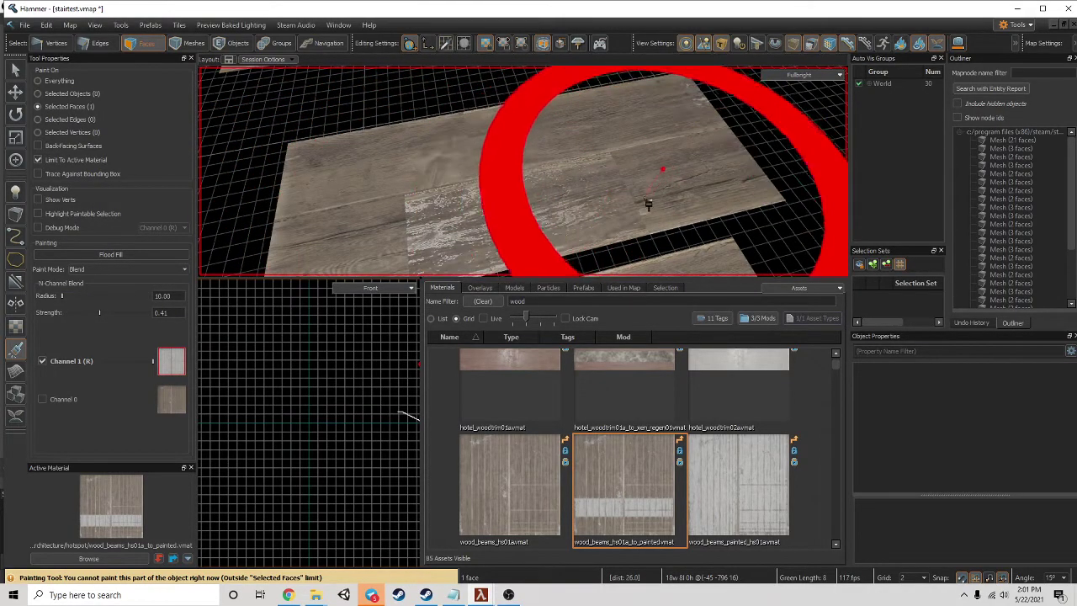
{"action": "key", "text": "shift+s"}
{"action": "left_click", "coordinate": [662, 199]}
{"action": "left_click", "coordinate": [646, 215]}
{"action": "mouse_move", "coordinate": [662, 198]}
{"action": "right_mouse_down"}
{"action": "mouse_move", "coordinate": [646, 215]}
{"action": "mouse_move", "coordinate": [522, 171]}
{"action": "right_mouse_up"}
{"action": "key", "text": "ctrl+z"}
{"action": "key", "text": "ctrl+z"}
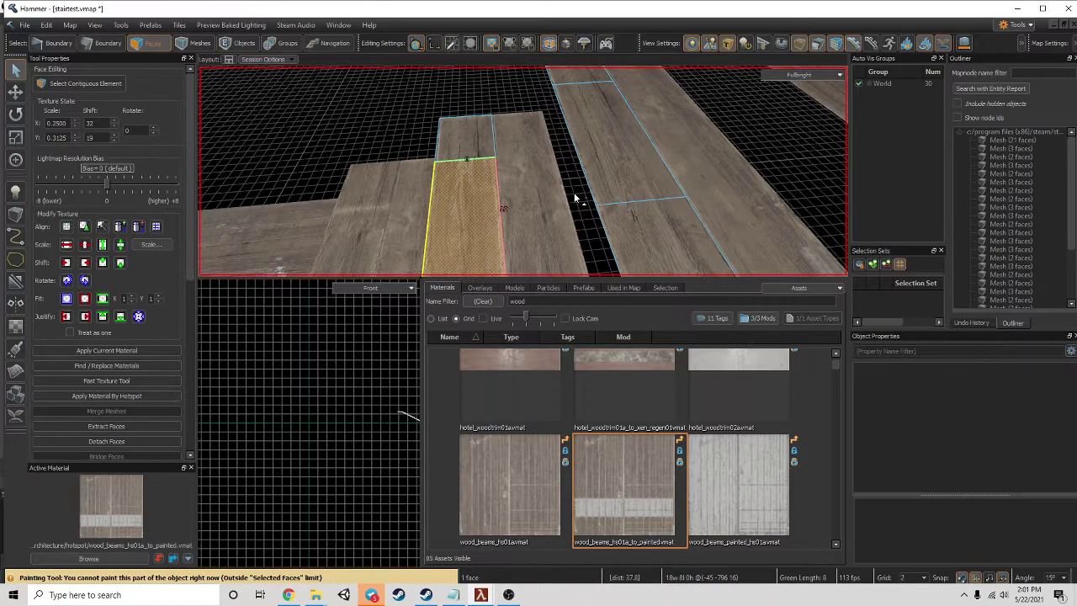
{"action": "right_click_drag", "start_coordinate": [479, 172], "coordinate": [479, 172]}
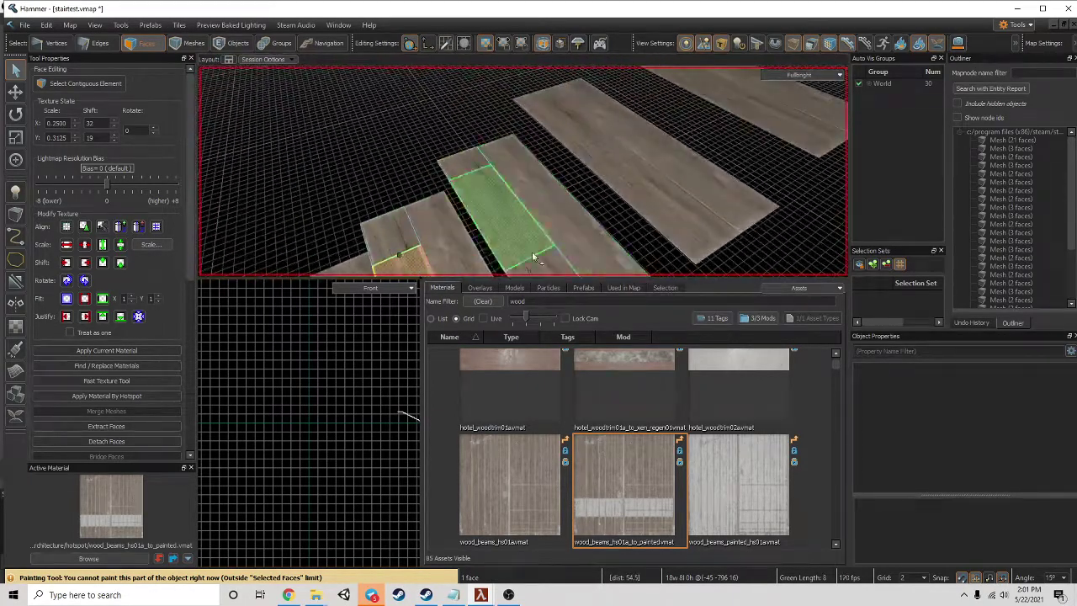
{"action": "left_click", "coordinate": [508, 594]}
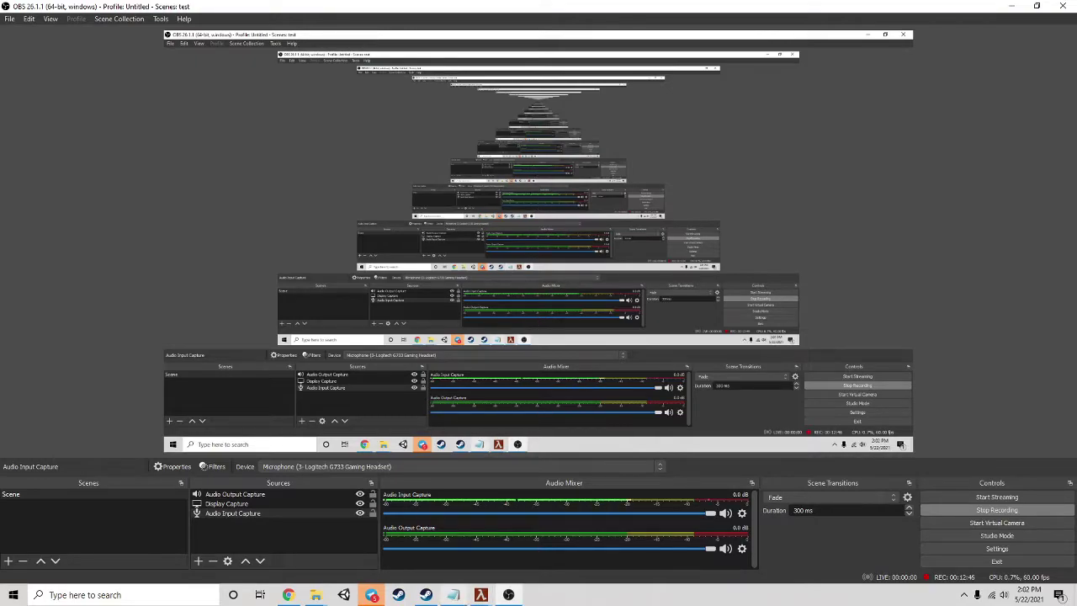
{"action": "mouse_move", "coordinate": [482, 594]}
{"action": "left_click", "coordinate": [600, 547]}
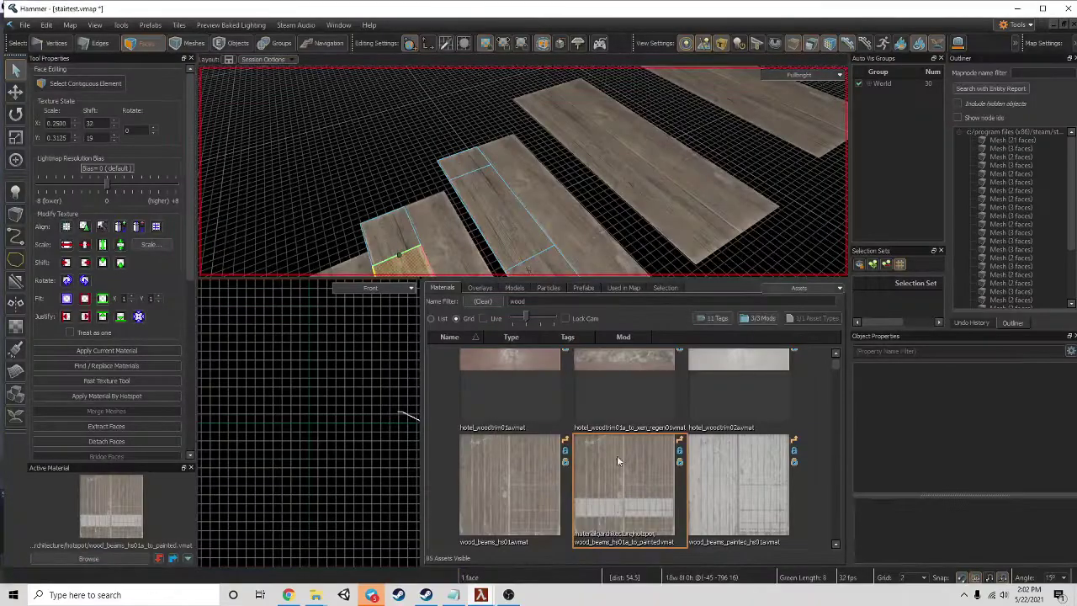
- Shift the existing mapping of the near board of the third tread's front plank higher along the unpainted beams
{"action": "left_click", "coordinate": [583, 141]}
{"action": "right_click_drag", "start_coordinate": [582, 141], "coordinate": [582, 141]}
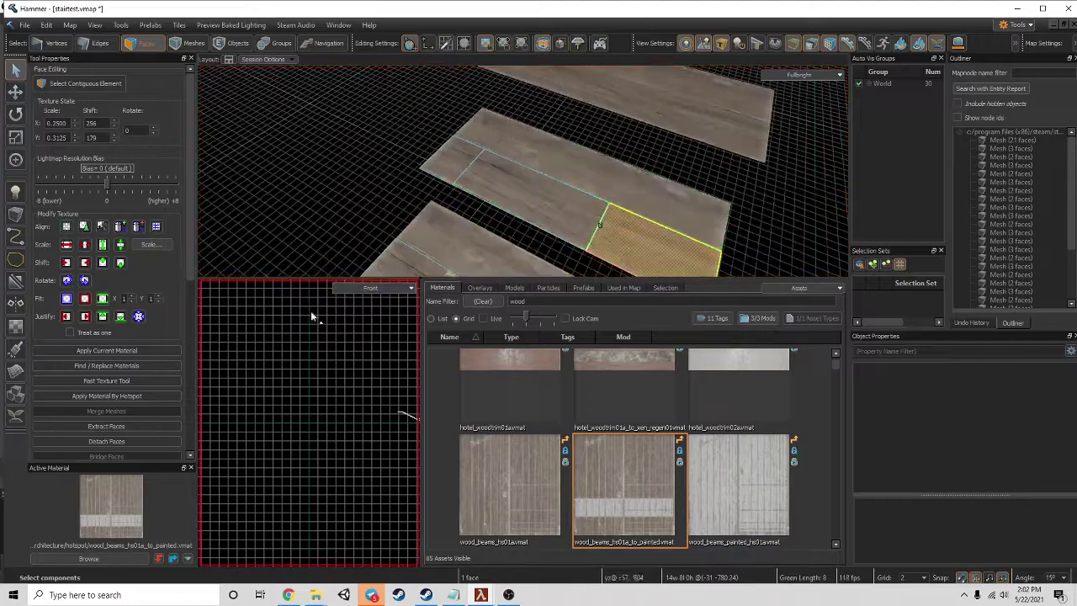
{"action": "left_click", "coordinate": [150, 380]}
{"action": "left_click_drag", "start_coordinate": [232, 457], "coordinate": [237, 354]}
{"action": "key", "text": "Escape"}
- Remap the far board of the third tread's front plank to the unpainted beam just below the white scuffed patch
{"action": "left_click", "coordinate": [550, 199]}
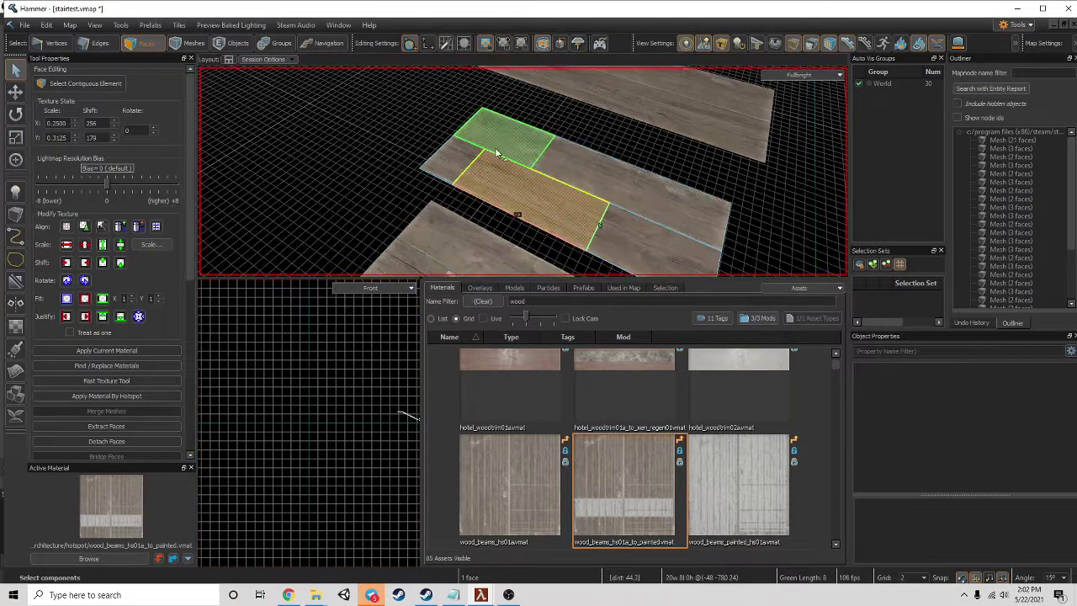
{"action": "left_click", "coordinate": [450, 158]}
{"action": "scroll", "coordinate": [141, 436], "scroll_direction": "down", "scroll_amount": 1}
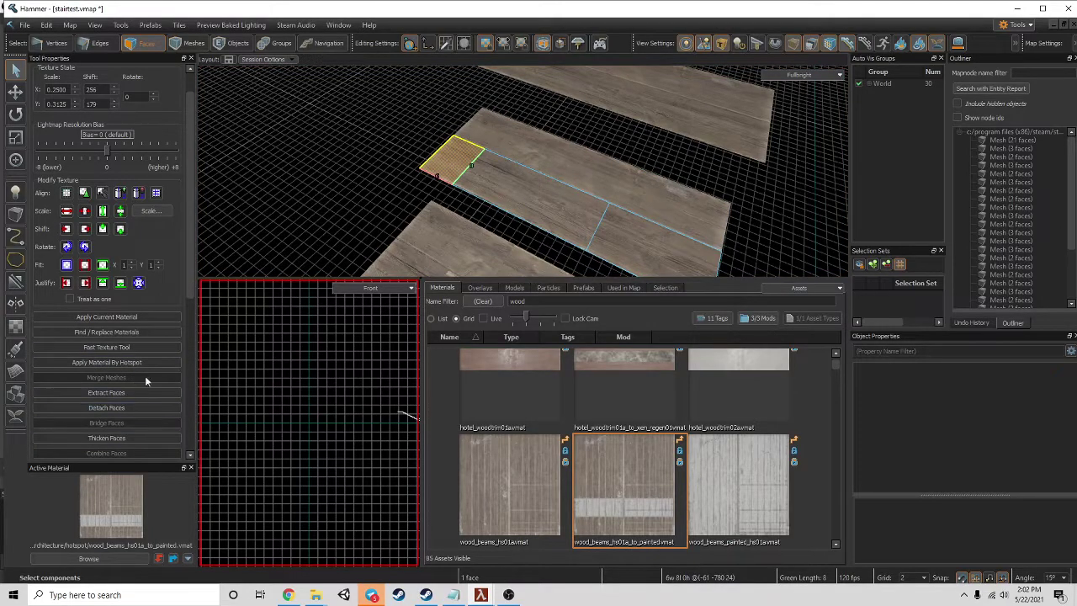
{"action": "left_click", "coordinate": [148, 348]}
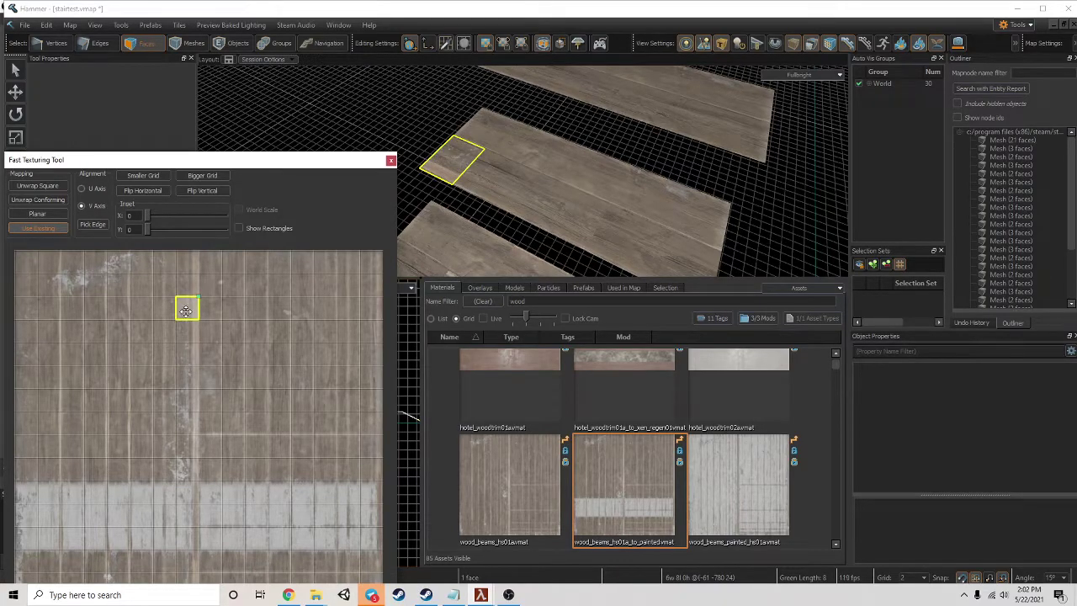
{"action": "left_click_drag", "start_coordinate": [185, 310], "coordinate": [177, 313]}
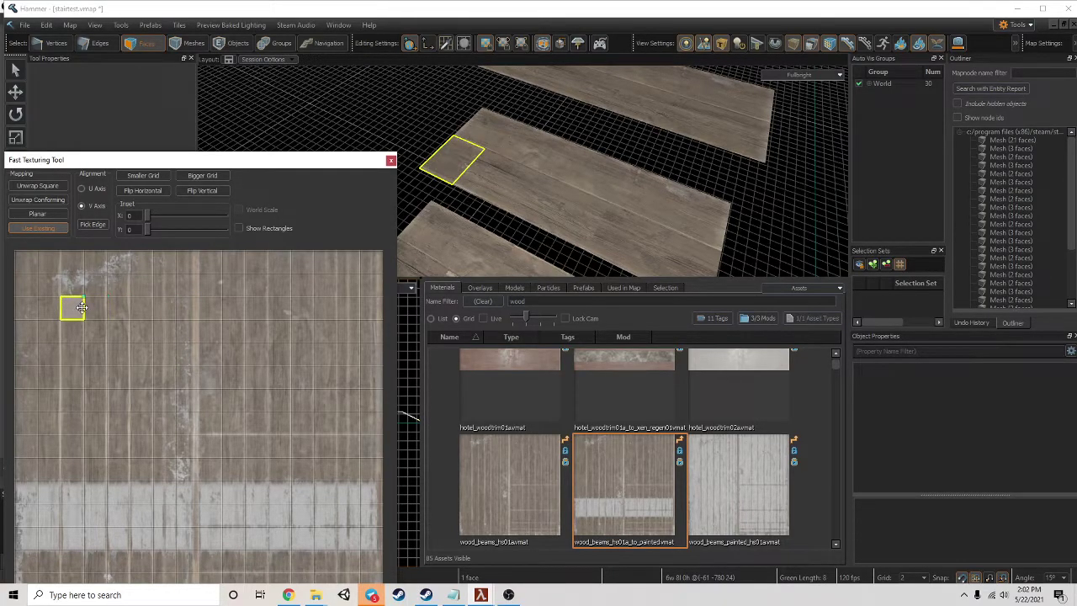
{"action": "left_click_drag", "start_coordinate": [136, 307], "coordinate": [151, 309]}
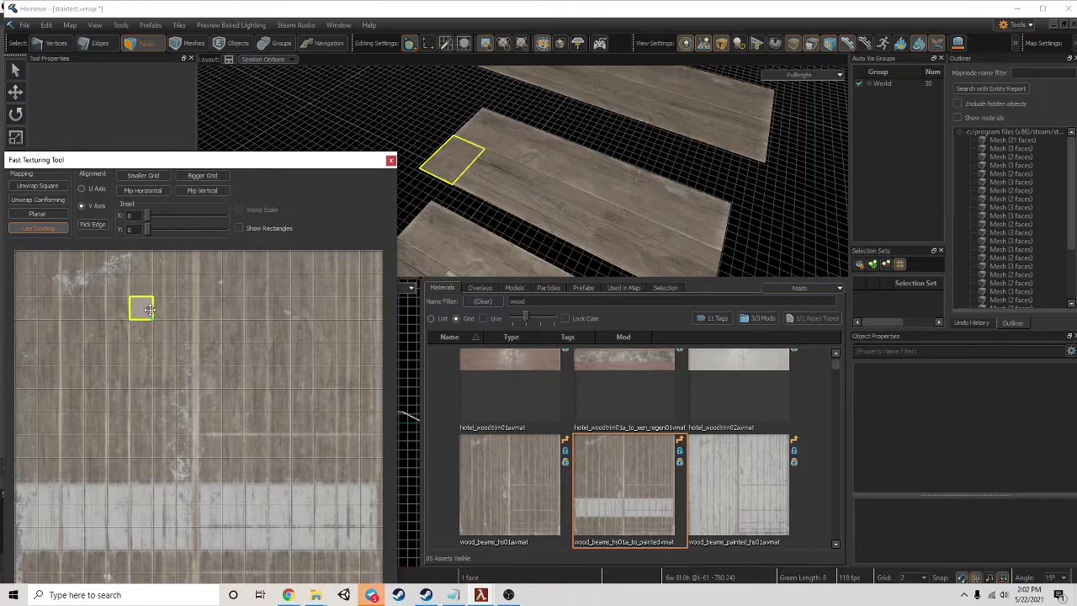
{"action": "key", "text": "Escape"}
- Remap the near board of the third tread's back plank to an upper unpainted beam right of the texture's centre seam
{"action": "left_click", "coordinate": [564, 164]}
{"action": "scroll", "coordinate": [112, 363], "scroll_direction": "down", "scroll_amount": 1}
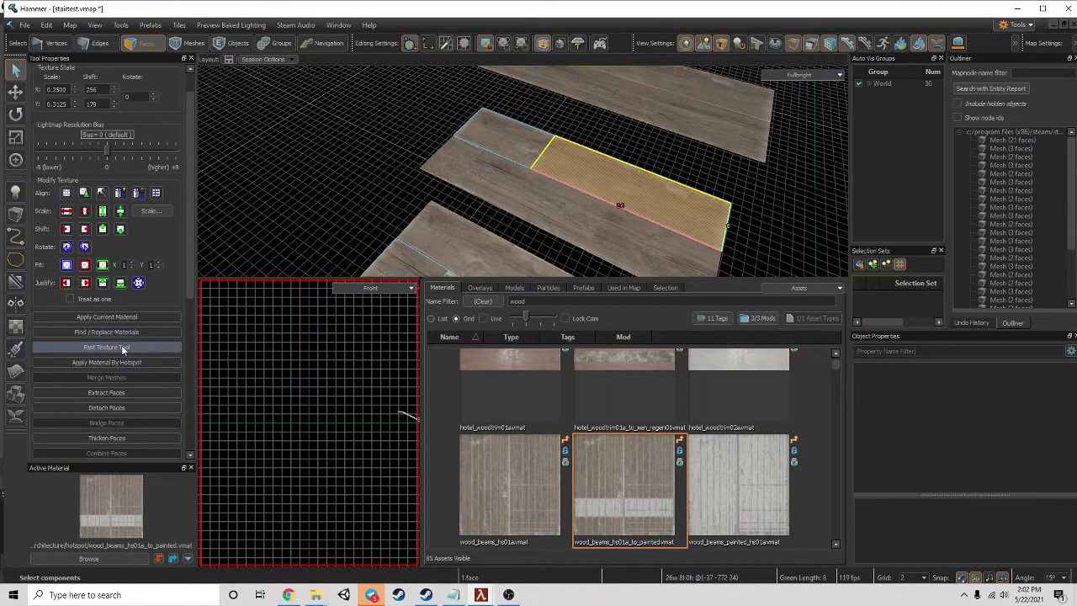
{"action": "left_click", "coordinate": [121, 347]}
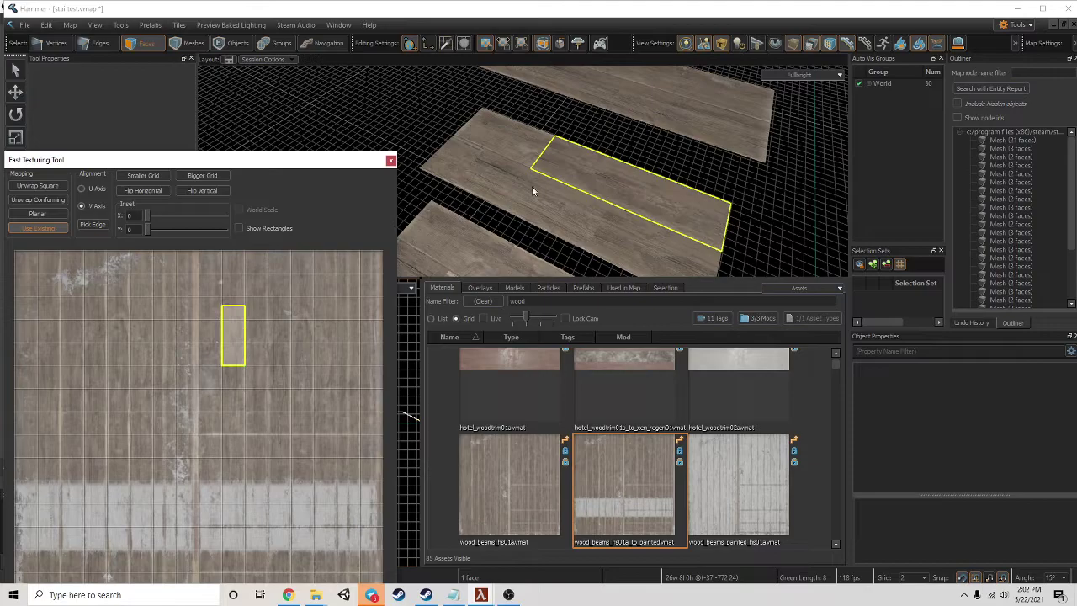
{"action": "key", "text": "Escape"}
- Shift the existing mapping of the middle board of the fourth tread's back plank higher along the beam beside the centre seam
{"action": "left_click", "coordinate": [522, 153]}
{"action": "mouse_move", "coordinate": [530, 160]}
{"action": "right_mouse_down"}
{"action": "mouse_move", "coordinate": [603, 199]}
{"action": "mouse_move", "coordinate": [649, 192]}
{"action": "mouse_move", "coordinate": [523, 171]}
{"action": "right_mouse_up"}
{"action": "left_click", "coordinate": [510, 220]}
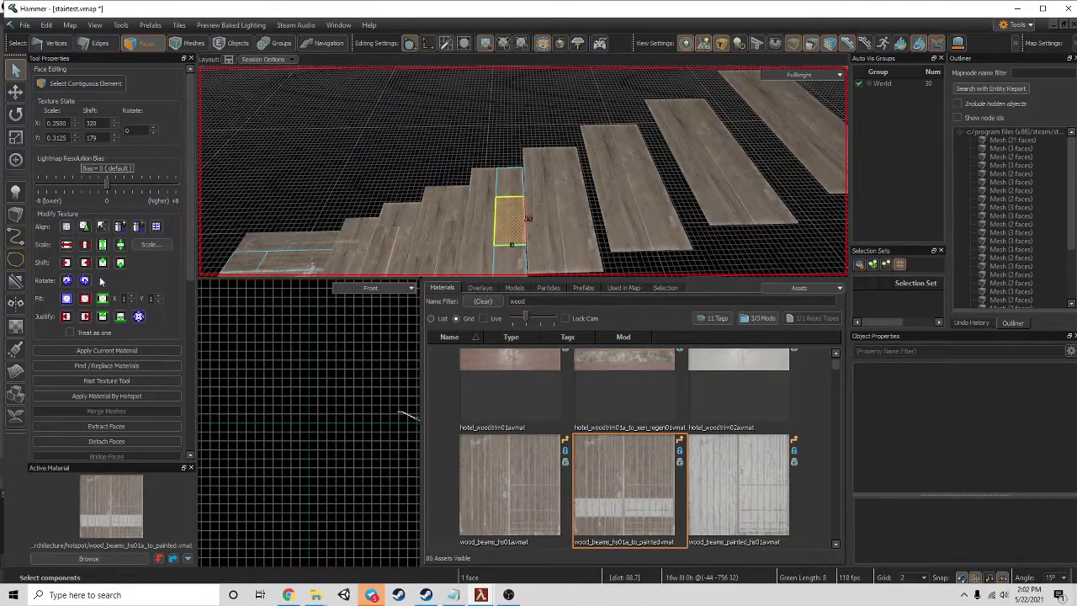
{"action": "scroll", "coordinate": [101, 303], "scroll_direction": "down", "scroll_amount": 1}
{"action": "left_click", "coordinate": [118, 348]}
{"action": "left_click_drag", "start_coordinate": [212, 471], "coordinate": [206, 354]}
{"action": "left_click", "coordinate": [391, 160]}
- Adjust the mapping of the fourth tread's back-plank near board and remap its front-plank far board to the upper unpainted beams
{"action": "left_click", "coordinate": [512, 260]}
{"action": "scroll", "coordinate": [135, 350], "scroll_direction": "down", "scroll_amount": 1}
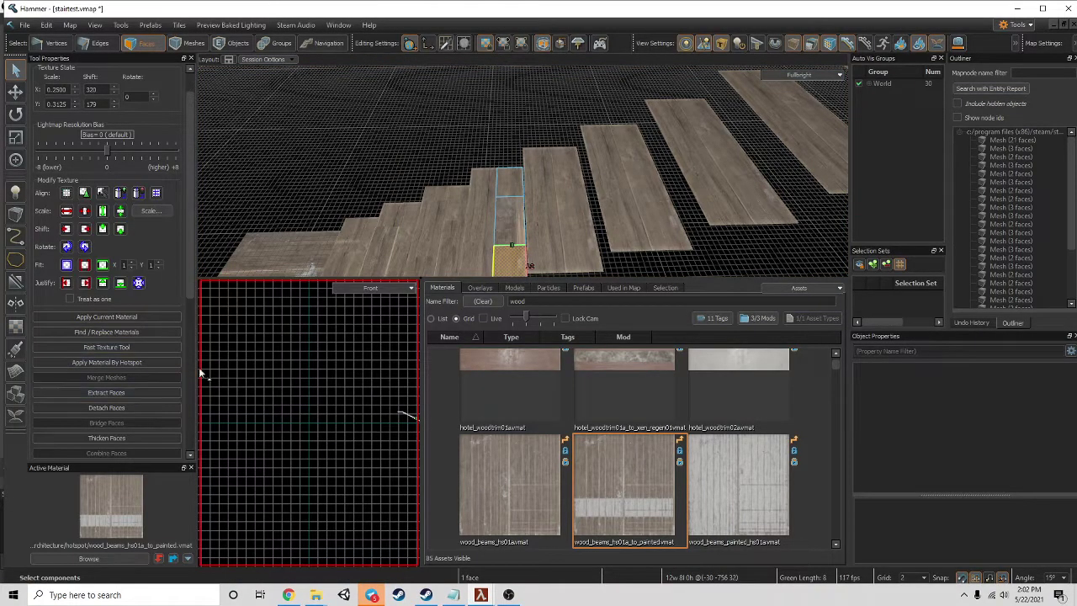
{"action": "left_click", "coordinate": [506, 228]}
{"action": "left_click", "coordinate": [503, 268]}
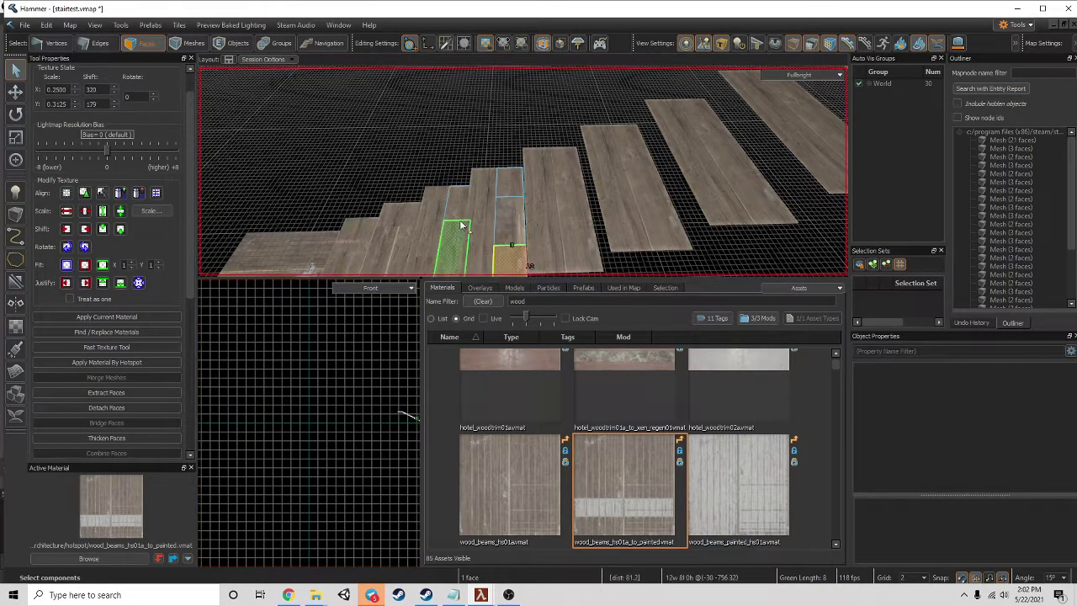
{"action": "left_click", "coordinate": [126, 347]}
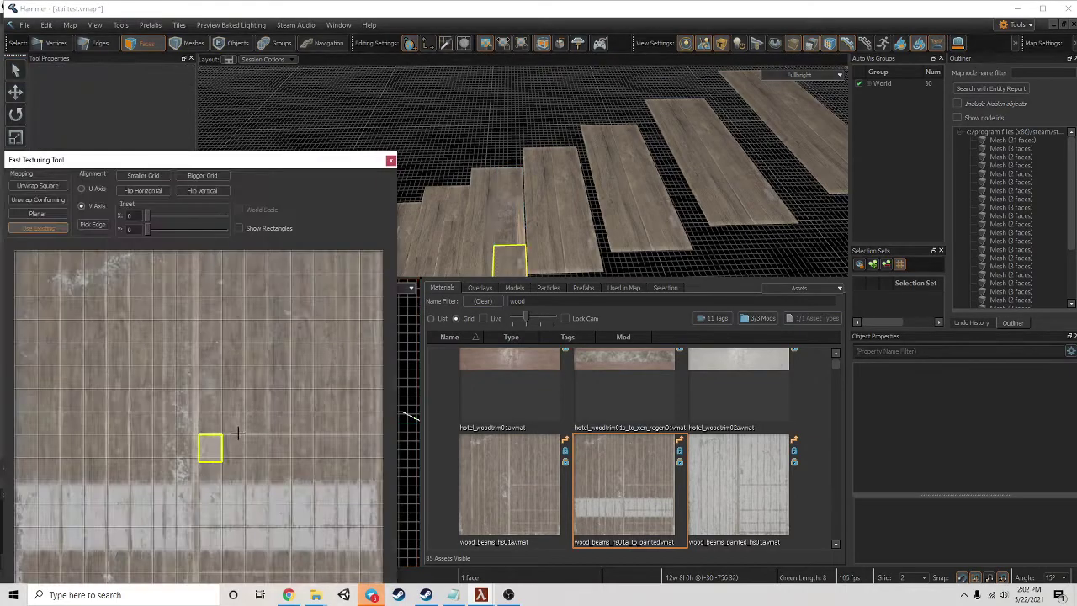
{"action": "left_click", "coordinate": [391, 160]}
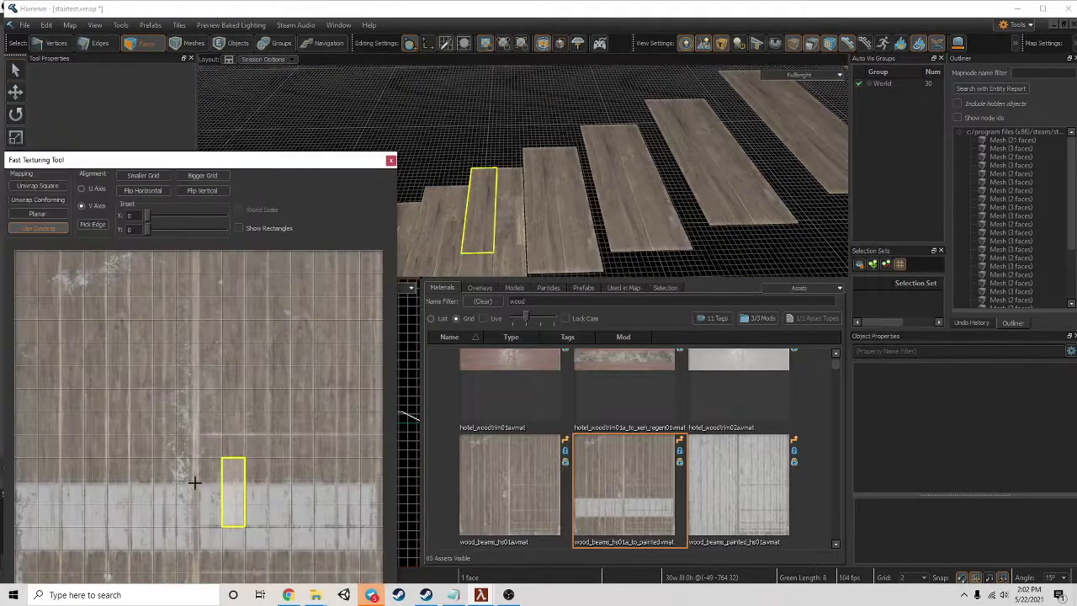
{"action": "left_click_drag", "start_coordinate": [233, 480], "coordinate": [141, 318]}
{"action": "key", "text": "Escape"}
- Remap the near board of the fifth tread's back plank to a texture shift of about X 288, Y 83
{"action": "left_click", "coordinate": [570, 232]}
{"action": "left_click", "coordinate": [141, 353]}
{"action": "left_click", "coordinate": [106, 380]}
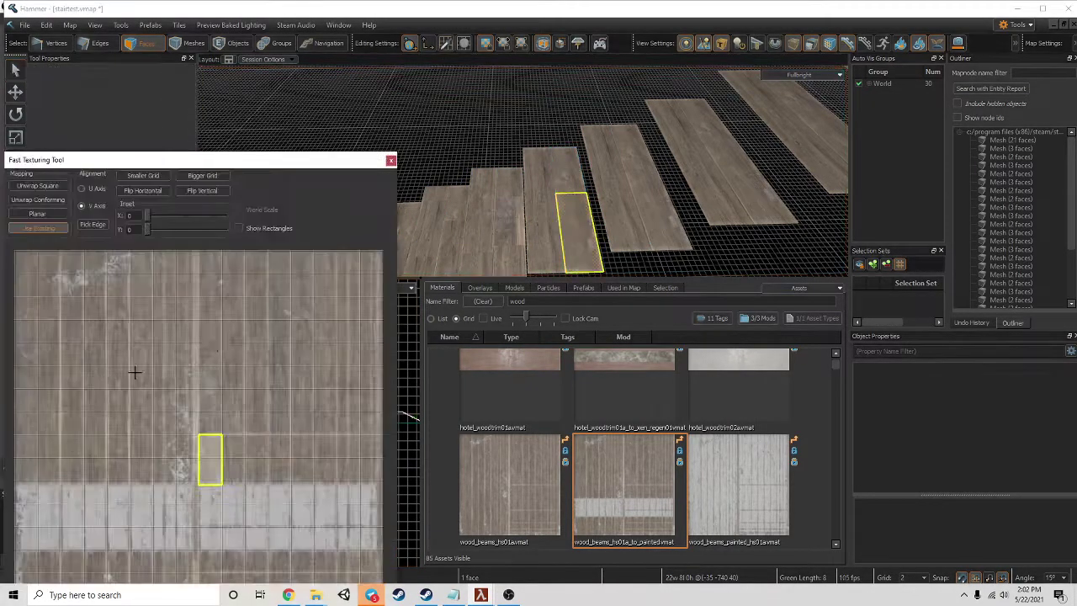
{"action": "key", "text": "Escape"}
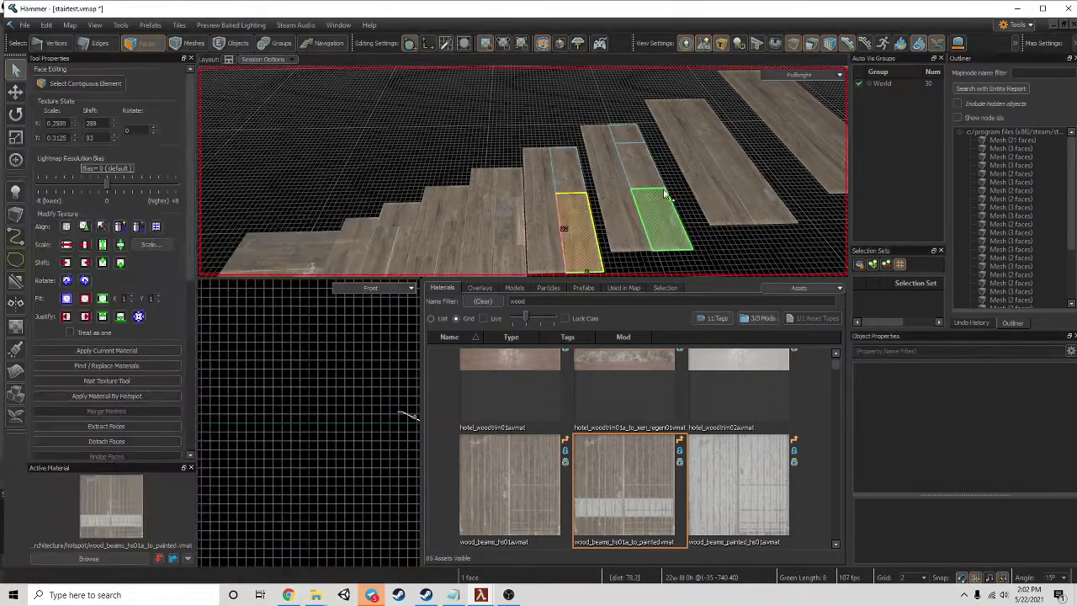
- Remap the fifth tread's back-plank far board to about shift 192, 435 and its front-plank middle board to about 192, 19
{"action": "left_click", "coordinate": [566, 171]}
{"action": "left_click", "coordinate": [106, 381]}
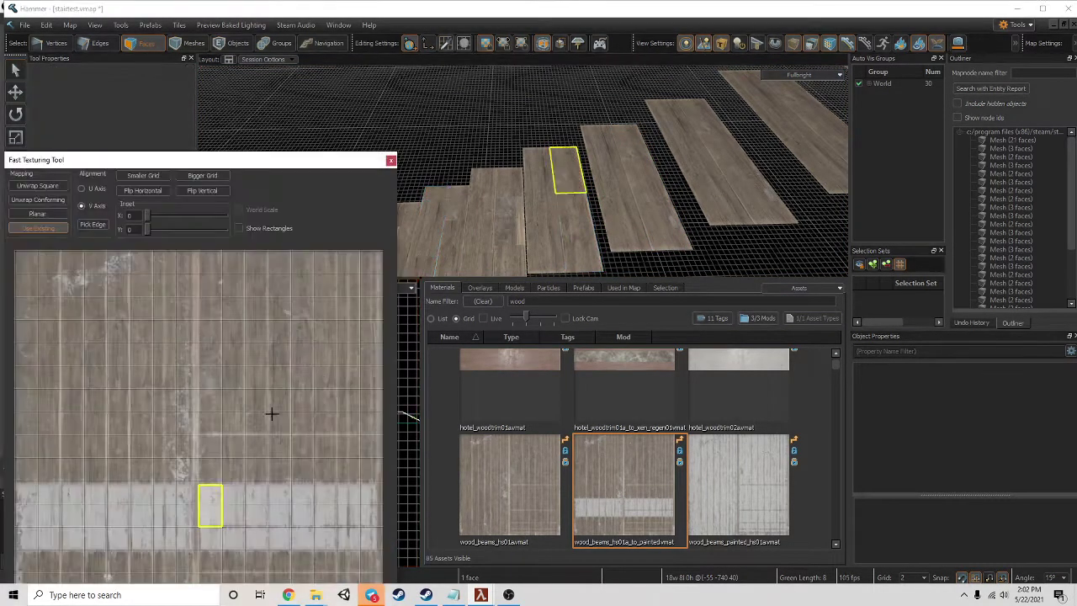
{"action": "key", "text": "Escape"}
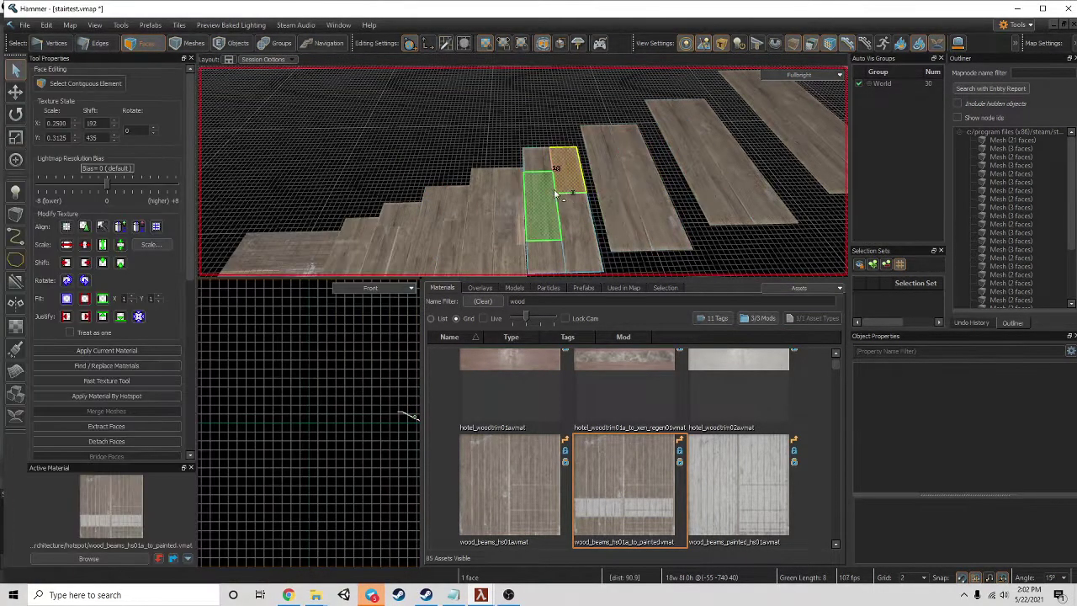
{"action": "left_click", "coordinate": [106, 381]}
{"action": "key", "text": "Escape"}
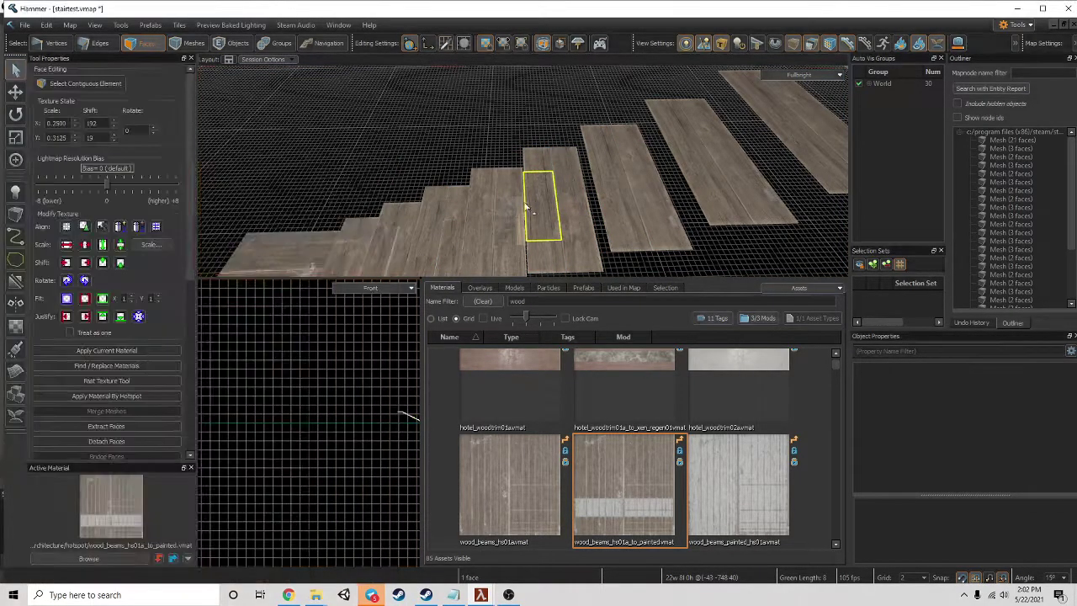
- Remap the middle board of the sixth tread's back plank to the unpainted beams left of the texture's centre seam
{"action": "right_click_drag", "start_coordinate": [628, 182], "coordinate": [572, 166]}
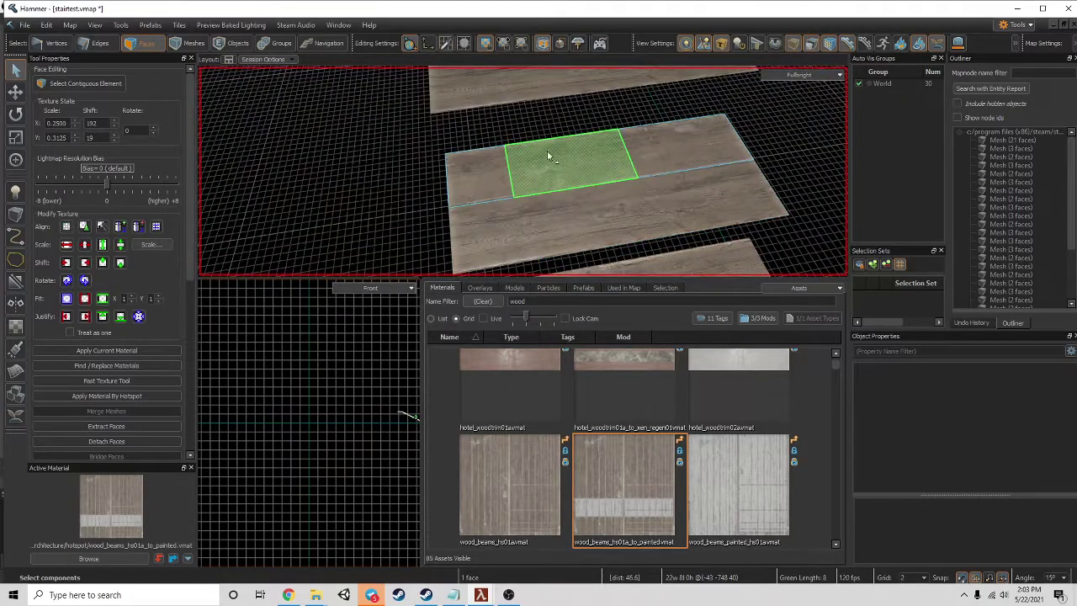
{"action": "left_click", "coordinate": [609, 169]}
{"action": "scroll", "coordinate": [111, 358], "scroll_direction": "down", "scroll_amount": 1}
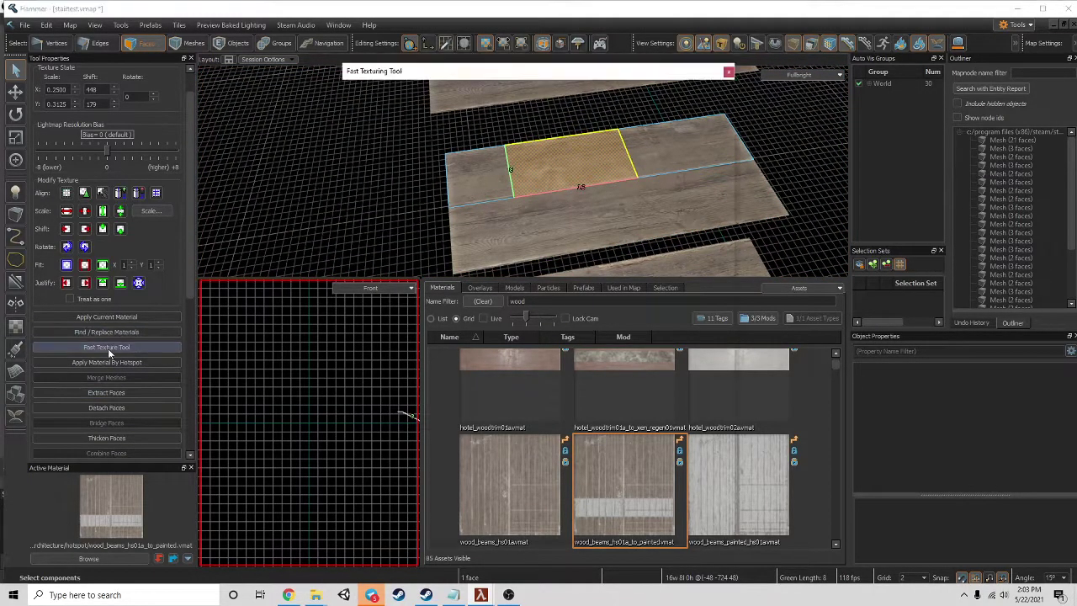
{"action": "left_click", "coordinate": [107, 347]}
{"action": "left_click_drag", "start_coordinate": [212, 500], "coordinate": [97, 356]}
{"action": "left_click", "coordinate": [391, 160]}
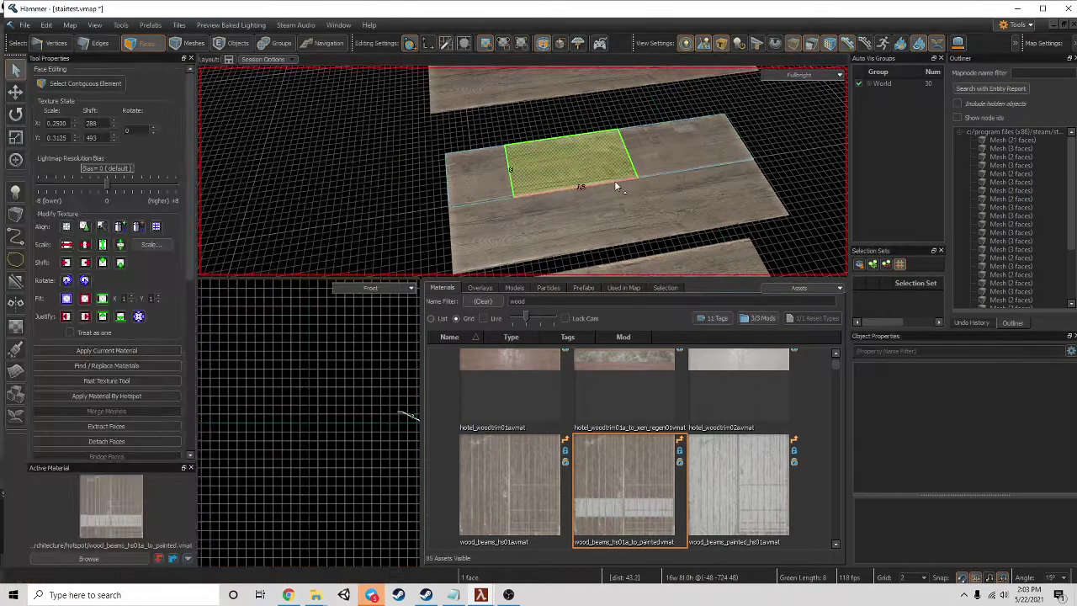
- Try mapping the middle board of the sixth tread's front plank to the unpainted beam below the white scuffed patch
{"action": "left_click", "coordinate": [693, 193]}
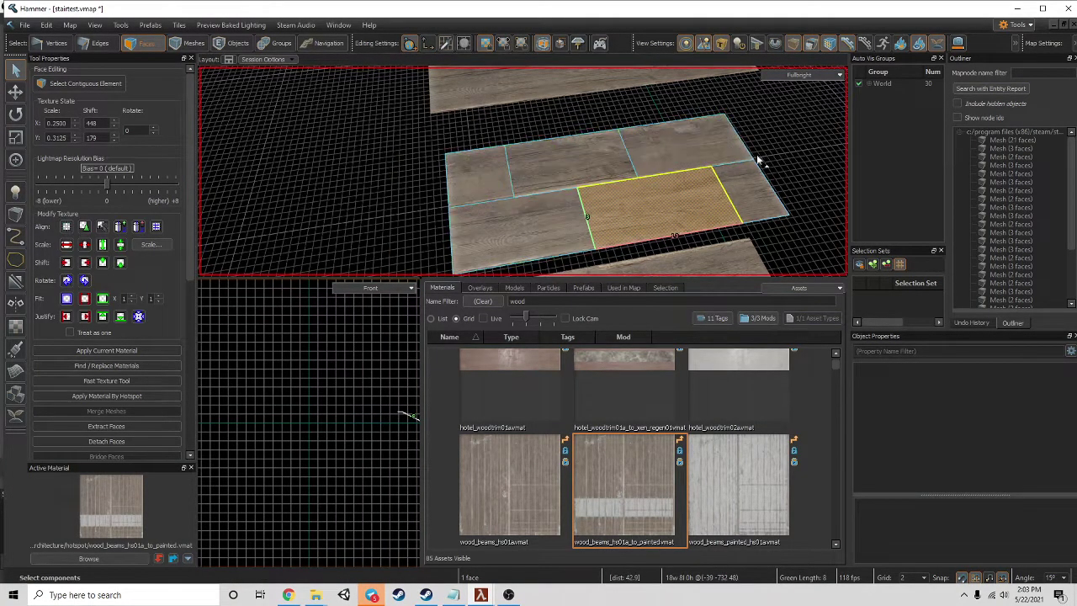
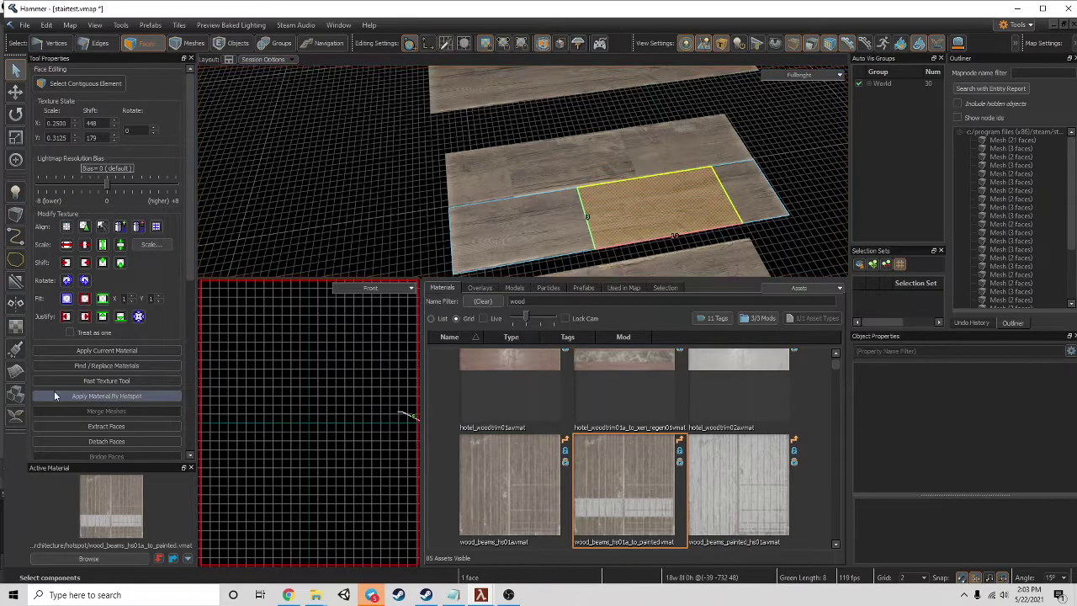
{"action": "left_click", "coordinate": [106, 382]}
{"action": "left_click_drag", "start_coordinate": [231, 463], "coordinate": [66, 359]}
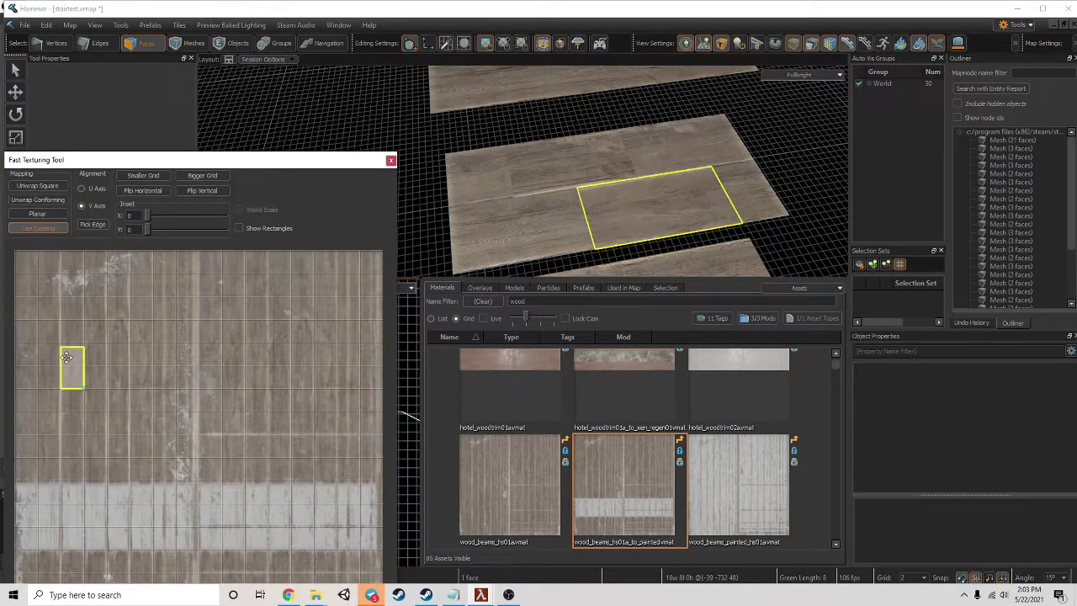
{"action": "key", "text": "Escape"}
- Remap the middle board of the seventh tread's front plank to the unpainted beams midway between the scuffed patch and the white band
{"action": "right_click_drag", "start_coordinate": [697, 179], "coordinate": [606, 194]}
{"action": "left_click", "coordinate": [607, 194]}
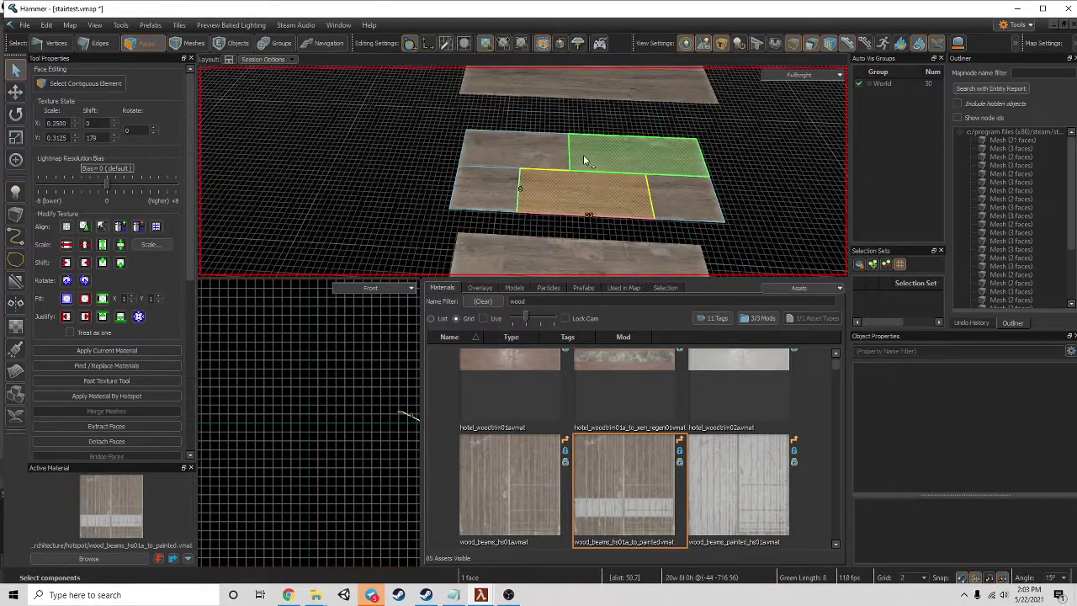
{"action": "left_click", "coordinate": [147, 383]}
{"action": "left_click_drag", "start_coordinate": [231, 479], "coordinate": [121, 371]}
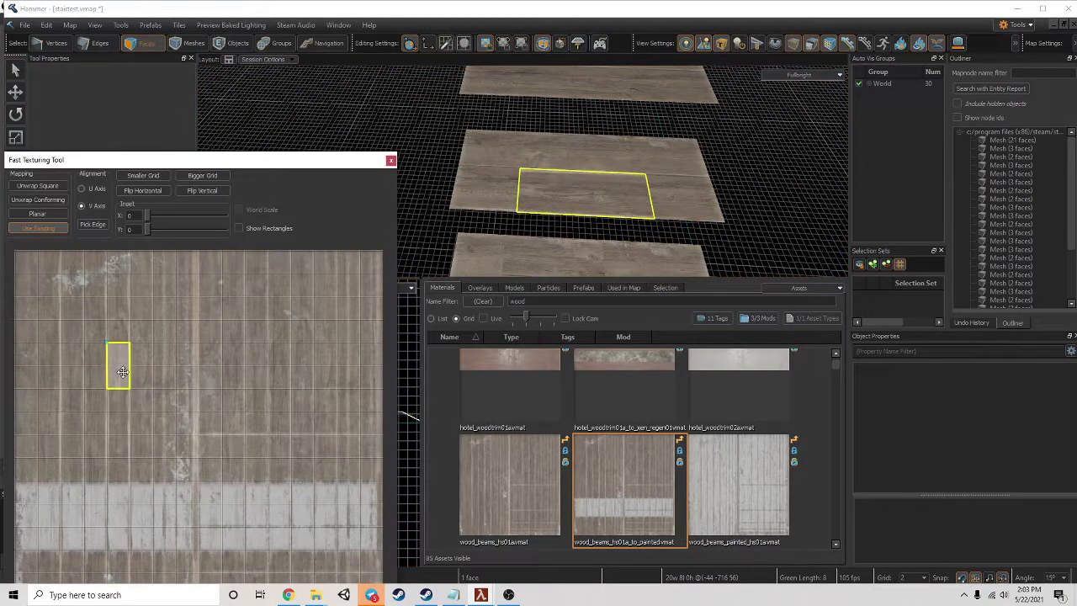
{"action": "key", "text": "Escape"}
- Remap the near board of the seventh tread's back plank to the unpainted beam a little below the white scuffed patch
{"action": "left_click", "coordinate": [581, 159]}
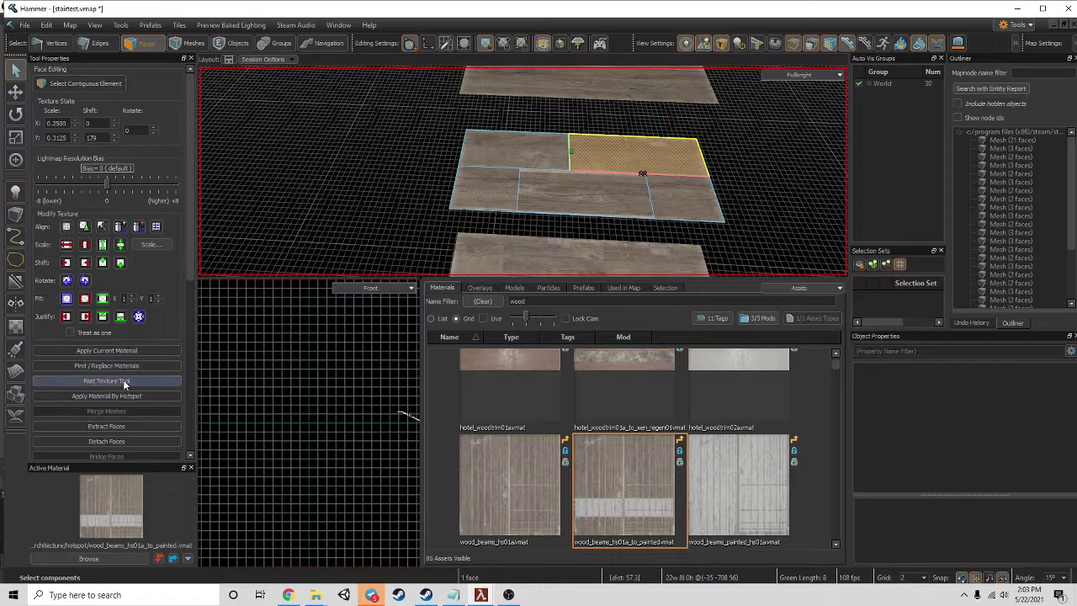
{"action": "left_click", "coordinate": [124, 383]}
{"action": "left_click_drag", "start_coordinate": [208, 469], "coordinate": [71, 346]}
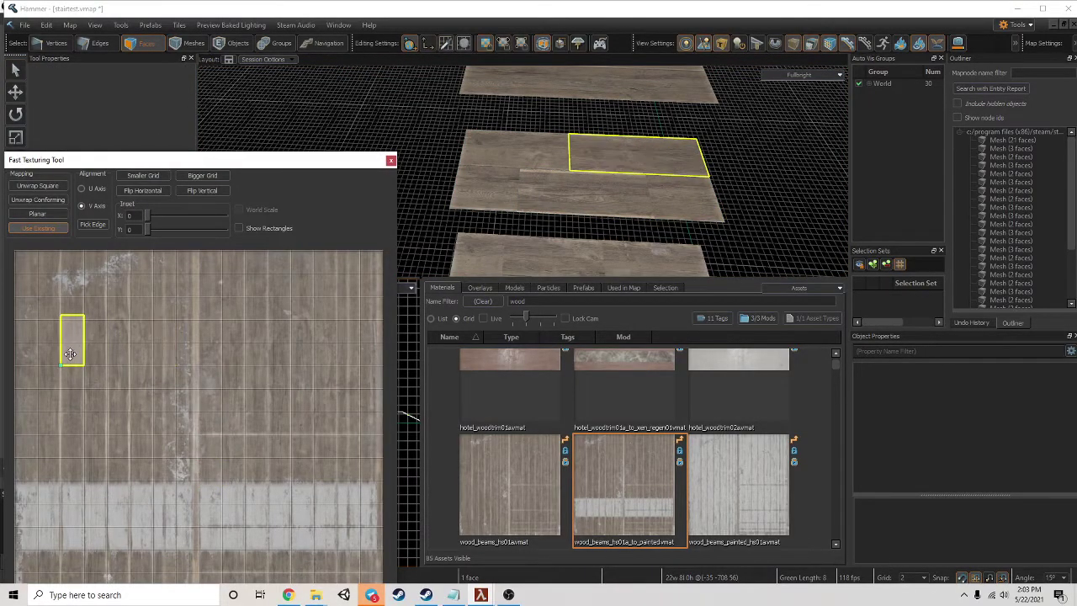
{"action": "key", "text": "Escape"}
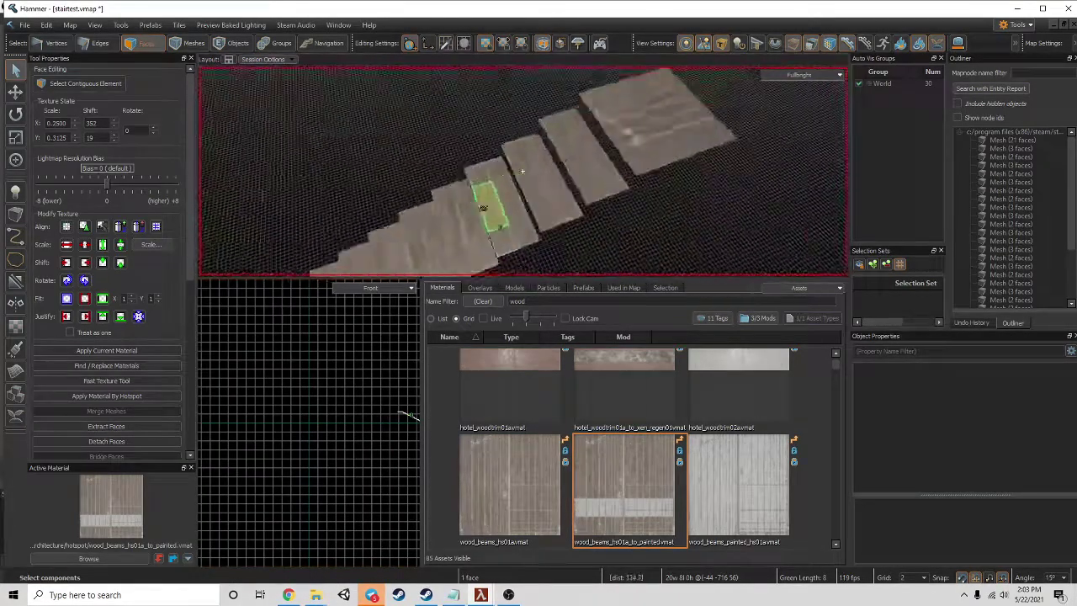
- Examine the upper treads from the side and compare the texture variation between neighbouring boards
{"action": "key", "text": "z"}
{"action": "scroll", "coordinate": [127, 232], "scroll_direction": "down", "scroll_amount": 1}
{"action": "right_click_drag", "start_coordinate": [587, 175], "coordinate": [584, 192]}
{"action": "scroll", "coordinate": [572, 168], "scroll_direction": "up", "scroll_amount": 3}
{"action": "left_click", "coordinate": [569, 148]}
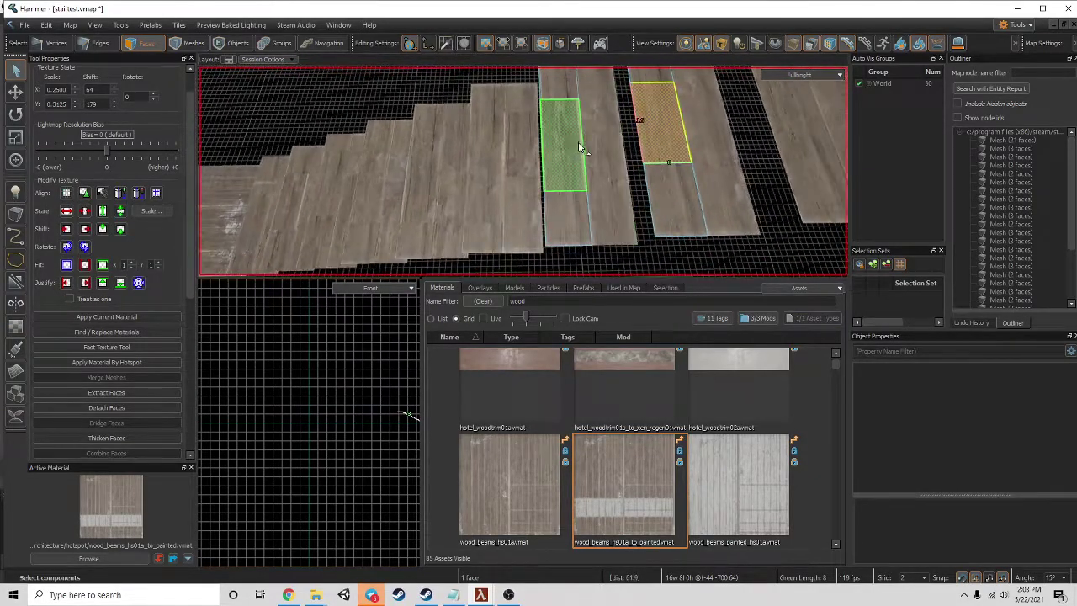
{"action": "key", "text": "a"}
{"action": "left_click", "coordinate": [517, 207]}
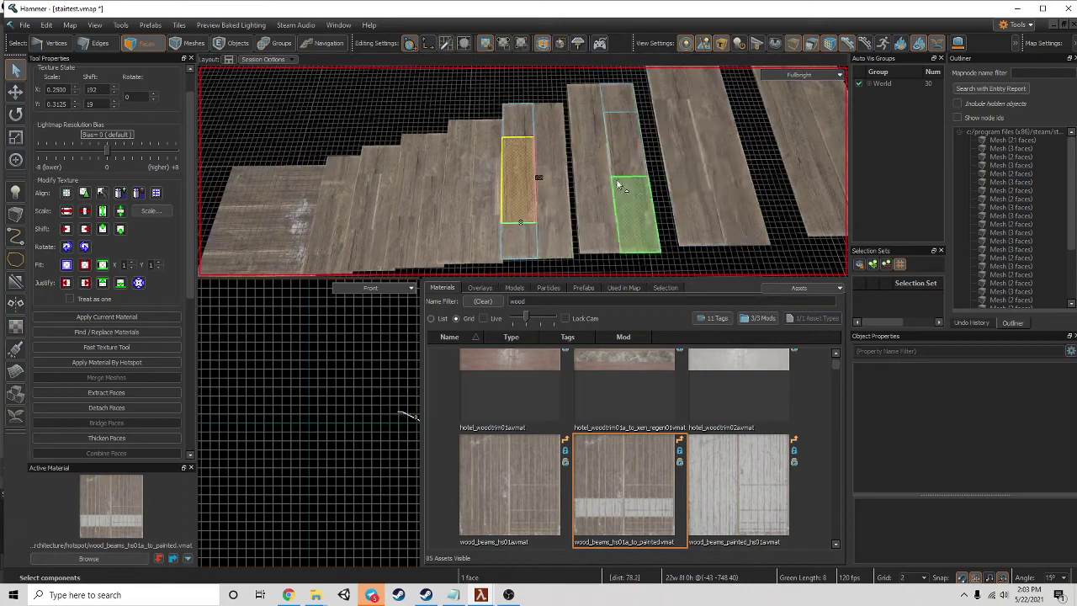
- Remap the middle board of the sixth tread's front plank to the texture's leftmost beam beside the white scuffed patch
{"action": "left_click", "coordinate": [624, 175]}
{"action": "left_click", "coordinate": [124, 347]}
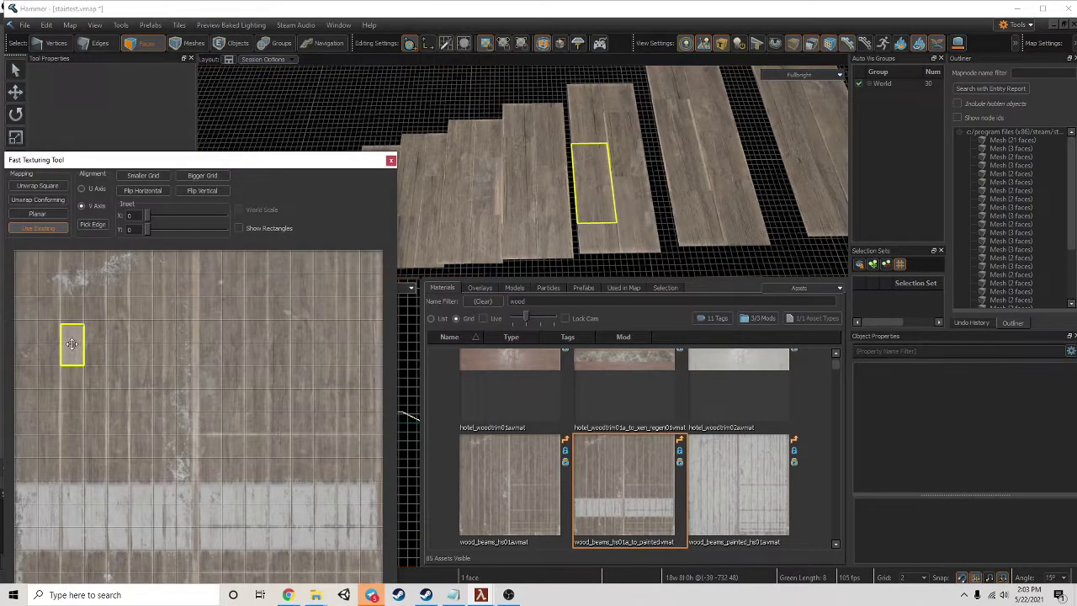
{"action": "key", "text": "Escape"}
{"action": "left_click", "coordinate": [609, 141]}
{"action": "left_click", "coordinate": [610, 187]}
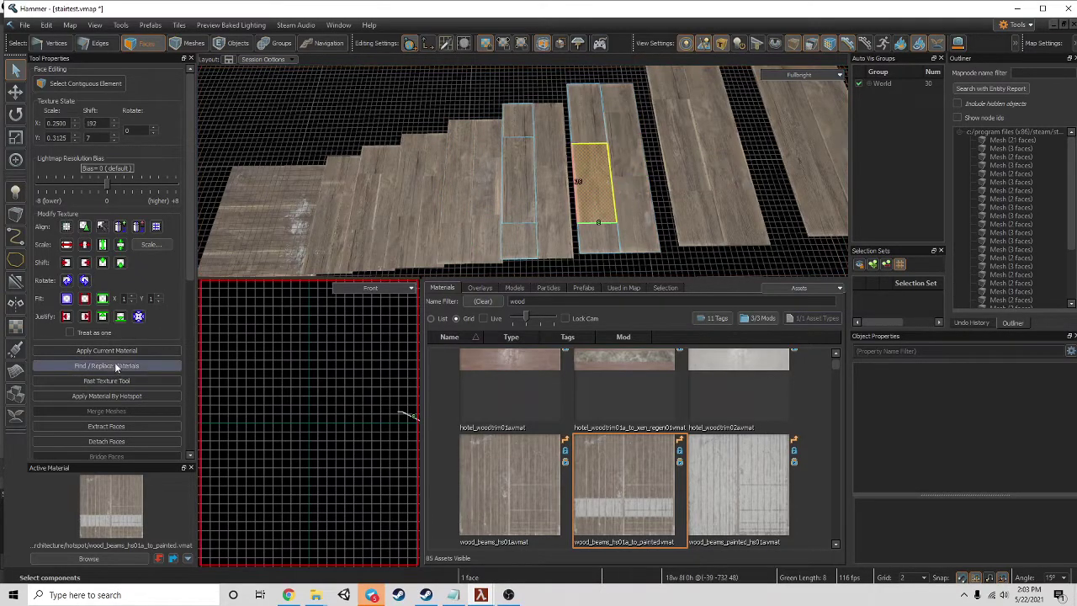
{"action": "left_click", "coordinate": [110, 380]}
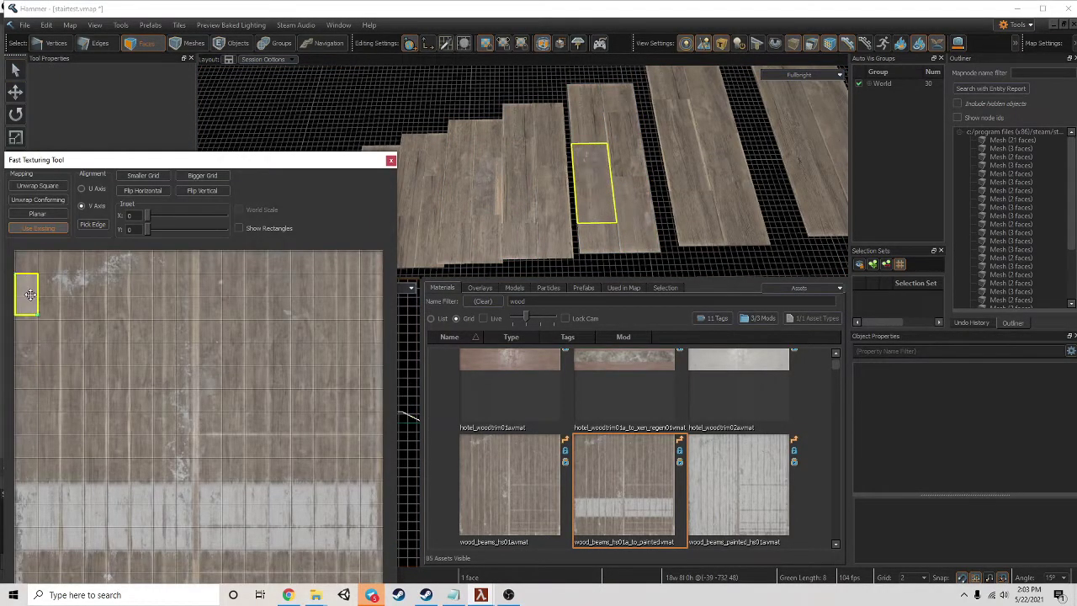
{"action": "left_click", "coordinate": [30, 295]}
- Remap the middle board of the front plank on the third tread below the upper platform to the texture's second beam from the left
{"action": "left_click", "coordinate": [684, 152]}
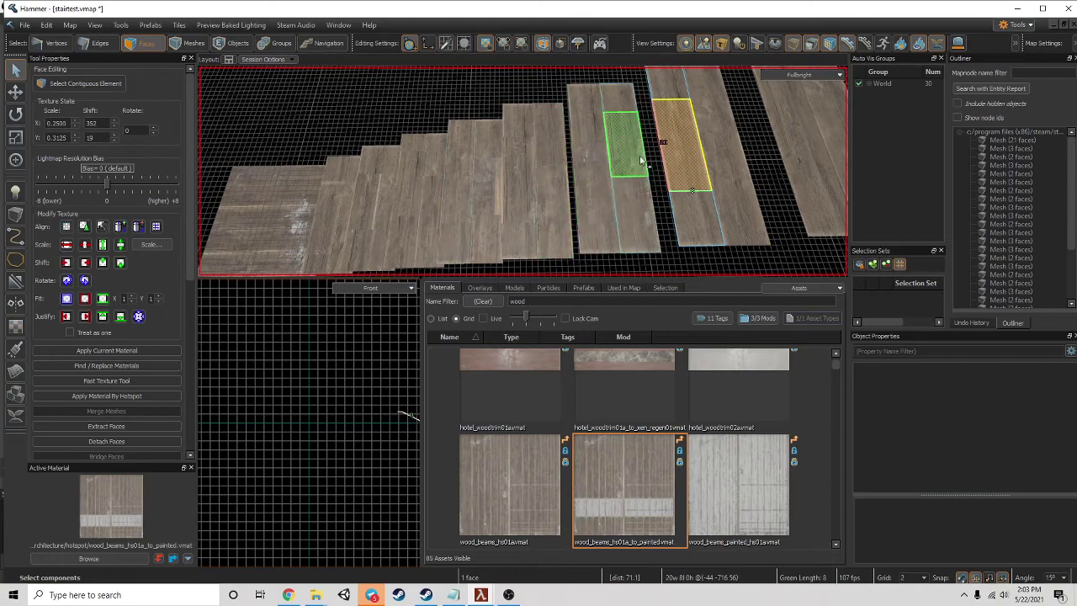
{"action": "key", "text": "d"}
{"action": "left_click", "coordinate": [621, 187]}
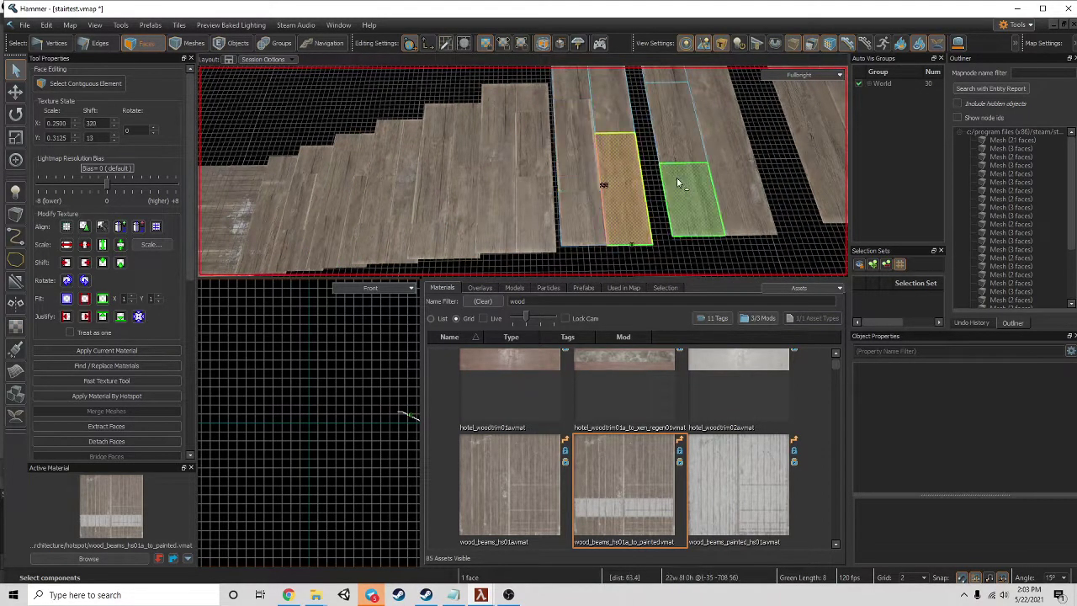
{"action": "left_click", "coordinate": [674, 228]}
{"action": "left_click", "coordinate": [577, 147]}
{"action": "left_click", "coordinate": [106, 381]}
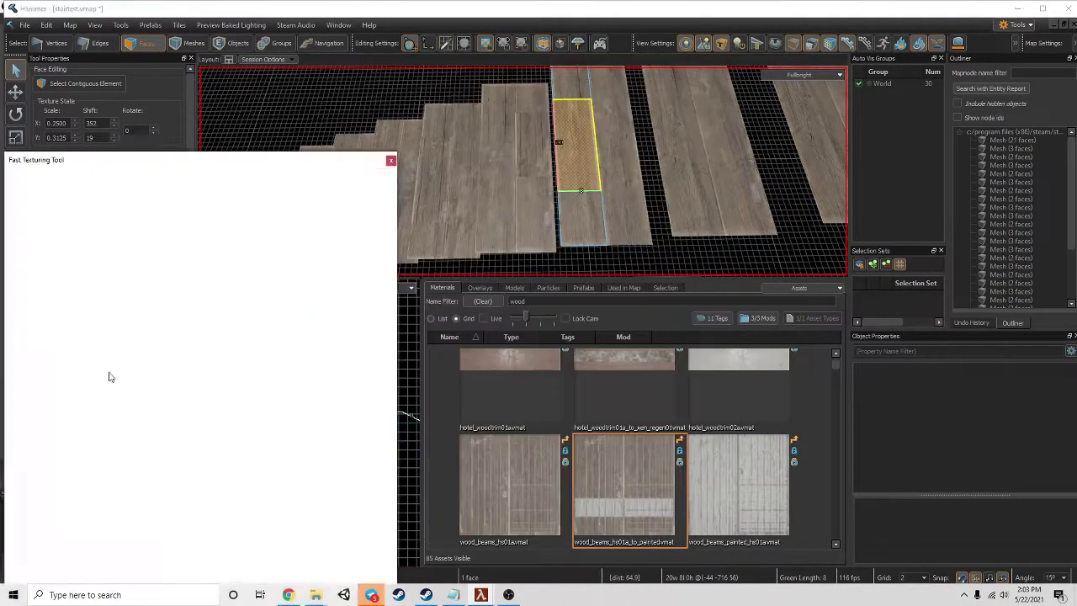
{"action": "left_click_drag", "start_coordinate": [80, 318], "coordinate": [38, 303]}
{"action": "left_click", "coordinate": [390, 159]}
{"action": "left_click", "coordinate": [677, 139]}
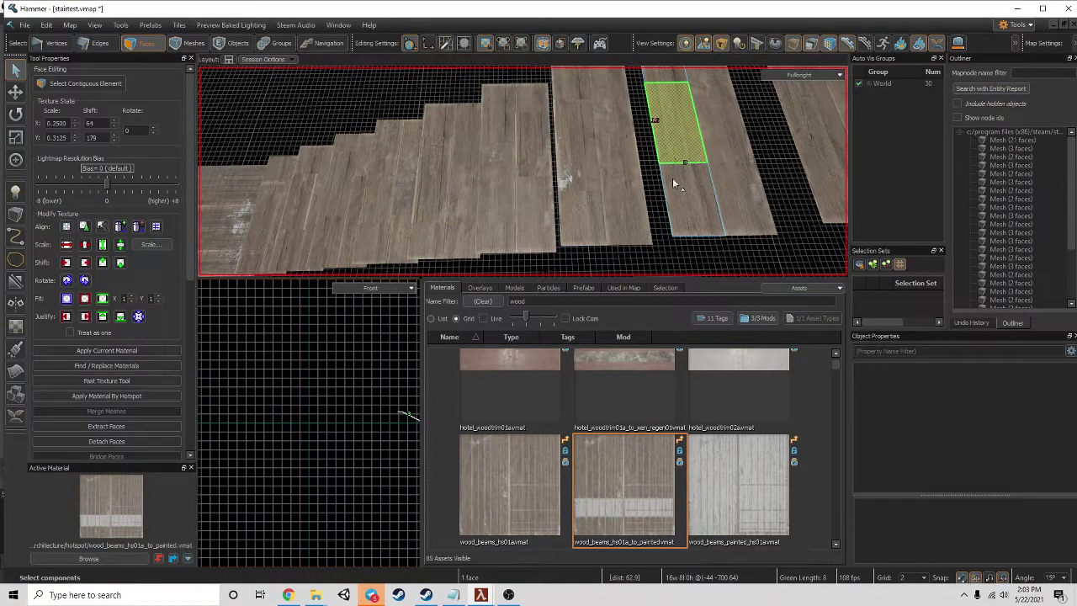
{"action": "left_click", "coordinate": [578, 174]}
{"action": "left_click", "coordinate": [106, 382]}
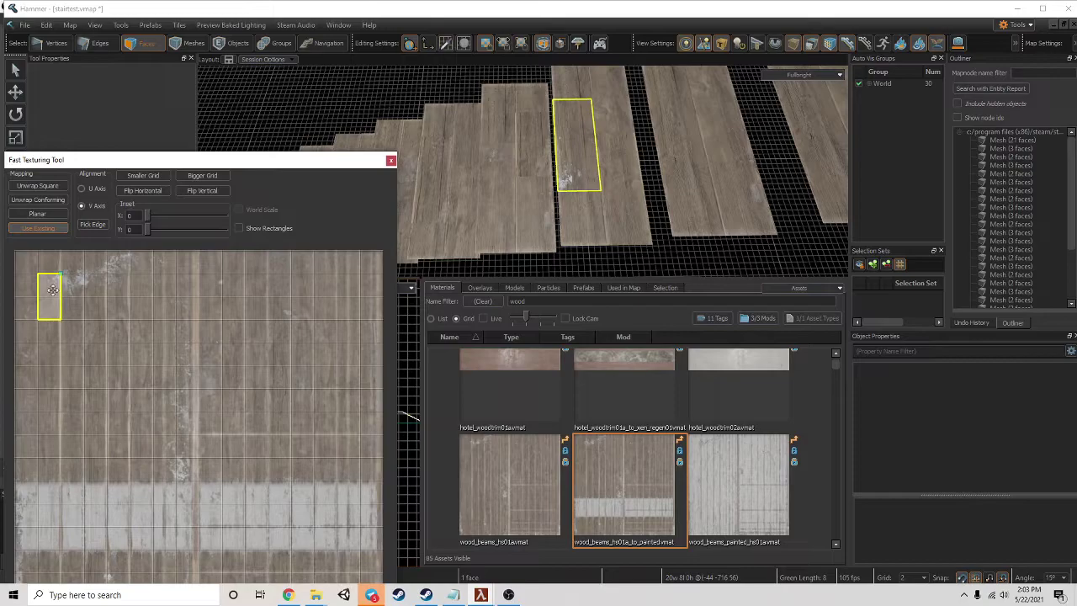
{"action": "left_click", "coordinate": [391, 160]}
- Remap the middle board of the front plank on the second tread below the upper platform to a higher unpainted stretch right of the texture's central seam
{"action": "left_click", "coordinate": [657, 180]}
{"action": "right_click_drag", "start_coordinate": [656, 180], "coordinate": [644, 193]}
{"action": "left_click", "coordinate": [645, 192]}
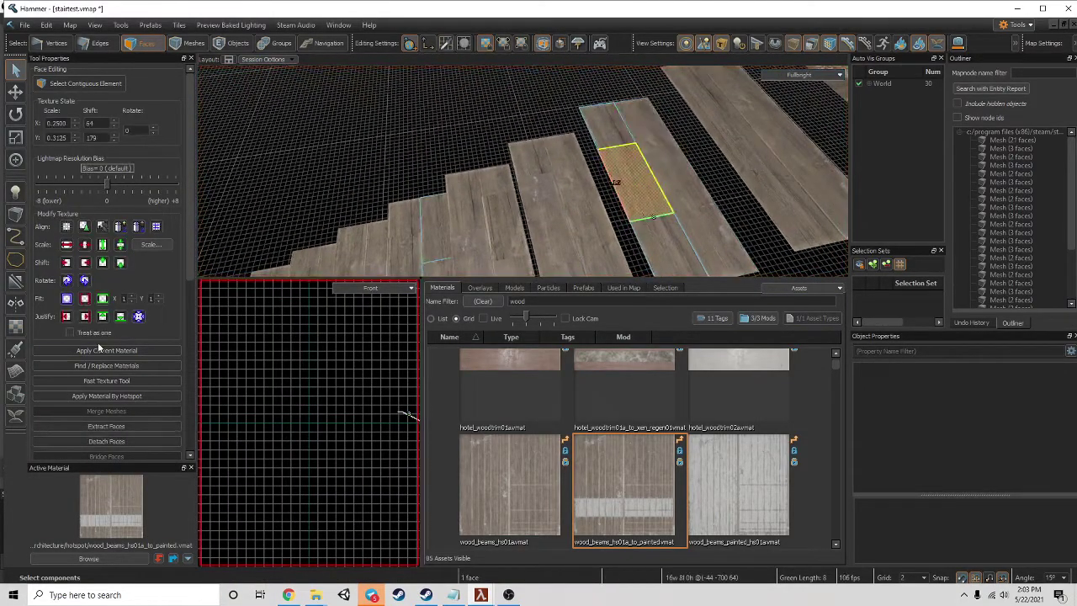
{"action": "left_click", "coordinate": [114, 381]}
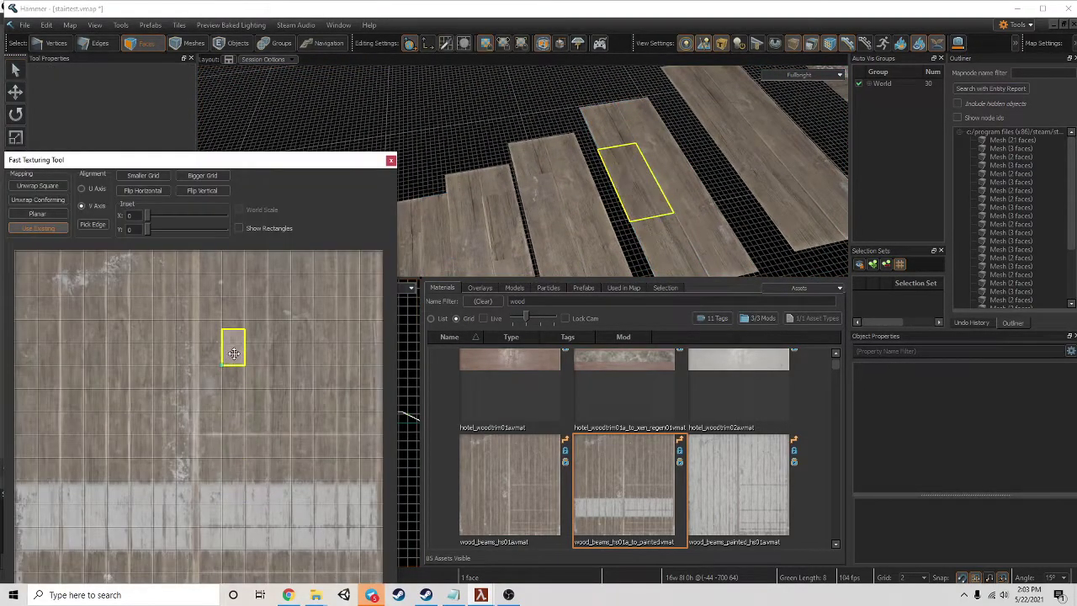
- Remap the far board of the same tread's back plank to the unpainted beams left of the texture's central seam, well above the white band
{"action": "left_click_drag", "start_coordinate": [744, 221], "coordinate": [629, 210], "text": "alt"}
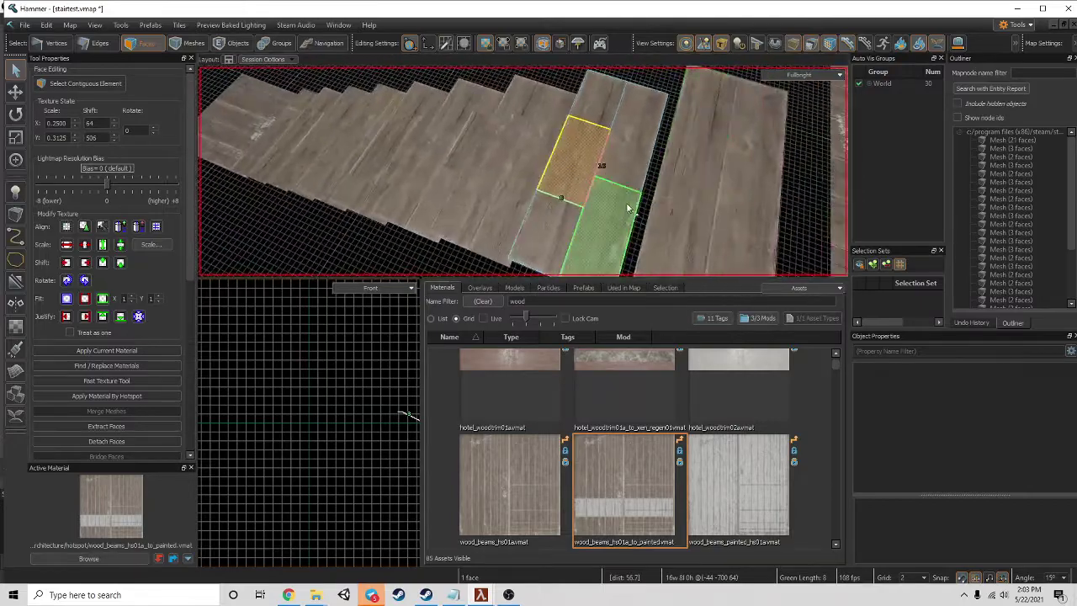
{"action": "left_click", "coordinate": [628, 166]}
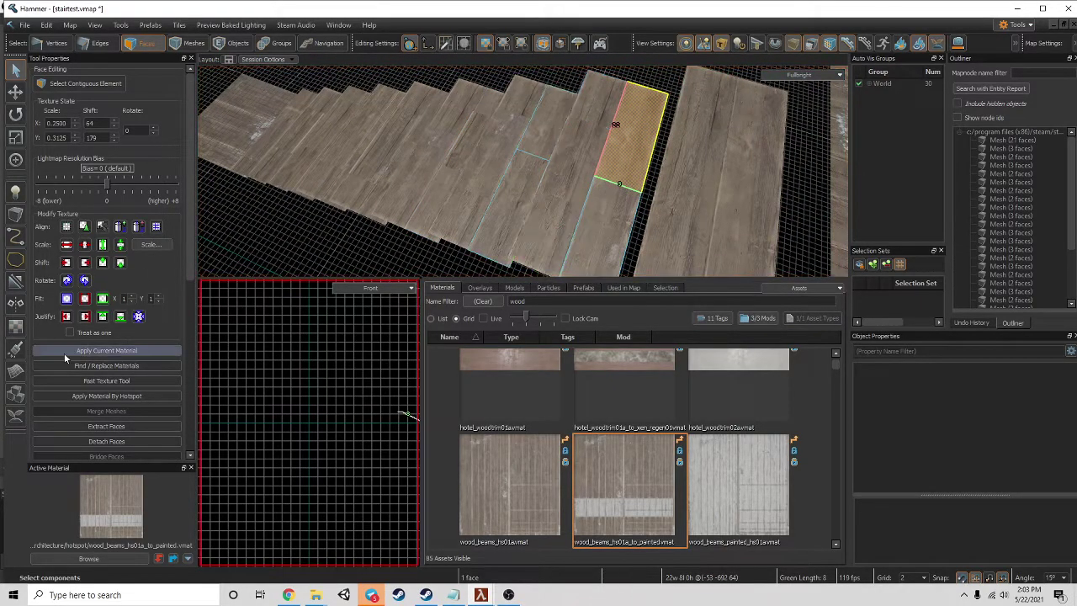
{"action": "left_click", "coordinate": [115, 381]}
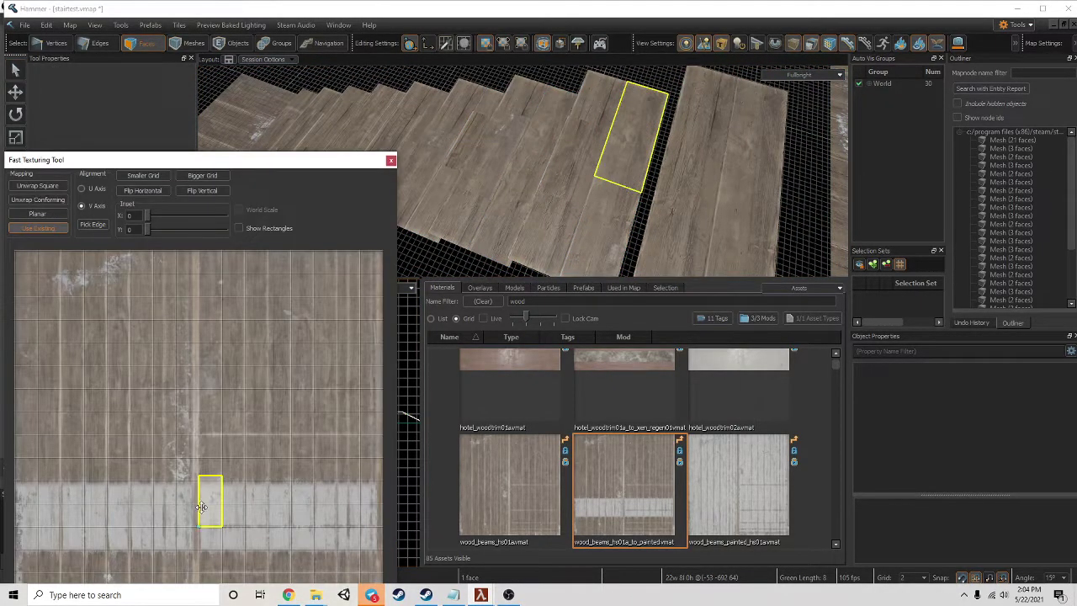
{"action": "left_click_drag", "start_coordinate": [201, 506], "coordinate": [144, 339]}
- Check the texture placement of the middle board in the topmost tread's back plank with the Fast Texturing Tool
{"action": "right_click_drag", "start_coordinate": [732, 199], "coordinate": [652, 165]}
{"action": "left_click", "coordinate": [644, 167]}
{"action": "left_click", "coordinate": [652, 166]}
{"action": "left_click", "coordinate": [115, 382]}
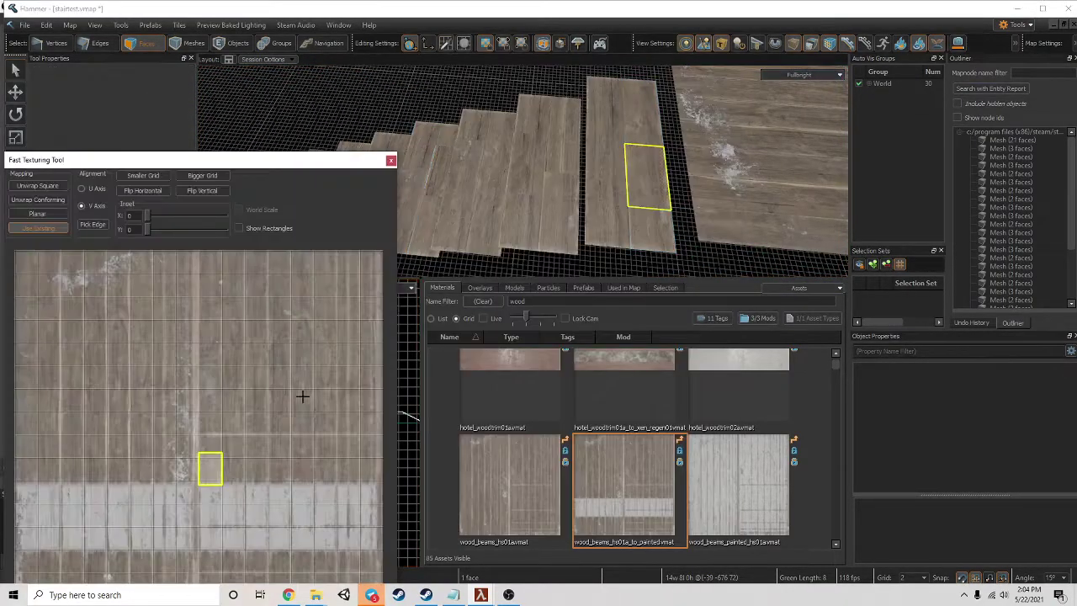
{"action": "key", "text": "Escape"}
- Remap the far board of the topmost tread's front plank to a higher stretch of unpainted beams right of the texture's central seam
{"action": "left_click", "coordinate": [606, 173]}
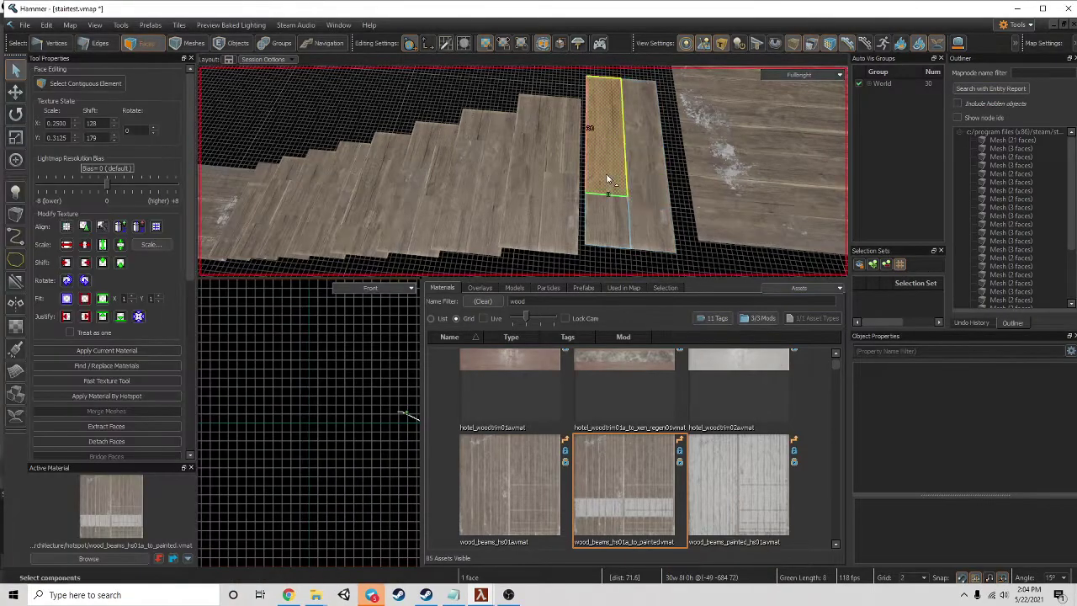
{"action": "left_click", "coordinate": [75, 379]}
{"action": "left_click_drag", "start_coordinate": [239, 433], "coordinate": [257, 347]}
{"action": "key", "text": "Escape"}
- Remap the stair-side board of the upper platform's second-nearest plank to the unpainted beams in the texture's right half
{"action": "left_click", "coordinate": [636, 194]}
{"action": "right_click_drag", "start_coordinate": [636, 194], "coordinate": [521, 170]}
{"action": "left_click", "coordinate": [658, 181]}
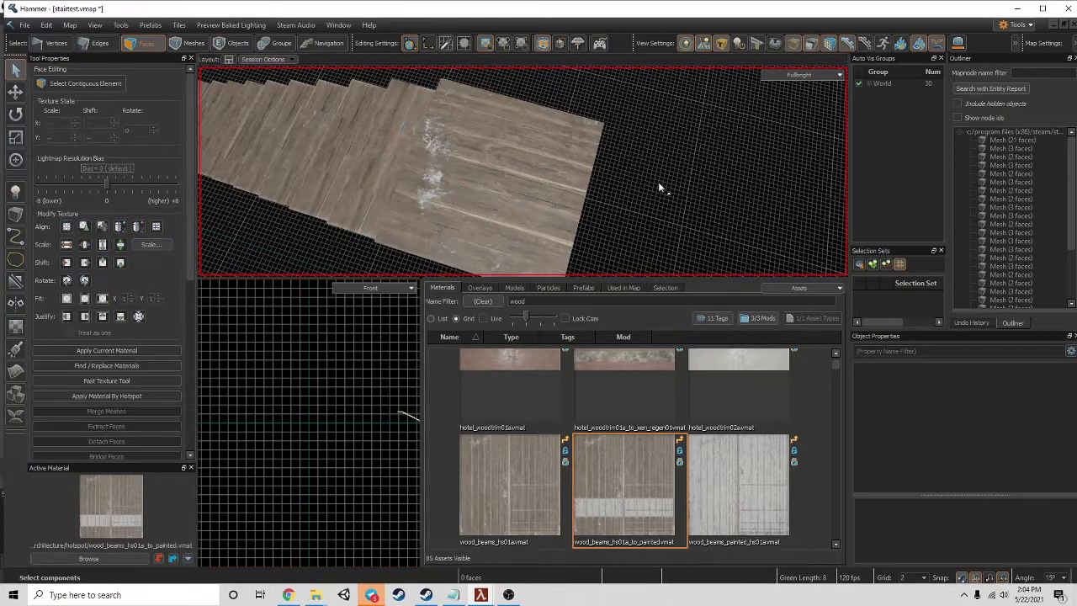
{"action": "left_click", "coordinate": [464, 217]}
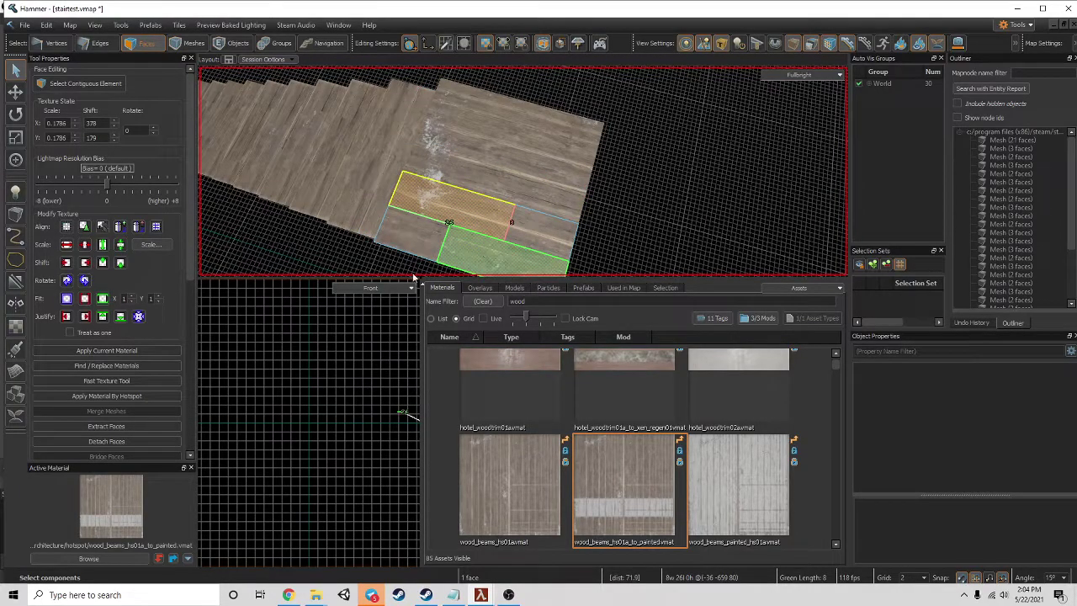
{"action": "left_click", "coordinate": [109, 380]}
{"action": "left_click_drag", "start_coordinate": [53, 298], "coordinate": [264, 340]}
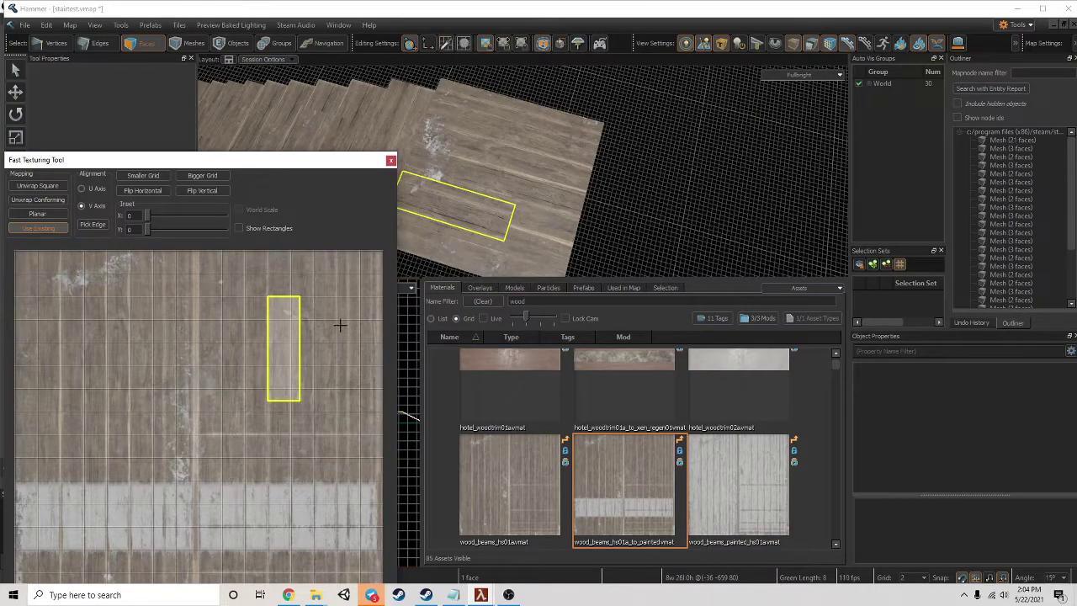
{"action": "left_click", "coordinate": [391, 160]}
- Remap the outer board of the upper platform's nearest plank across the white scuffed patch near the texture's top left
{"action": "left_click", "coordinate": [547, 244]}
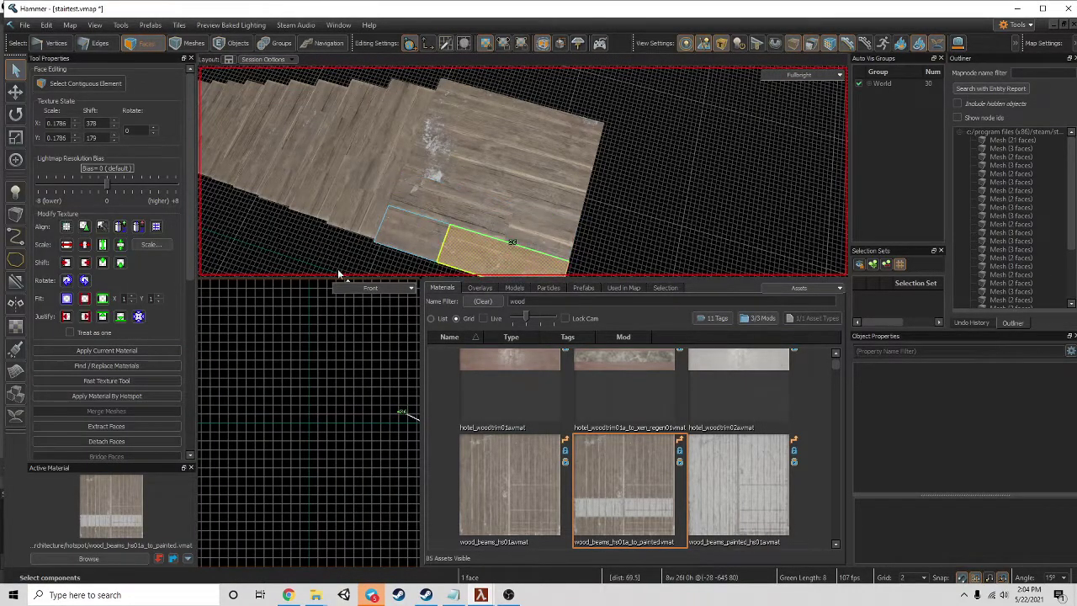
{"action": "left_click", "coordinate": [117, 381]}
{"action": "left_click_drag", "start_coordinate": [20, 374], "coordinate": [84, 315]}
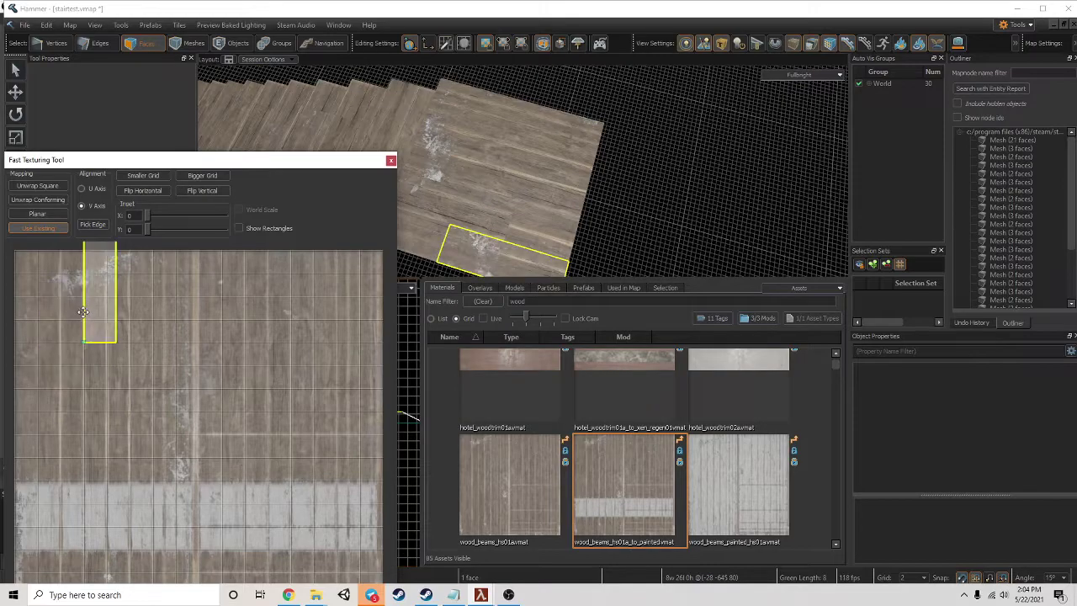
{"action": "left_click", "coordinate": [391, 160]}
- Remap the stair-side board of the upper platform's middle plank to the unpainted beams at the top of the texture's right half
{"action": "left_click", "coordinate": [455, 170]}
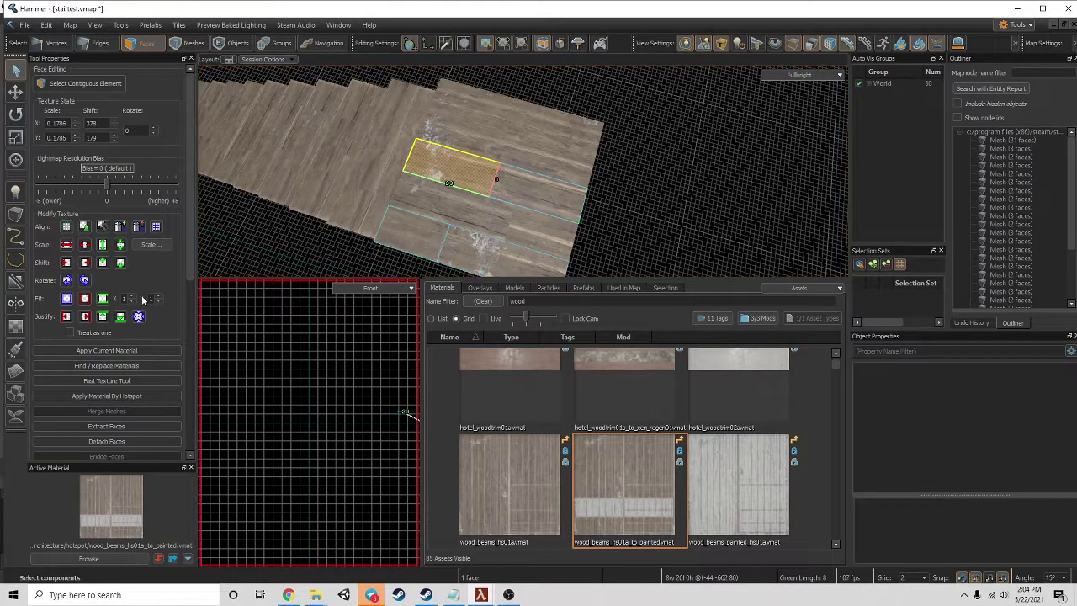
{"action": "left_click", "coordinate": [110, 381]}
{"action": "left_click_drag", "start_coordinate": [84, 280], "coordinate": [286, 274]}
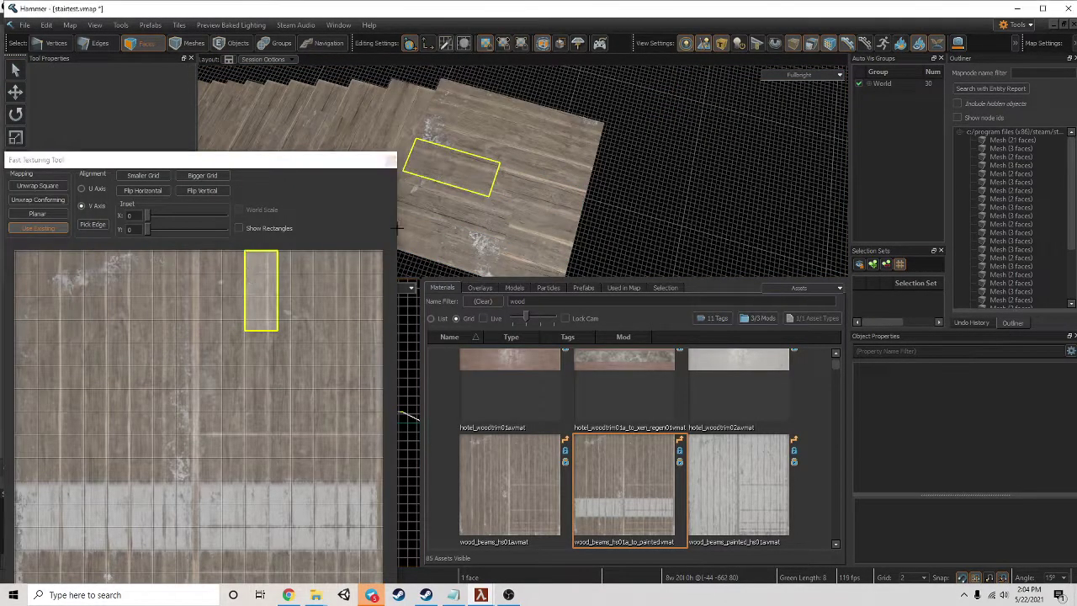
{"action": "key", "text": "Escape"}
- Remap the stair-side board of the upper platform's second-farthest plank to the unpainted beams below the white scuffed patch
{"action": "left_click", "coordinate": [567, 179]}
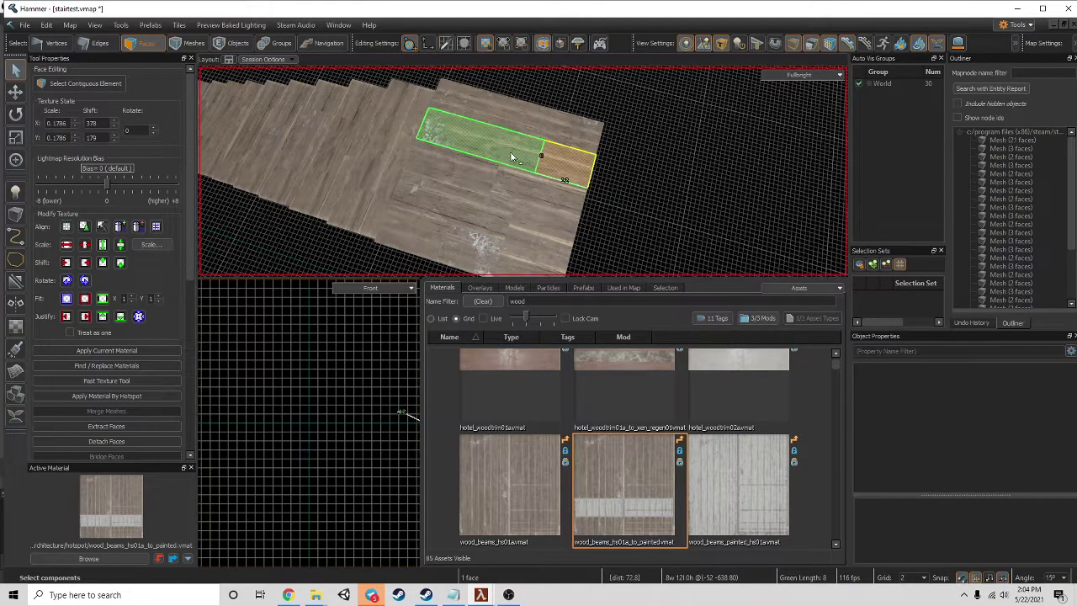
{"action": "left_click", "coordinate": [109, 381]}
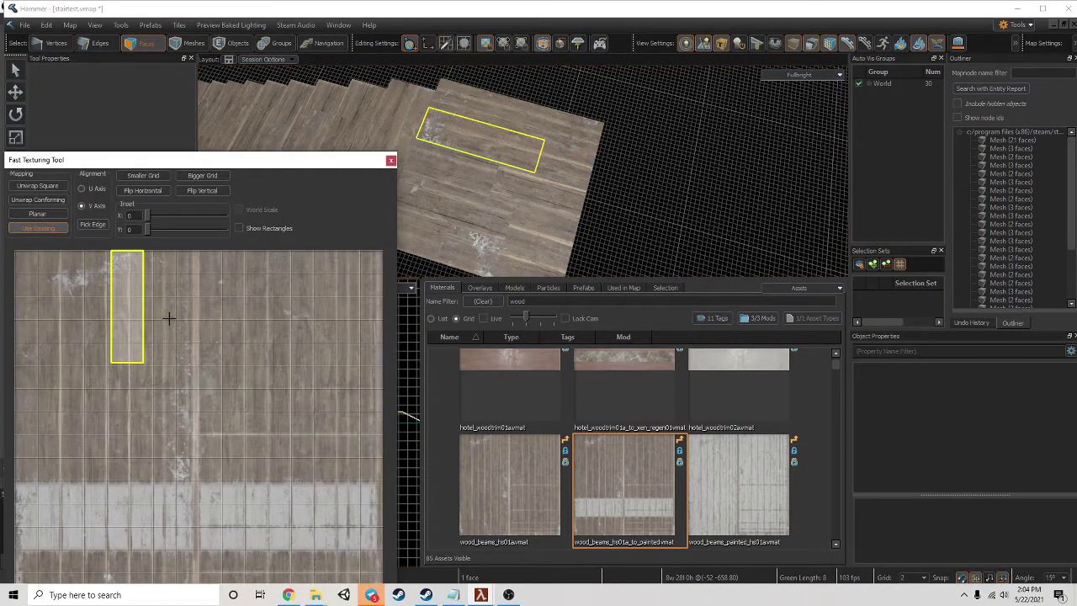
{"action": "left_click_drag", "start_coordinate": [131, 319], "coordinate": [76, 356]}
{"action": "left_click", "coordinate": [391, 160]}
- Remap the stair-side board of the upper platform's farthest plank to unpainted beams left of the central seam and clear the face selection
{"action": "left_click", "coordinate": [581, 138]}
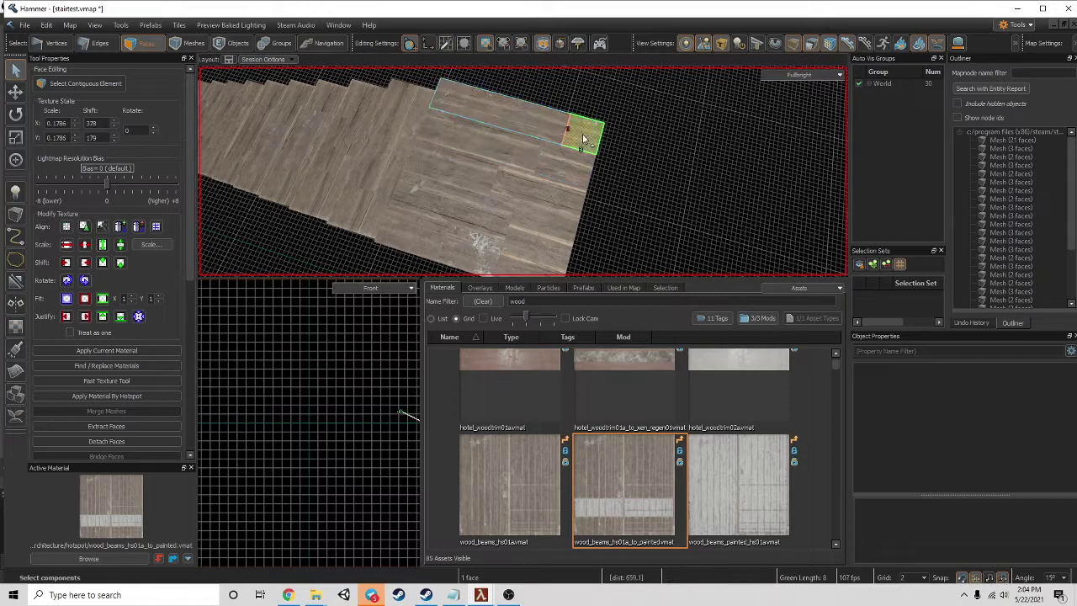
{"action": "left_click", "coordinate": [536, 128]}
{"action": "left_click", "coordinate": [135, 380]}
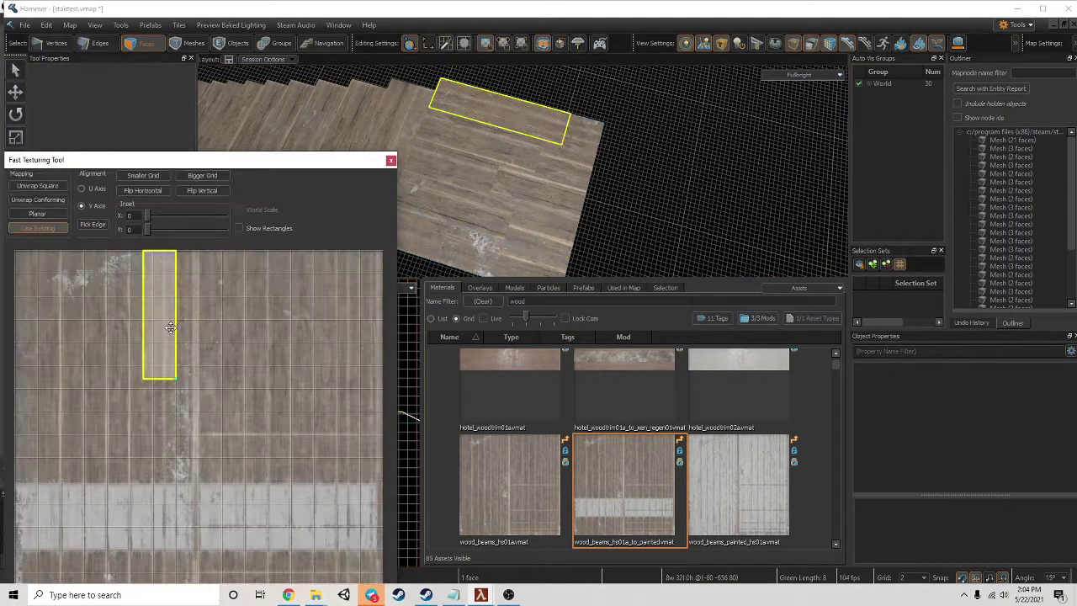
{"action": "left_click_drag", "start_coordinate": [171, 328], "coordinate": [97, 366]}
{"action": "left_click", "coordinate": [621, 150]}
- Examine the board texture variation along the whole staircase, from the upper treads down to the lower platform
{"action": "middle_click_drag", "start_coordinate": [360, 143], "coordinate": [534, 167]}
{"action": "key", "text": "z"}
{"action": "key", "text": "w"}
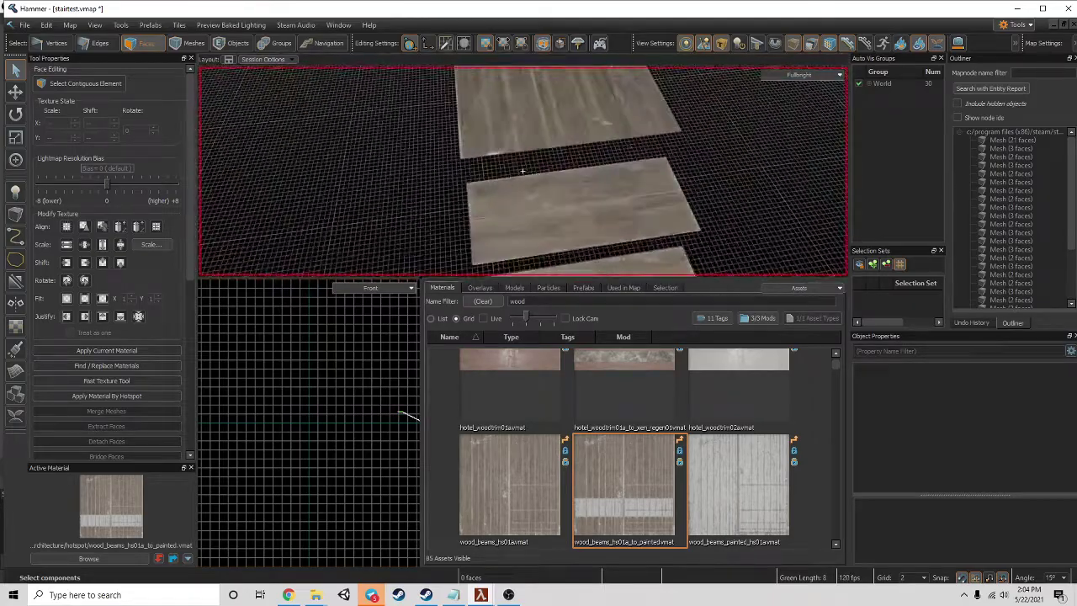
{"action": "key", "text": "s"}
{"action": "key", "text": "z"}
{"action": "middle_click_drag", "start_coordinate": [278, 160], "coordinate": [365, 170]}
{"action": "key", "text": "z"}
{"action": "key", "text": "w"}
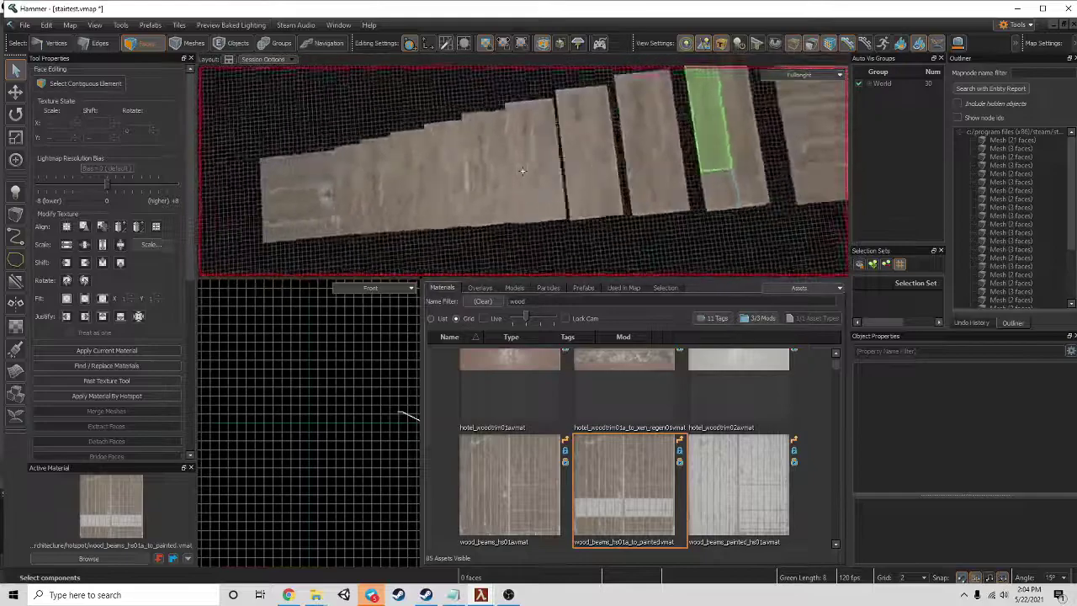
{"action": "key", "text": "z"}
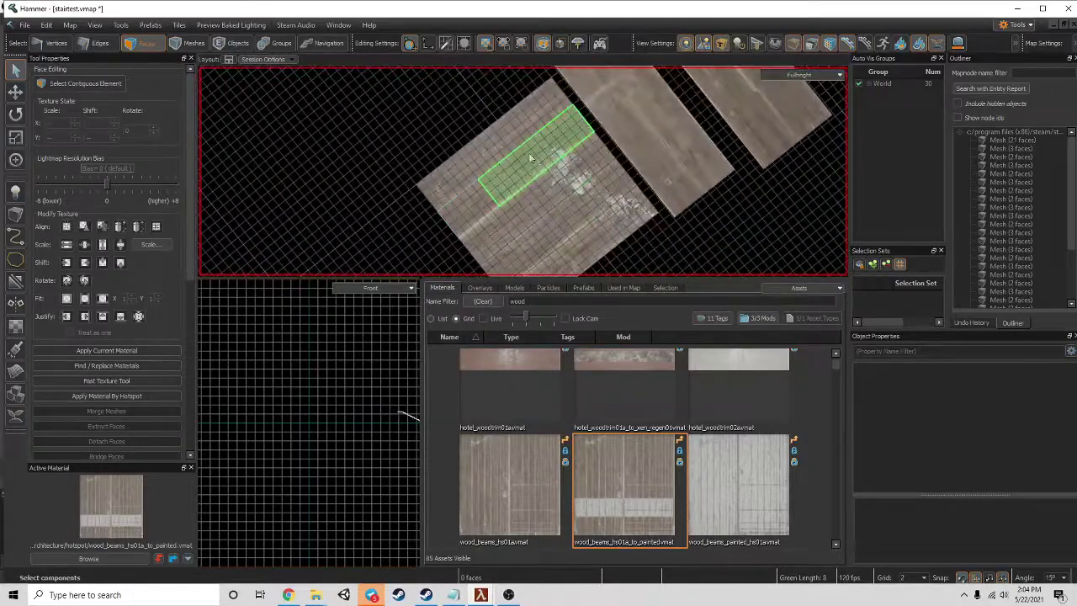
- Remap the outer board of the lower platform's leftmost plank to the unpainted beams right of the texture's central seam
{"action": "key", "text": "z"}
{"action": "key", "text": "w"}
{"action": "key", "text": "z"}
{"action": "scroll", "coordinate": [504, 160], "scroll_direction": "down", "scroll_amount": 3}
{"action": "left_click", "coordinate": [475, 202]}
{"action": "left_click", "coordinate": [106, 380]}
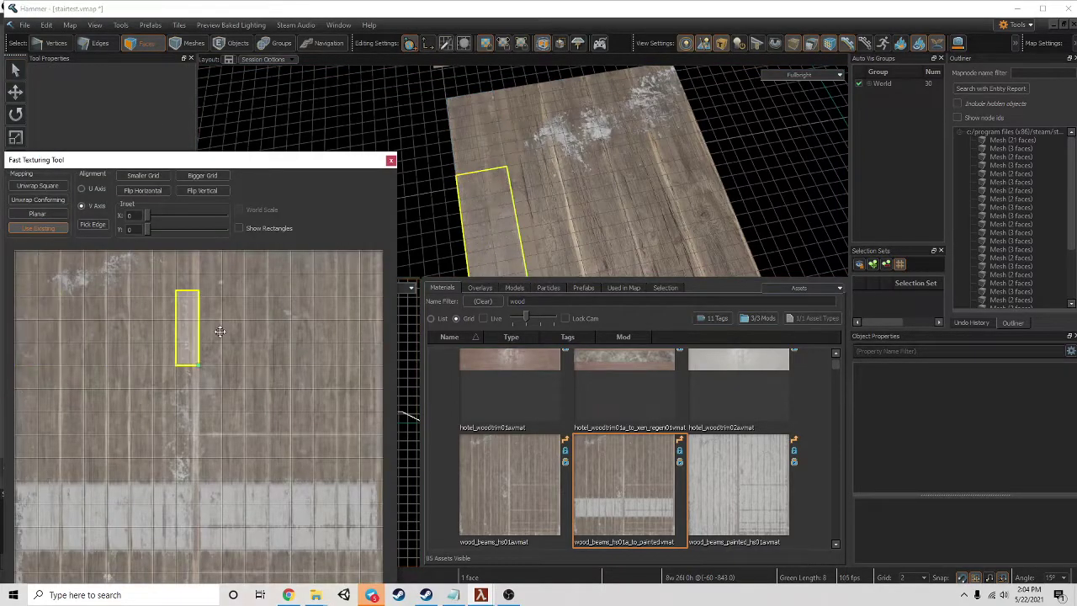
{"action": "left_click", "coordinate": [285, 325]}
- Remap the stair-side board of the lower platform's second plank from the left to a lower unpainted stretch on the texture's left side
{"action": "left_click", "coordinate": [570, 200]}
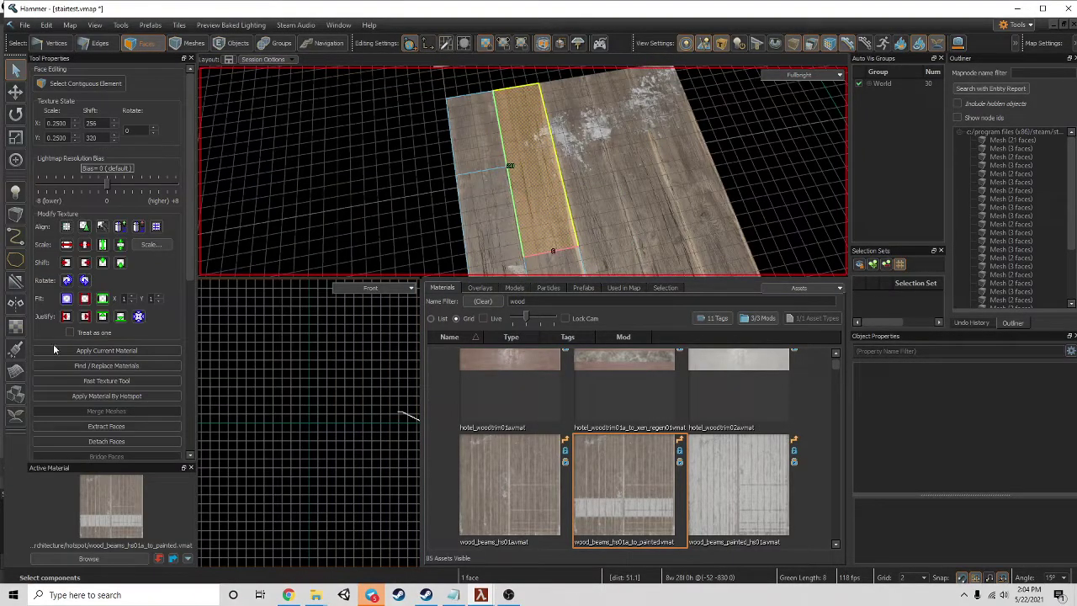
{"action": "left_click", "coordinate": [117, 383]}
{"action": "left_click", "coordinate": [70, 394]}
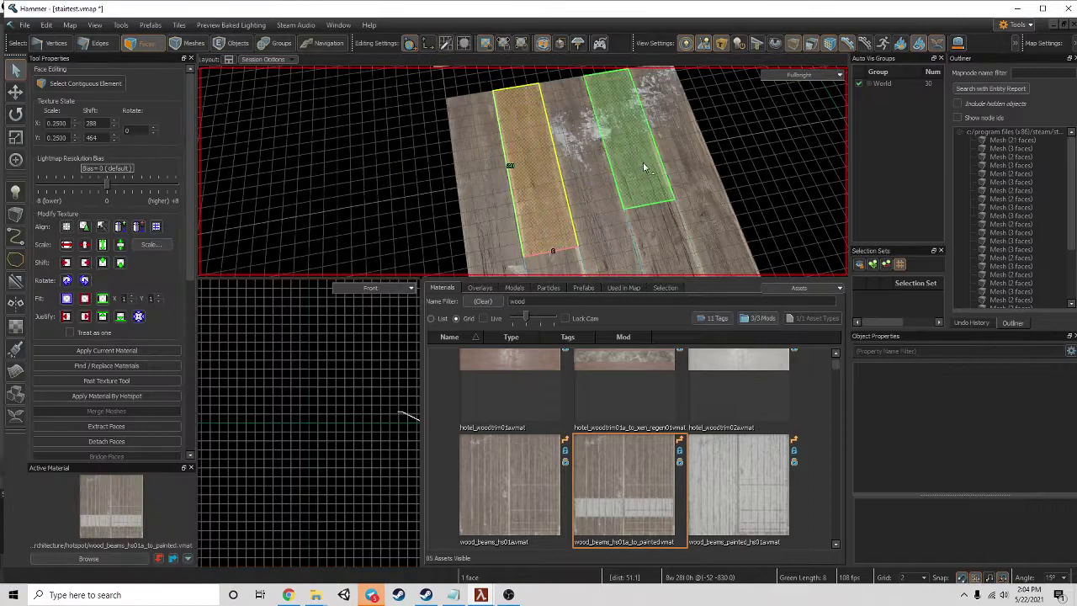
- Remap the middle plank's scuffed stair-side board and the fourth plank's outer board on the lower platform to unpainted beams in the texture's right half
{"action": "key", "text": "ctrl+z"}
{"action": "left_click", "coordinate": [101, 381]}
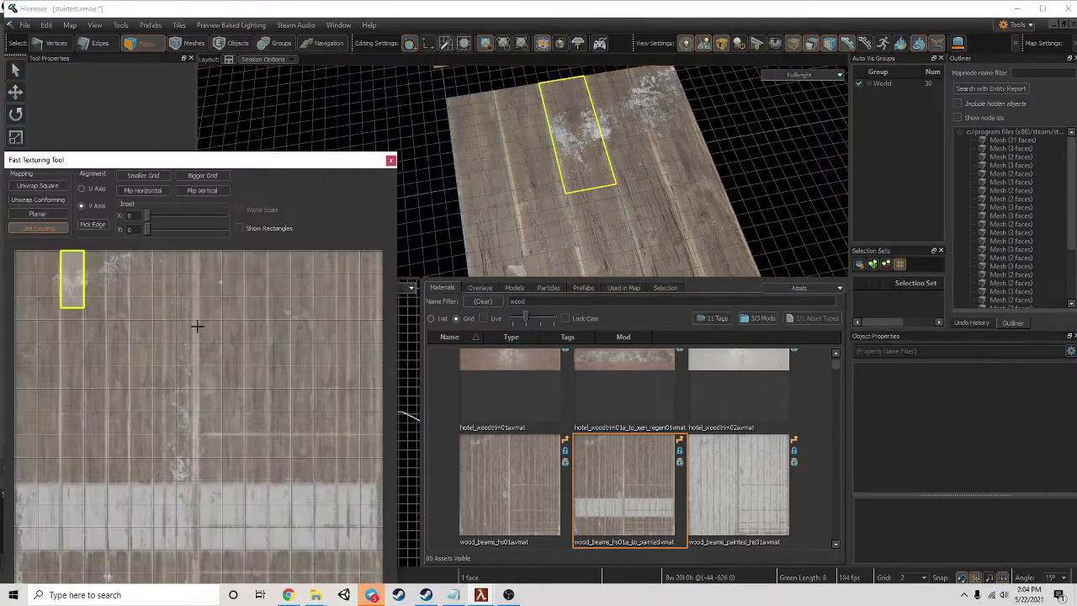
{"action": "left_click_drag", "start_coordinate": [73, 290], "coordinate": [303, 311]}
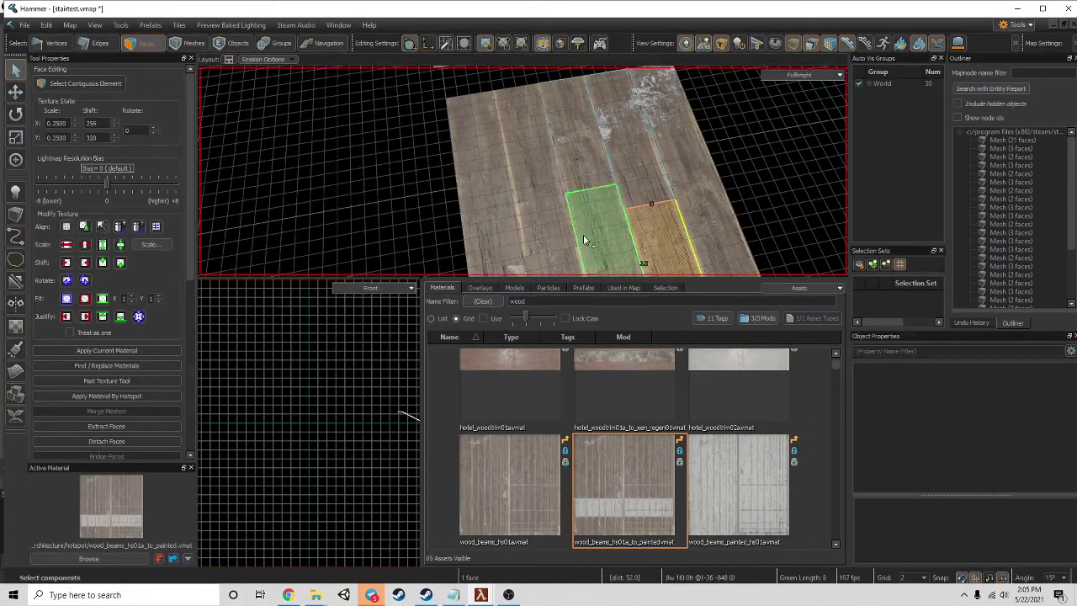
{"action": "left_click", "coordinate": [105, 381]}
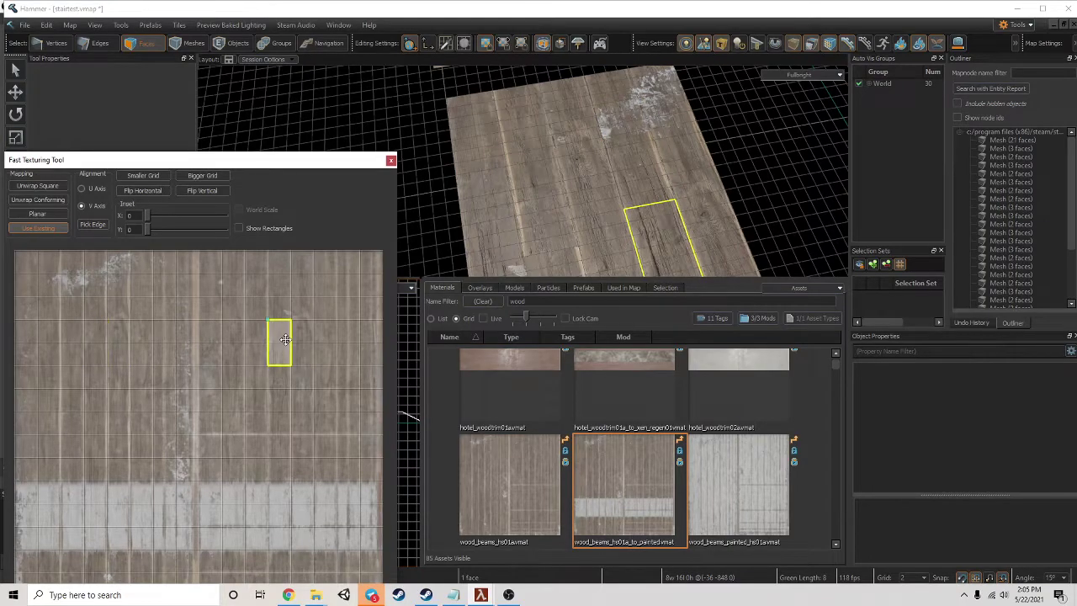
{"action": "left_click", "coordinate": [391, 160]}
- Remap the outer board of the lower platform's rightmost plank to a lower unpainted stretch in the texture's left half and clear the selection
{"action": "left_click", "coordinate": [681, 138]}
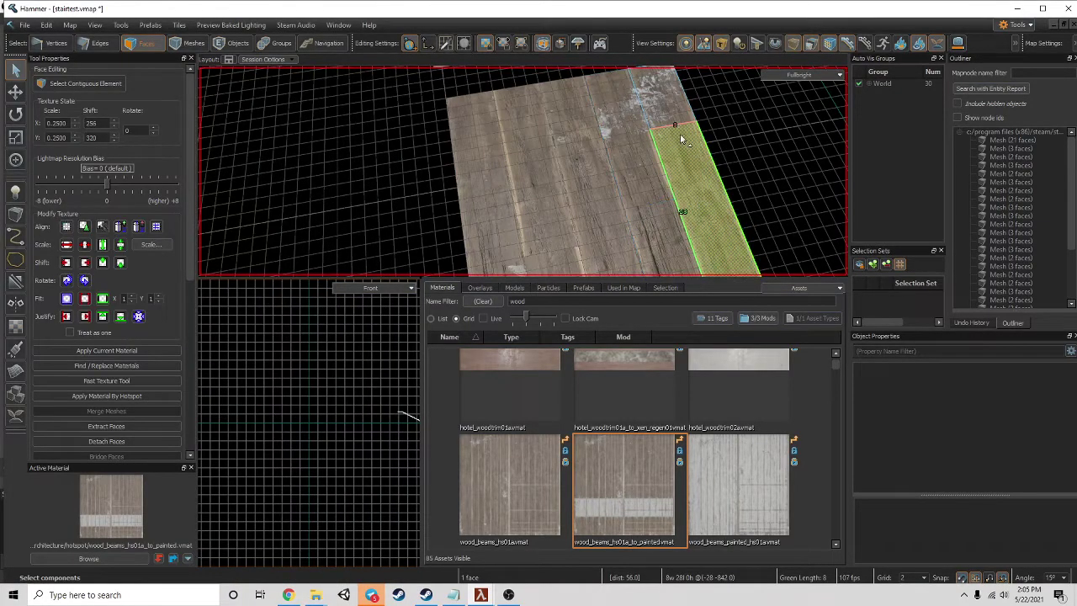
{"action": "left_click", "coordinate": [124, 383]}
{"action": "left_click_drag", "start_coordinate": [122, 349], "coordinate": [76, 395]}
{"action": "left_click", "coordinate": [611, 239]}
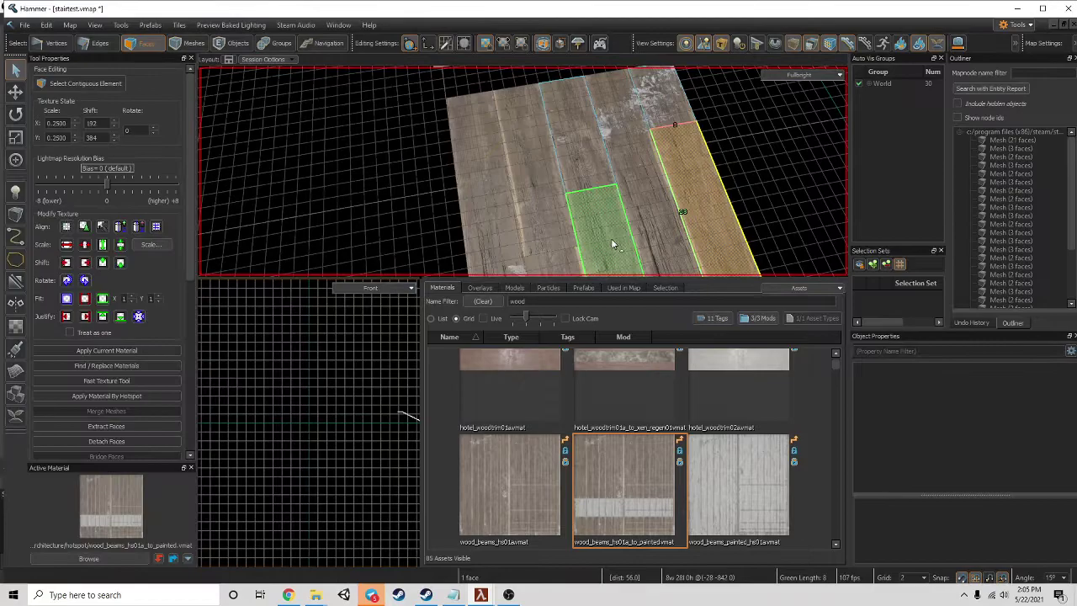
{"action": "right_click_drag", "start_coordinate": [699, 202], "coordinate": [541, 193]}
{"action": "key", "text": "Escape"}
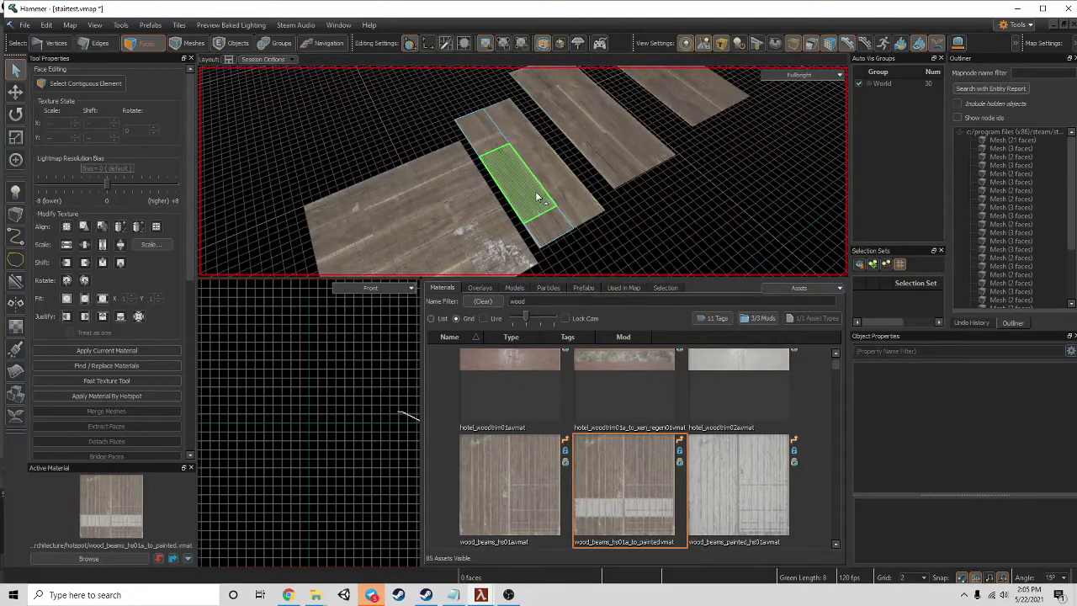
- Extract the end and far boards in the platform-side row of the first tread above the lower platform into separate meshes
{"action": "left_click", "coordinate": [539, 197]}
{"action": "left_click", "coordinate": [547, 222]}
{"action": "key", "text": "alt+n"}
{"action": "left_click", "coordinate": [478, 130]}
{"action": "key", "text": "alt+n"}
- Extract the individual boards in the cut row of the second tread above the lower platform into separate meshes
{"action": "left_click", "coordinate": [616, 153]}
{"action": "key", "text": "alt+n"}
{"action": "left_click", "coordinate": [583, 137]}
{"action": "left_click", "coordinate": [575, 91]}
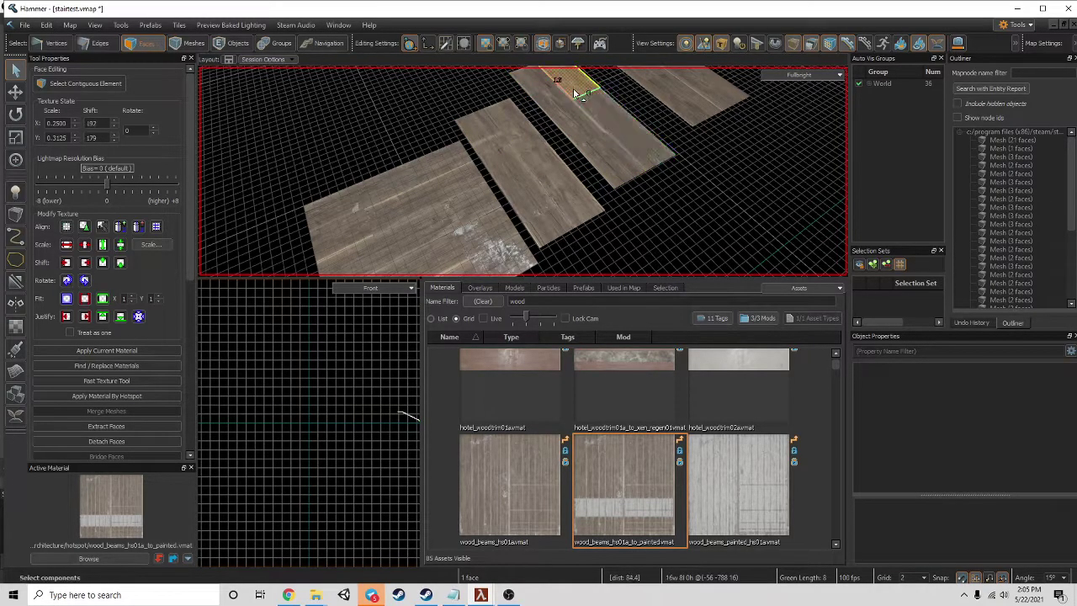
{"action": "right_click_drag", "start_coordinate": [709, 139], "coordinate": [686, 174]}
- Extract the near, middle and far boards in the cut row of the third tread into separate meshes
{"action": "left_click", "coordinate": [665, 209]}
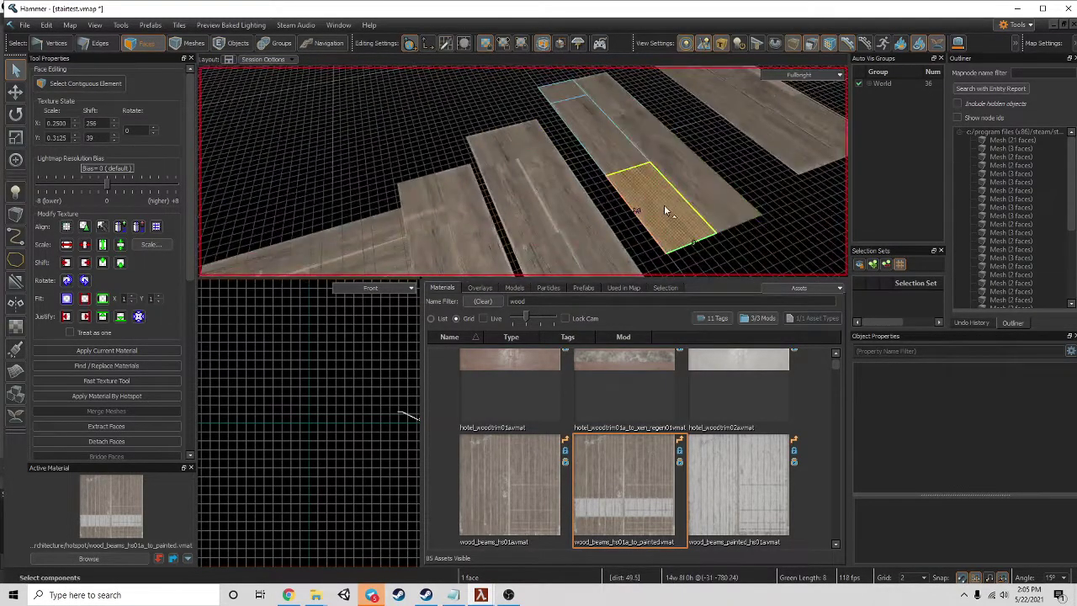
{"action": "key", "text": "alt+n"}
{"action": "left_click", "coordinate": [629, 158]}
{"action": "key", "text": "alt+n"}
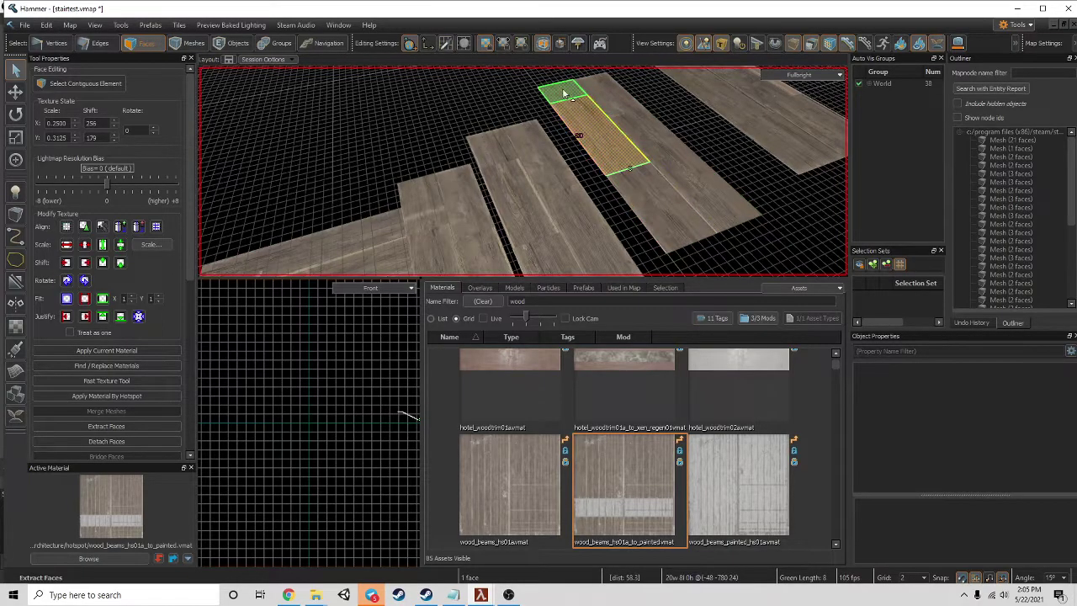
{"action": "left_click", "coordinate": [567, 95]}
{"action": "key", "text": "alt+n"}
{"action": "right_click_drag", "start_coordinate": [663, 137], "coordinate": [690, 161]}
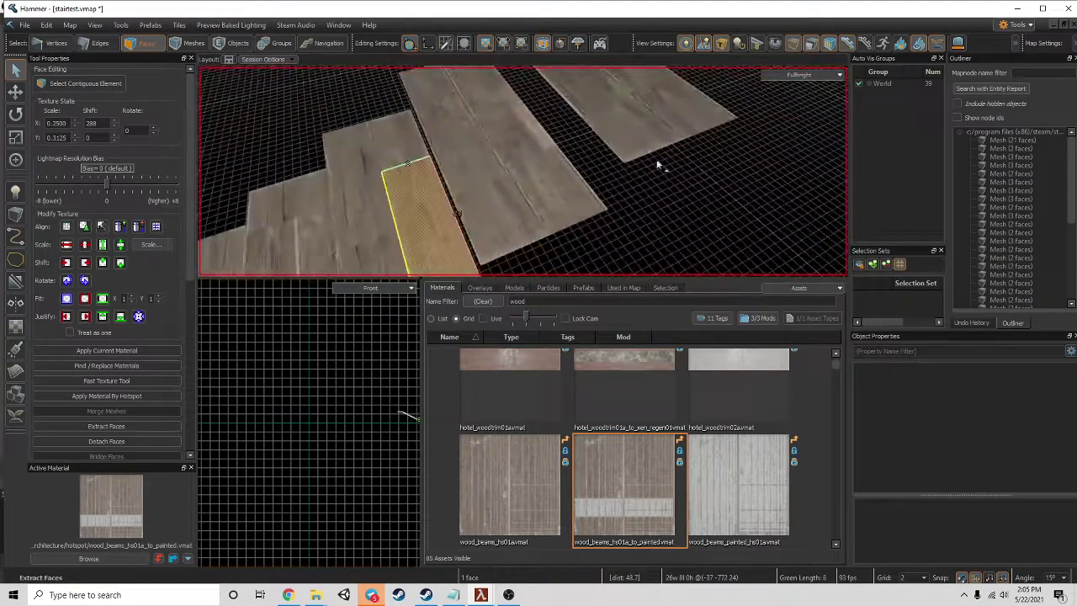
- Extract the cut boards of the next treads, starting with the fifth tread, into separate meshes
{"action": "left_click", "coordinate": [571, 183]}
{"action": "key", "text": "alt+n"}
{"action": "left_click", "coordinate": [522, 141]}
{"action": "key", "text": "alt+n"}
{"action": "left_click", "coordinate": [471, 139]}
{"action": "key", "text": "alt+n"}
{"action": "left_click", "coordinate": [480, 83]}
{"action": "left_click", "coordinate": [496, 212]}
{"action": "key", "text": "alt+n"}
- Continue up the middle of the flight, extracting each tread's cut boards into separate meshes
{"action": "right_click_drag", "start_coordinate": [620, 168], "coordinate": [627, 135]}
{"action": "left_click", "coordinate": [622, 251]}
{"action": "key", "text": "alt+n"}
{"action": "left_click", "coordinate": [564, 229]}
{"action": "key", "text": "alt+n"}
{"action": "left_click", "coordinate": [562, 189]}
{"action": "right_click_drag", "start_coordinate": [550, 187], "coordinate": [499, 216]}
{"action": "key", "text": "alt+n"}
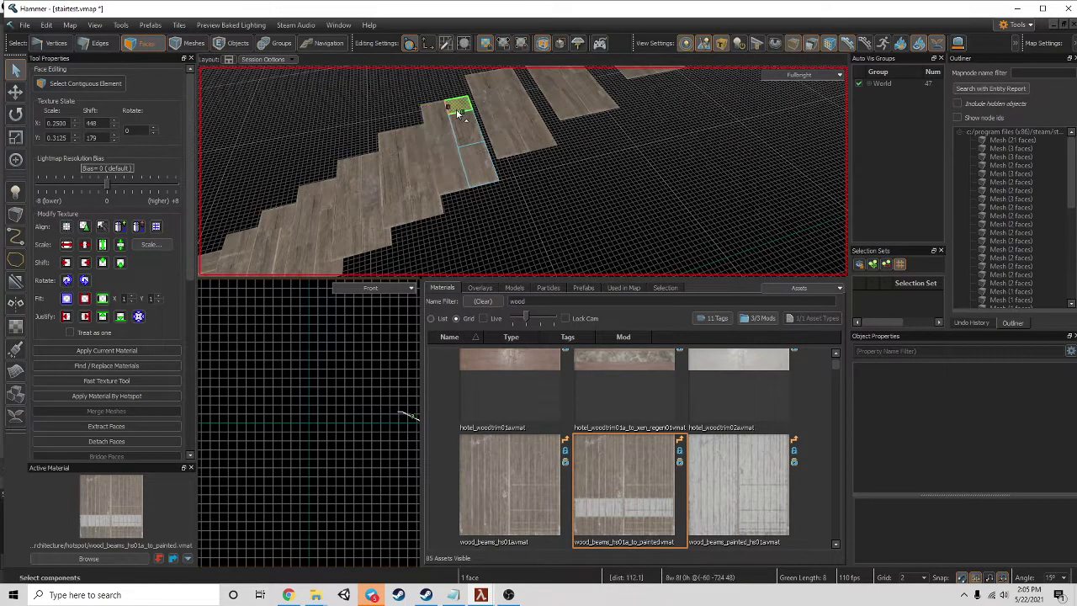
- Extract the cut boards of the last treads below the upper platform into separate meshes
{"action": "left_click_drag", "start_coordinate": [505, 91], "coordinate": [497, 110]}
{"action": "right_click_drag", "start_coordinate": [522, 171], "coordinate": [546, 155]}
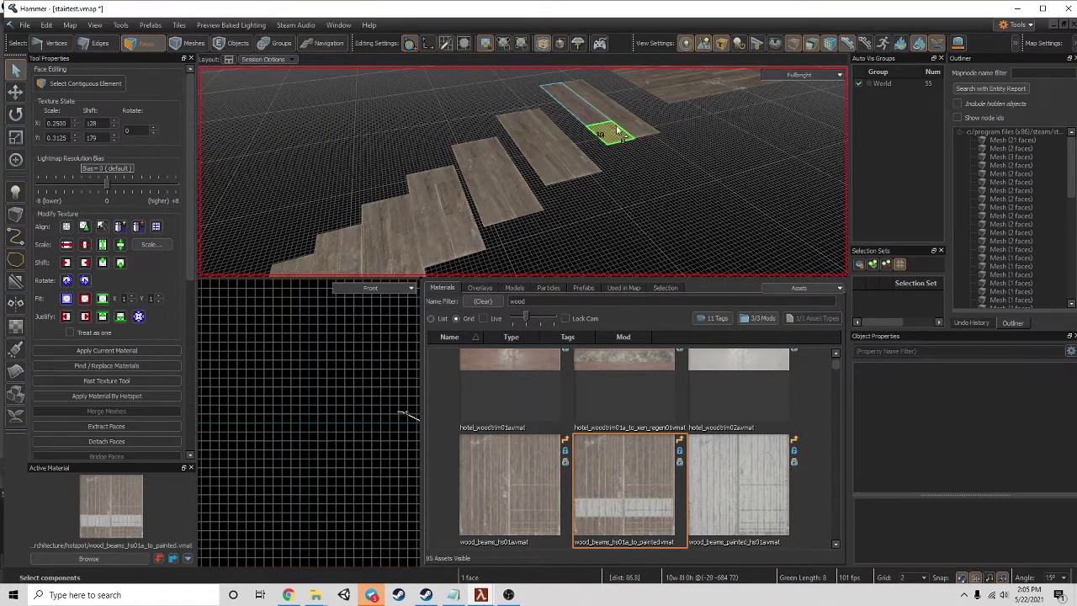
{"action": "key", "text": "alt+n"}
{"action": "left_click", "coordinate": [573, 114]}
{"action": "left_click", "coordinate": [577, 96]}
{"action": "right_click_drag", "start_coordinate": [577, 95], "coordinate": [670, 212]}
- Extract the stair-side board of the upper platform's nearest edge plank into a separate mesh
{"action": "left_click", "coordinate": [578, 207]}
{"action": "left_click", "coordinate": [528, 203]}
{"action": "key", "text": "alt+n"}
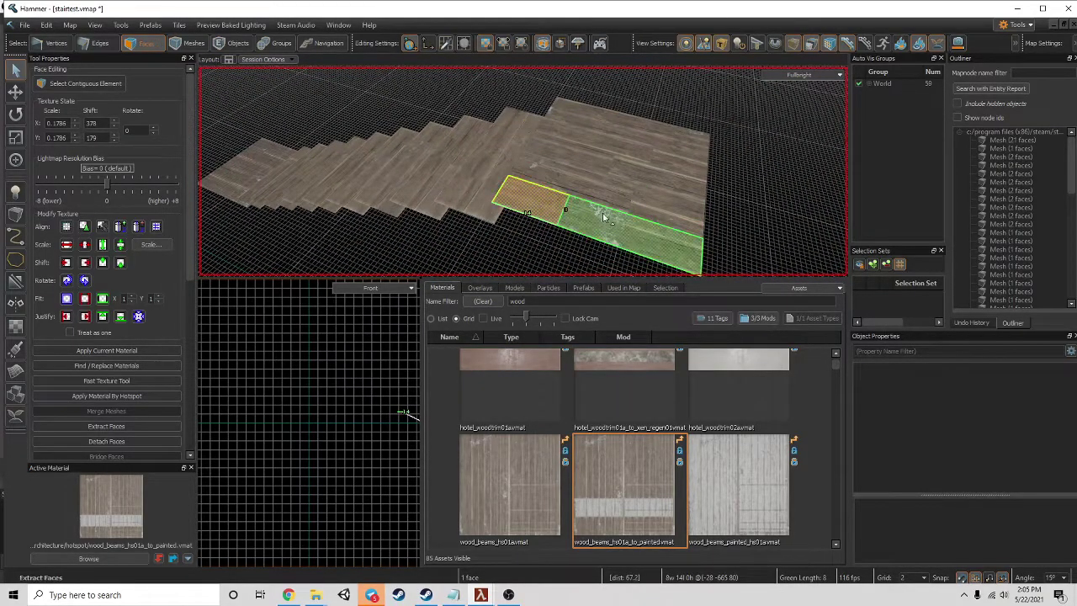
- Extract one board each from the second and third planks of the upper platform, counted from the near edge, into separate meshes
{"action": "left_click", "coordinate": [602, 214]}
{"action": "left_click", "coordinate": [599, 183]}
{"action": "left_click", "coordinate": [638, 197]}
{"action": "key", "text": "alt+n"}
{"action": "left_click", "coordinate": [605, 163]}
{"action": "key", "text": "alt+n"}
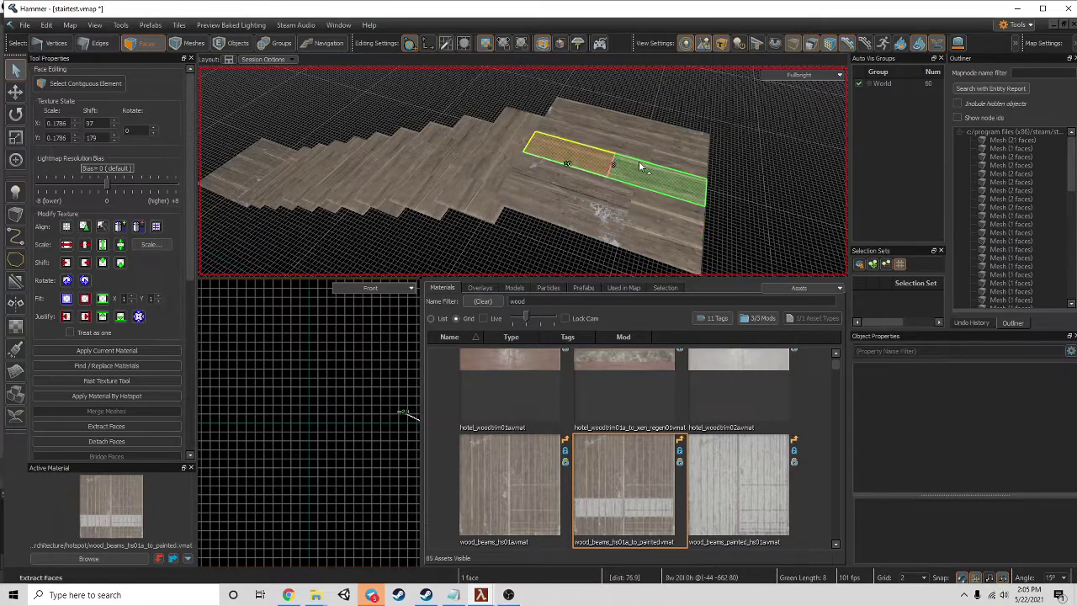
- Extract the remaining joined plank faces of the upper landing into separate meshes
{"action": "left_click", "coordinate": [641, 170]}
{"action": "key", "text": "alt+n"}
{"action": "left_click", "coordinate": [671, 158]}
{"action": "key", "text": "alt+n"}
{"action": "left_click", "coordinate": [621, 145]}
{"action": "left_click", "coordinate": [615, 128]}
{"action": "key", "text": "alt+n"}
{"action": "left_click", "coordinate": [690, 141]}
{"action": "left_click", "coordinate": [504, 173]}
{"action": "left_click", "coordinate": [455, 206]}
{"action": "right_click_drag", "start_coordinate": [458, 192], "coordinate": [328, 44]}
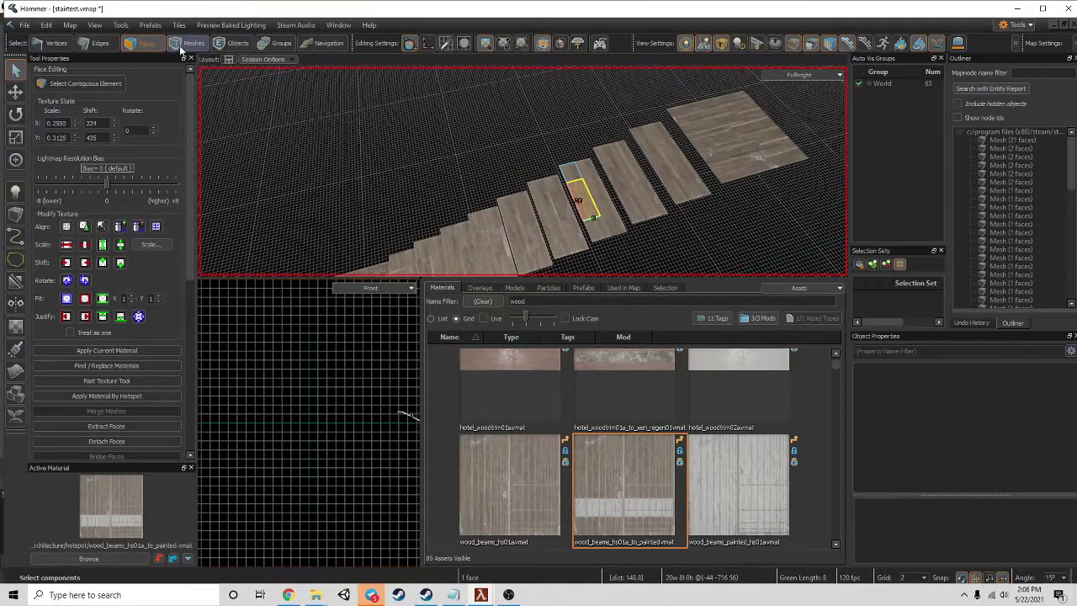
- Switch to mesh selection and check plank by plank that the upper landing's boards are separate meshes
{"action": "left_click", "coordinate": [180, 47]}
{"action": "left_click", "coordinate": [564, 139]}
{"action": "key", "text": "z"}
{"action": "right_click_drag", "start_coordinate": [522, 171], "coordinate": [546, 159]}
{"action": "left_click", "coordinate": [545, 159]}
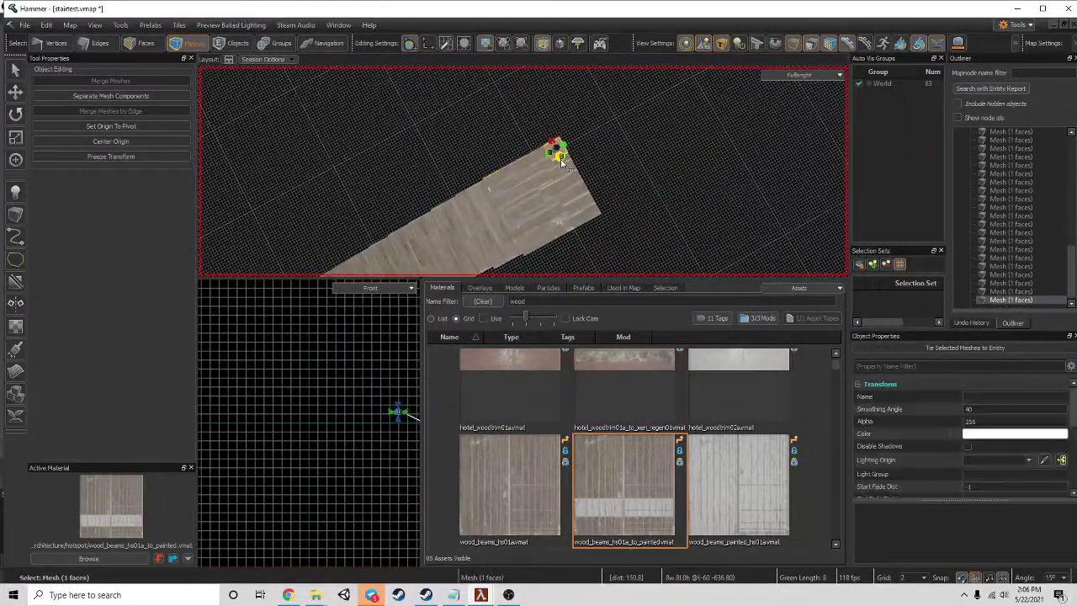
{"action": "left_click", "coordinate": [549, 169]}
{"action": "left_click", "coordinate": [546, 174]}
{"action": "left_click", "coordinate": [566, 190]}
{"action": "left_click", "coordinate": [563, 186]}
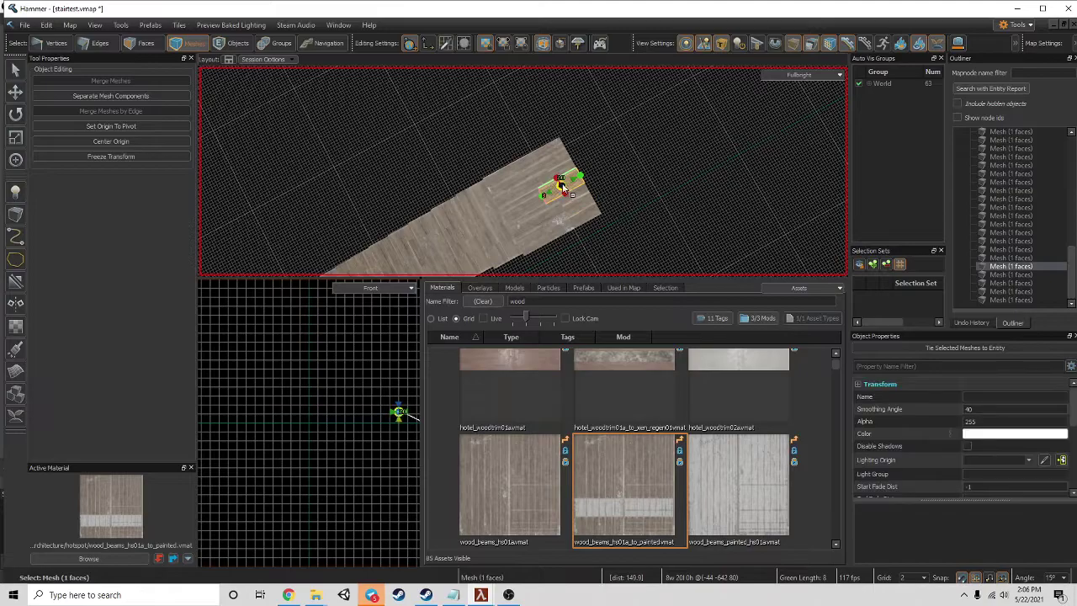
{"action": "left_click", "coordinate": [534, 222]}
{"action": "left_click", "coordinate": [579, 208]}
{"action": "left_click", "coordinate": [552, 223]}
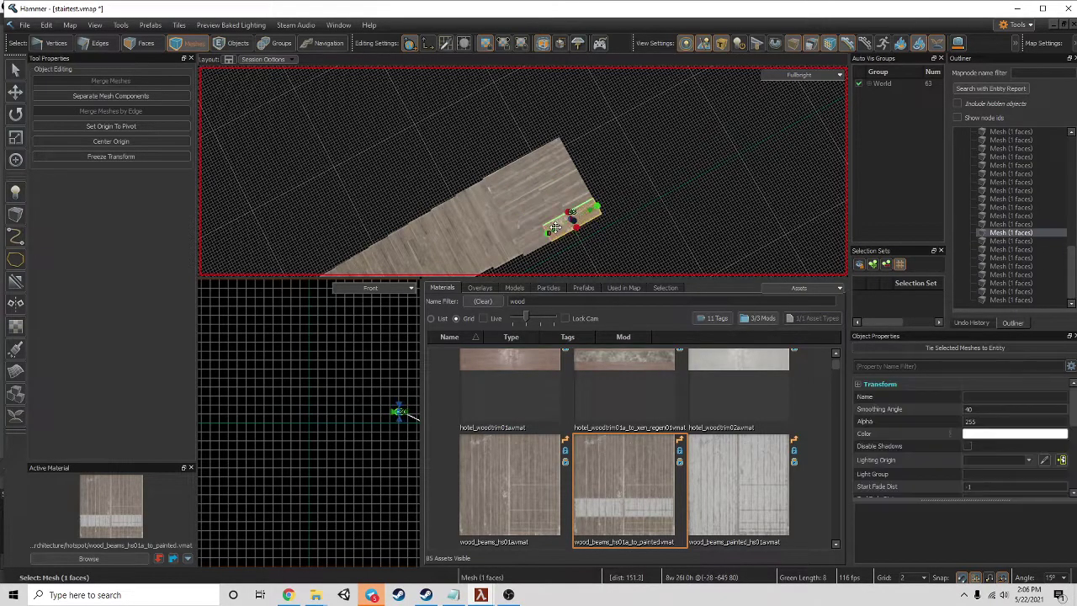
{"action": "left_click", "coordinate": [533, 241]}
- Check the planks of the upper stair treads one by one for boards that are still joined
{"action": "right_click_drag", "start_coordinate": [534, 240], "coordinate": [694, 231]}
{"action": "left_click", "coordinate": [565, 212]}
{"action": "left_click", "coordinate": [589, 227]}
{"action": "left_click", "coordinate": [649, 230]}
{"action": "left_click", "coordinate": [564, 245]}
{"action": "left_click", "coordinate": [513, 216]}
{"action": "left_click", "coordinate": [477, 223]}
{"action": "right_click_drag", "start_coordinate": [481, 228], "coordinate": [541, 137]}
{"action": "left_click", "coordinate": [431, 115]}
{"action": "left_click", "coordinate": [345, 126]}
{"action": "left_click", "coordinate": [448, 163]}
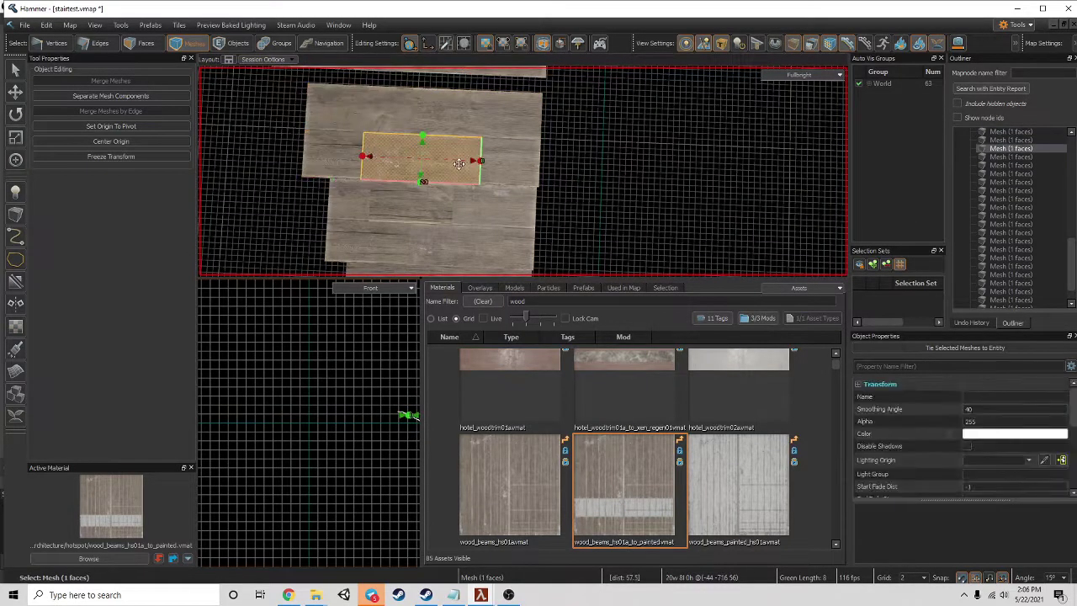
{"action": "left_click", "coordinate": [455, 207]}
{"action": "left_click", "coordinate": [415, 208]}
{"action": "left_click", "coordinate": [351, 208]}
{"action": "left_click", "coordinate": [372, 238]}
{"action": "left_click", "coordinate": [459, 241]}
{"action": "left_click", "coordinate": [521, 239]}
{"action": "right_click_drag", "start_coordinate": [542, 239], "coordinate": [525, 171]}
{"action": "left_click", "coordinate": [592, 203]}
{"action": "left_click", "coordinate": [577, 227]}
{"action": "left_click", "coordinate": [502, 174]}
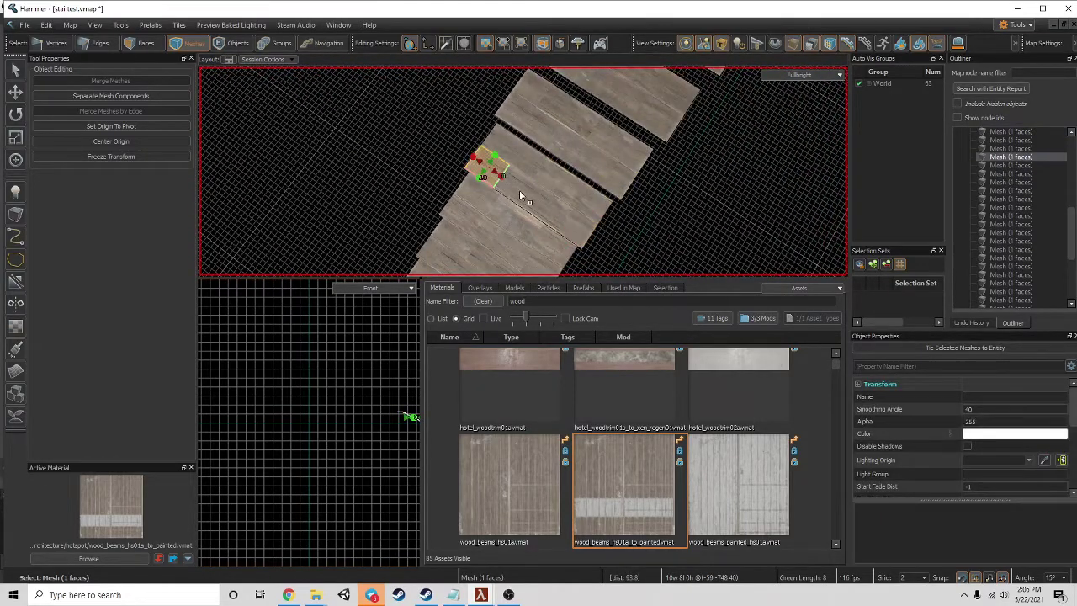
{"action": "left_click", "coordinate": [521, 190]}
{"action": "left_click", "coordinate": [516, 160]}
{"action": "left_click", "coordinate": [480, 202]}
- Check the planks of the lower stair treads and the lower landing for boards that are still joined
{"action": "scroll", "coordinate": [480, 203], "scroll_direction": "down", "scroll_amount": 3}
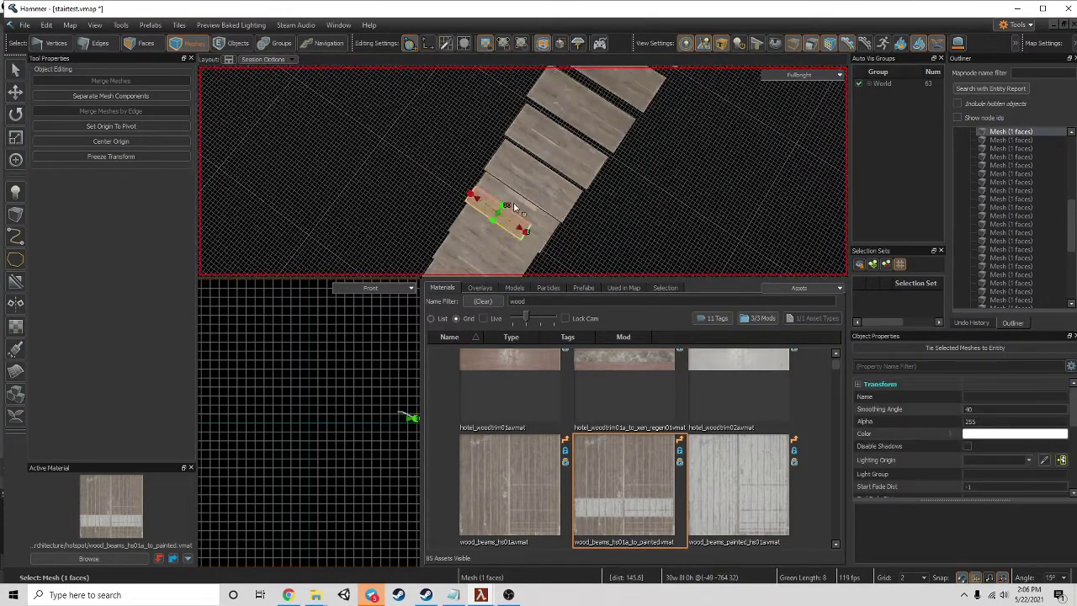
{"action": "right_click_drag", "start_coordinate": [543, 216], "coordinate": [538, 217]}
{"action": "left_click", "coordinate": [538, 215]}
{"action": "left_click", "coordinate": [520, 217]}
{"action": "left_click", "coordinate": [505, 155]}
{"action": "left_click", "coordinate": [480, 172]}
{"action": "left_click", "coordinate": [461, 188]}
{"action": "left_click", "coordinate": [493, 208]}
{"action": "left_click", "coordinate": [468, 244]}
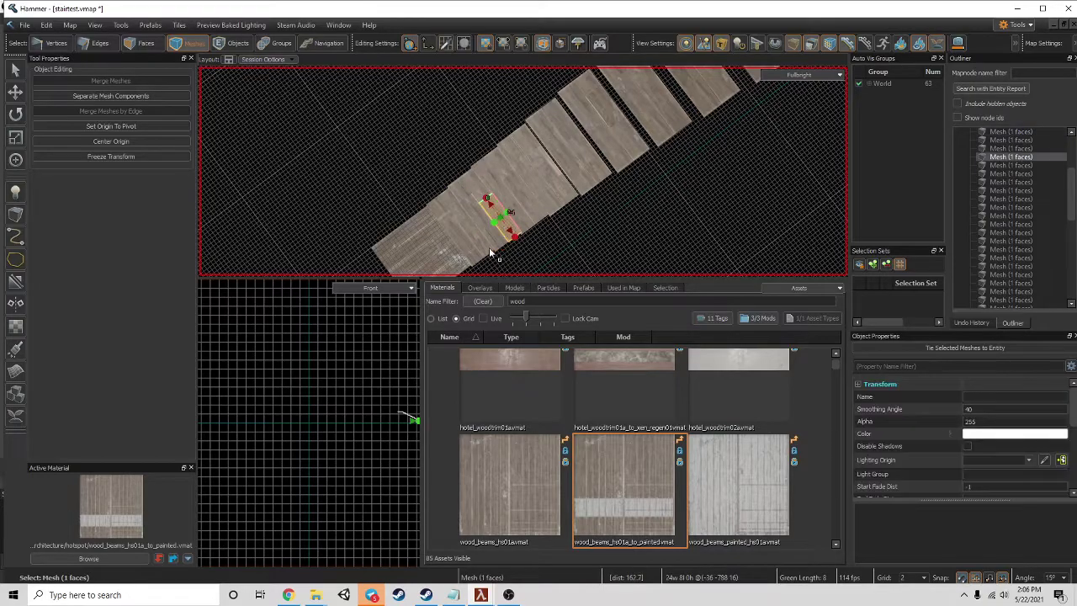
{"action": "left_click", "coordinate": [447, 215]}
{"action": "left_click", "coordinate": [449, 208]}
{"action": "right_click_drag", "start_coordinate": [449, 208], "coordinate": [551, 149]}
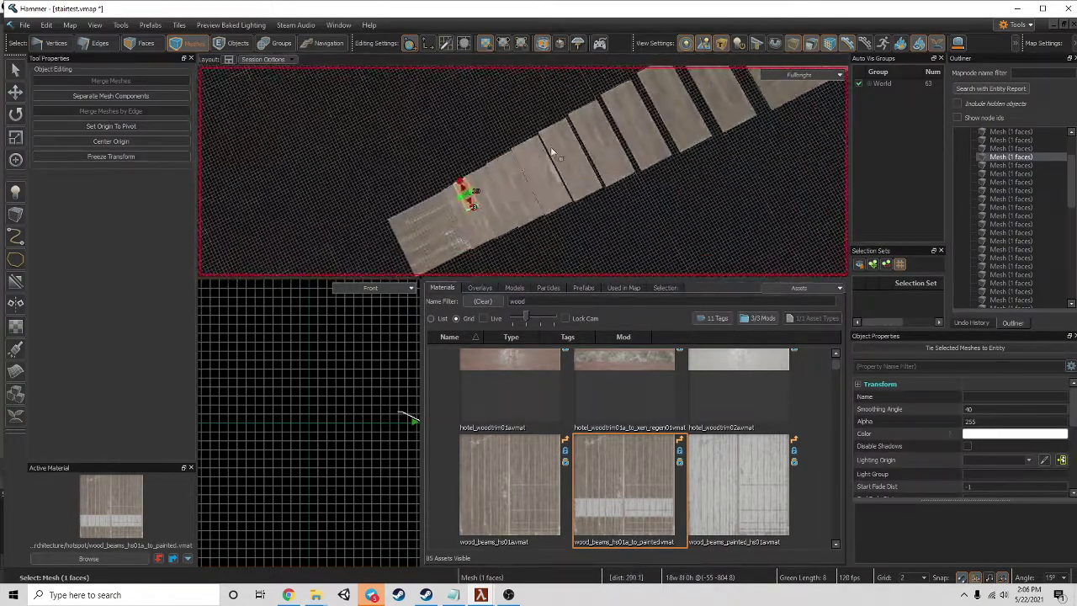
{"action": "left_click", "coordinate": [440, 220]}
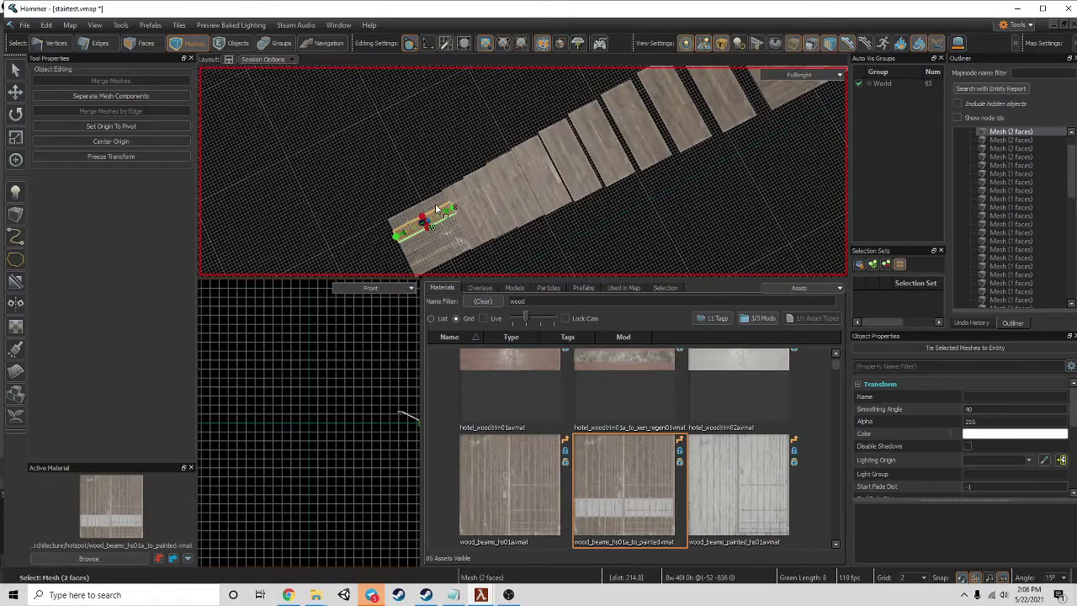
{"action": "left_click", "coordinate": [451, 247]}
{"action": "right_click_drag", "start_coordinate": [451, 247], "coordinate": [353, 154]}
- Switch to face selection and extract the lower landing's joined plank faces one at a time into separate meshes
{"action": "left_click", "coordinate": [139, 43]}
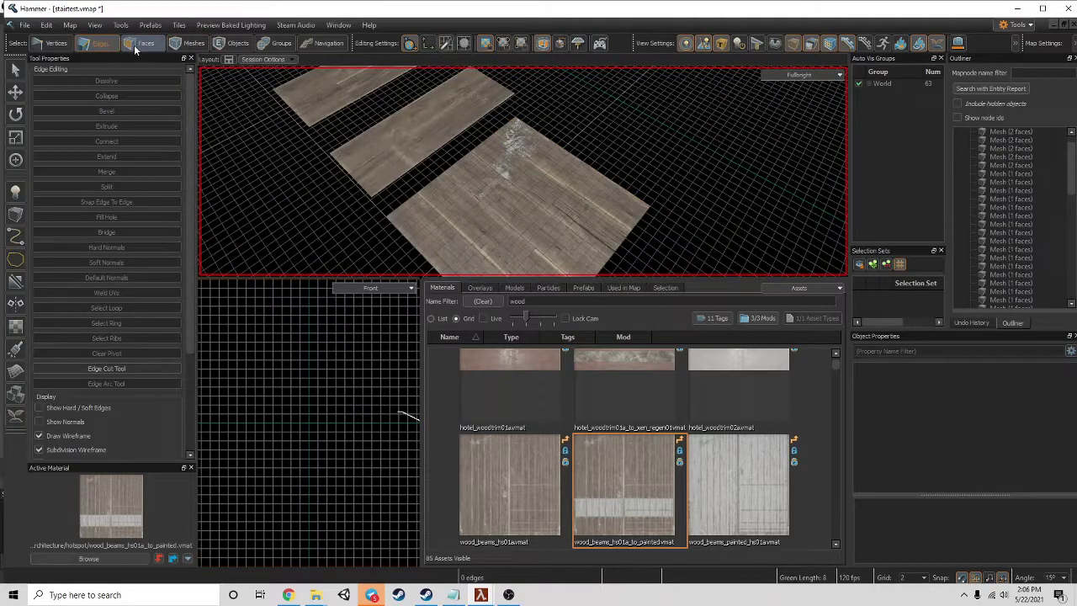
{"action": "left_click", "coordinate": [568, 187]}
{"action": "key", "text": "alt+n"}
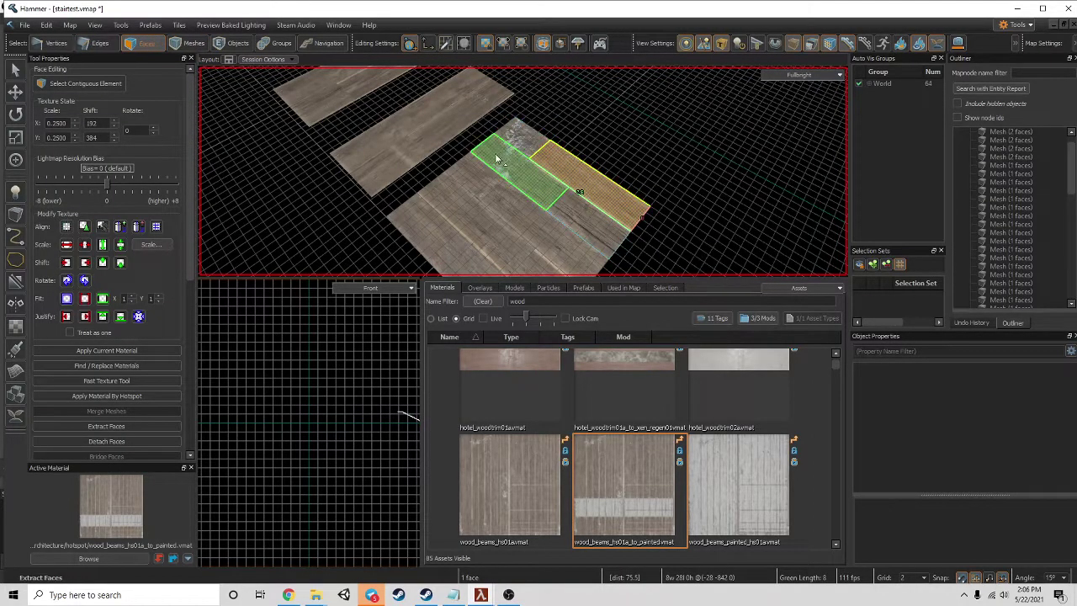
{"action": "left_click", "coordinate": [496, 154]}
{"action": "key", "text": "alt+n"}
{"action": "left_click", "coordinate": [566, 211]}
{"action": "key", "text": "alt+n"}
{"action": "left_click_drag", "start_coordinate": [555, 242], "coordinate": [522, 262], "text": "alt"}
{"action": "right_click_drag", "start_coordinate": [468, 211], "coordinate": [454, 229]}
{"action": "left_click", "coordinate": [440, 207]}
{"action": "key", "text": "alt+n"}
{"action": "left_click", "coordinate": [476, 235]}
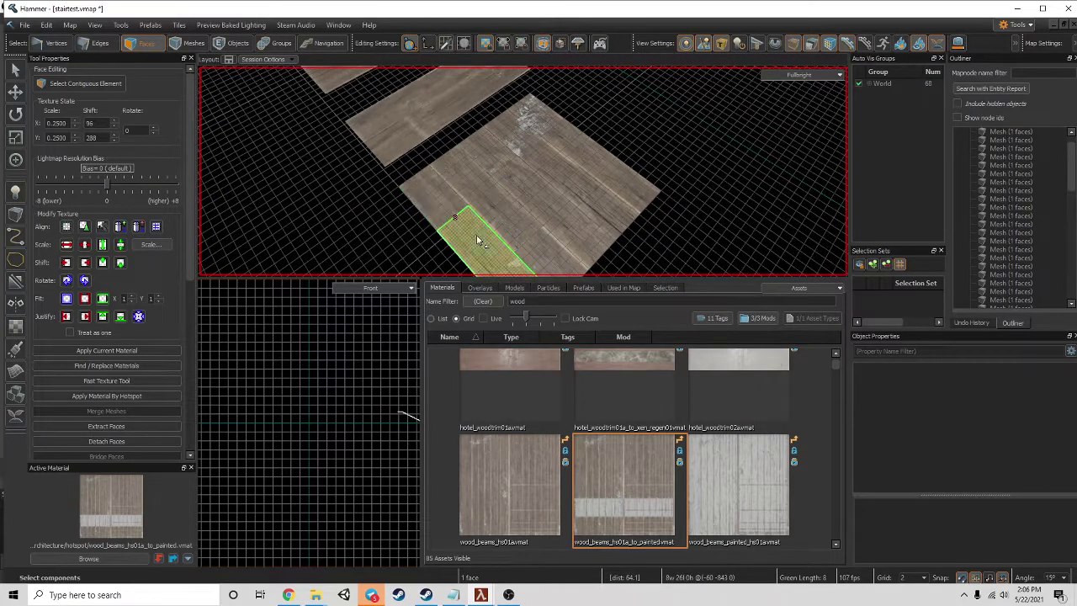
{"action": "key", "text": "alt+n"}
{"action": "left_click", "coordinate": [543, 119]}
{"action": "key", "text": "alt+n"}
- Verify in mesh selection that the lower landing's planks can each be selected separately
{"action": "left_click", "coordinate": [192, 43]}
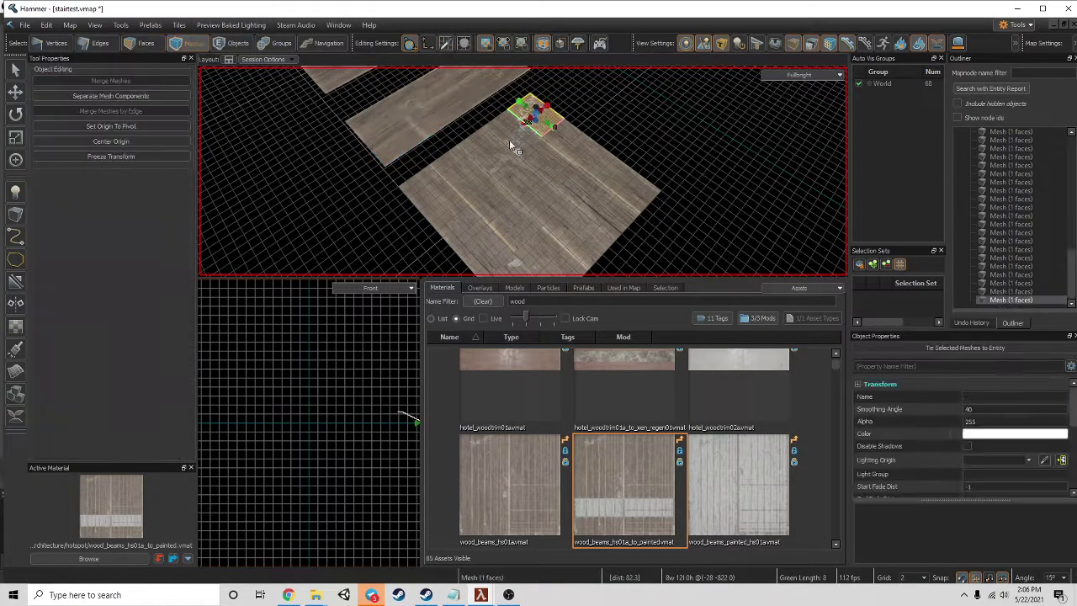
{"action": "left_click", "coordinate": [505, 137]}
{"action": "left_click", "coordinate": [471, 187]}
{"action": "left_click", "coordinate": [557, 227]}
{"action": "left_click", "coordinate": [600, 207]}
{"action": "key", "text": "z"}
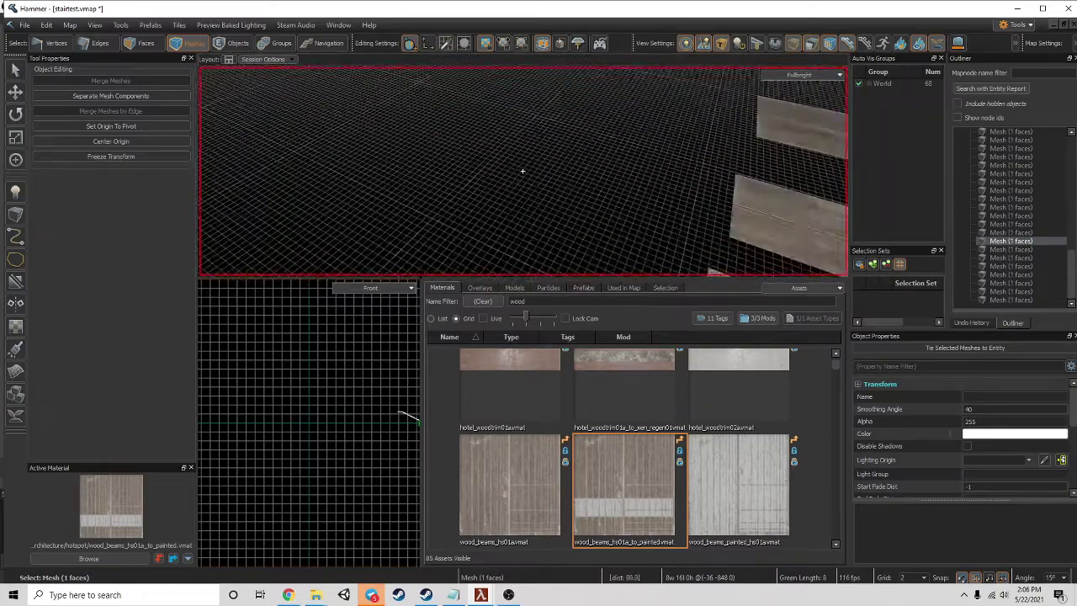
{"action": "key", "text": "z"}
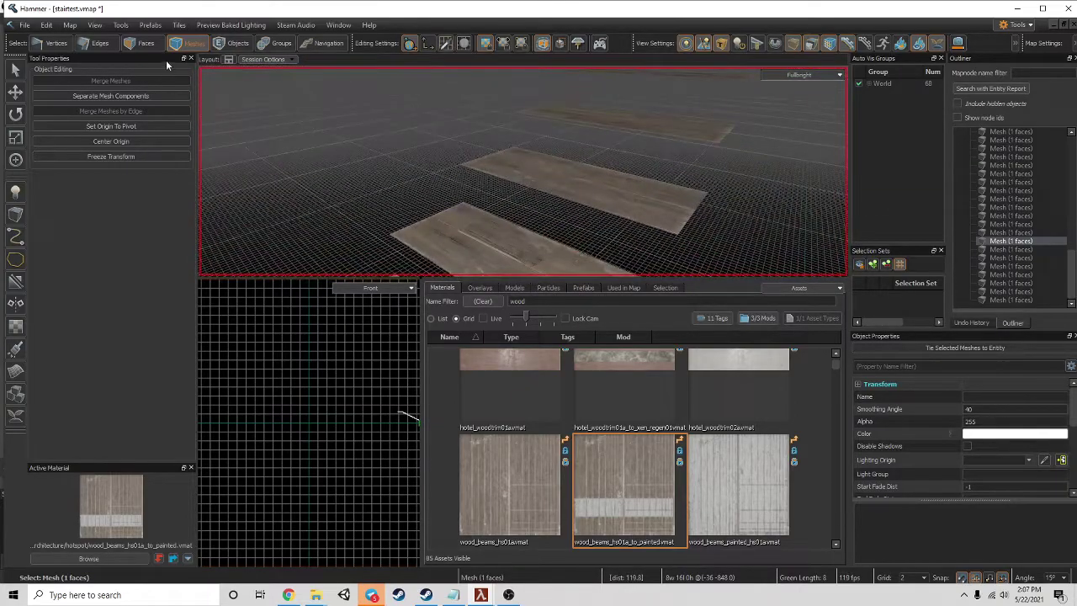
- Set the grid to 4 and extrude all five plank faces of the first tread above the lower landing upward by 8 units
{"action": "left_click", "coordinate": [137, 42]}
{"action": "key", "text": "z"}
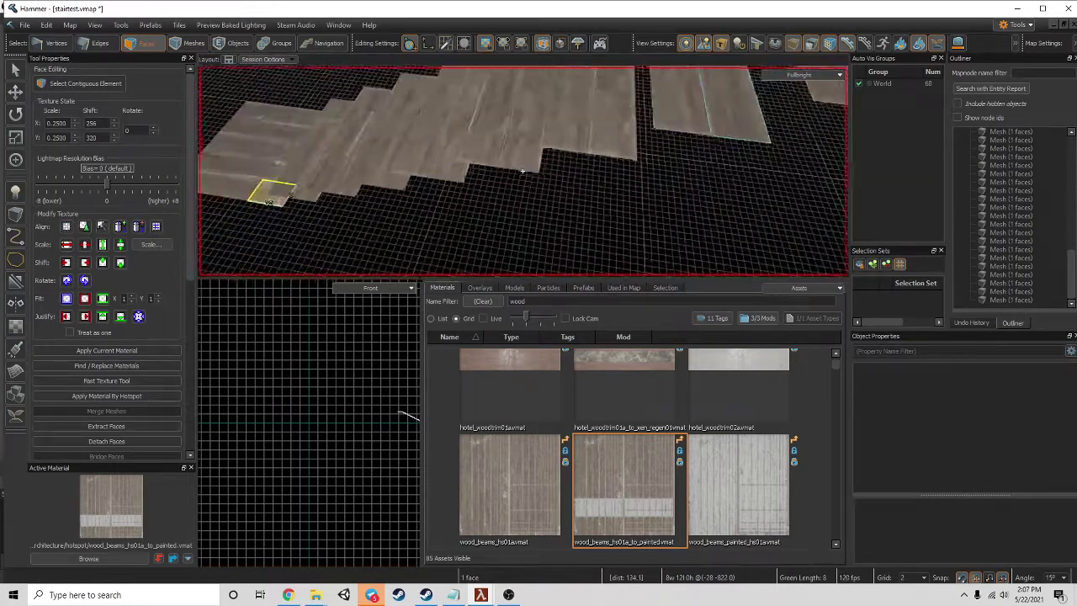
{"action": "key", "text": "w"}
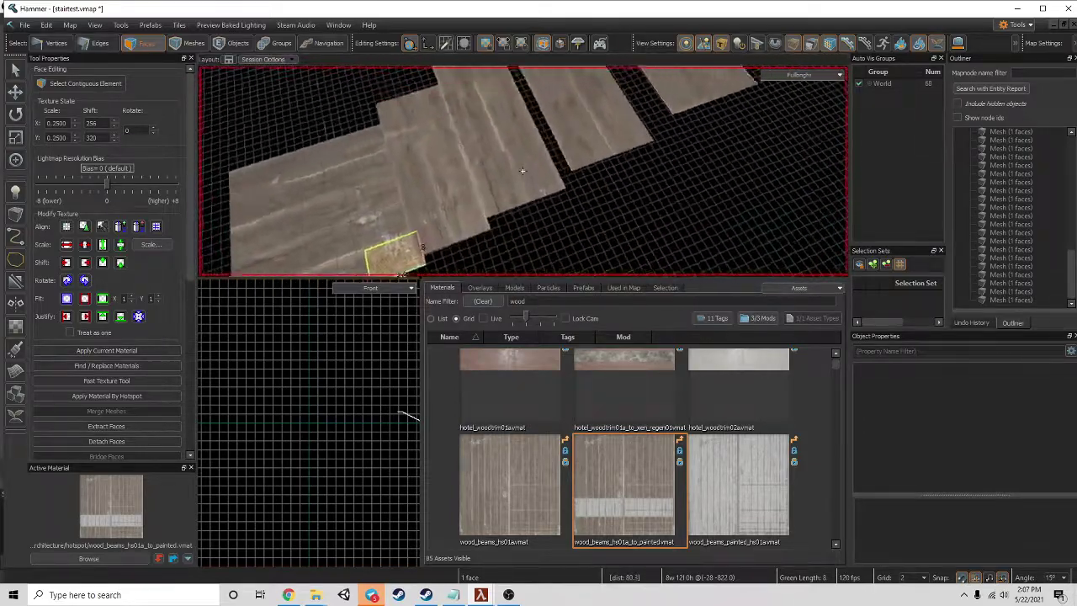
{"action": "key", "text": "s"}
{"action": "key", "text": "z"}
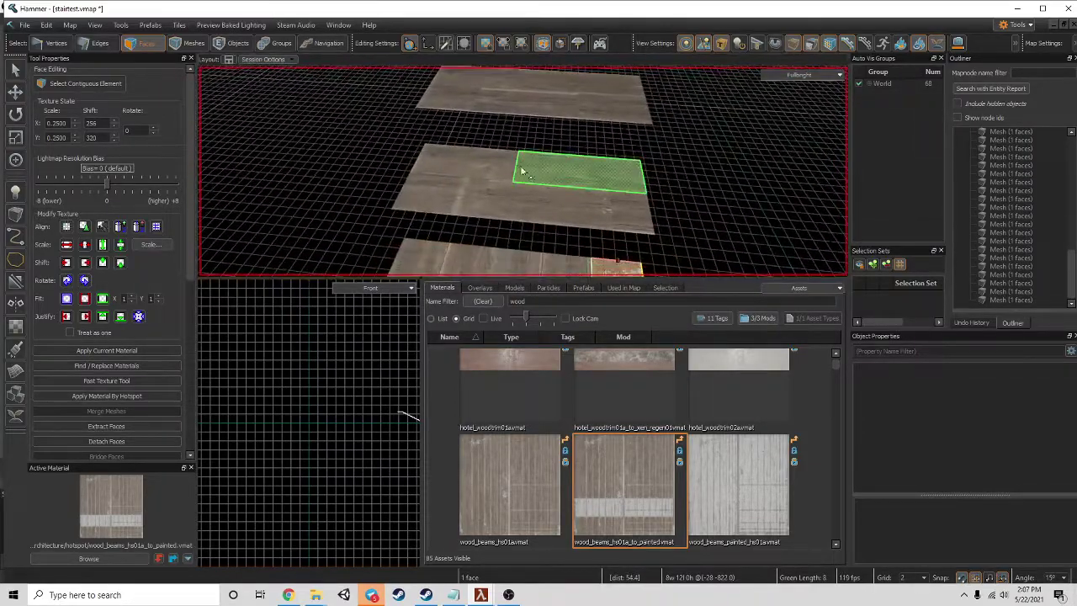
{"action": "left_click", "coordinate": [472, 163]}
{"action": "left_click", "coordinate": [565, 185], "text": "ctrl"}
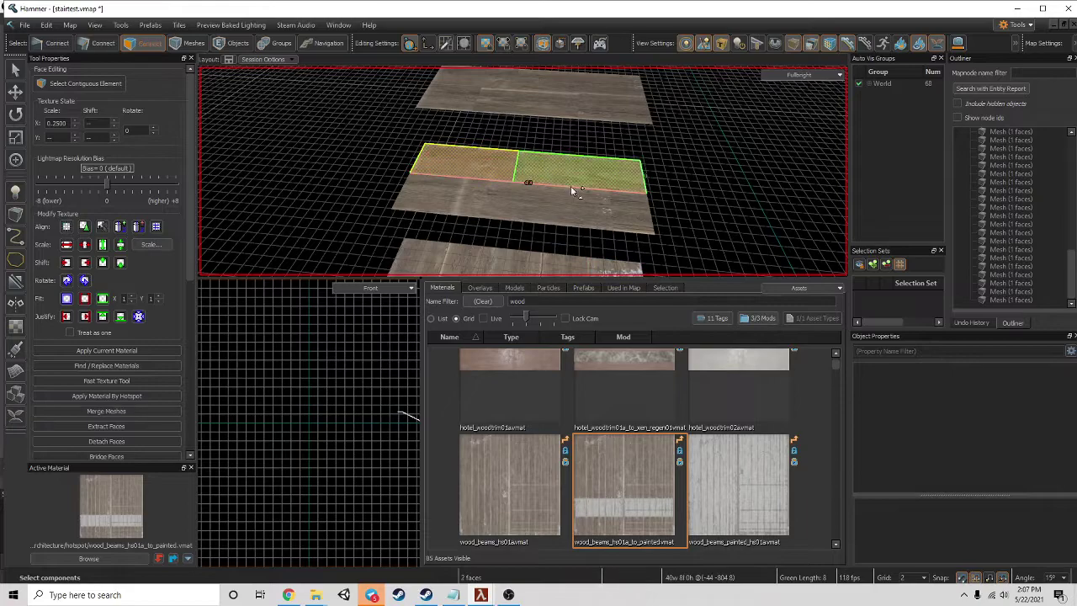
{"action": "left_click", "coordinate": [610, 221], "text": "ctrl"}
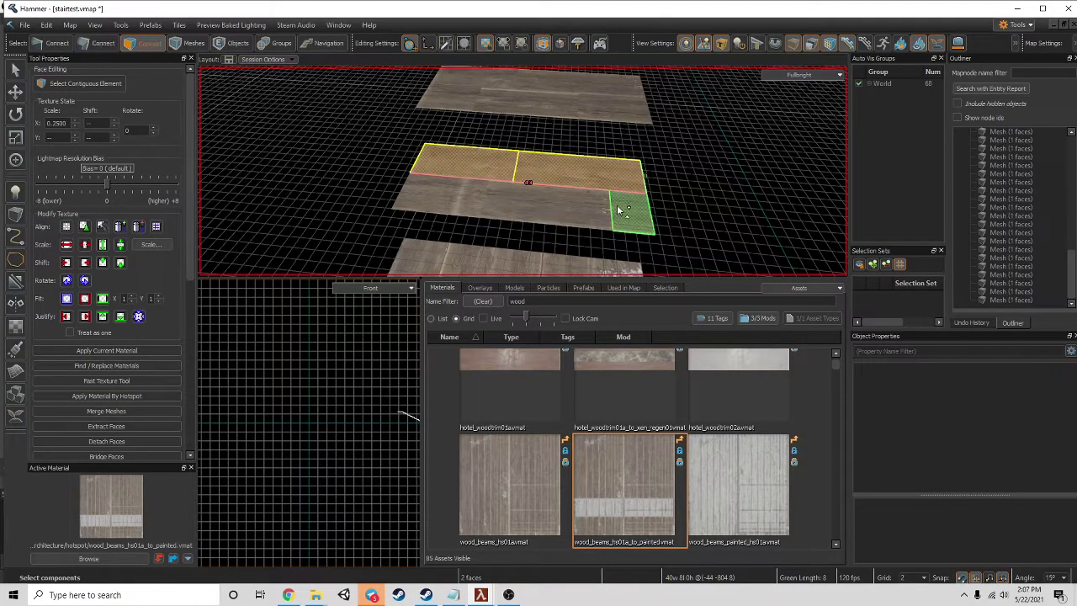
{"action": "left_click", "coordinate": [622, 209], "text": "ctrl"}
{"action": "left_click", "coordinate": [927, 578]}
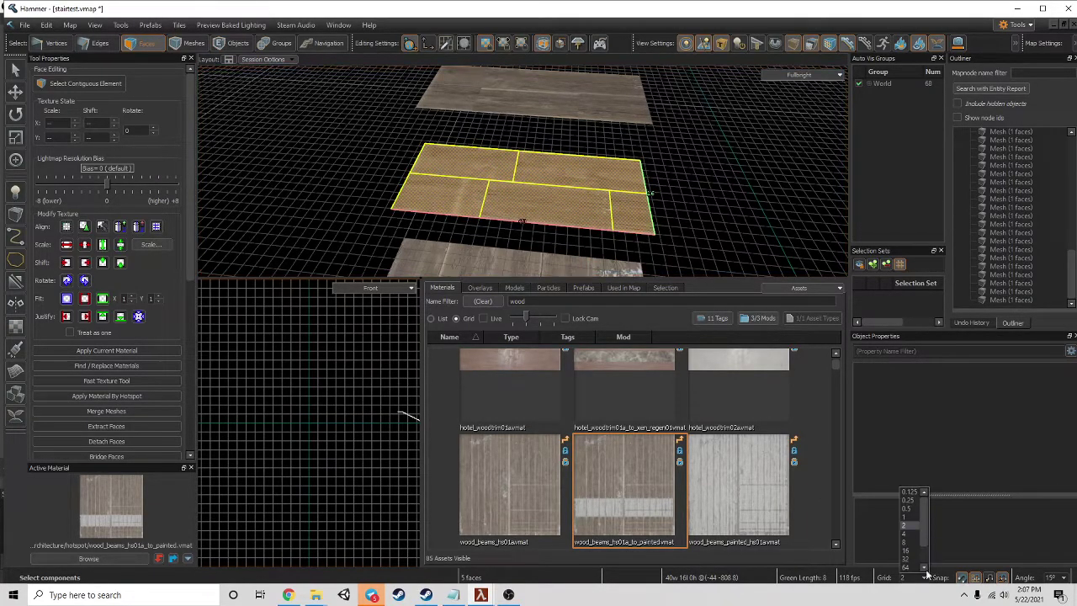
{"action": "left_click", "coordinate": [912, 535]}
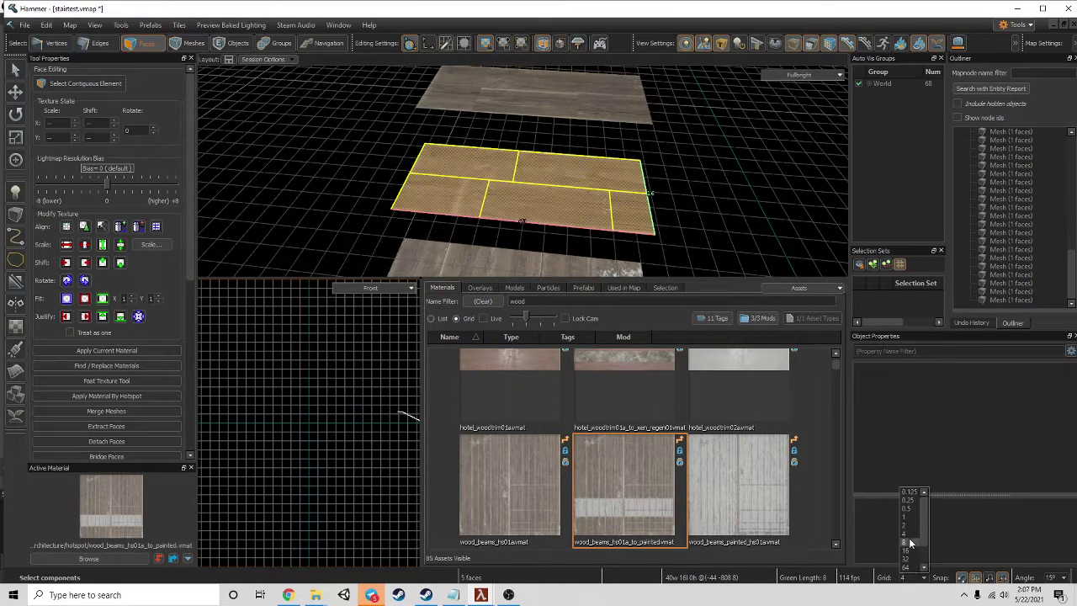
{"action": "left_click", "coordinate": [15, 92]}
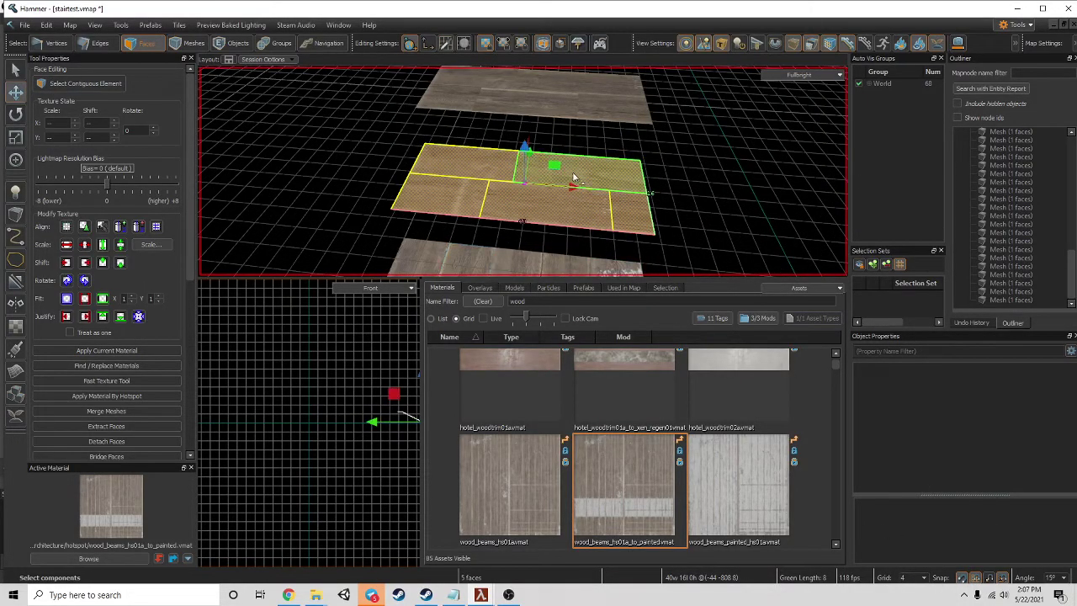
{"action": "left_click_drag", "start_coordinate": [524, 150], "coordinate": [523, 160], "text": "shift"}
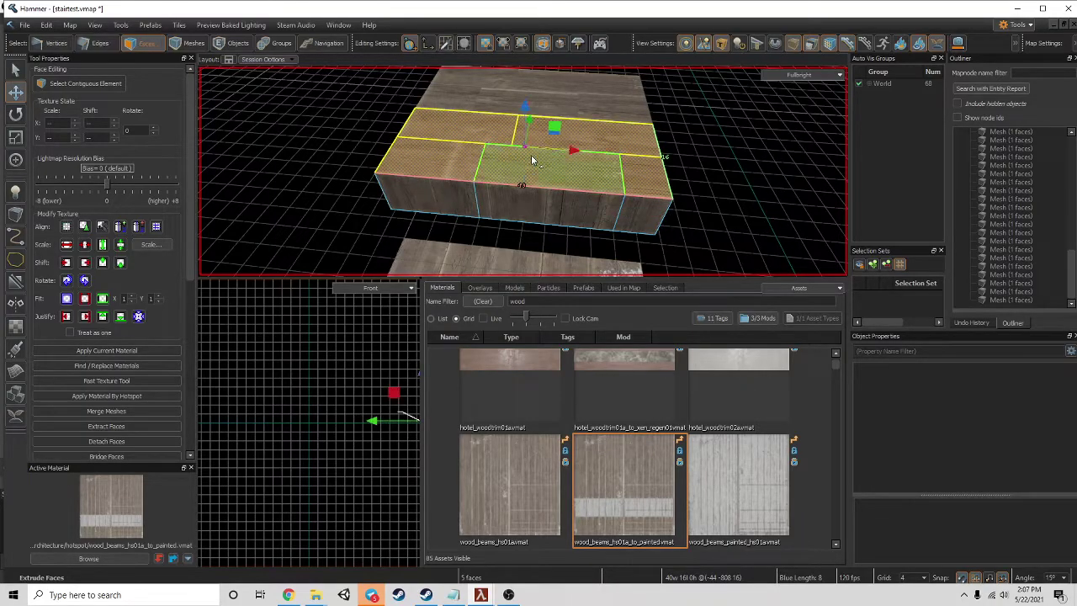
- Clear the face selection and examine the wood grain direction on the extruded tread's side faces
{"action": "key", "text": "d"}
{"action": "left_click", "coordinate": [581, 197]}
{"action": "key", "text": "z"}
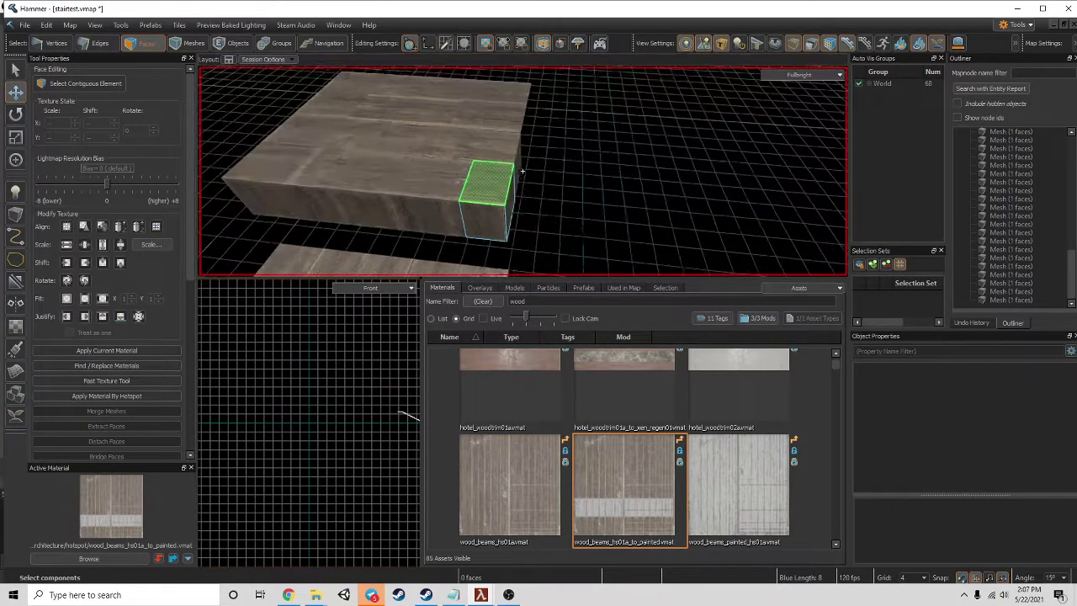
{"action": "key", "text": "z"}
{"action": "key", "text": "w"}
{"action": "key", "text": "a"}
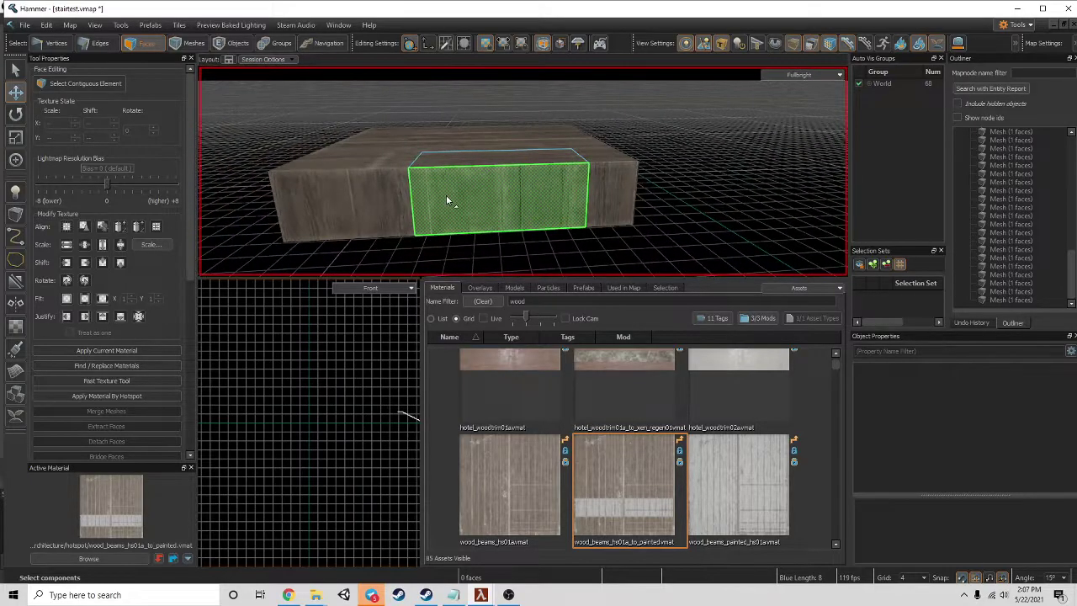
{"action": "key", "text": "a"}
{"action": "key", "text": "d"}
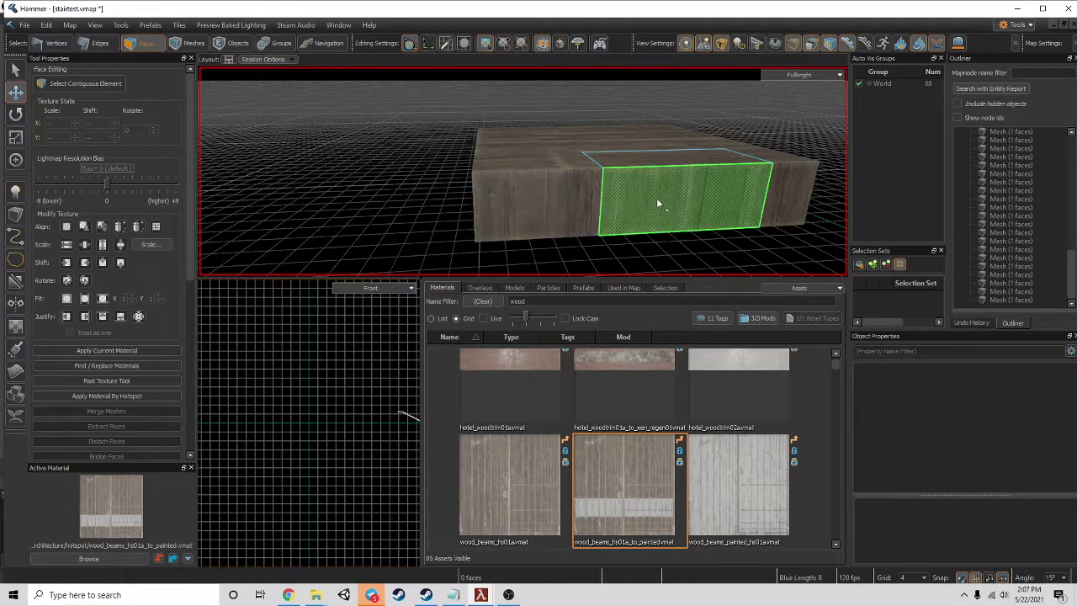
- Remap the short end plank's front face on the extruded tread with the Fast Texture Tool, using Planar mapping and World Scale
{"action": "left_click", "coordinate": [496, 199]}
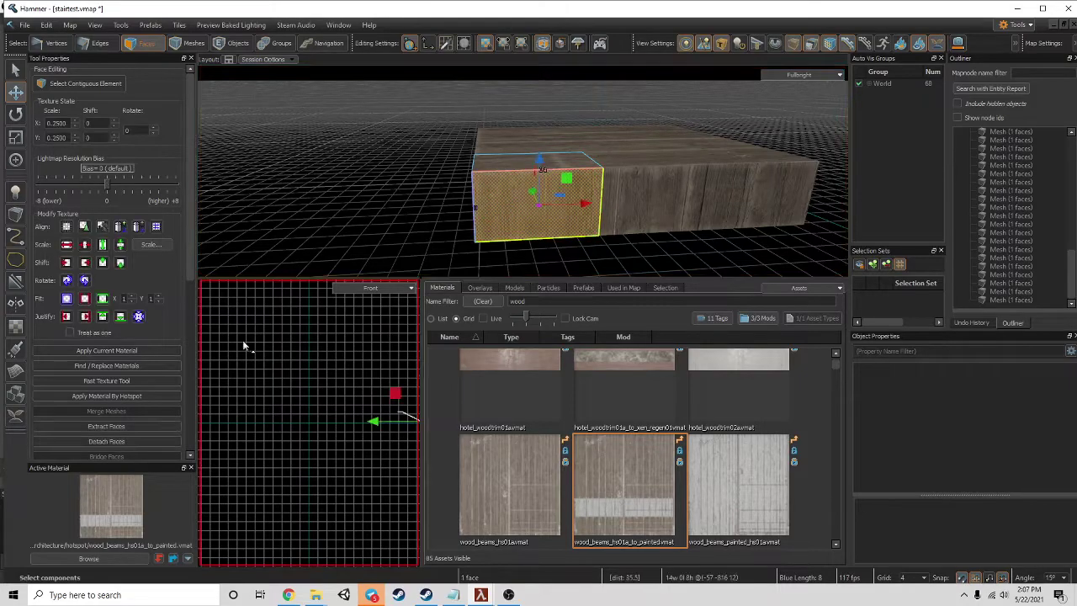
{"action": "left_click", "coordinate": [106, 380]}
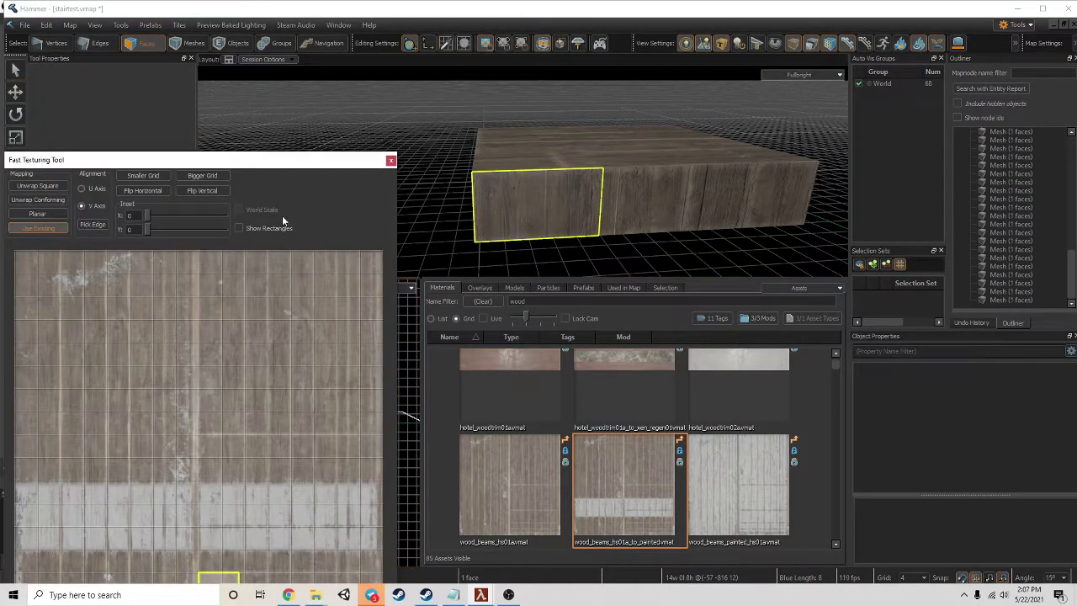
{"action": "left_click", "coordinate": [37, 213]}
{"action": "left_click", "coordinate": [238, 209]}
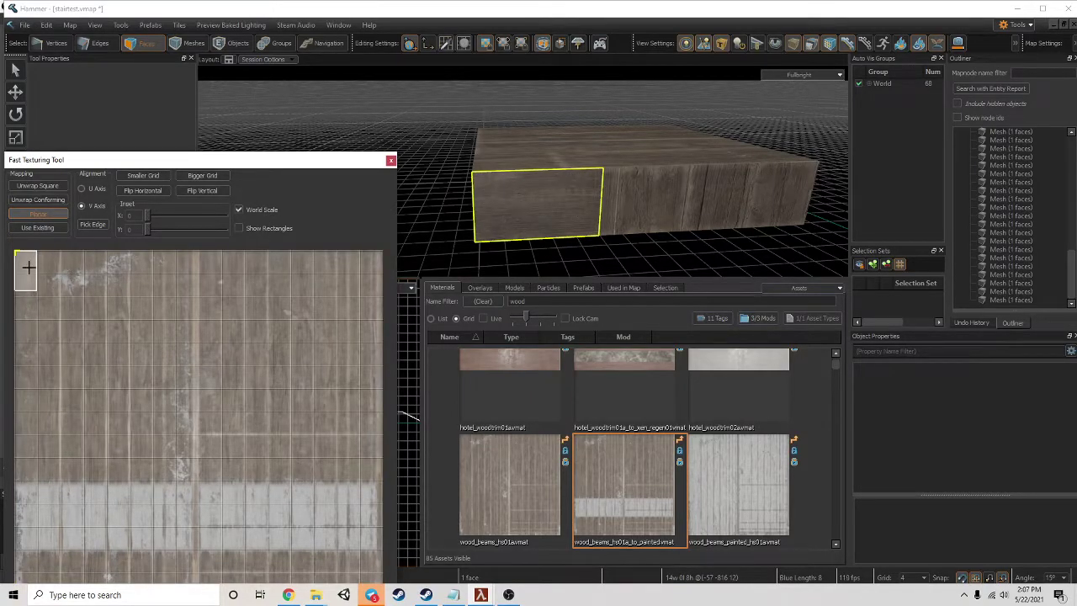
{"action": "key", "text": "Return"}
- Remap the front face of the long middle plank with the Fast Texture Tool, using Planar mapping, World Scale and an unpainted wood area
{"action": "left_click", "coordinate": [632, 205]}
{"action": "left_click", "coordinate": [102, 381]}
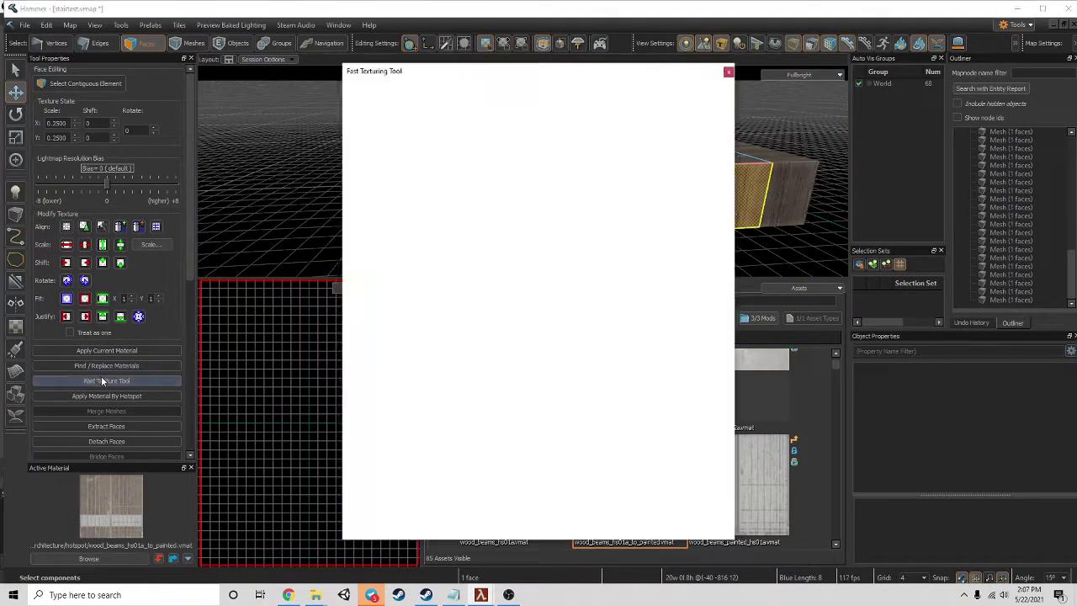
{"action": "left_click", "coordinate": [220, 318]}
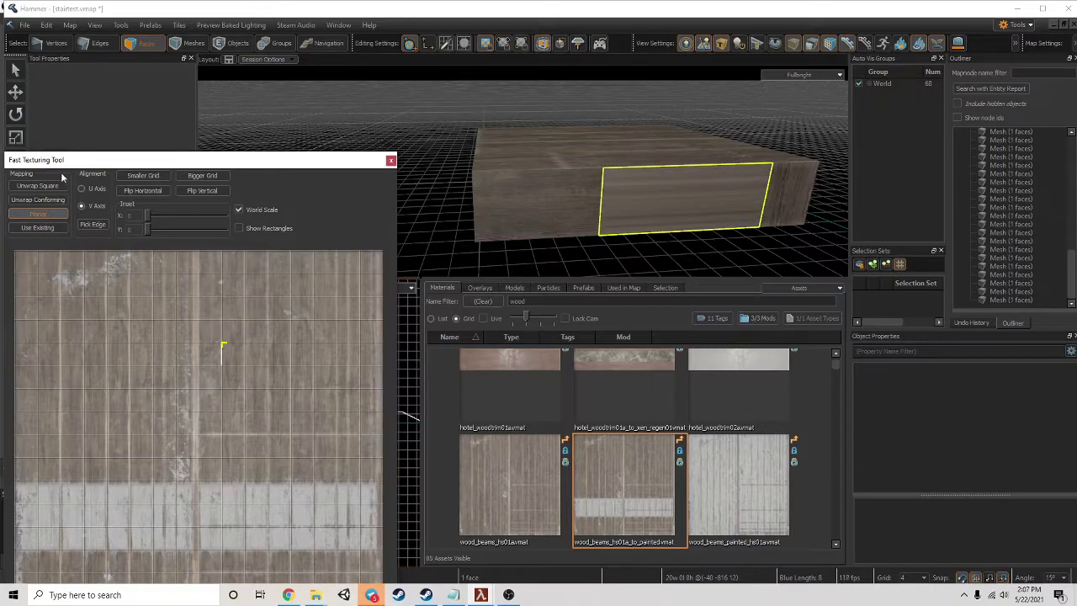
{"action": "left_click", "coordinate": [38, 227]}
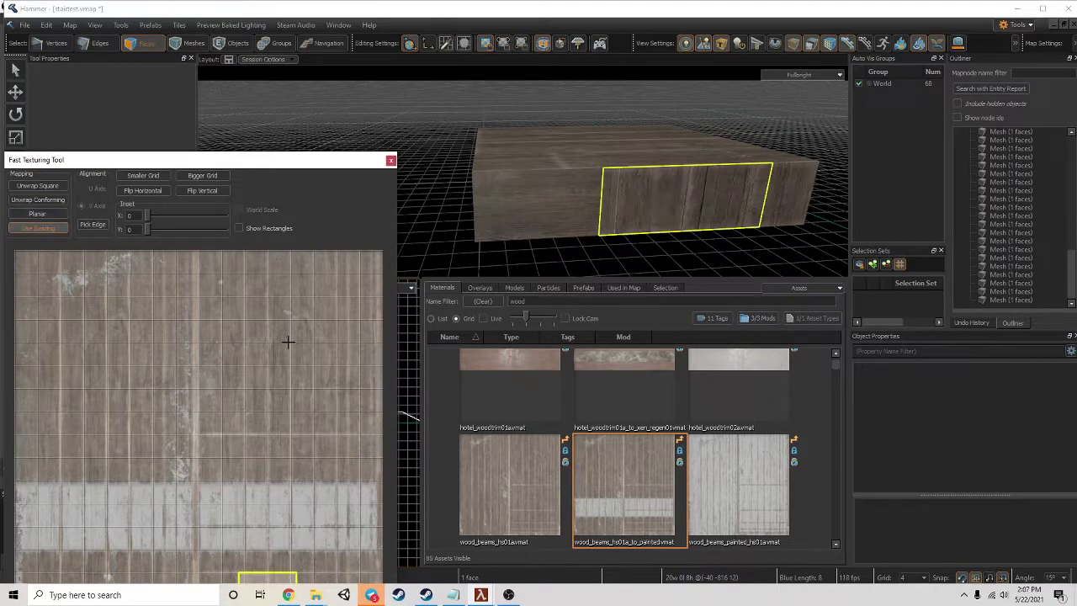
{"action": "left_click", "coordinate": [62, 211]}
{"action": "left_click", "coordinate": [239, 210]}
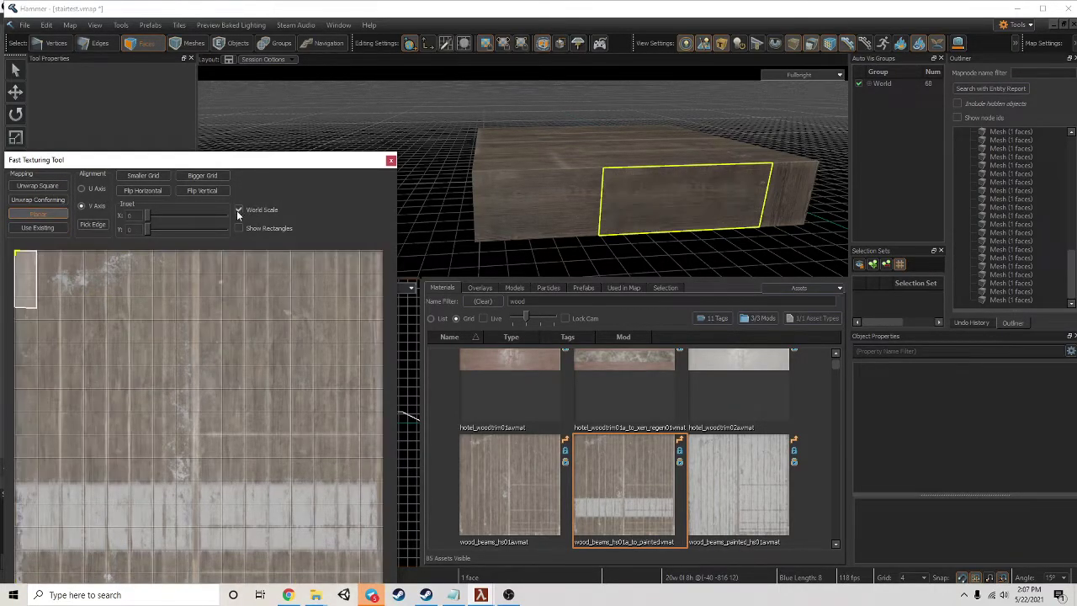
{"action": "right_click_drag", "start_coordinate": [797, 186], "coordinate": [695, 202]}
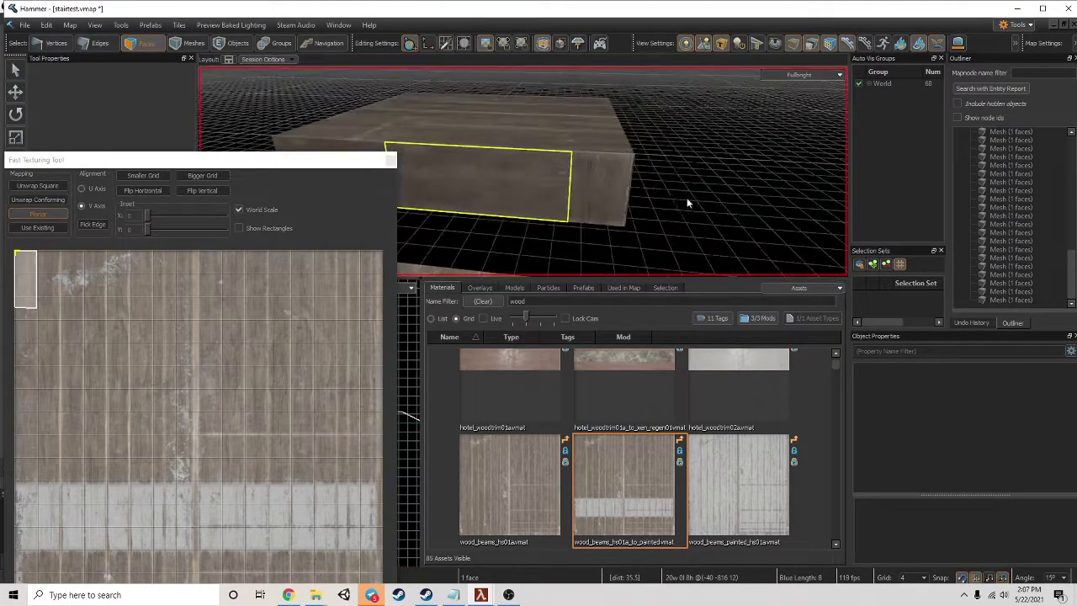
{"action": "scroll", "coordinate": [625, 199], "scroll_direction": "up", "scroll_amount": 2}
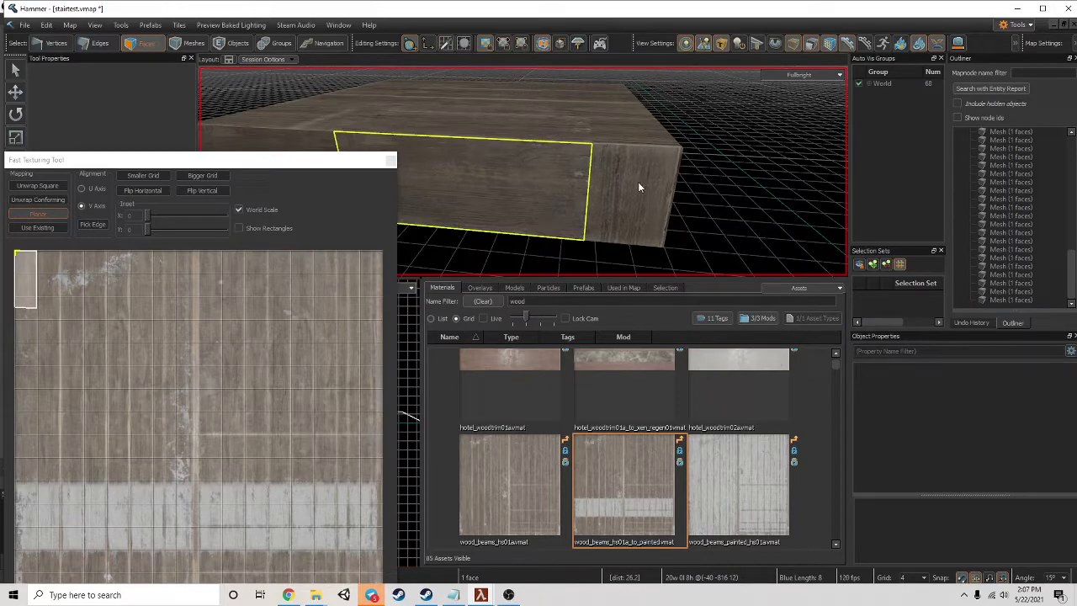
{"action": "left_click_drag", "start_coordinate": [17, 267], "coordinate": [78, 311]}
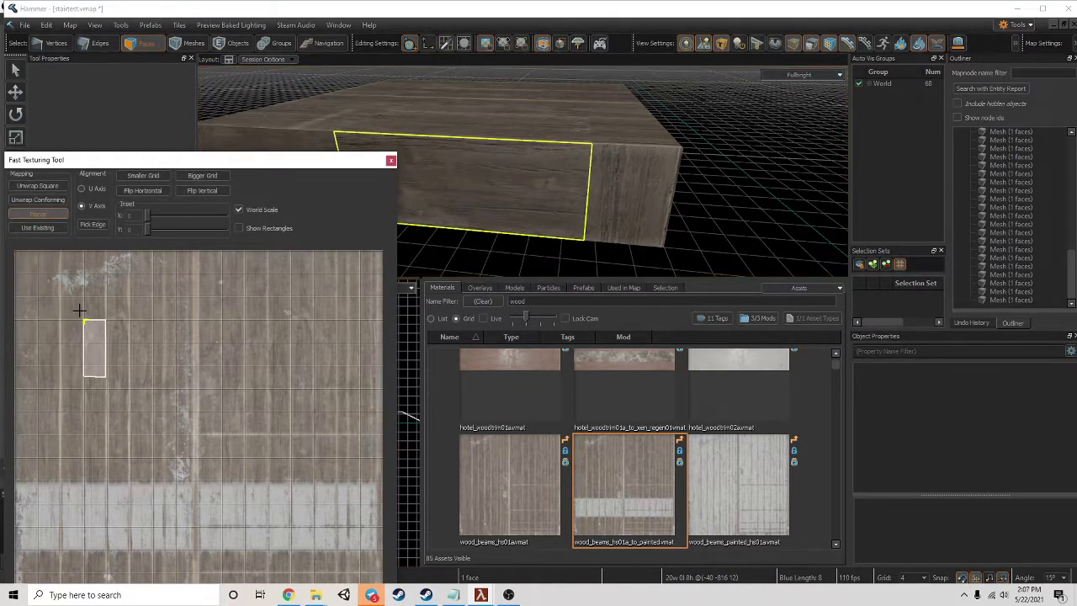
{"action": "left_click_drag", "start_coordinate": [319, 163], "coordinate": [758, 154]}
{"action": "key", "text": "t"}
{"action": "mouse_move", "coordinate": [376, 193]}
{"action": "right_mouse_down"}
{"action": "mouse_move", "coordinate": [522, 171]}
{"action": "mouse_move", "coordinate": [379, 187]}
{"action": "right_mouse_up"}
{"action": "key", "text": "s"}
{"action": "key", "text": "w"}
{"action": "left_click", "coordinate": [528, 160]}
{"action": "right_click_drag", "start_coordinate": [672, 142], "coordinate": [504, 149]}
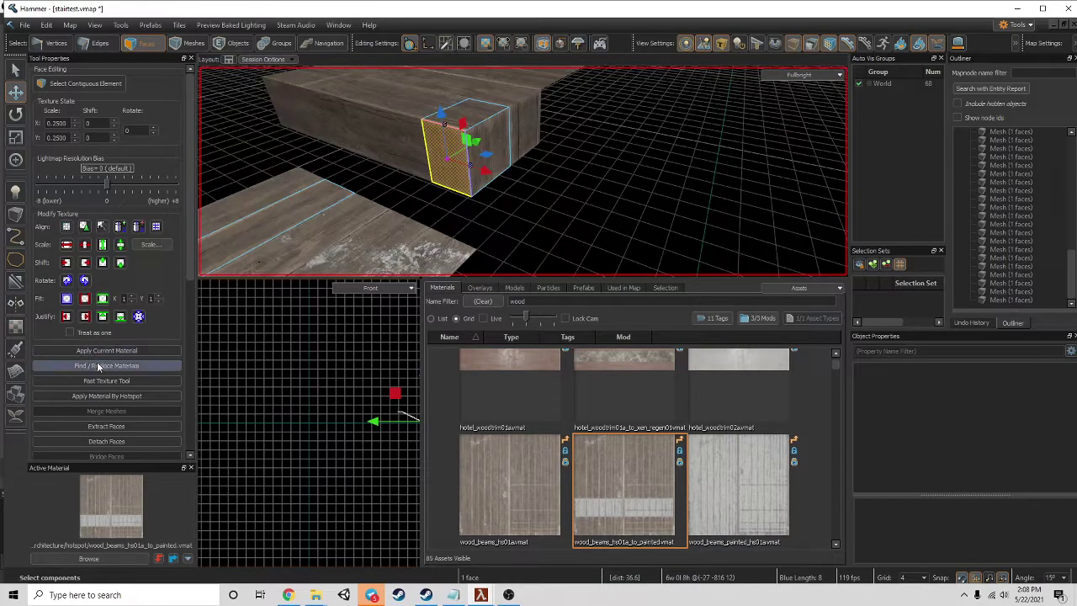
{"action": "left_click", "coordinate": [96, 365]}
{"action": "left_click", "coordinate": [687, 221]}
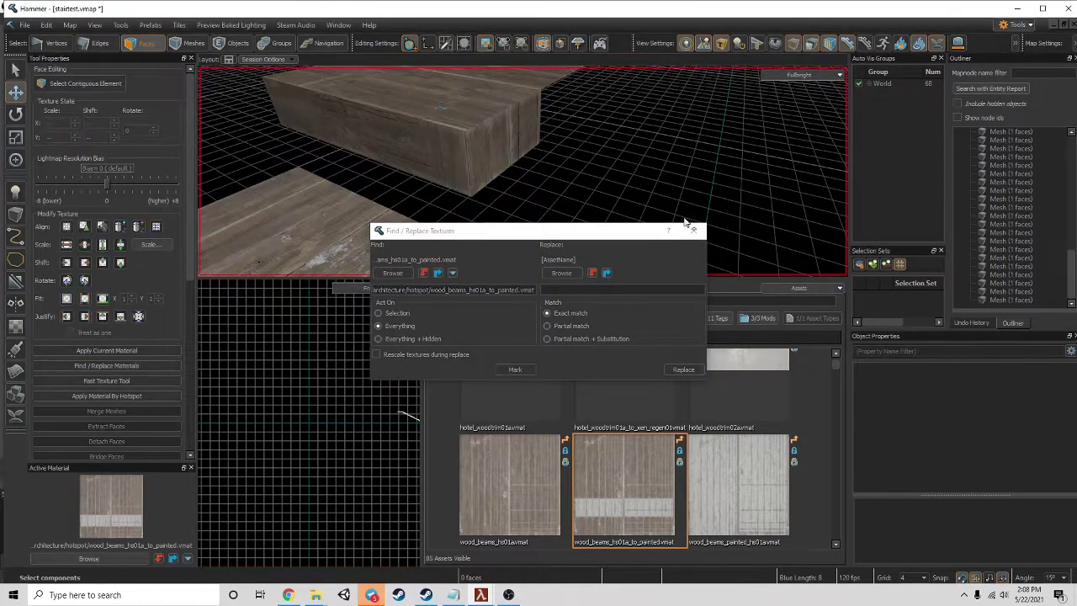
{"action": "left_click", "coordinate": [695, 230]}
- Remap the front face of the narrow corner plank with the Fast Texture Tool, using Unwrap Conforming, V Axis and World Scale
{"action": "left_click", "coordinate": [448, 158]}
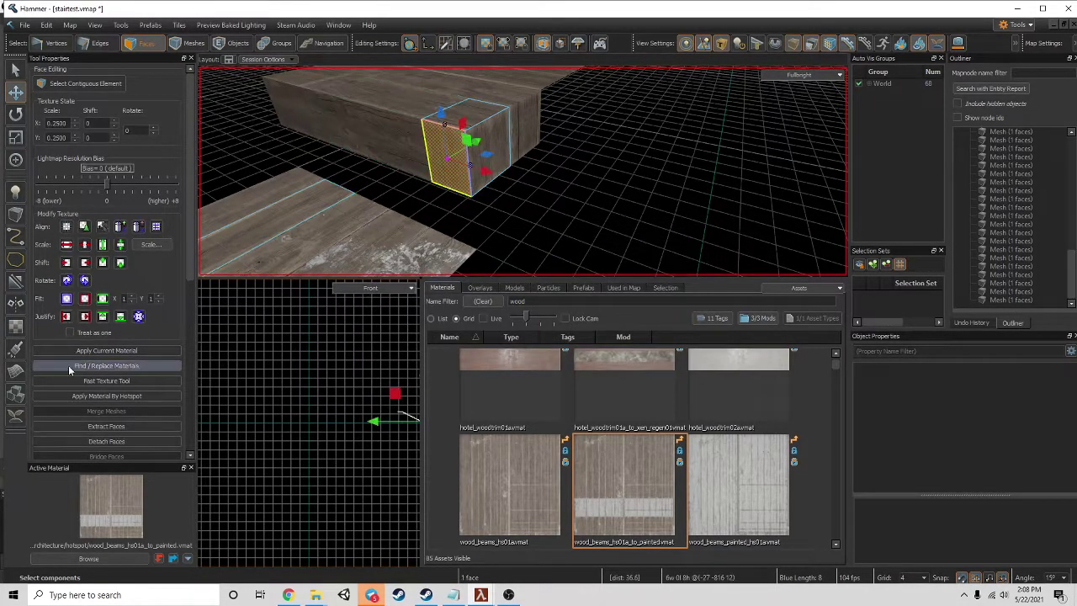
{"action": "left_click", "coordinate": [91, 380]}
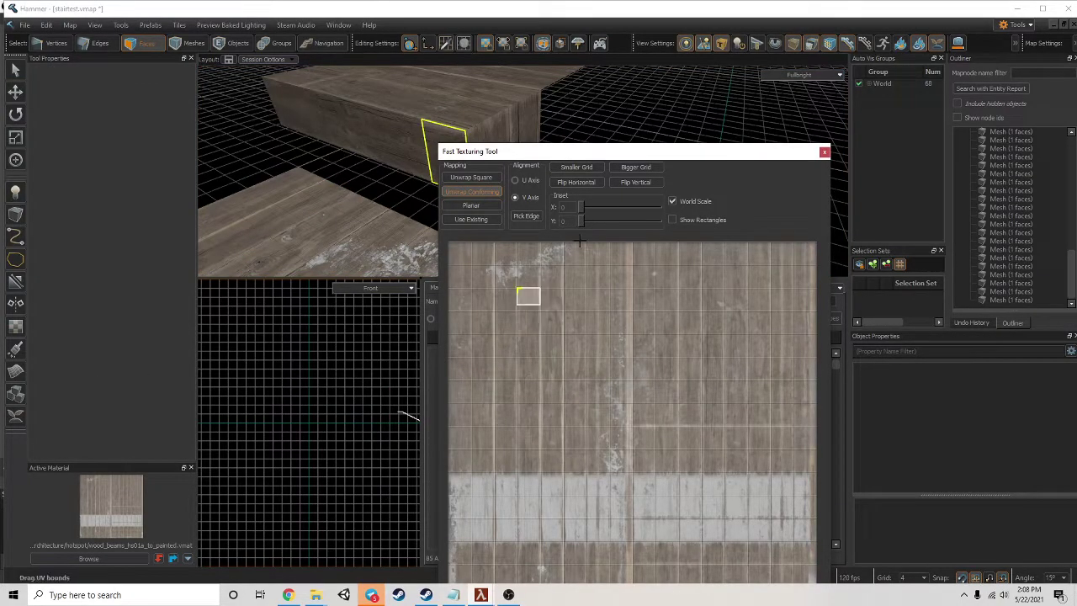
{"action": "left_click", "coordinate": [825, 153]}
{"action": "left_click", "coordinate": [573, 215]}
- Remap the outer end face of the front row's short plank with the Fast Texture Tool, using Unwrap Conforming, U Axis and World Scale
{"action": "right_click_drag", "start_coordinate": [573, 215], "coordinate": [523, 171]}
{"action": "right_click_drag", "start_coordinate": [630, 181], "coordinate": [522, 171]}
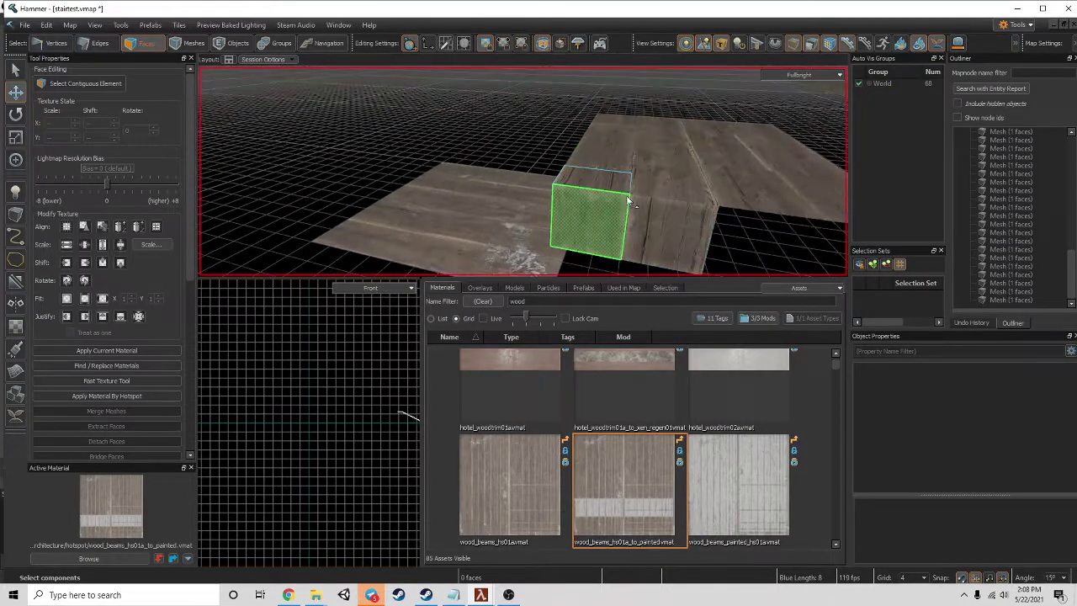
{"action": "right_click_drag", "start_coordinate": [654, 220], "coordinate": [564, 223]}
{"action": "right_click_drag", "start_coordinate": [648, 195], "coordinate": [522, 171]}
{"action": "left_click", "coordinate": [498, 168]}
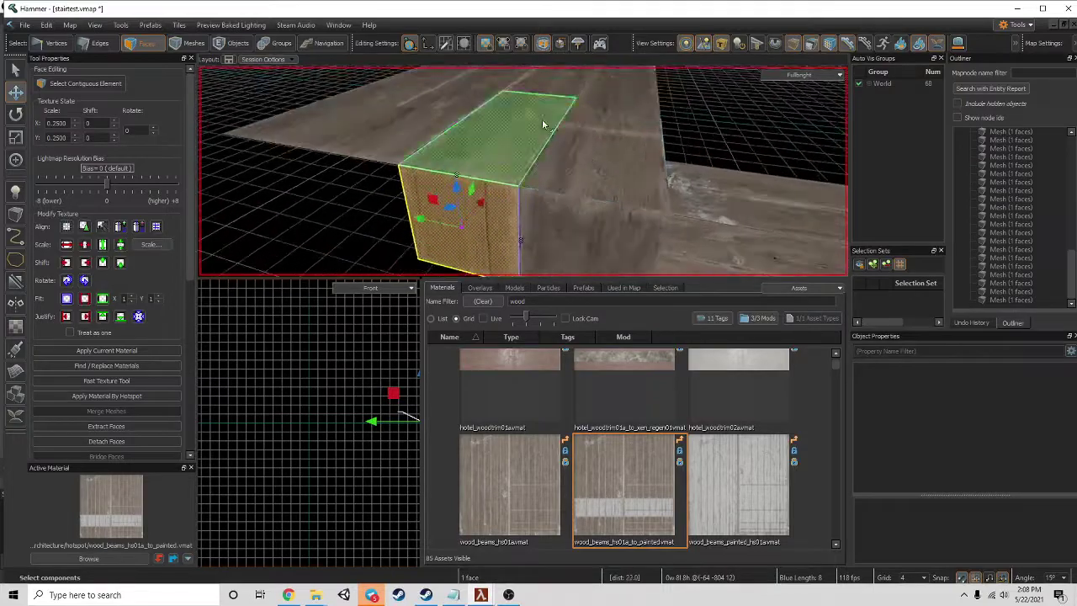
{"action": "left_click", "coordinate": [107, 380]}
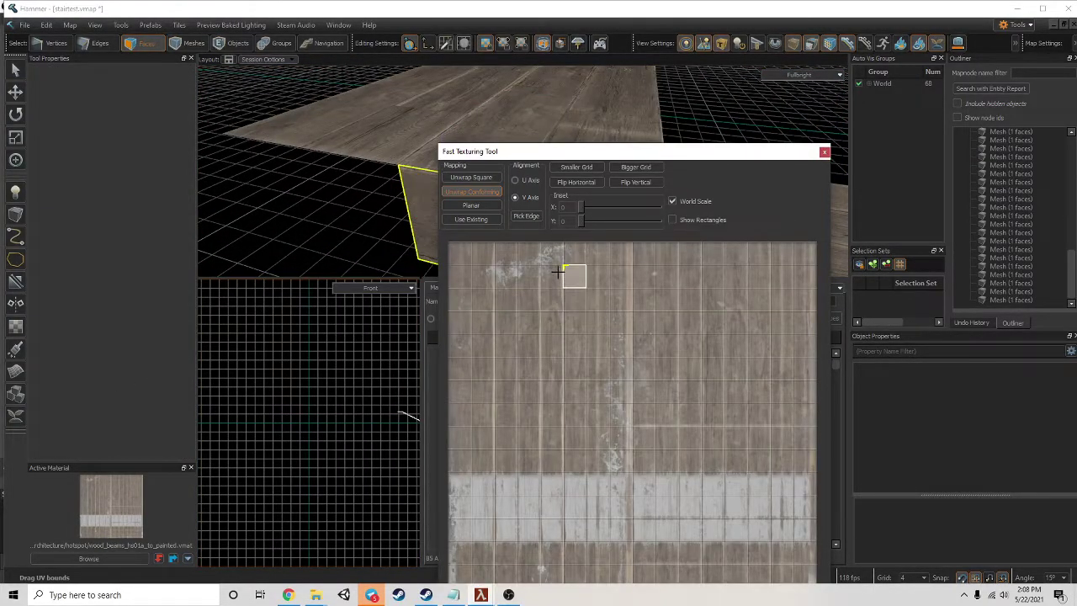
{"action": "left_click_drag", "start_coordinate": [638, 153], "coordinate": [984, 109]}
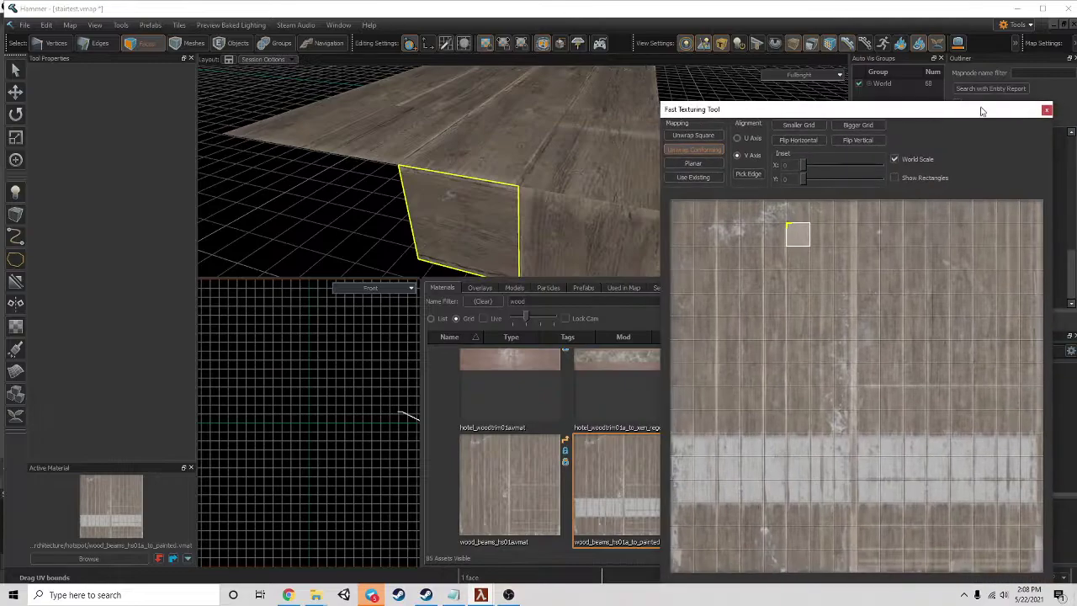
{"action": "left_click_drag", "start_coordinate": [817, 232], "coordinate": [672, 224]}
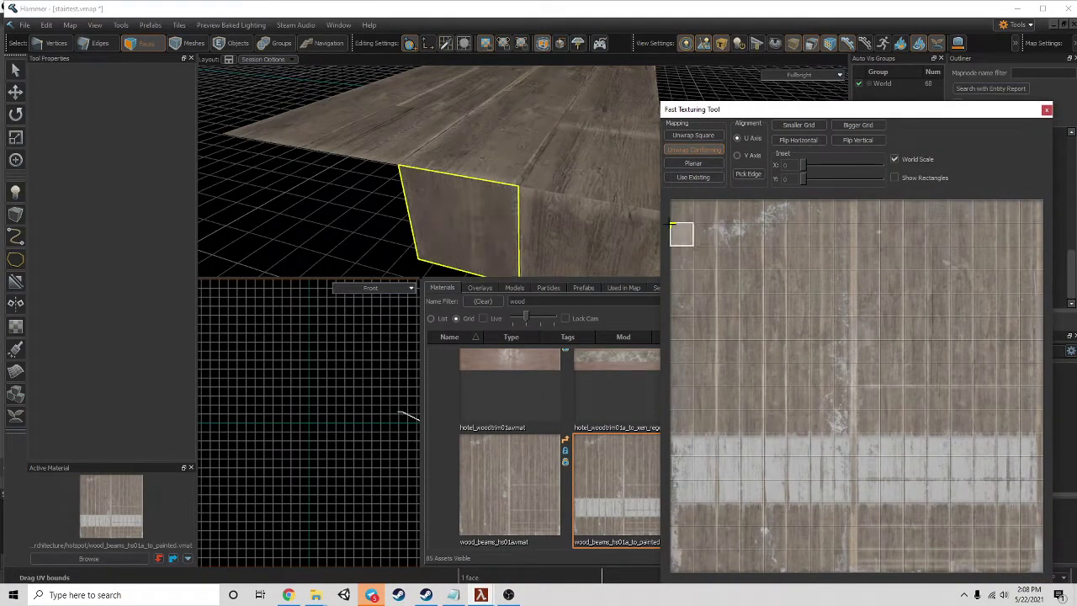
{"action": "key", "text": "Escape"}
- Rotate the top face of the front row's short end plank slightly so the board sits at a tilt
{"action": "left_click", "coordinate": [541, 224]}
{"action": "left_click", "coordinate": [431, 228]}
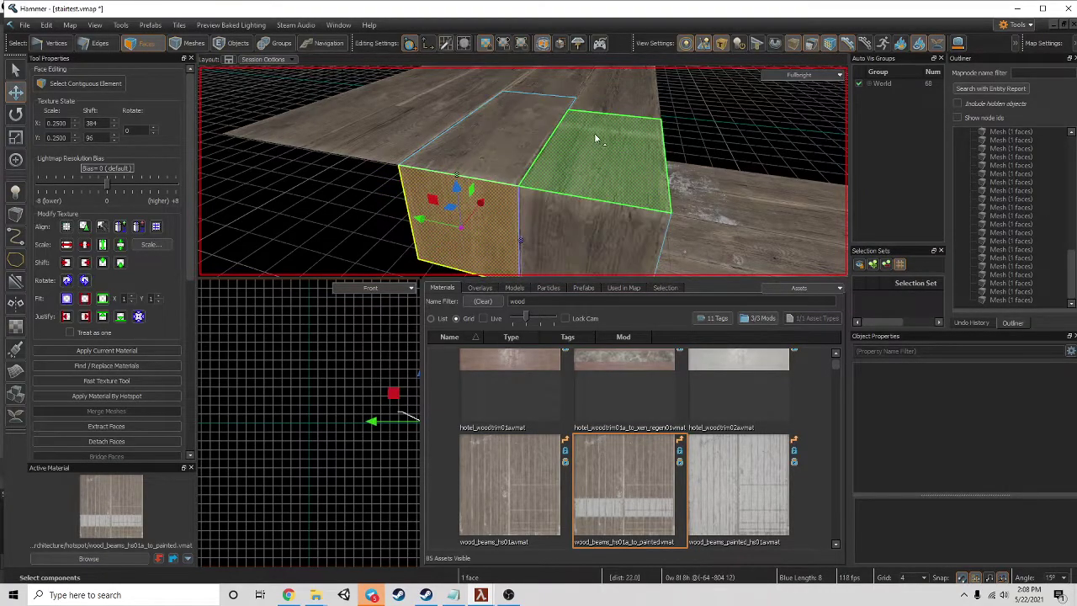
{"action": "key", "text": "z"}
{"action": "key", "text": "z"}
{"action": "key", "text": "z"}
{"action": "key", "text": "s"}
{"action": "key", "text": "z"}
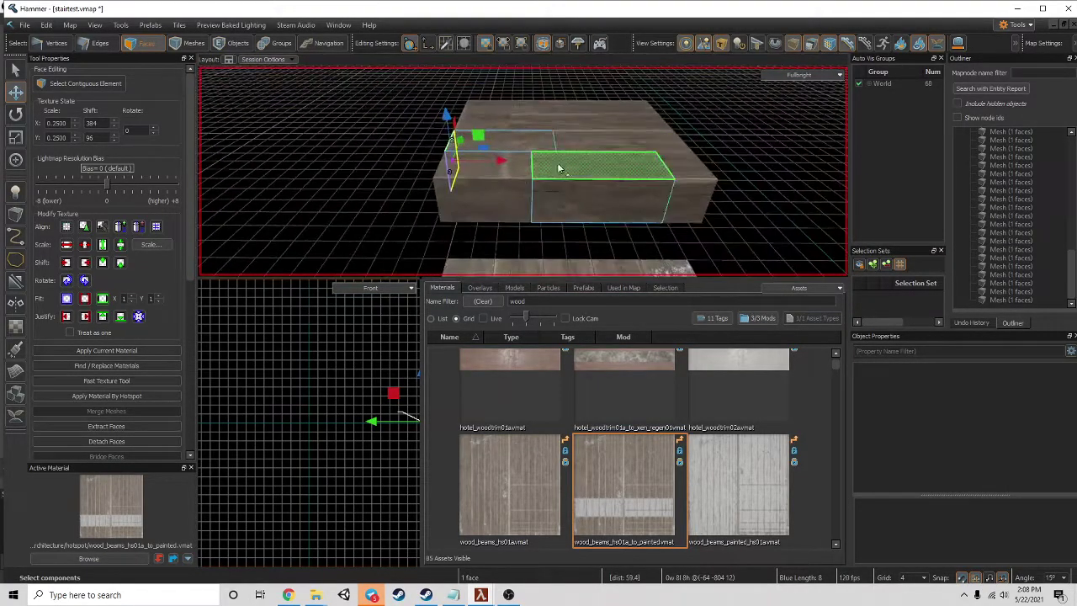
{"action": "left_click", "coordinate": [559, 168]}
{"action": "key", "text": "z"}
{"action": "key", "text": "w"}
{"action": "key", "text": "z"}
{"action": "left_click", "coordinate": [450, 193]}
{"action": "key", "text": "z"}
{"action": "key", "text": "a"}
{"action": "key", "text": "z"}
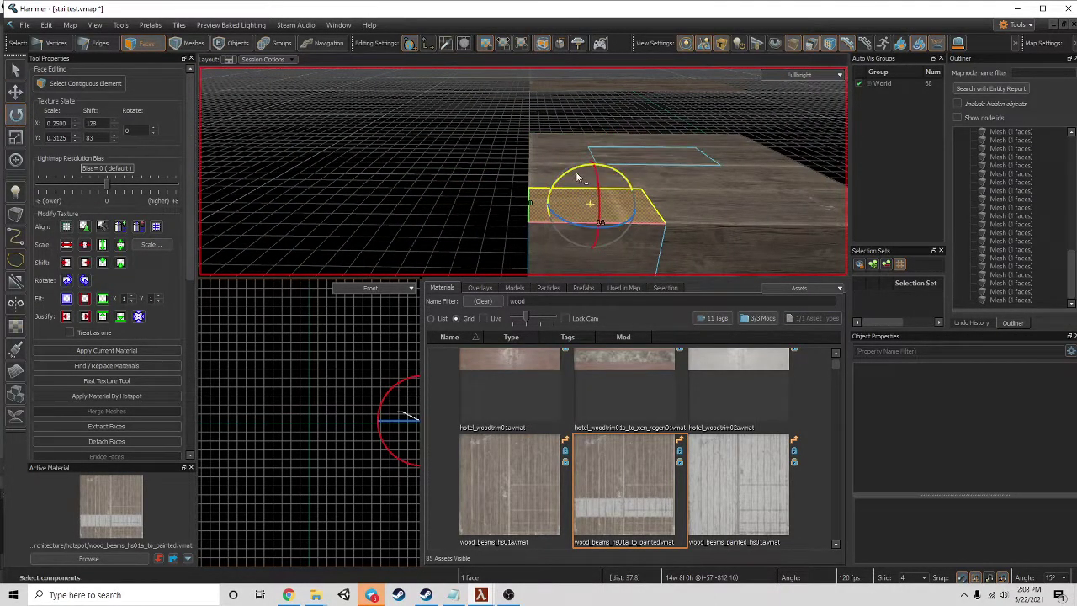
{"action": "left_click_drag", "start_coordinate": [573, 176], "coordinate": [568, 177]}
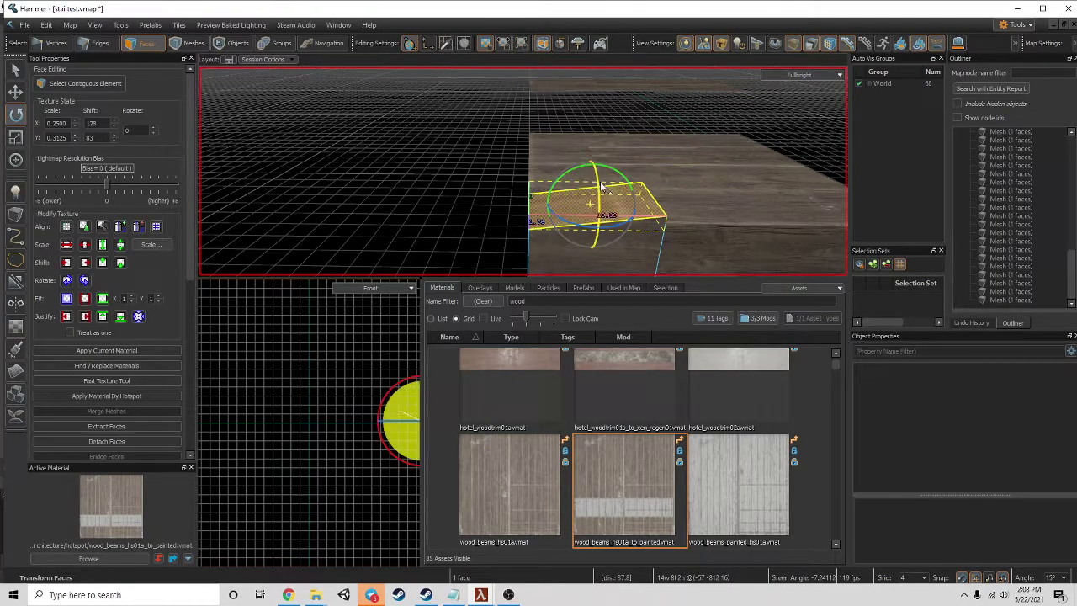
{"action": "left_click_drag", "start_coordinate": [597, 184], "coordinate": [561, 210], "text": "alt"}
- Tilt the top faces of the front row's long middle plank and narrow corner plank, rotating the narrow one about 21 degrees
{"action": "left_click", "coordinate": [707, 203]}
{"action": "key", "text": "d"}
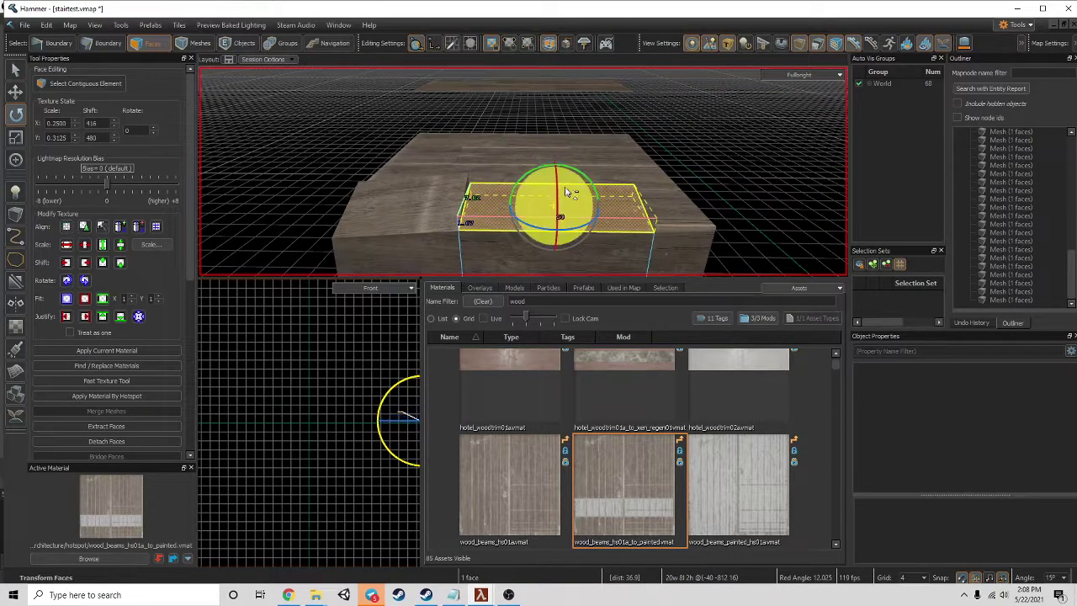
{"action": "left_click_drag", "start_coordinate": [583, 174], "coordinate": [531, 178], "text": "alt"}
{"action": "left_click", "coordinate": [663, 200]}
{"action": "left_click_drag", "start_coordinate": [665, 201], "coordinate": [681, 163]}
{"action": "key", "text": "z"}
{"action": "key", "text": "w"}
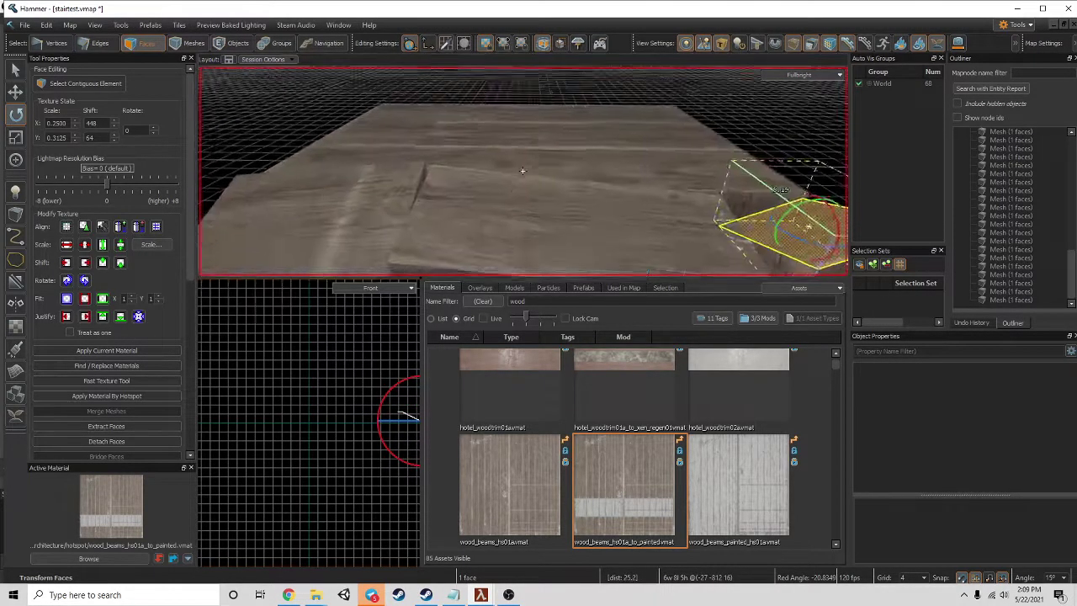
{"action": "key", "text": "w"}
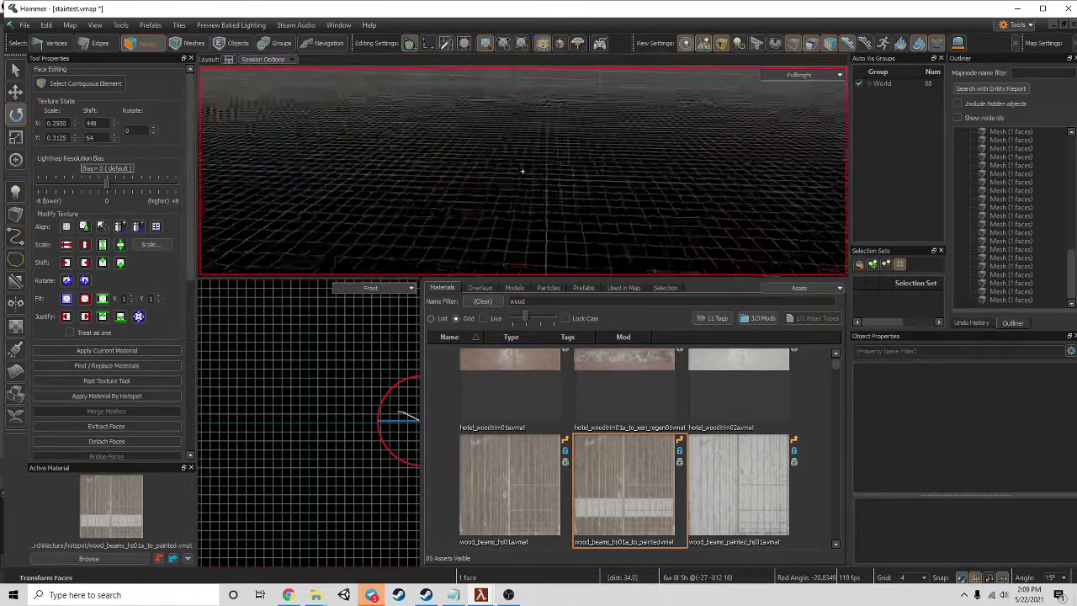
{"action": "key", "text": "z"}
- Rotate the top faces of the second row's two planks and the adjacent plank behind them slightly to make the boards uneven
{"action": "left_click", "coordinate": [501, 191]}
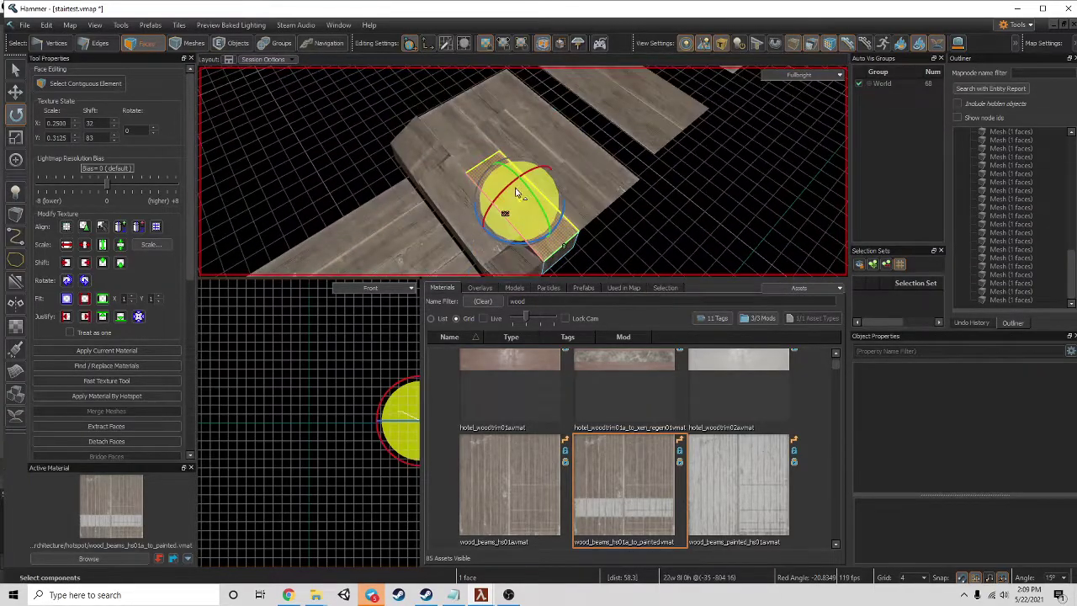
{"action": "left_click_drag", "start_coordinate": [528, 192], "coordinate": [530, 196], "text": "ctrl"}
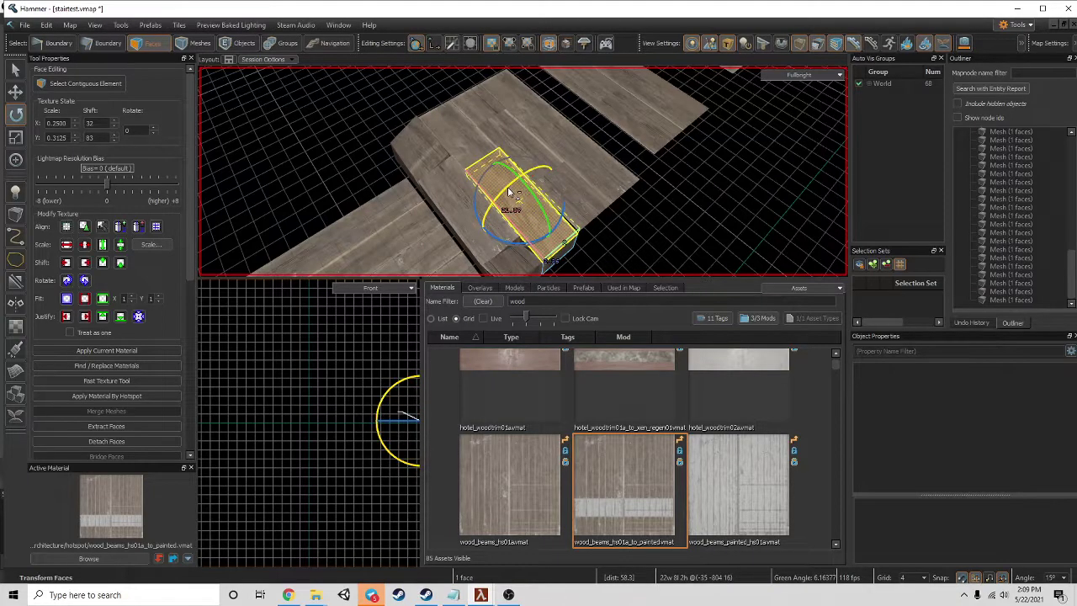
{"action": "left_click", "coordinate": [461, 141]}
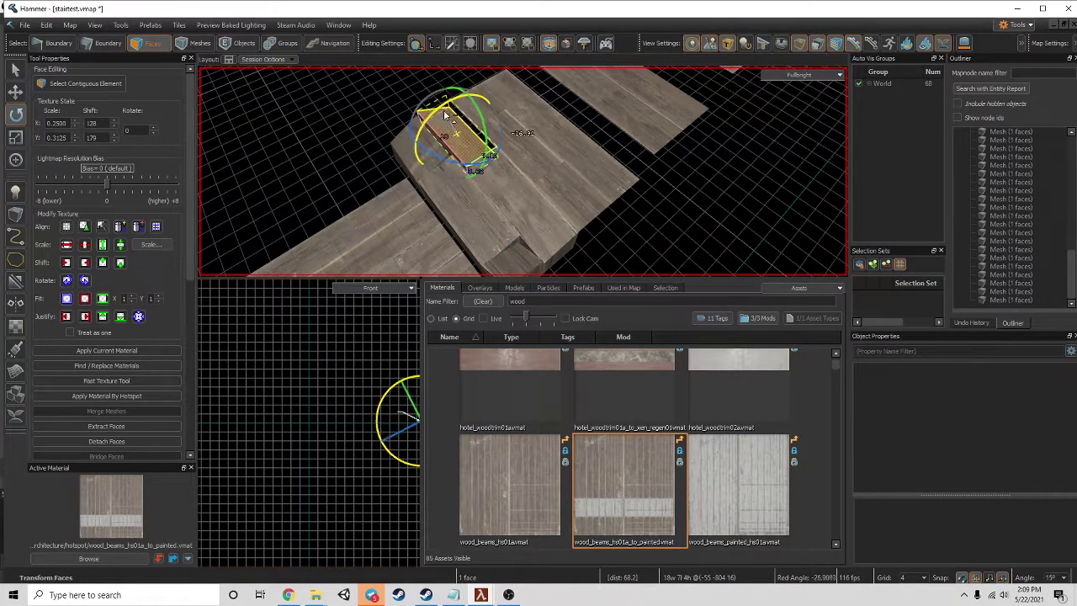
{"action": "left_click_drag", "start_coordinate": [427, 125], "coordinate": [472, 124]}
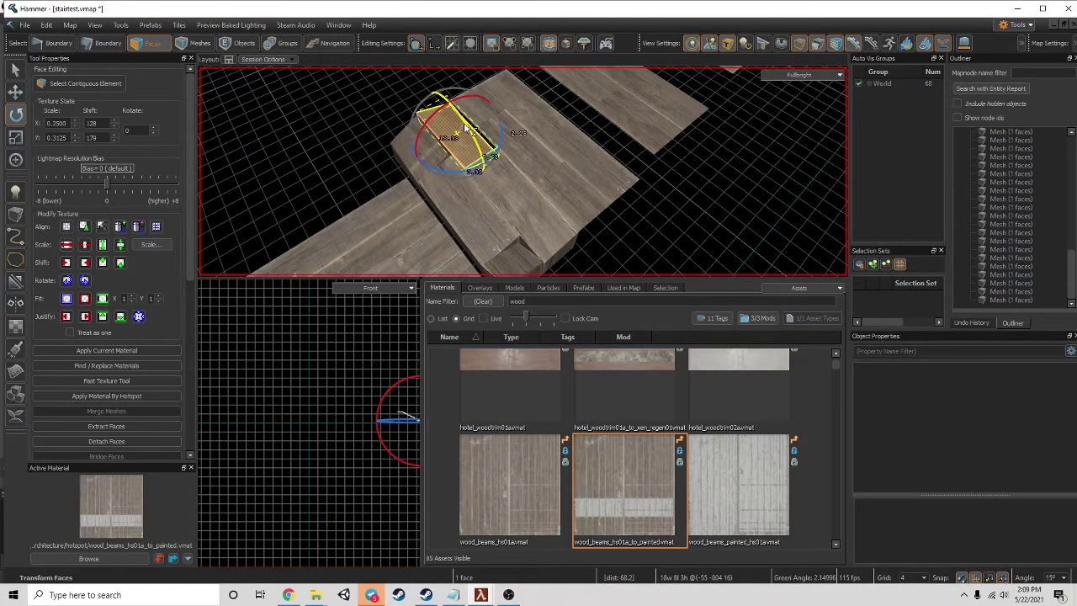
{"action": "left_click", "coordinate": [508, 152]}
{"action": "left_click_drag", "start_coordinate": [538, 133], "coordinate": [532, 124], "text": "ctrl"}
- Try tilting the top faces of three more planks toward the back of the tread
{"action": "left_click", "coordinate": [572, 185]}
{"action": "left_click_drag", "start_coordinate": [578, 174], "coordinate": [593, 191]}
{"action": "left_click", "coordinate": [582, 145]}
{"action": "left_click_drag", "start_coordinate": [588, 127], "coordinate": [576, 137]}
{"action": "left_click", "coordinate": [528, 114]}
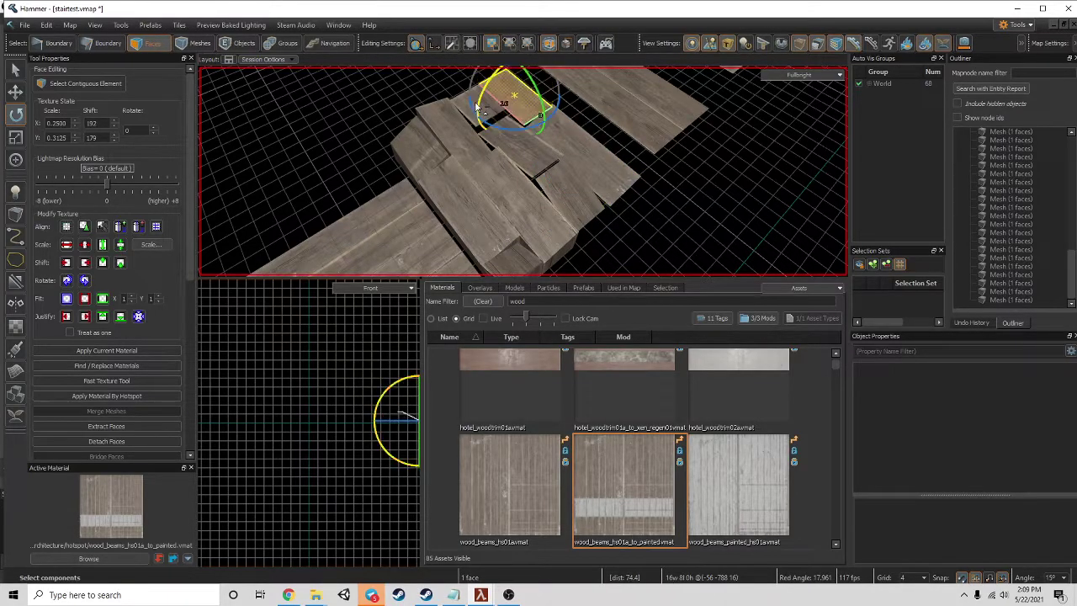
{"action": "left_click_drag", "start_coordinate": [478, 118], "coordinate": [469, 112]}
{"action": "left_click_drag", "start_coordinate": [449, 84], "coordinate": [461, 97], "text": "alt"}
{"action": "key", "text": "z"}
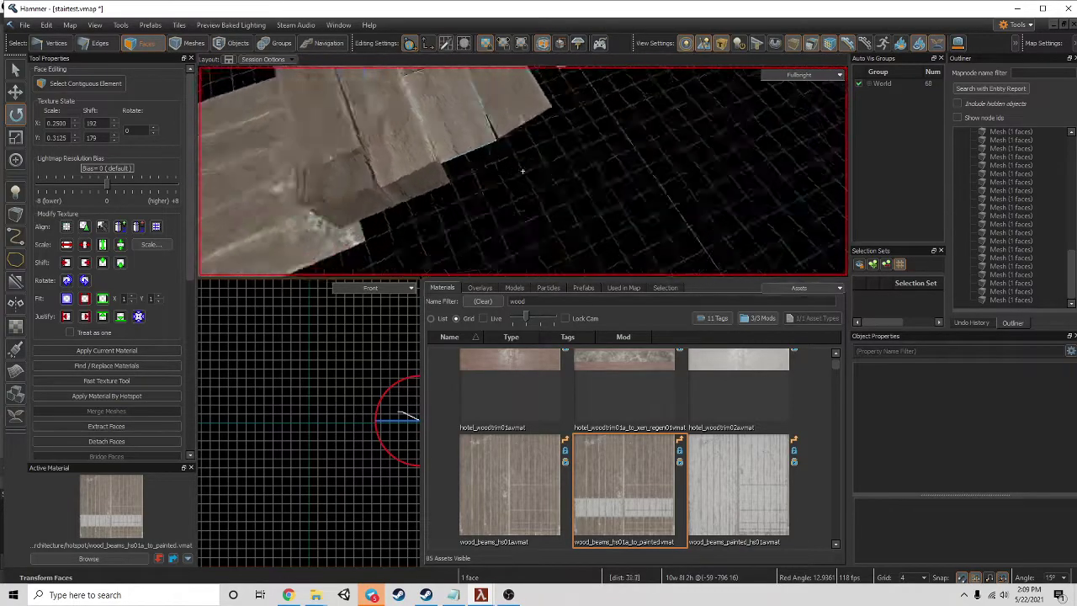
{"action": "key", "text": "s"}
{"action": "right_click_drag", "start_coordinate": [521, 170], "coordinate": [544, 185]}
- Undo the latest face rotations on the tread's back planks
{"action": "key", "text": "ctrl+z"}
{"action": "key", "text": "ctrl+z"}
{"action": "key", "text": "ctrl+z"}
{"action": "key", "text": "ctrl+z"}
{"action": "key", "text": "ctrl+z"}
- Readjust the tilt of the top faces on the front row's narrow corner plank and short end plank
{"action": "left_click", "coordinate": [543, 190]}
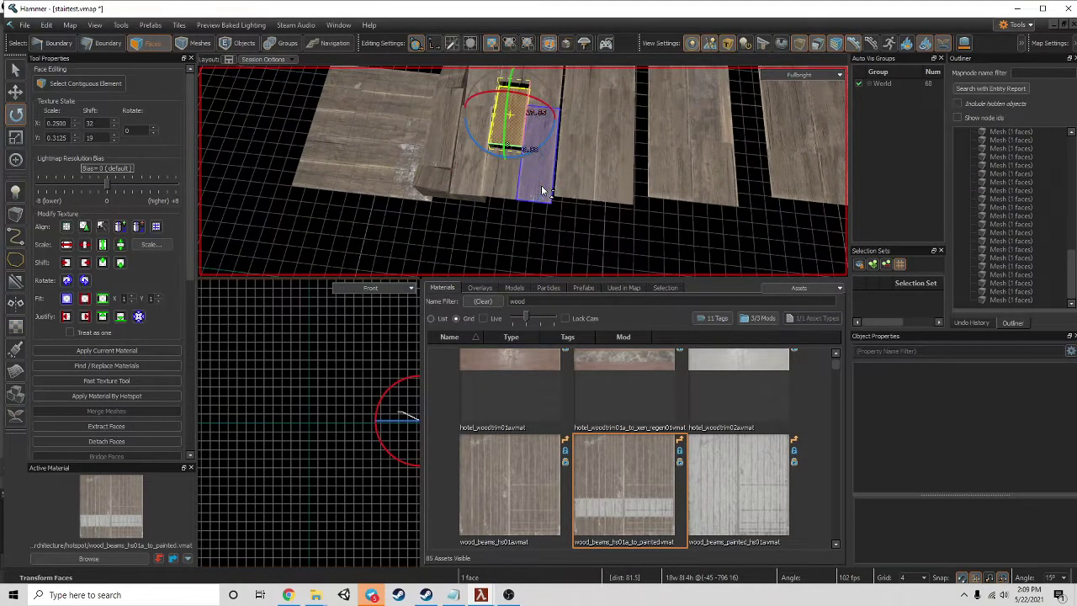
{"action": "key", "text": "f"}
{"action": "left_click", "coordinate": [581, 198]}
{"action": "key", "text": "f"}
{"action": "left_click", "coordinate": [635, 161]}
{"action": "right_click_drag", "start_coordinate": [635, 161], "coordinate": [646, 195]}
{"action": "left_click", "coordinate": [642, 144]}
{"action": "left_click", "coordinate": [565, 197]}
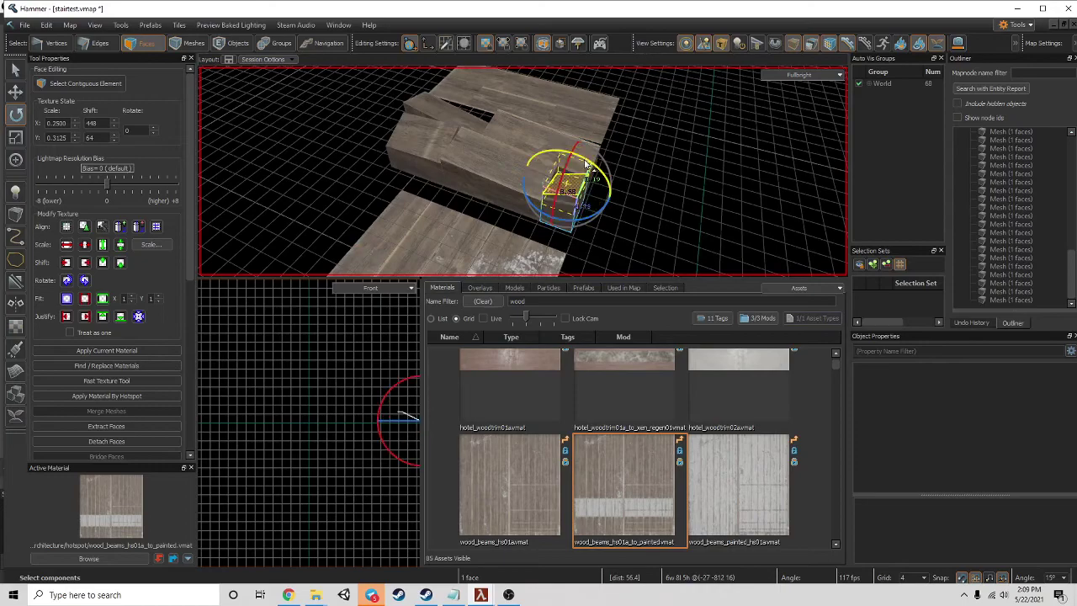
{"action": "left_click", "coordinate": [424, 125]}
{"action": "key", "text": "f"}
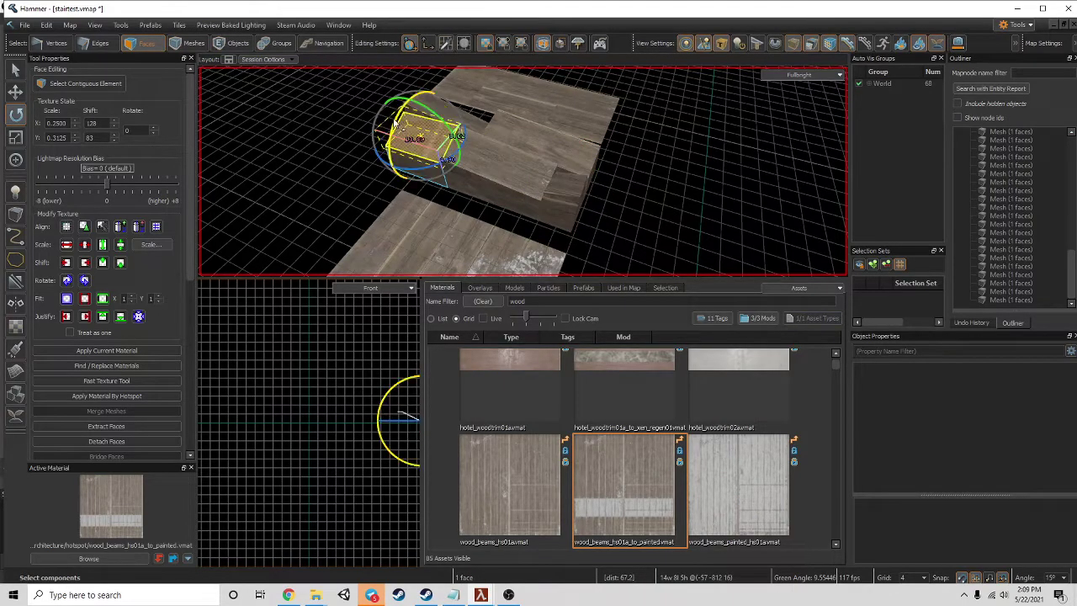
- Tilt the top face of the second row's end plank further, clear the face selection and switch to mesh selection
{"action": "left_click", "coordinate": [474, 124]}
{"action": "left_click_drag", "start_coordinate": [428, 103], "coordinate": [430, 93]}
{"action": "key", "text": "Escape"}
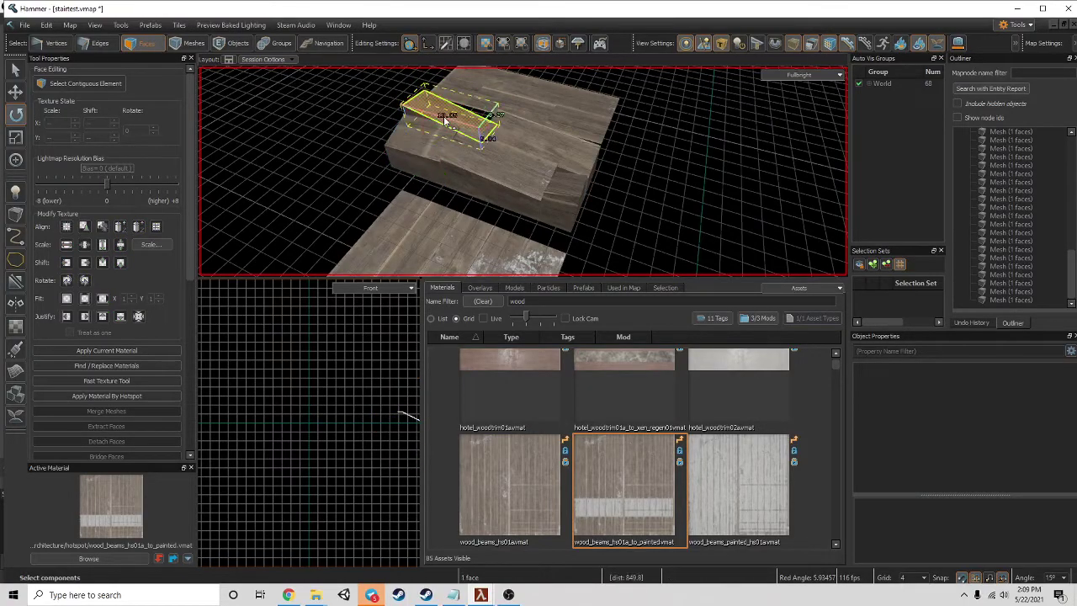
{"action": "left_click", "coordinate": [443, 116]}
{"action": "left_click", "coordinate": [338, 137]}
{"action": "right_click_drag", "start_coordinate": [338, 137], "coordinate": [625, 171]}
{"action": "key", "text": "ctrl+z"}
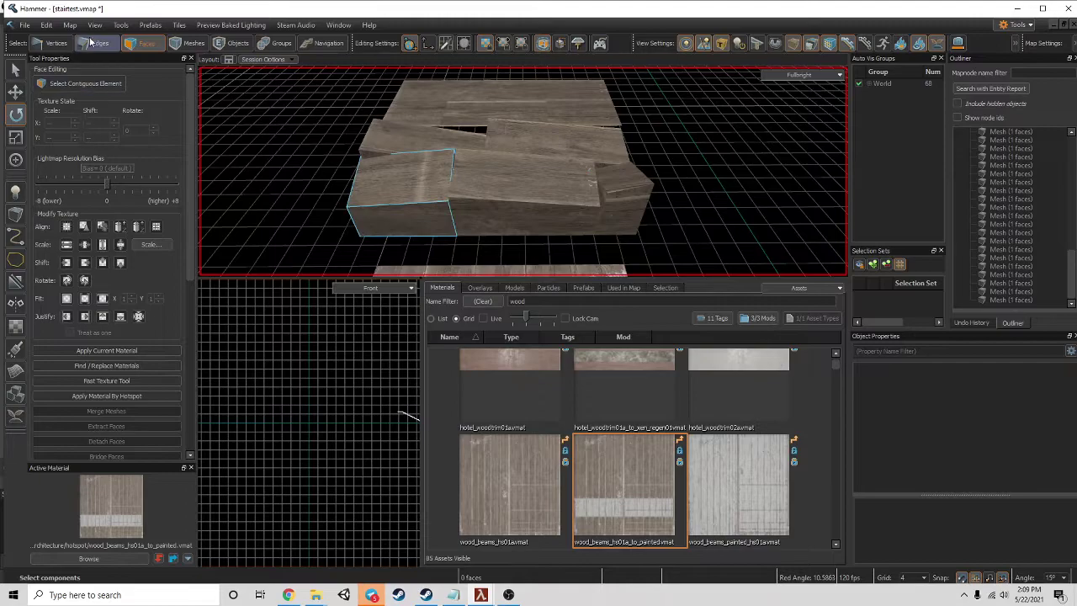
{"action": "left_click", "coordinate": [187, 45]}
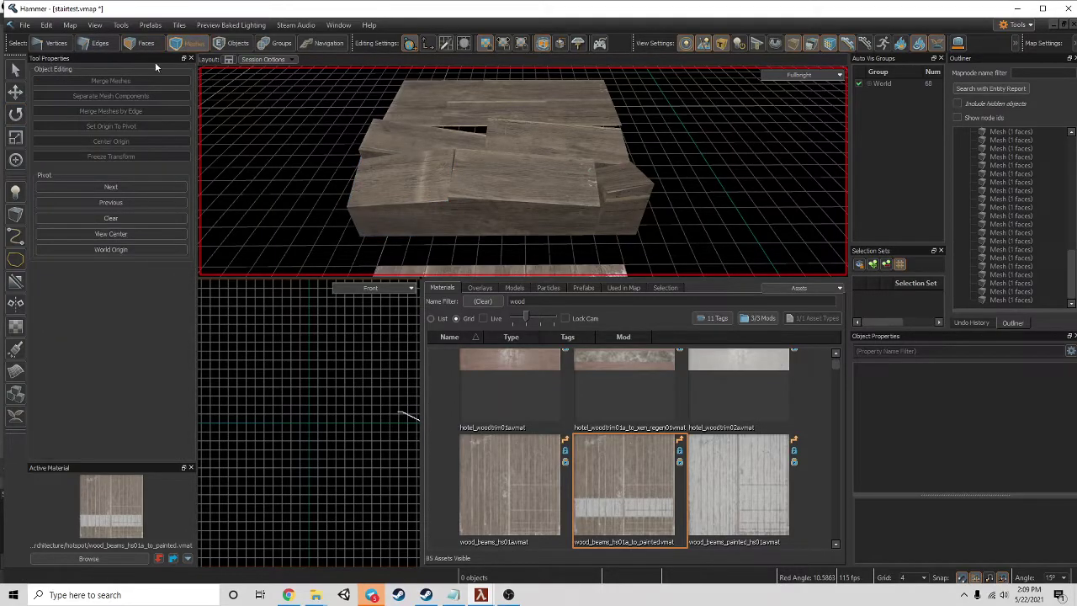
- Select the five tilted planks in the tread's front two rows and scale them down vertically to about 0.10 of their height
{"action": "left_click", "coordinate": [528, 182]}
{"action": "left_click", "coordinate": [615, 181], "text": "ctrl"}
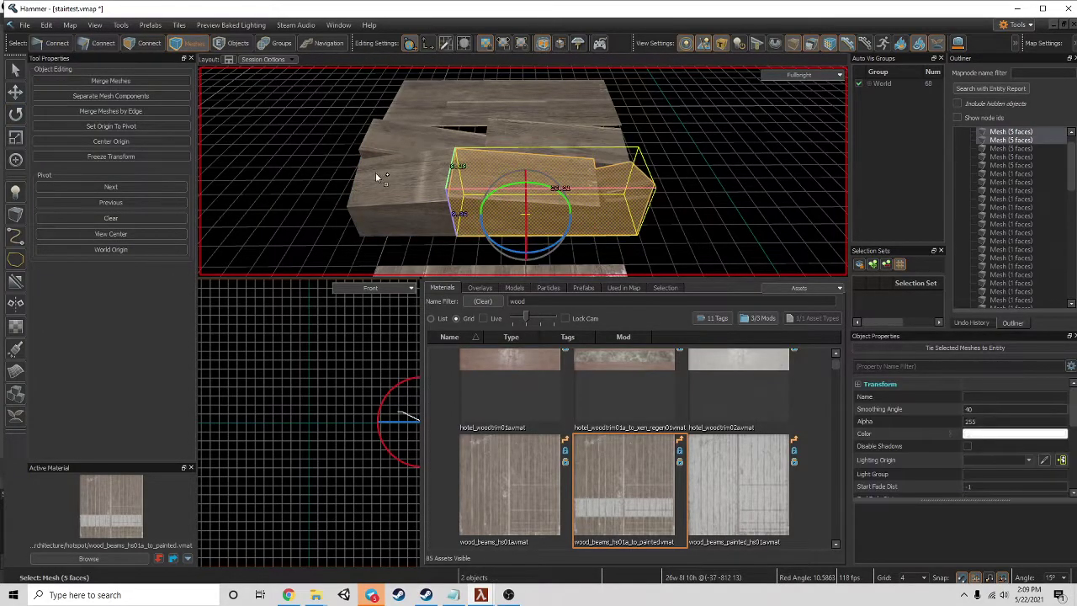
{"action": "left_click", "coordinate": [376, 174], "text": "ctrl"}
{"action": "left_click", "coordinate": [391, 145], "text": "ctrl"}
{"action": "left_click", "coordinate": [544, 138], "text": "ctrl"}
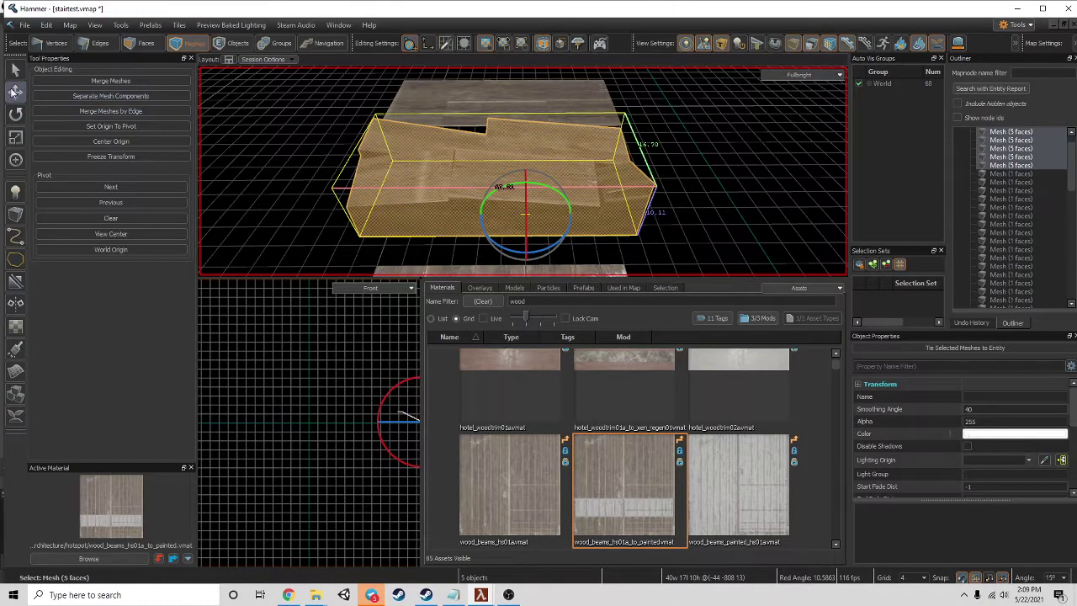
{"action": "left_click", "coordinate": [15, 74]}
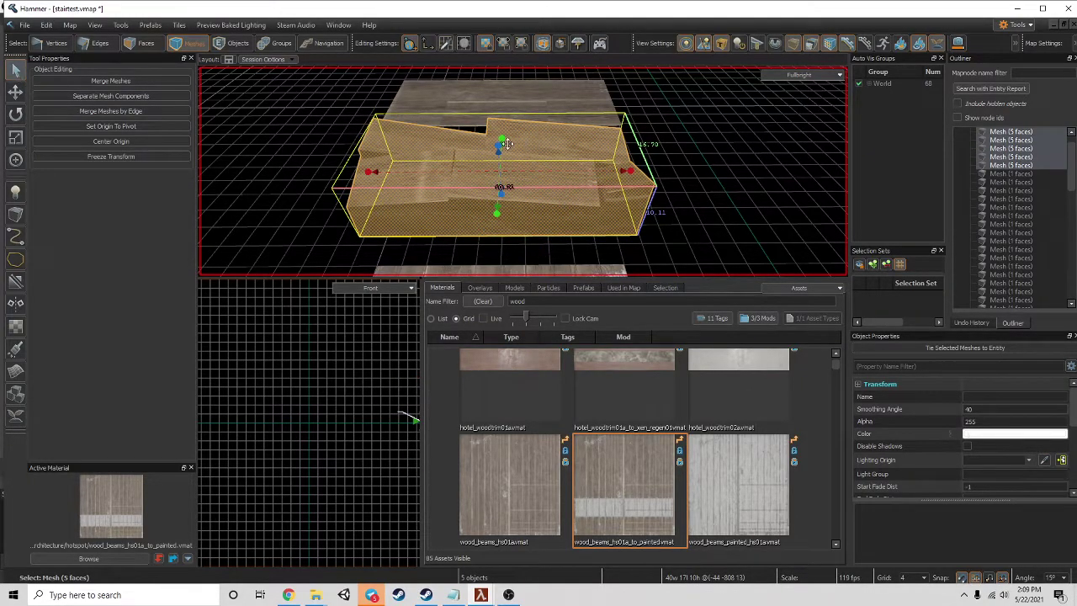
{"action": "left_click_drag", "start_coordinate": [498, 148], "coordinate": [504, 192]}
{"action": "right_click_drag", "start_coordinate": [648, 202], "coordinate": [522, 170]}
{"action": "key", "text": "s"}
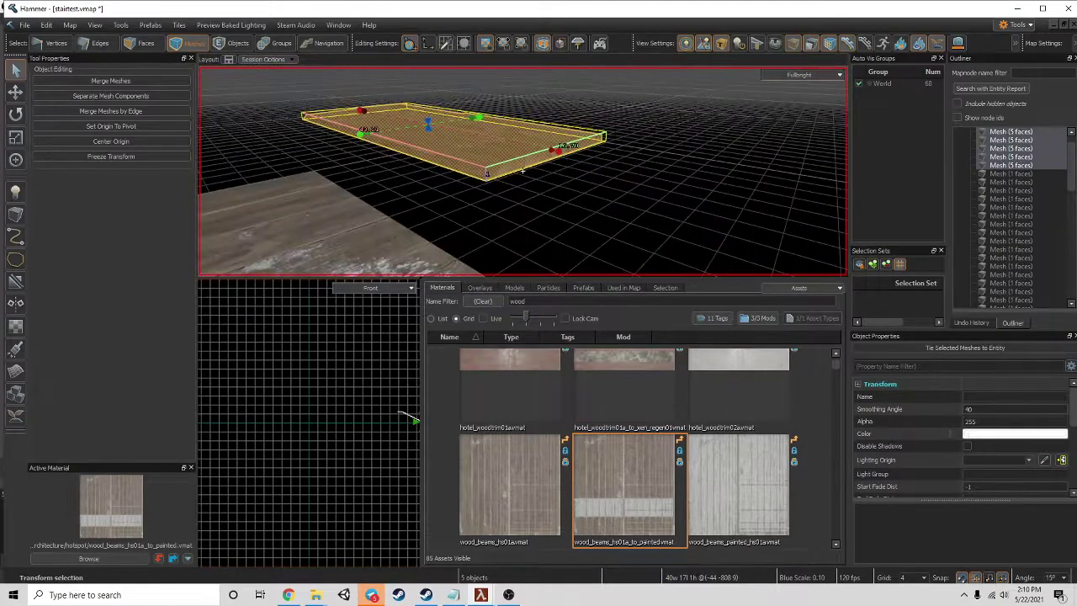
- Examine the flattened planks' joints and exposed sides up close on the tread
{"action": "left_click", "coordinate": [527, 210]}
{"action": "right_click_drag", "start_coordinate": [449, 222], "coordinate": [587, 150]}
{"action": "key", "text": "w"}
{"action": "key", "text": "w"}
{"action": "key", "text": "w"}
{"action": "left_click", "coordinate": [580, 177]}
{"action": "key", "text": "w"}
{"action": "left_click", "coordinate": [591, 187]}
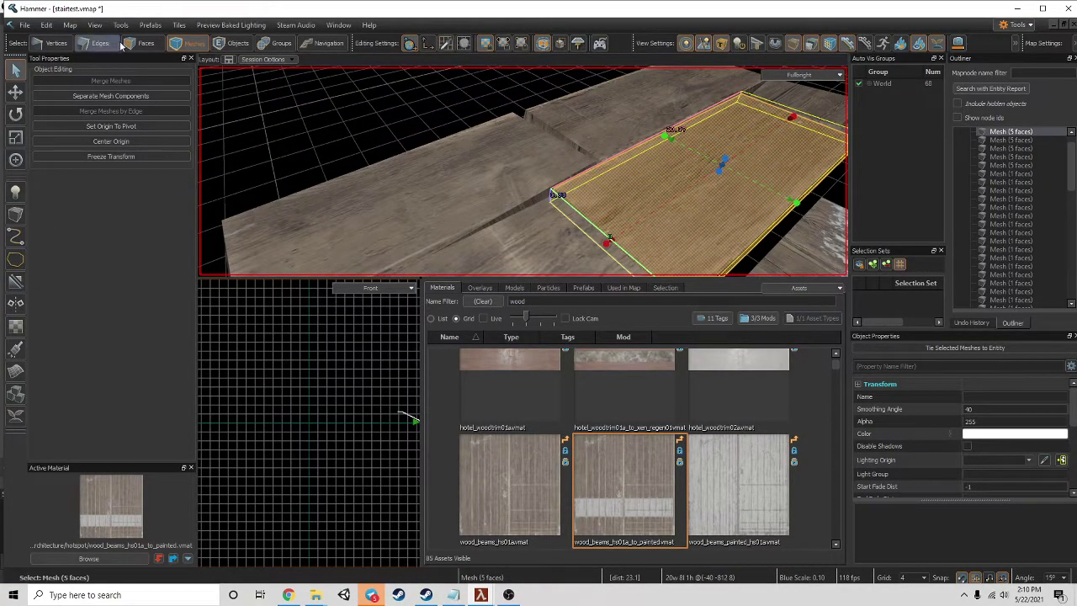
- Try V-axis alignment on the narrow exposed side face between planks with the Fast Texturing Tool, and clear the face selection
{"action": "left_click", "coordinate": [137, 43]}
{"action": "left_click", "coordinate": [564, 141]}
{"action": "left_click", "coordinate": [112, 382]}
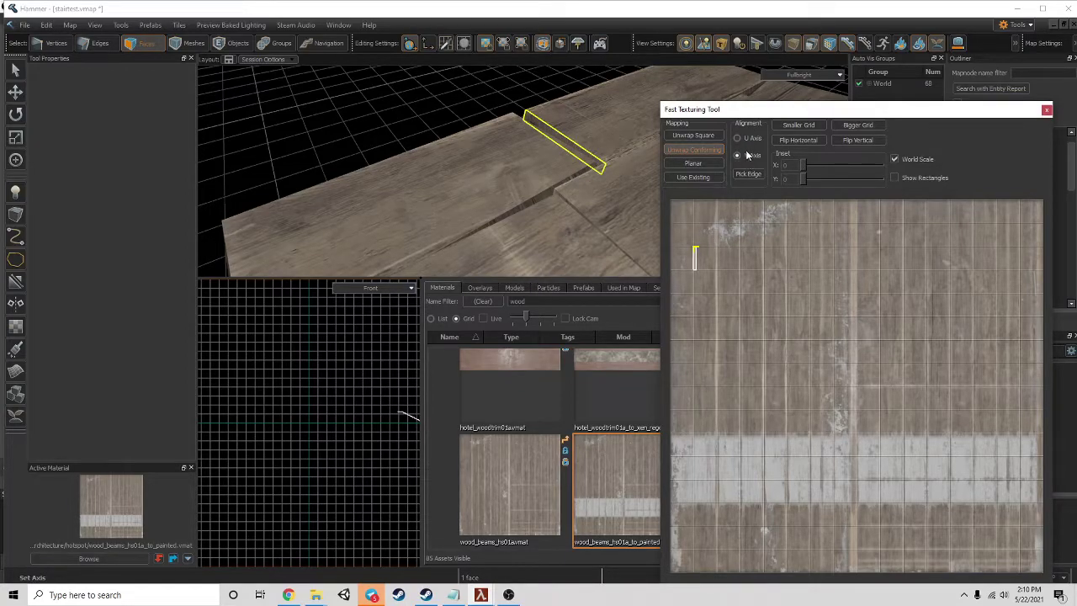
{"action": "key", "text": "Escape"}
{"action": "left_click", "coordinate": [603, 182]}
{"action": "right_click_drag", "start_coordinate": [472, 205], "coordinate": [558, 135]}
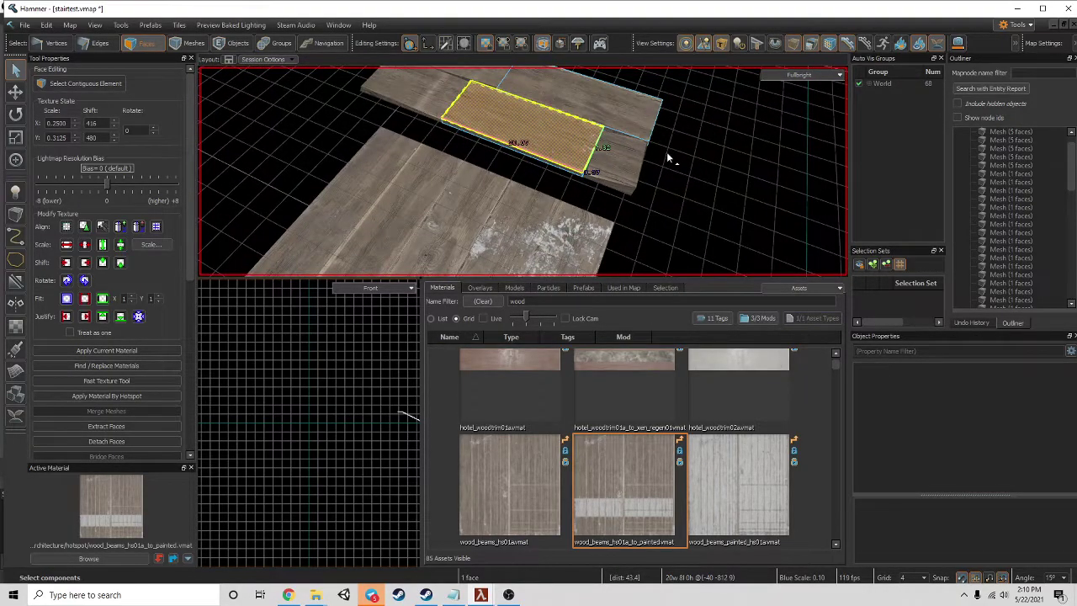
{"action": "right_click_drag", "start_coordinate": [667, 151], "coordinate": [668, 181]}
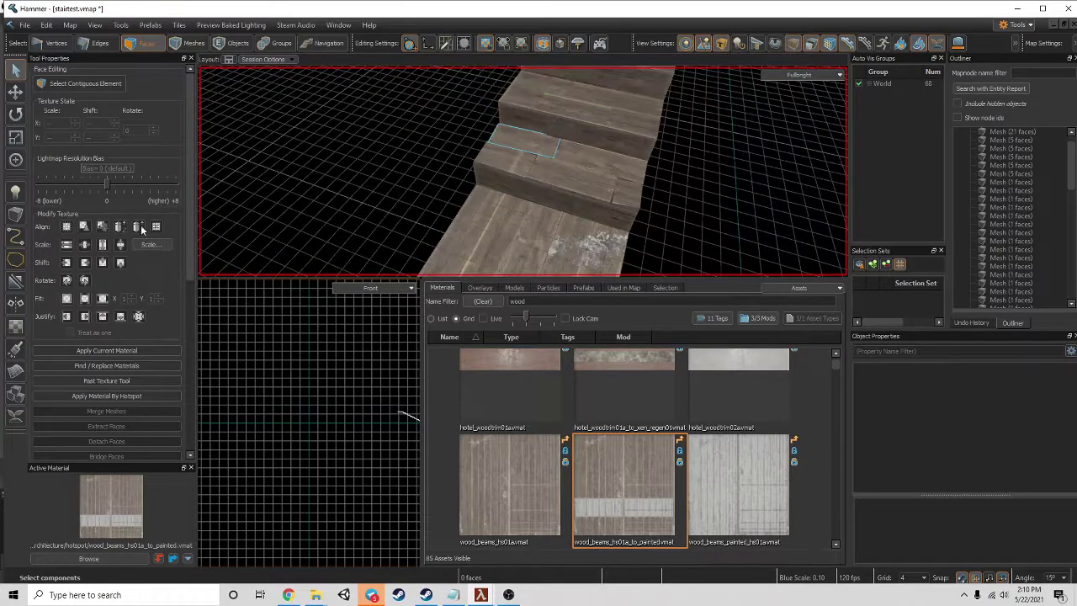
- Place a point light on the planked step and raise it above the tread
{"action": "left_click", "coordinate": [16, 198]}
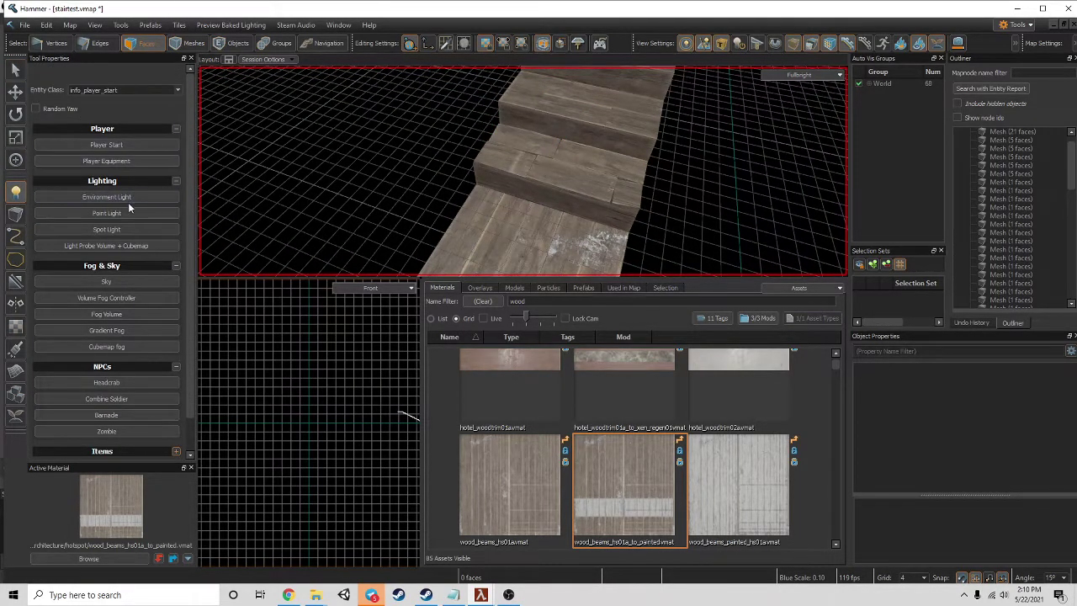
{"action": "left_click", "coordinate": [108, 213]}
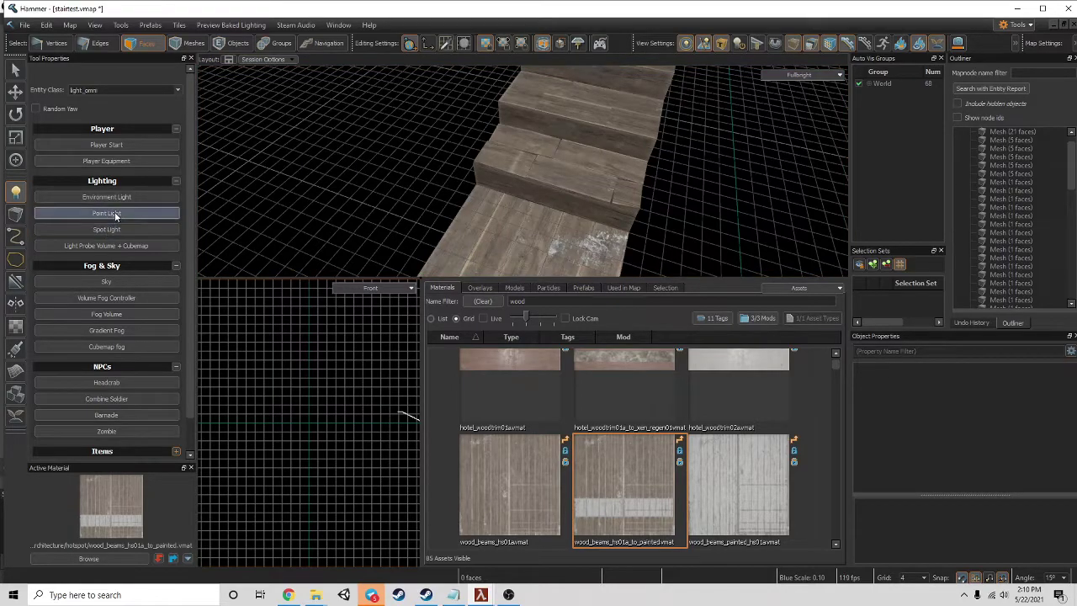
{"action": "left_click", "coordinate": [549, 169]}
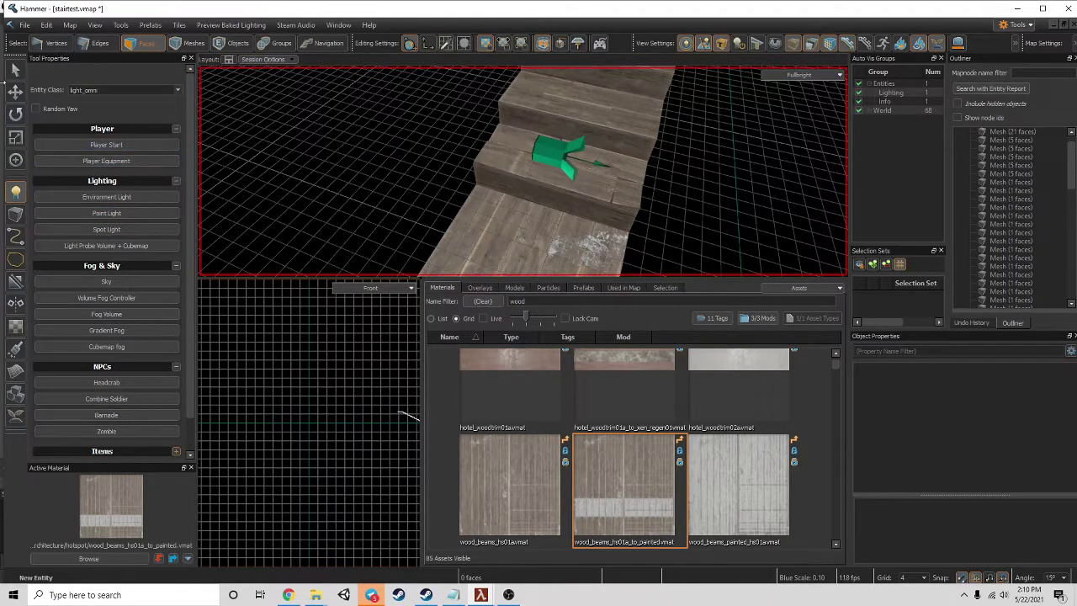
{"action": "left_click", "coordinate": [15, 91]}
{"action": "left_click", "coordinate": [635, 127]}
{"action": "left_click", "coordinate": [221, 43]}
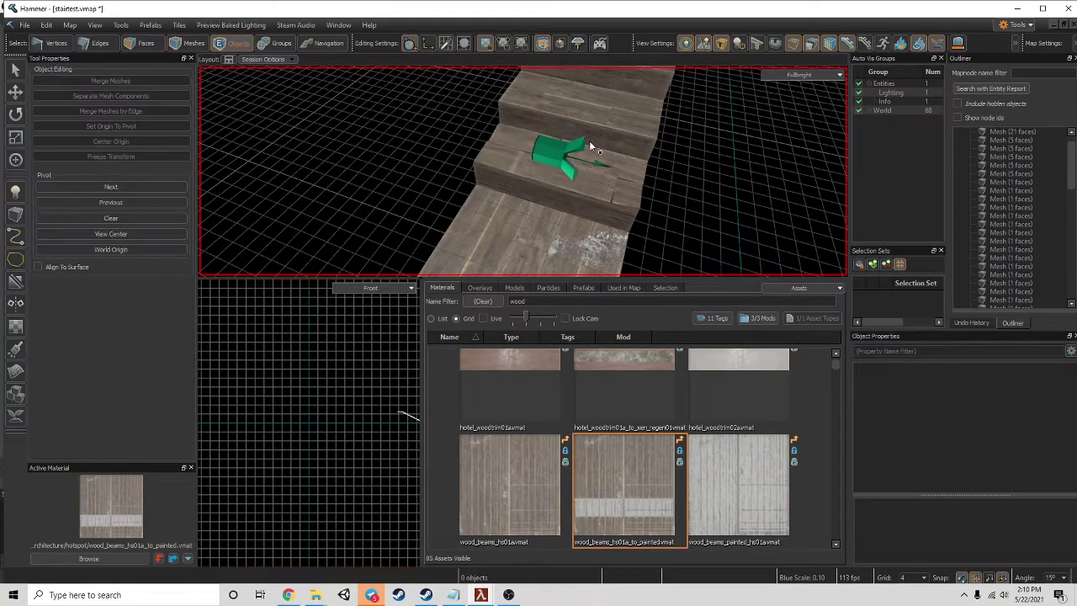
{"action": "left_click", "coordinate": [568, 149]}
{"action": "left_click_drag", "start_coordinate": [558, 132], "coordinate": [551, 77]}
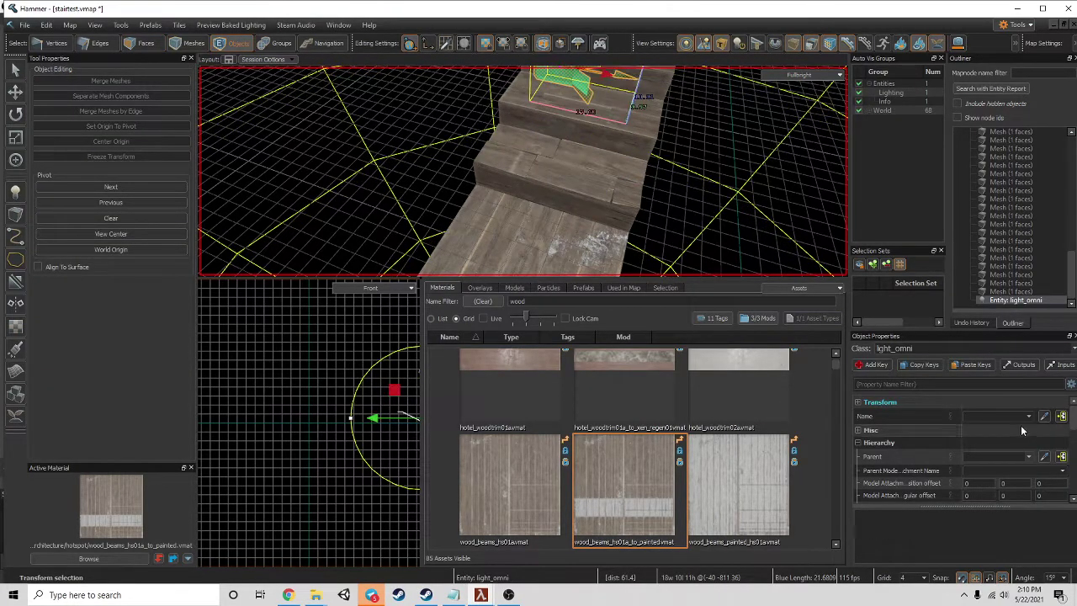
- Set the point light's color to a dull olive yellow with hue 62, saturation 70 and value 99
{"action": "scroll", "coordinate": [1018, 429], "scroll_direction": "down", "scroll_amount": 5}
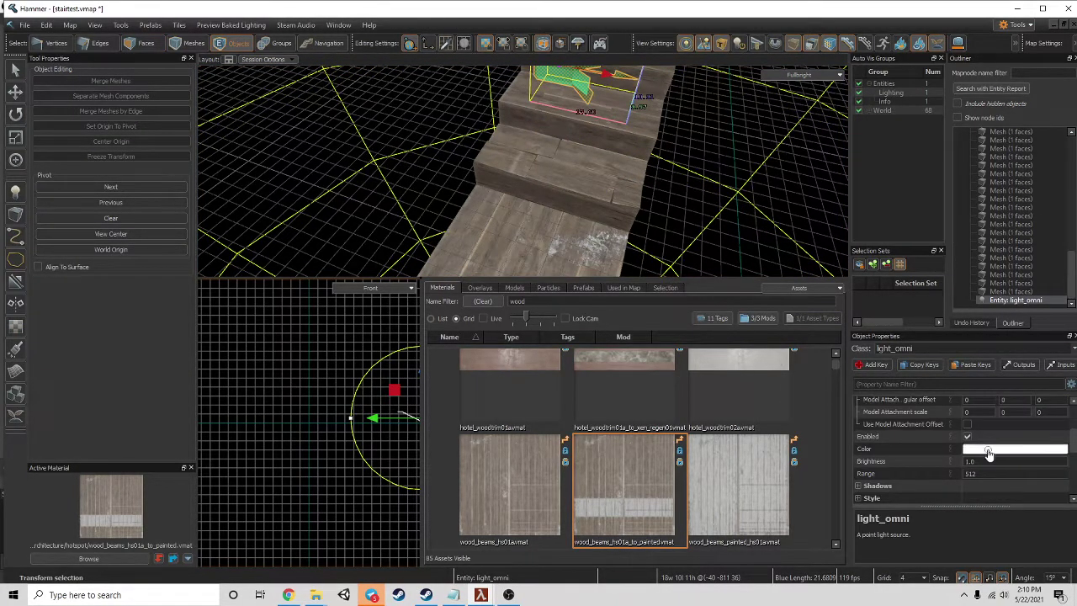
{"action": "left_click", "coordinate": [989, 451]}
{"action": "left_click", "coordinate": [687, 252]}
{"action": "left_click_drag", "start_coordinate": [627, 250], "coordinate": [567, 315]}
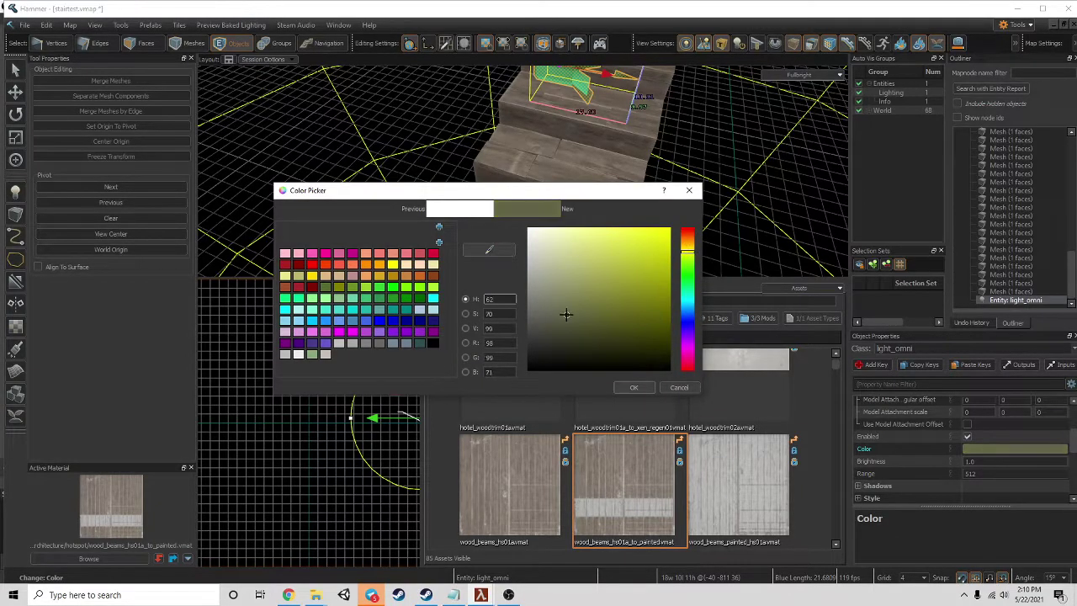
{"action": "left_click", "coordinate": [634, 387]}
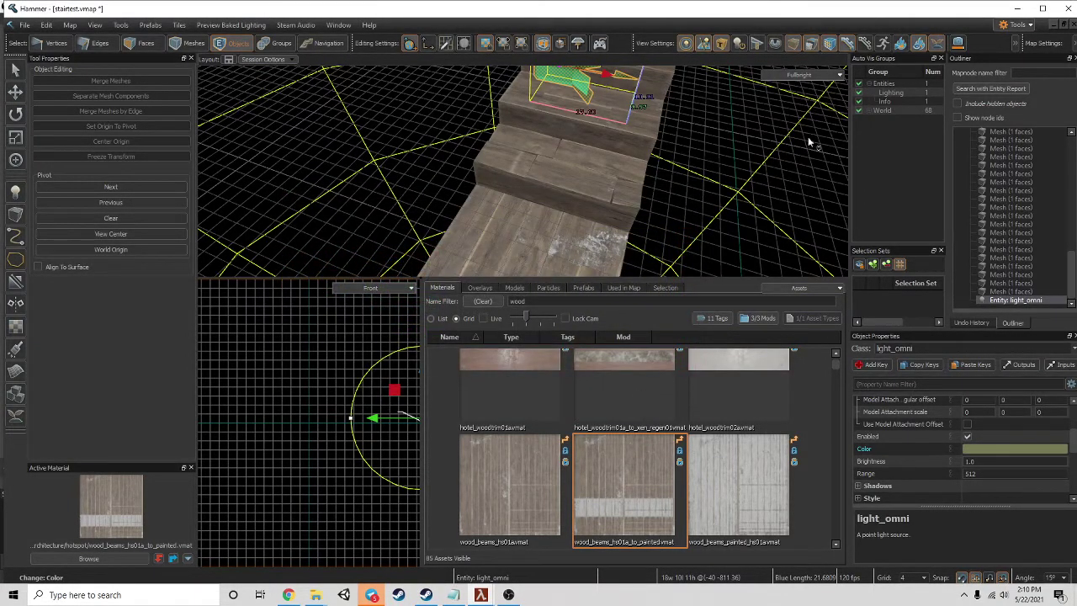
- Switch the 3D view's rendering mode to All Lighting and select one tread plank for a close look
{"action": "left_click", "coordinate": [795, 76]}
{"action": "left_click", "coordinate": [808, 191]}
{"action": "left_click", "coordinate": [408, 415]}
{"action": "right_click_drag", "start_coordinate": [687, 143], "coordinate": [576, 162]}
{"action": "left_click", "coordinate": [495, 175]}
{"action": "left_click", "coordinate": [493, 176]}
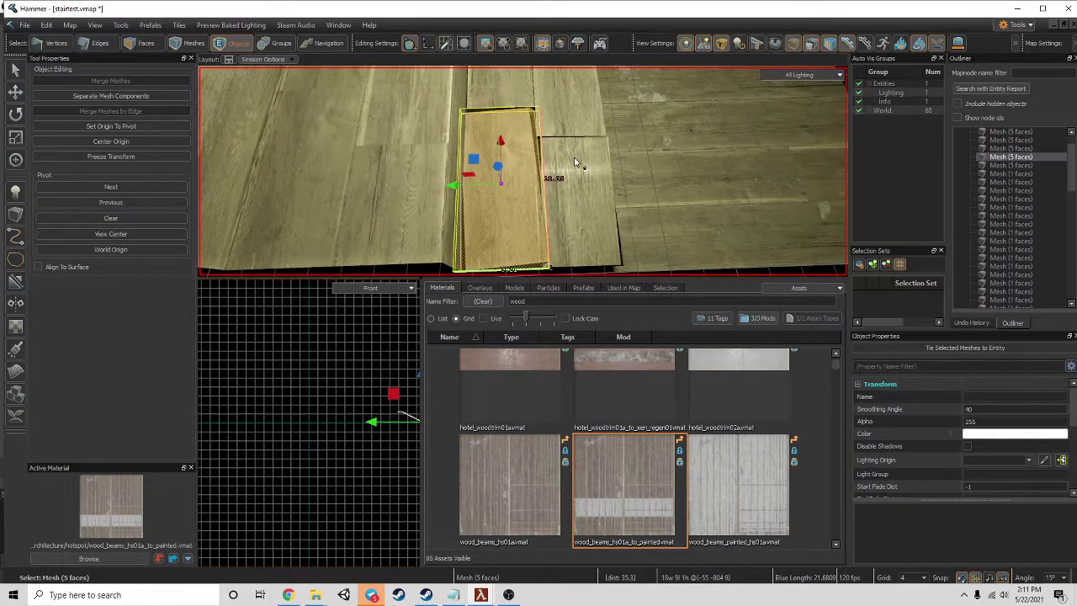
- Undo the point light, the vertical flattening and all the top-face tilts on the tread's planks
{"action": "key", "text": "ctrl+z"}
{"action": "key", "text": "ctrl+z"}
{"action": "key", "text": "ctrl+z"}
{"action": "key", "text": "ctrl+z"}
{"action": "key", "text": "ctrl+z"}
{"action": "key", "text": "ctrl+z"}
{"action": "key", "text": "ctrl+z"}
{"action": "key", "text": "ctrl+z"}
{"action": "key", "text": "ctrl+z"}
{"action": "key", "text": "ctrl+z"}
{"action": "key", "text": "ctrl+z"}
{"action": "key", "text": "ctrl+z"}
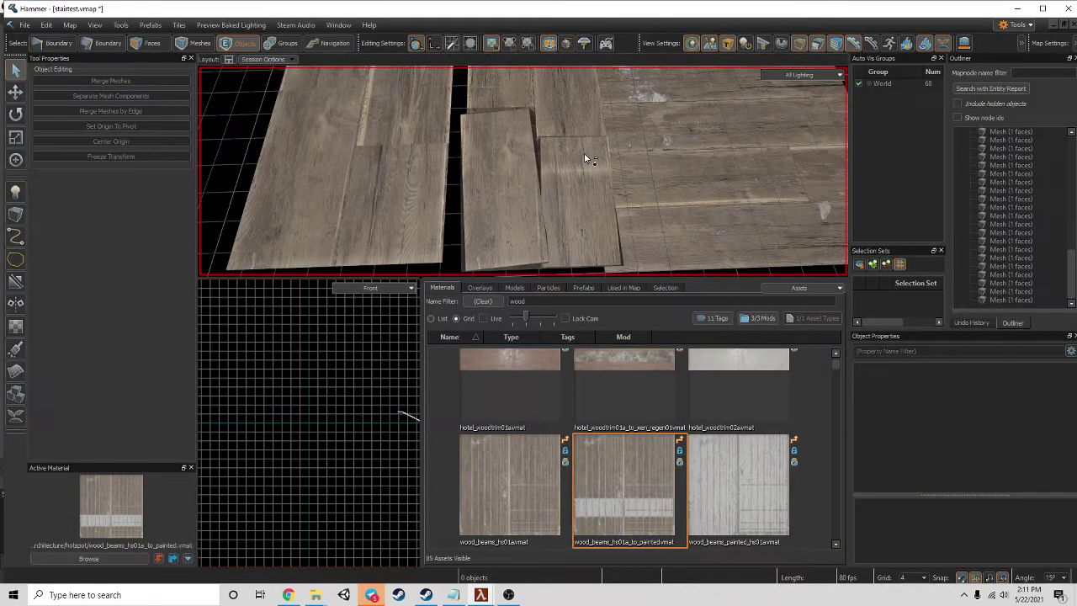
{"action": "key", "text": "ctrl+z"}
{"action": "key", "text": "ctrl+z"}
{"action": "key", "text": "ctrl+z"}
{"action": "key", "text": "ctrl+z"}
{"action": "key", "text": "ctrl+z"}
{"action": "key", "text": "ctrl+z"}
{"action": "key", "text": "ctrl+z"}
{"action": "key", "text": "ctrl+z"}
{"action": "key", "text": "ctrl+z"}
{"action": "key", "text": "ctrl+z"}
{"action": "key", "text": "ctrl+z"}
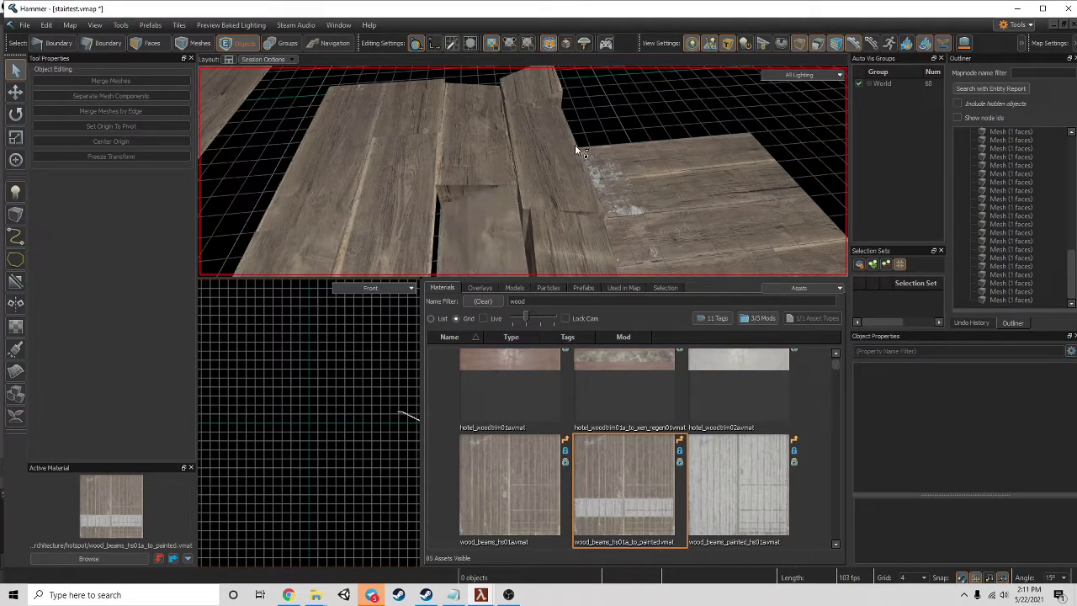
{"action": "key", "text": "ctrl+z"}
{"action": "key", "text": "ctrl+z"}
{"action": "key", "text": "ctrl+z"}
{"action": "key", "text": "ctrl+z"}
{"action": "key", "text": "ctrl+z"}
{"action": "key", "text": "ctrl+z"}
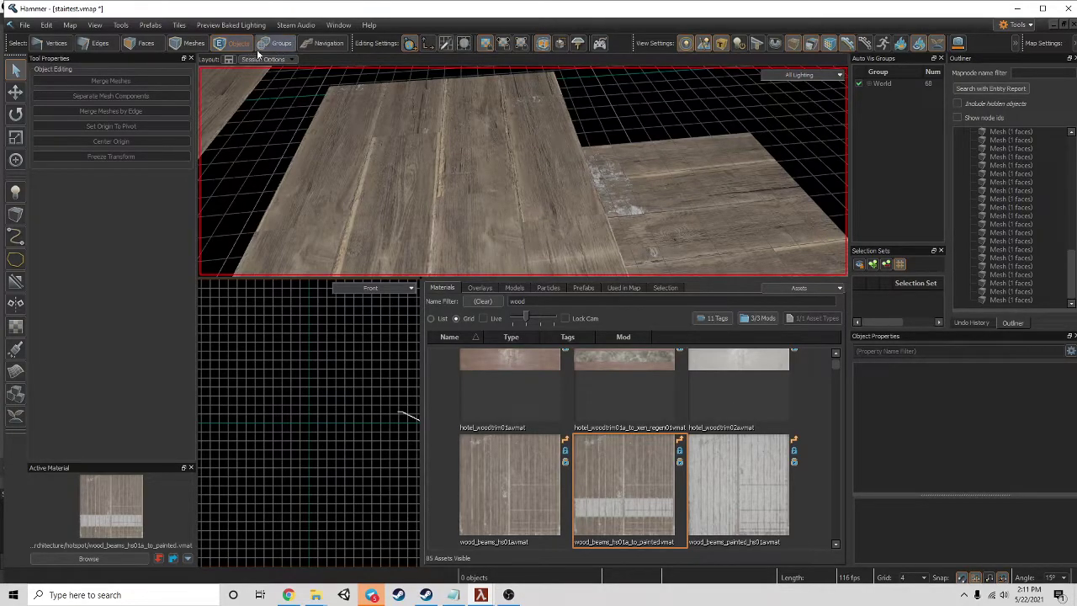
- In edge selection, raise the inner top end edge of the front row's end plank by about 2.8 units
{"action": "left_click", "coordinate": [152, 47]}
{"action": "left_click", "coordinate": [88, 47]}
{"action": "right_click_drag", "start_coordinate": [444, 135], "coordinate": [434, 144]}
{"action": "left_click", "coordinate": [460, 153]}
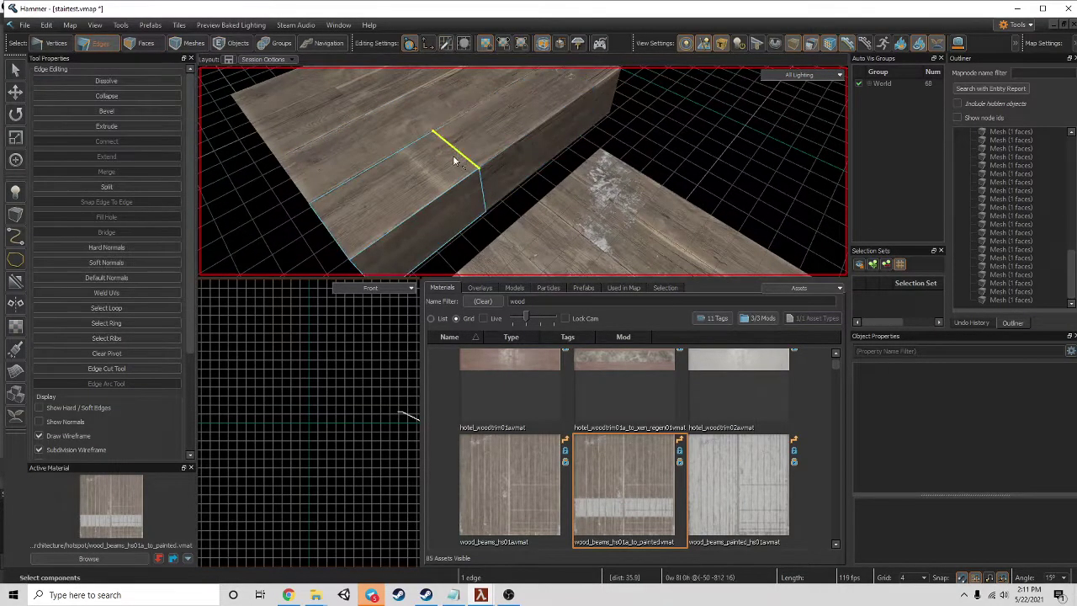
{"action": "left_click_drag", "start_coordinate": [455, 152], "coordinate": [458, 126]}
{"action": "left_click", "coordinate": [328, 236]}
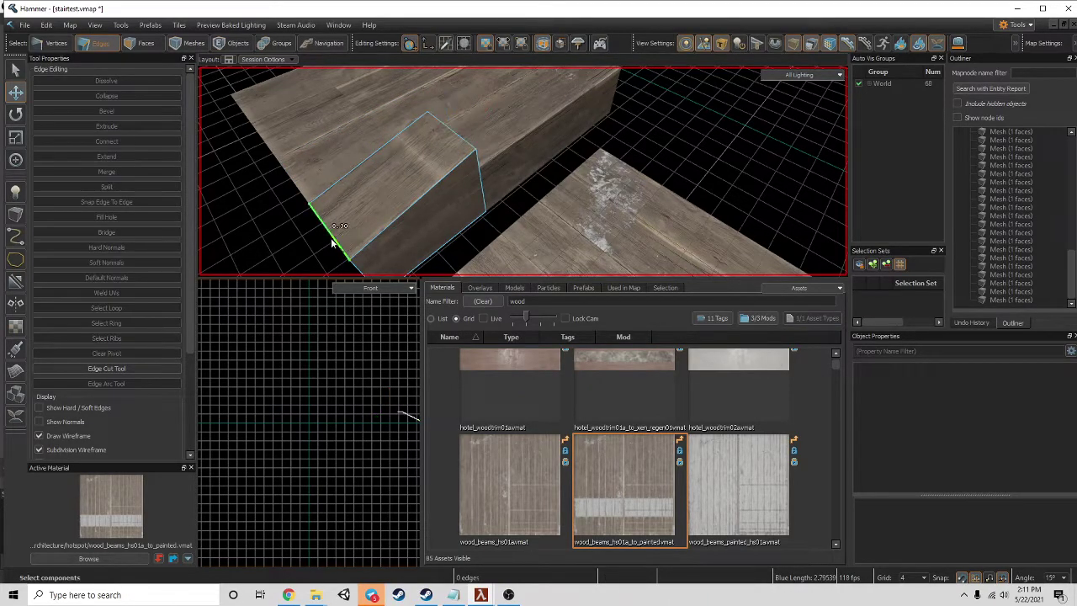
{"action": "left_click", "coordinate": [533, 119]}
{"action": "right_click_drag", "start_coordinate": [532, 122], "coordinate": [458, 159]}
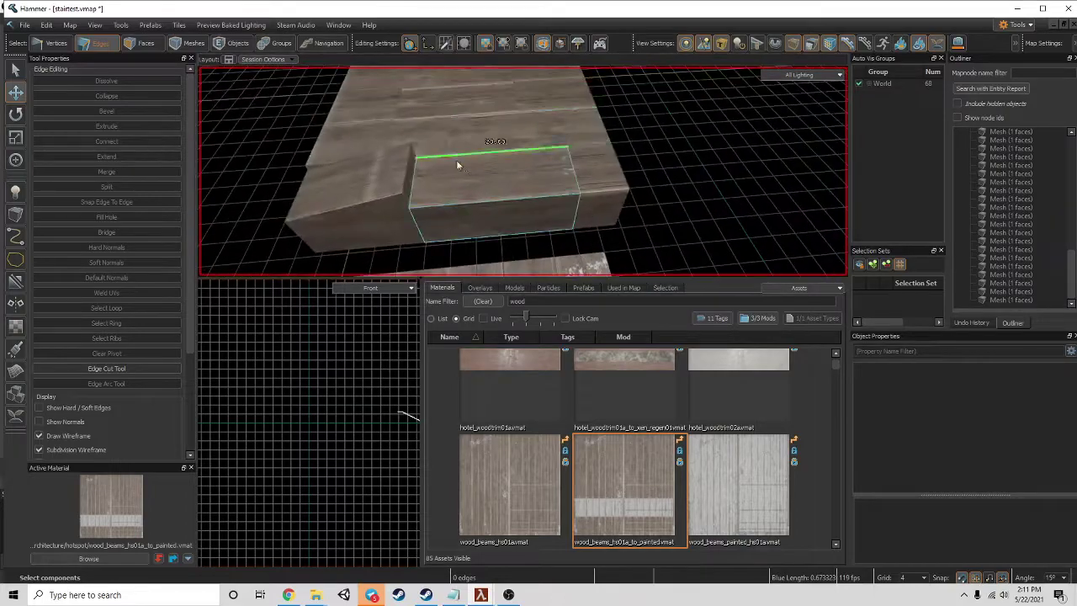
- Tilt the front row's middle plank by raising one top end edge and lowering the other, and slightly lower the short plank's inner edge
{"action": "left_click", "coordinate": [414, 187]}
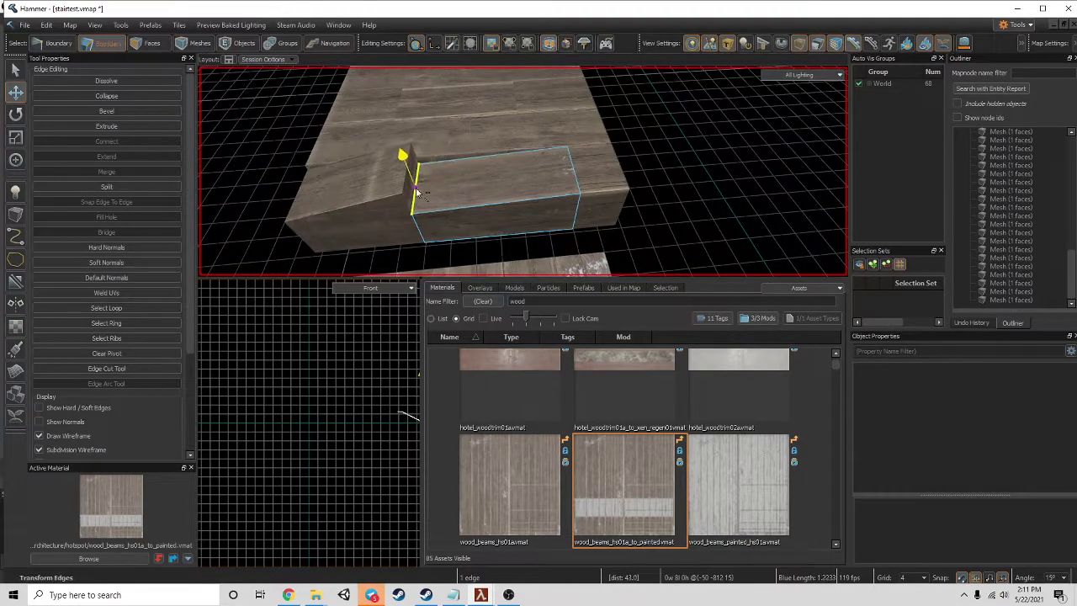
{"action": "left_click_drag", "start_coordinate": [412, 183], "coordinate": [409, 175], "text": "alt"}
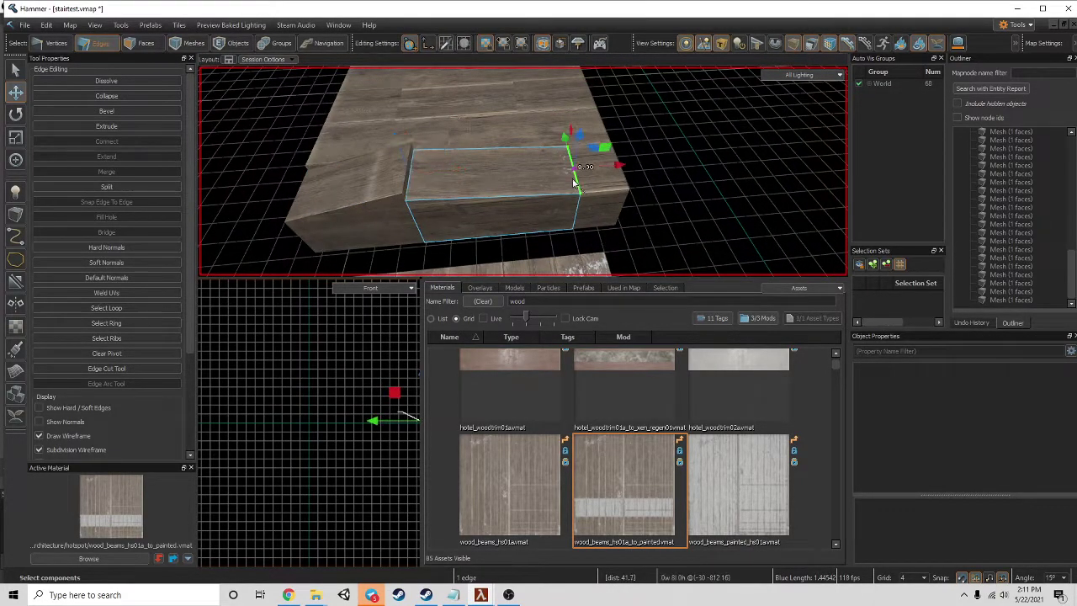
{"action": "left_click_drag", "start_coordinate": [578, 135], "coordinate": [577, 147], "text": "alt"}
{"action": "left_click", "coordinate": [595, 177]}
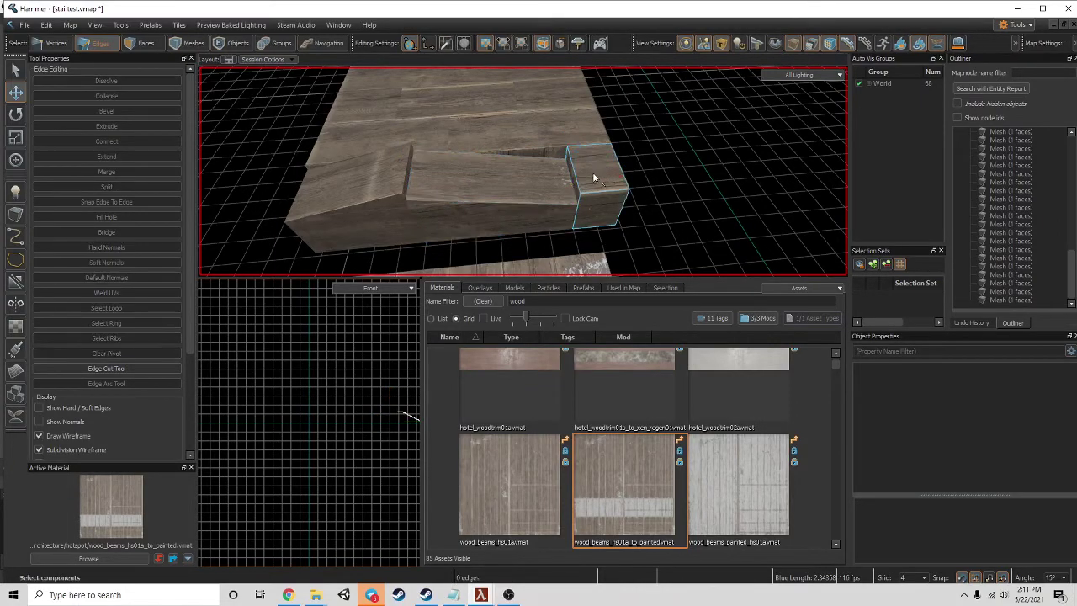
{"action": "left_click", "coordinate": [578, 185]}
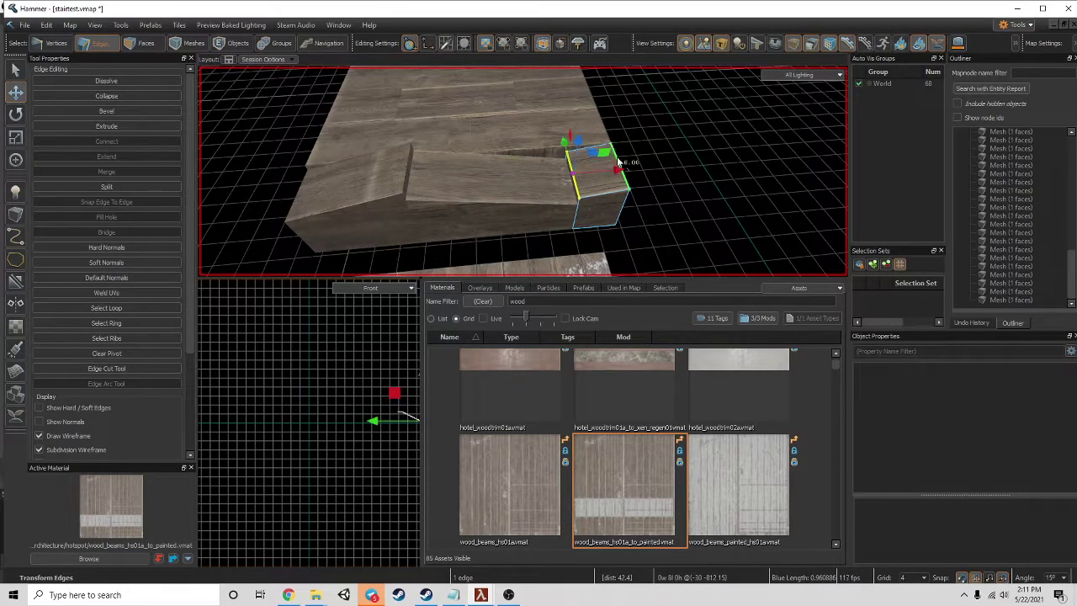
- Tilt the second row's two planks by shifting their front long top edges vertically
{"action": "left_click", "coordinate": [462, 144]}
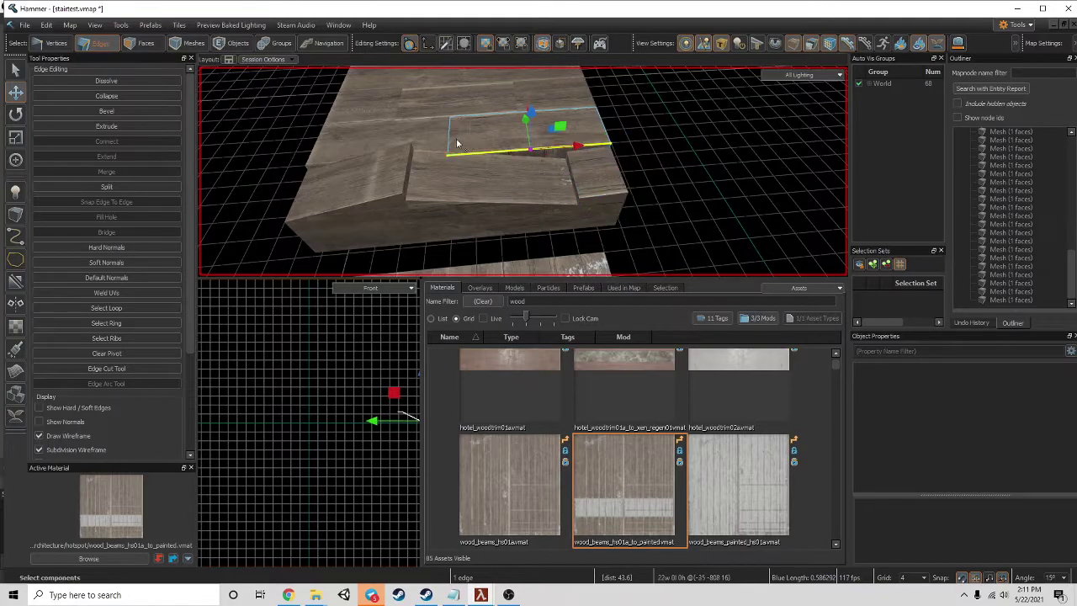
{"action": "left_click_drag", "start_coordinate": [440, 97], "coordinate": [435, 87], "text": "alt"}
{"action": "left_click", "coordinate": [430, 126]}
{"action": "right_click_drag", "start_coordinate": [430, 125], "coordinate": [537, 160]}
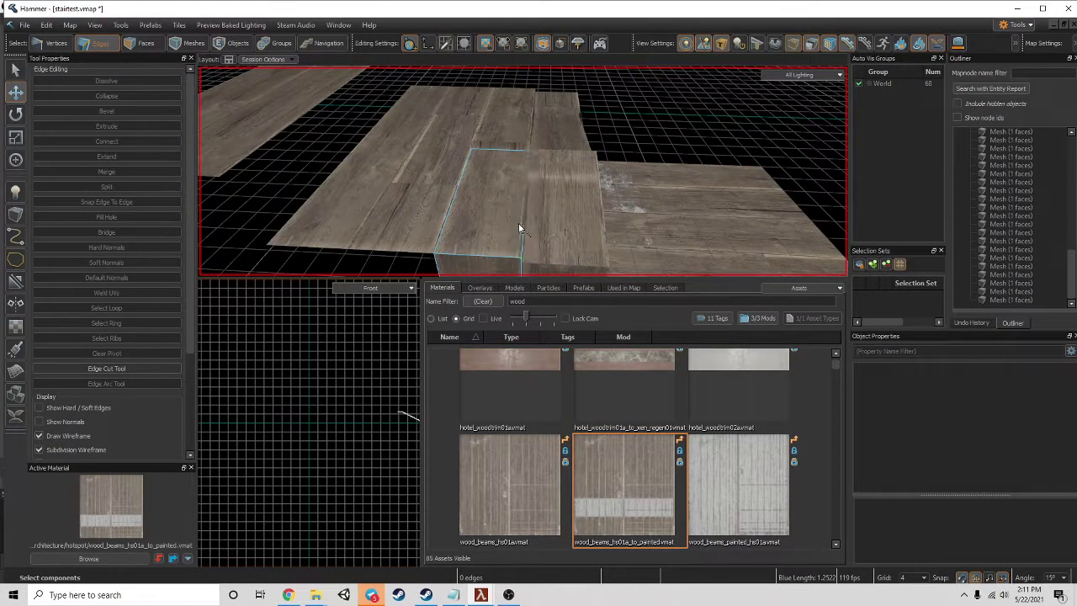
{"action": "left_click", "coordinate": [527, 178]}
{"action": "mouse_move", "coordinate": [528, 166]}
{"action": "left_mouse_down"}
{"action": "mouse_move", "coordinate": [526, 126]}
{"action": "mouse_move", "coordinate": [523, 183]}
{"action": "left_mouse_up"}
{"action": "right_click_drag", "start_coordinate": [523, 187], "coordinate": [620, 135]}
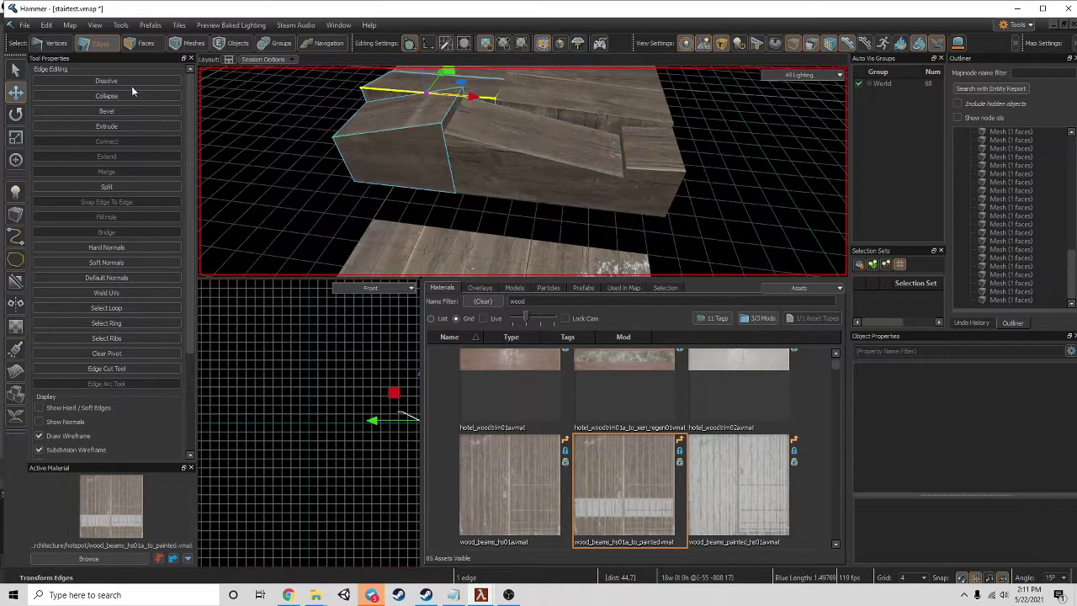
- Select the five planks of the front two rows as meshes and scale them vertically to about 0.09 of their height
{"action": "left_click", "coordinate": [176, 47]}
{"action": "left_click", "coordinate": [561, 141]}
{"action": "left_click", "coordinate": [643, 143], "text": "ctrl"}
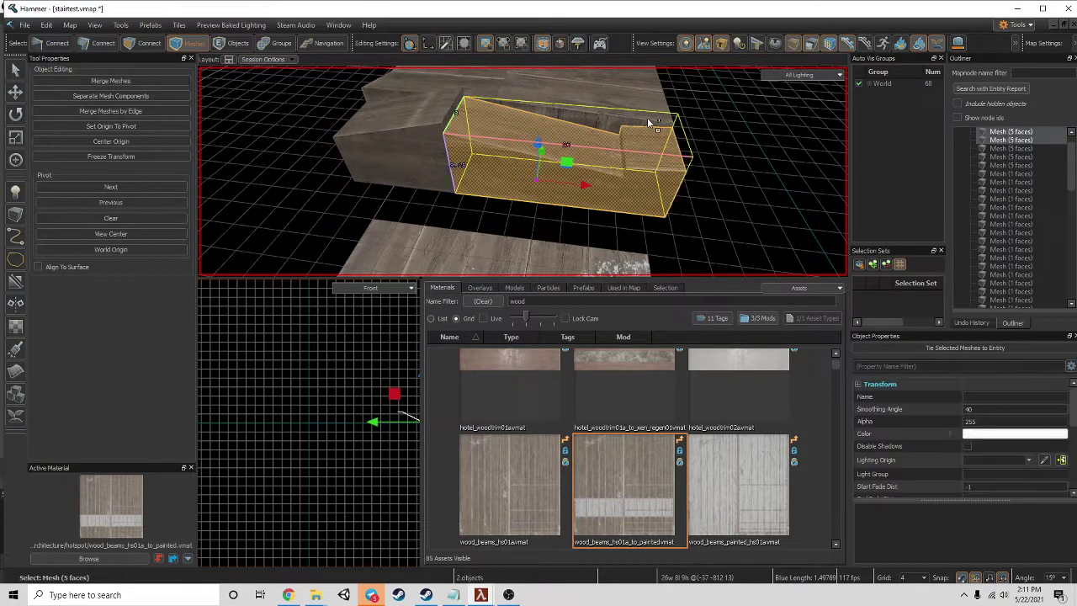
{"action": "left_click", "coordinate": [646, 121], "text": "ctrl"}
{"action": "left_click", "coordinate": [423, 101], "text": "ctrl"}
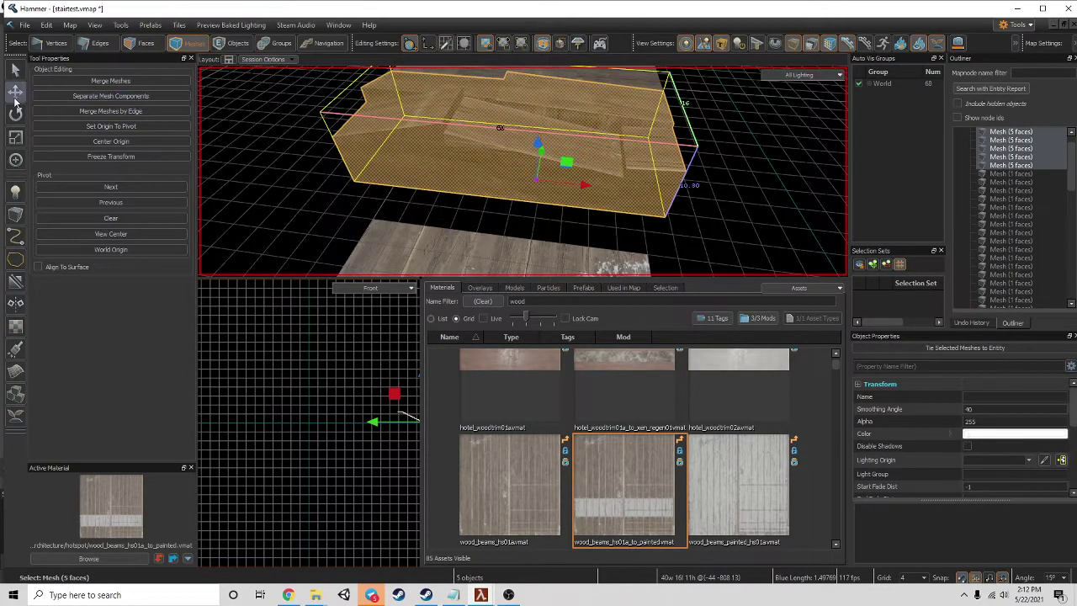
{"action": "key", "text": "q"}
{"action": "left_click_drag", "start_coordinate": [512, 91], "coordinate": [512, 157]}
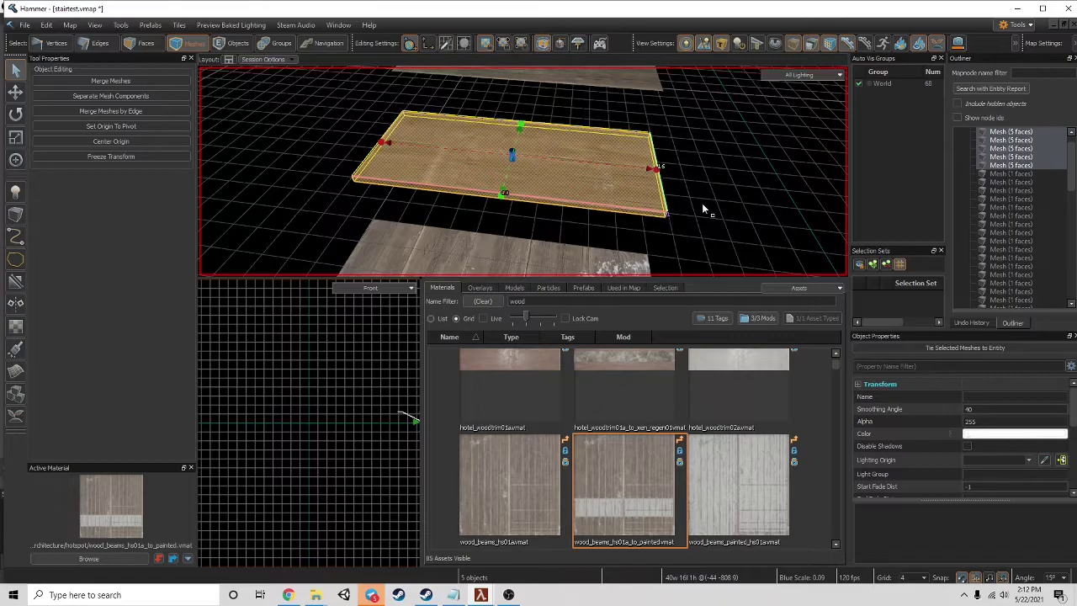
- Clear the selection and inspect the flattened planks' gaps and height differences from several angles
{"action": "left_click", "coordinate": [703, 209]}
{"action": "key", "text": "d"}
{"action": "key", "text": "w"}
{"action": "key", "text": "z"}
{"action": "right_click_drag", "start_coordinate": [521, 171], "coordinate": [589, 182]}
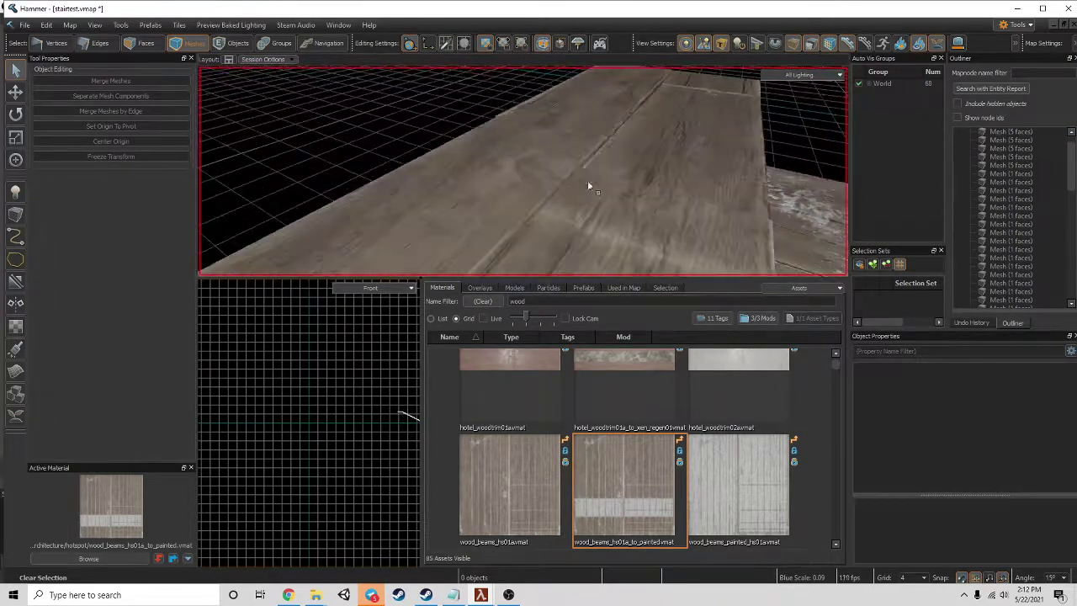
{"action": "left_click", "coordinate": [590, 187]}
{"action": "left_click", "coordinate": [654, 148]}
{"action": "right_click_drag", "start_coordinate": [653, 147], "coordinate": [654, 147]}
{"action": "left_click_drag", "start_coordinate": [335, 202], "coordinate": [409, 122]}
{"action": "left_click", "coordinate": [346, 138]}
{"action": "right_click_drag", "start_coordinate": [412, 143], "coordinate": [522, 171]}
{"action": "key", "text": "s"}
{"action": "key", "text": "w"}
{"action": "mouse_move", "coordinate": [562, 139]}
{"action": "right_mouse_down"}
{"action": "mouse_move", "coordinate": [522, 171]}
{"action": "mouse_move", "coordinate": [565, 141]}
{"action": "right_mouse_up"}
- Undo the vertical flattening of the five planks
{"action": "key", "text": "ctrl+z"}
{"action": "key", "text": "ctrl+z"}
{"action": "key", "text": "ctrl+z"}
{"action": "key", "text": "ctrl+z"}
{"action": "key", "text": "ctrl+z"}
{"action": "key", "text": "ctrl+z"}
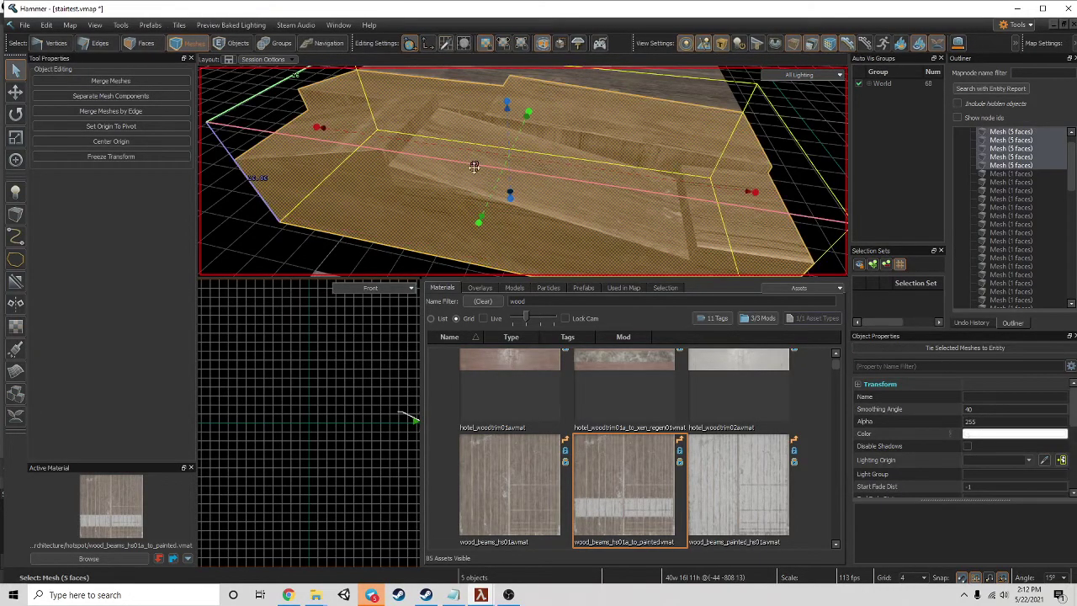
- Rotate the top faces of the front two rows' planks individually to give each plank a different tilt
{"action": "left_click", "coordinate": [594, 152]}
{"action": "left_click", "coordinate": [413, 152]}
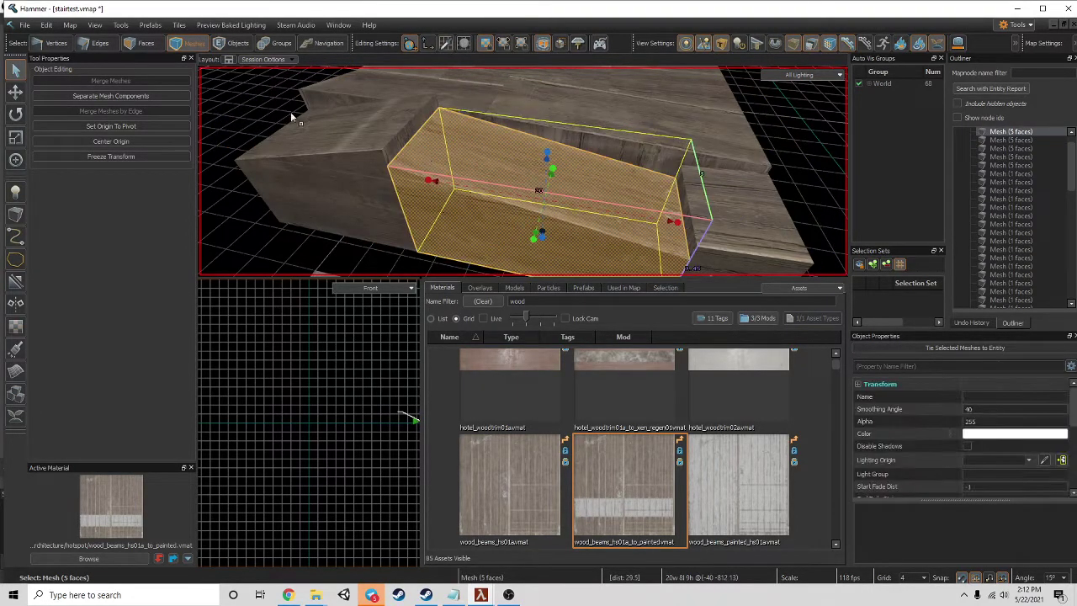
{"action": "left_click", "coordinate": [106, 46]}
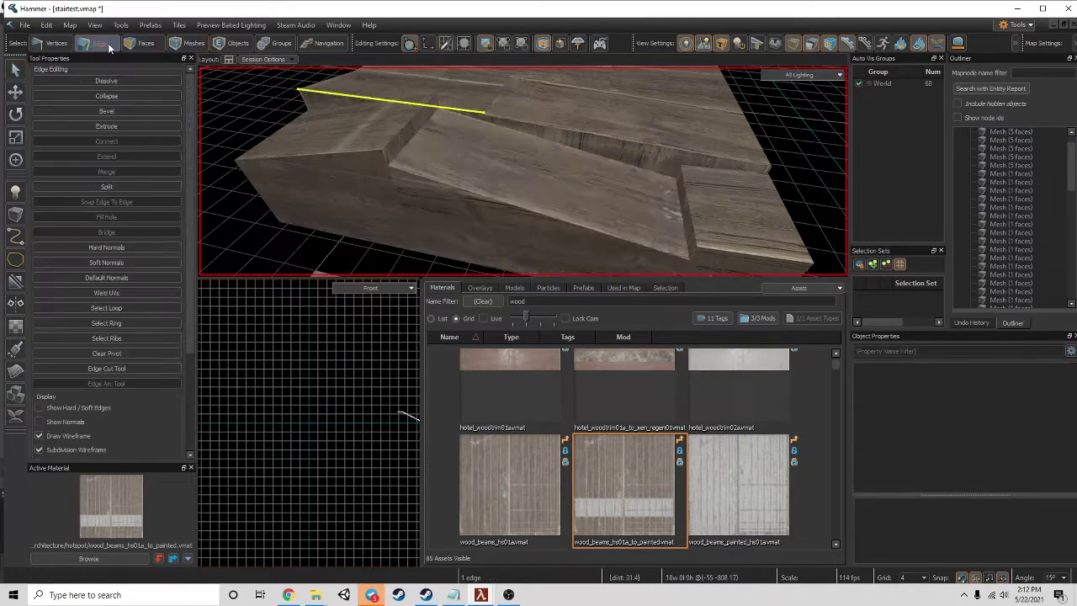
{"action": "left_click", "coordinate": [134, 45]}
{"action": "left_click", "coordinate": [447, 147]}
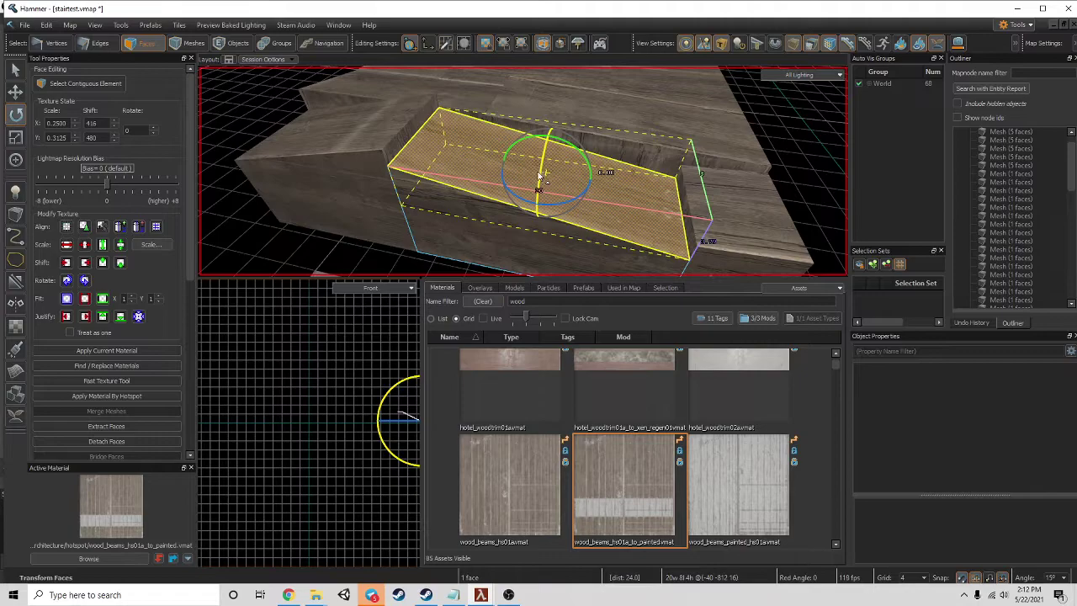
{"action": "left_click", "coordinate": [307, 128]}
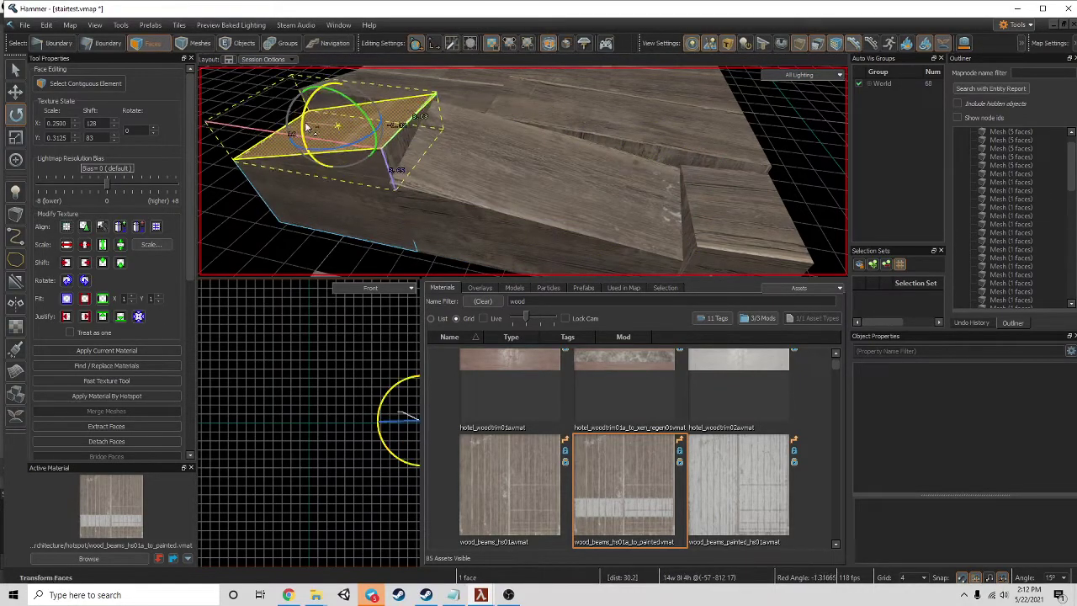
{"action": "left_click", "coordinate": [626, 103]}
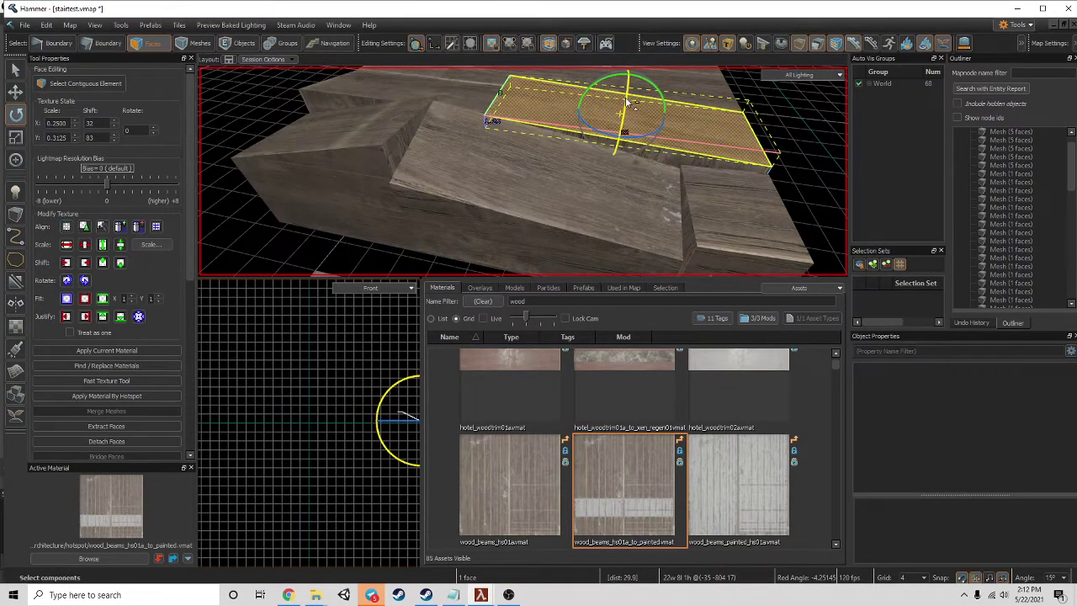
{"action": "left_click", "coordinate": [738, 180]}
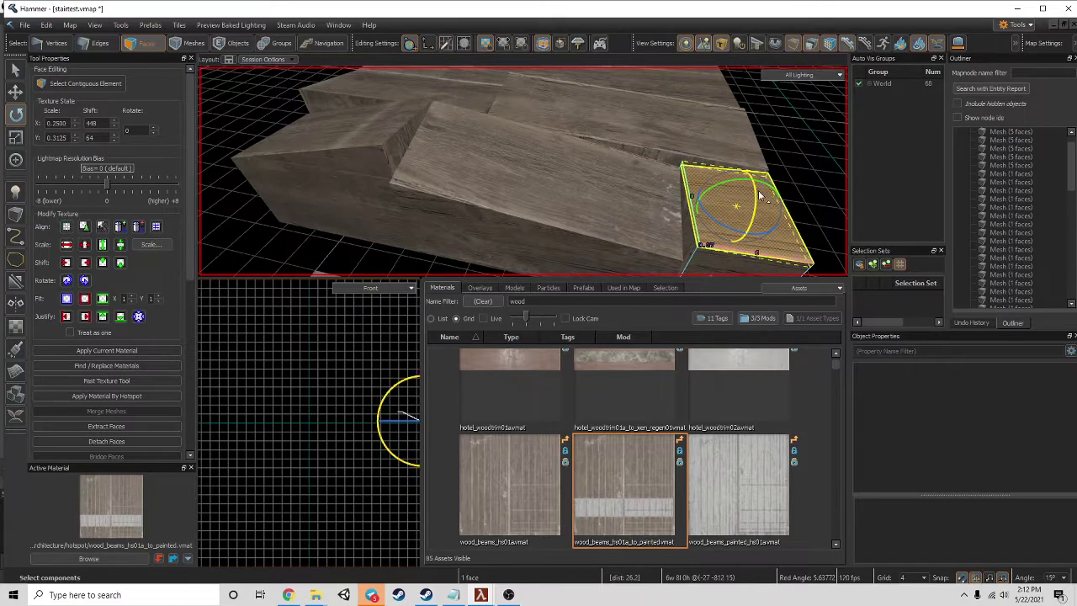
{"action": "left_click", "coordinate": [385, 93]}
{"action": "left_click_drag", "start_coordinate": [385, 93], "coordinate": [390, 107]}
- Select the five tilted planks as meshes and scale them vertically to about 0.09 of their height
{"action": "scroll", "coordinate": [513, 156], "scroll_direction": "down", "scroll_amount": 5}
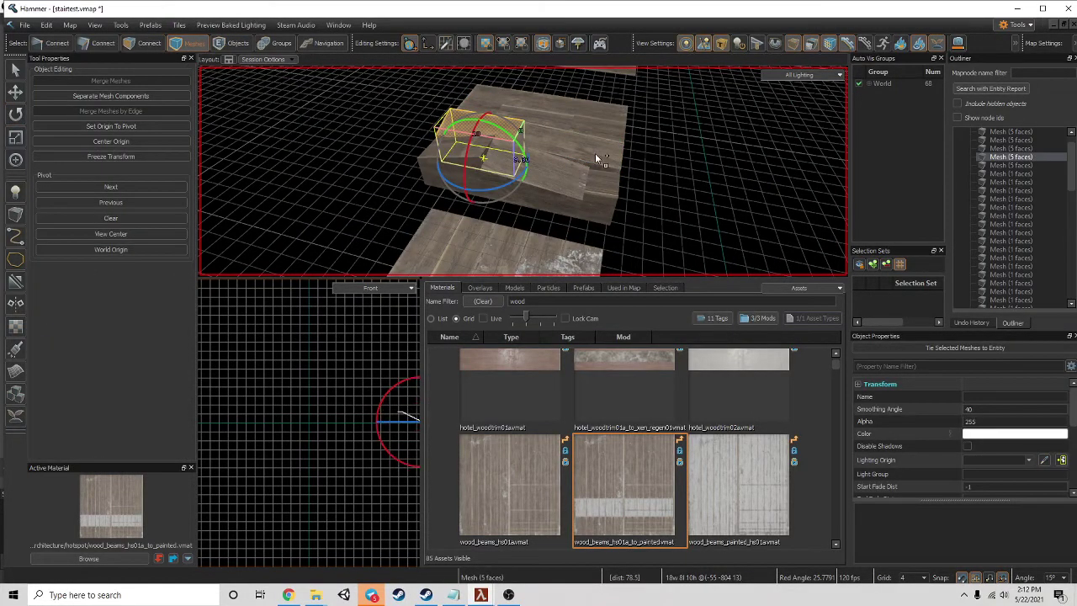
{"action": "left_click", "coordinate": [594, 153], "text": "shift"}
{"action": "left_click", "coordinate": [603, 187], "text": "shift"}
{"action": "left_click", "coordinate": [528, 171], "text": "shift"}
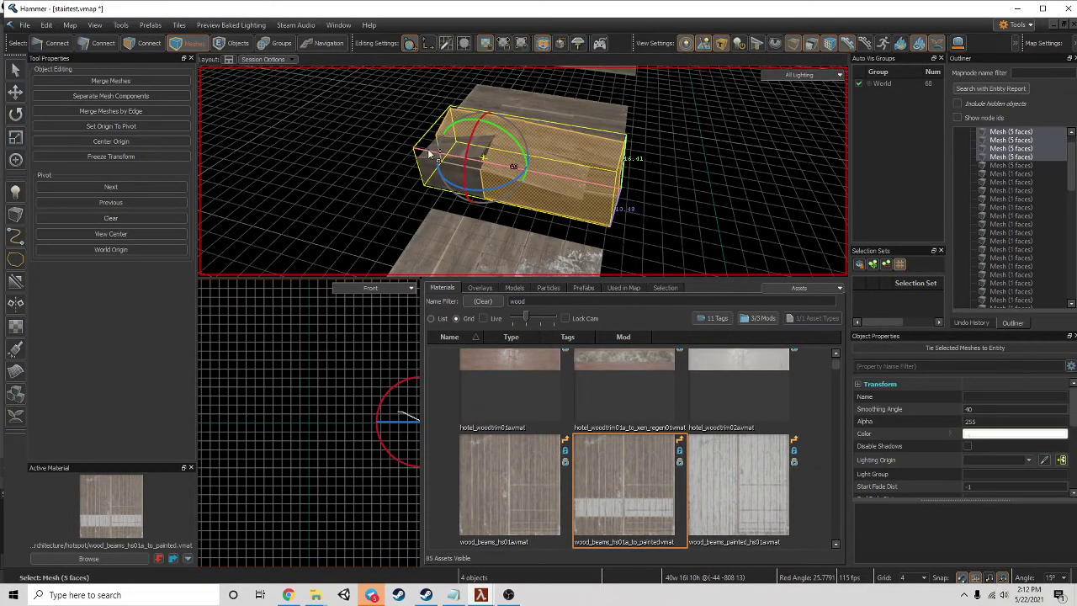
{"action": "left_click", "coordinate": [8, 74]}
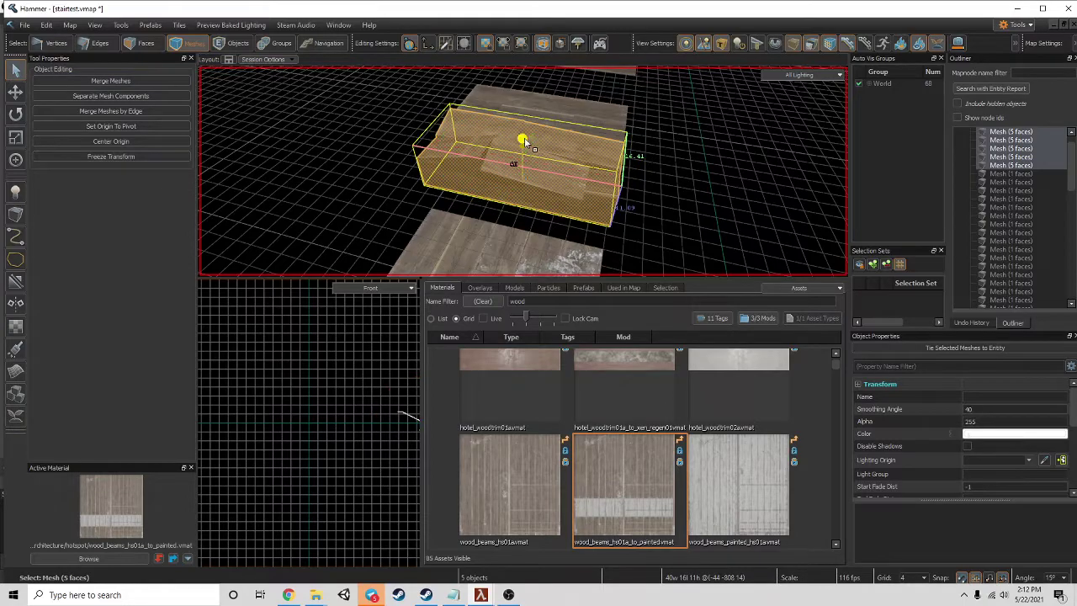
{"action": "left_click_drag", "start_coordinate": [525, 143], "coordinate": [541, 171]}
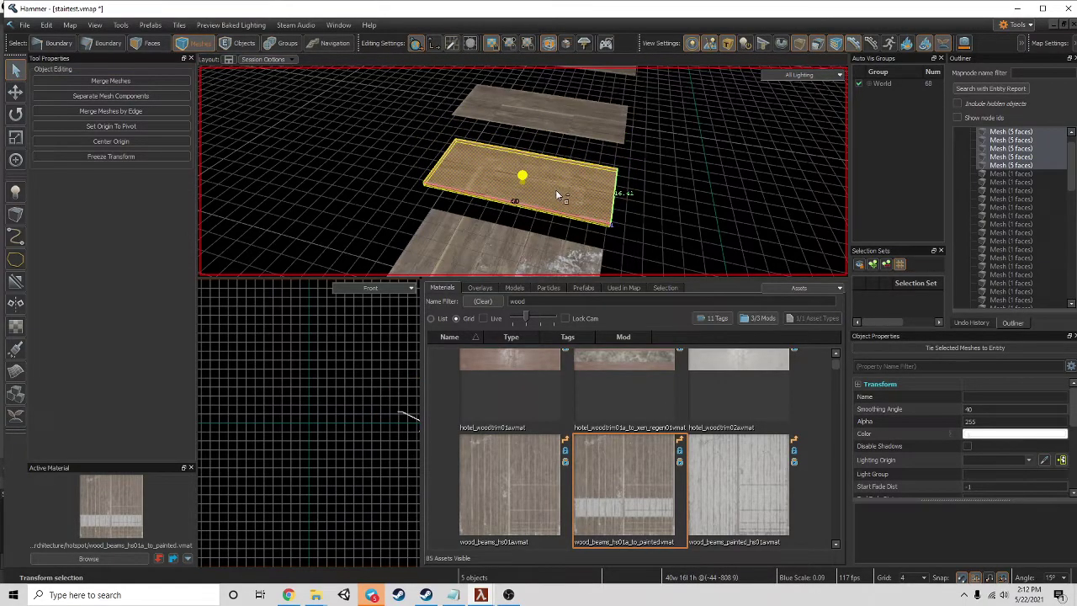
- Remap the thin side face exposed in the gap between the plank rows, using the Fast Texture Tool aligned to the V axis
{"action": "key", "text": "Escape"}
{"action": "scroll", "coordinate": [594, 207], "scroll_direction": "up", "scroll_amount": 5}
{"action": "right_click_drag", "start_coordinate": [594, 207], "coordinate": [476, 188]}
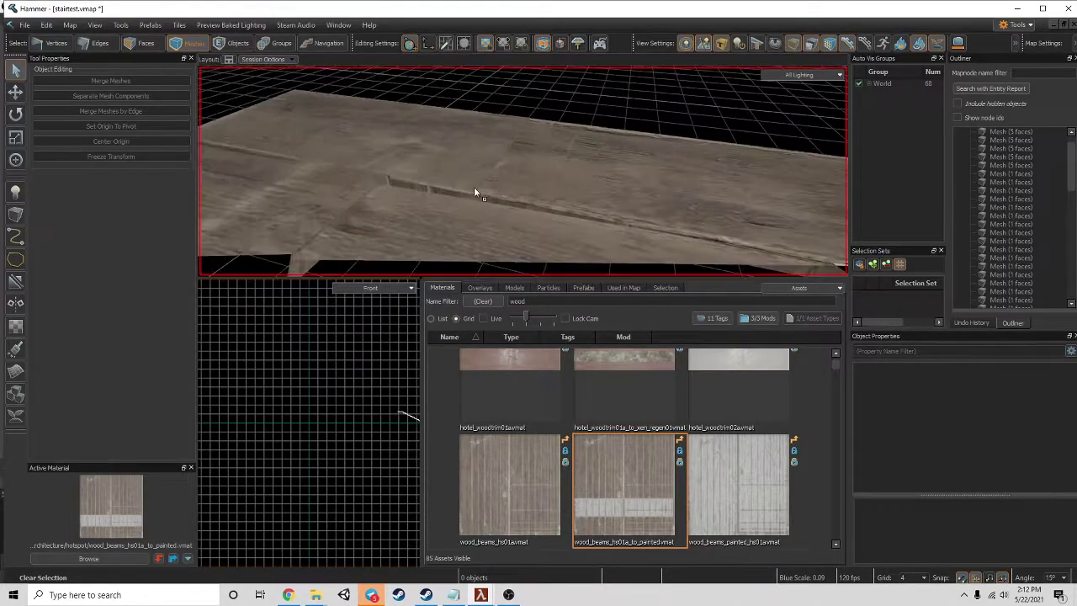
{"action": "left_click", "coordinate": [146, 44]}
{"action": "left_click", "coordinate": [347, 146]}
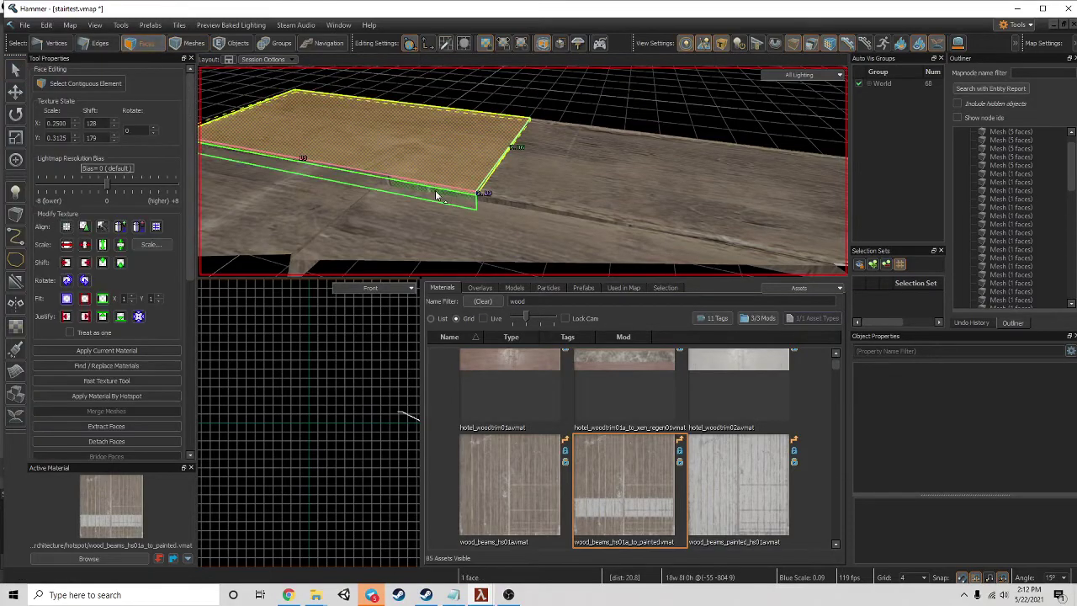
{"action": "left_click", "coordinate": [435, 193]}
{"action": "scroll", "coordinate": [123, 347], "scroll_direction": "down", "scroll_amount": 1}
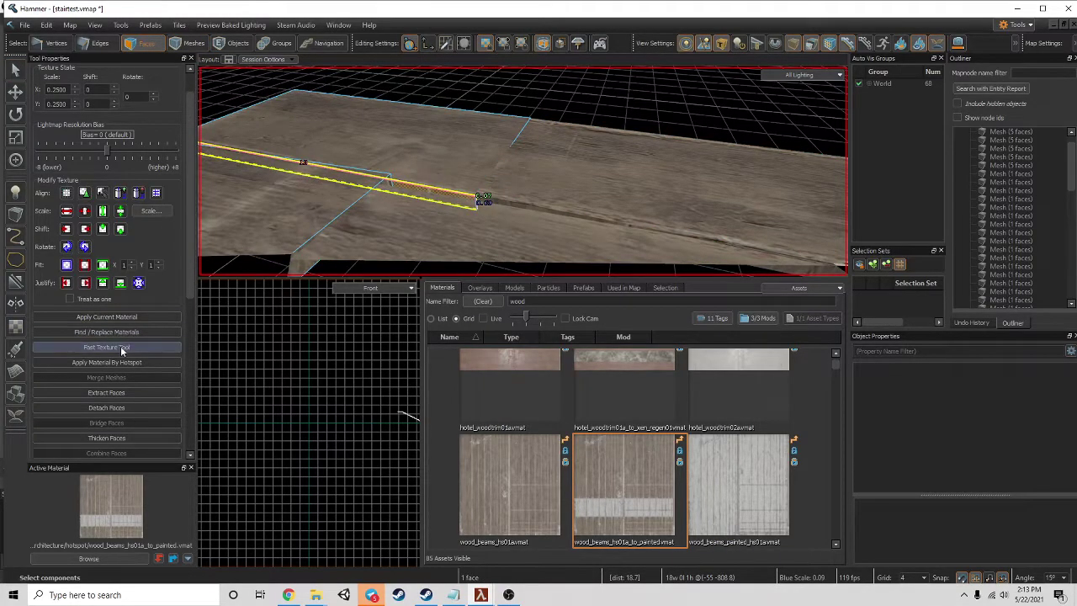
{"action": "left_click", "coordinate": [101, 347]}
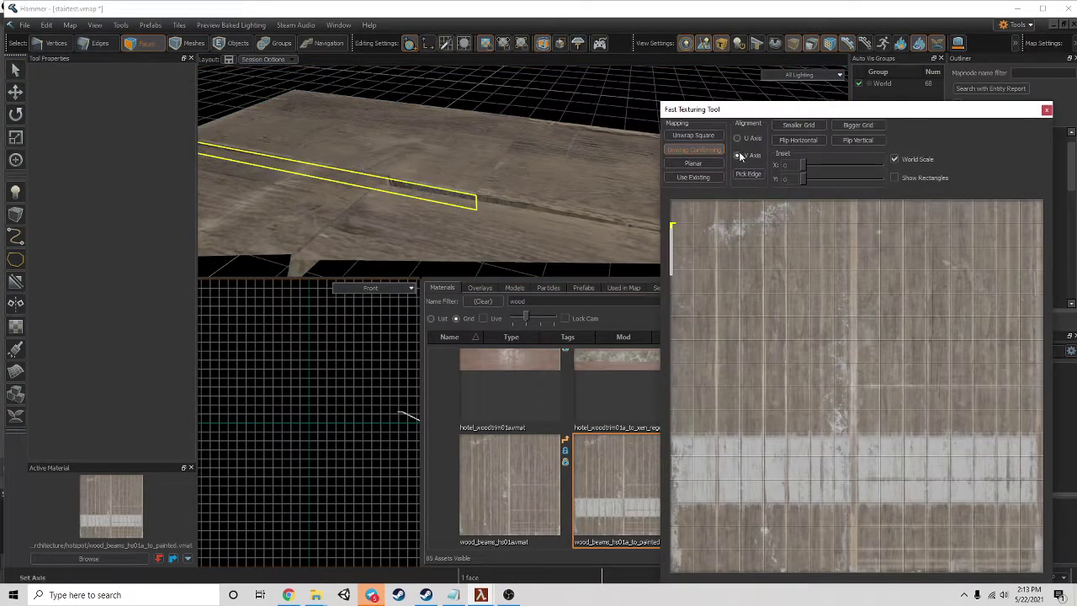
{"action": "key", "text": "Return"}
- Remap the neighbouring plank's exposed thin side face along the same gap with the Fast Texture Tool
{"action": "left_click", "coordinate": [532, 211]}
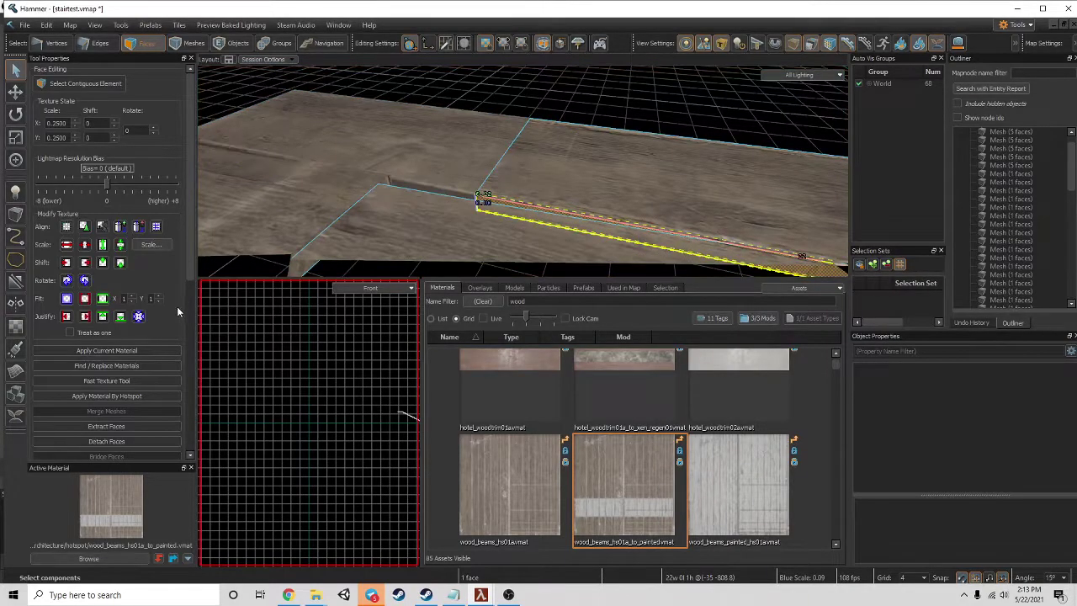
{"action": "left_click", "coordinate": [107, 381]}
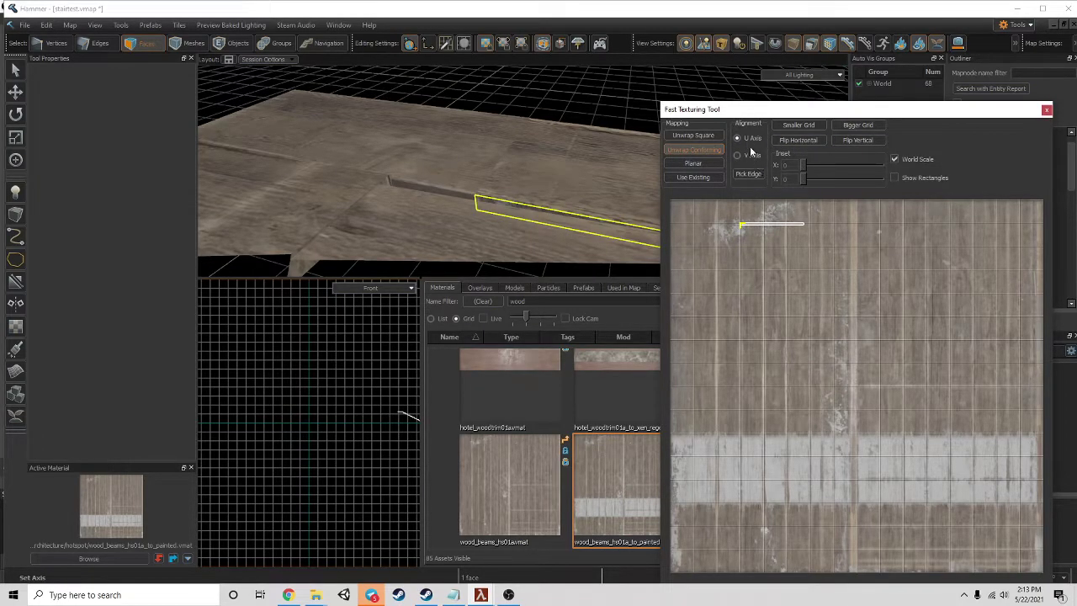
{"action": "key", "text": "Escape"}
{"action": "left_click", "coordinate": [626, 220]}
{"action": "right_click_drag", "start_coordinate": [604, 101], "coordinate": [513, 181]}
{"action": "left_click", "coordinate": [695, 146]}
{"action": "right_click_drag", "start_coordinate": [397, 187], "coordinate": [552, 177]}
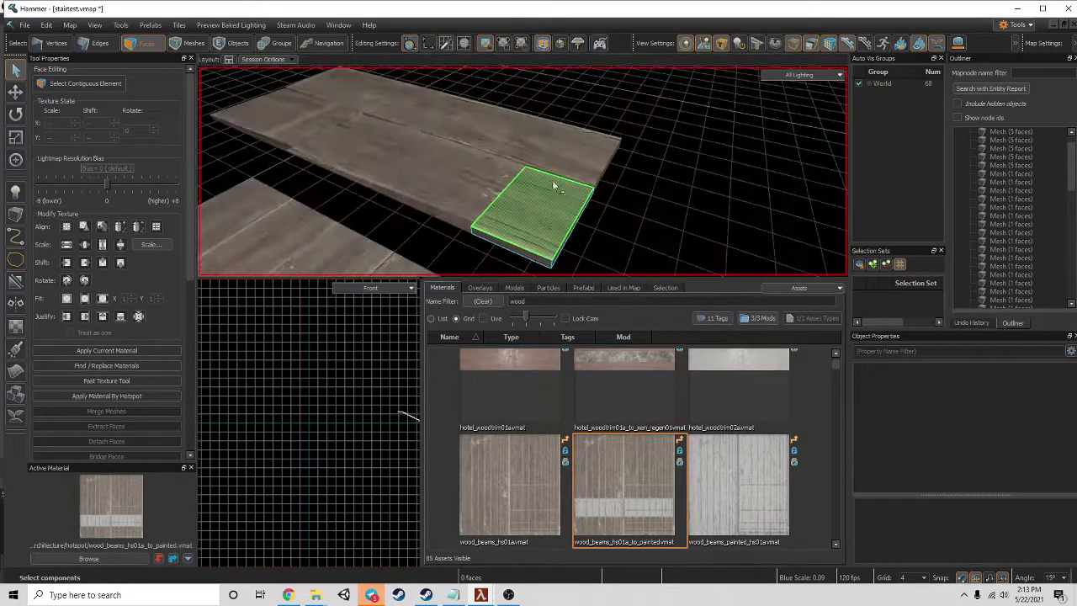
- Remap the end plank's top face with the Fast Texture Tool aligned to the V axis, and clear the selection
{"action": "left_click", "coordinate": [485, 231]}
{"action": "left_click", "coordinate": [146, 380]}
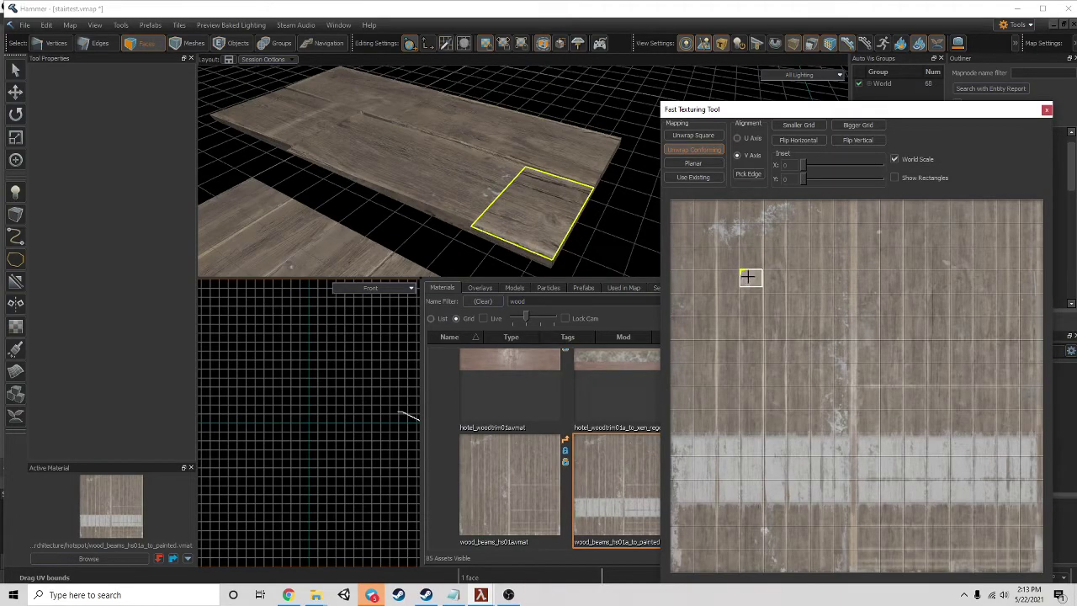
{"action": "key", "text": "Escape"}
{"action": "key", "text": "Escape"}
{"action": "right_click_drag", "start_coordinate": [635, 224], "coordinate": [522, 172]}
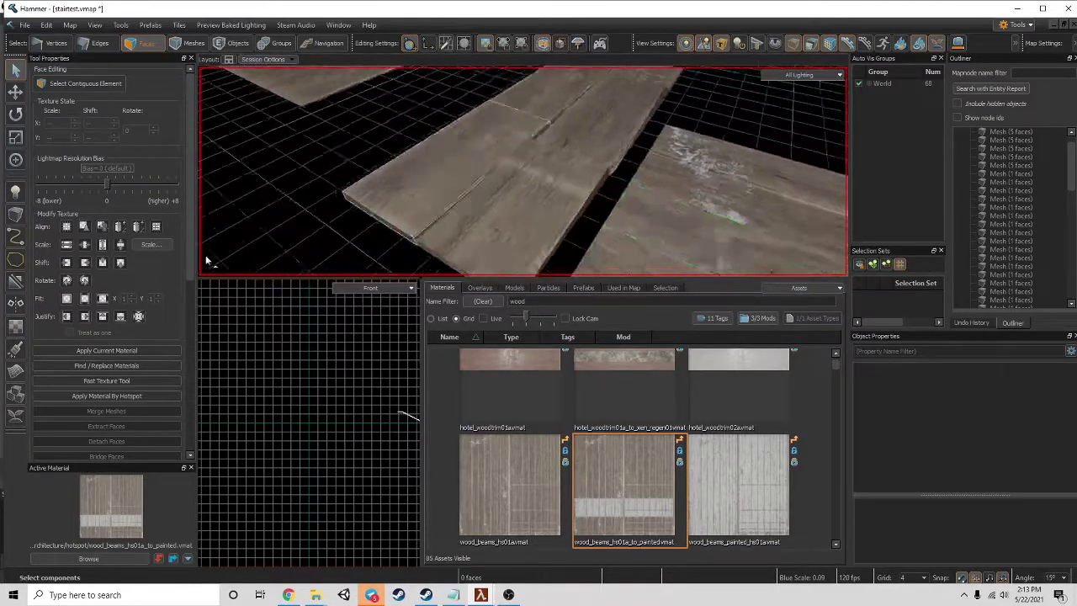
- Place a light_omni entity above the flattened planks and move it sideways about 18.6 units over the neighbouring tread
{"action": "left_click", "coordinate": [13, 192]}
{"action": "left_click", "coordinate": [584, 152]}
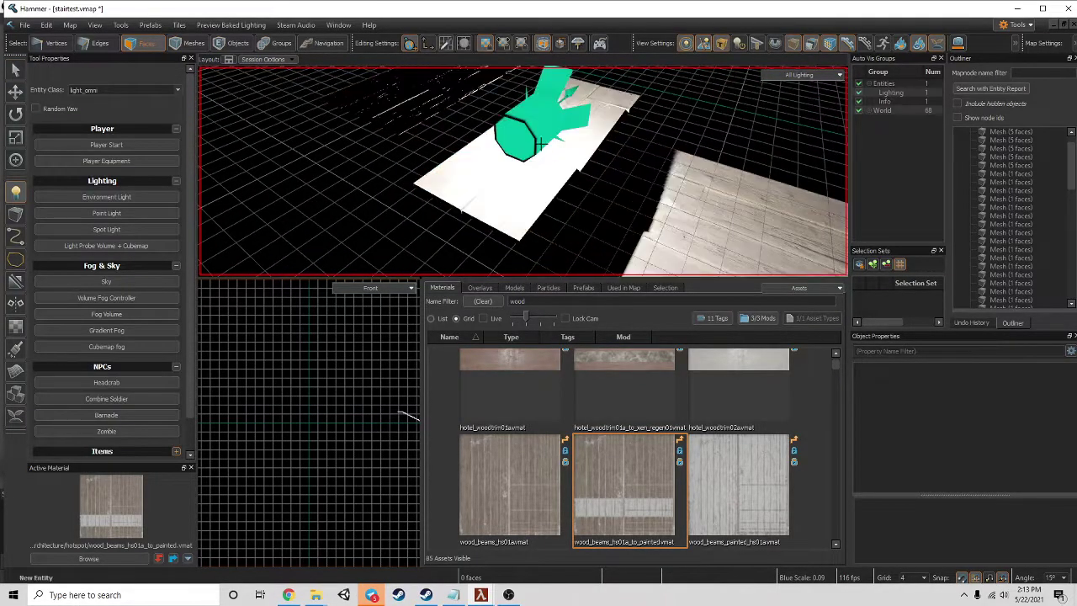
{"action": "left_click", "coordinate": [15, 90]}
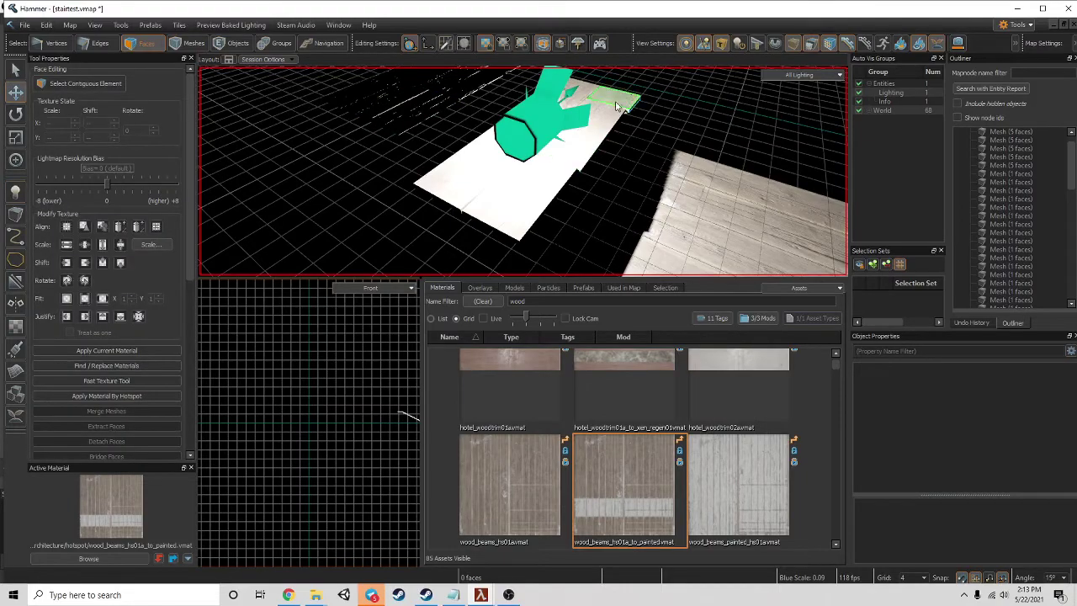
{"action": "left_click", "coordinate": [215, 41]}
{"action": "left_click", "coordinate": [535, 88]}
{"action": "left_click_drag", "start_coordinate": [537, 89], "coordinate": [694, 162]}
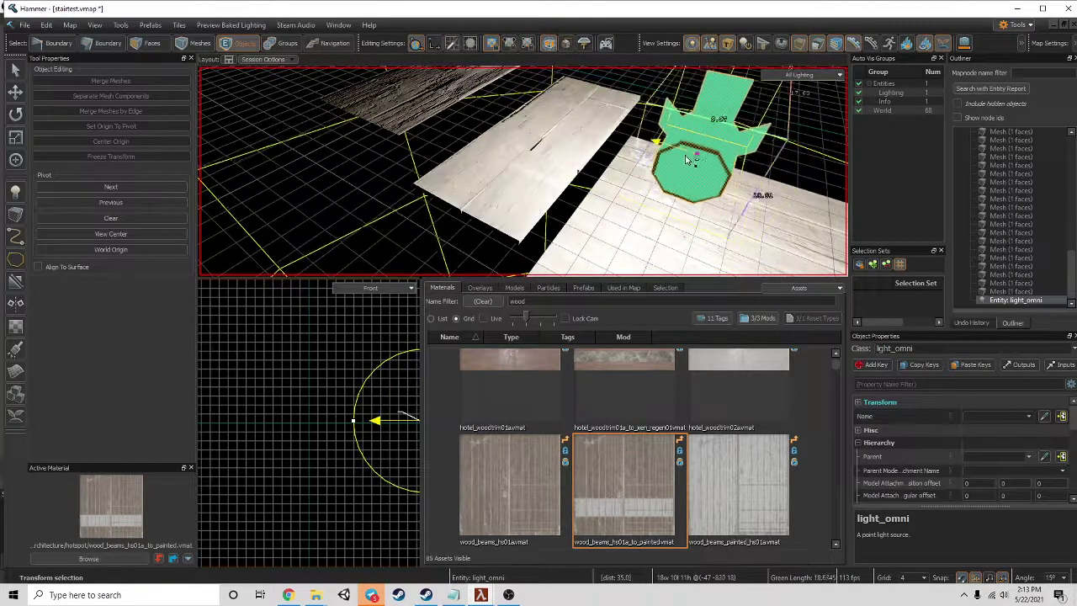
{"action": "mouse_move", "coordinate": [698, 167]}
{"action": "right_mouse_down"}
{"action": "mouse_move", "coordinate": [640, 168]}
{"action": "mouse_move", "coordinate": [715, 173]}
{"action": "right_mouse_up"}
{"action": "right_click_drag", "start_coordinate": [522, 170], "coordinate": [470, 162]}
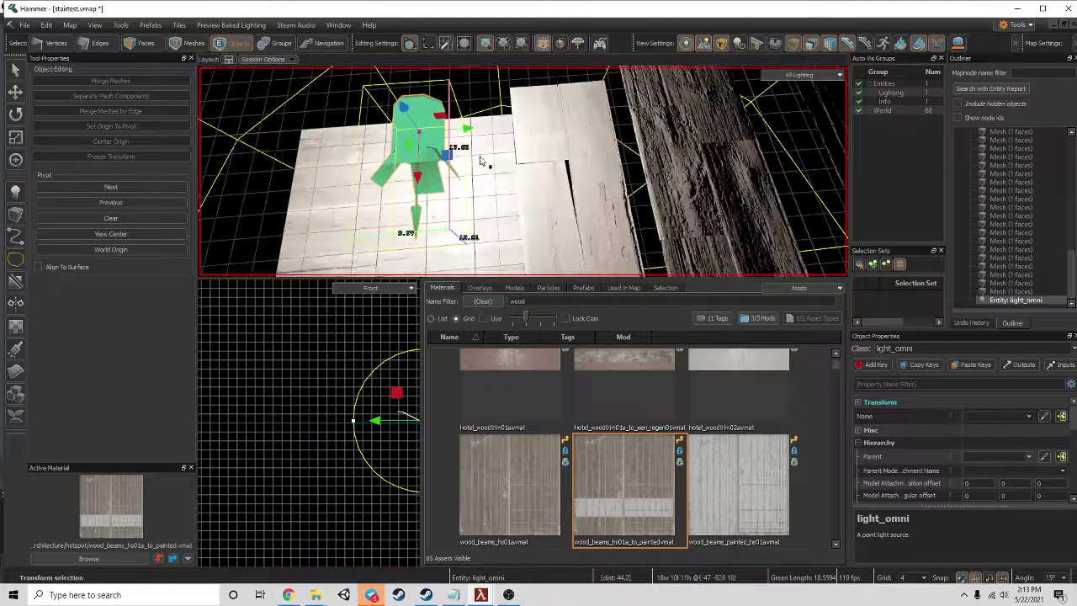
- Set the omni light's color to a muted olive yellow and raise the light higher above the planks
{"action": "scroll", "coordinate": [1015, 465], "scroll_direction": "down", "scroll_amount": 3}
{"action": "left_click", "coordinate": [1004, 453]}
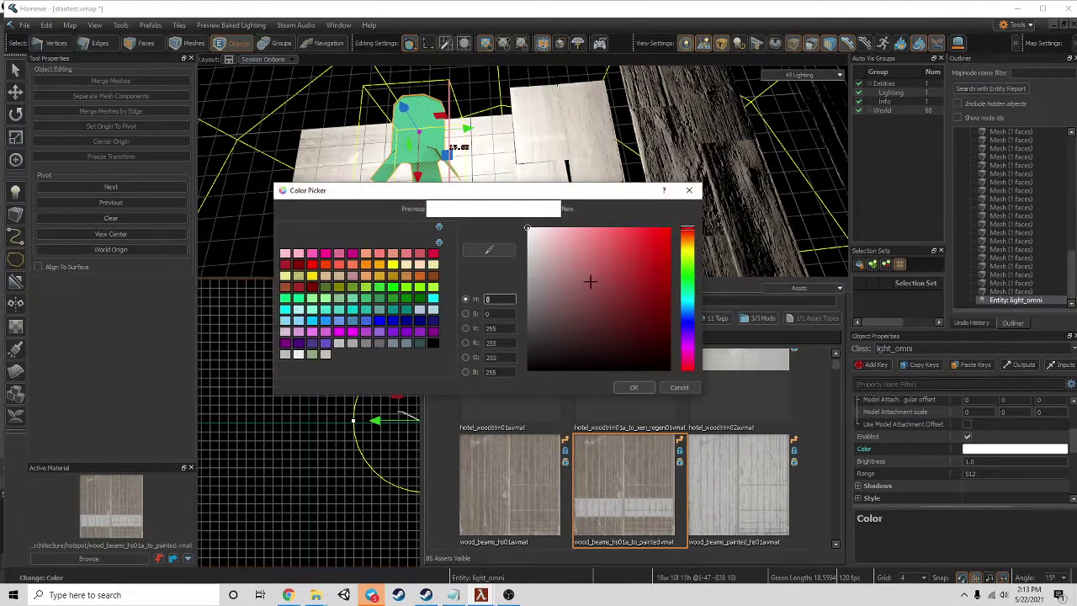
{"action": "left_click", "coordinate": [686, 254]}
{"action": "left_click_drag", "start_coordinate": [603, 241], "coordinate": [563, 308]}
{"action": "left_click", "coordinate": [634, 388]}
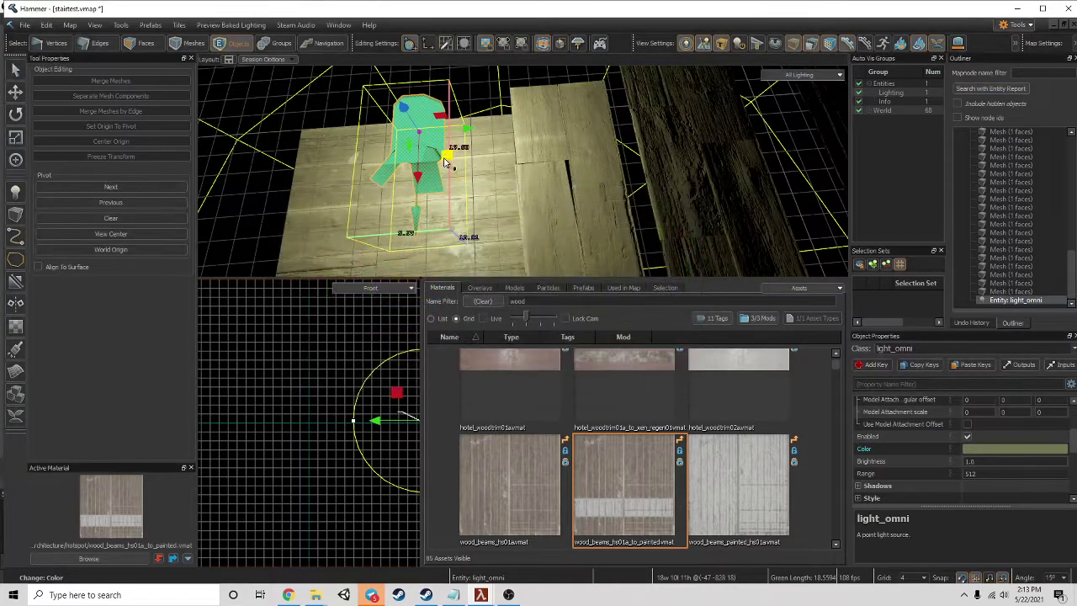
{"action": "left_click_drag", "start_coordinate": [410, 118], "coordinate": [391, 88]}
{"action": "scroll", "coordinate": [636, 194], "scroll_direction": "down", "scroll_amount": 5}
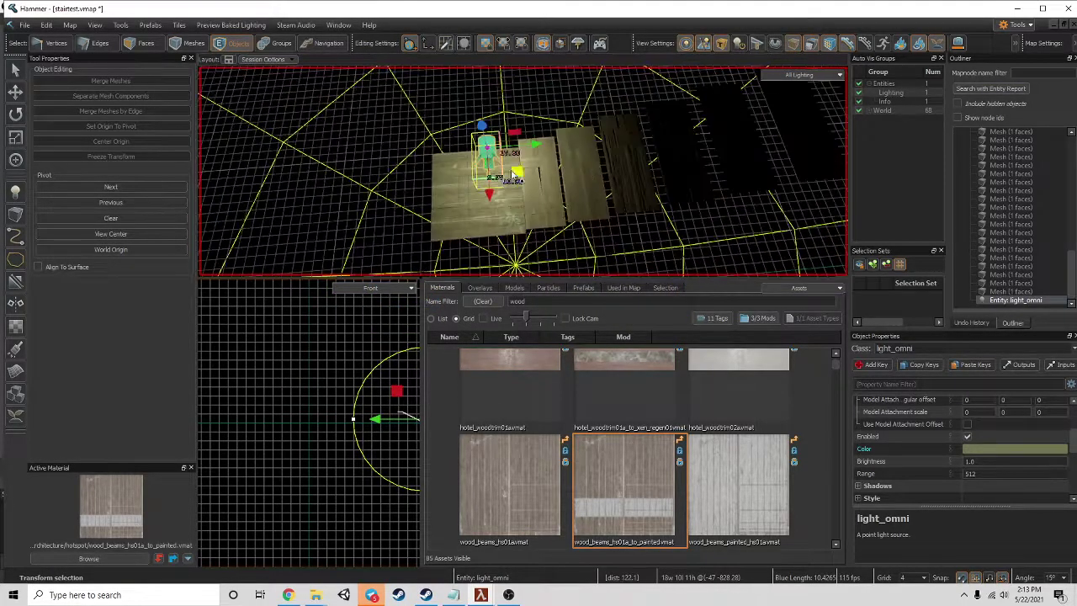
{"action": "mouse_move", "coordinate": [488, 150]}
{"action": "left_mouse_down"}
{"action": "mouse_move", "coordinate": [597, 158]}
{"action": "mouse_move", "coordinate": [637, 138]}
{"action": "mouse_move", "coordinate": [482, 162]}
{"action": "left_mouse_up"}
- Select the plank faces of the next flat tread and extrude them upward about 4 units
{"action": "left_click", "coordinate": [552, 192]}
{"action": "key", "text": "w"}
{"action": "right_click_drag", "start_coordinate": [552, 193], "coordinate": [547, 152]}
{"action": "left_click", "coordinate": [565, 147]}
{"action": "key", "text": "w"}
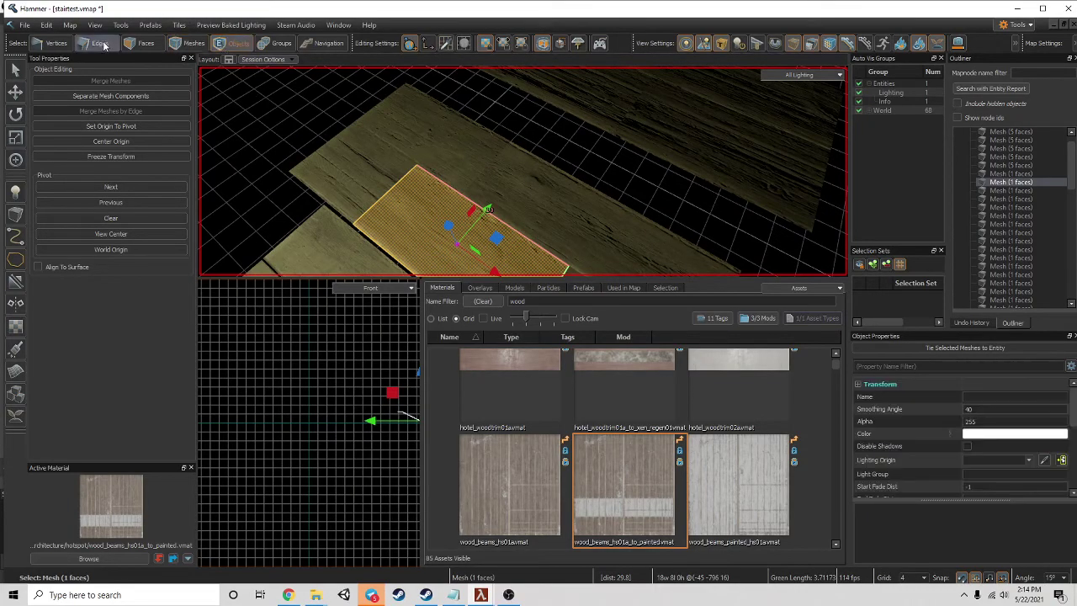
{"action": "left_click", "coordinate": [101, 47]}
{"action": "left_click", "coordinate": [144, 47]}
{"action": "left_click", "coordinate": [360, 171]}
{"action": "left_click", "coordinate": [425, 207], "text": "shift"}
{"action": "left_click", "coordinate": [459, 157], "text": "shift"}
{"action": "left_click", "coordinate": [611, 227], "text": "ctrl"}
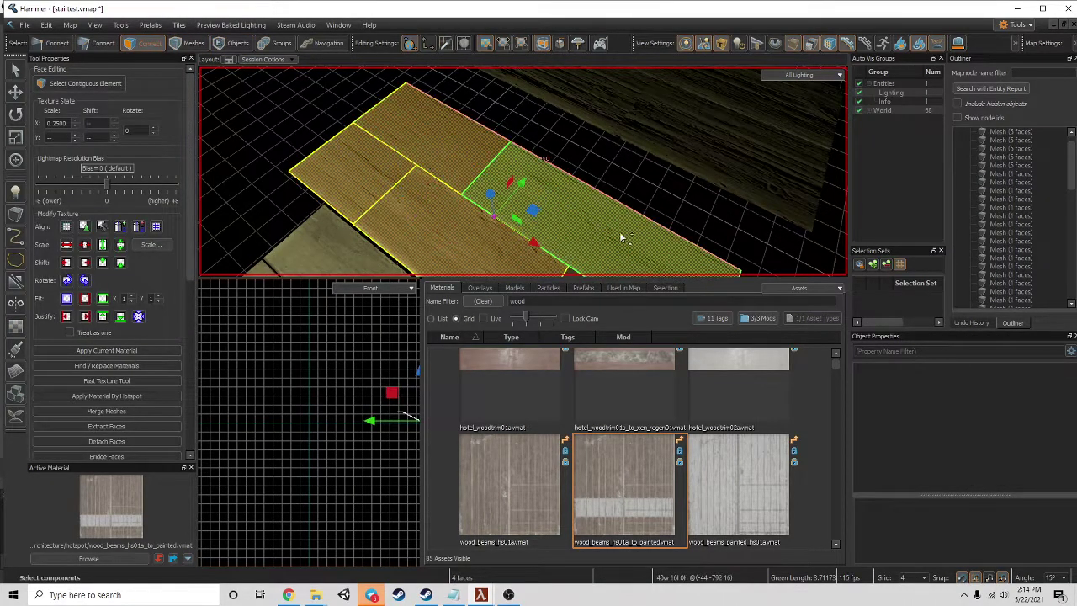
{"action": "right_click_drag", "start_coordinate": [617, 232], "coordinate": [524, 171]}
{"action": "left_click", "coordinate": [616, 232], "text": "ctrl"}
{"action": "left_click_drag", "start_coordinate": [463, 110], "coordinate": [465, 97], "text": "shift"}
- Rotate the top faces of the extruded tread's two back-row planks individually, tilting the shorter one about 5.5 degrees
{"action": "right_click_drag", "start_coordinate": [499, 184], "coordinate": [546, 172]}
{"action": "key", "text": "s"}
{"action": "right_click_drag", "start_coordinate": [549, 232], "coordinate": [528, 224]}
{"action": "left_click", "coordinate": [481, 259]}
{"action": "scroll", "coordinate": [536, 237], "scroll_direction": "up", "scroll_amount": 3}
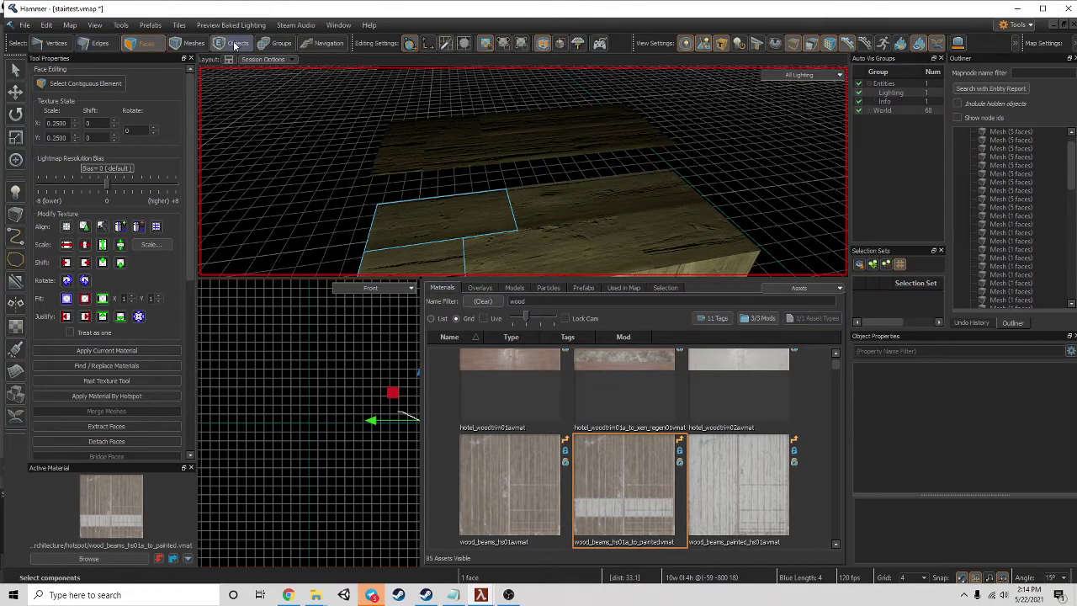
{"action": "left_click", "coordinate": [404, 212]}
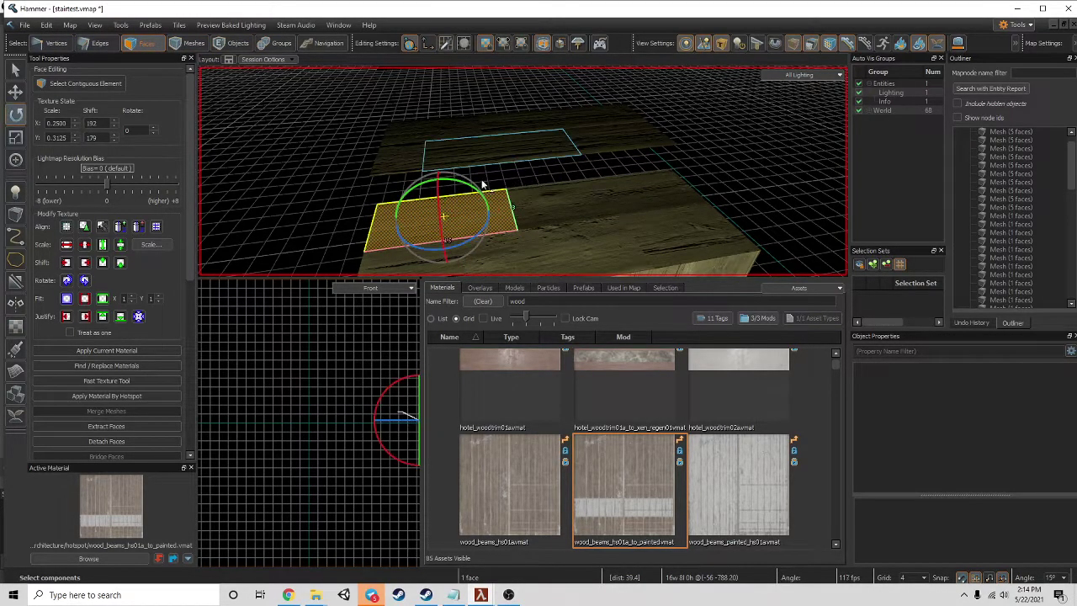
{"action": "left_click_drag", "start_coordinate": [475, 189], "coordinate": [450, 201]}
{"action": "left_click", "coordinate": [550, 198]}
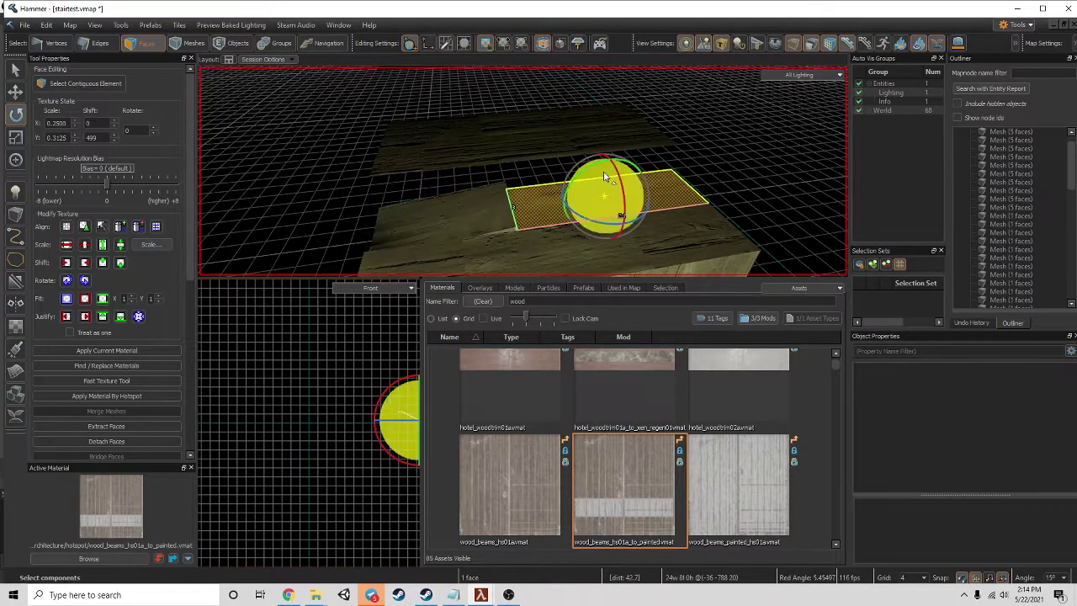
{"action": "left_click_drag", "start_coordinate": [620, 178], "coordinate": [747, 230]}
- Rotate the top faces of the extruded tread's front-row planks individually, tilting the end plank about 9.3 degrees
{"action": "left_click", "coordinate": [686, 223]}
{"action": "left_click", "coordinate": [615, 247]}
{"action": "left_click_drag", "start_coordinate": [592, 226], "coordinate": [589, 215]}
{"action": "right_click_drag", "start_coordinate": [619, 189], "coordinate": [618, 223]}
{"action": "left_click", "coordinate": [423, 234]}
{"action": "left_click_drag", "start_coordinate": [446, 210], "coordinate": [612, 197]}
{"action": "right_click_drag", "start_coordinate": [611, 200], "coordinate": [522, 172]}
{"action": "left_click", "coordinate": [607, 201]}
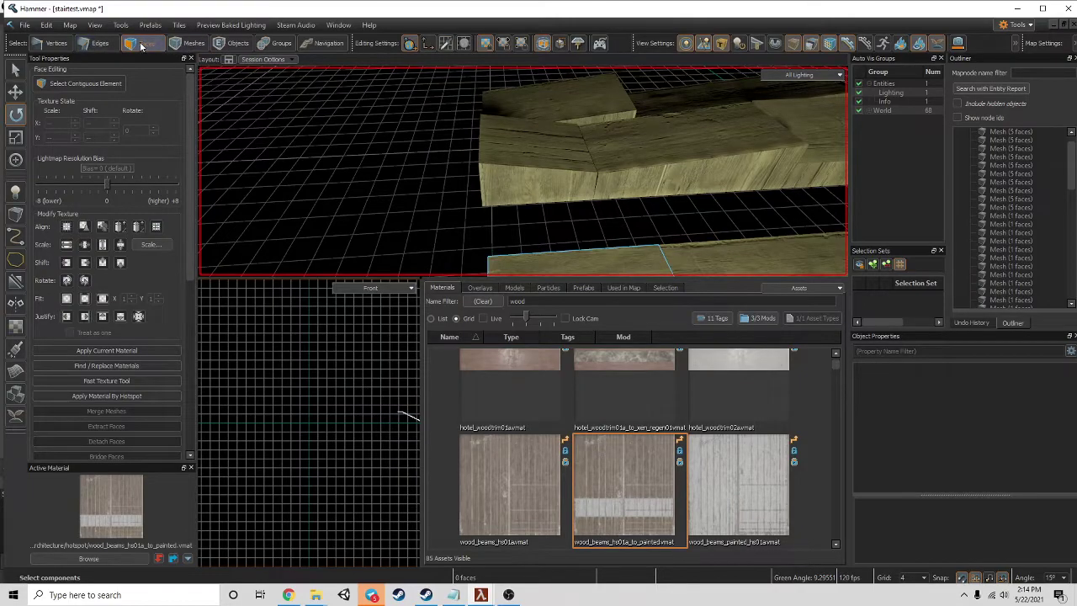
- Retexture the front side face of the extruded tread's end plank with a conforming unwrap in the Fast Texturing Tool
{"action": "left_click", "coordinate": [540, 186]}
{"action": "key", "text": "d"}
{"action": "left_click", "coordinate": [653, 180], "text": "ctrl"}
{"action": "left_click", "coordinate": [720, 173], "text": "ctrl"}
{"action": "right_click_drag", "start_coordinate": [529, 127], "coordinate": [522, 171]}
{"action": "right_click_drag", "start_coordinate": [670, 182], "coordinate": [671, 183]}
{"action": "right_click_drag", "start_coordinate": [601, 219], "coordinate": [551, 232]}
{"action": "left_click", "coordinate": [444, 207]}
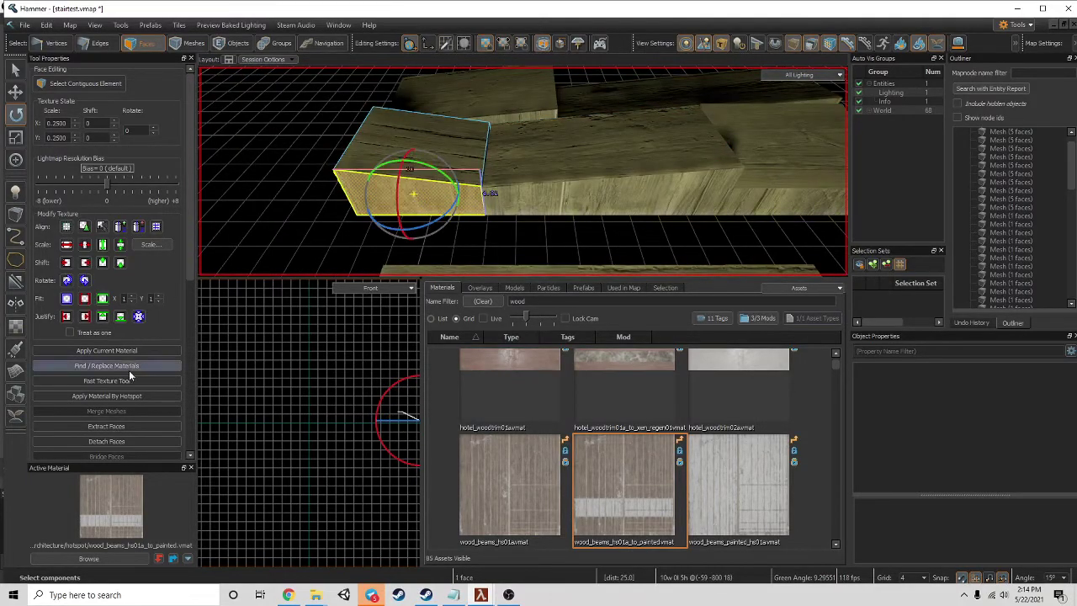
{"action": "left_click", "coordinate": [106, 380]}
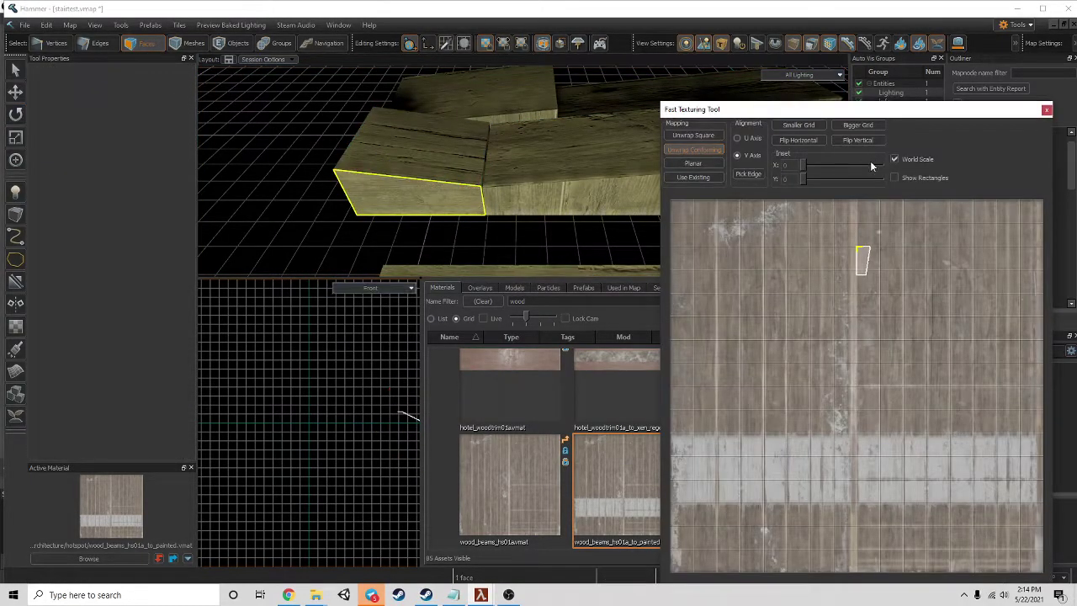
- Retexture the front side faces of the tread's other two front-row planks, aligning the middle one's conforming unwrap to the U axis
{"action": "left_click", "coordinate": [569, 192]}
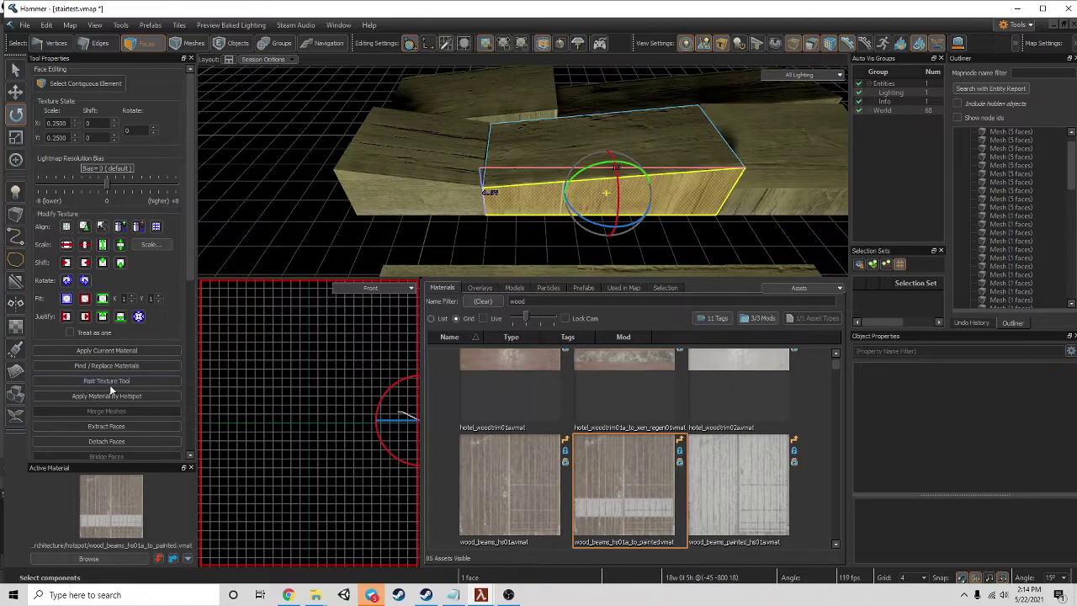
{"action": "left_click", "coordinate": [107, 381]}
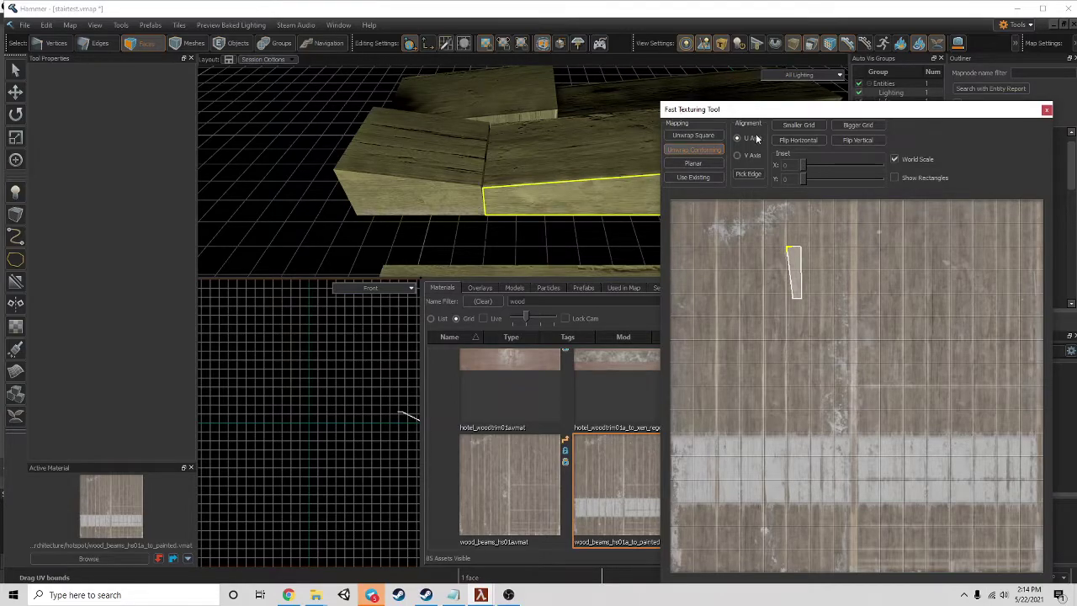
{"action": "key", "text": "Escape"}
{"action": "left_click", "coordinate": [752, 197]}
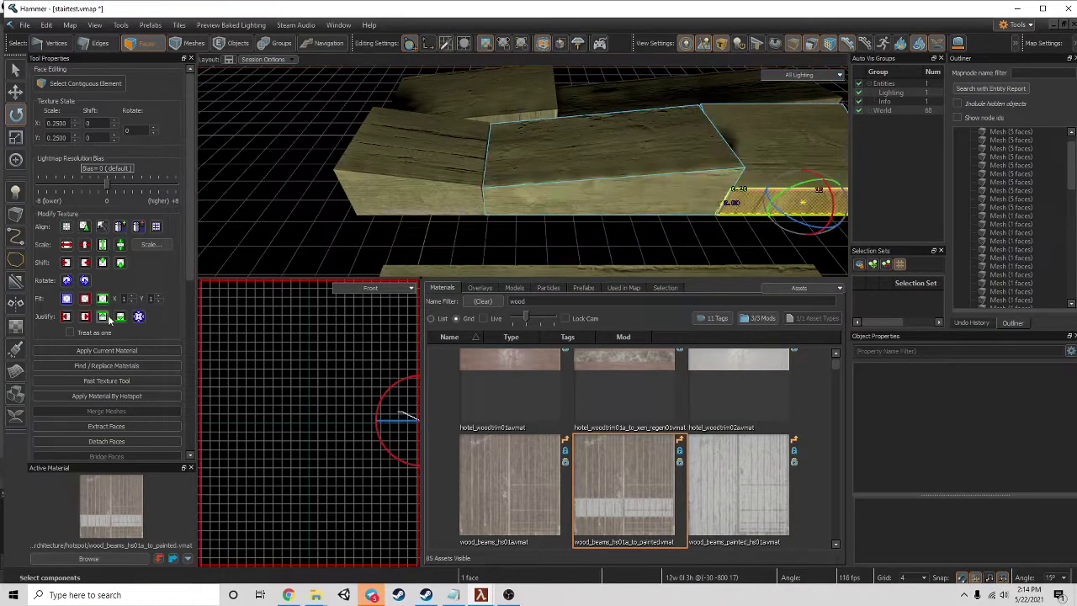
{"action": "left_click", "coordinate": [107, 380]}
{"action": "left_click", "coordinate": [1046, 110]}
- Retexture the exposed side faces between the plank rows with conforming unwraps, aligning the back plank's side to the V axis
{"action": "key", "text": "z"}
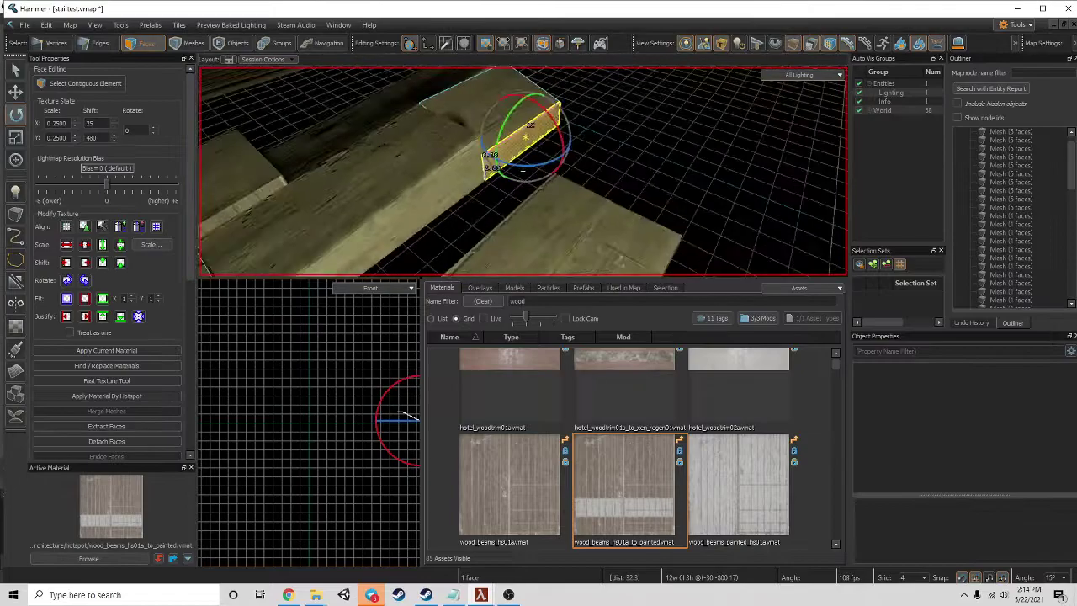
{"action": "left_click", "coordinate": [522, 170]}
{"action": "key", "text": "z"}
{"action": "left_click", "coordinate": [106, 383]}
{"action": "key", "text": "Escape"}
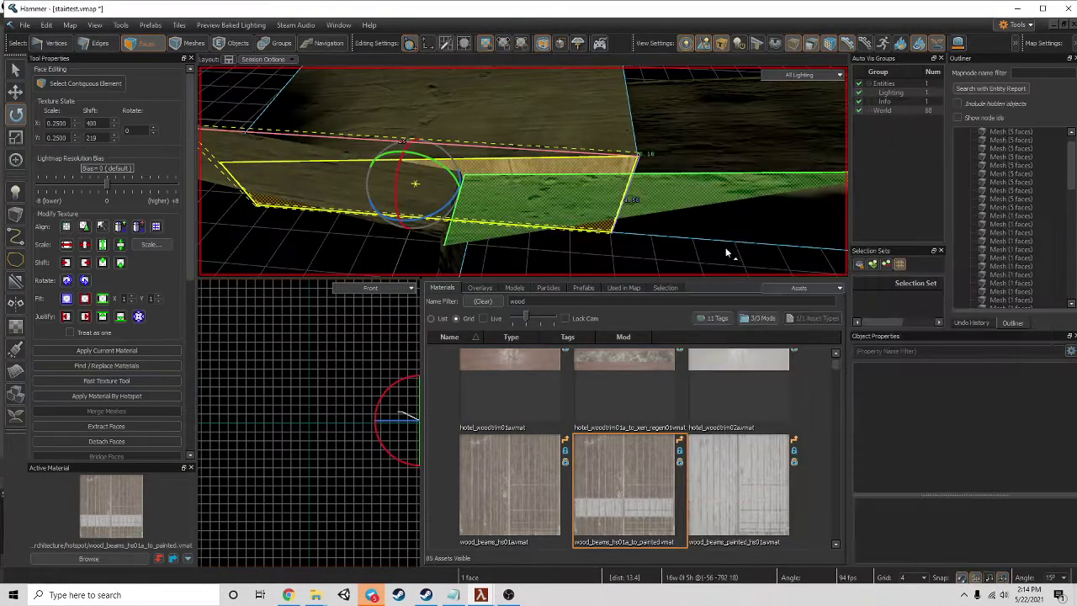
{"action": "left_click", "coordinate": [107, 381]}
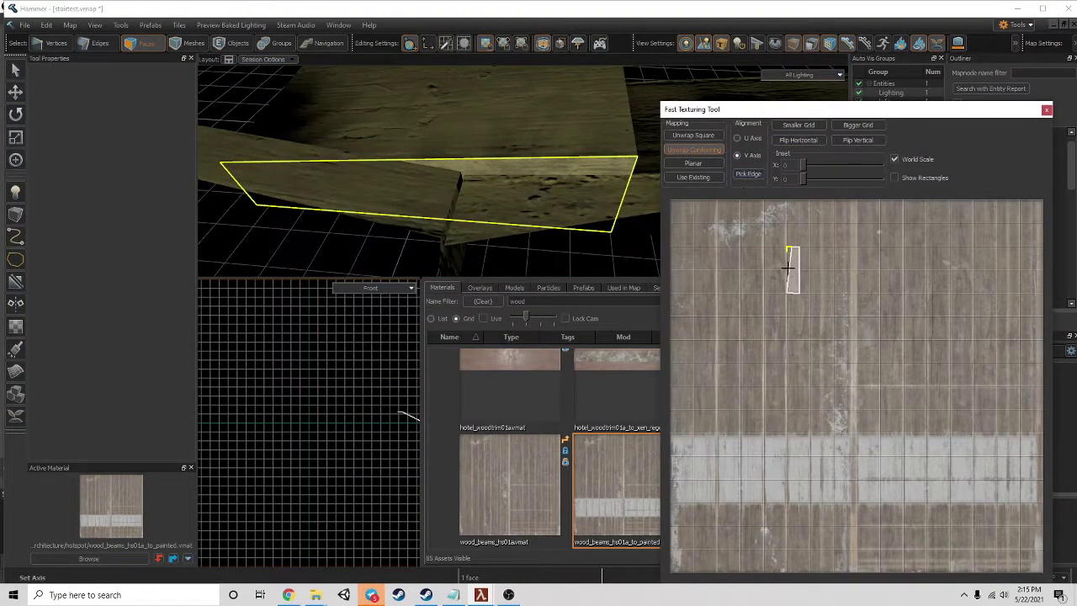
{"action": "key", "text": "Escape"}
- Retexture the exposed inner side face of the other back-row plank with a conforming unwrap aligned to the U axis
{"action": "left_click", "coordinate": [503, 125]}
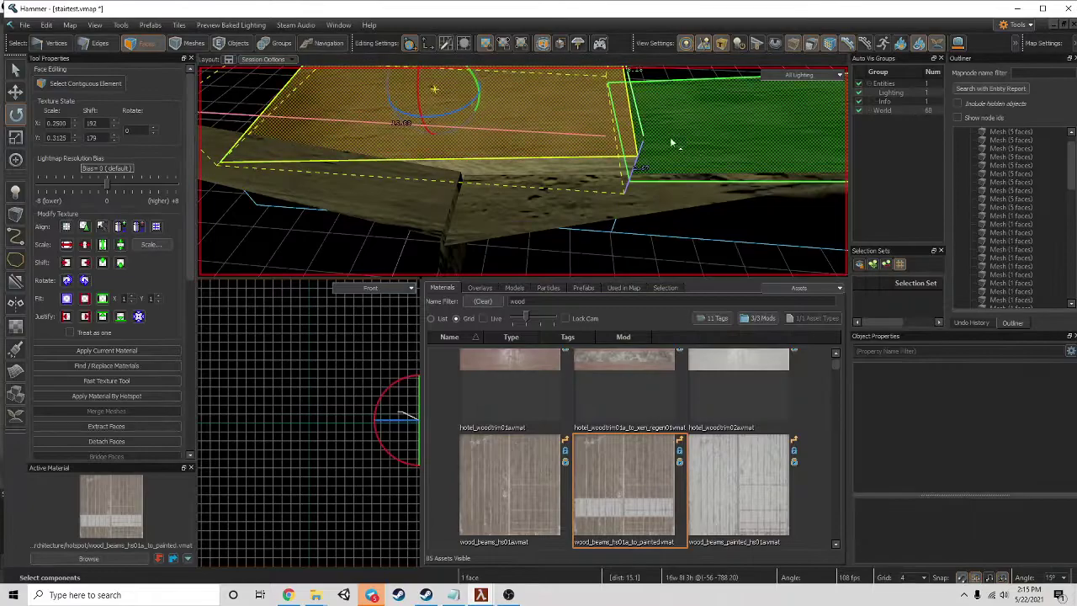
{"action": "key", "text": "z"}
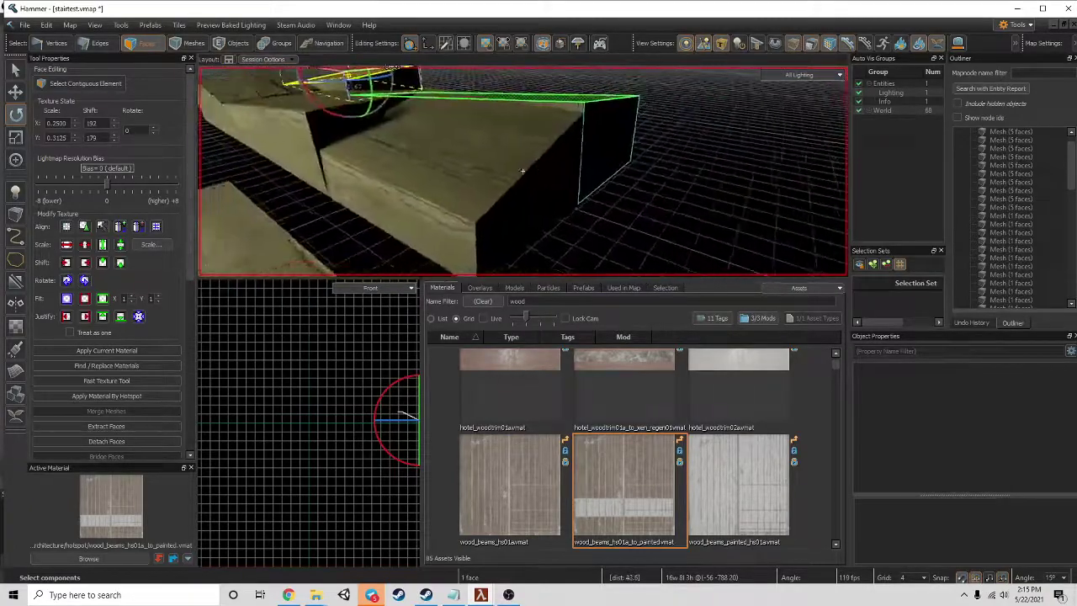
{"action": "key", "text": "z"}
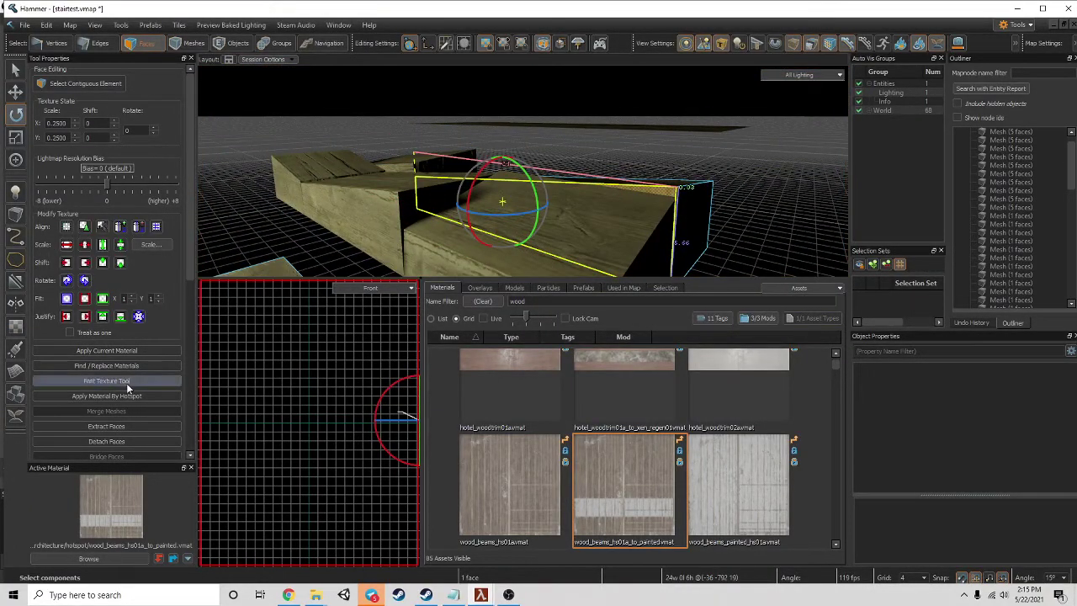
{"action": "left_click", "coordinate": [126, 383]}
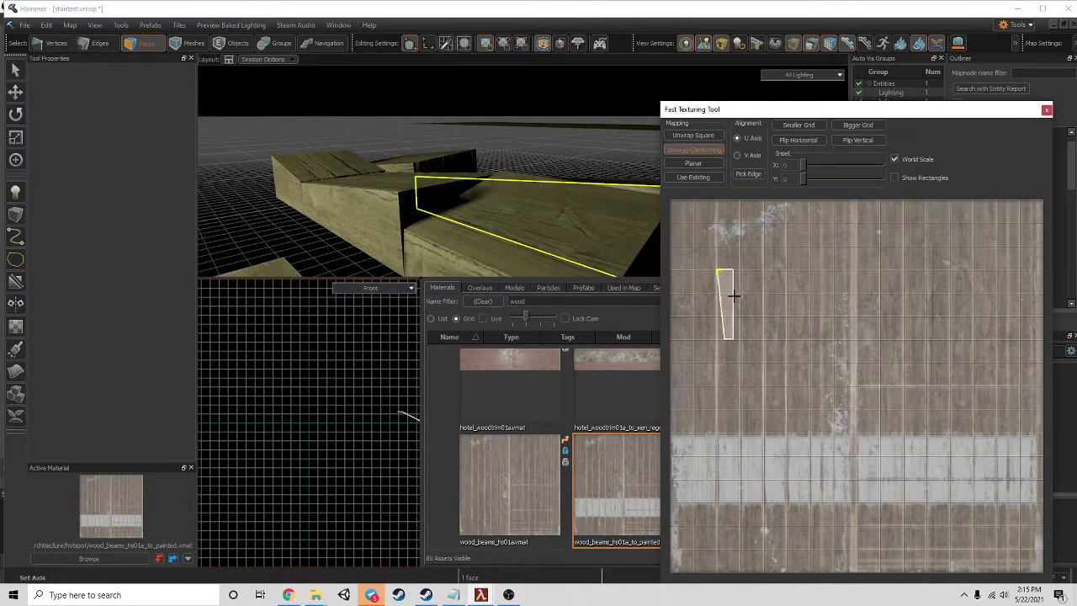
{"action": "key", "text": "Escape"}
{"action": "key", "text": "Escape"}
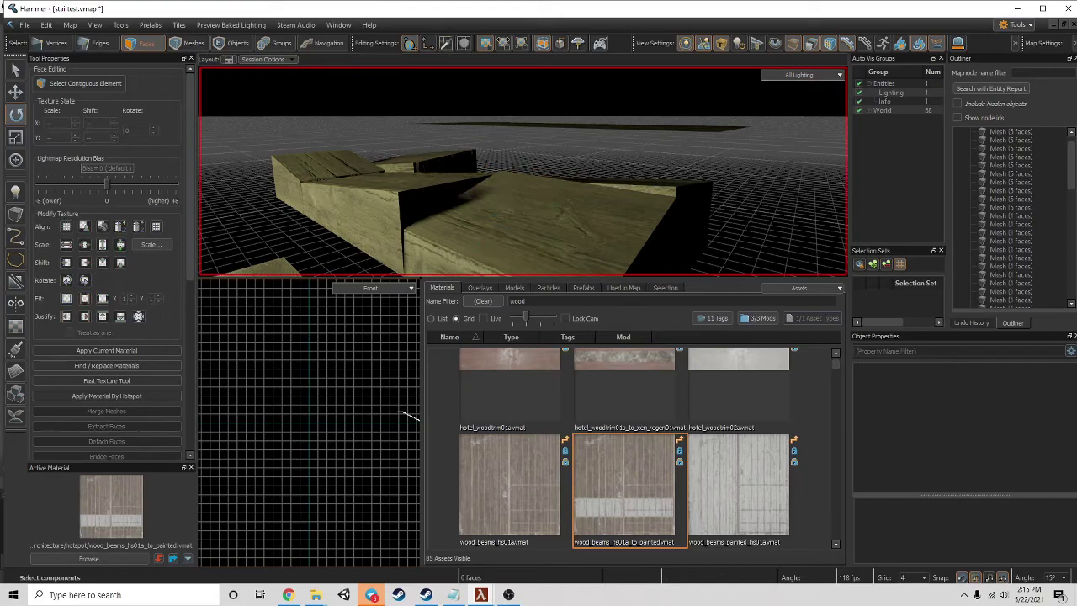
- Switch the 3D view to Fullbright and examine the unlit end and back faces of the extruded tread
{"action": "key", "text": "z"}
{"action": "right_click_drag", "start_coordinate": [522, 171], "coordinate": [599, 172]}
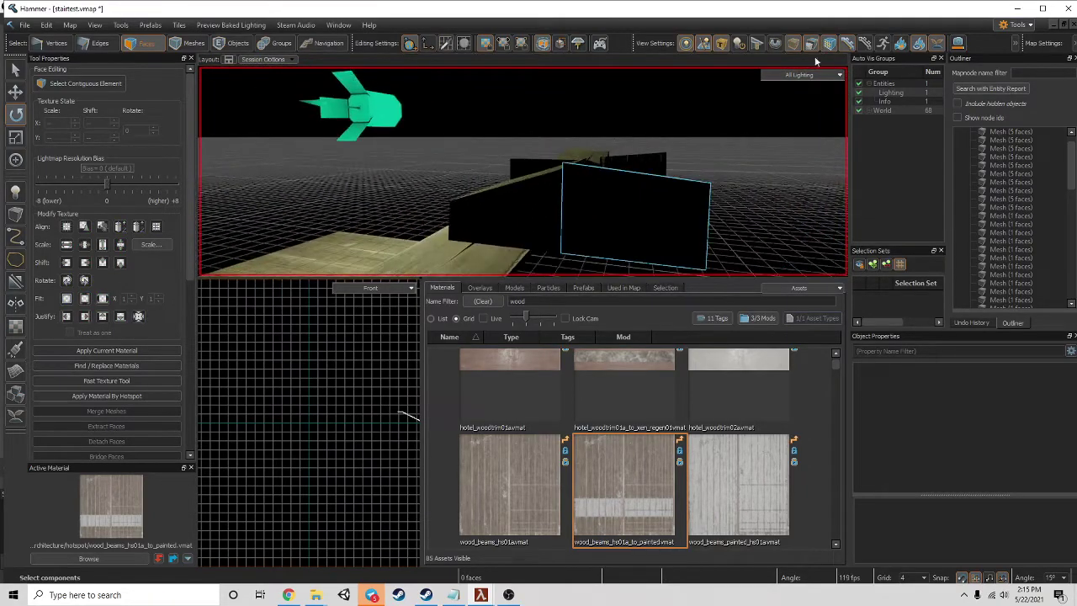
{"action": "left_click", "coordinate": [800, 74]}
{"action": "left_click", "coordinate": [795, 146]}
{"action": "right_click_drag", "start_coordinate": [521, 171], "coordinate": [592, 173]}
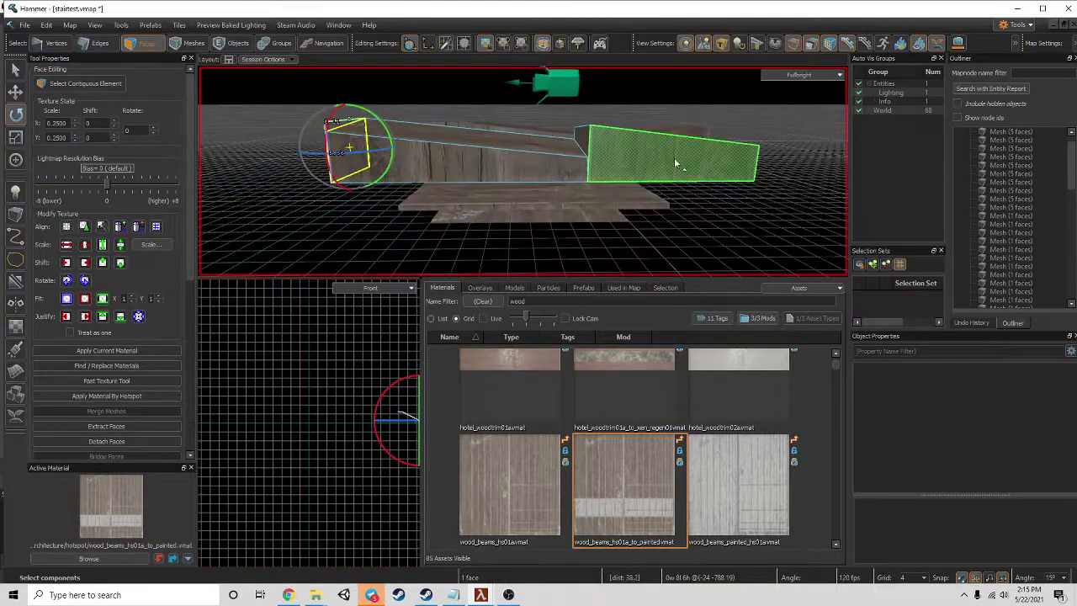
{"action": "right_click_drag", "start_coordinate": [677, 160], "coordinate": [619, 136]}
{"action": "right_click_drag", "start_coordinate": [494, 221], "coordinate": [521, 170]}
- Select the extruded tread's five plank meshes and flatten them vertically to about 0.18 of their height
{"action": "left_click", "coordinate": [188, 43]}
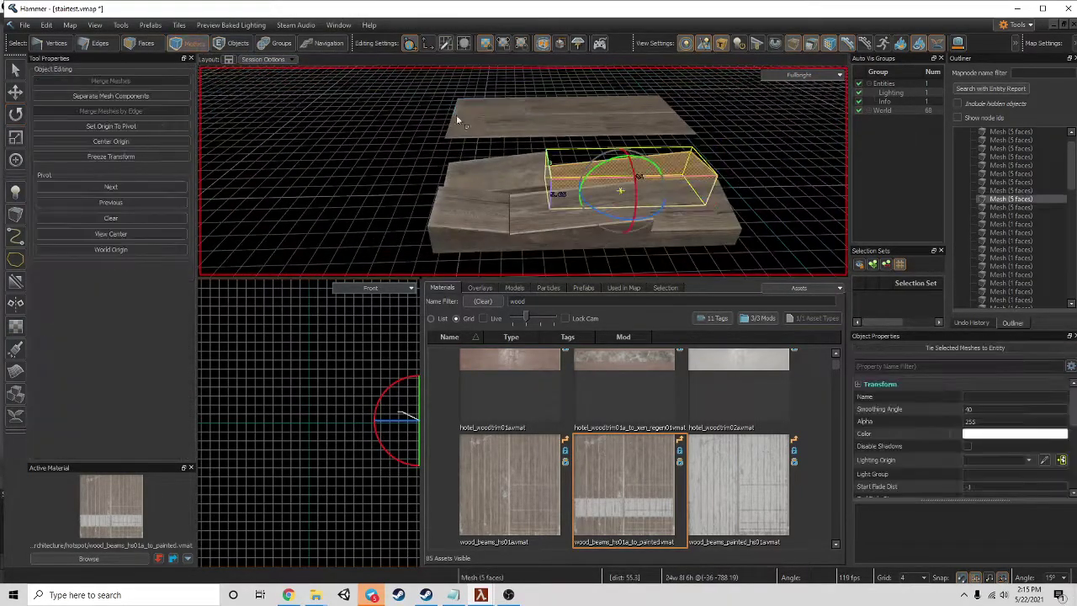
{"action": "left_click", "coordinate": [610, 216], "text": "ctrl"}
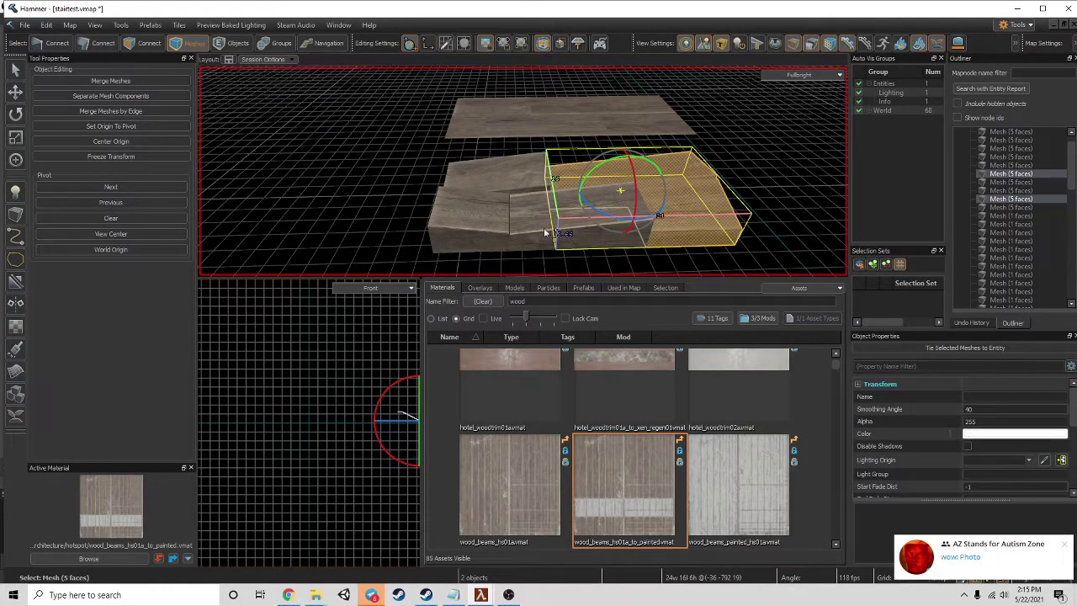
{"action": "left_click", "coordinate": [20, 71]}
{"action": "left_click_drag", "start_coordinate": [577, 182], "coordinate": [586, 211]}
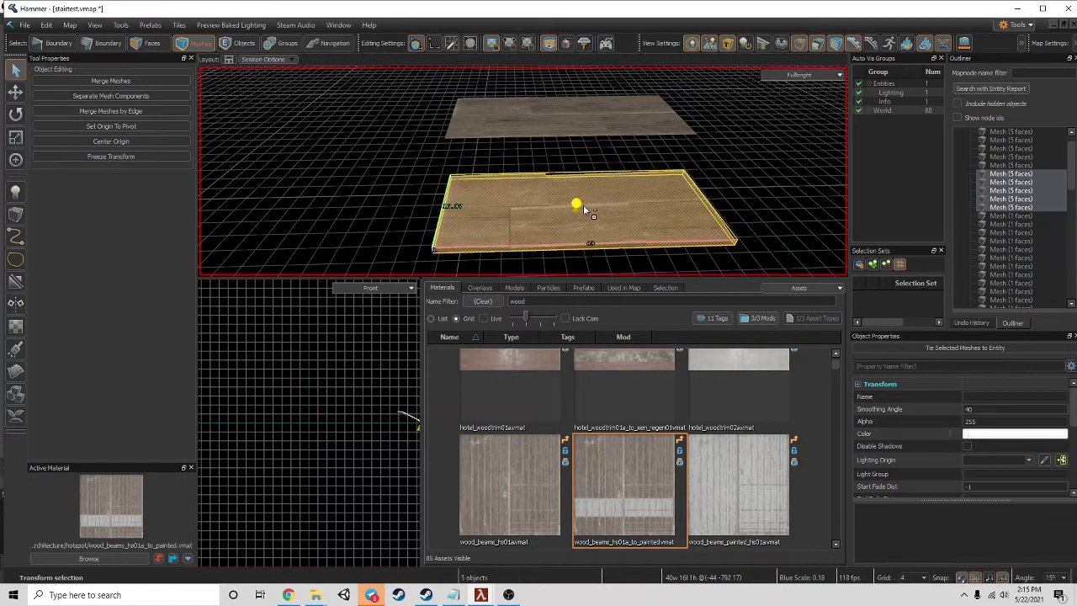
{"action": "left_click", "coordinate": [753, 168]}
- Rotate the top face of the lower tread's plank beside the wide platform about 2.8 degrees around the vertical axis
{"action": "key", "text": "w"}
{"action": "right_click_drag", "start_coordinate": [753, 168], "coordinate": [523, 171]}
{"action": "left_click", "coordinate": [626, 123]}
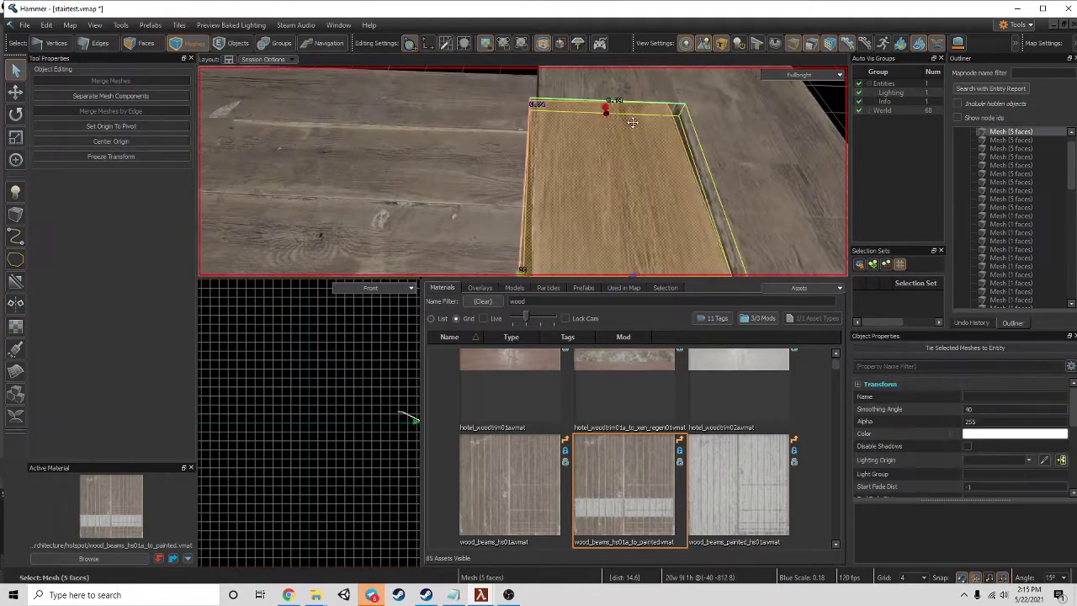
{"action": "key", "text": "d"}
{"action": "left_click", "coordinate": [139, 43]}
{"action": "left_click", "coordinate": [542, 147]}
{"action": "right_click_drag", "start_coordinate": [582, 126], "coordinate": [621, 126]}
{"action": "left_click", "coordinate": [14, 116]}
{"action": "left_click_drag", "start_coordinate": [396, 255], "coordinate": [397, 260], "text": "ctrl"}
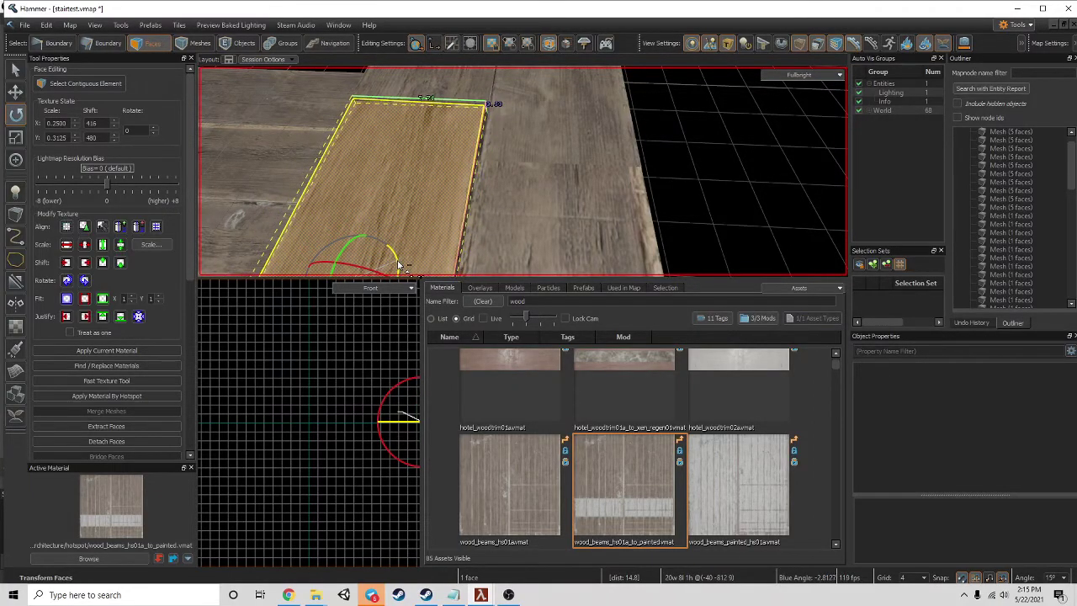
{"action": "left_click", "coordinate": [671, 147]}
- Examine the flattened treads from several sides and switch the 3D view back to All Lighting
{"action": "key", "text": "z"}
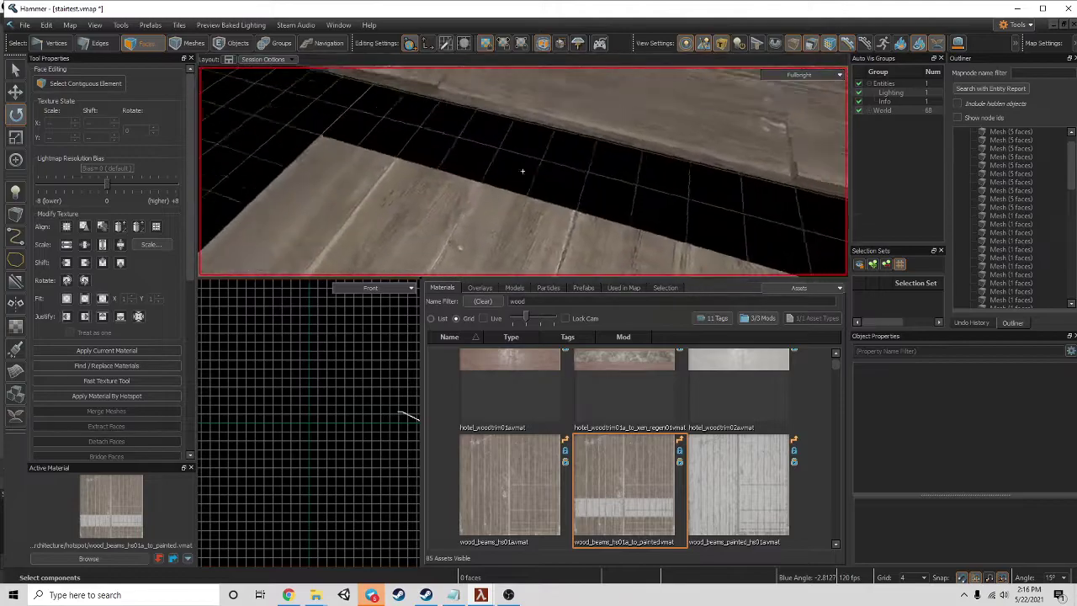
{"action": "key", "text": "z"}
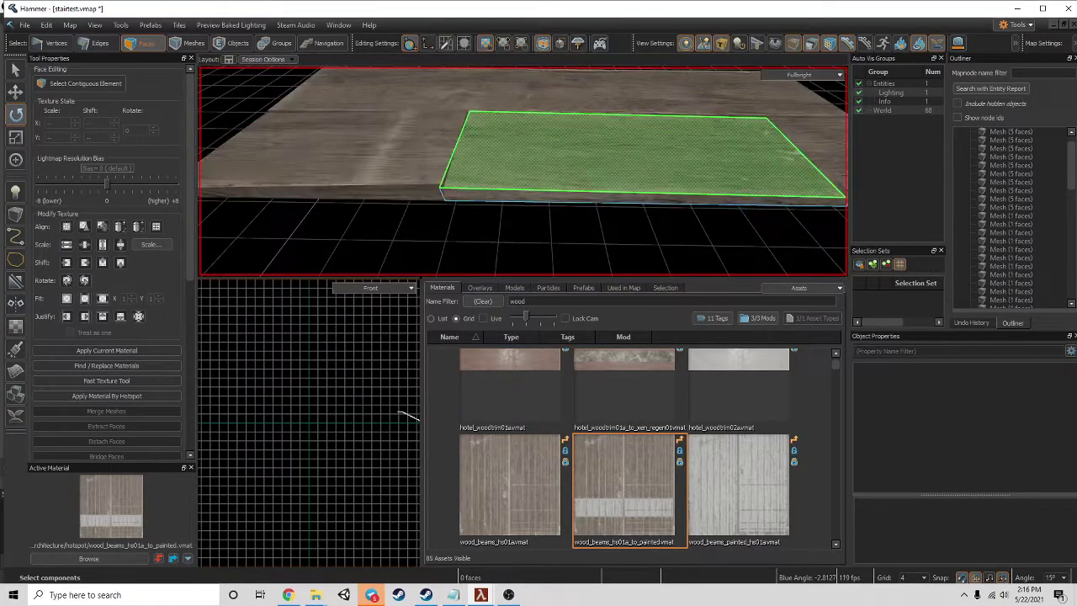
{"action": "right_click_drag", "start_coordinate": [441, 192], "coordinate": [509, 169]}
{"action": "right_click_drag", "start_coordinate": [514, 175], "coordinate": [536, 173]}
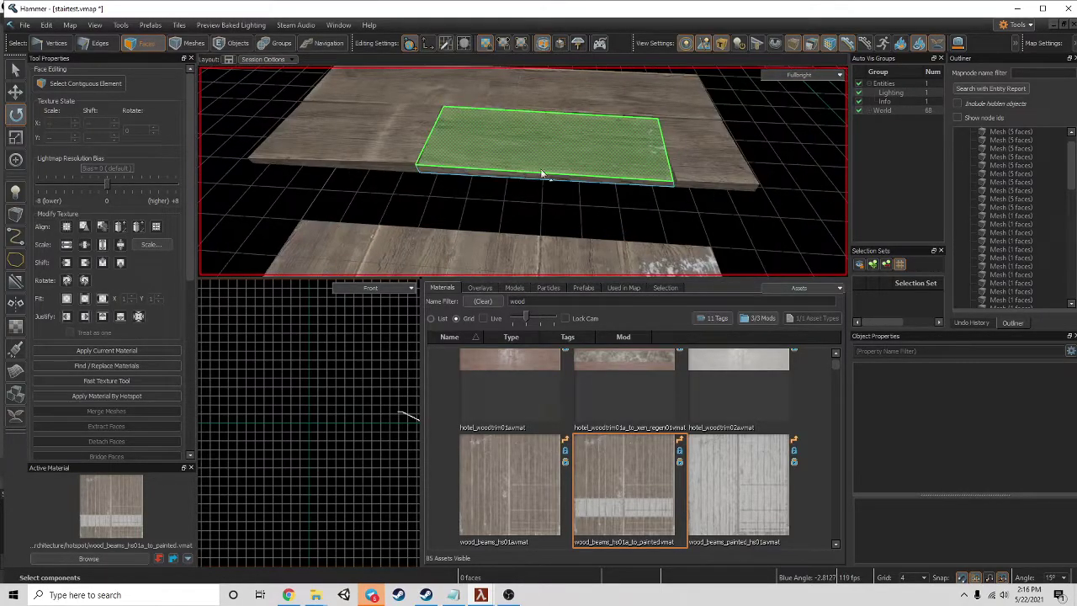
{"action": "right_click_drag", "start_coordinate": [681, 175], "coordinate": [522, 172]}
{"action": "left_click", "coordinate": [798, 74]}
{"action": "left_click", "coordinate": [801, 190]}
{"action": "key", "text": "a"}
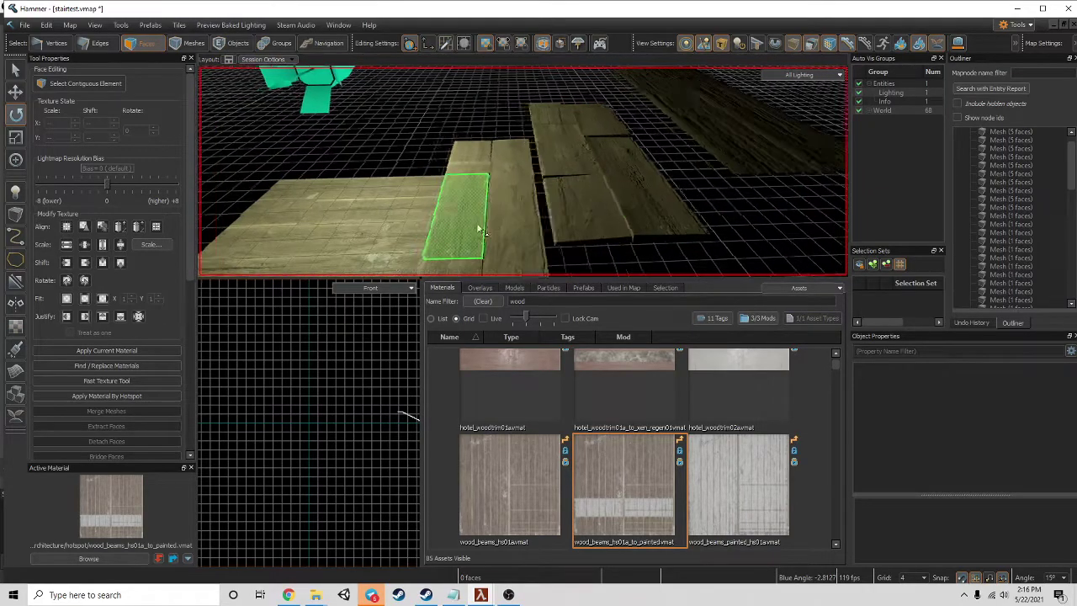
- Move the omni light 32 units along the stairs to check the flattened treads and back 40 units over the wide plank platform
{"action": "left_click", "coordinate": [237, 44]}
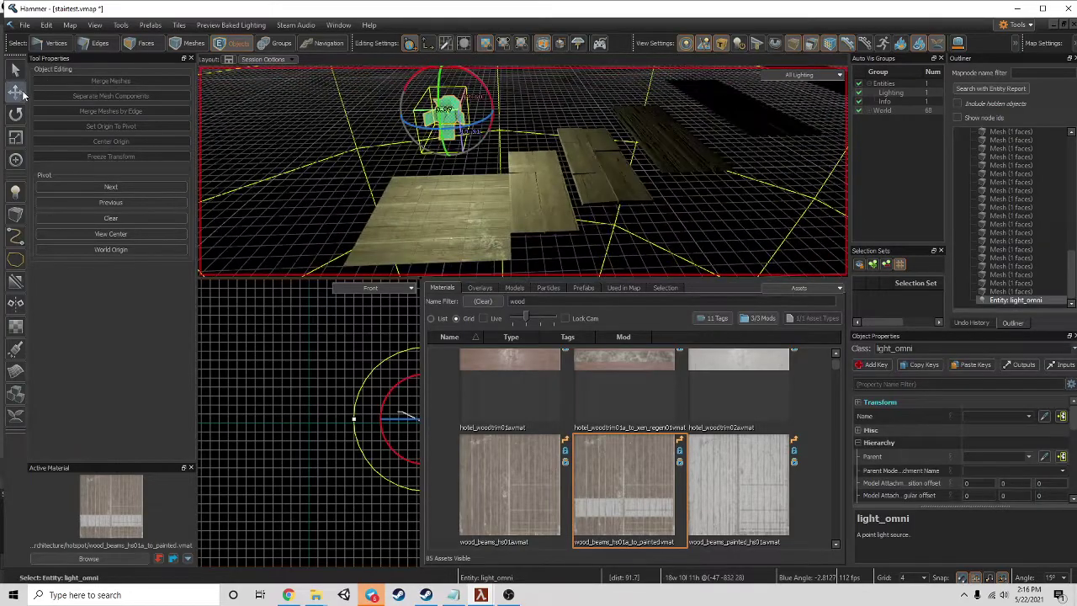
{"action": "left_click_drag", "start_coordinate": [496, 111], "coordinate": [565, 119]}
{"action": "right_click_drag", "start_coordinate": [565, 119], "coordinate": [572, 84]}
{"action": "key", "text": "w"}
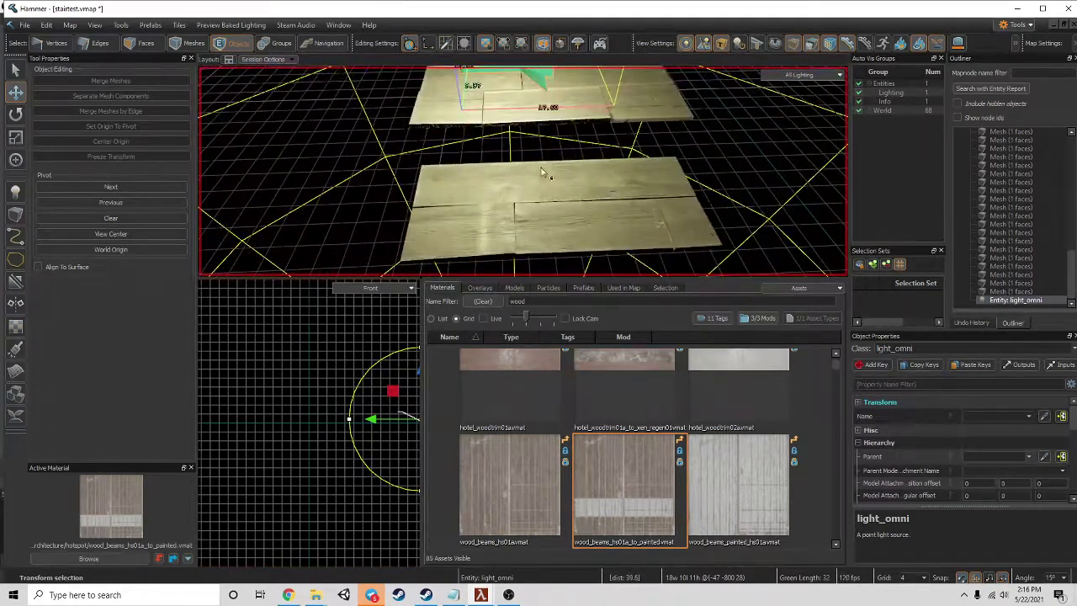
{"action": "right_click_drag", "start_coordinate": [524, 171], "coordinate": [459, 172]}
{"action": "key", "text": "s"}
{"action": "right_click_drag", "start_coordinate": [635, 86], "coordinate": [667, 110]}
{"action": "left_click_drag", "start_coordinate": [695, 104], "coordinate": [478, 127]}
{"action": "key", "text": "w"}
{"action": "mouse_move", "coordinate": [478, 127]}
{"action": "right_mouse_down"}
{"action": "mouse_move", "coordinate": [496, 159]}
{"action": "mouse_move", "coordinate": [522, 171]}
{"action": "mouse_move", "coordinate": [500, 130]}
{"action": "right_mouse_up"}
{"action": "key", "text": "s"}
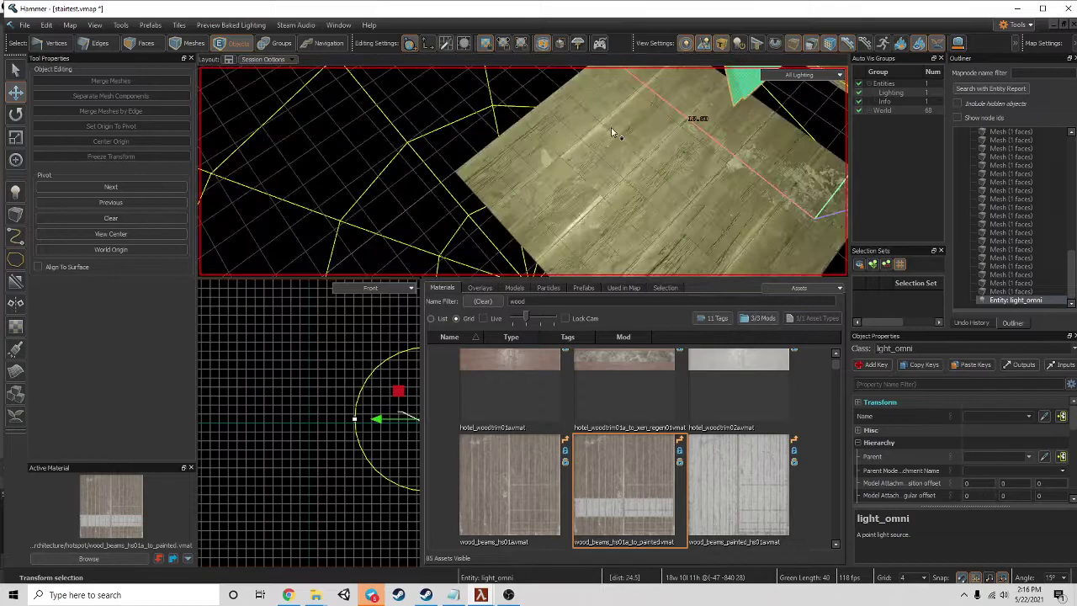
{"action": "left_click", "coordinate": [610, 128]}
{"action": "right_click_drag", "start_coordinate": [599, 123], "coordinate": [585, 197]}
{"action": "left_click", "coordinate": [604, 178], "text": "ctrl"}
{"action": "left_click", "coordinate": [631, 195]}
{"action": "left_click", "coordinate": [585, 244]}
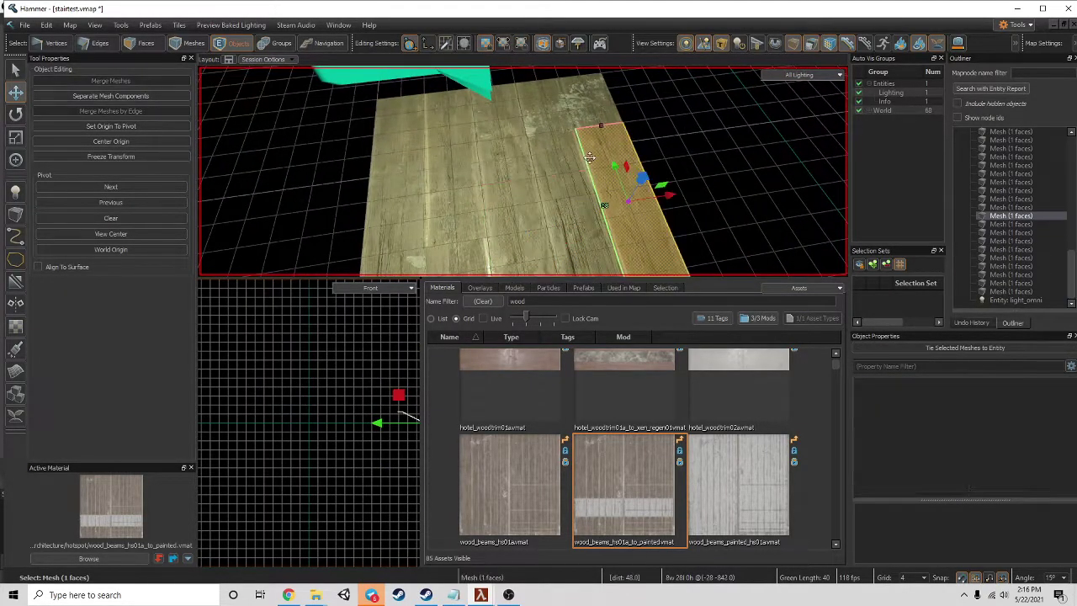
{"action": "left_click", "coordinate": [589, 99]}
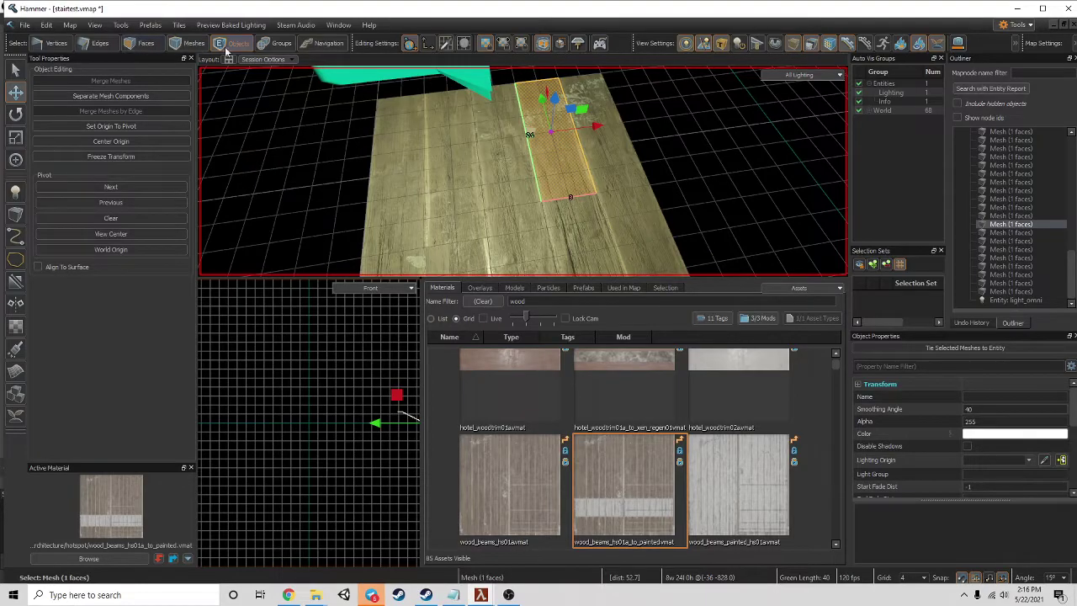
- Select all ten plank faces of the wide platform and extrude them upward 4 units
{"action": "left_click", "coordinate": [134, 51]}
{"action": "left_click", "coordinate": [415, 175]}
{"action": "left_click", "coordinate": [414, 151], "text": "shift"}
{"action": "left_click", "coordinate": [436, 144], "text": "shift"}
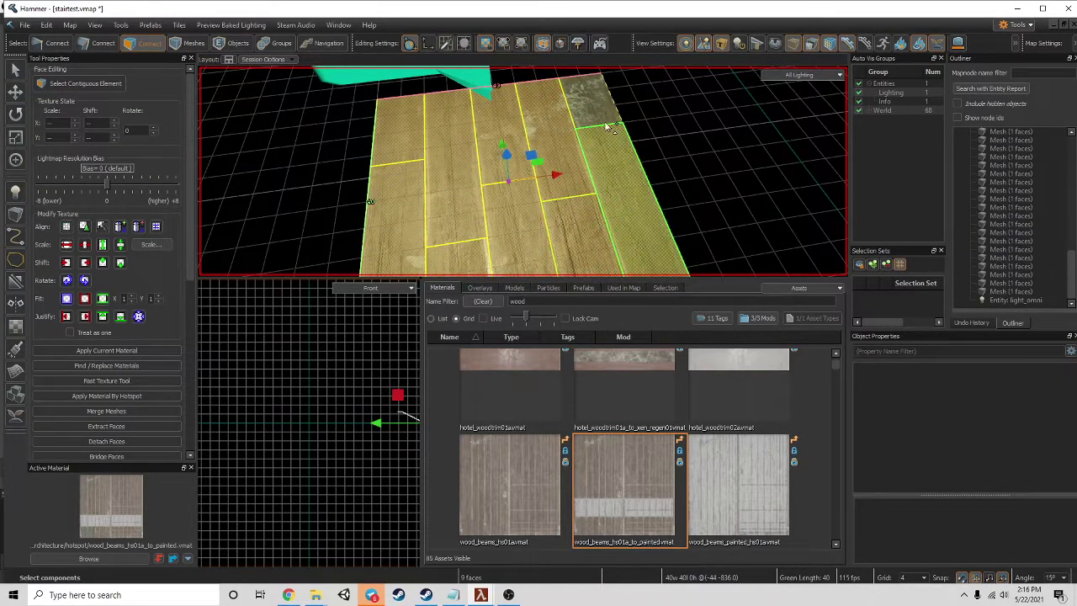
{"action": "left_click_drag", "start_coordinate": [509, 185], "coordinate": [512, 163], "text": "shift"}
{"action": "right_click_drag", "start_coordinate": [512, 164], "coordinate": [523, 171]}
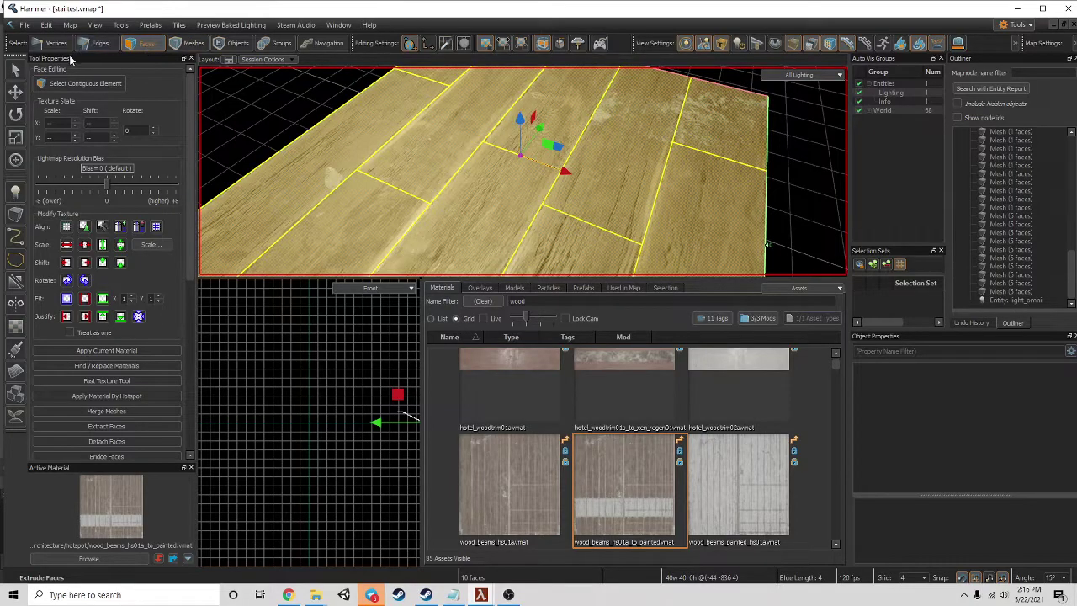
- Rotate the top faces of the platform's first planks individually, tilting the short plank at the near edge about 5.8 degrees
{"action": "key", "text": "a"}
{"action": "left_click_drag", "start_coordinate": [697, 140], "coordinate": [695, 139]}
{"action": "left_click", "coordinate": [606, 155]}
{"action": "left_click_drag", "start_coordinate": [615, 114], "coordinate": [599, 107]}
{"action": "left_click", "coordinate": [525, 204]}
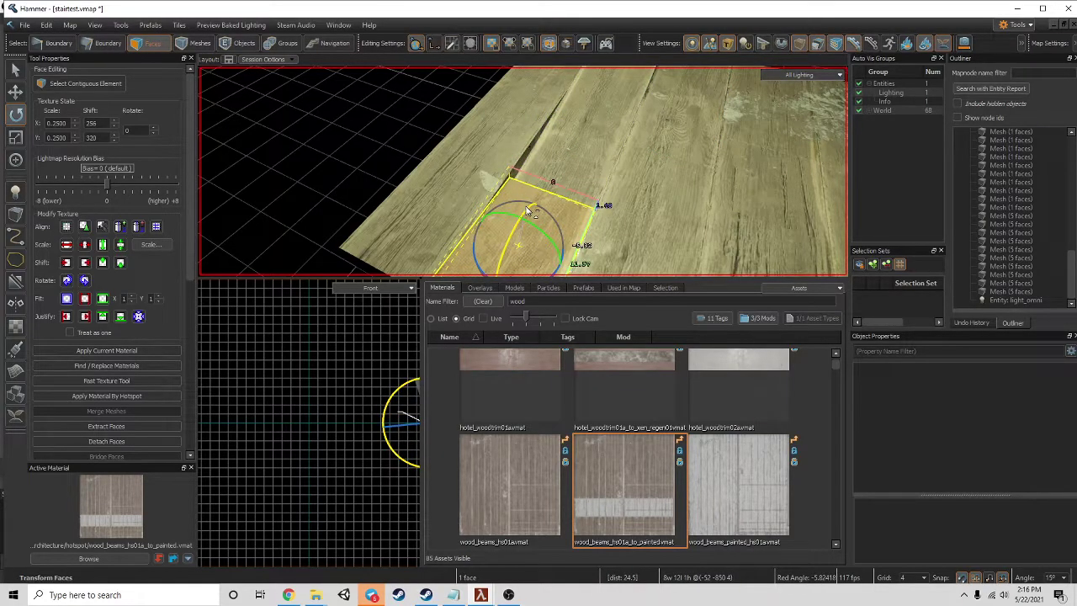
- Rotate the top faces of the platform's next planks individually, tilting the one beside the edge row about 15.4 degrees
{"action": "left_click", "coordinate": [654, 173]}
{"action": "left_click_drag", "start_coordinate": [668, 174], "coordinate": [669, 127]}
{"action": "right_click_drag", "start_coordinate": [742, 152], "coordinate": [795, 133]}
{"action": "left_click", "coordinate": [629, 163]}
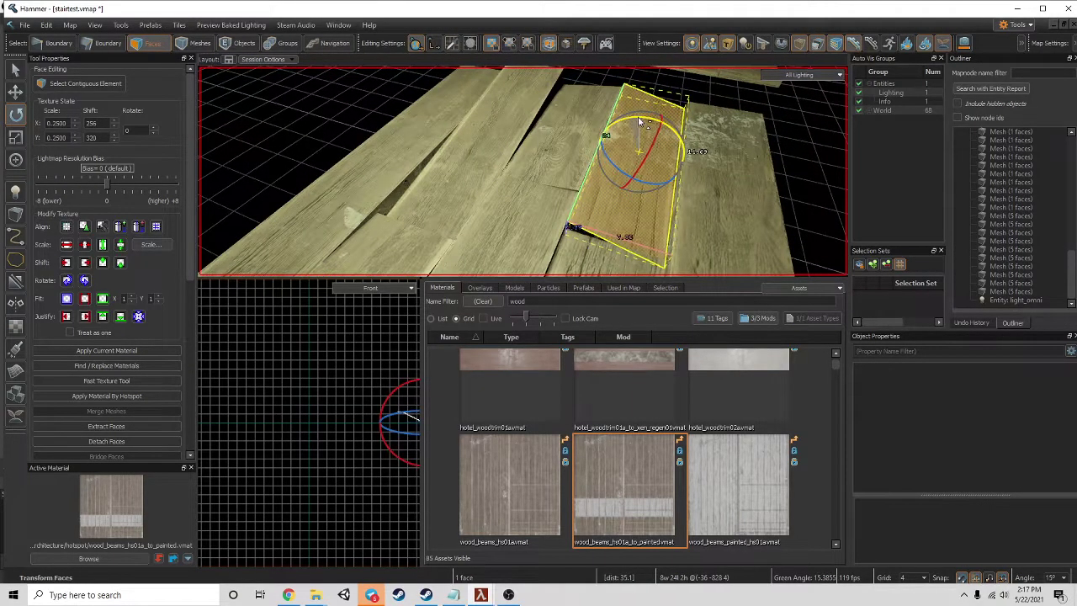
- Rotate the top faces of the platform's edge-row planks, tilting the short one about 6.2 degrees and the long one about 8.5 degrees
{"action": "left_click", "coordinate": [711, 128]}
{"action": "left_click", "coordinate": [715, 190]}
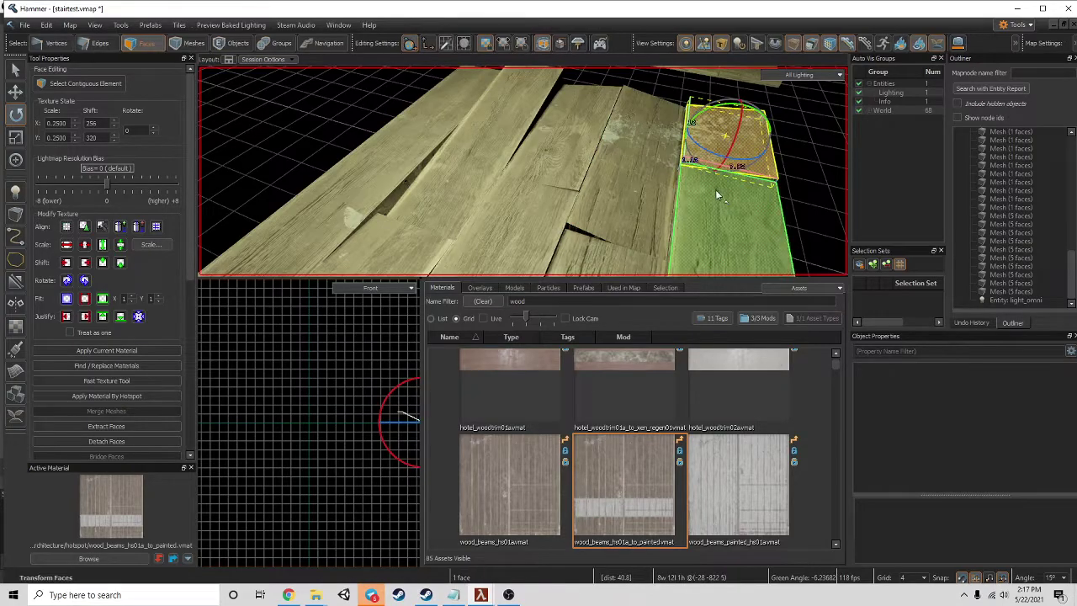
{"action": "scroll", "coordinate": [722, 195], "scroll_direction": "down", "scroll_amount": 5}
{"action": "left_click", "coordinate": [625, 204]}
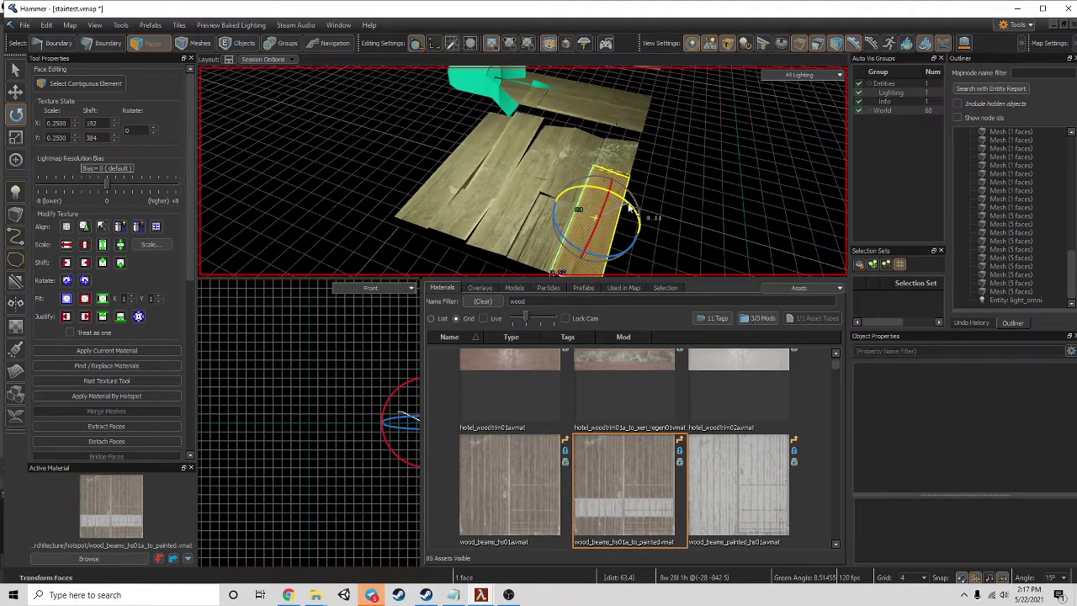
- Rotate the top faces of the platform's last two planks, tilting the short one about 13 degrees and the outer long one about 2.8 degrees
{"action": "left_click", "coordinate": [543, 220]}
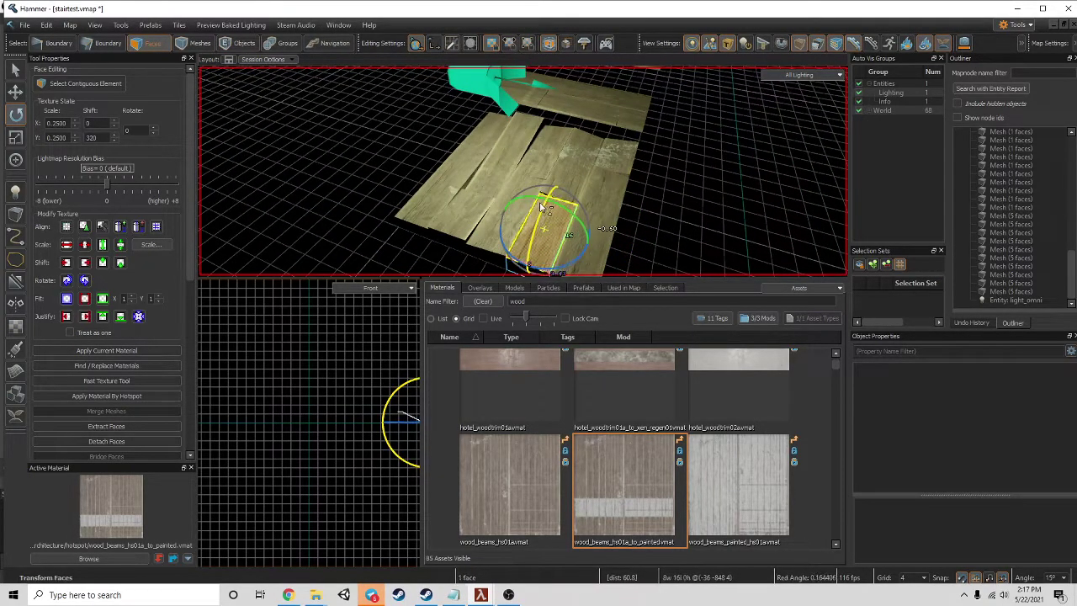
{"action": "right_click_drag", "start_coordinate": [546, 207], "coordinate": [543, 176]}
{"action": "left_click", "coordinate": [544, 175]}
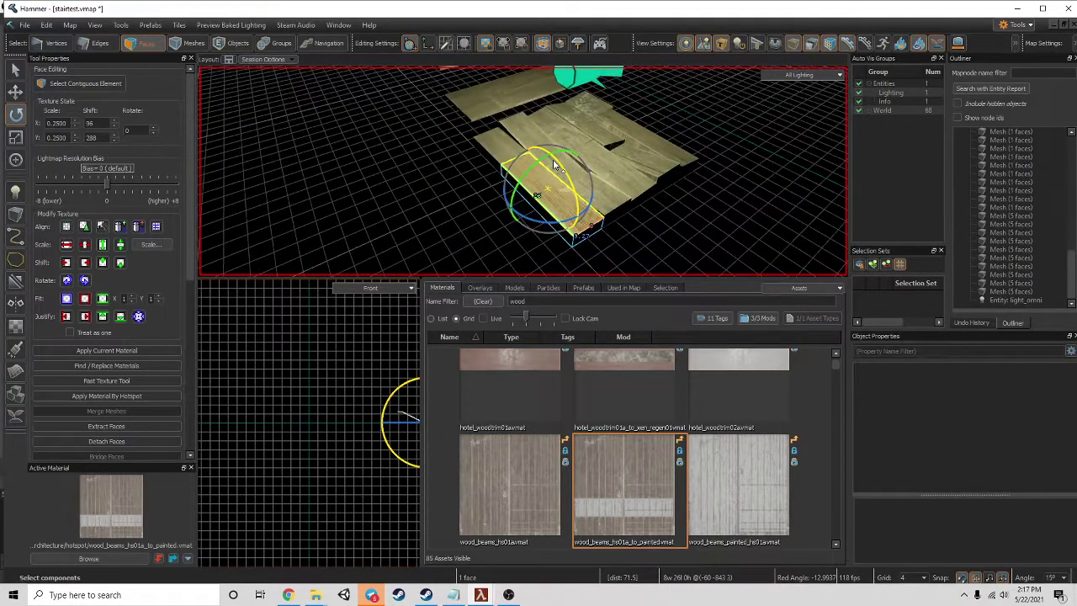
{"action": "left_click_drag", "start_coordinate": [557, 169], "coordinate": [564, 175]}
{"action": "left_click", "coordinate": [719, 201]}
{"action": "right_click_drag", "start_coordinate": [718, 200], "coordinate": [511, 201]}
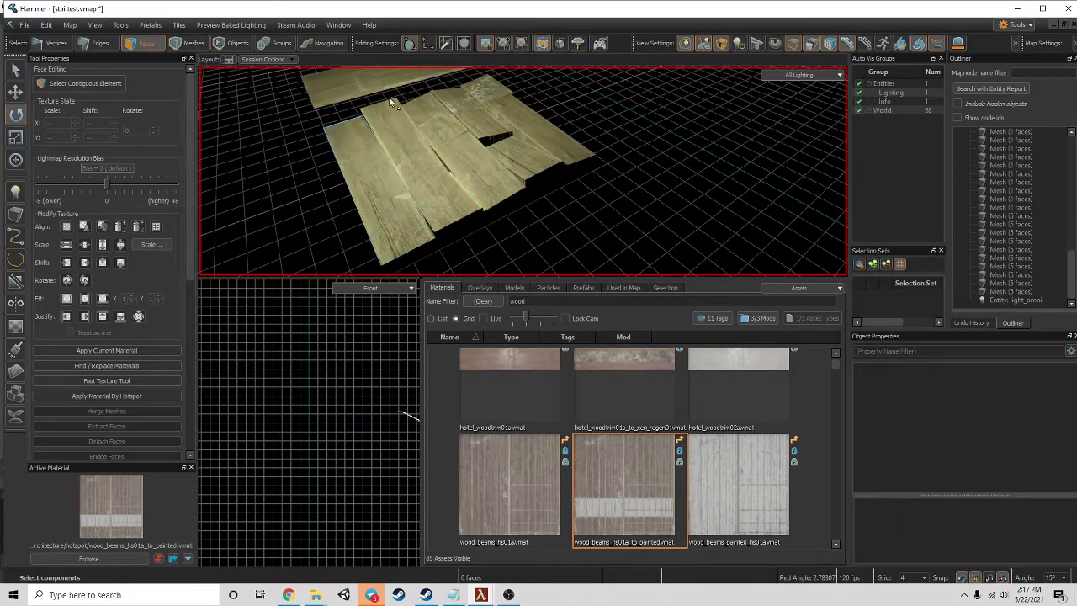
- Select all ten plank meshes of the wide platform and flatten them vertically to a scale of 0.16
{"action": "left_click", "coordinate": [187, 43]}
{"action": "left_click", "coordinate": [352, 140]}
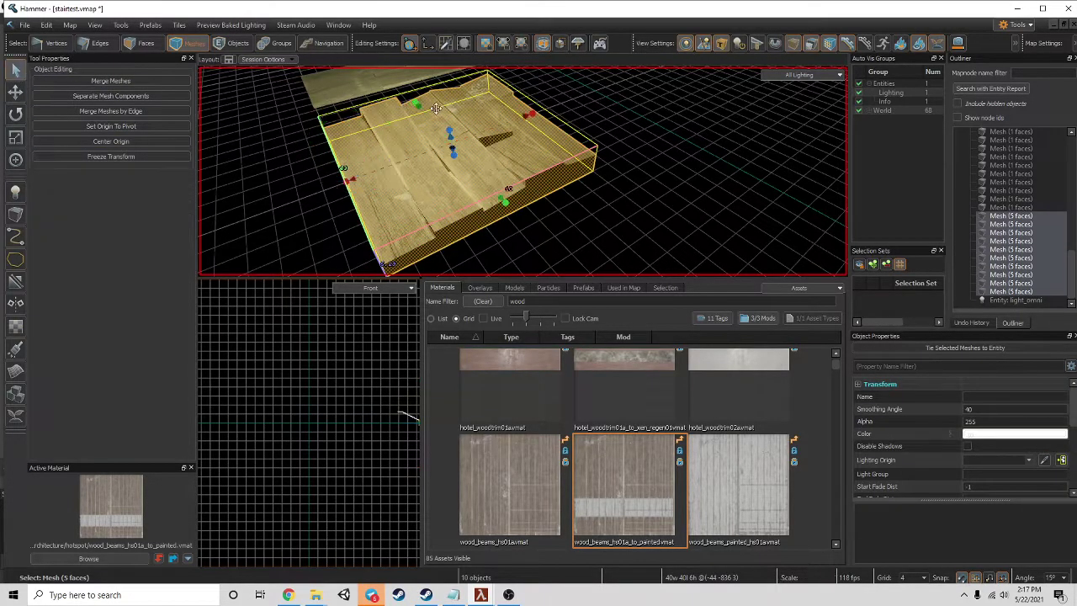
{"action": "left_click_drag", "start_coordinate": [450, 133], "coordinate": [454, 153]}
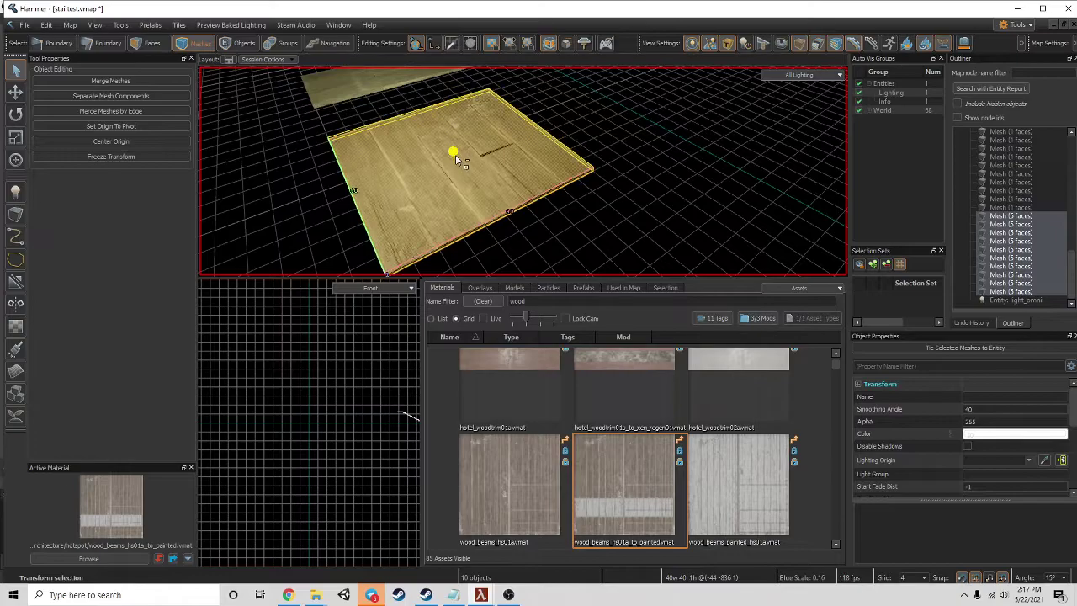
{"action": "left_click", "coordinate": [597, 205]}
- Select the omni light above the platform and move it along and above the staircase to light the planks
{"action": "right_click_drag", "start_coordinate": [597, 205], "coordinate": [523, 171]}
{"action": "left_click", "coordinate": [553, 187]}
{"action": "left_click", "coordinate": [544, 212]}
{"action": "right_click_drag", "start_coordinate": [544, 212], "coordinate": [522, 171]}
{"action": "left_click", "coordinate": [637, 202]}
{"action": "right_click_drag", "start_coordinate": [637, 202], "coordinate": [573, 149]}
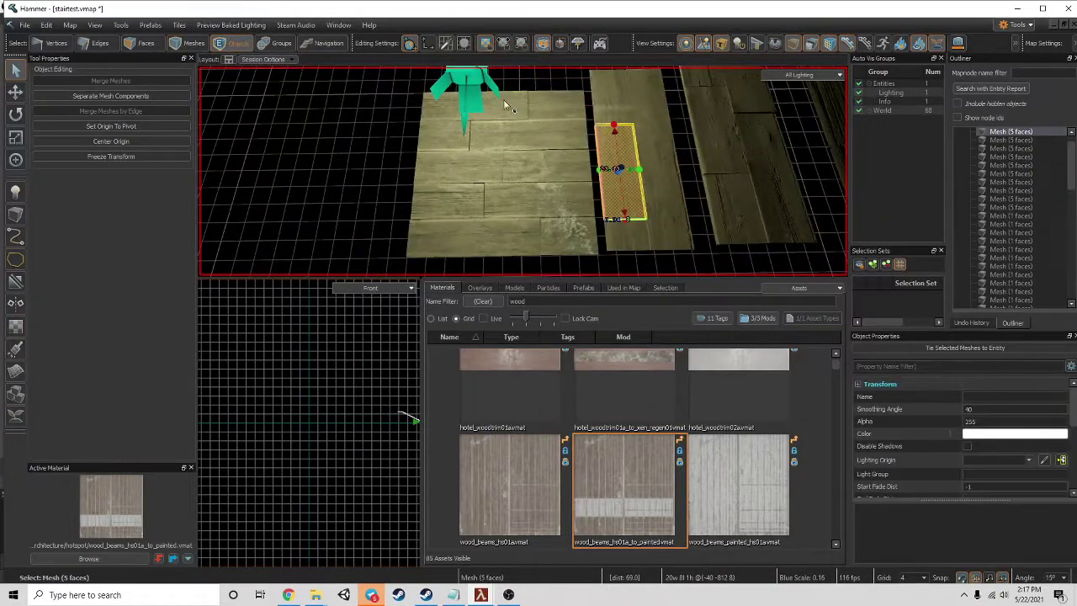
{"action": "left_click", "coordinate": [512, 104]}
{"action": "left_click_drag", "start_coordinate": [553, 111], "coordinate": [722, 54]}
{"action": "right_click_drag", "start_coordinate": [721, 84], "coordinate": [521, 165]}
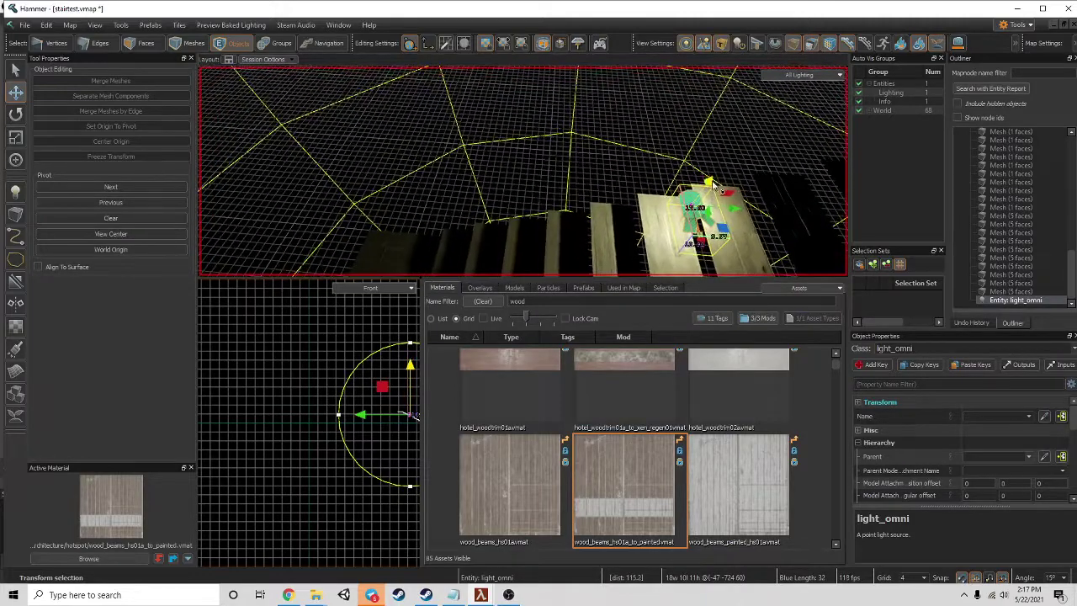
{"action": "left_click_drag", "start_coordinate": [713, 184], "coordinate": [756, 116]}
{"action": "key", "text": "d"}
{"action": "right_click_drag", "start_coordinate": [755, 116], "coordinate": [522, 171]}
{"action": "left_click_drag", "start_coordinate": [655, 155], "coordinate": [610, 152]}
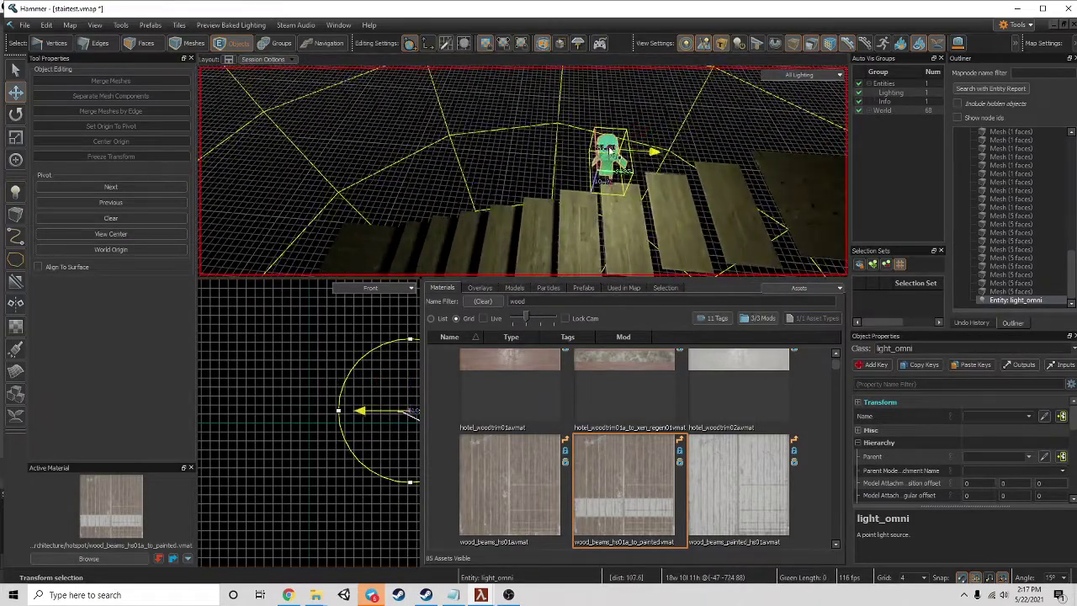
- Open the recent map manor.vmap and examine its wooden plank staircase from several angles
{"action": "left_click", "coordinate": [25, 25]}
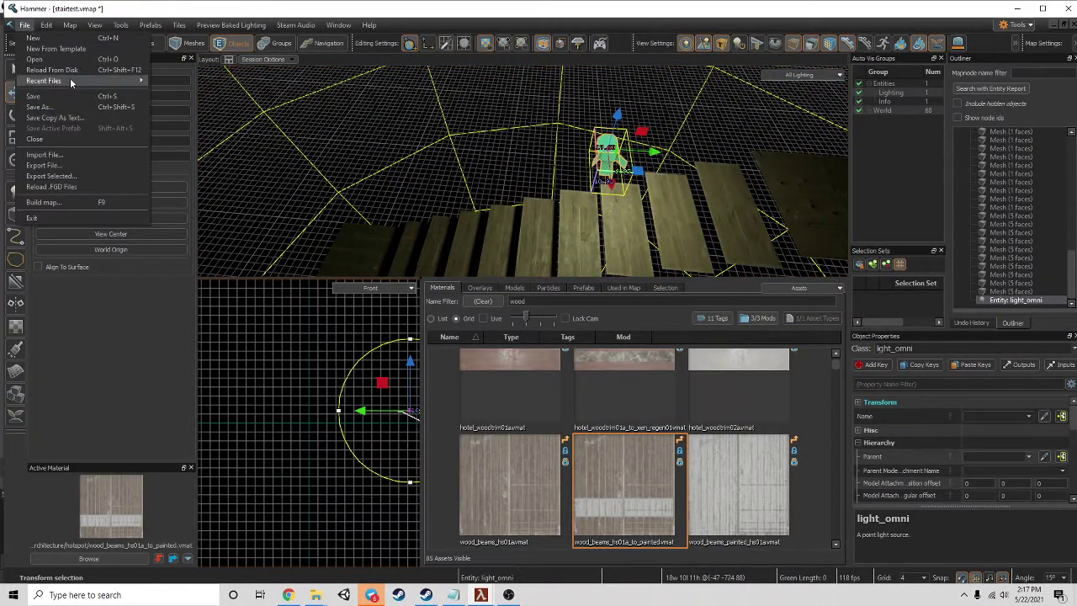
{"action": "mouse_move", "coordinate": [71, 82]}
{"action": "left_click", "coordinate": [249, 93]}
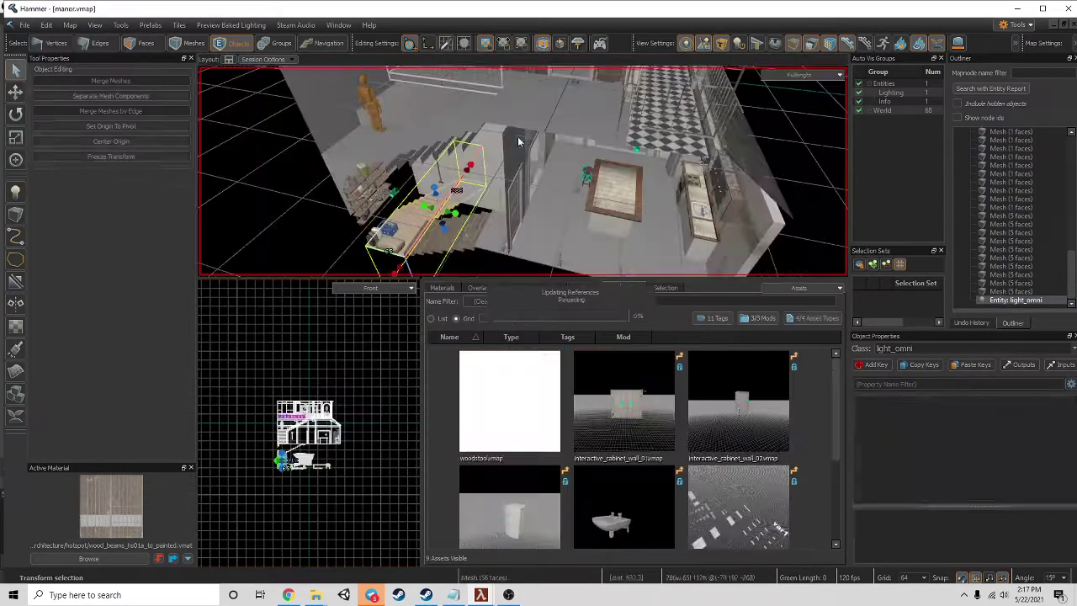
{"action": "key", "text": "z"}
{"action": "key", "text": "w"}
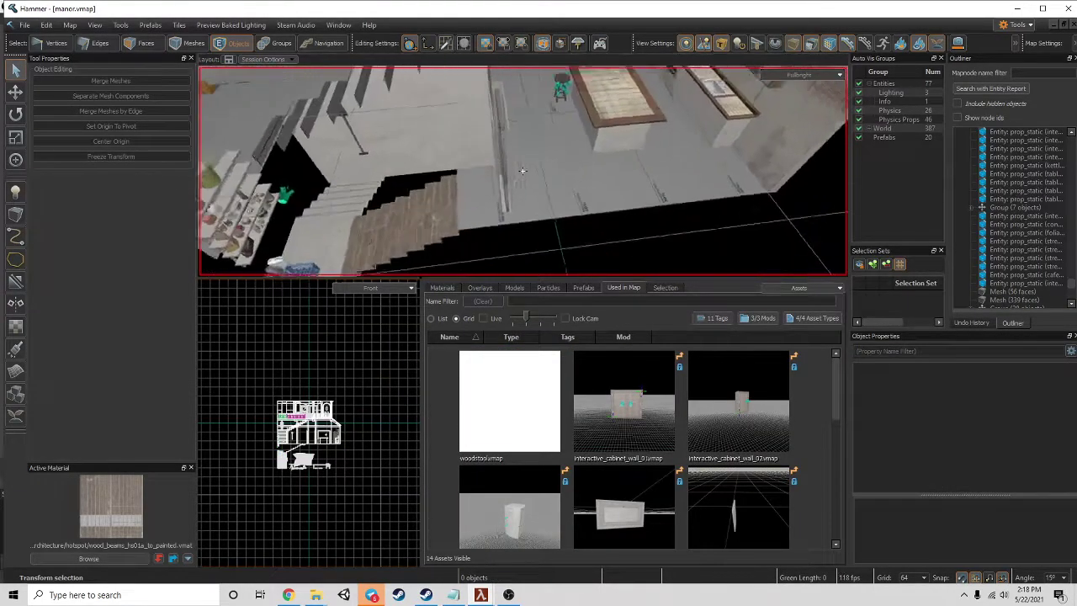
{"action": "key", "text": "w"}
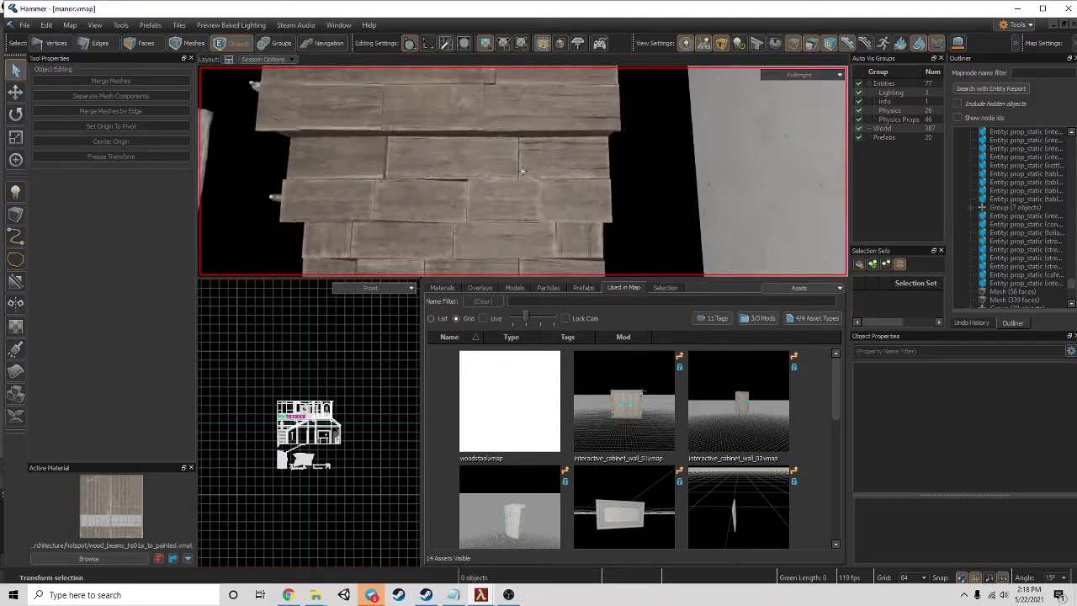
{"action": "key", "text": "w"}
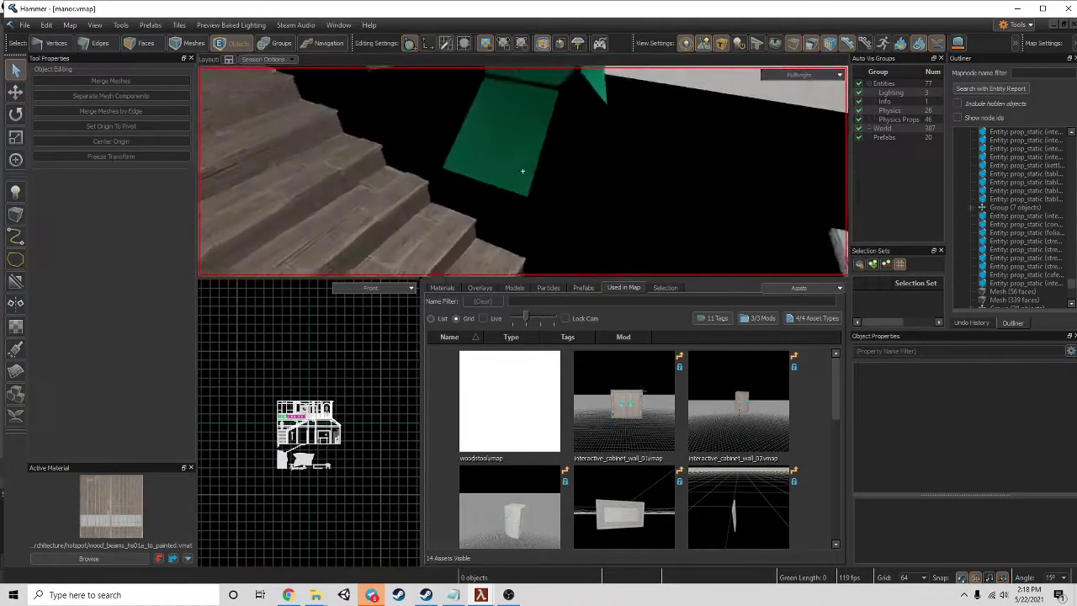
{"action": "key", "text": "z"}
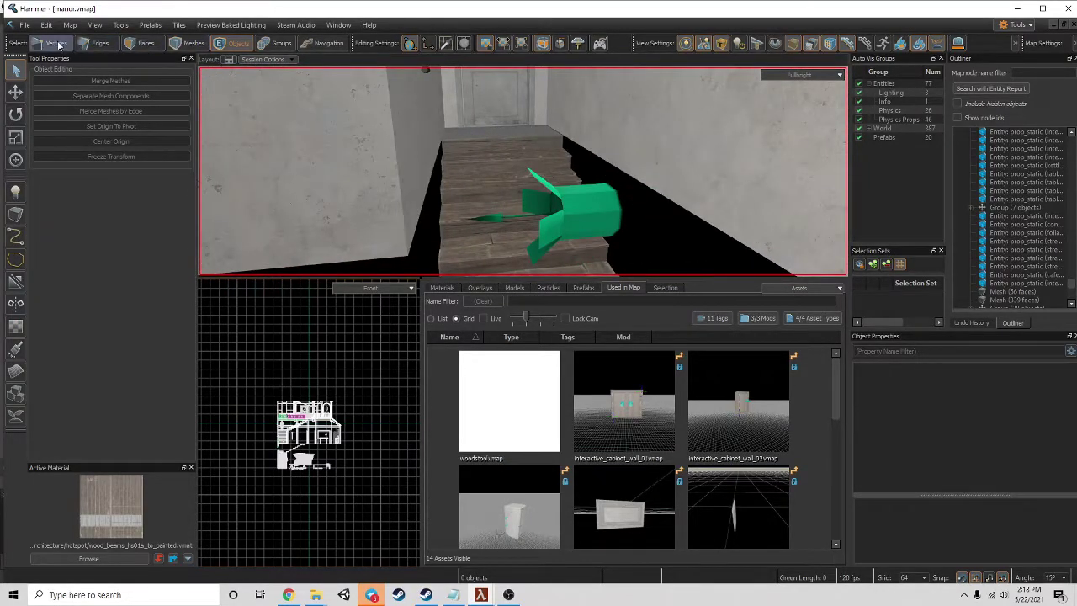
- Open the recent map porch.vmap and show the manor prefab's wooden stairs with All Lighting
{"action": "mouse_move", "coordinate": [99, 80]}
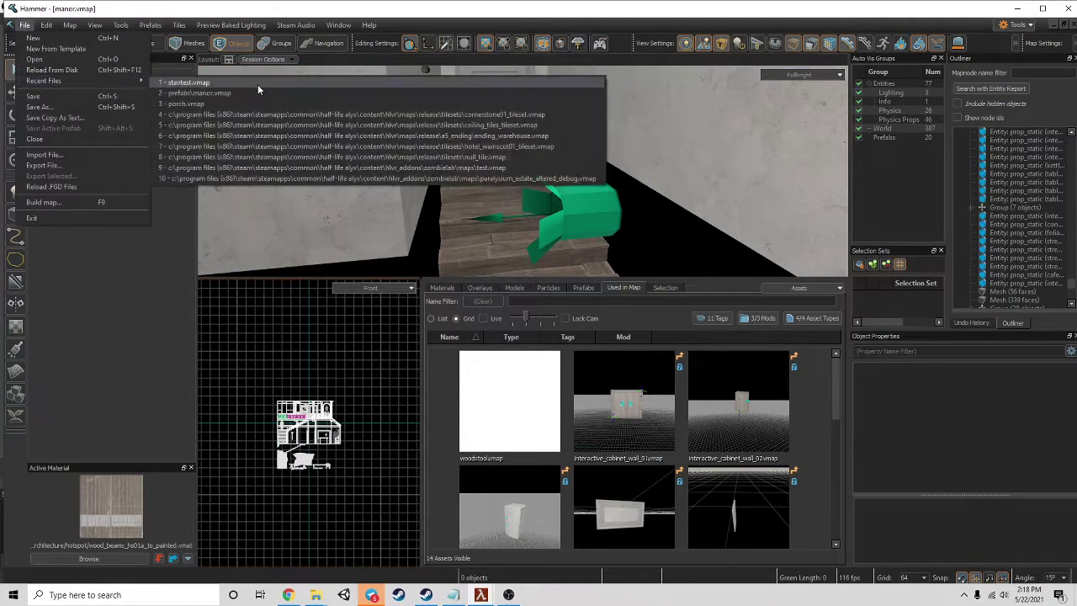
{"action": "left_click", "coordinate": [252, 103]}
{"action": "key", "text": "w"}
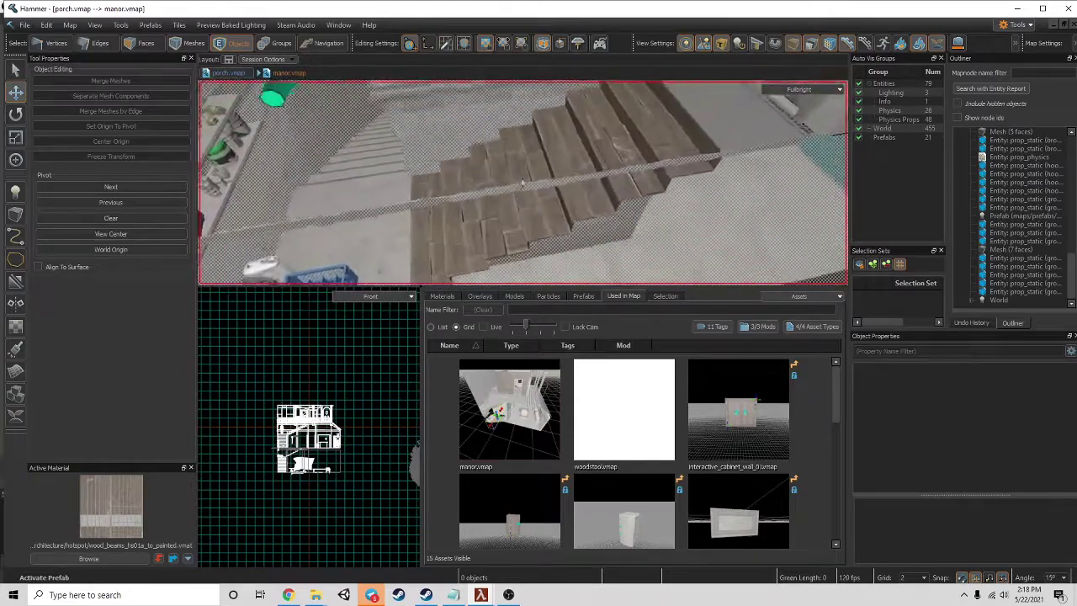
{"action": "key", "text": "z"}
{"action": "left_click", "coordinate": [833, 90]}
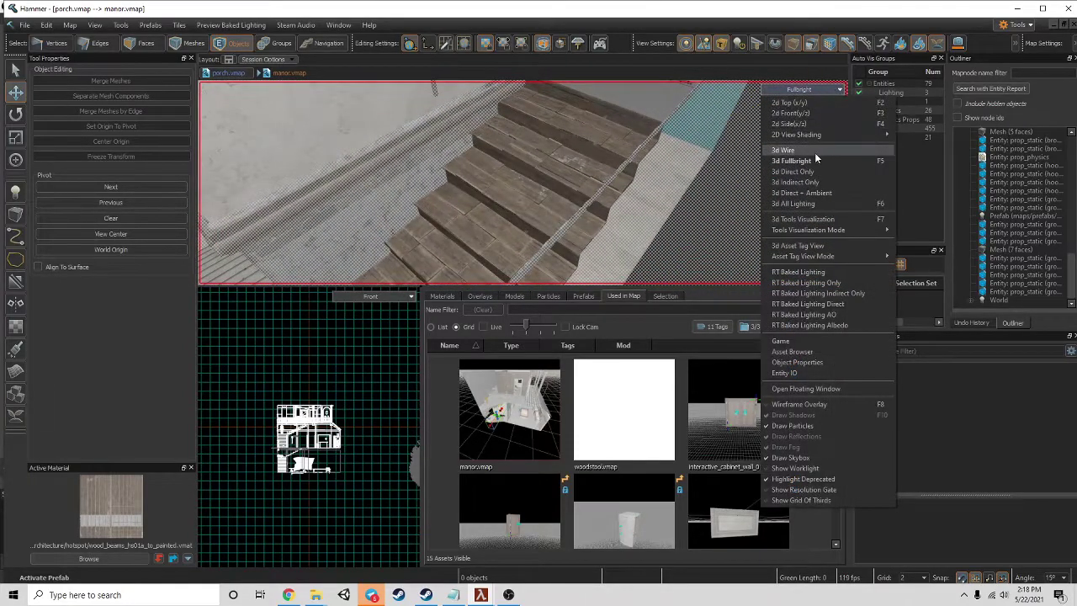
{"action": "left_click", "coordinate": [796, 204]}
{"action": "key", "text": "z"}
{"action": "key", "text": "z"}
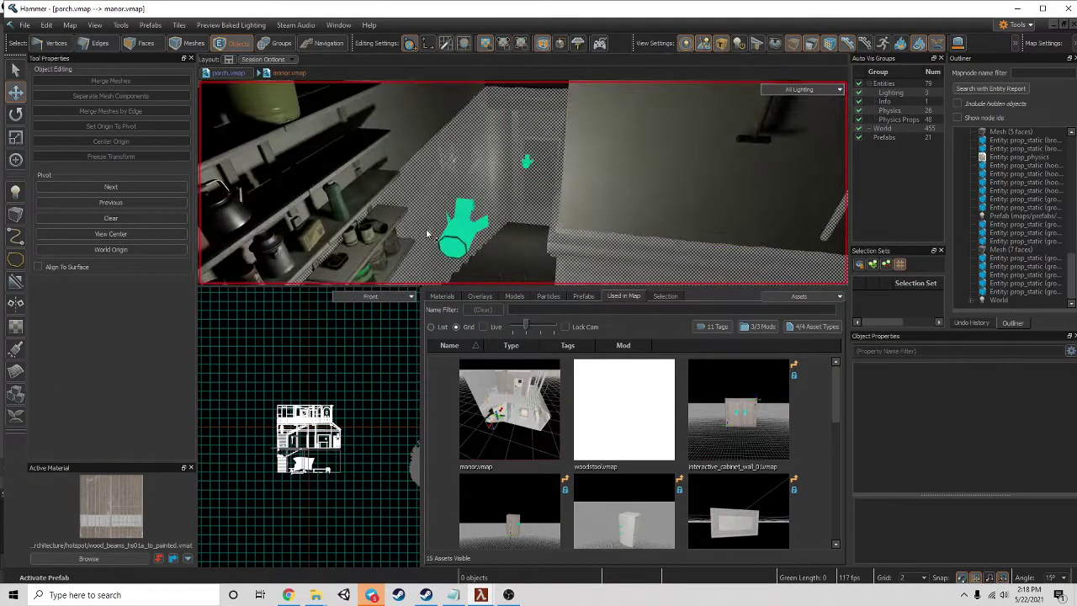
- Select the omni light near the manor's wooden stairs and move it over the steps to examine their uneven planks
{"action": "left_click", "coordinate": [451, 225]}
{"action": "key", "text": "z"}
{"action": "key", "text": "z"}
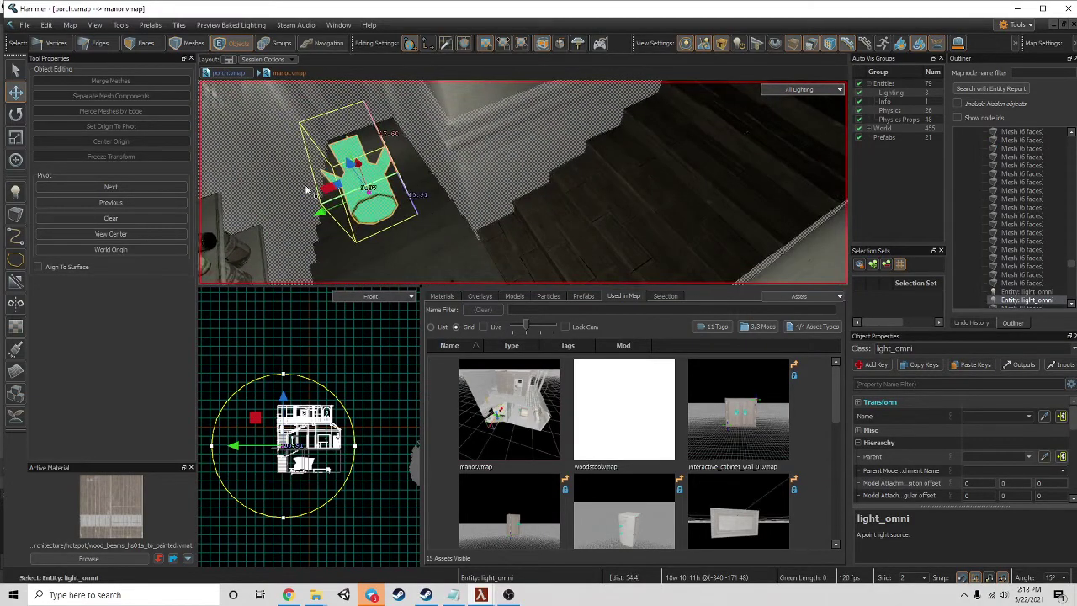
{"action": "left_click_drag", "start_coordinate": [343, 206], "coordinate": [674, 133]}
{"action": "left_click", "coordinate": [362, 198]}
{"action": "left_click_drag", "start_coordinate": [607, 124], "coordinate": [729, 137]}
{"action": "right_click_drag", "start_coordinate": [729, 137], "coordinate": [729, 137]}
{"action": "key", "text": "w"}
{"action": "left_click_drag", "start_coordinate": [627, 210], "coordinate": [729, 154]}
- Return to stairtest.vmap in a maximized window, switch its 3D view to Fullbright and clear the selection
{"action": "left_click", "coordinate": [1055, 29]}
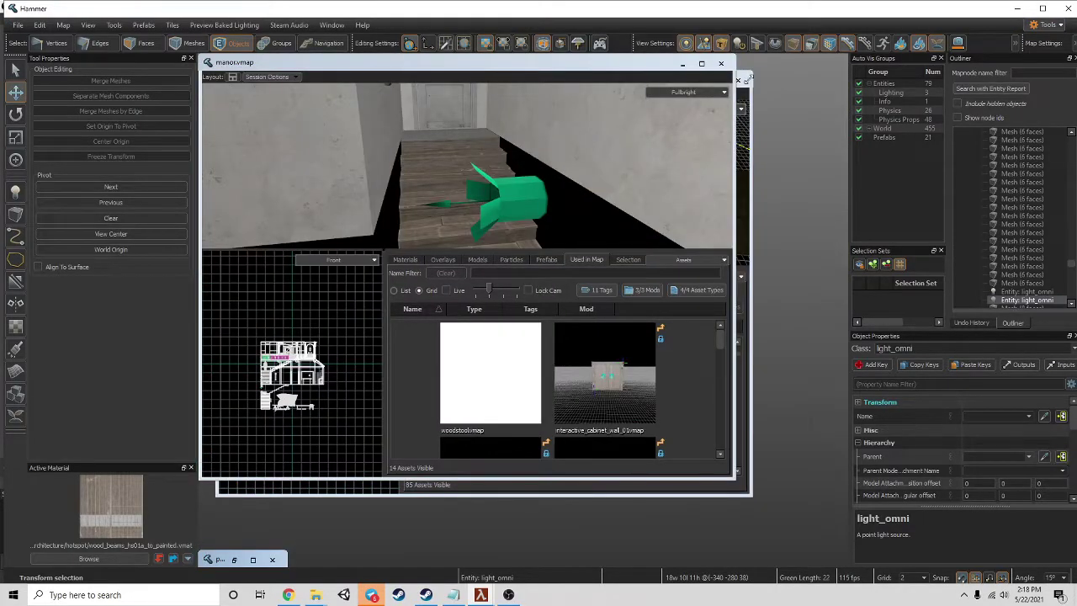
{"action": "left_click", "coordinate": [749, 145]}
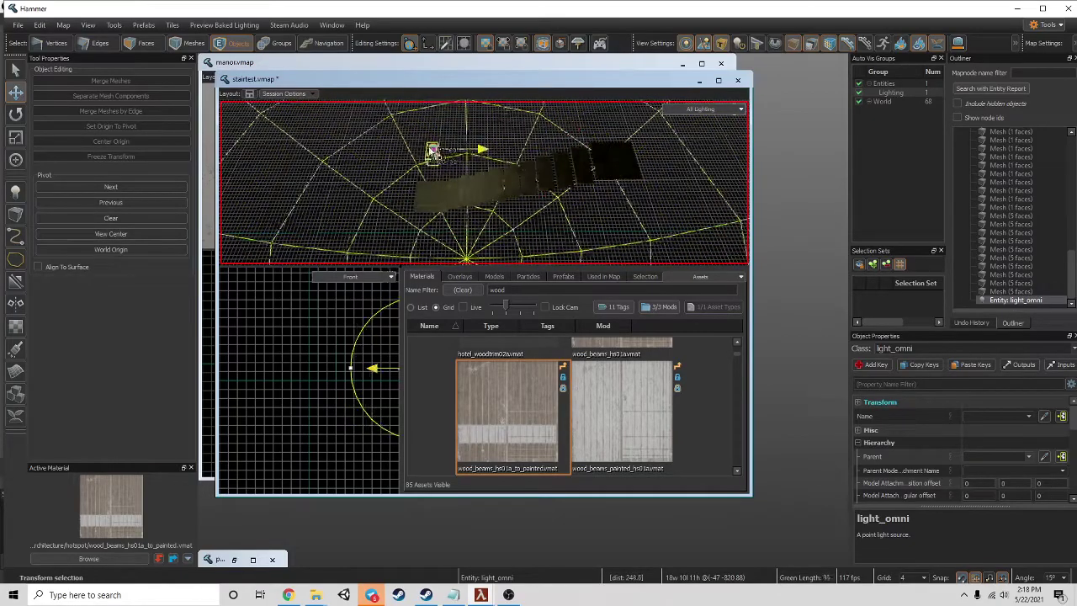
{"action": "left_click", "coordinate": [702, 108]}
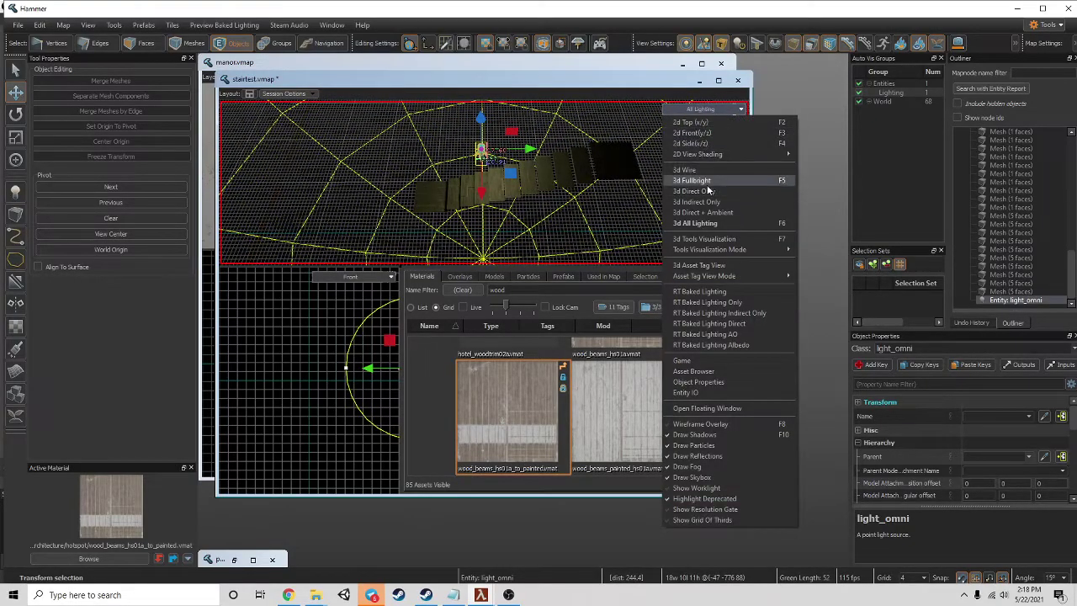
{"action": "left_click", "coordinate": [691, 180]}
{"action": "left_click", "coordinate": [717, 80]}
{"action": "left_click", "coordinate": [652, 205]}
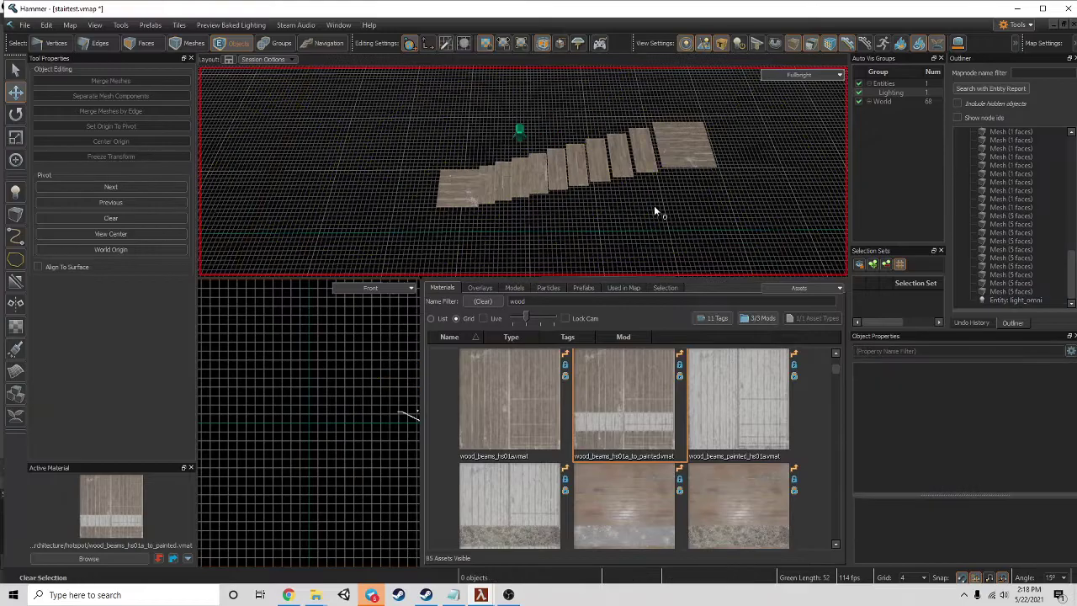
- Select the staircase's riser mesh and examine how the risers meet the plank treads on the lower steps
{"action": "key", "text": "w"}
{"action": "right_click_drag", "start_coordinate": [574, 160], "coordinate": [547, 158]}
{"action": "left_click", "coordinate": [617, 124]}
{"action": "key", "text": "w"}
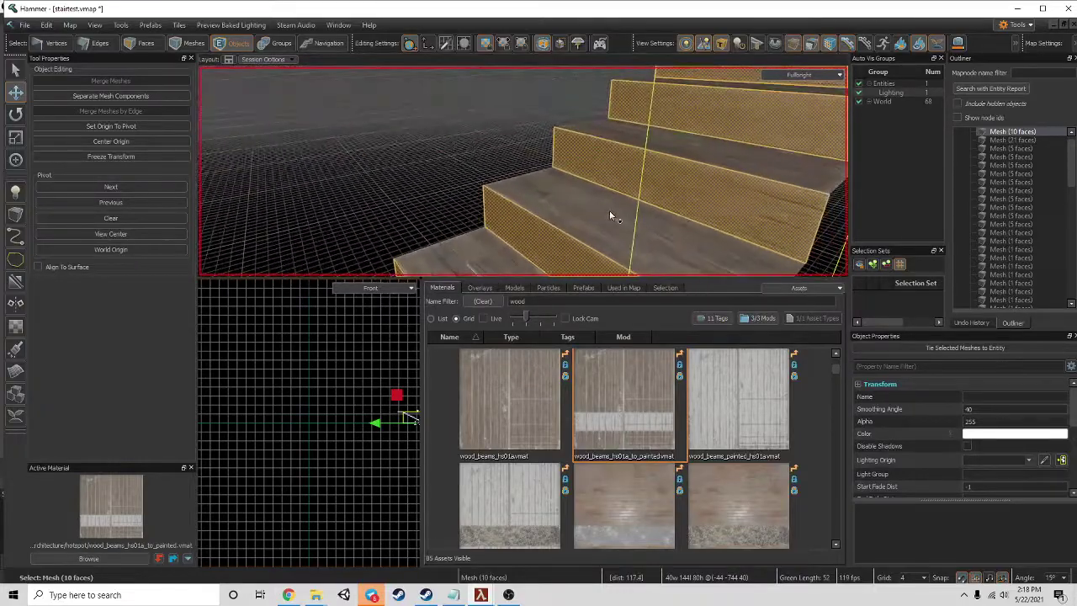
{"action": "left_click", "coordinate": [610, 209]}
{"action": "right_click_drag", "start_coordinate": [555, 217], "coordinate": [581, 173]}
- Select the first step's five planks, set the grid to 1 and try widening them over the front edge to a scale of 1.06
{"action": "left_click", "coordinate": [567, 235]}
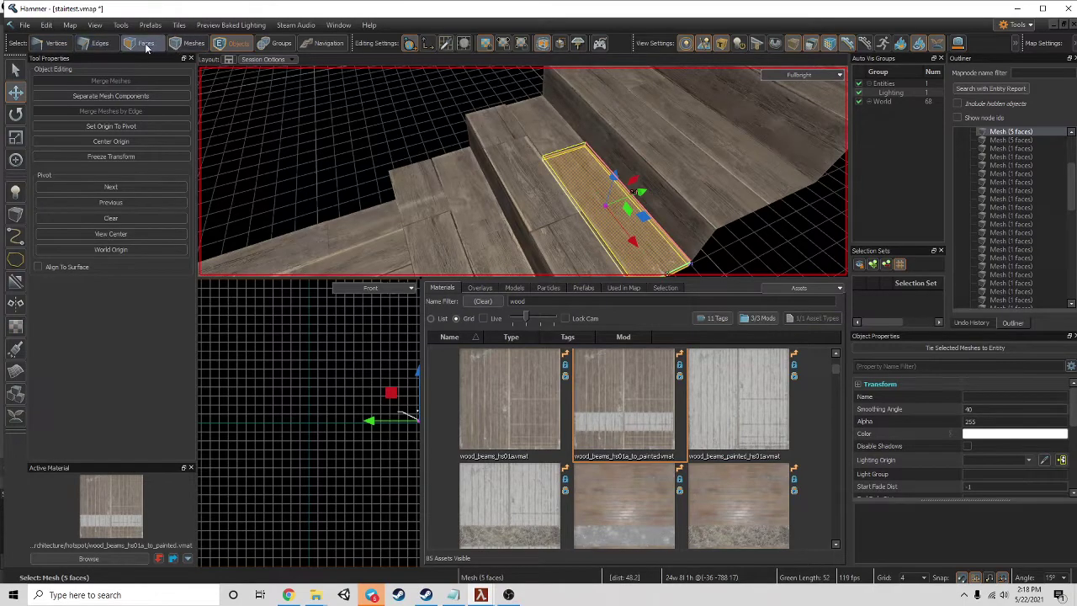
{"action": "left_click", "coordinate": [568, 228]}
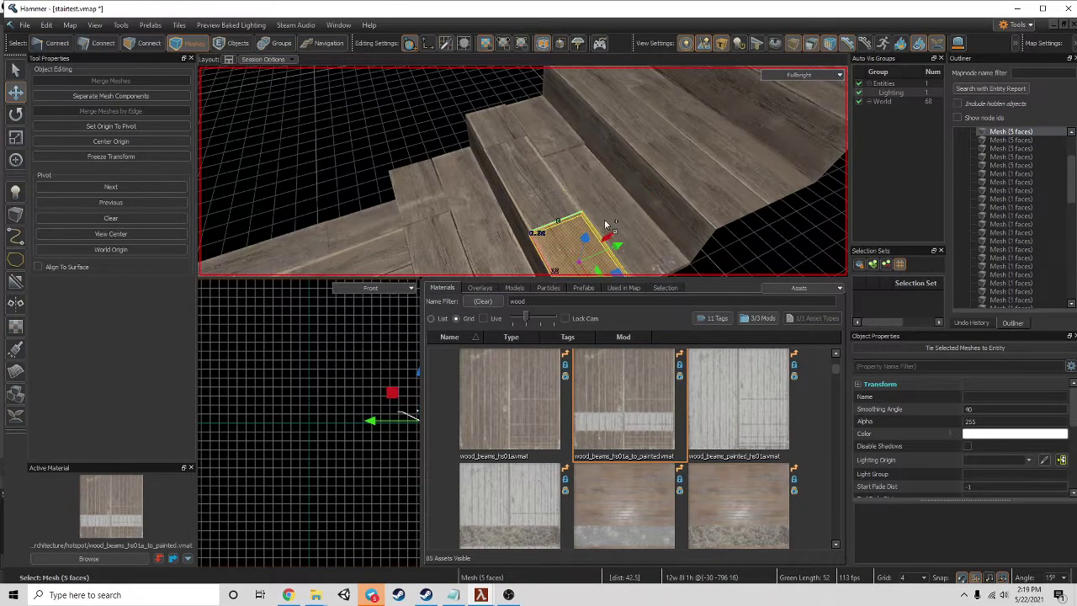
{"action": "left_click", "coordinate": [605, 220], "text": "ctrl"}
{"action": "left_click", "coordinate": [547, 184], "text": "ctrl"}
{"action": "left_click", "coordinate": [540, 130], "text": "ctrl"}
{"action": "left_click", "coordinate": [505, 116], "text": "ctrl"}
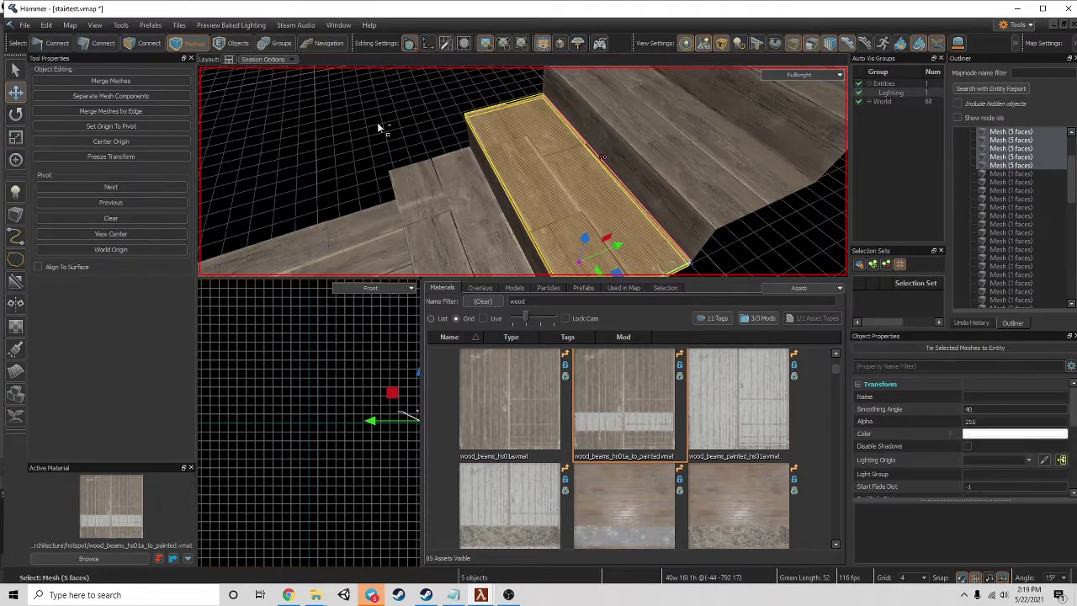
{"action": "left_click", "coordinate": [12, 74]}
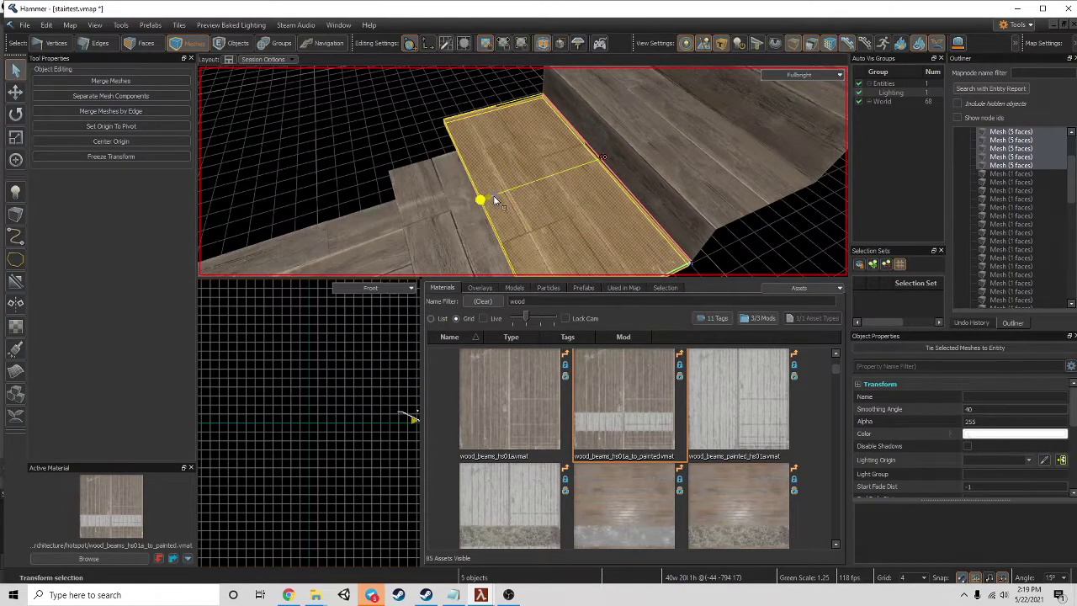
{"action": "key", "text": "ctrl+z"}
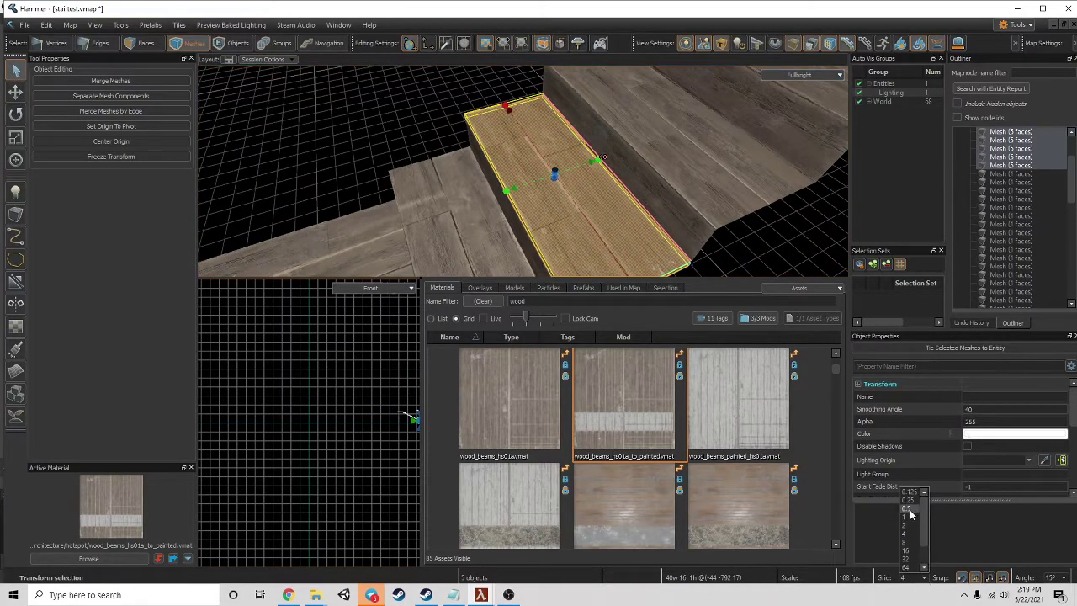
{"action": "left_click", "coordinate": [908, 510]}
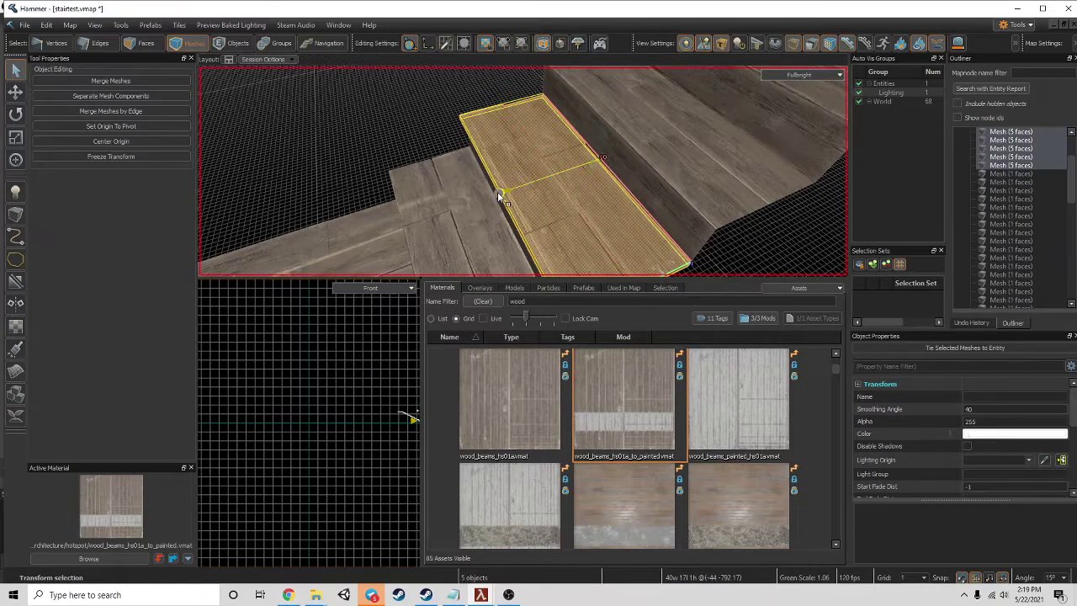
{"action": "left_click_drag", "start_coordinate": [488, 202], "coordinate": [502, 198]}
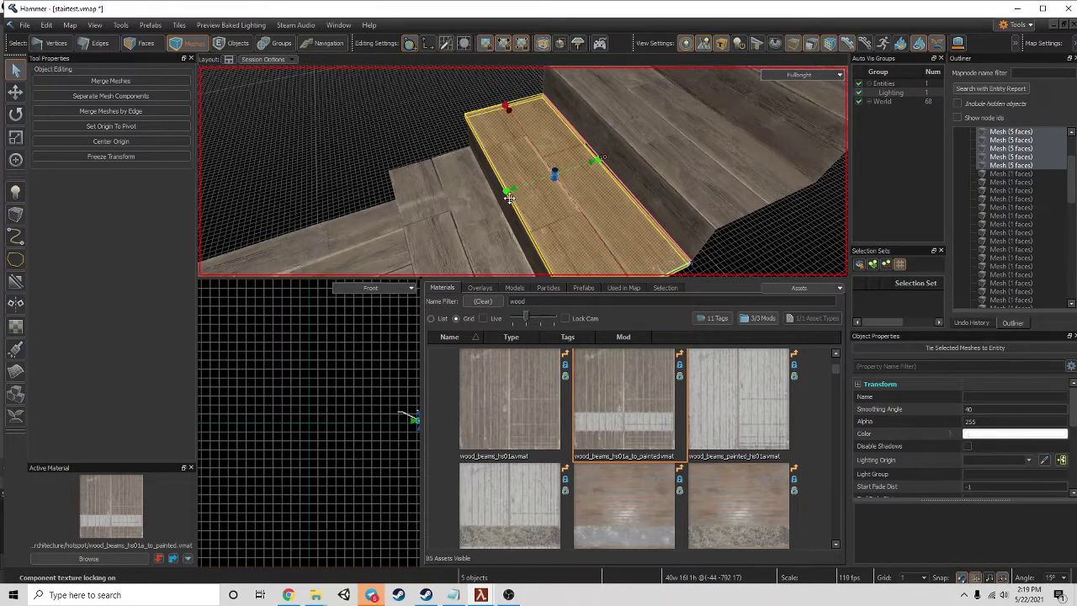
- Check the first step's overhang from the side, undo the widening of its planks and clear the selection
{"action": "left_click", "coordinate": [438, 216]}
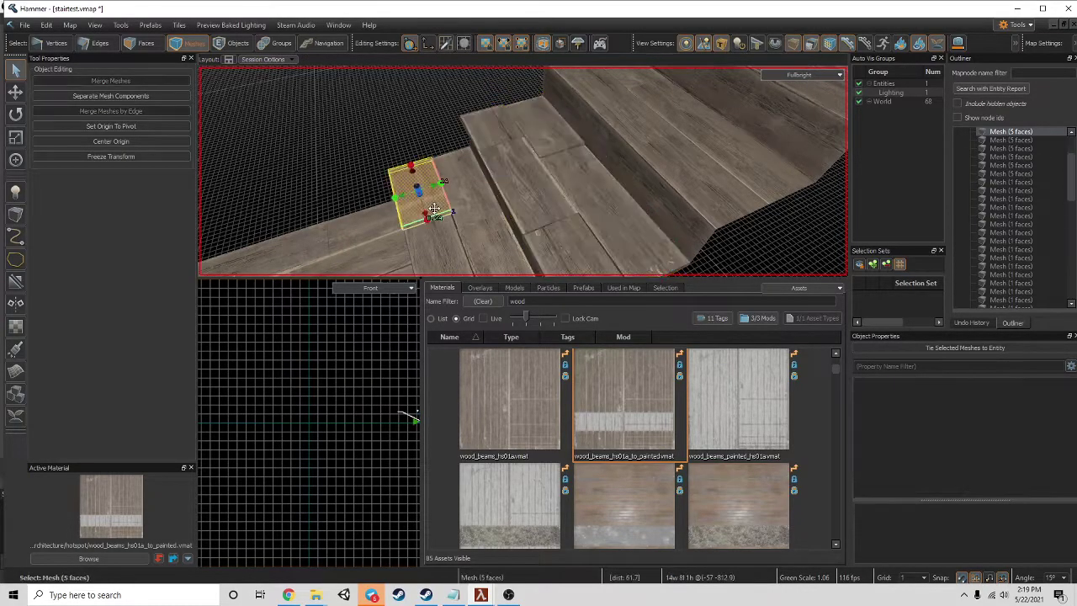
{"action": "key", "text": "z"}
{"action": "key", "text": "w"}
{"action": "key", "text": "s"}
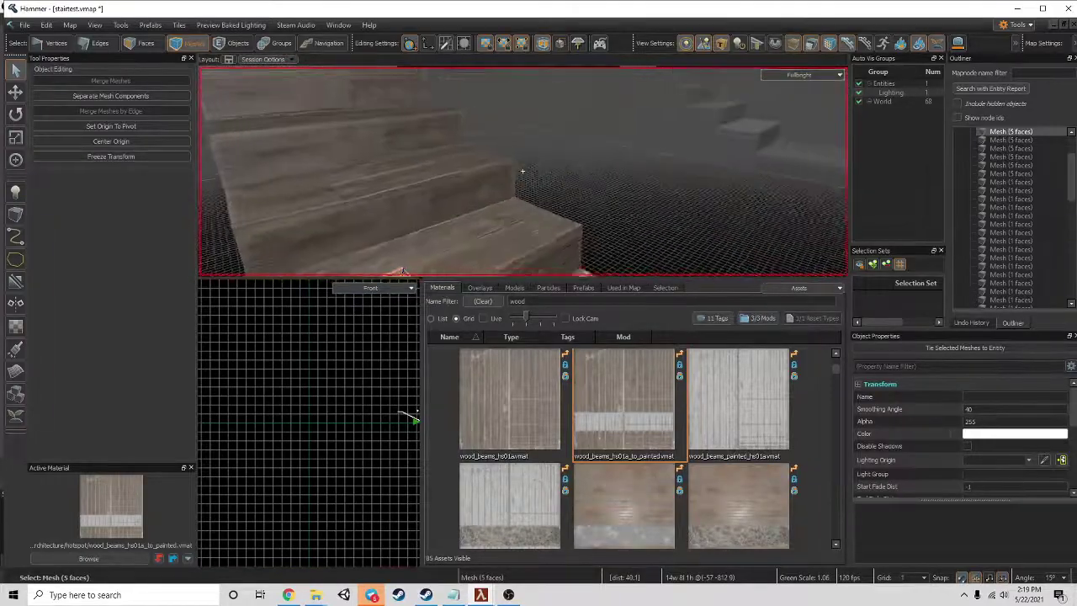
{"action": "key", "text": "w"}
{"action": "key", "text": "s"}
{"action": "right_click_drag", "start_coordinate": [522, 171], "coordinate": [516, 169]}
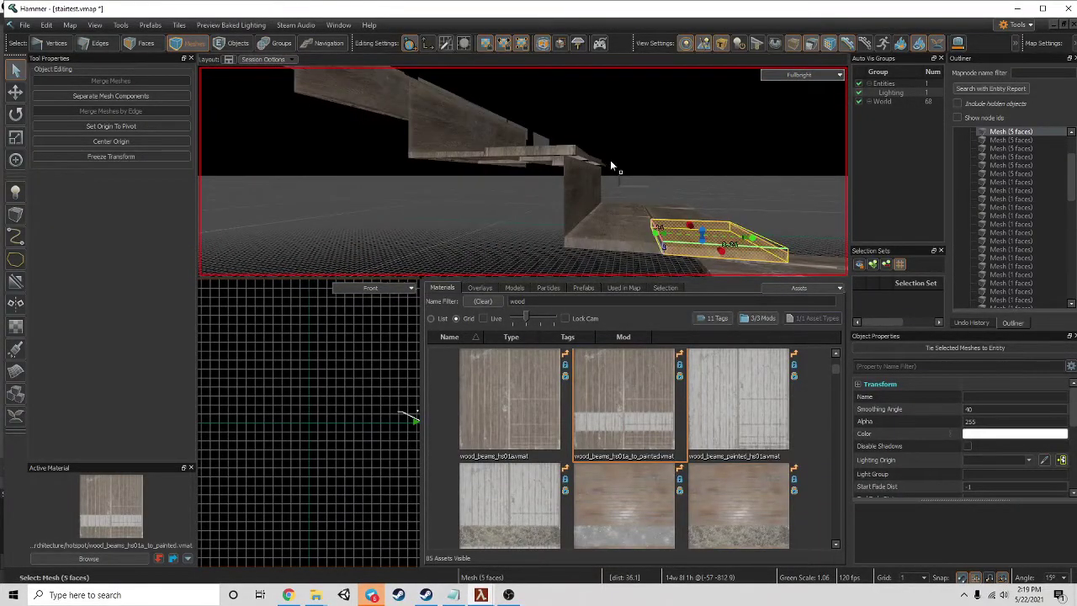
{"action": "key", "text": "ctrl+z"}
{"action": "left_click", "coordinate": [648, 148]}
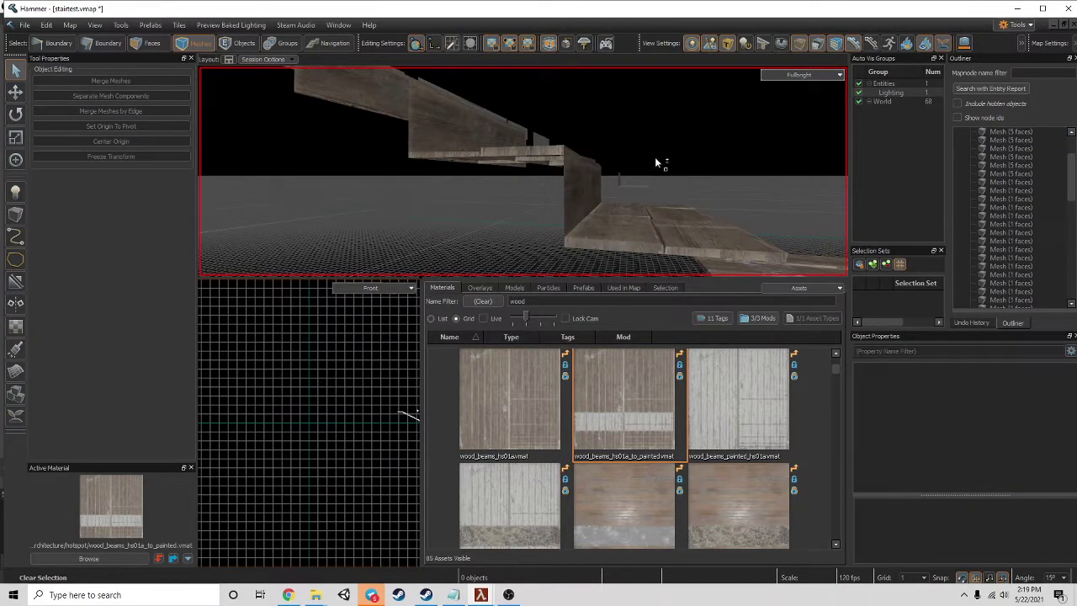
- Select the planks of the second step above the landing, widen them over the front edge to a scale of 1.06 and clear the selection
{"action": "right_click_drag", "start_coordinate": [582, 156], "coordinate": [550, 160]}
{"action": "left_click", "coordinate": [551, 158]}
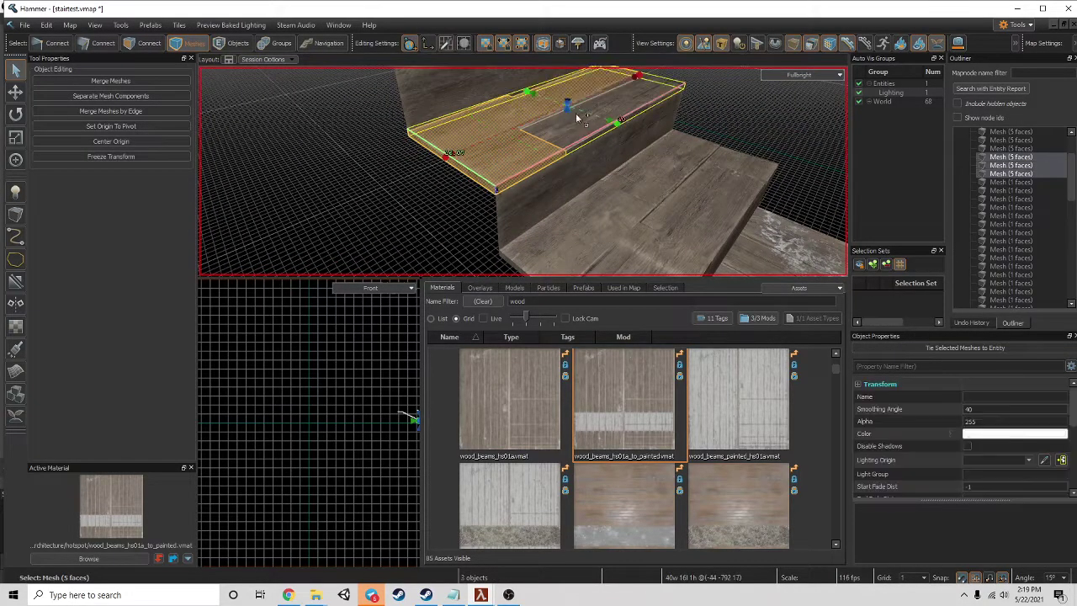
{"action": "left_click_drag", "start_coordinate": [618, 120], "coordinate": [628, 123]}
{"action": "key", "text": "Escape"}
{"action": "right_click_drag", "start_coordinate": [713, 152], "coordinate": [522, 171]}
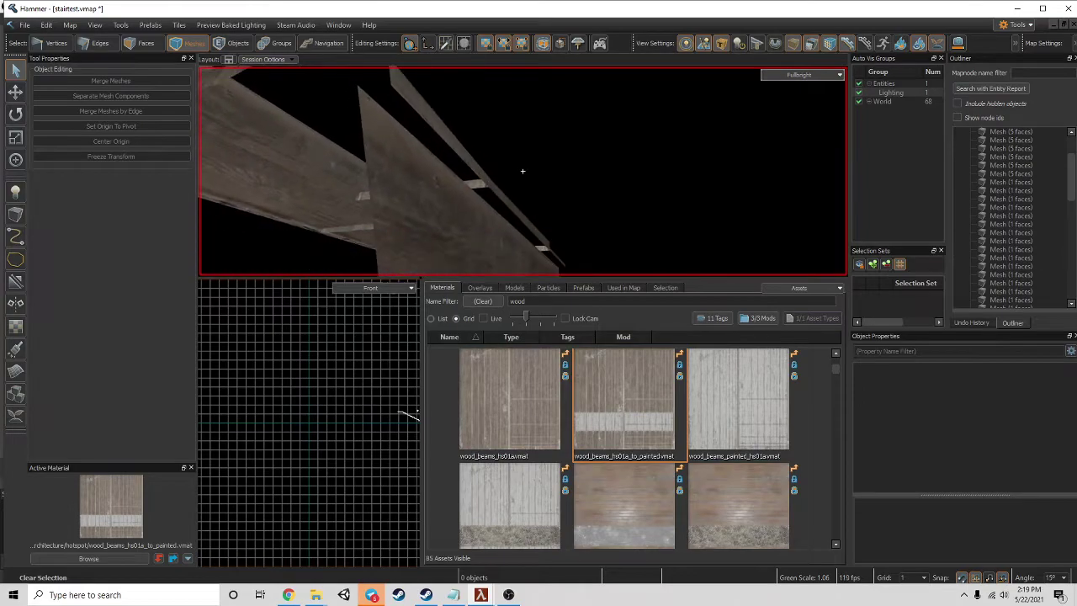
- In edge mode, fill the open undersides of the overhanging planks on the widened step by selecting their bottom border edges
{"action": "left_click", "coordinate": [138, 43]}
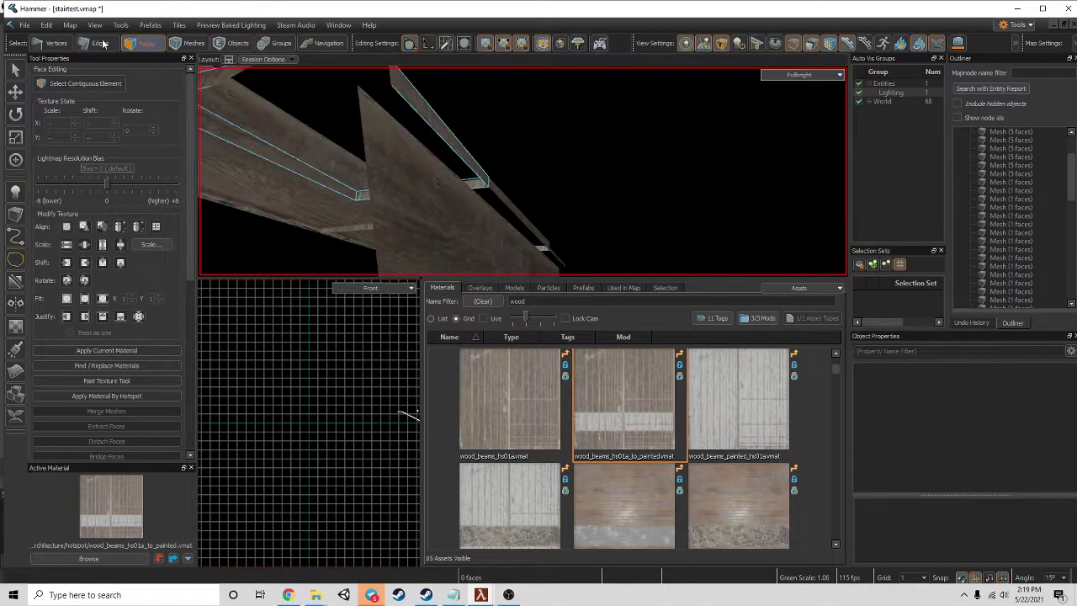
{"action": "key", "text": "2"}
{"action": "left_click", "coordinate": [425, 125]}
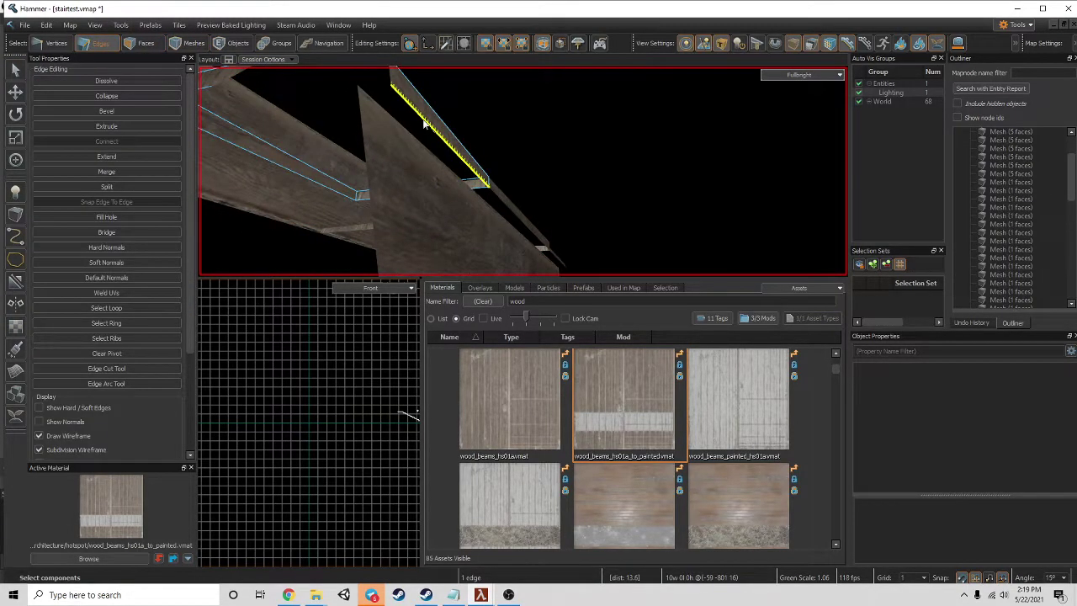
{"action": "key", "text": "p"}
{"action": "right_click_drag", "start_coordinate": [449, 147], "coordinate": [522, 170]}
{"action": "left_click", "coordinate": [388, 184]}
{"action": "left_click", "coordinate": [497, 143]}
{"action": "right_click_drag", "start_coordinate": [458, 199], "coordinate": [521, 171]}
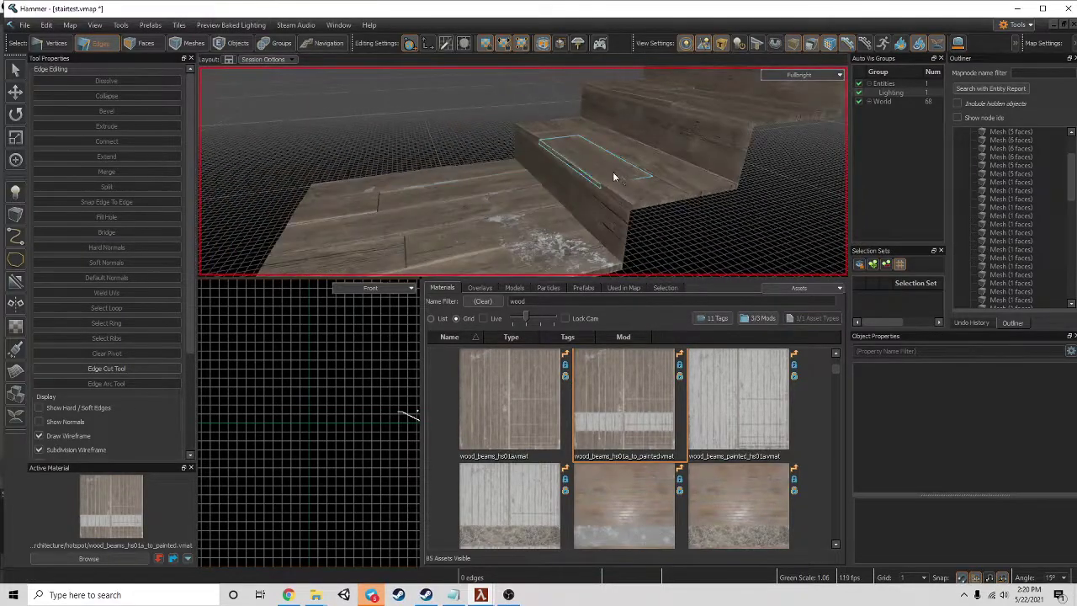
- Return to mesh selection and widen the five planks of the step just above the landing over their front edge to a scale of 1.05
{"action": "left_click", "coordinate": [151, 42]}
{"action": "left_click", "coordinate": [190, 43]}
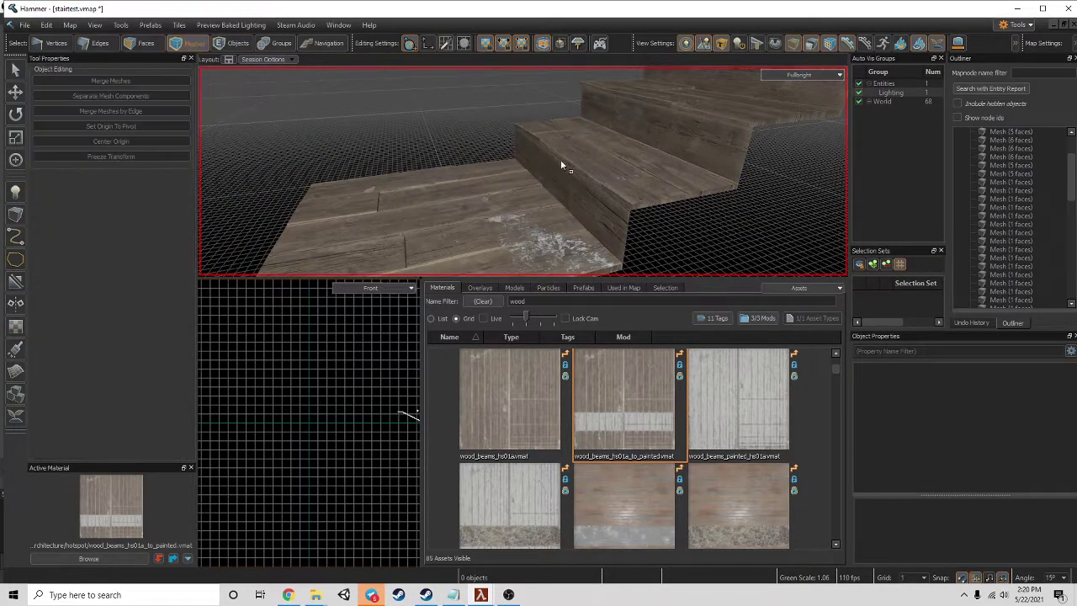
{"action": "left_click", "coordinate": [673, 173]}
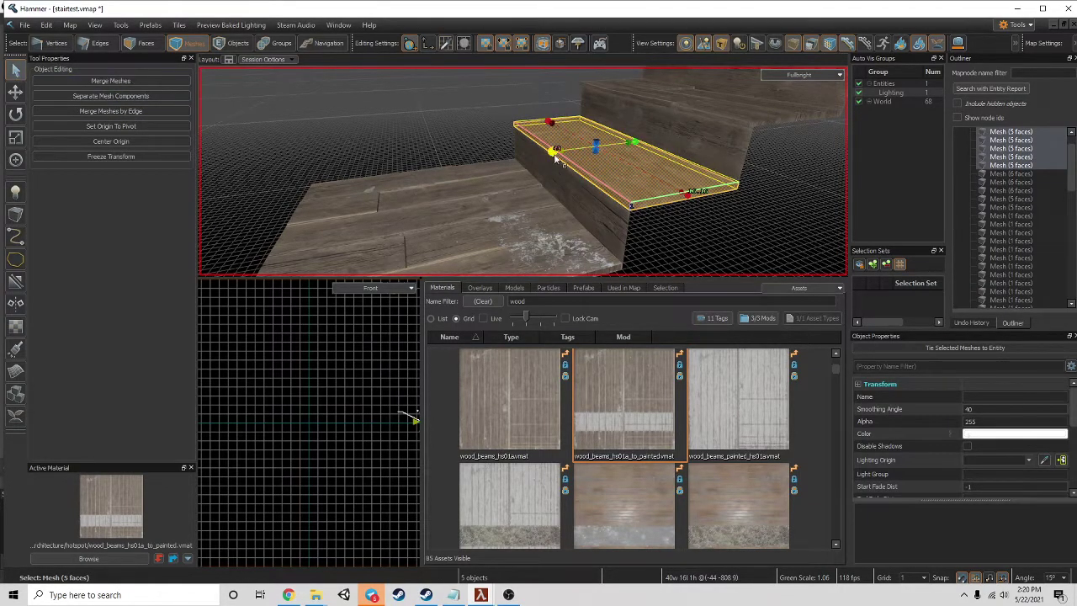
{"action": "left_click", "coordinate": [494, 171]}
- Switch the 3D view to All Lighting and examine the shadows under the overhanging treads from several angles
{"action": "key", "text": "z"}
{"action": "key", "text": "w"}
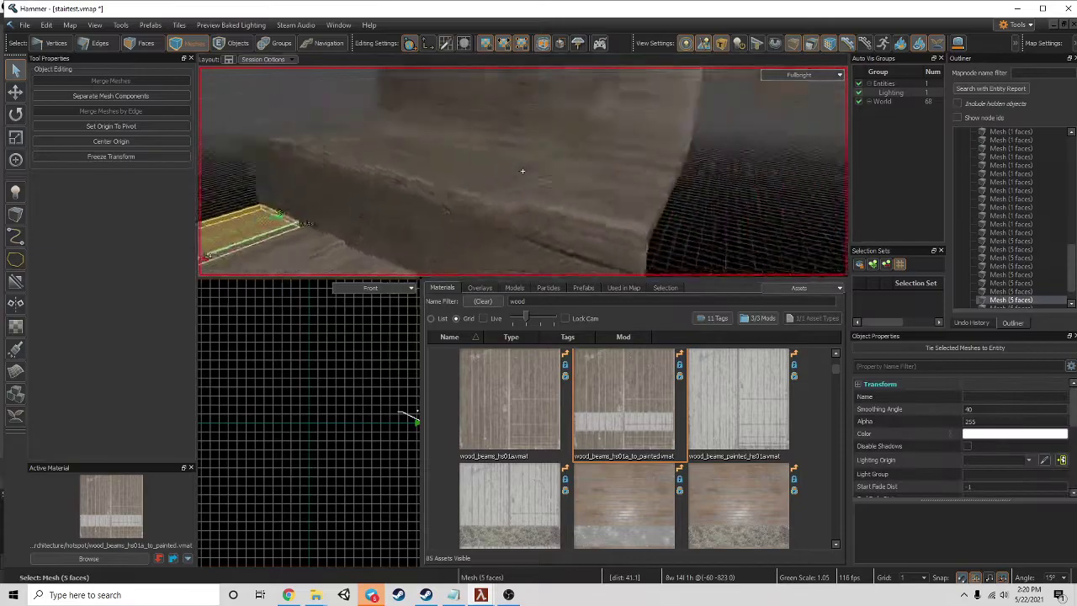
{"action": "key", "text": "z"}
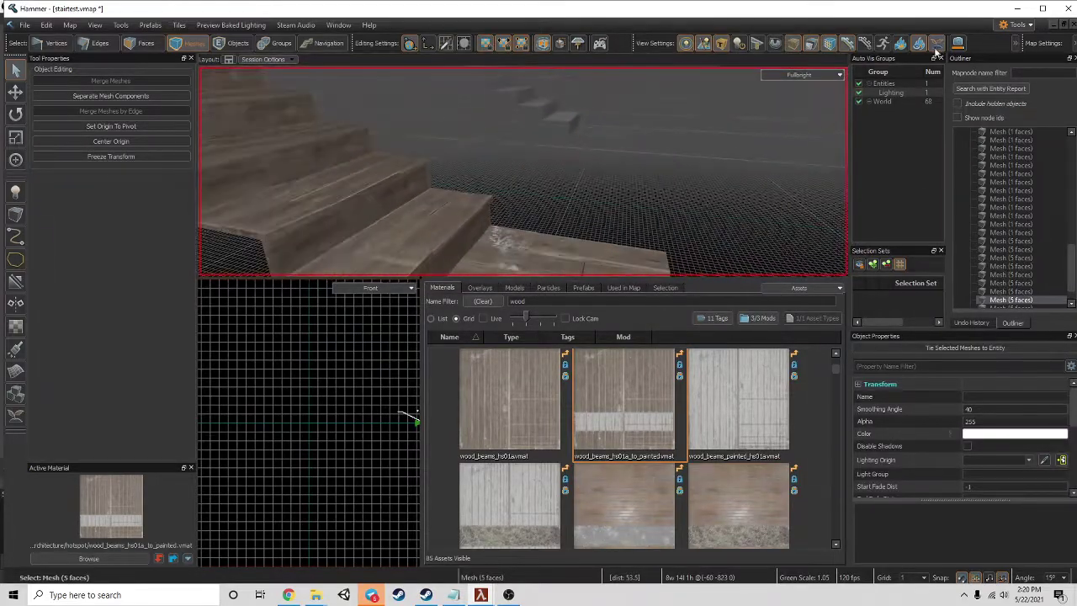
{"action": "left_click", "coordinate": [809, 74]}
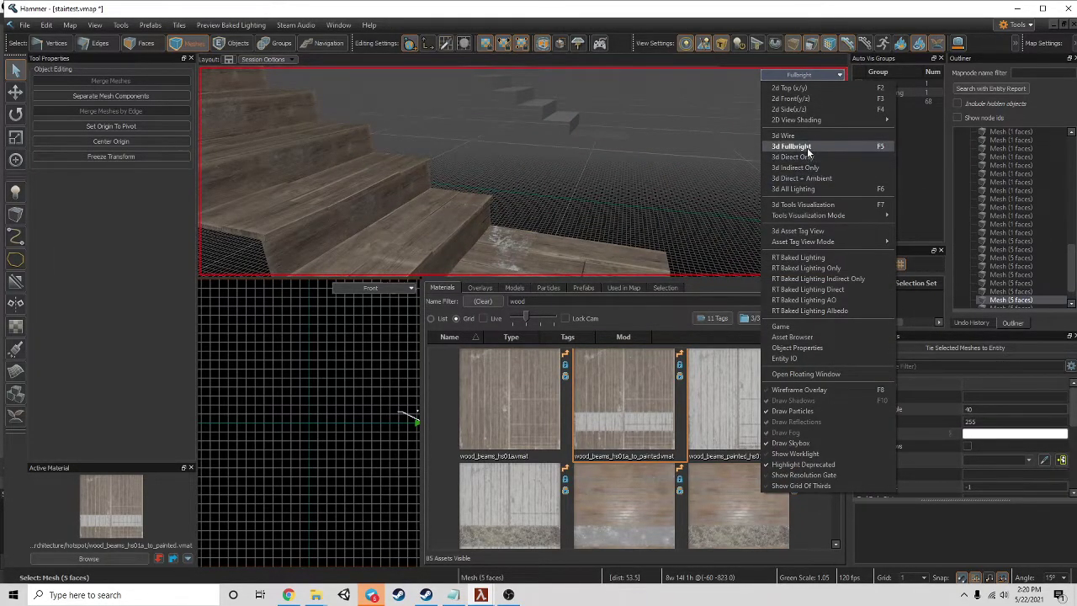
{"action": "left_click", "coordinate": [793, 189]}
{"action": "key", "text": "z"}
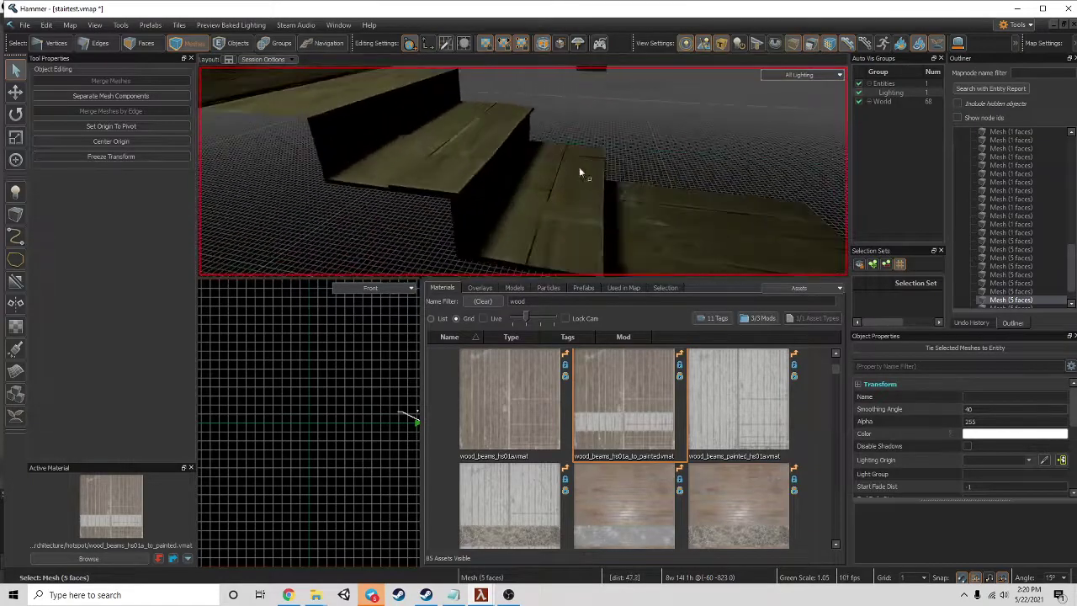
{"action": "key", "text": "z"}
{"action": "key", "text": "s"}
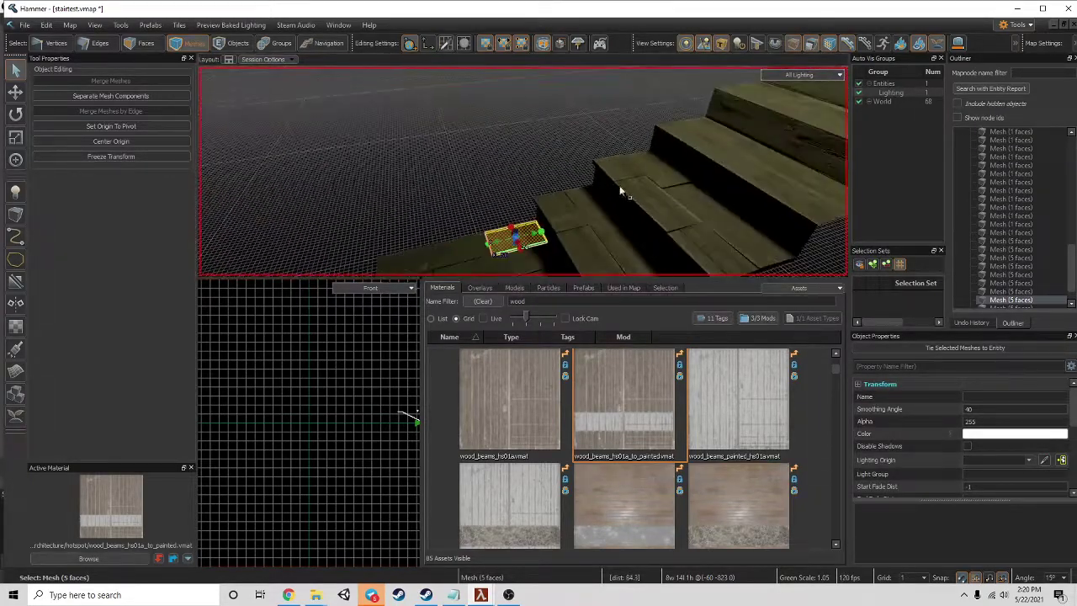
{"action": "key", "text": "z"}
{"action": "key", "text": "w"}
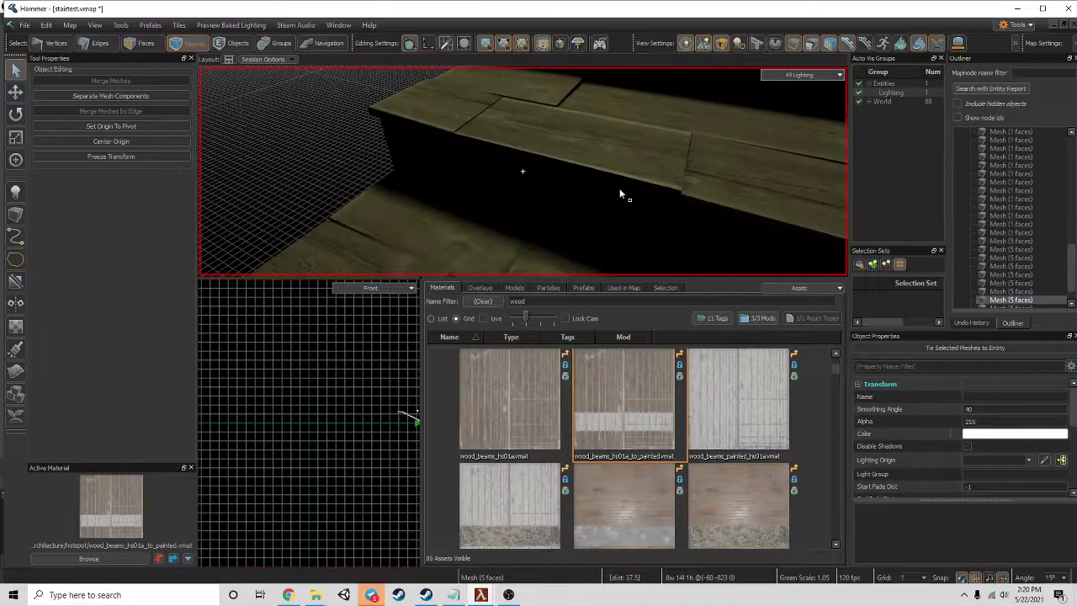
- Set the Paint tool to paint on Everything and blend the Channel 1 painted-wood layer over the lower treads with radius 10 and strength 0.41
{"action": "left_click", "coordinate": [20, 348]}
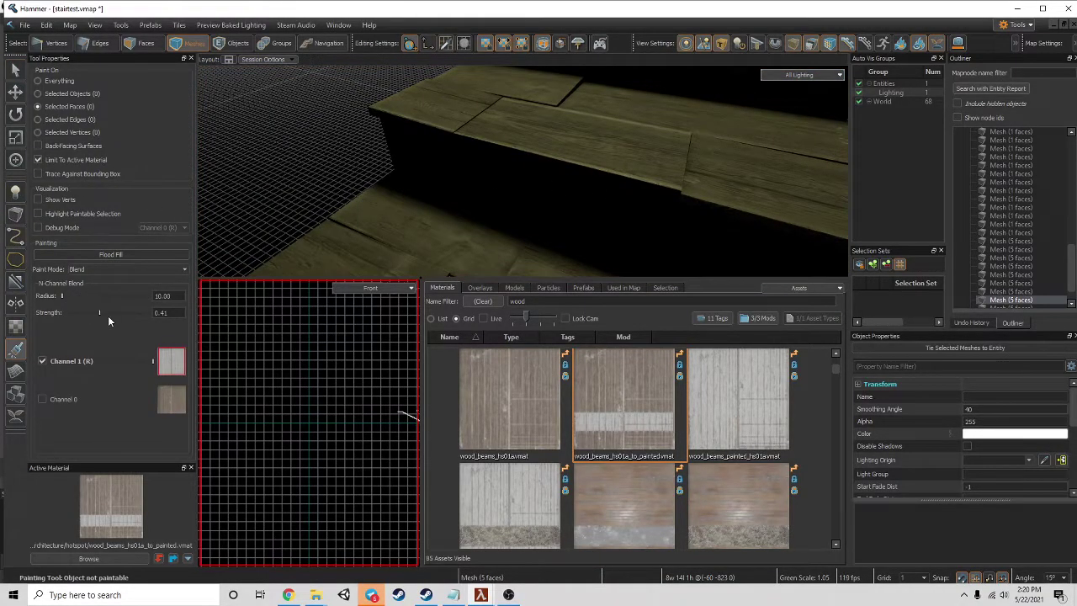
{"action": "left_click", "coordinate": [47, 79]}
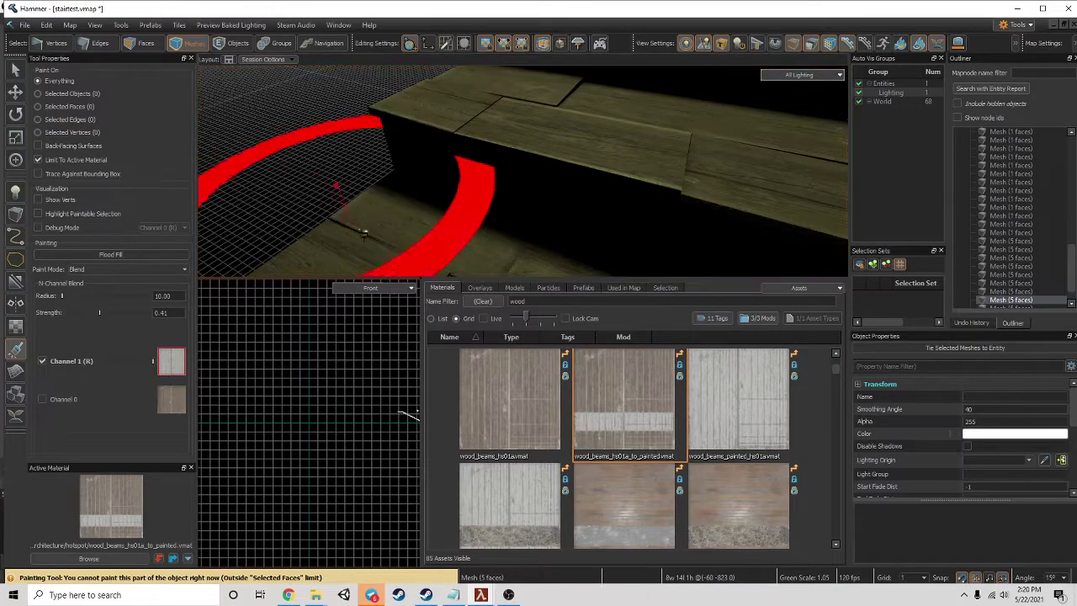
{"action": "right_click_drag", "start_coordinate": [522, 167], "coordinate": [512, 164]}
{"action": "mouse_move", "coordinate": [468, 220]}
{"action": "left_mouse_down"}
{"action": "mouse_move", "coordinate": [627, 239]}
{"action": "mouse_move", "coordinate": [575, 212]}
{"action": "left_mouse_up"}
{"action": "right_click_drag", "start_coordinate": [574, 212], "coordinate": [587, 173]}
{"action": "mouse_move", "coordinate": [588, 173]}
{"action": "left_mouse_down"}
{"action": "mouse_move", "coordinate": [485, 164]}
{"action": "mouse_move", "coordinate": [533, 178]}
{"action": "left_mouse_up"}
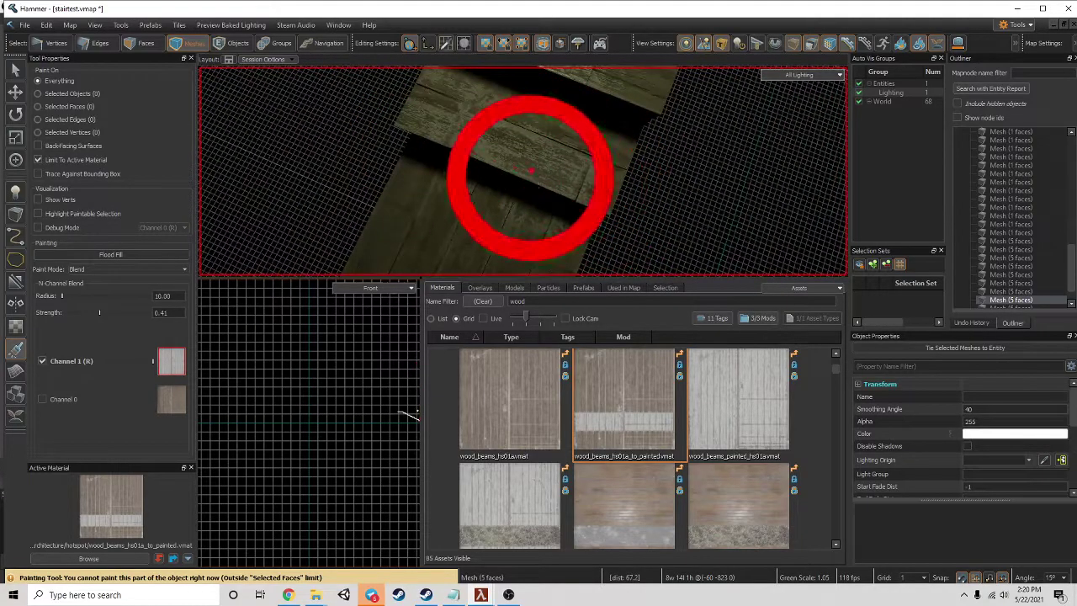
{"action": "right_click_drag", "start_coordinate": [534, 179], "coordinate": [534, 180]}
{"action": "mouse_move", "coordinate": [534, 180]}
{"action": "left_mouse_down"}
{"action": "mouse_move", "coordinate": [642, 162]}
{"action": "mouse_move", "coordinate": [512, 162]}
{"action": "mouse_move", "coordinate": [735, 252]}
{"action": "mouse_move", "coordinate": [624, 99]}
{"action": "mouse_move", "coordinate": [731, 204]}
{"action": "left_mouse_up"}
{"action": "left_click_drag", "start_coordinate": [583, 219], "coordinate": [599, 252]}
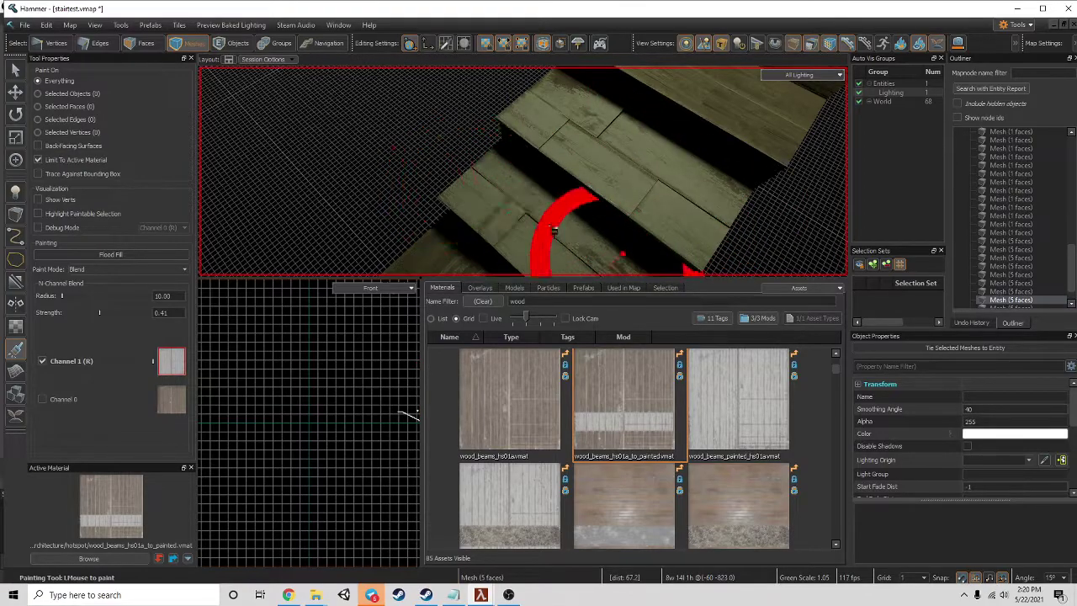
- Cover the remaining bare areas of the two lower treads with the Channel 1 paint layer
{"action": "right_click_drag", "start_coordinate": [599, 253], "coordinate": [573, 202]}
{"action": "mouse_move", "coordinate": [573, 202]}
{"action": "left_mouse_down"}
{"action": "mouse_move", "coordinate": [468, 89]}
{"action": "mouse_move", "coordinate": [431, 207]}
{"action": "left_mouse_up"}
{"action": "right_click_drag", "start_coordinate": [431, 207], "coordinate": [581, 254]}
{"action": "left_click_drag", "start_coordinate": [581, 255], "coordinate": [536, 213]}
{"action": "right_click_drag", "start_coordinate": [536, 212], "coordinate": [505, 202]}
{"action": "mouse_move", "coordinate": [505, 202]}
{"action": "left_mouse_down"}
{"action": "mouse_move", "coordinate": [378, 215]}
{"action": "mouse_move", "coordinate": [342, 237]}
{"action": "left_mouse_up"}
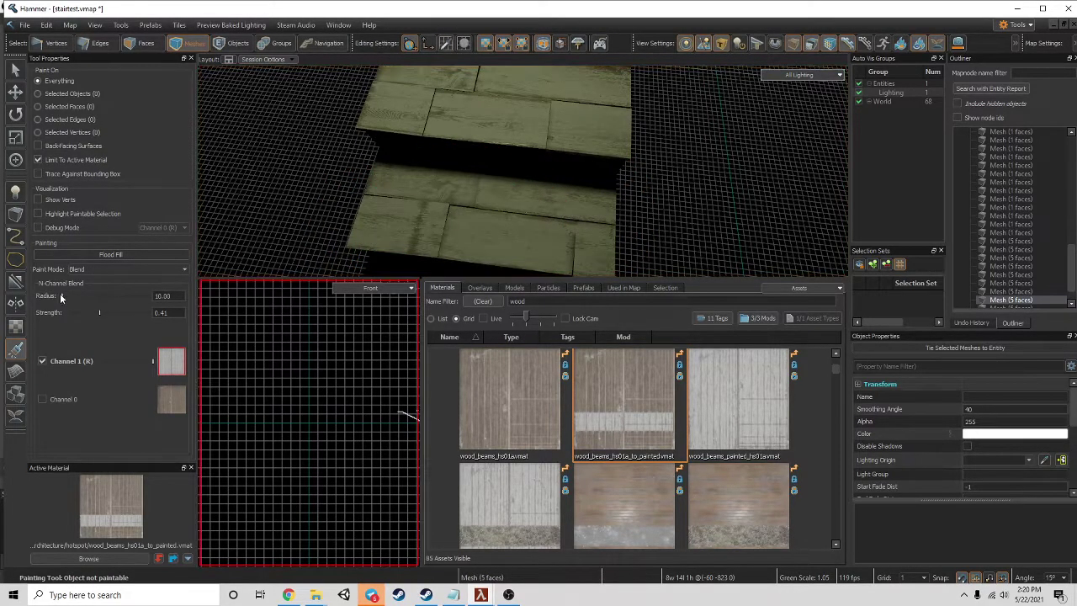
- Set the brush radius to 5 and wear away patches of paint on the two lower treads to expose bare wood
{"action": "type", "text": "5"}
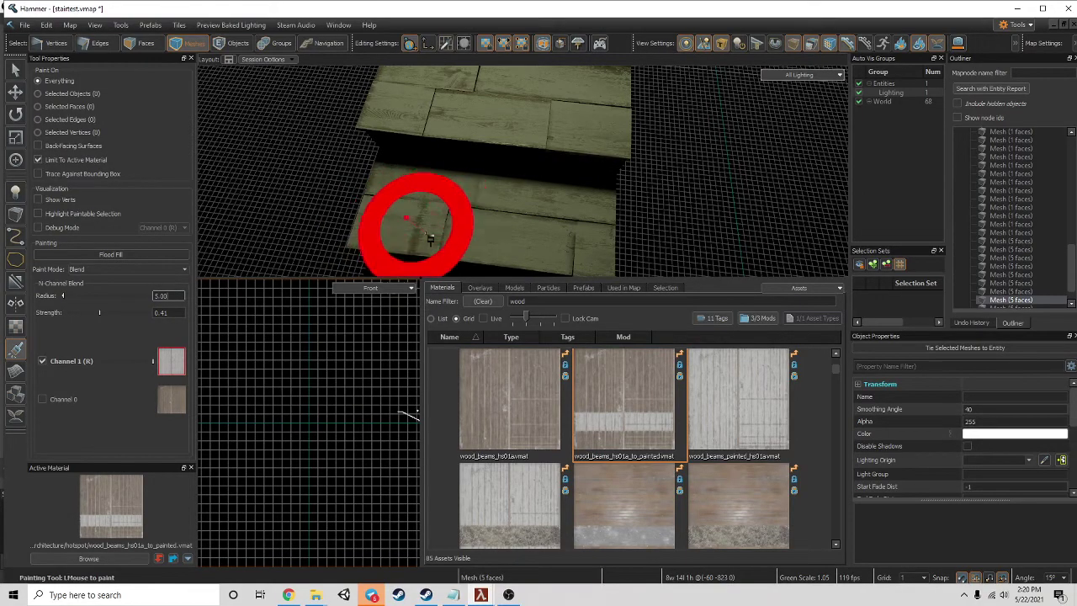
{"action": "left_click_drag", "start_coordinate": [427, 236], "coordinate": [420, 236], "text": "ctrl"}
{"action": "left_click_drag", "start_coordinate": [458, 202], "coordinate": [547, 197]}
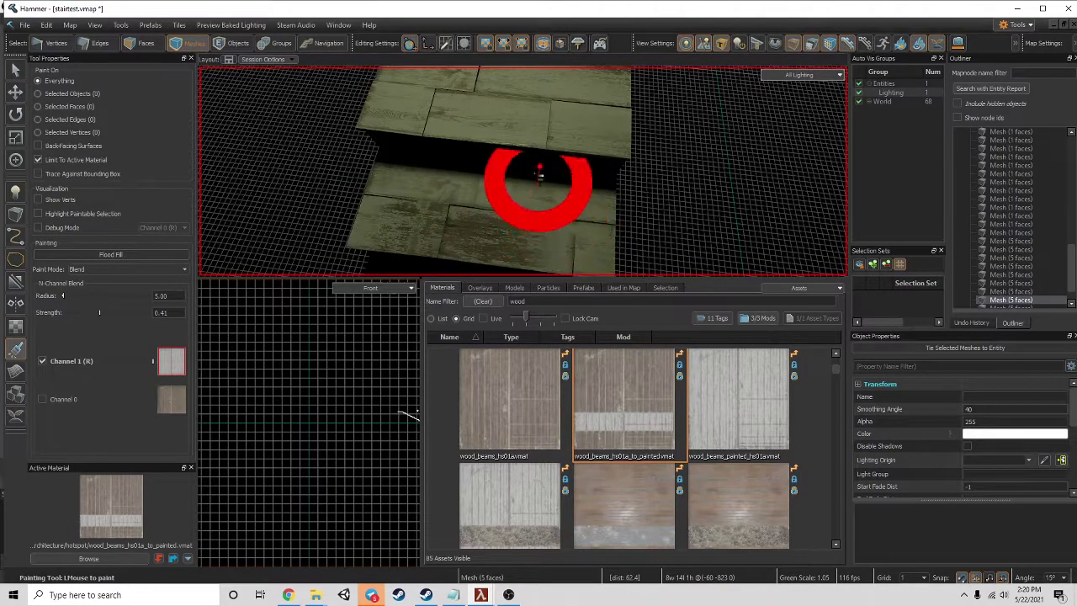
{"action": "mouse_move", "coordinate": [547, 116]}
{"action": "right_mouse_down"}
{"action": "mouse_move", "coordinate": [524, 171]}
{"action": "mouse_move", "coordinate": [564, 160]}
{"action": "mouse_move", "coordinate": [505, 170]}
{"action": "right_mouse_up"}
{"action": "left_click_drag", "start_coordinate": [428, 141], "coordinate": [441, 152]}
{"action": "left_click_drag", "start_coordinate": [621, 192], "coordinate": [601, 227]}
{"action": "left_click_drag", "start_coordinate": [411, 166], "coordinate": [446, 167]}
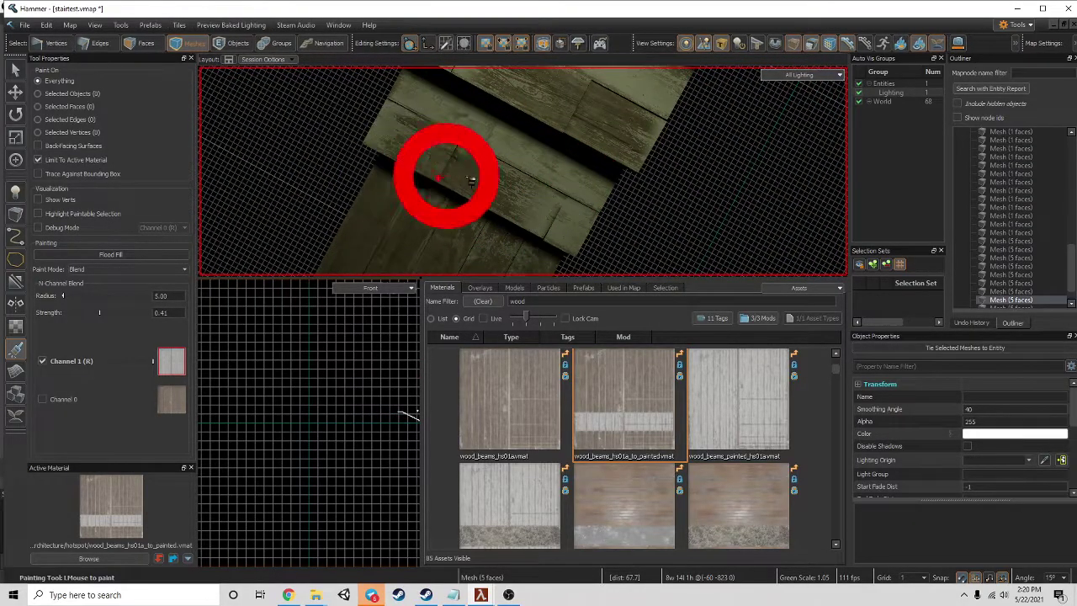
- Refine the paint wear on the two lower treads, repainting some areas and erasing paint along the walked planks
{"action": "left_click_drag", "start_coordinate": [581, 110], "coordinate": [581, 105]}
{"action": "mouse_move", "coordinate": [610, 157]}
{"action": "right_mouse_down"}
{"action": "mouse_move", "coordinate": [524, 170]}
{"action": "mouse_move", "coordinate": [637, 160]}
{"action": "mouse_move", "coordinate": [626, 180]}
{"action": "right_mouse_up"}
{"action": "left_click_drag", "start_coordinate": [627, 180], "coordinate": [581, 204]}
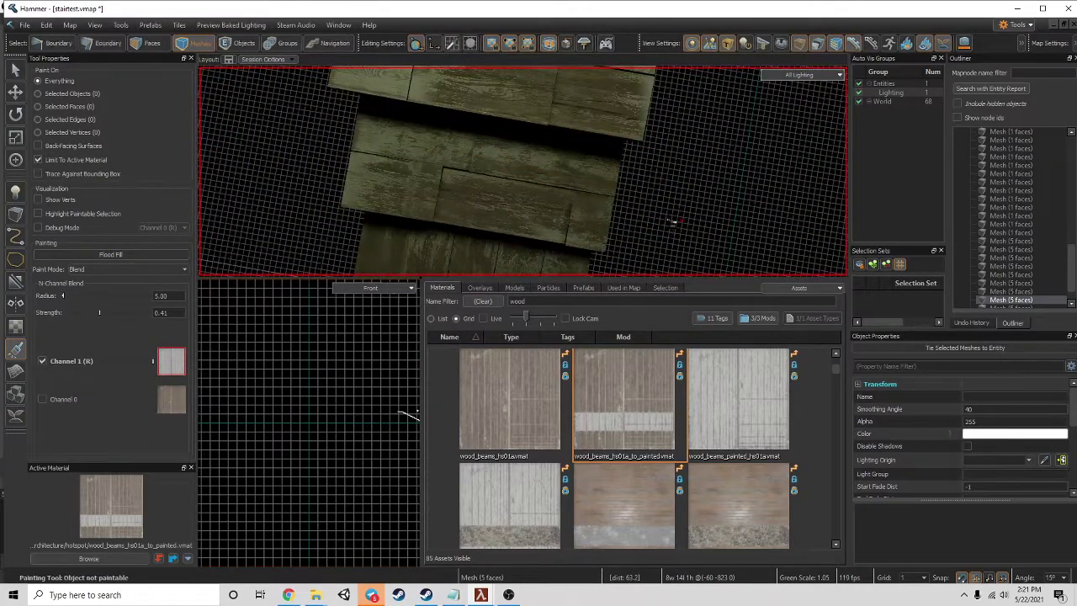
{"action": "left_click_drag", "start_coordinate": [530, 221], "coordinate": [465, 207]}
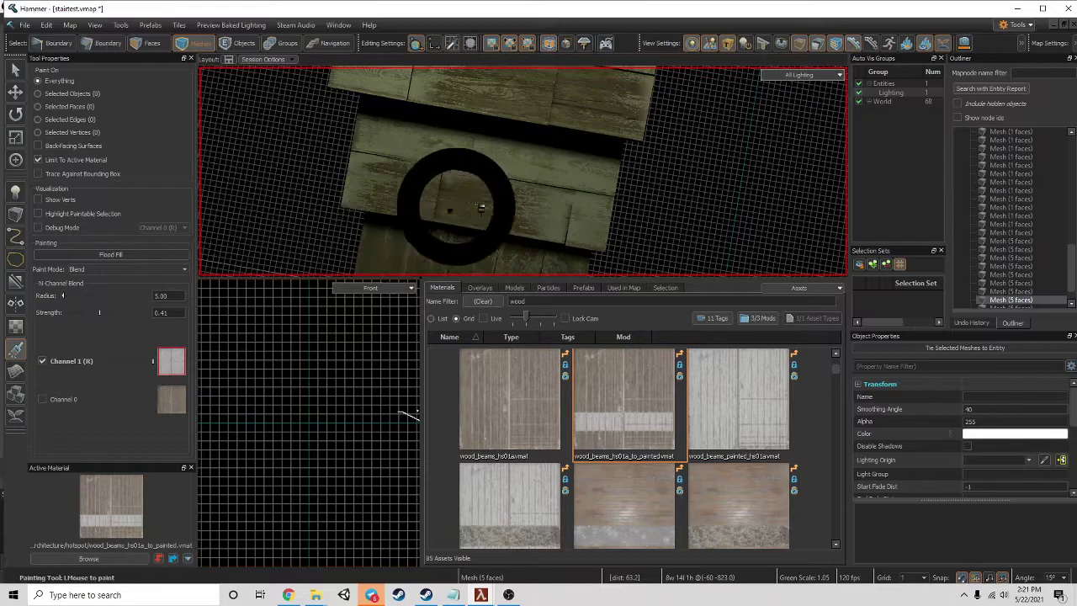
{"action": "right_click_drag", "start_coordinate": [544, 212], "coordinate": [536, 222]}
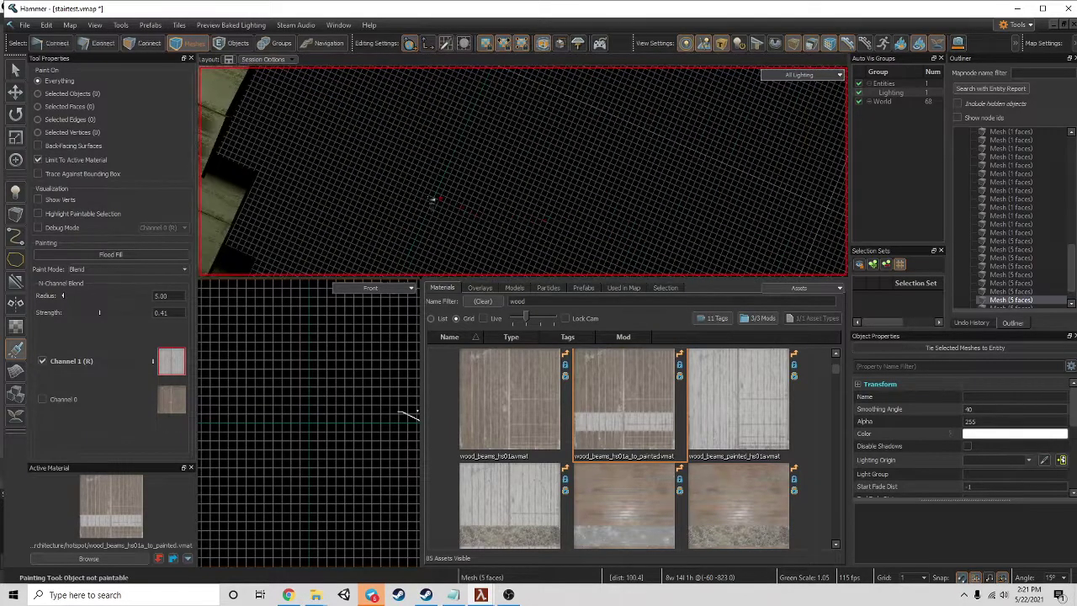
{"action": "right_click_drag", "start_coordinate": [472, 199], "coordinate": [390, 196]}
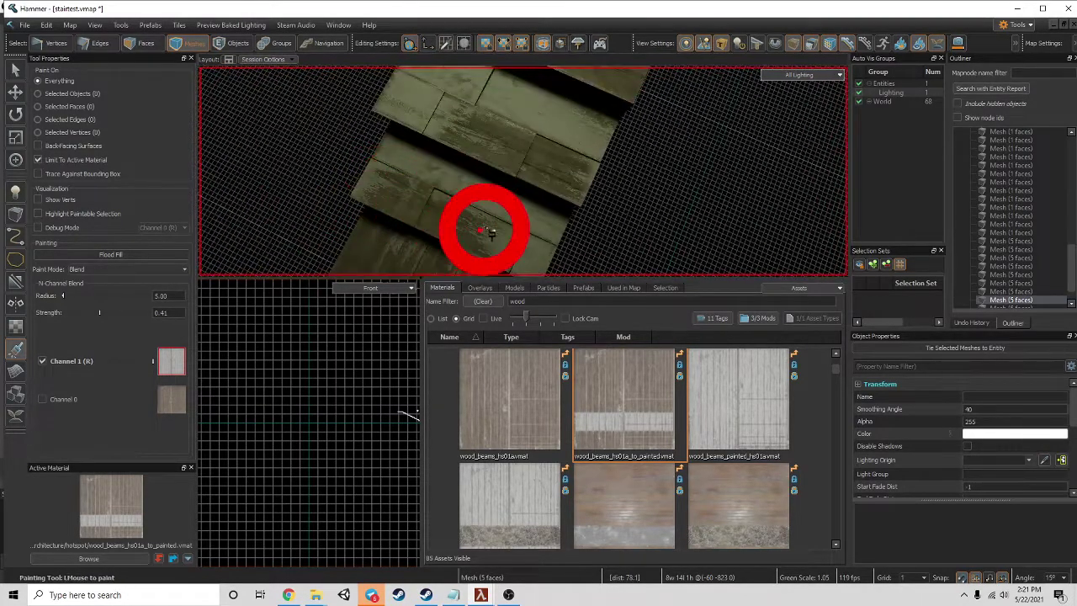
{"action": "mouse_move", "coordinate": [513, 123]}
{"action": "left_mouse_down", "text": "ctrl"}
{"action": "mouse_move", "coordinate": [430, 113]}
{"action": "mouse_move", "coordinate": [508, 123]}
{"action": "mouse_move", "coordinate": [536, 160]}
{"action": "left_mouse_up", "text": "ctrl"}
{"action": "mouse_move", "coordinate": [540, 166]}
{"action": "right_mouse_down"}
{"action": "mouse_move", "coordinate": [630, 192]}
{"action": "mouse_move", "coordinate": [615, 236]}
{"action": "mouse_move", "coordinate": [633, 150]}
{"action": "mouse_move", "coordinate": [585, 169]}
{"action": "right_mouse_up"}
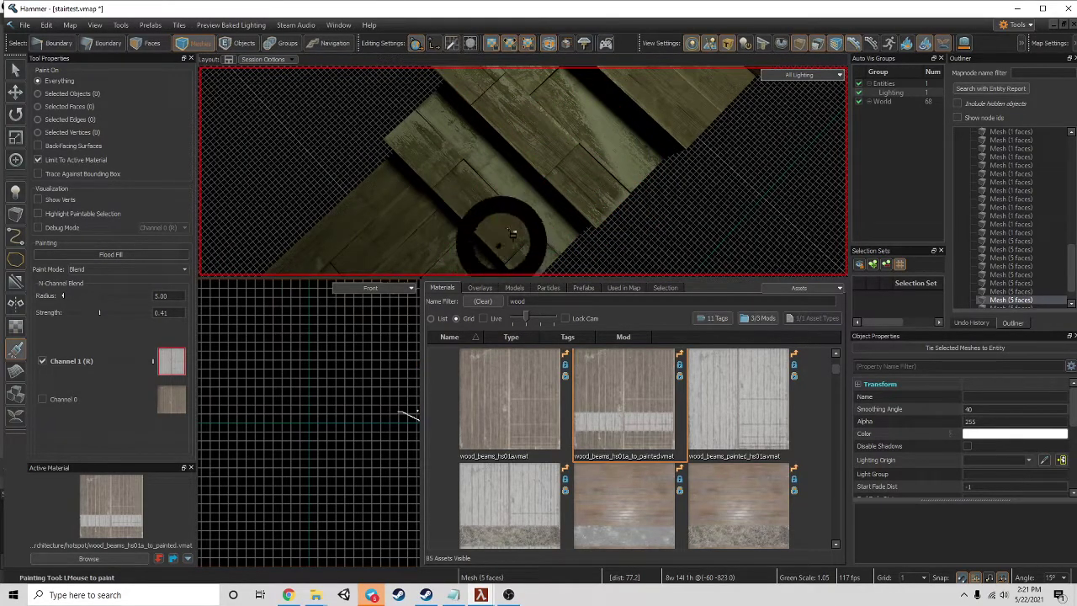
- Select the separate 21-face stair mesh, set the grid to 16 and move it 152 units sideways onto the plank staircase
{"action": "right_click_drag", "start_coordinate": [489, 112], "coordinate": [619, 201]}
{"action": "key", "text": "5"}
{"action": "left_click", "coordinate": [655, 158]}
{"action": "scroll", "coordinate": [679, 136], "scroll_direction": "down", "scroll_amount": 1}
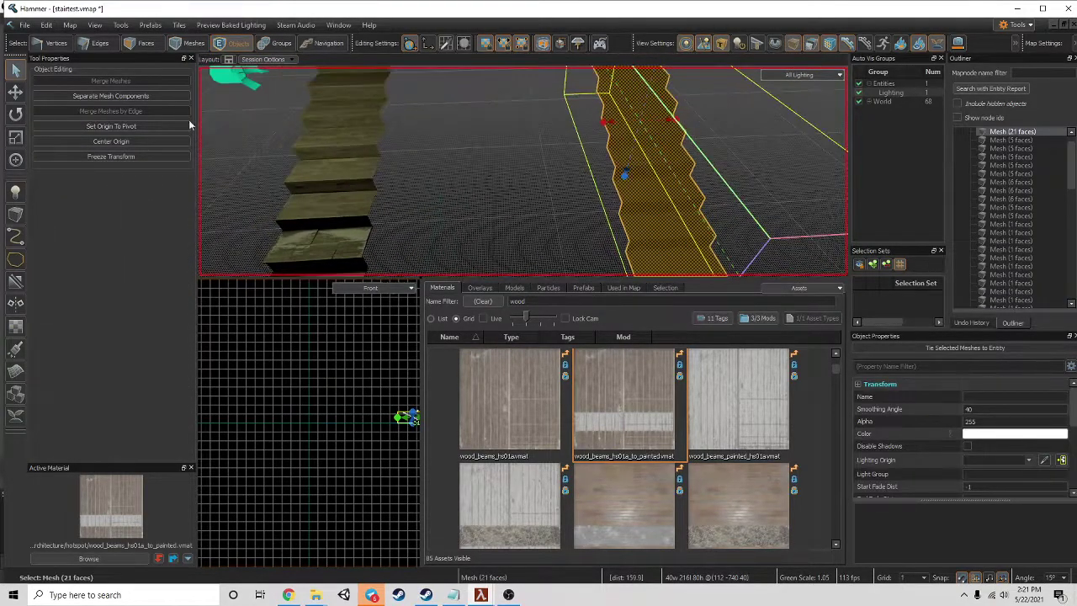
{"action": "scroll", "coordinate": [676, 199], "scroll_direction": "up", "scroll_amount": 3}
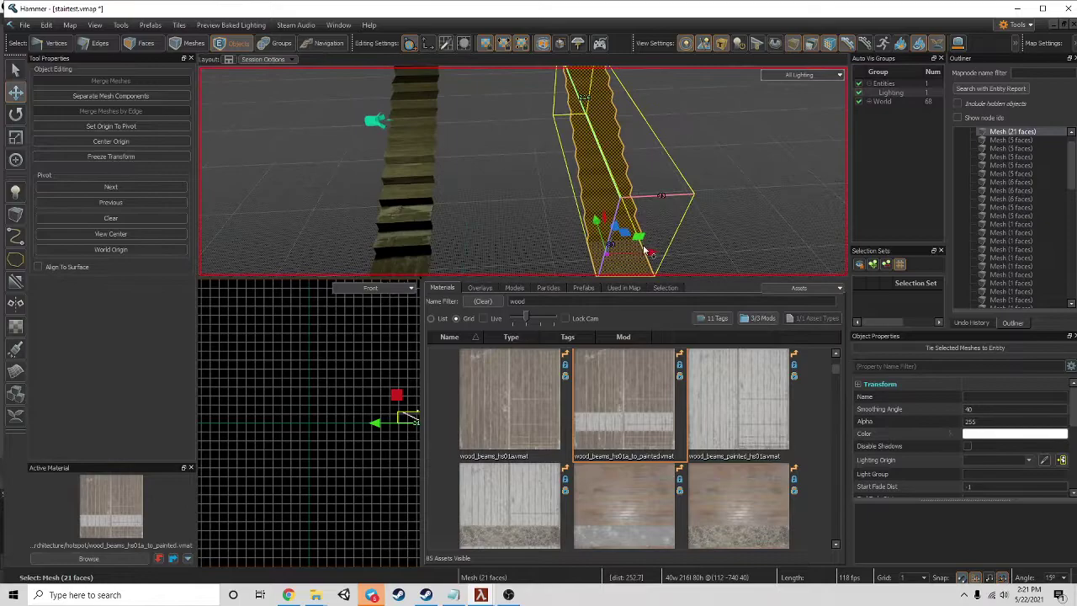
{"action": "left_click_drag", "start_coordinate": [655, 261], "coordinate": [392, 267]}
{"action": "key", "text": "ctrl+z"}
{"action": "left_click", "coordinate": [916, 551]}
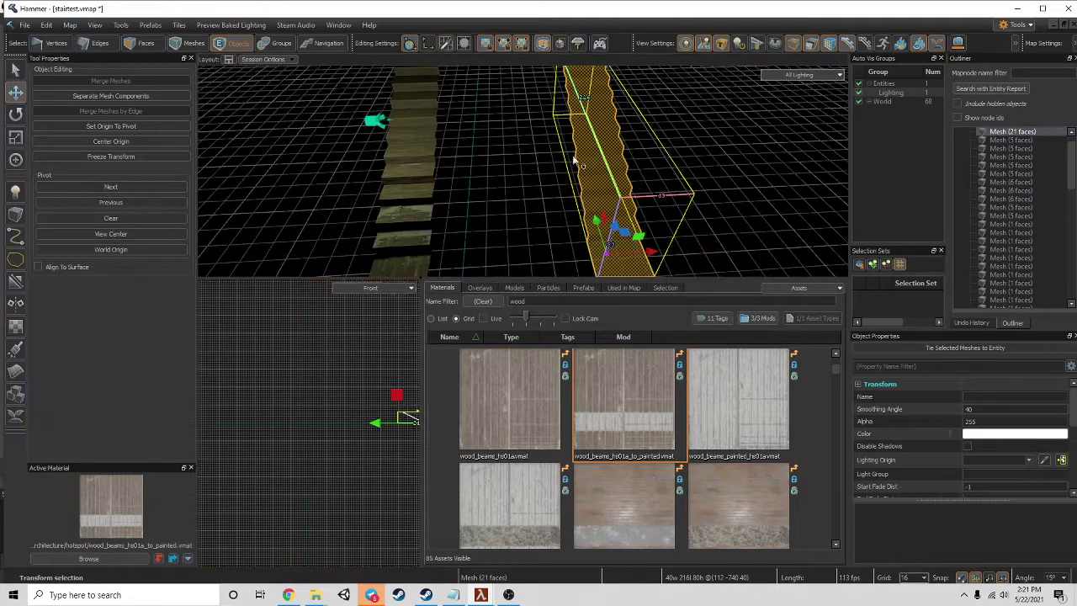
{"action": "left_click_drag", "start_coordinate": [650, 253], "coordinate": [399, 266]}
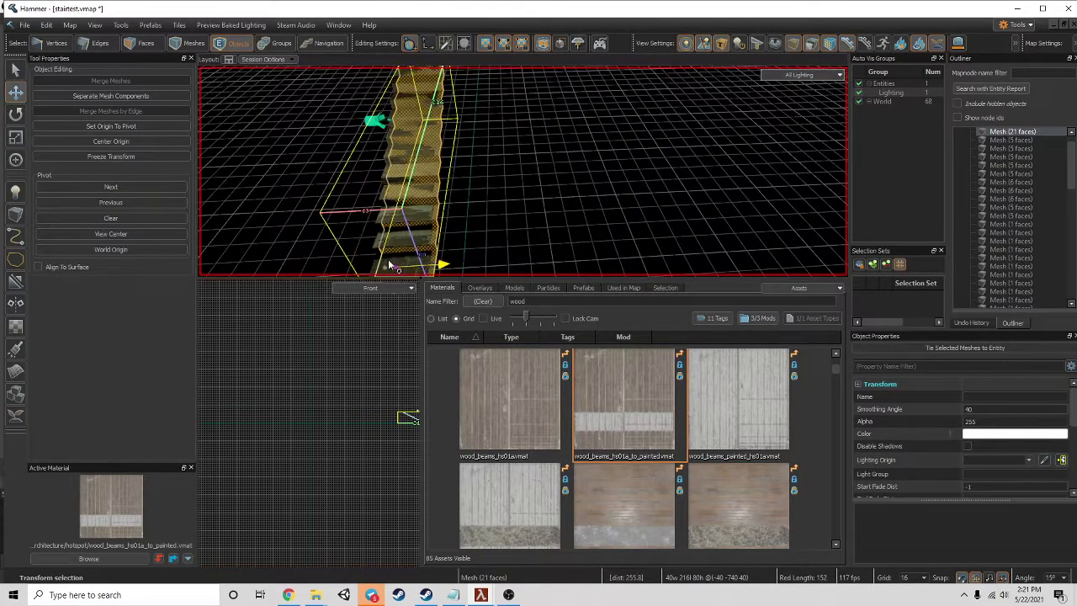
- Set the grid to 2, shift the stair mesh 4 more units to align with the plank staircase and check the overlap along the steps
{"action": "right_click_drag", "start_coordinate": [601, 253], "coordinate": [644, 226]}
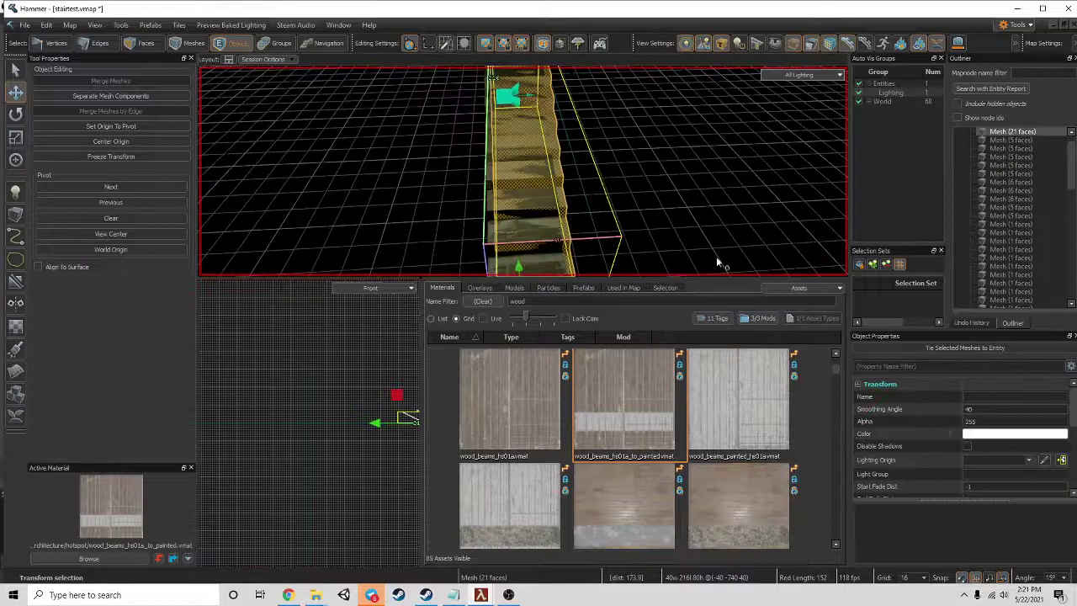
{"action": "left_click", "coordinate": [921, 576]}
{"action": "left_click", "coordinate": [905, 525]}
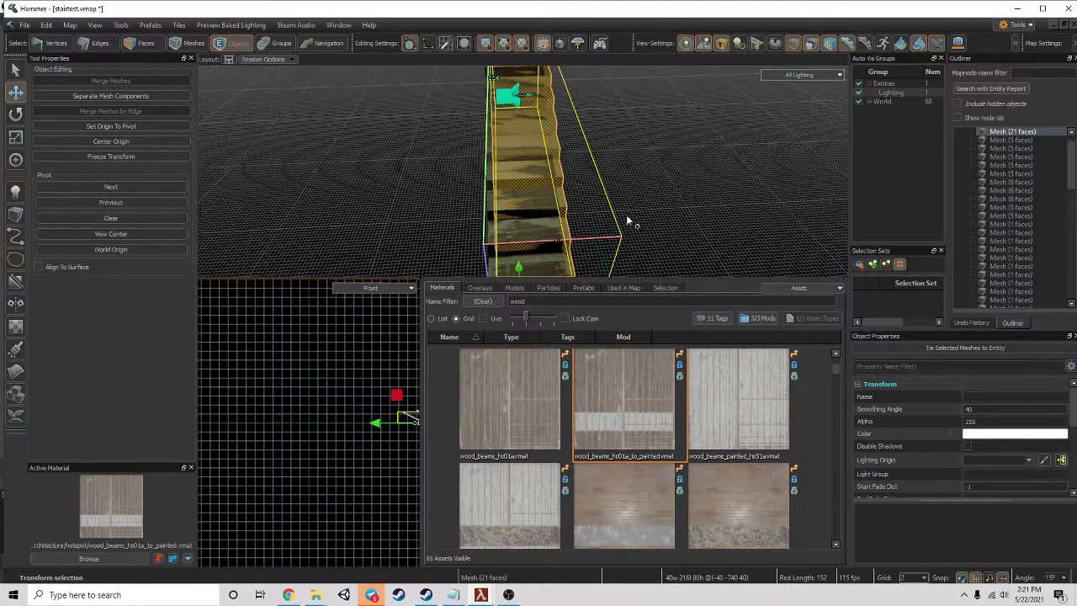
{"action": "middle_click_drag", "start_coordinate": [627, 216], "coordinate": [604, 235]}
{"action": "left_click_drag", "start_coordinate": [583, 261], "coordinate": [529, 264]}
{"action": "right_click_drag", "start_coordinate": [673, 194], "coordinate": [539, 193]}
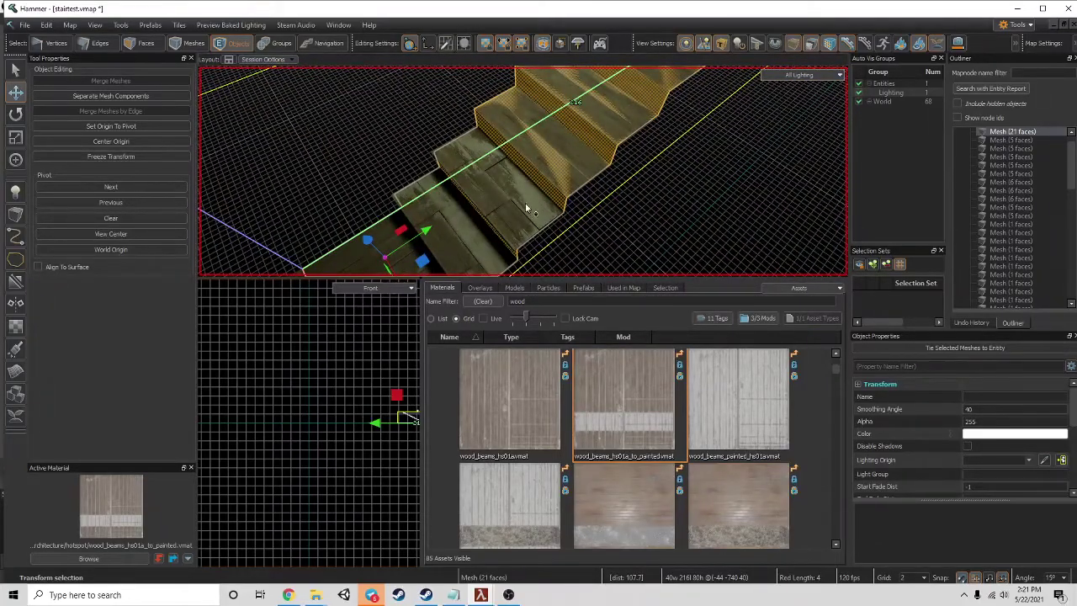
{"action": "right_click_drag", "start_coordinate": [475, 207], "coordinate": [746, 155]}
{"action": "right_click_drag", "start_coordinate": [634, 156], "coordinate": [593, 173]}
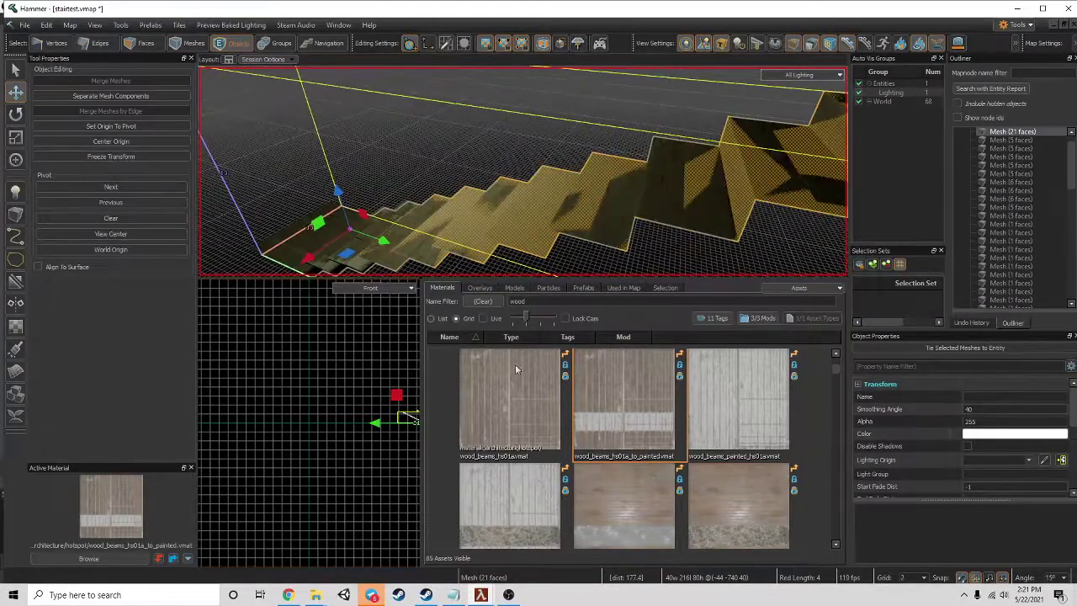
- Filter the materials for nodraw, pick toolsnodraw and apply it to all 21 faces of the aligned simple stair mesh
{"action": "left_click", "coordinate": [439, 290]}
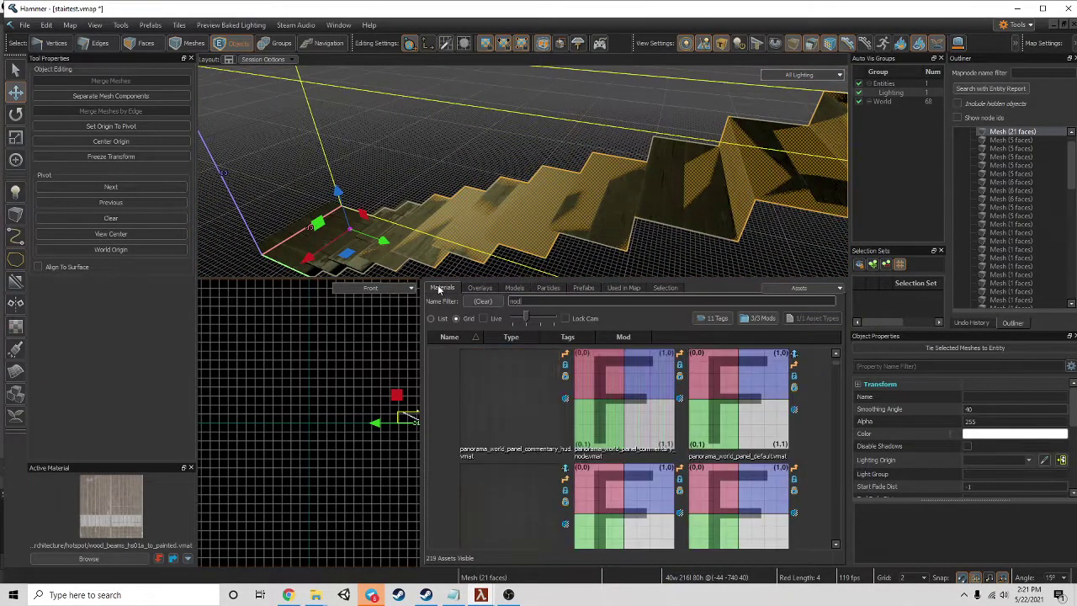
{"action": "left_click", "coordinate": [508, 368]}
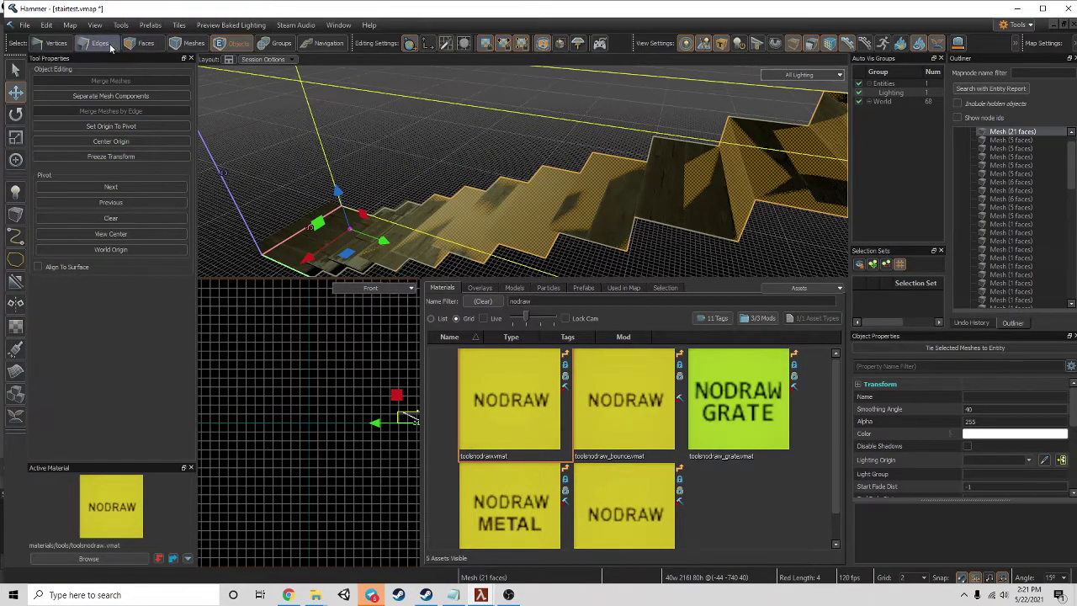
{"action": "left_click", "coordinate": [143, 43]}
{"action": "right_click_drag", "start_coordinate": [567, 204], "coordinate": [543, 209]}
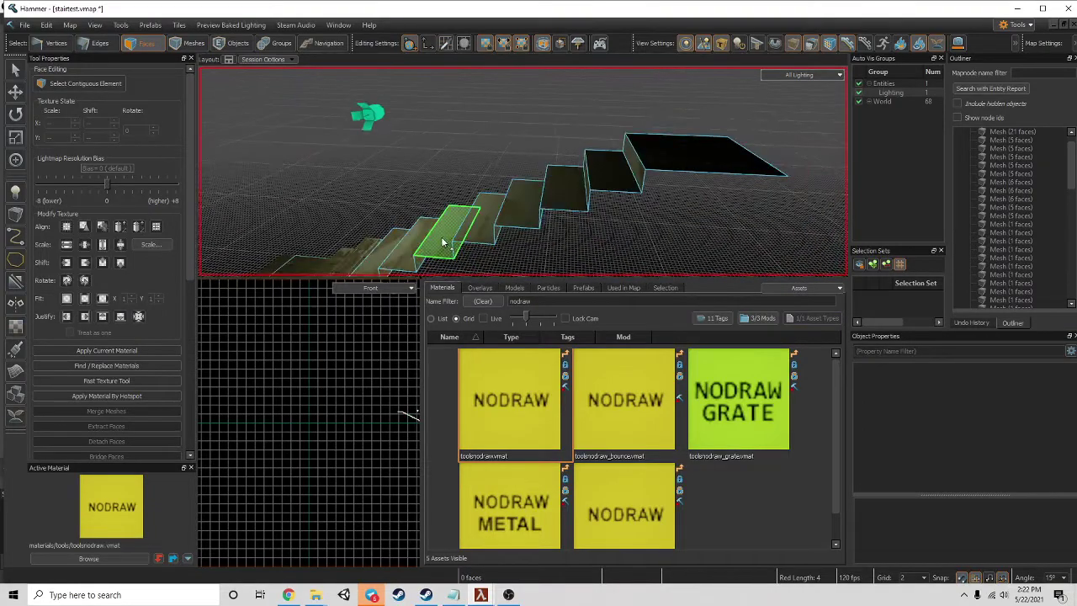
{"action": "double_click", "coordinate": [442, 242]}
{"action": "key", "text": "h"}
{"action": "key", "text": "ctrl+z"}
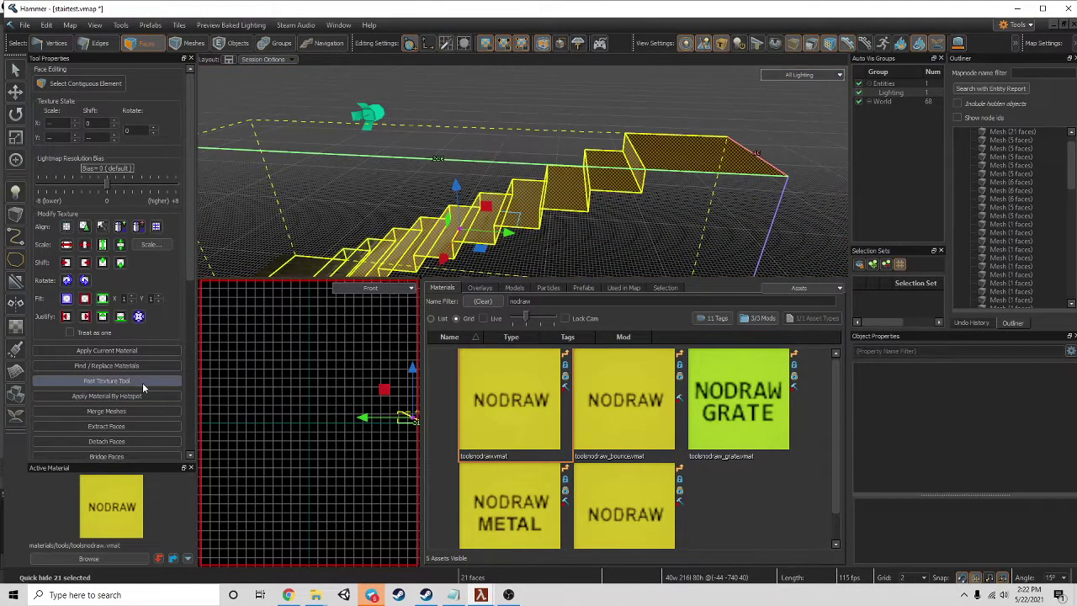
{"action": "left_click", "coordinate": [106, 351]}
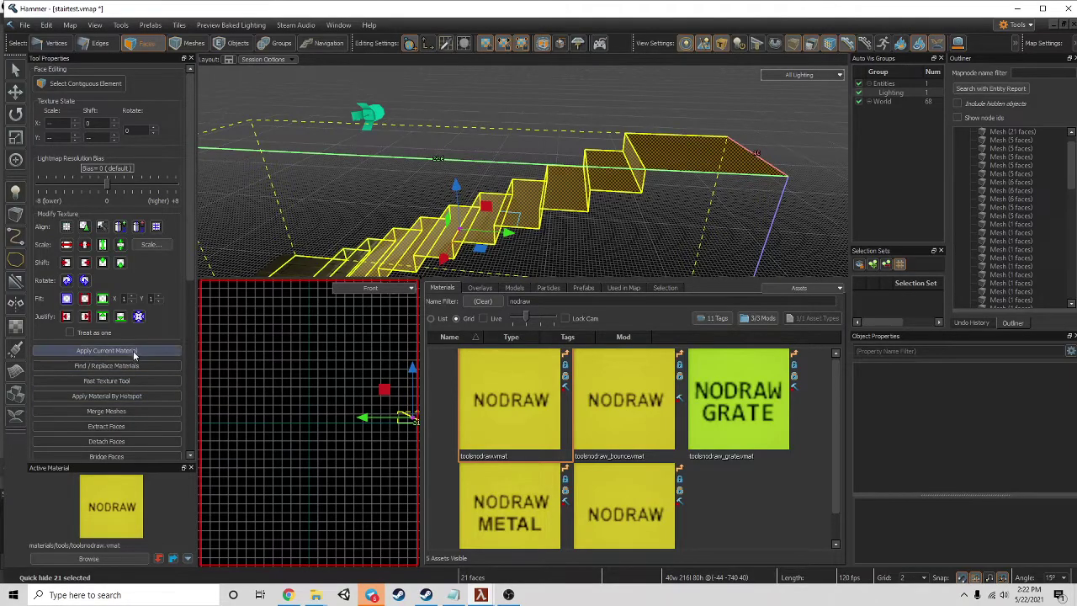
- Select all connected faces of the nodraw stair mesh and quick-hide it so that only the plank staircase shows
{"action": "left_click", "coordinate": [380, 135]}
{"action": "key", "text": "z"}
{"action": "key", "text": "w"}
{"action": "key", "text": "z"}
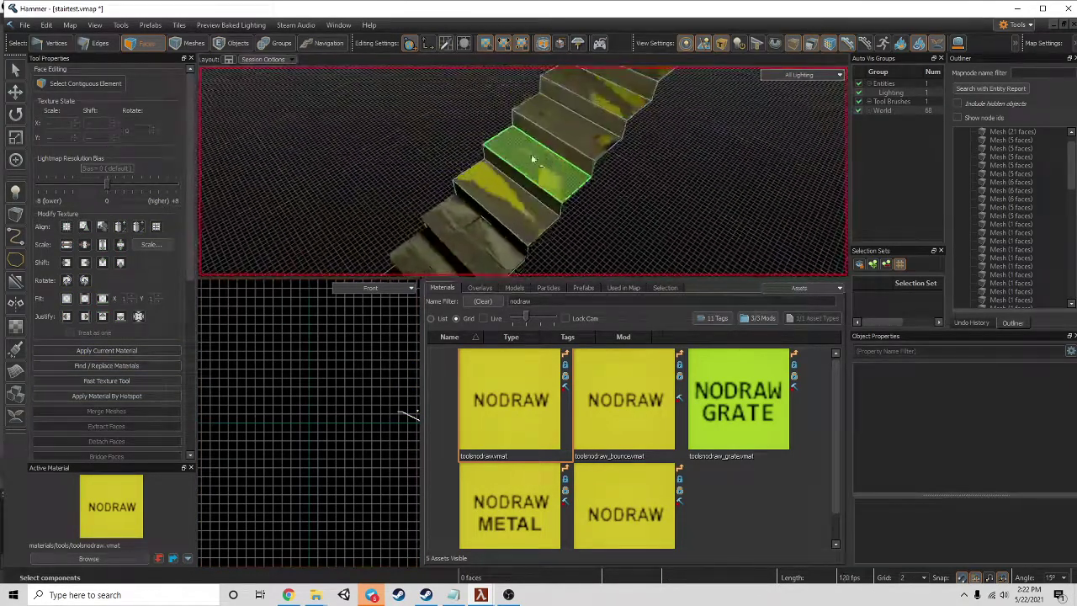
{"action": "double_click", "coordinate": [555, 177]}
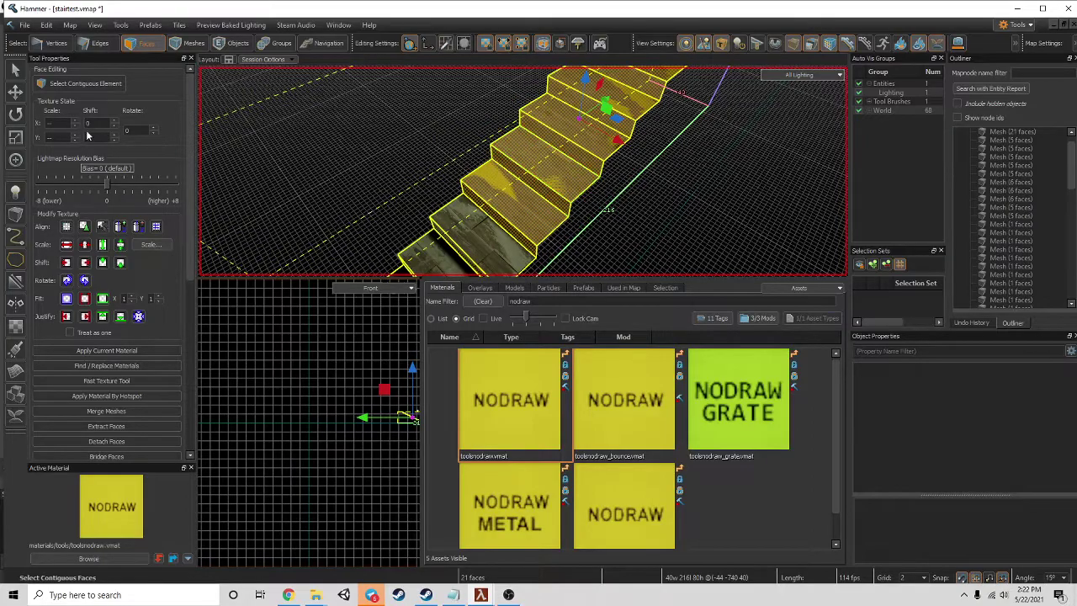
{"action": "key", "text": "h"}
{"action": "key", "text": "z"}
{"action": "key", "text": "w"}
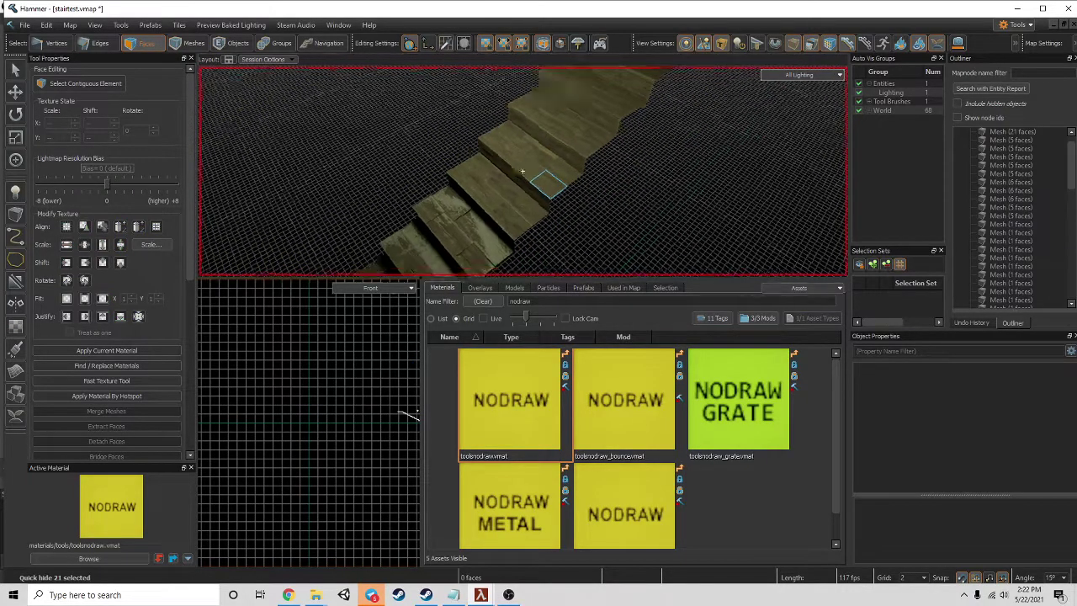
{"action": "key", "text": "w"}
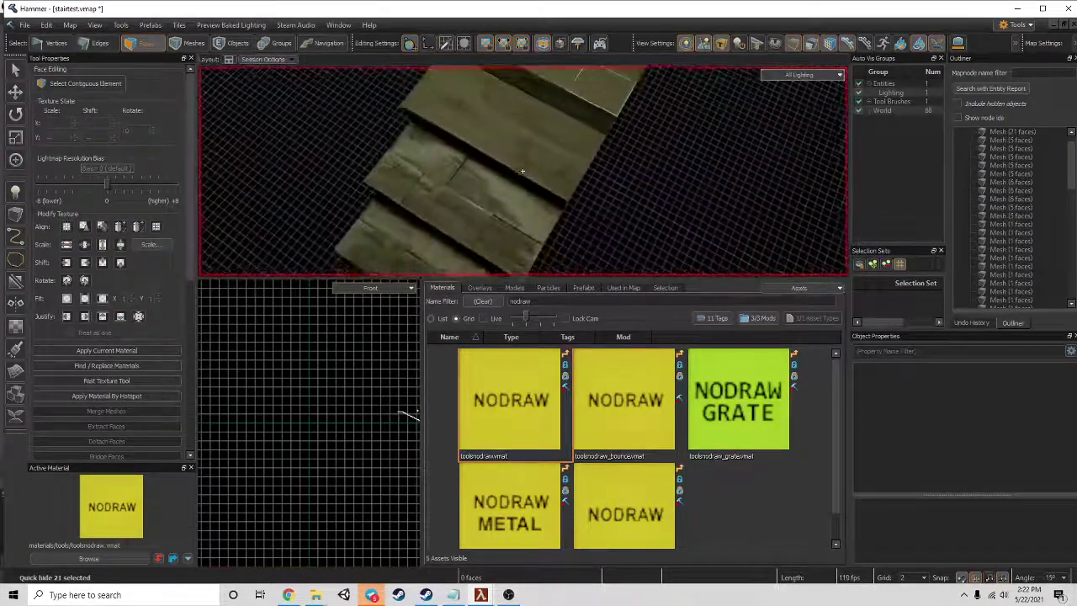
- Select the five plank faces of the tread above the painted steps and extrude them upward 4 units
{"action": "key", "text": "z"}
{"action": "key", "text": "s"}
{"action": "key", "text": "z"}
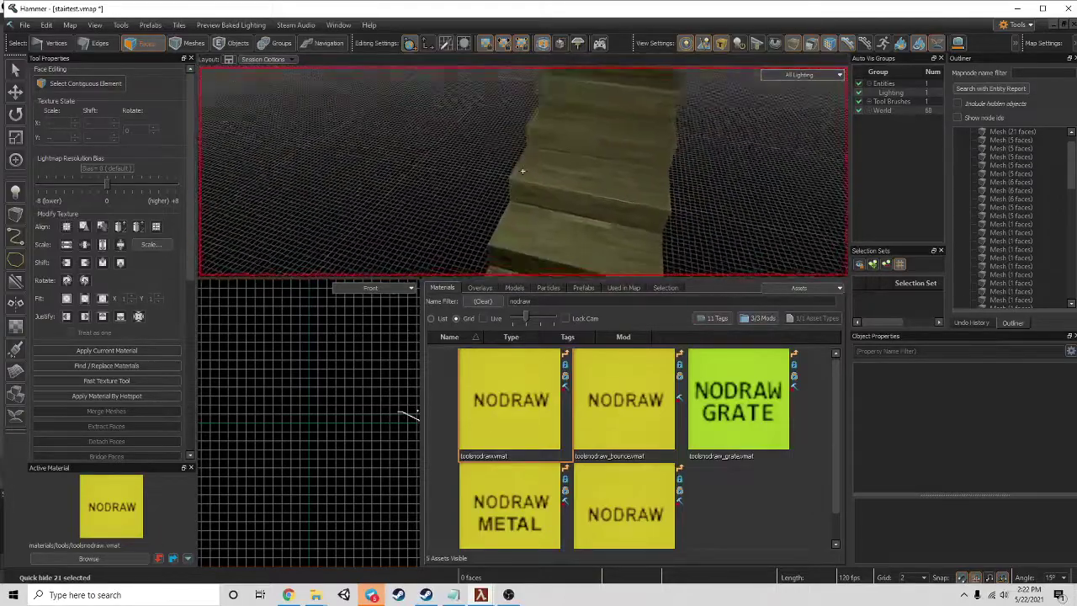
{"action": "key", "text": "w"}
{"action": "key", "text": "s"}
{"action": "key", "text": "z"}
{"action": "right_click_drag", "start_coordinate": [583, 185], "coordinate": [350, 169]}
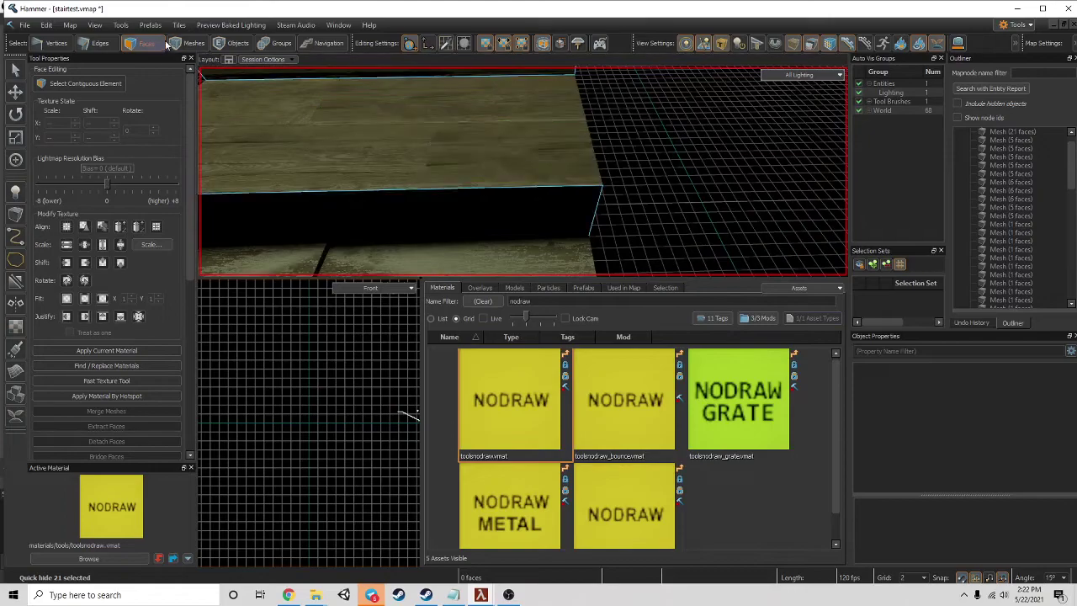
{"action": "left_click", "coordinate": [580, 155]}
{"action": "left_click", "coordinate": [485, 112], "text": "shift"}
{"action": "left_click", "coordinate": [352, 148], "text": "shift"}
{"action": "left_click", "coordinate": [281, 108], "text": "ctrl"}
{"action": "right_click_drag", "start_coordinate": [282, 108], "coordinate": [337, 156]}
{"action": "left_click", "coordinate": [336, 156], "text": "ctrl"}
{"action": "left_click_drag", "start_coordinate": [547, 116], "coordinate": [547, 96], "text": "shift"}
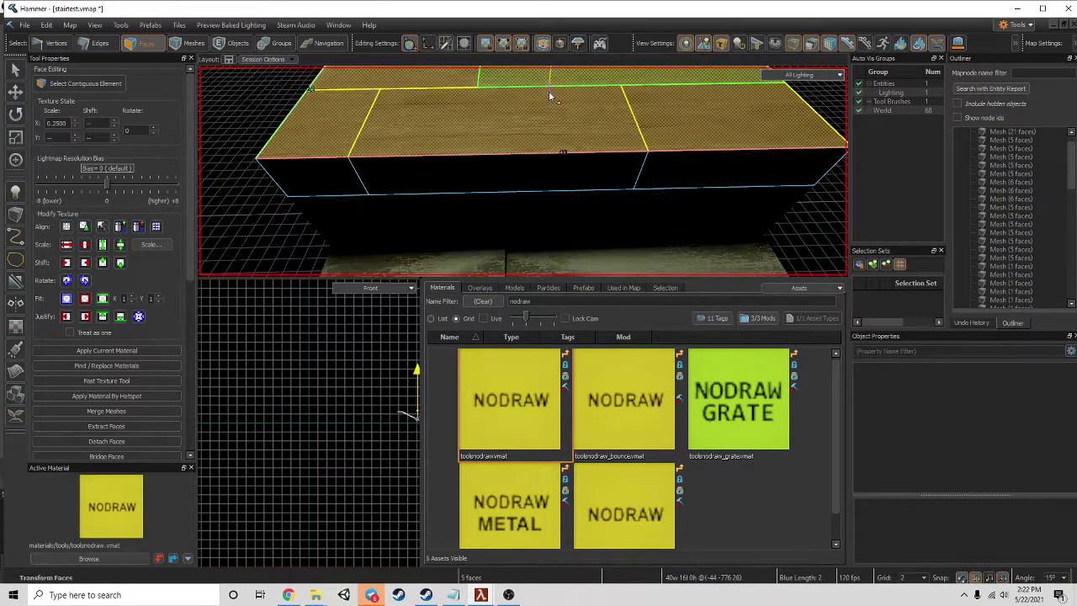
- Switch the 3D view to Fullbright and undo the last 2-unit raise of the five plank faces
{"action": "left_click", "coordinate": [524, 170]}
{"action": "right_click_drag", "start_coordinate": [496, 109], "coordinate": [580, 101]}
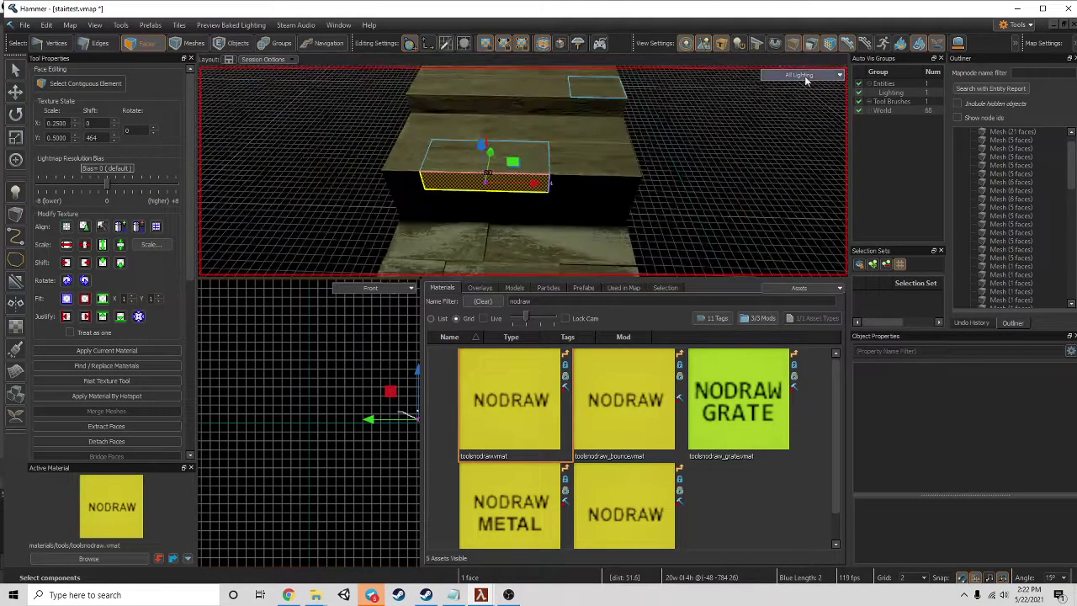
{"action": "left_click", "coordinate": [799, 75]}
{"action": "left_click", "coordinate": [801, 150]}
{"action": "left_click", "coordinate": [622, 167]}
{"action": "scroll", "coordinate": [638, 156], "scroll_direction": "up", "scroll_amount": 2}
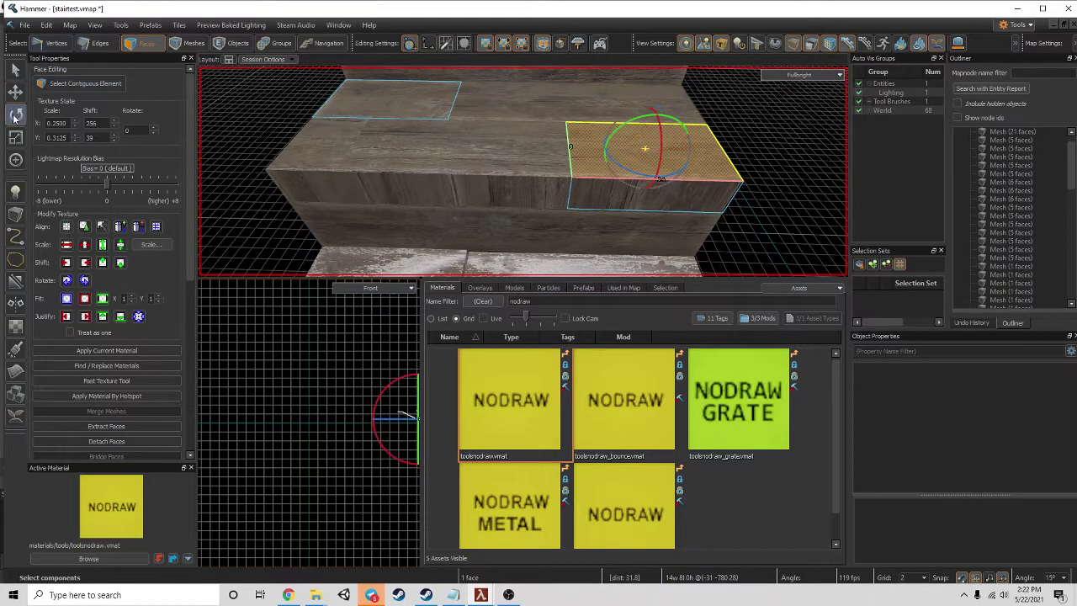
{"action": "key", "text": "ctrl+z"}
{"action": "key", "text": "ctrl+z"}
{"action": "key", "text": "ctrl+z"}
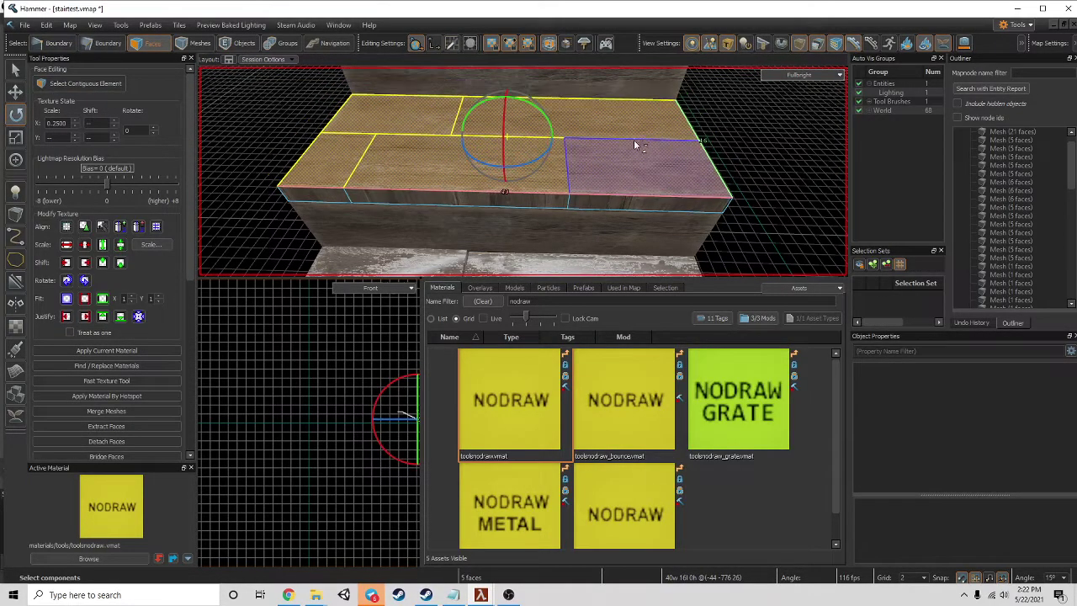
- Try to rotate the top face of the tread's right front plank by 45 degrees
{"action": "left_click", "coordinate": [633, 172]}
{"action": "left_click_drag", "start_coordinate": [636, 139], "coordinate": [607, 166]}
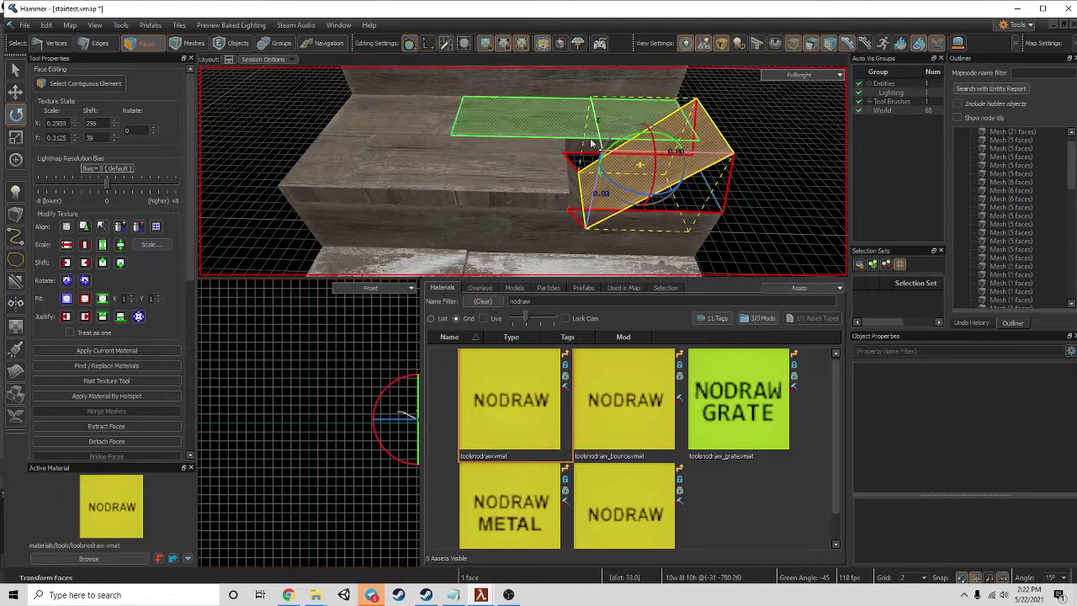
{"action": "mouse_move", "coordinate": [611, 154]}
{"action": "left_mouse_down"}
{"action": "mouse_move", "coordinate": [635, 133]}
{"action": "mouse_move", "coordinate": [610, 170]}
{"action": "mouse_move", "coordinate": [579, 165]}
{"action": "left_mouse_up"}
{"action": "key", "text": "ctrl+z"}
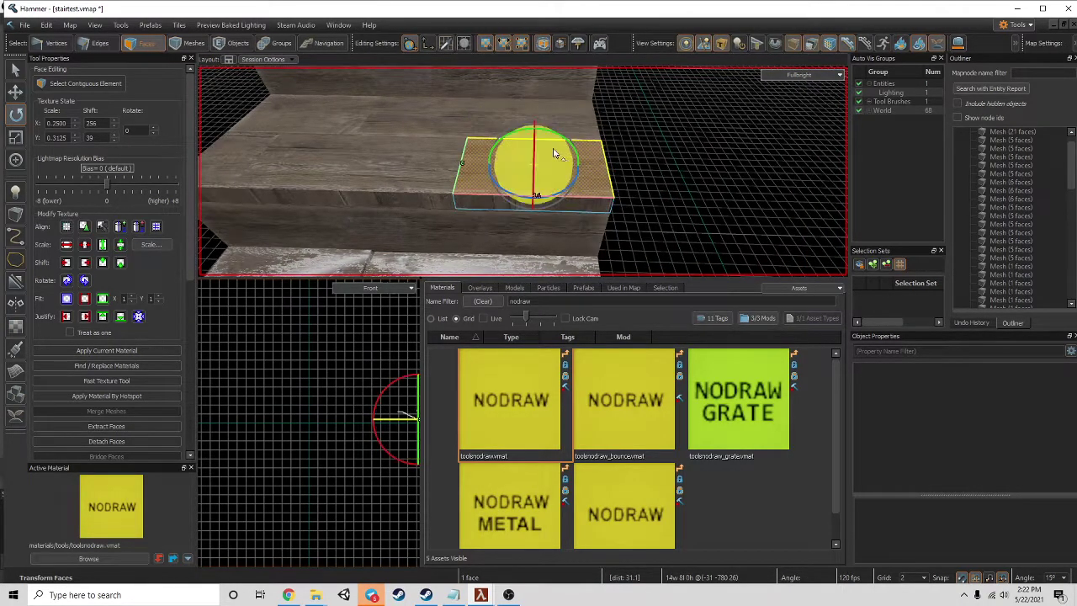
- Tilt the plank top faces without angle snapping: right front about 4 degrees, right rear about -4, left rear about 7
{"action": "left_click_drag", "start_coordinate": [559, 134], "coordinate": [562, 139], "text": "alt"}
{"action": "left_click", "coordinate": [404, 147]}
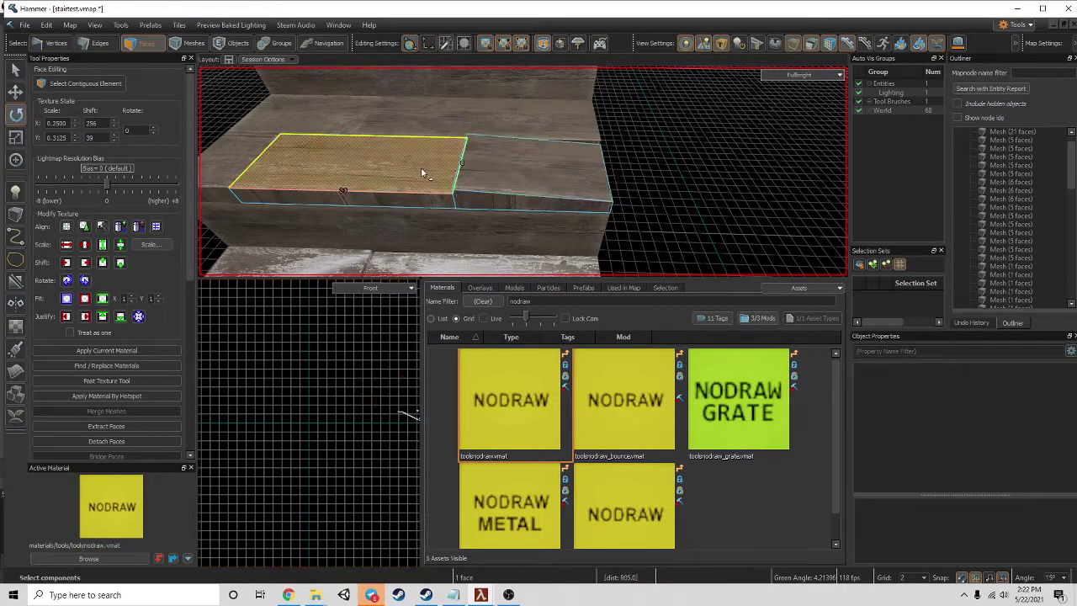
{"action": "left_click", "coordinate": [407, 124]}
{"action": "left_click_drag", "start_coordinate": [504, 91], "coordinate": [499, 91]}
{"action": "left_click", "coordinate": [346, 117]}
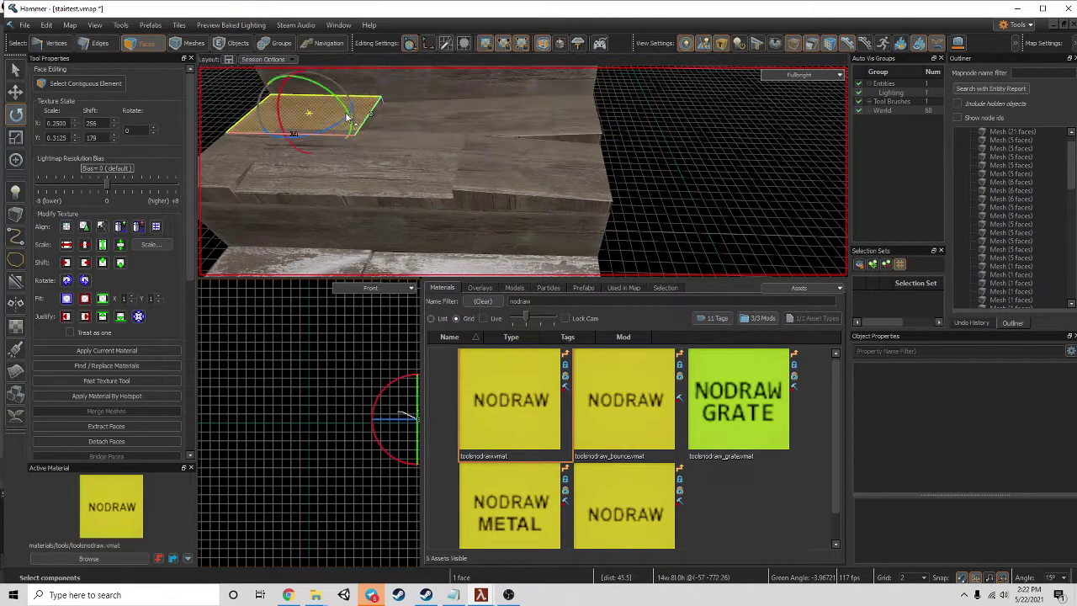
{"action": "left_click_drag", "start_coordinate": [336, 96], "coordinate": [342, 101]}
- Tilt the top face of the small left front plank about -15.6 degrees around the red axis
{"action": "left_click", "coordinate": [213, 174]}
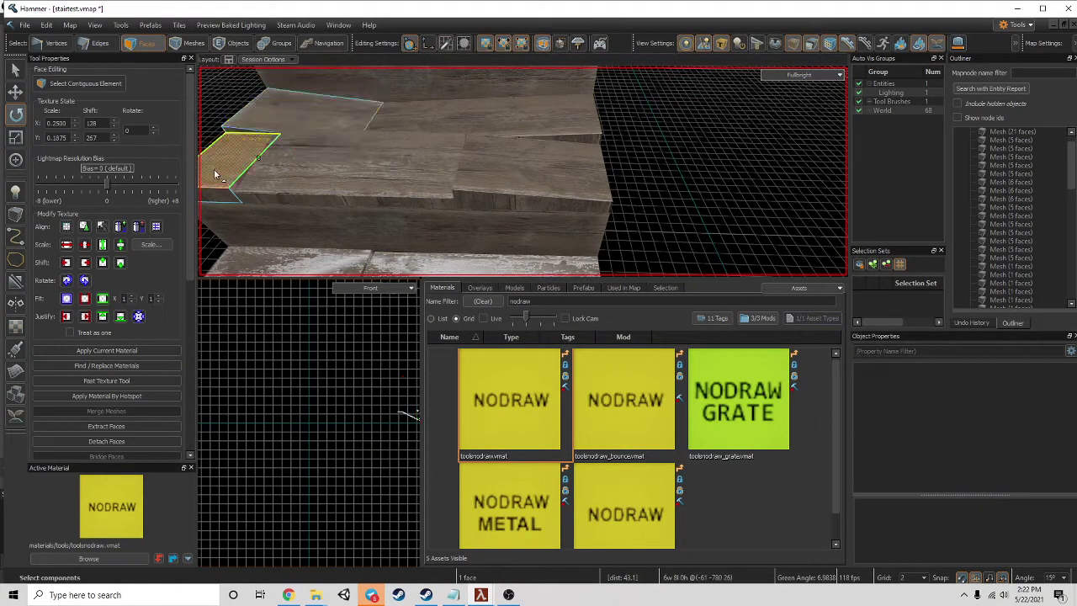
{"action": "left_click_drag", "start_coordinate": [218, 121], "coordinate": [218, 123], "text": "alt"}
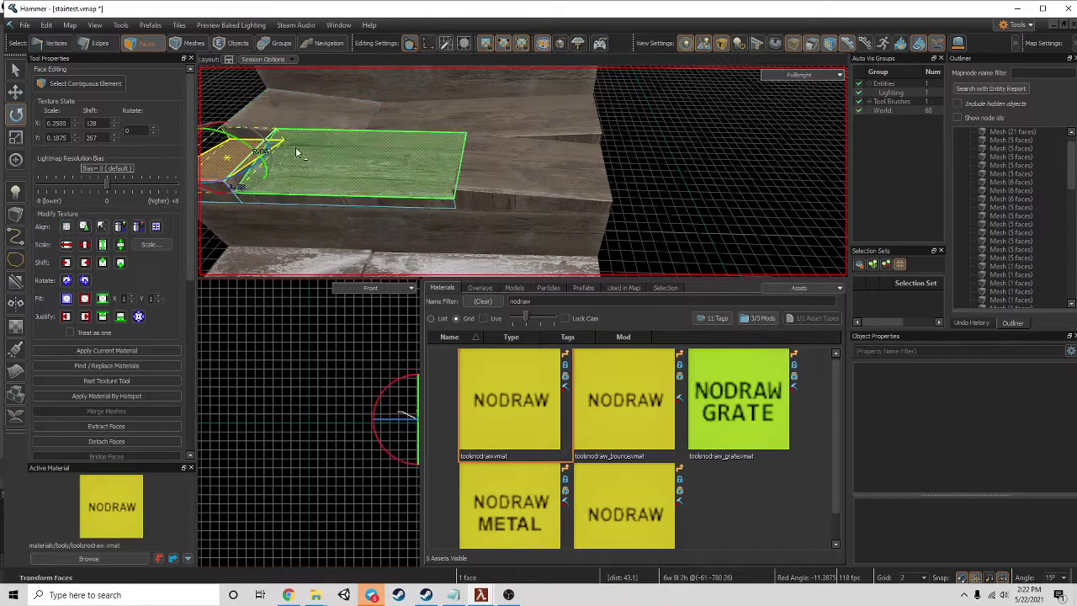
{"action": "key", "text": "a"}
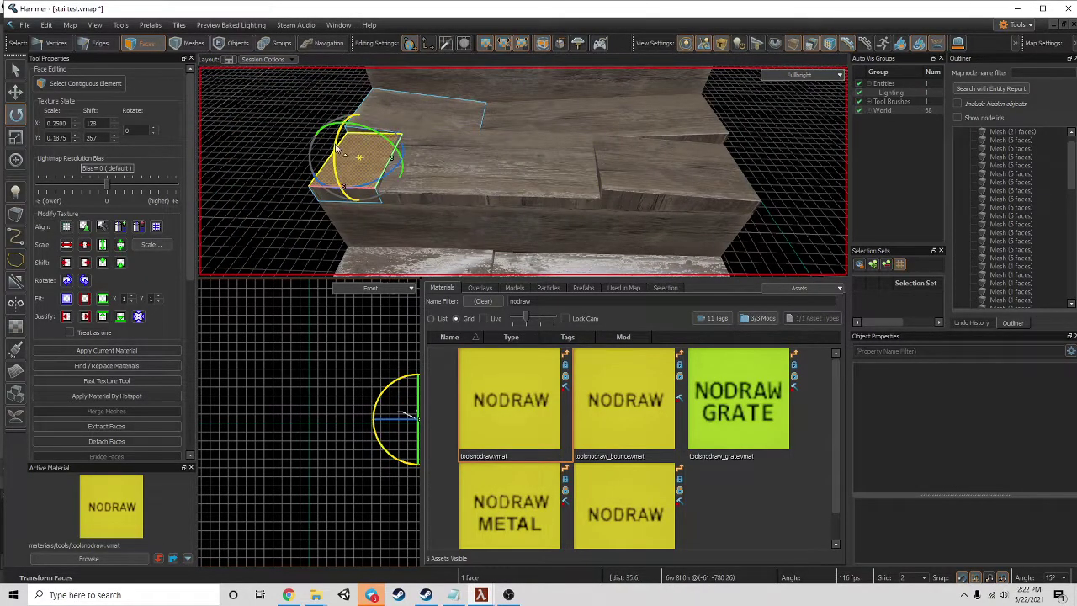
{"action": "left_click_drag", "start_coordinate": [337, 150], "coordinate": [340, 139]}
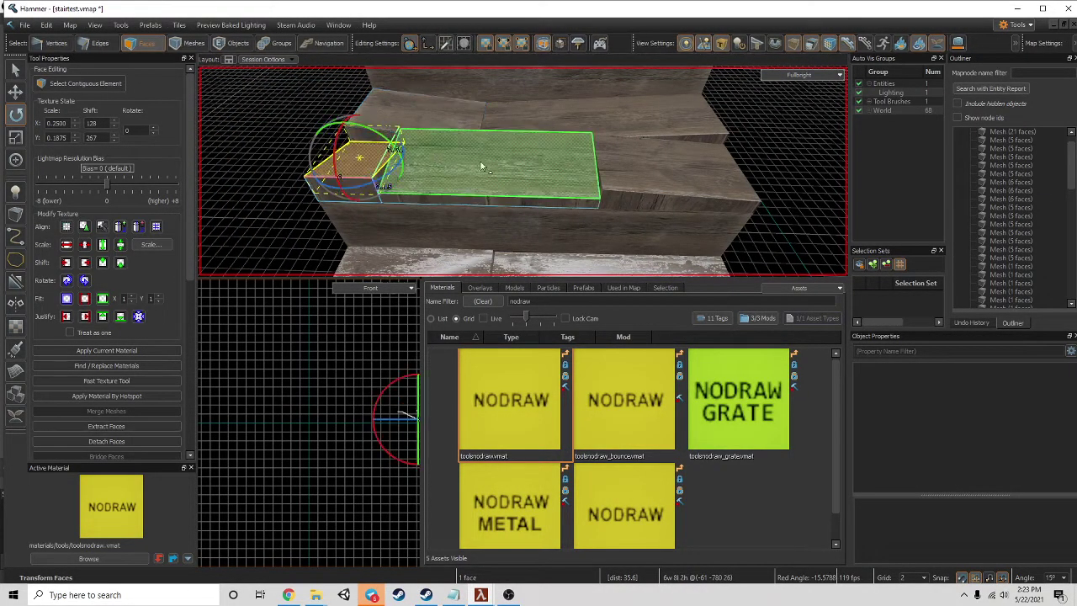
{"action": "left_click", "coordinate": [480, 165]}
{"action": "left_click", "coordinate": [193, 43]}
{"action": "left_click", "coordinate": [362, 199]}
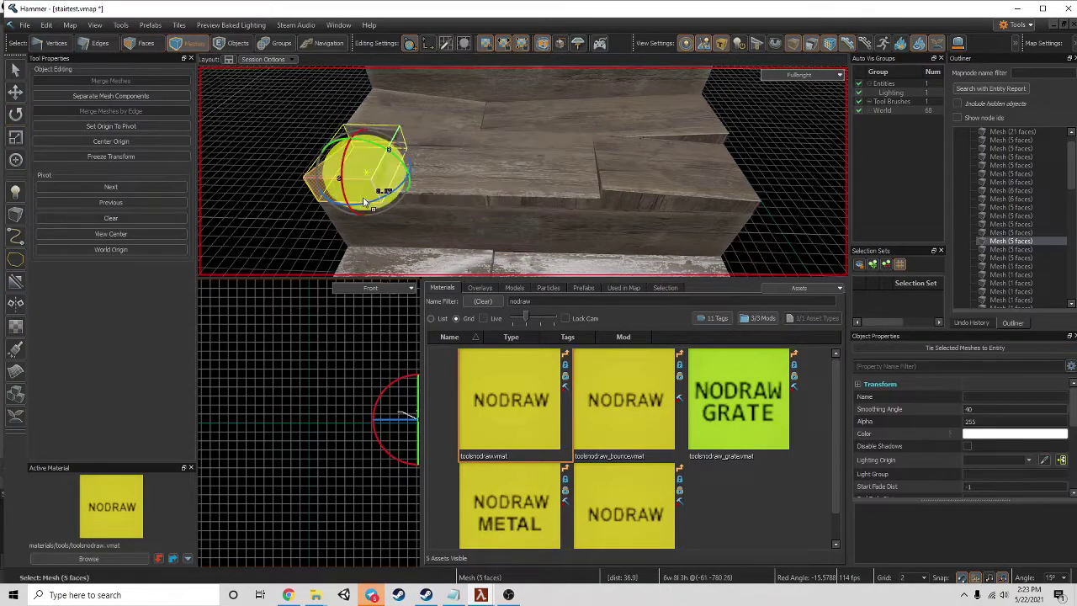
{"action": "key", "text": "z"}
{"action": "key", "text": "z"}
- Select the front edge faces of the three front planks and set their texture rotation to 90
{"action": "left_click", "coordinate": [145, 43]}
{"action": "left_click", "coordinate": [324, 233]}
{"action": "left_click", "coordinate": [319, 207]}
{"action": "key", "text": "w"}
{"action": "right_click_drag", "start_coordinate": [416, 244], "coordinate": [495, 148]}
{"action": "key", "text": "s"}
{"action": "left_click", "coordinate": [614, 221], "text": "ctrl"}
{"action": "left_click", "coordinate": [356, 243]}
{"action": "left_click", "coordinate": [494, 148]}
{"action": "scroll", "coordinate": [496, 169], "scroll_direction": "up", "scroll_amount": 2}
{"action": "left_click", "coordinate": [293, 163]}
{"action": "left_click", "coordinate": [454, 167], "text": "ctrl"}
{"action": "left_click", "coordinate": [691, 153], "text": "ctrl"}
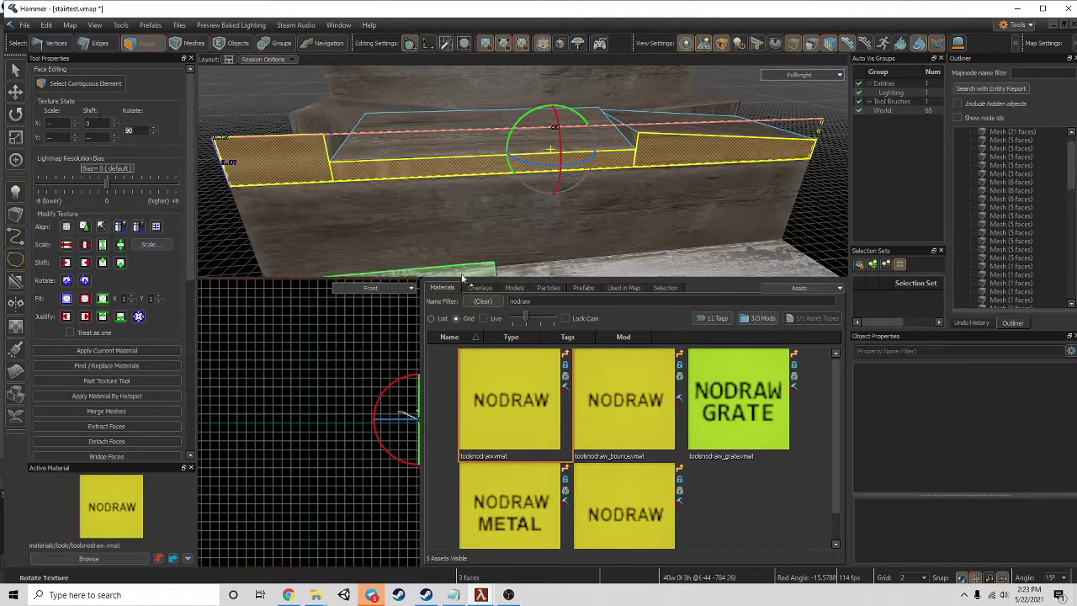
- Set the texture rotation to 90 on the exposed front edge faces of the two rear planks
{"action": "left_click", "coordinate": [498, 212]}
{"action": "right_click_drag", "start_coordinate": [514, 175], "coordinate": [525, 172]}
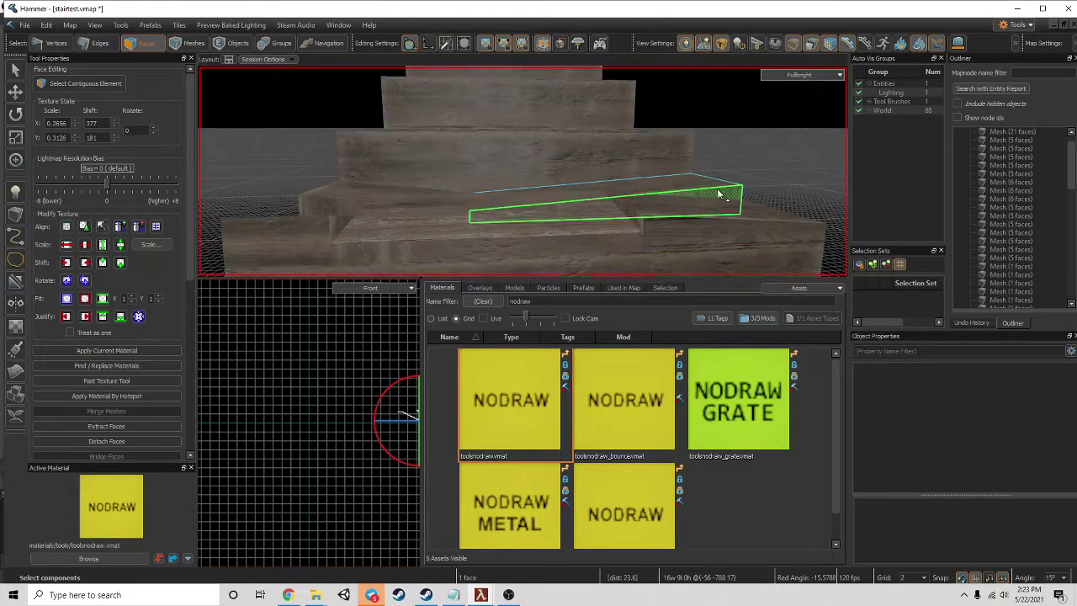
{"action": "key", "text": "a"}
{"action": "left_click", "coordinate": [459, 210]}
{"action": "key", "text": "d"}
{"action": "left_click", "coordinate": [668, 200], "text": "ctrl"}
{"action": "type", "text": "90"}
{"action": "key", "text": "Return"}
{"action": "key", "text": "s"}
{"action": "left_click", "coordinate": [597, 219]}
{"action": "key", "text": "w"}
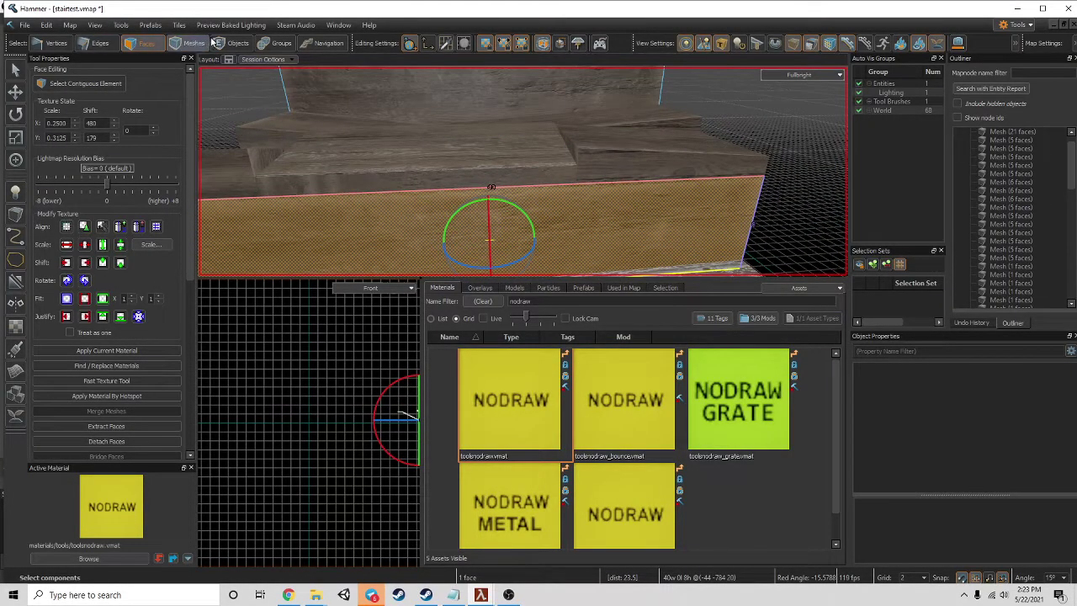
- Select the five tilted plank meshes of the tread and turn off component texture locking
{"action": "left_click", "coordinate": [194, 43]}
{"action": "left_click", "coordinate": [632, 156]}
{"action": "left_click", "coordinate": [505, 165], "text": "ctrl"}
{"action": "left_click", "coordinate": [228, 173], "text": "ctrl"}
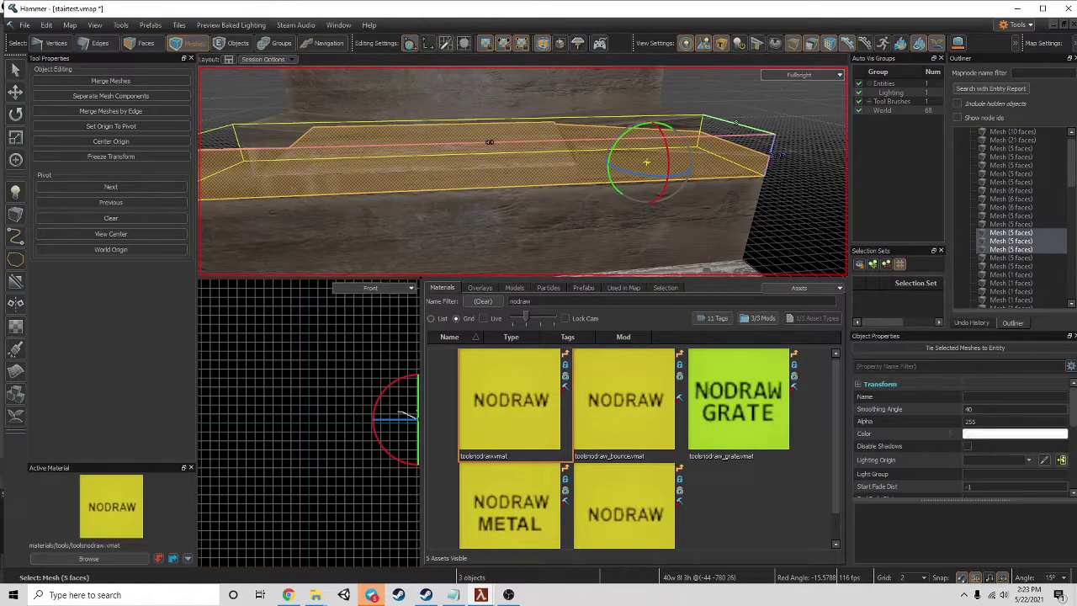
{"action": "key", "text": "s"}
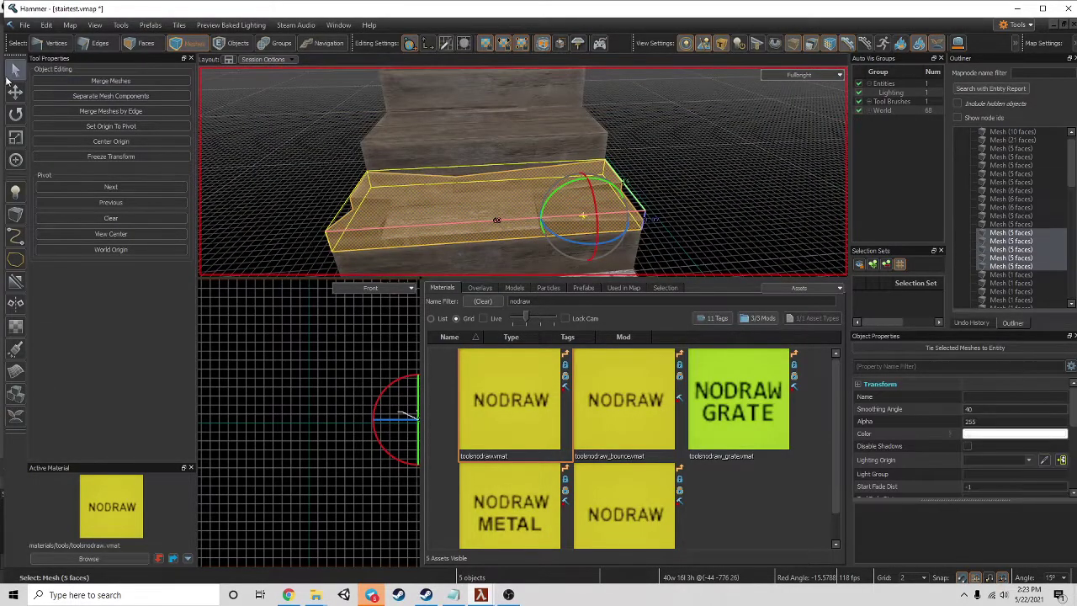
{"action": "key", "text": "w"}
{"action": "left_click_drag", "start_coordinate": [489, 191], "coordinate": [545, 217]}
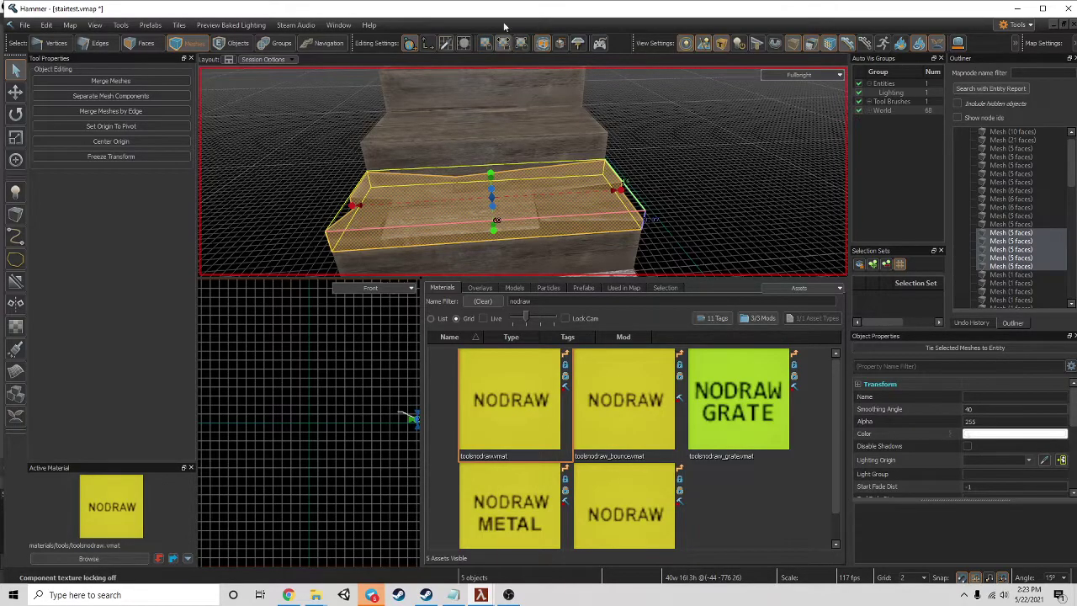
{"action": "right_click_drag", "start_coordinate": [497, 193], "coordinate": [419, 217]}
{"action": "left_click", "coordinate": [418, 217]}
{"action": "key", "text": "ctrl+z"}
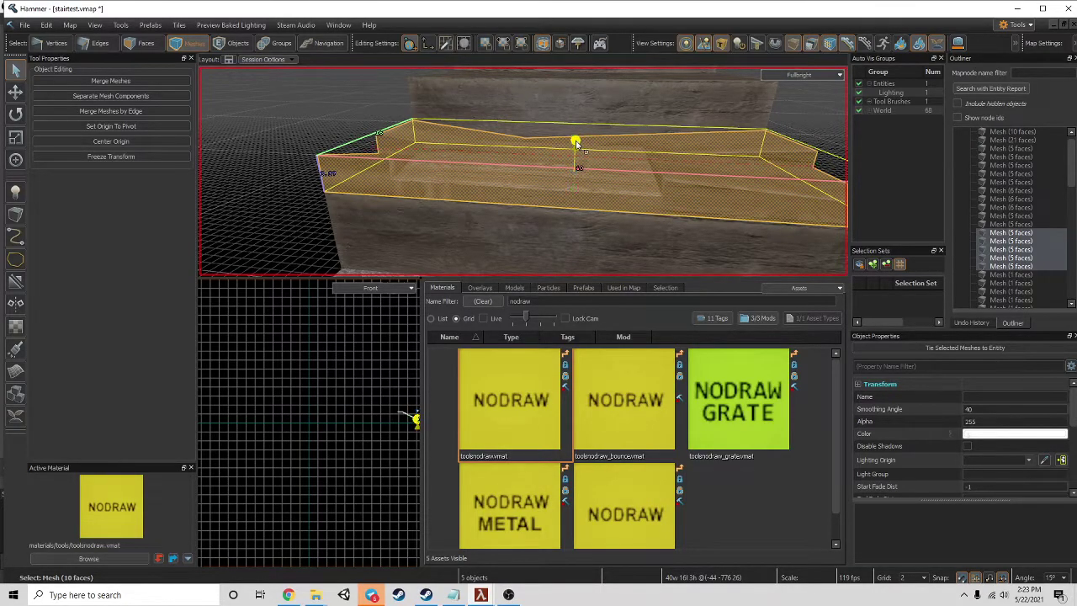
- Set the grid to 1 and scale the five selected planks down vertically to 1 unit high
{"action": "left_click_drag", "start_coordinate": [577, 143], "coordinate": [578, 155]}
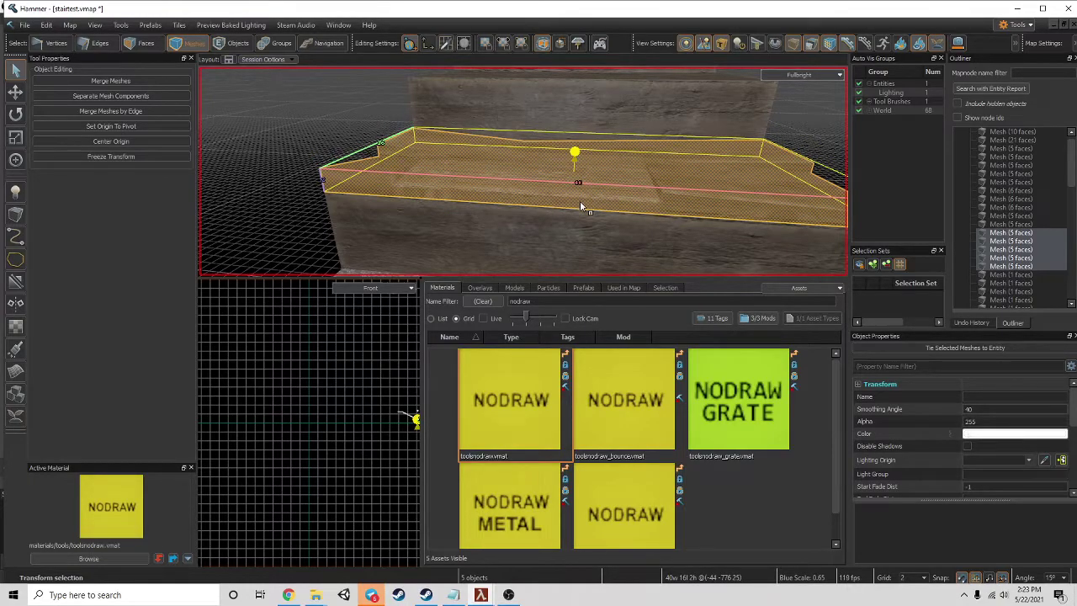
{"action": "key", "text": "ctrl+z"}
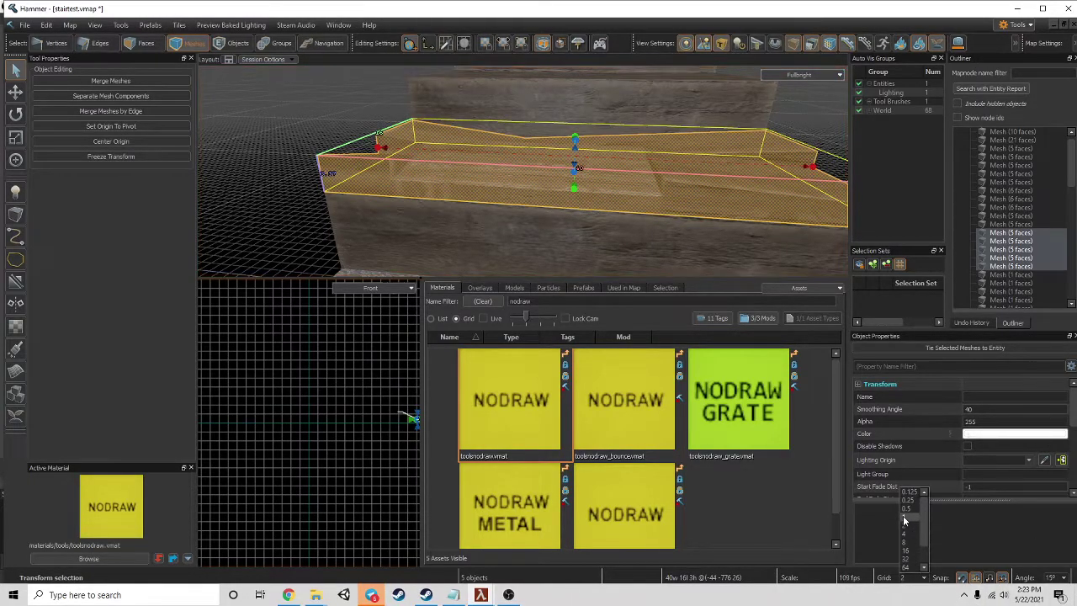
{"action": "left_click", "coordinate": [905, 517]}
{"action": "left_click_drag", "start_coordinate": [574, 146], "coordinate": [577, 192]}
{"action": "scroll", "coordinate": [667, 222], "scroll_direction": "down", "scroll_amount": 6}
{"action": "scroll", "coordinate": [662, 194], "scroll_direction": "up", "scroll_amount": 4}
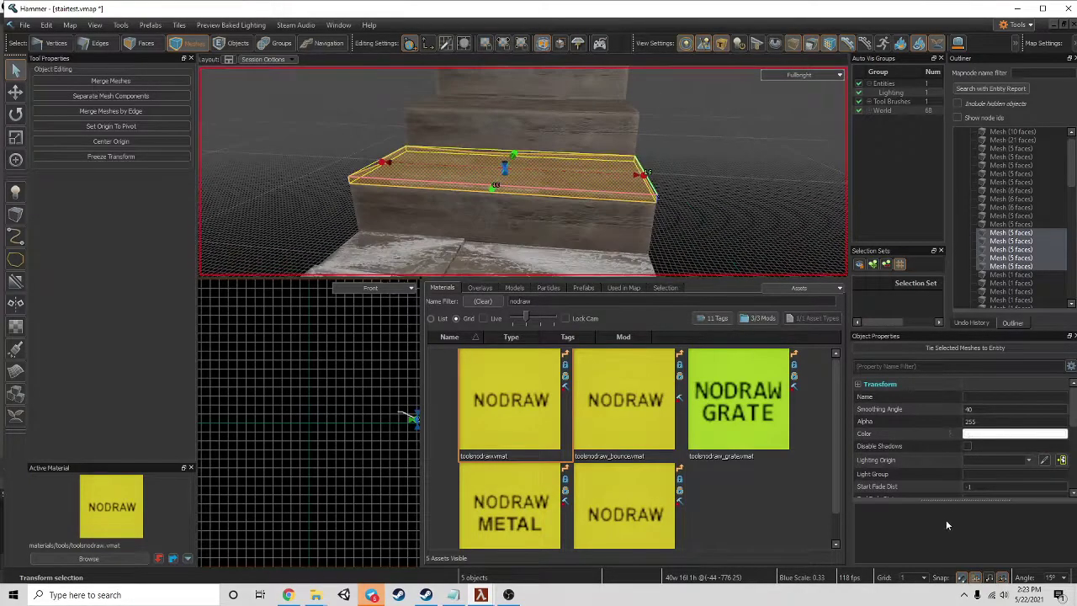
{"action": "scroll", "coordinate": [531, 203], "scroll_direction": "up", "scroll_amount": 4}
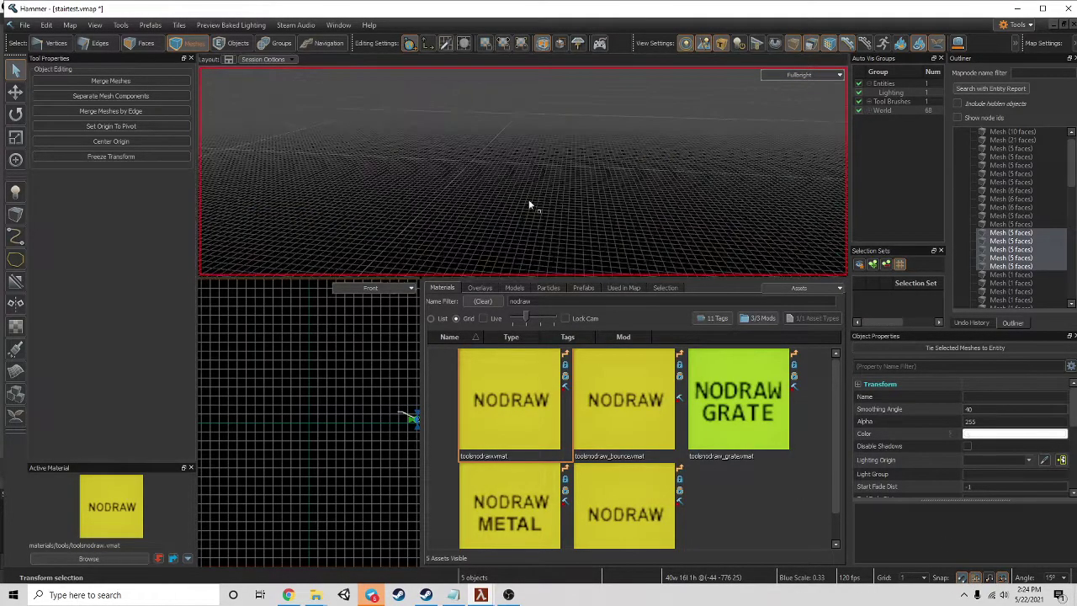
{"action": "scroll", "coordinate": [517, 195], "scroll_direction": "down", "scroll_amount": 3}
- Turn component texture locking back on and stretch the five planks 1 unit forward over the riser
{"action": "right_click_drag", "start_coordinate": [522, 177], "coordinate": [467, 179]}
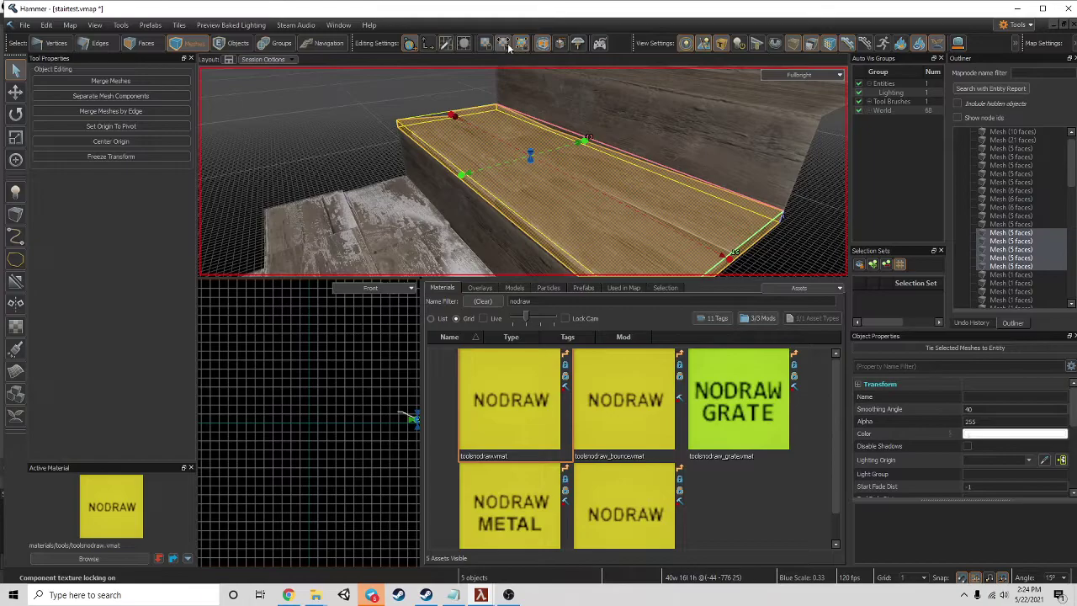
{"action": "left_click_drag", "start_coordinate": [459, 178], "coordinate": [452, 182]}
- Examine the flattened, overhanging tread and the planks of the neighbouring painted steps from several angles
{"action": "left_click", "coordinate": [394, 210]}
{"action": "right_click_drag", "start_coordinate": [394, 211], "coordinate": [522, 171]}
{"action": "scroll", "coordinate": [522, 171], "scroll_direction": "down", "scroll_amount": 6}
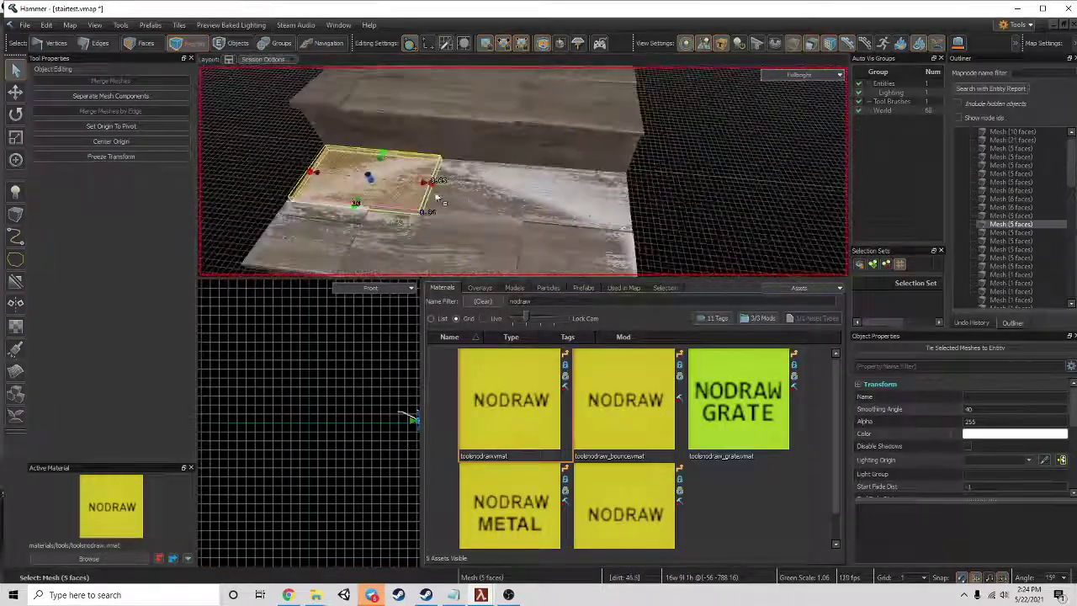
{"action": "left_click", "coordinate": [479, 195]}
{"action": "right_click_drag", "start_coordinate": [484, 196], "coordinate": [523, 172]}
{"action": "left_click", "coordinate": [650, 178]}
{"action": "right_click_drag", "start_coordinate": [650, 179], "coordinate": [523, 171]}
{"action": "left_click", "coordinate": [547, 186]}
{"action": "right_click_drag", "start_coordinate": [457, 215], "coordinate": [523, 171]}
{"action": "left_click", "coordinate": [494, 144]}
- Save the stair map and switch to OBS
{"action": "key", "text": "ctrl+s"}
{"action": "key", "text": "ctrl+s"}
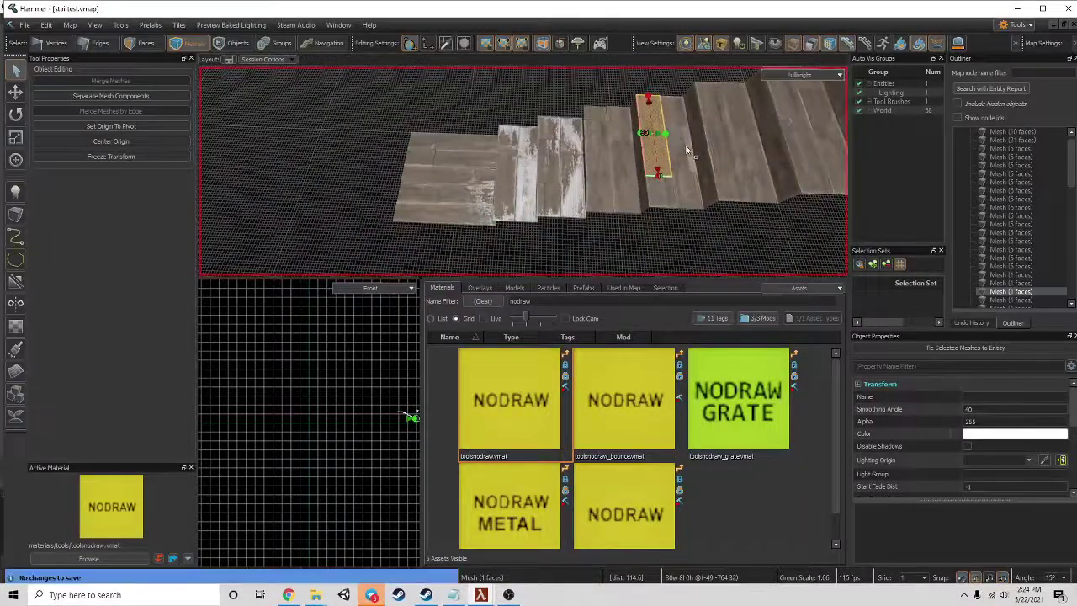
{"action": "right_click_drag", "start_coordinate": [707, 158], "coordinate": [707, 158]}
{"action": "left_click", "coordinate": [568, 186]}
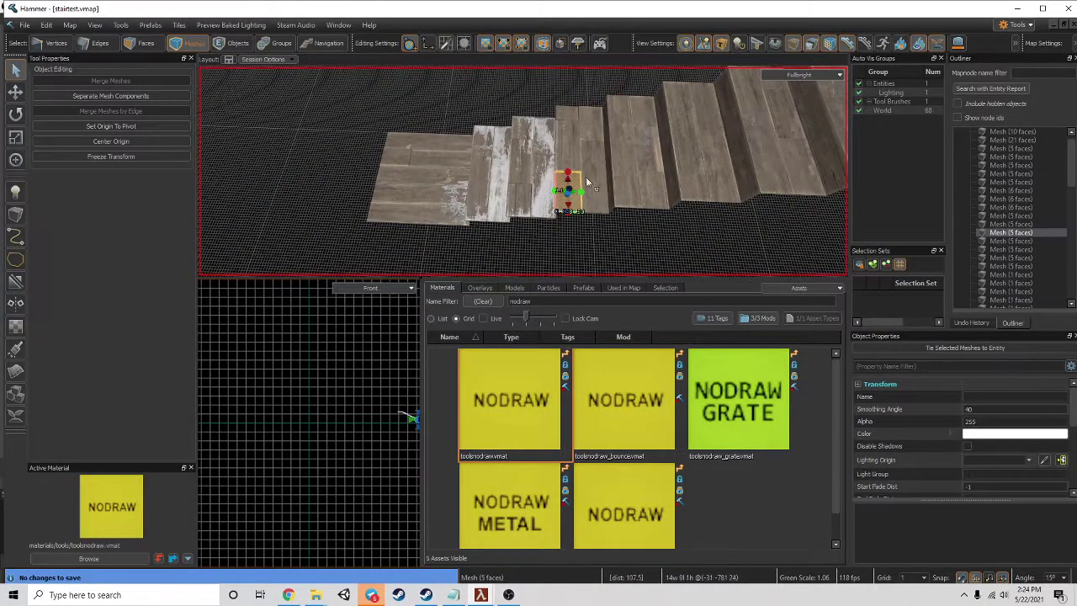
{"action": "left_click", "coordinate": [508, 594]}
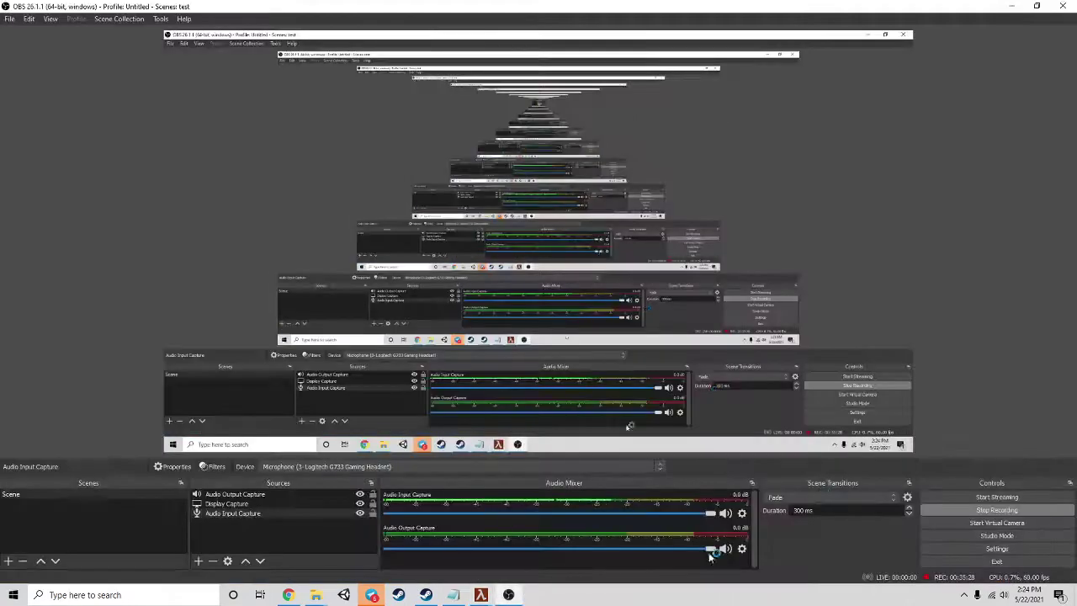